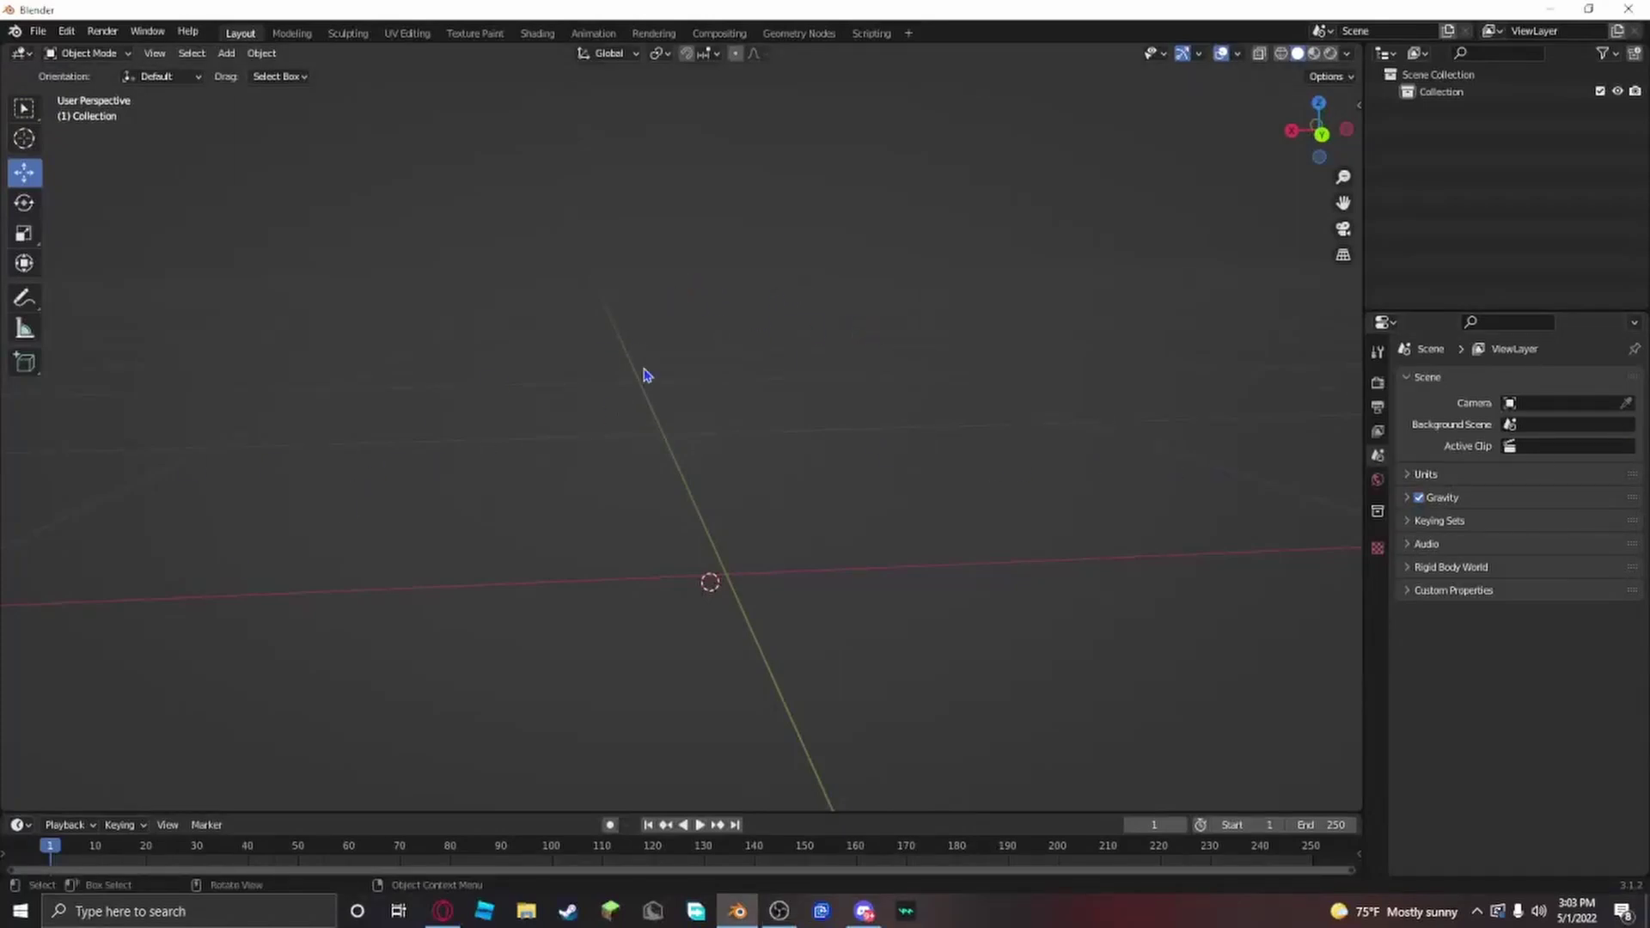
Step: Switch to Discord and open the DeviantArt link to the Official Gorilla Tag Monke model shared in the gtag-files channel
middle_click_drag(647, 375, 1108, 413)
key("alt+Tab")
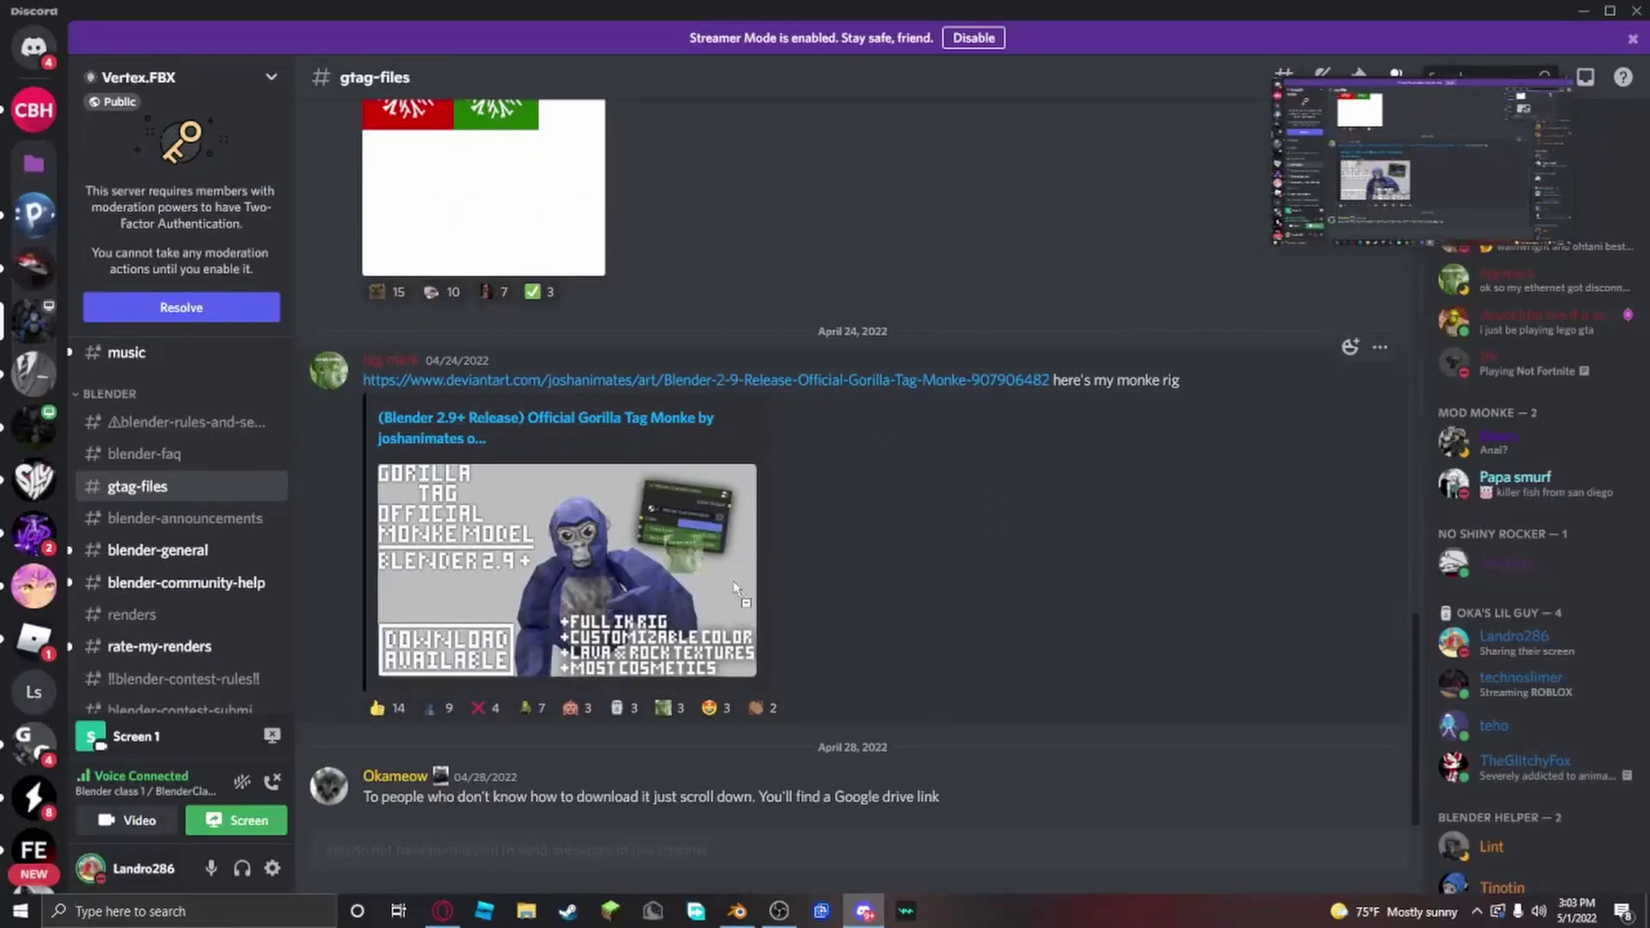
left_click_drag(344, 370, 408, 320)
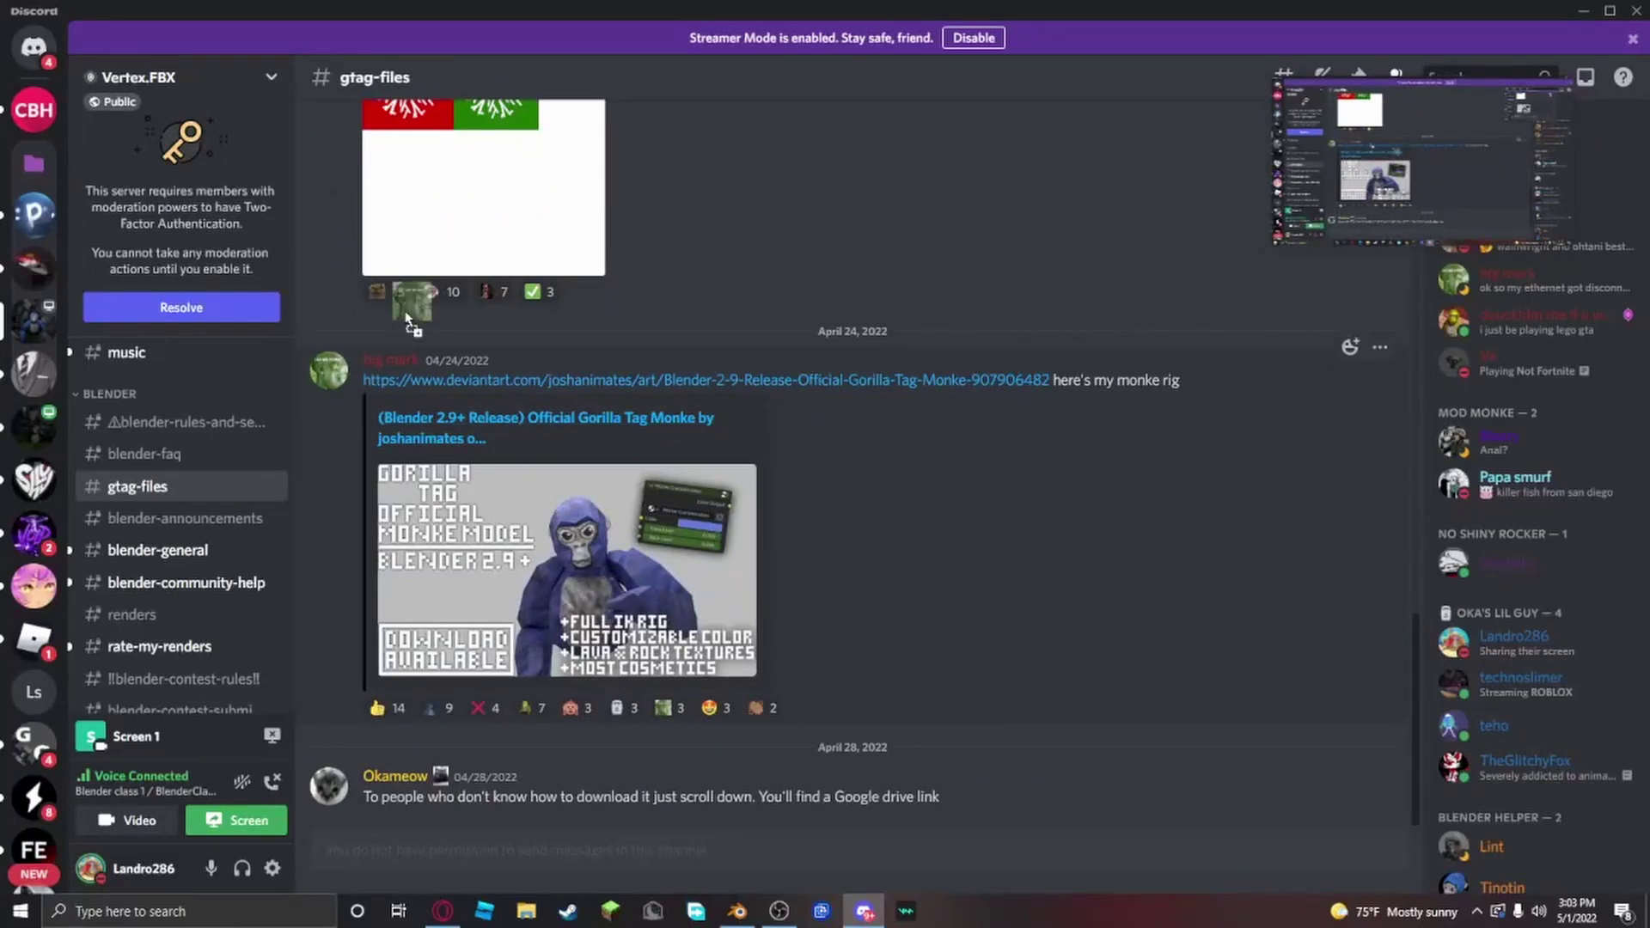
left_click(587, 437)
left_click(911, 526)
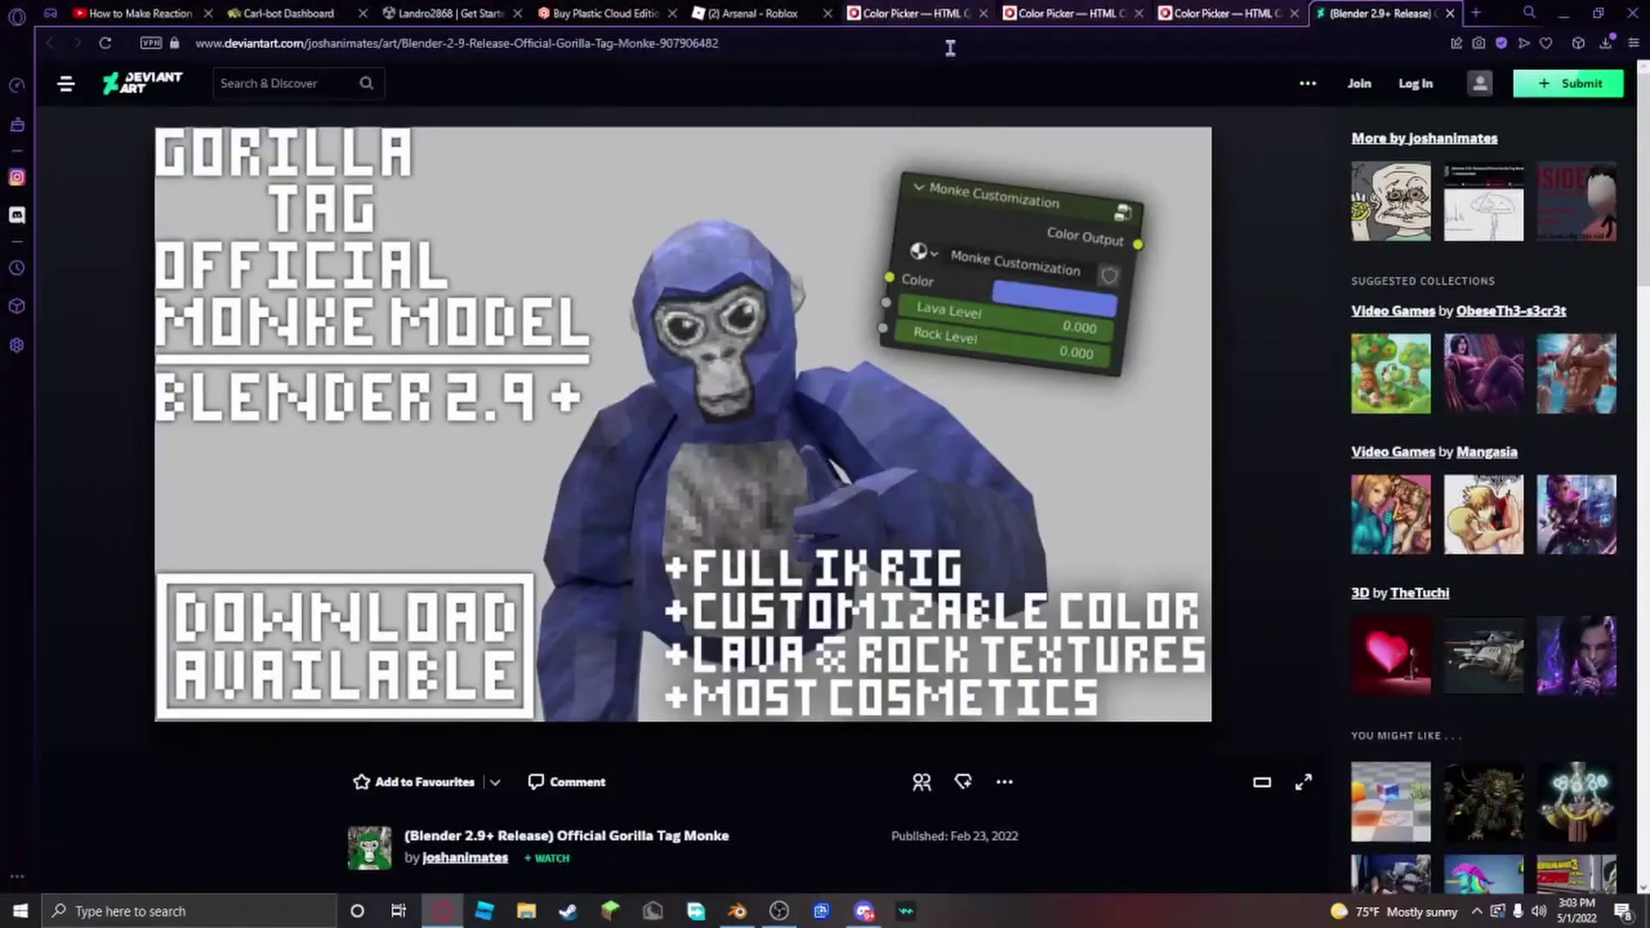
Step: Look through the model's DeviantArt description for its contents, rules and Google Drive download link
left_click(208, 14)
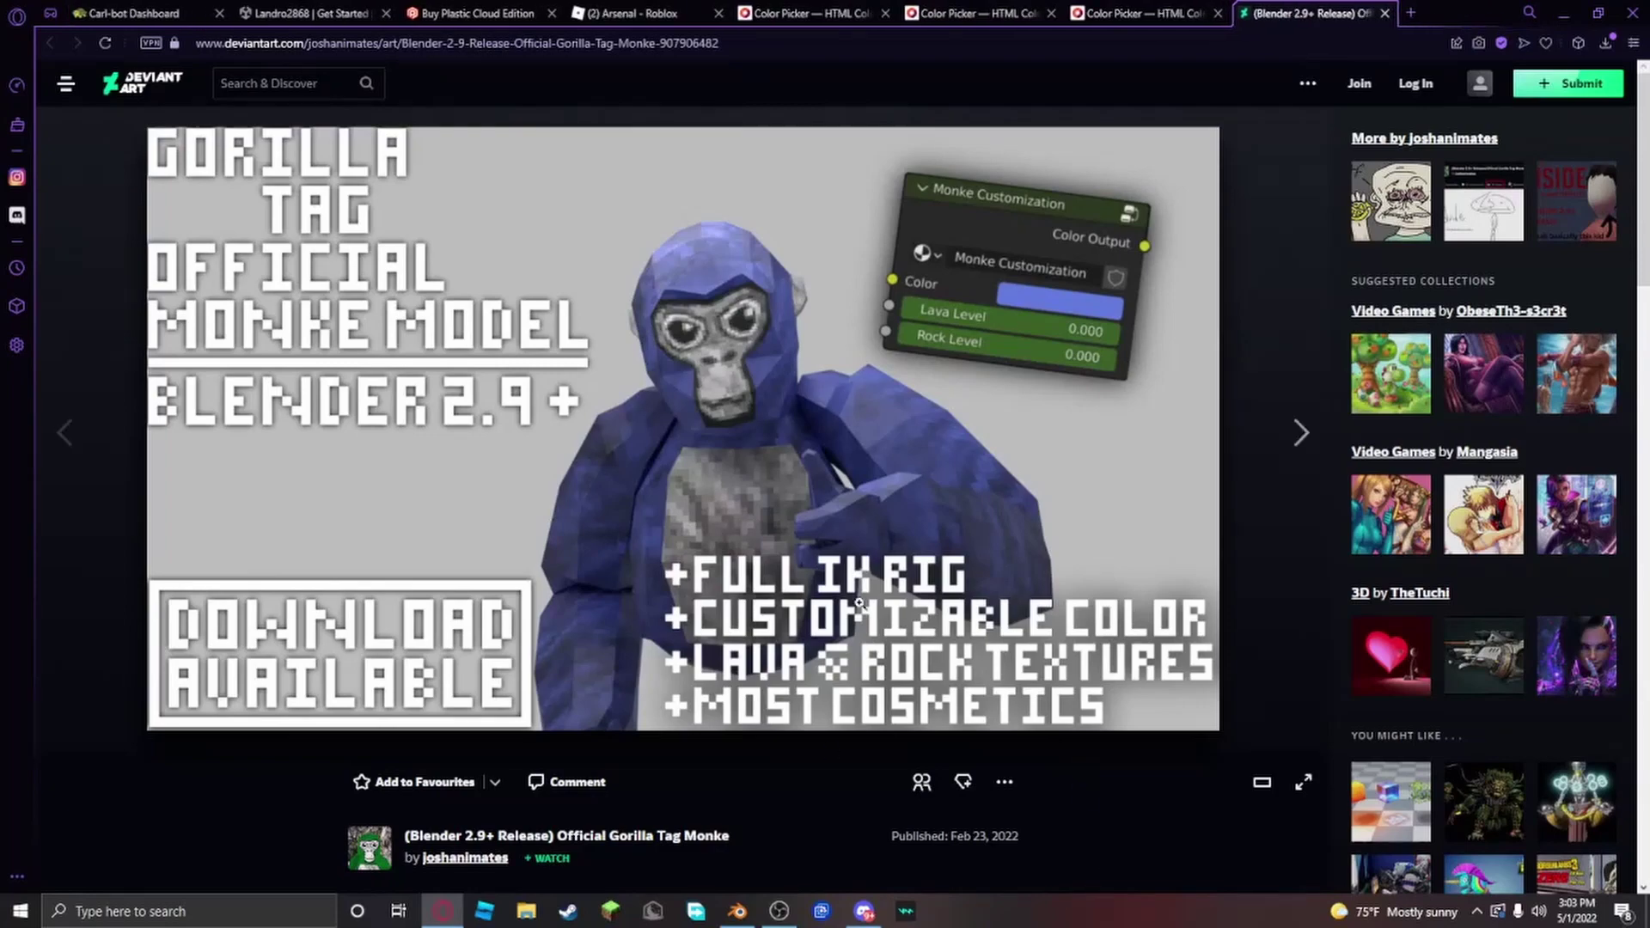
scroll(772, 535, "down", 9)
scroll(773, 538, "down", 3)
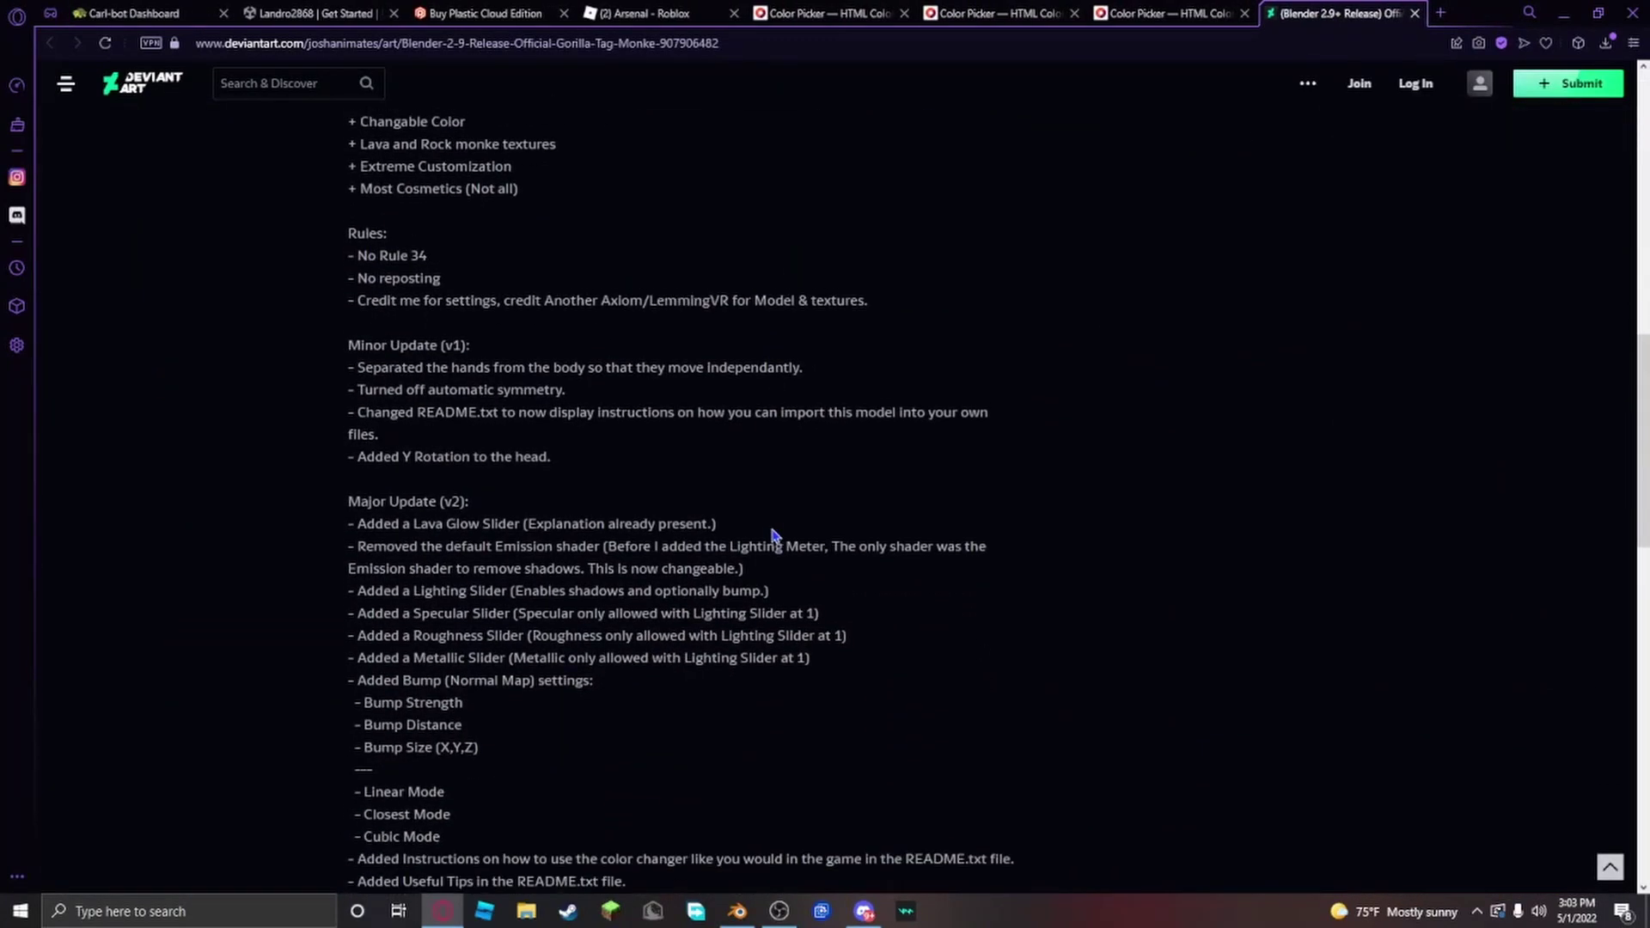
scroll(773, 538, "up", 6)
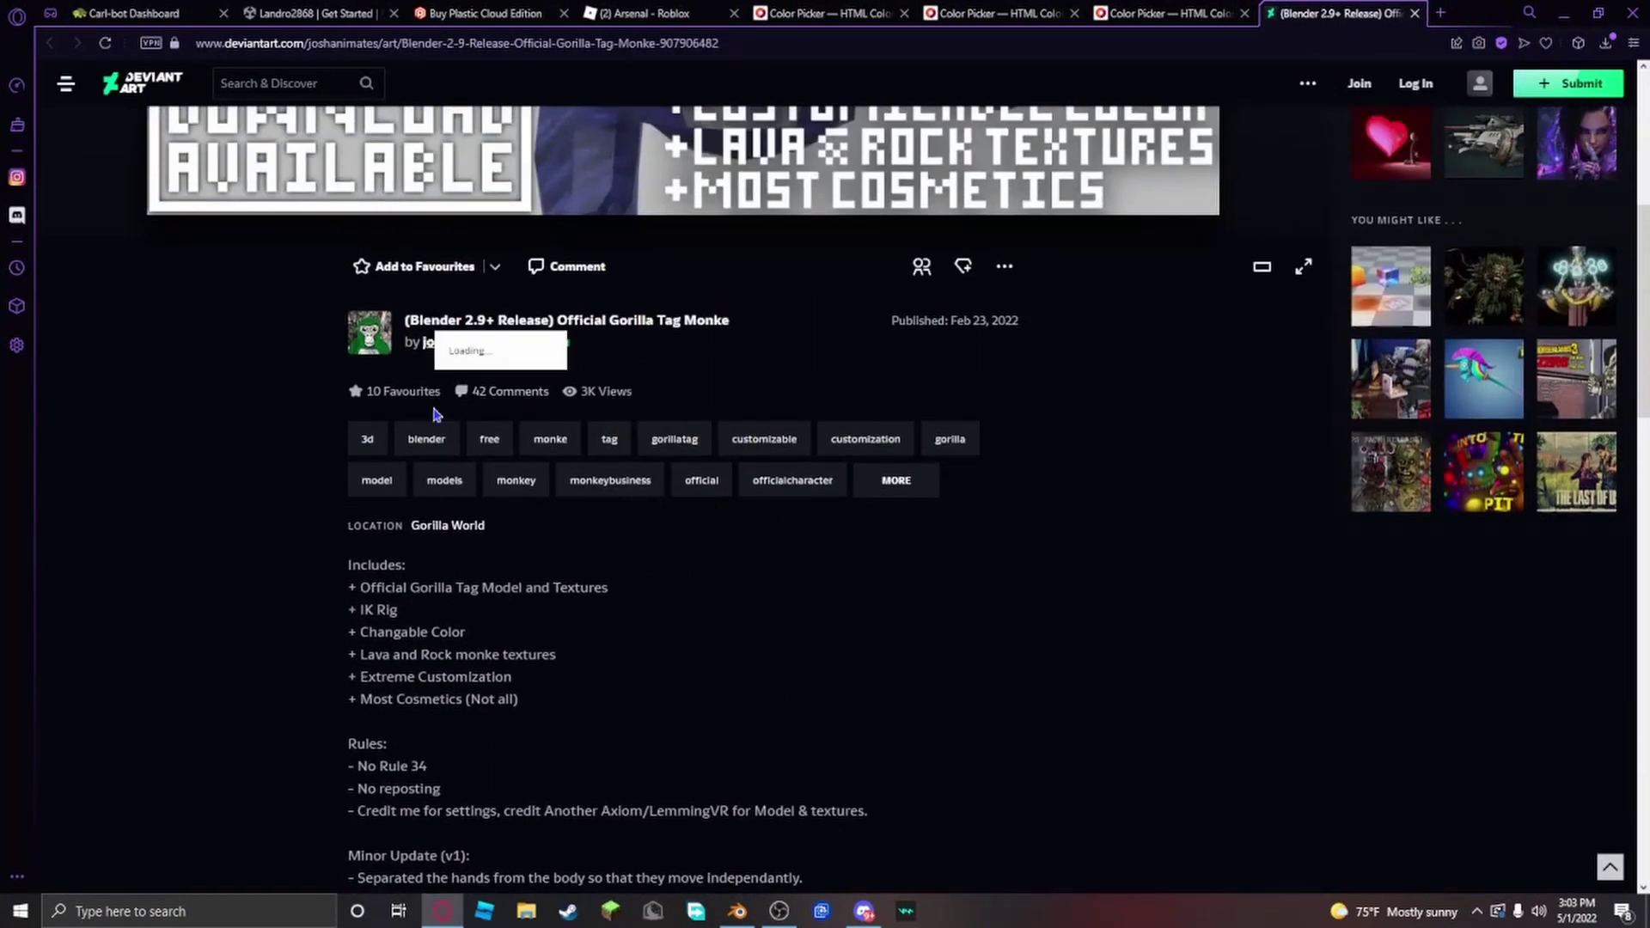
scroll(830, 660, "down", 10)
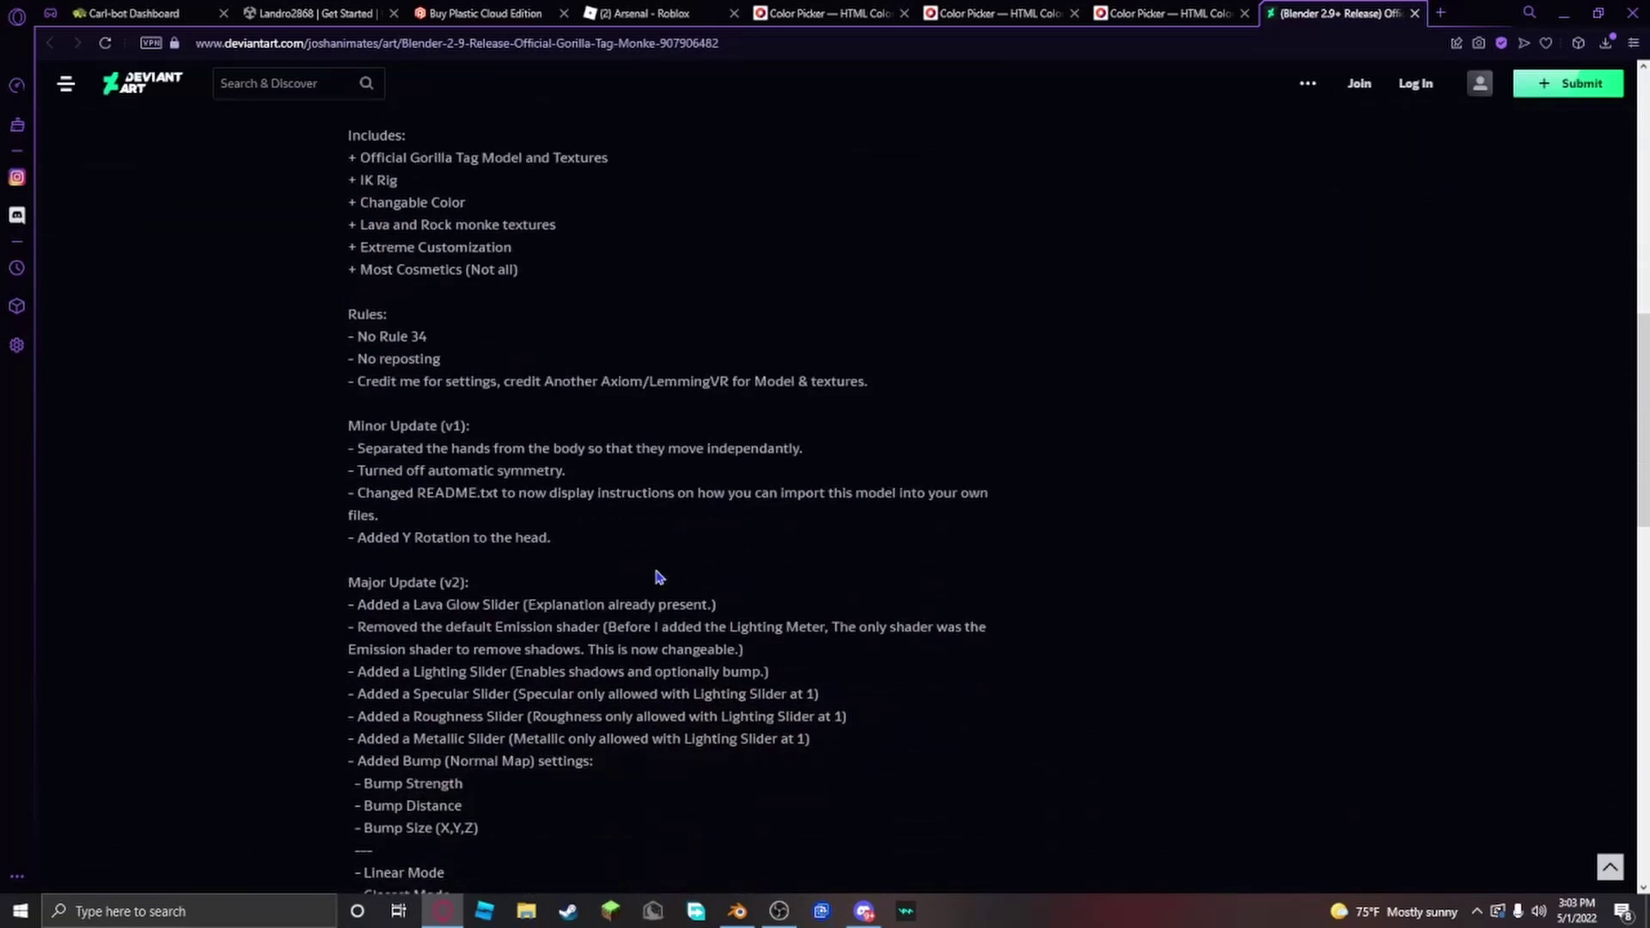
scroll(650, 580, "down", 2)
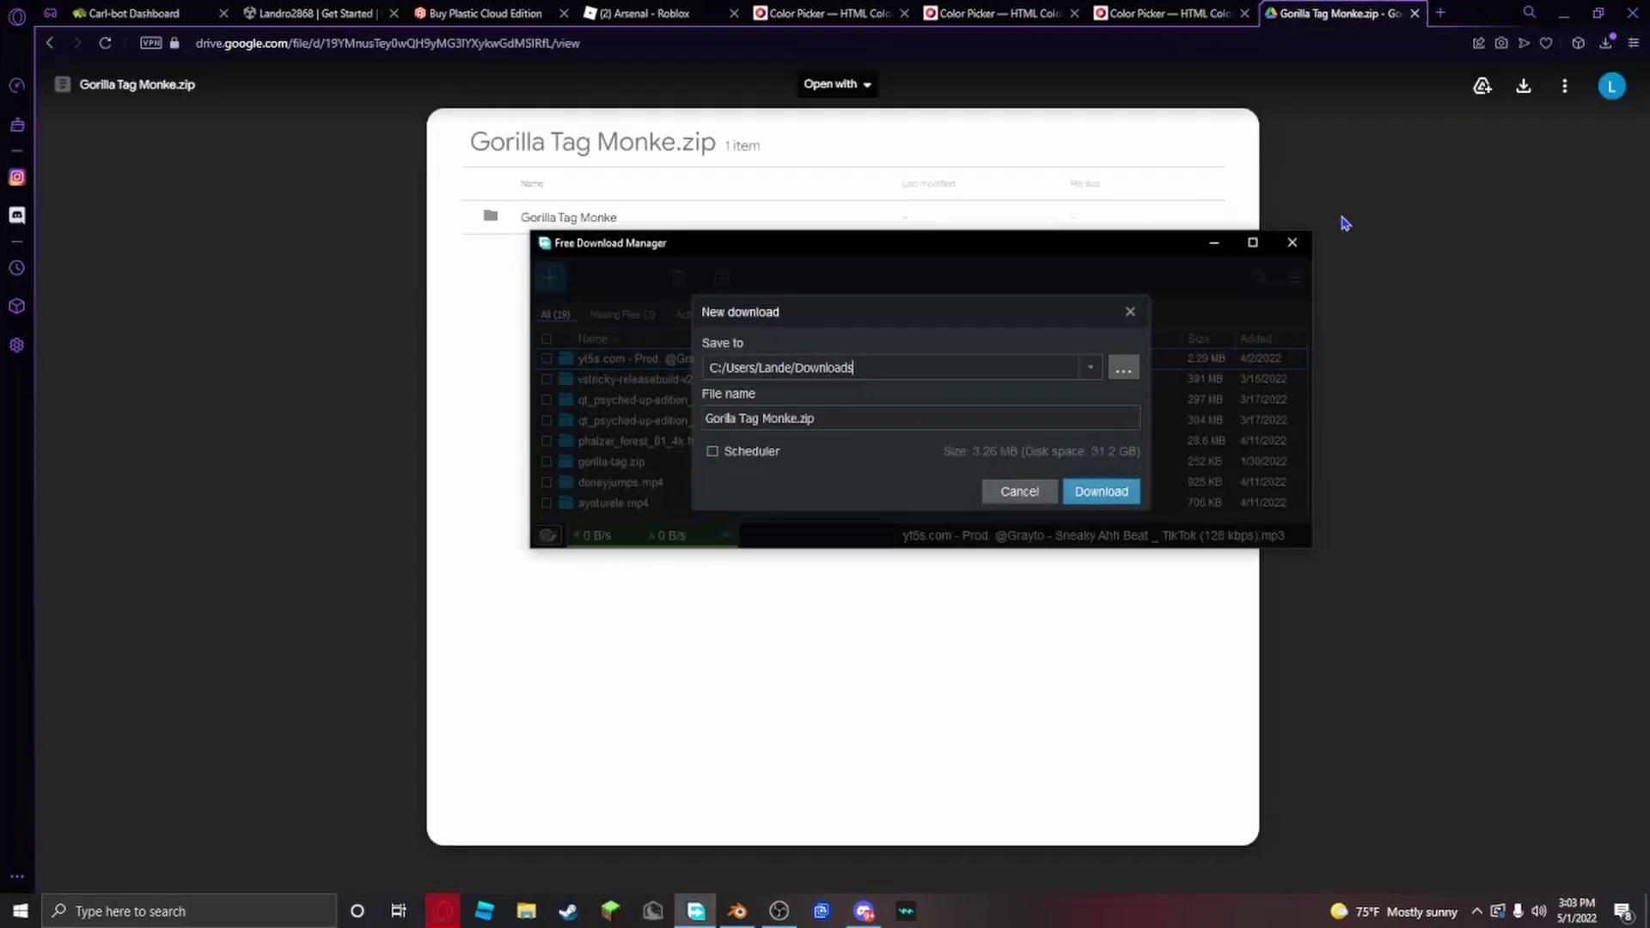
Step: Cancel the Gorilla Tag Monke.zip download in Free Download Manager, close the manager and switch back to Blender
left_click(1041, 495)
left_click(1291, 242)
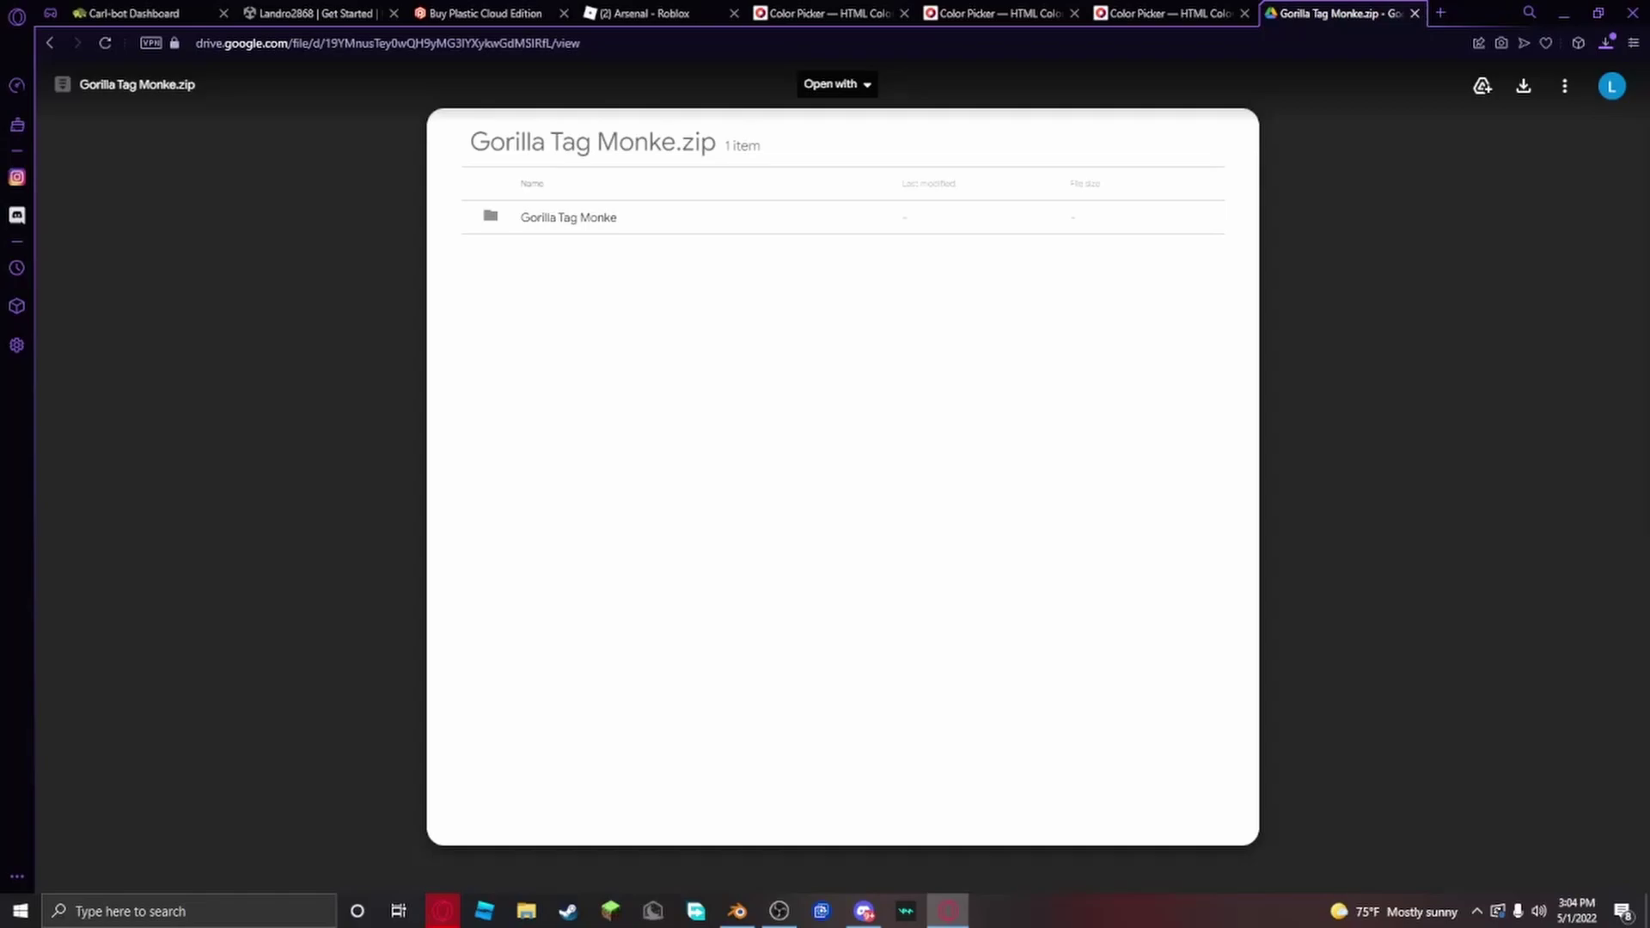
left_click(737, 911)
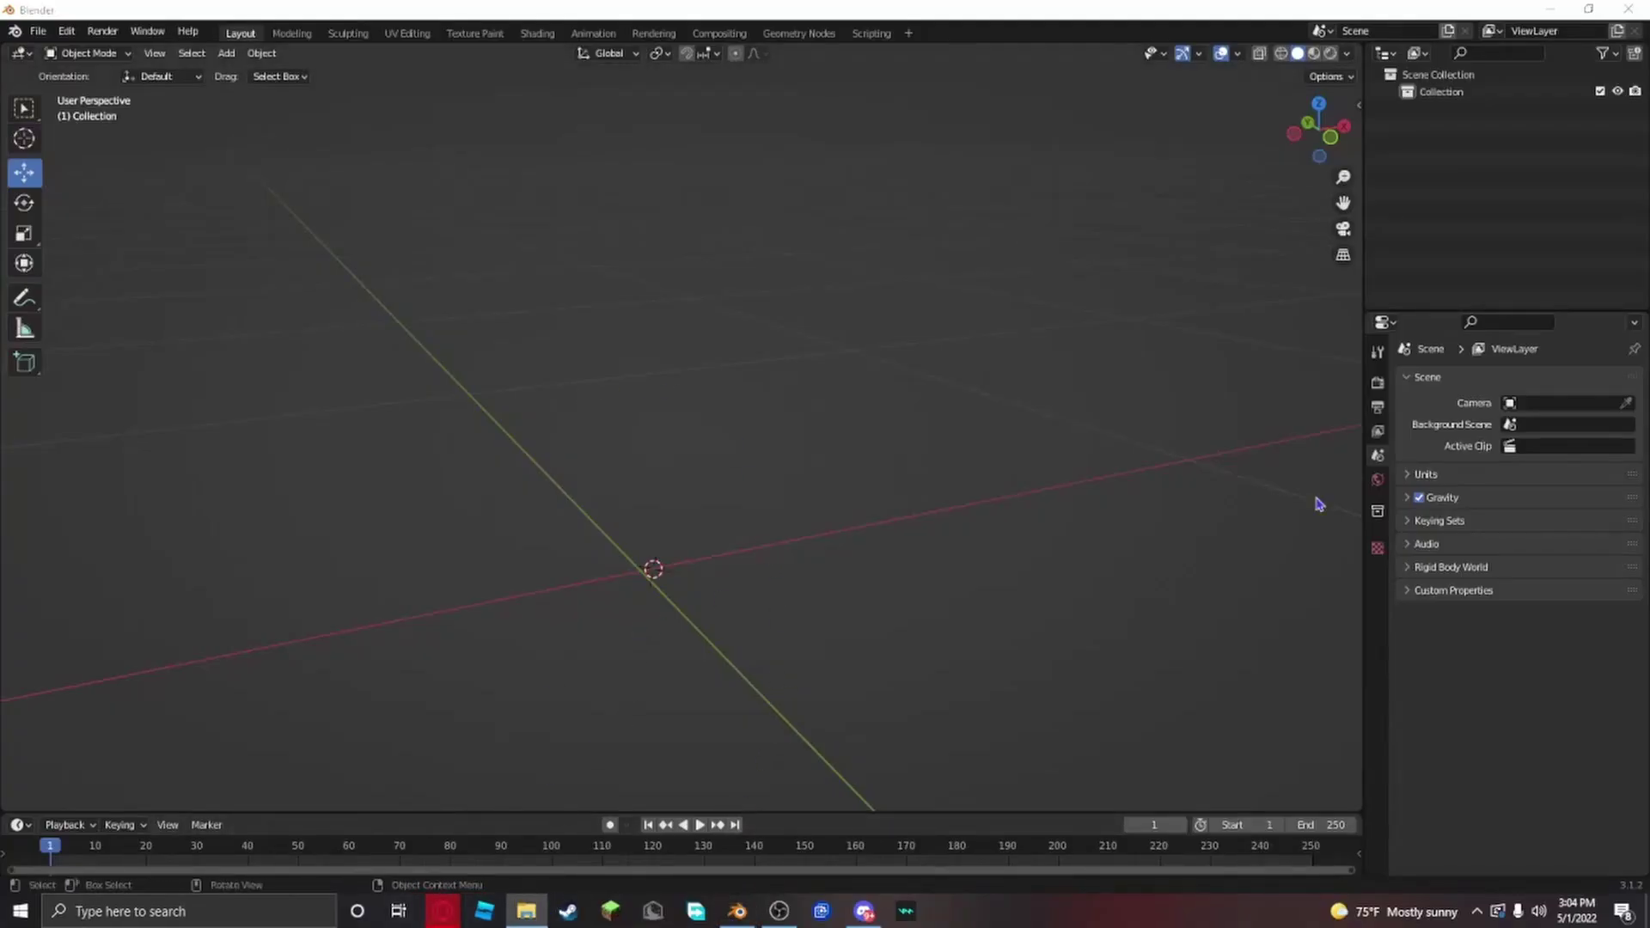
Step: Open the Downloads folder in File Explorer and extract the Gorilla Tag Monke (1) archive there, replacing all existing files
key("super+e")
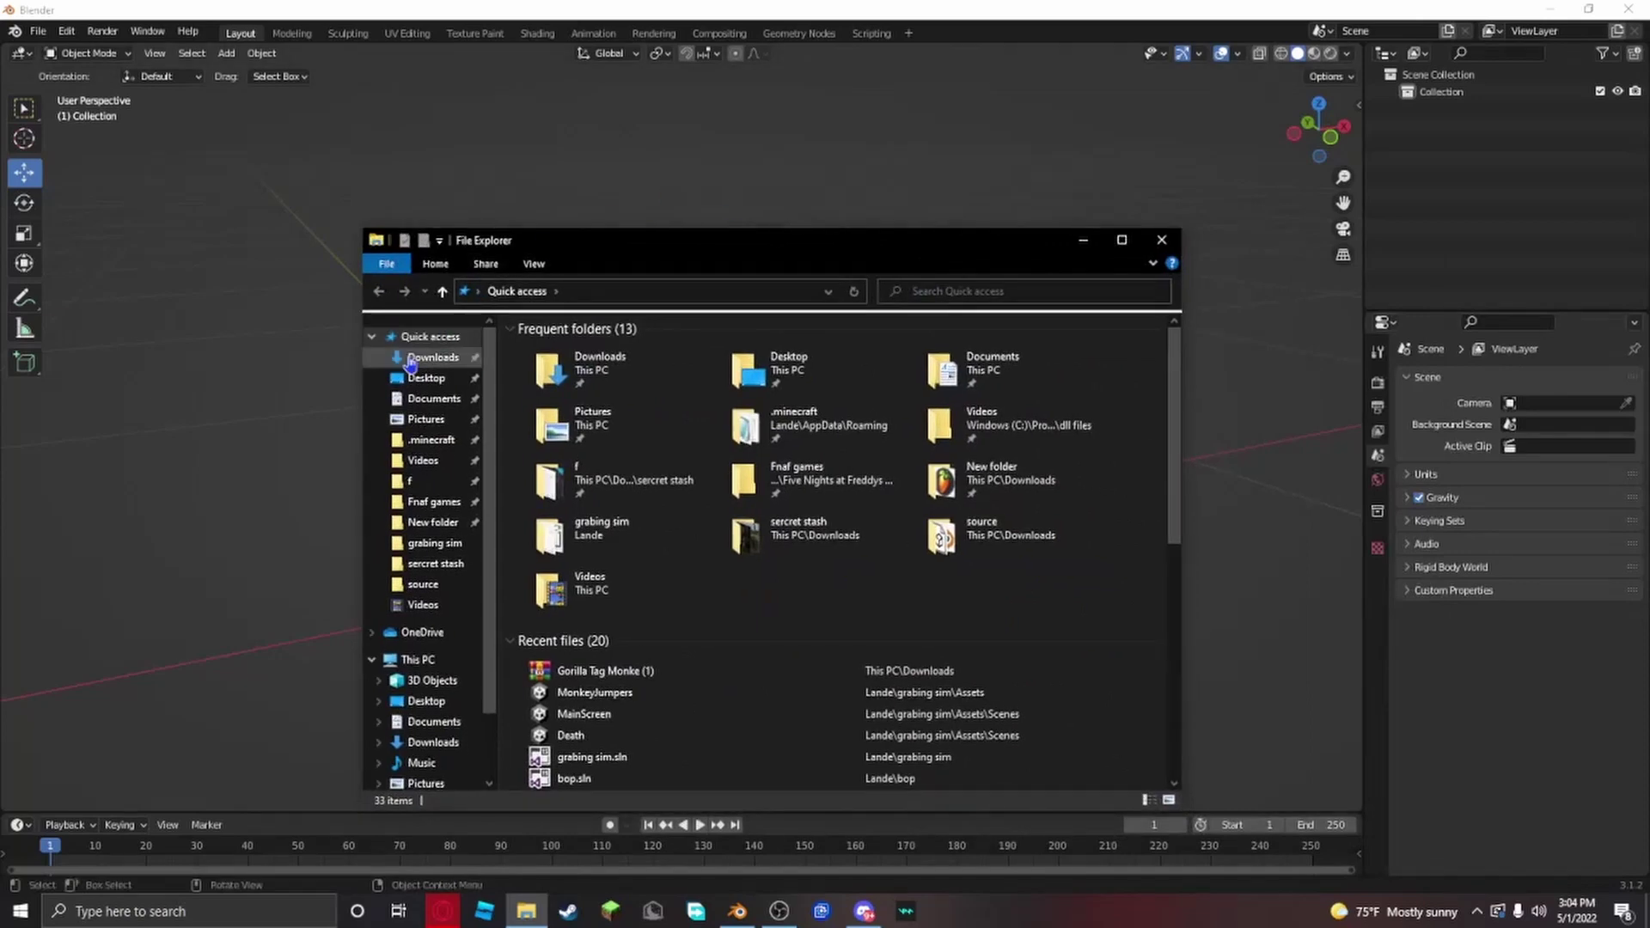
left_click(433, 357)
left_click(583, 372)
right_click(582, 372)
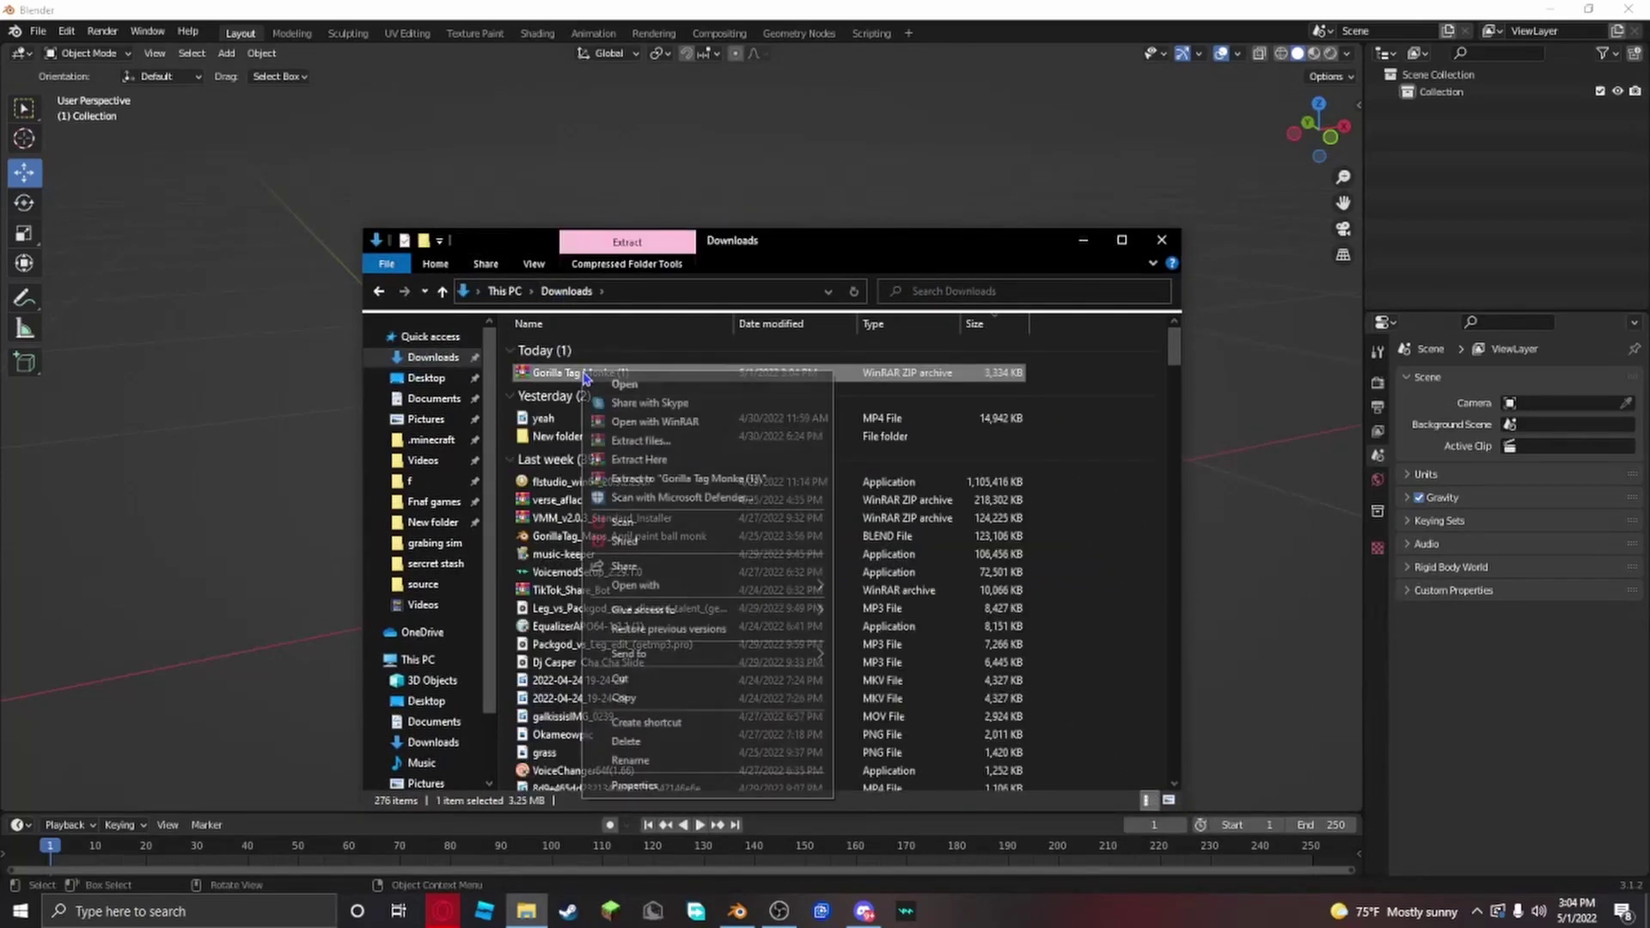
left_click(649, 460)
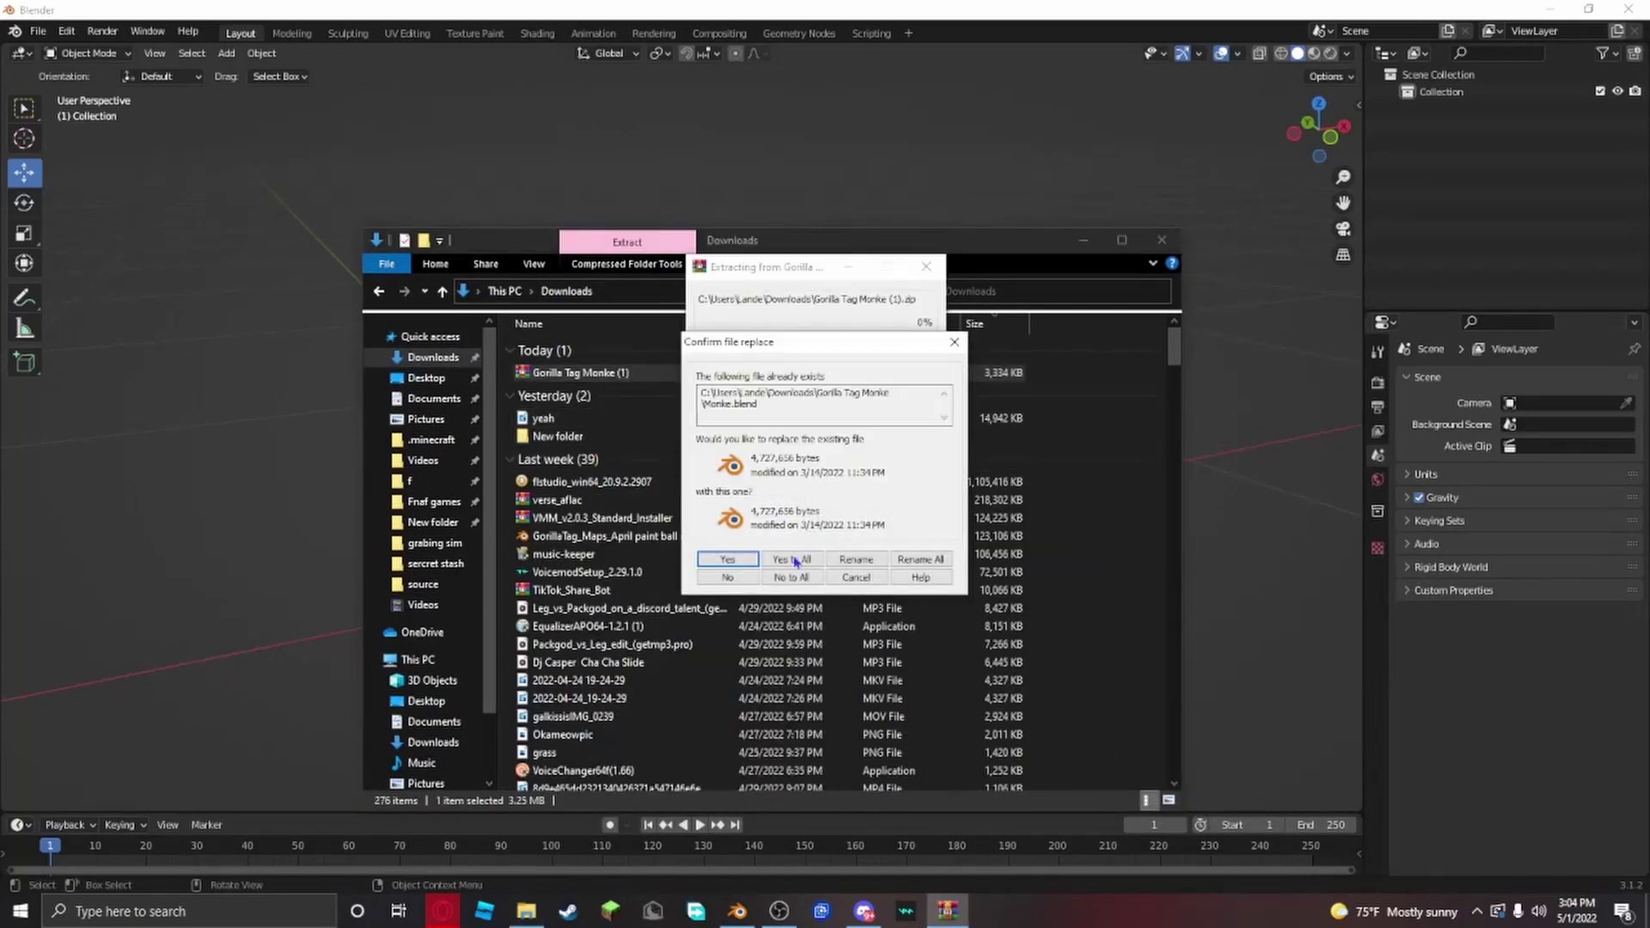
left_click(727, 560)
left_click(794, 559)
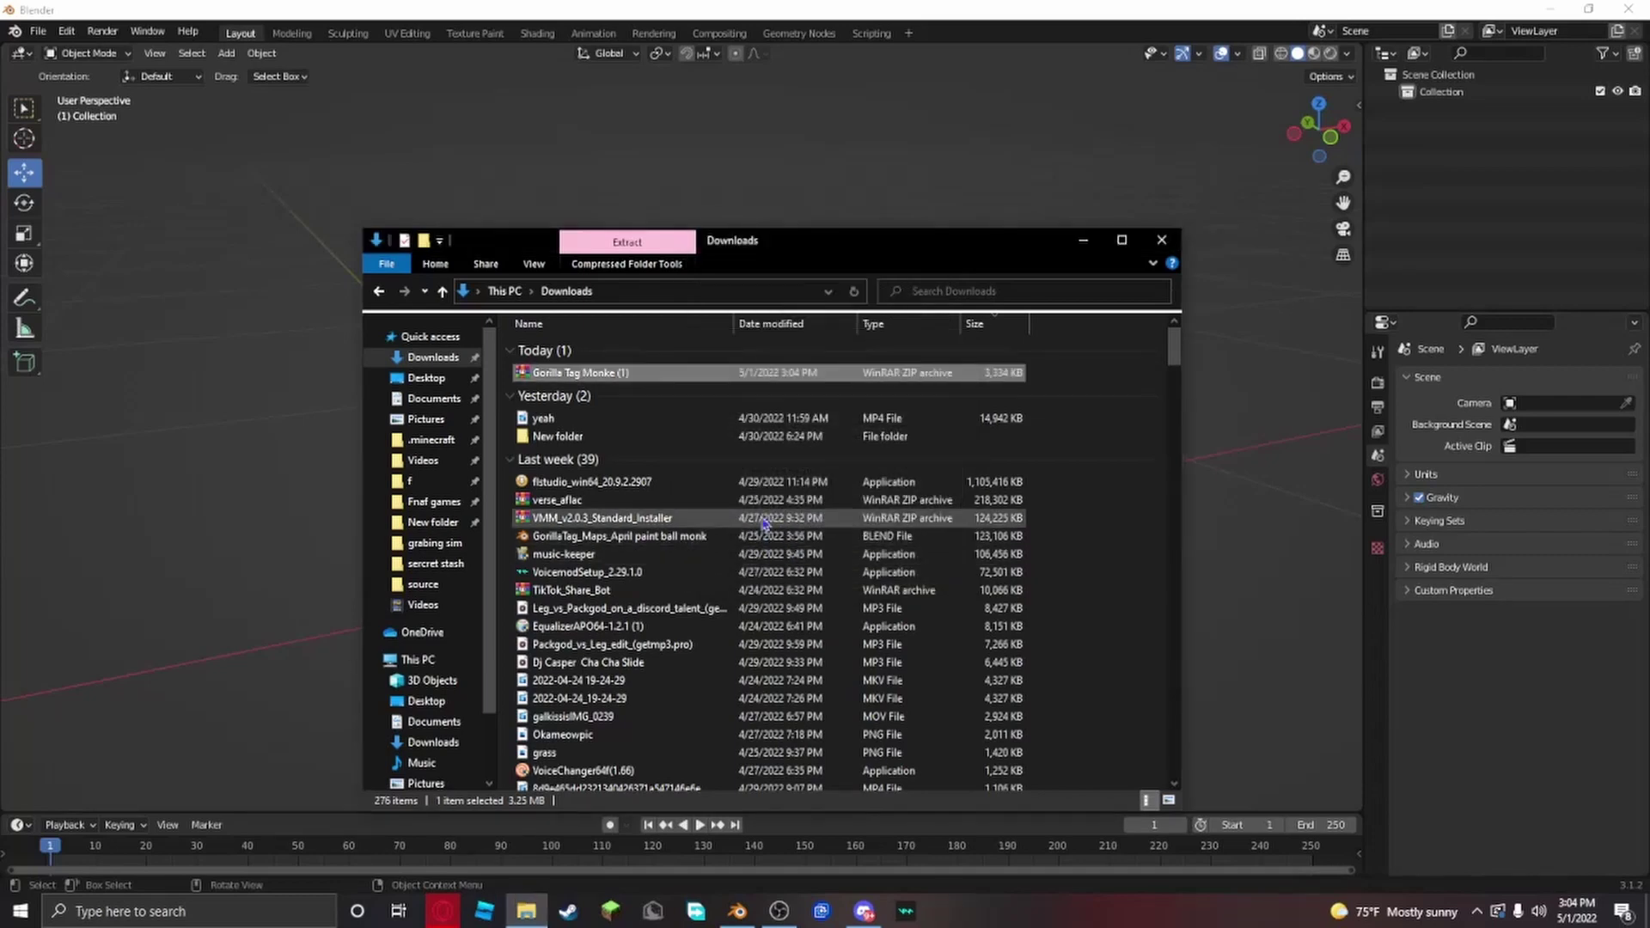
Step: Extract the Gorilla Tag Monke (1) archive into Downloads once more, overwriting all files, and move the File Explorer window away
right_click(681, 373)
left_click(739, 459)
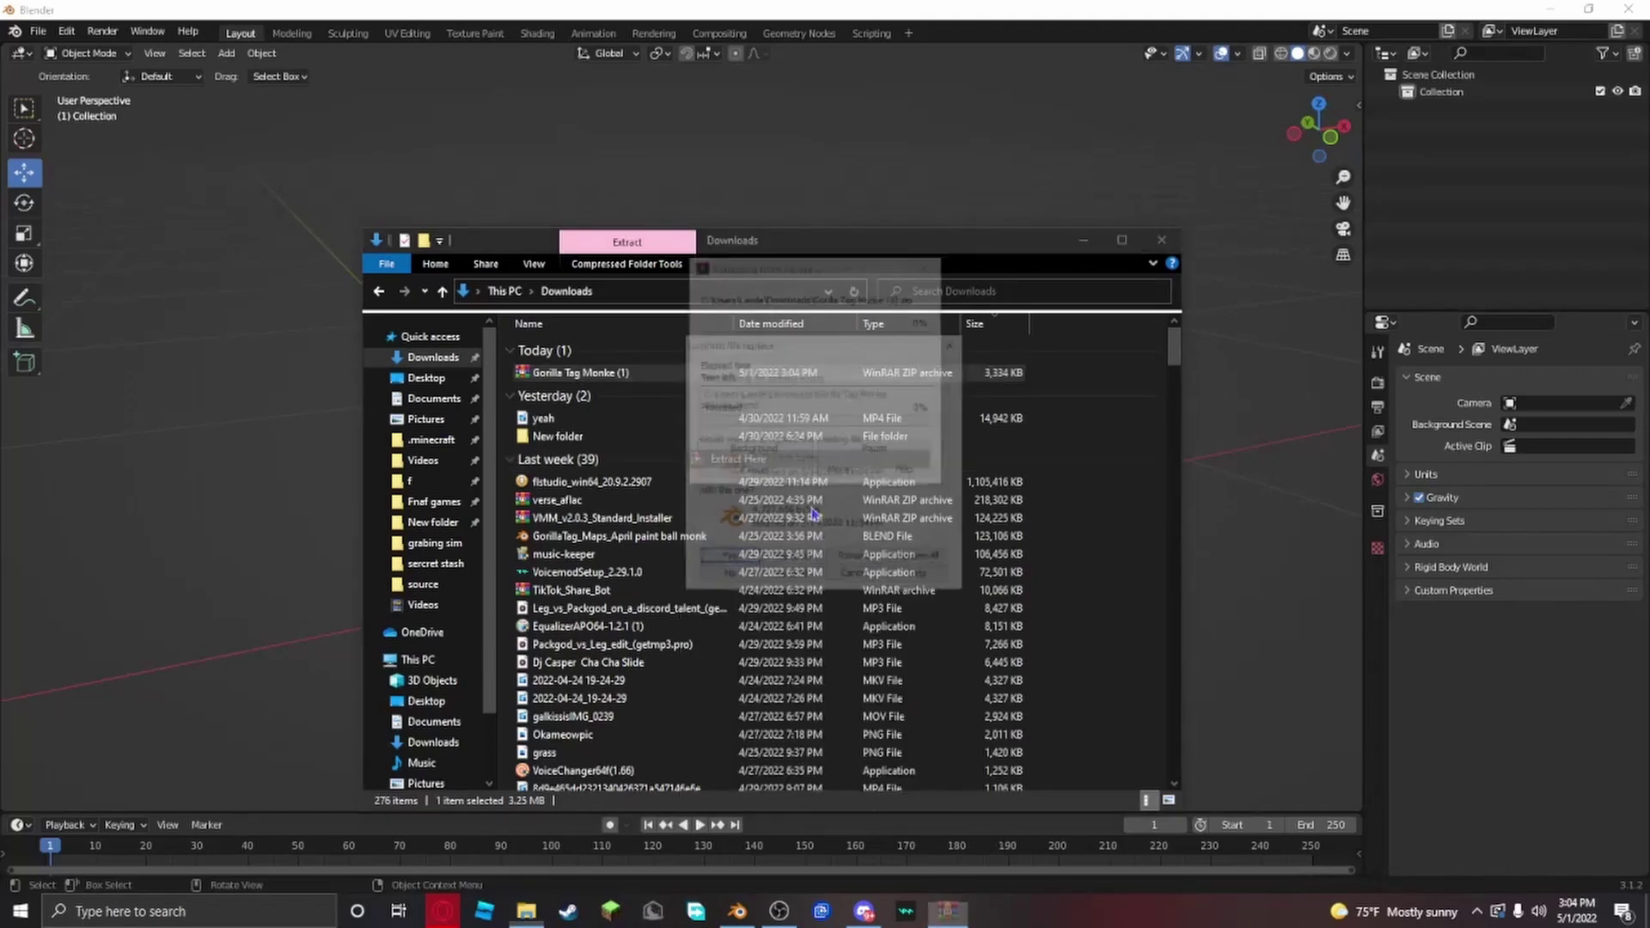
left_click(795, 559)
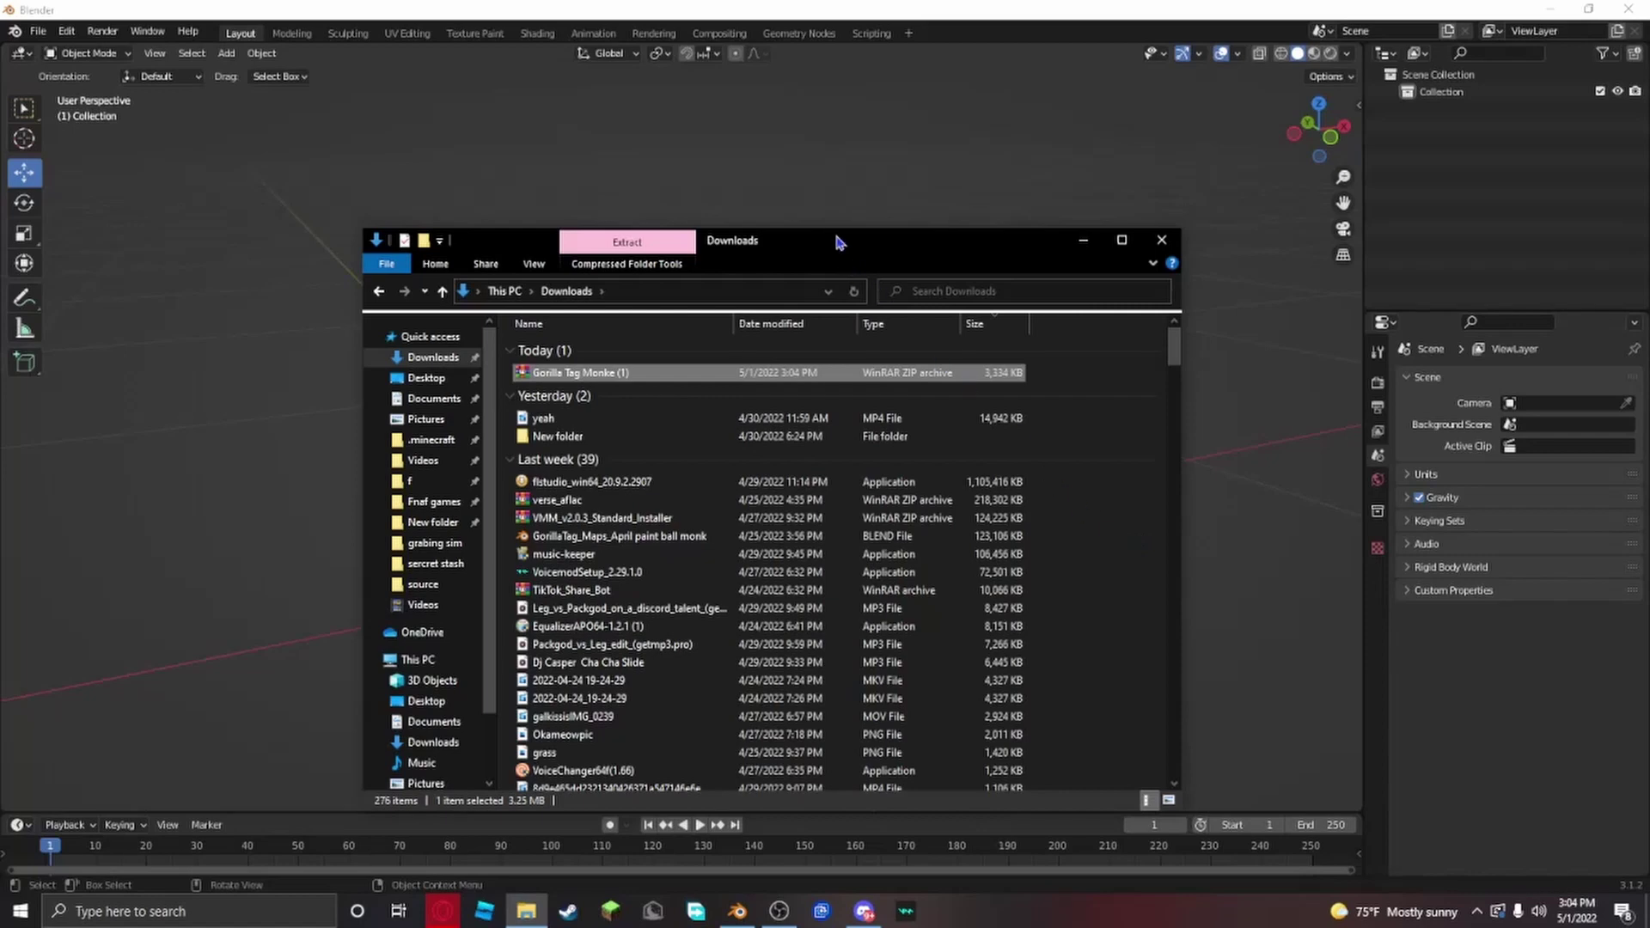
left_click_drag(847, 247, 1649, 249)
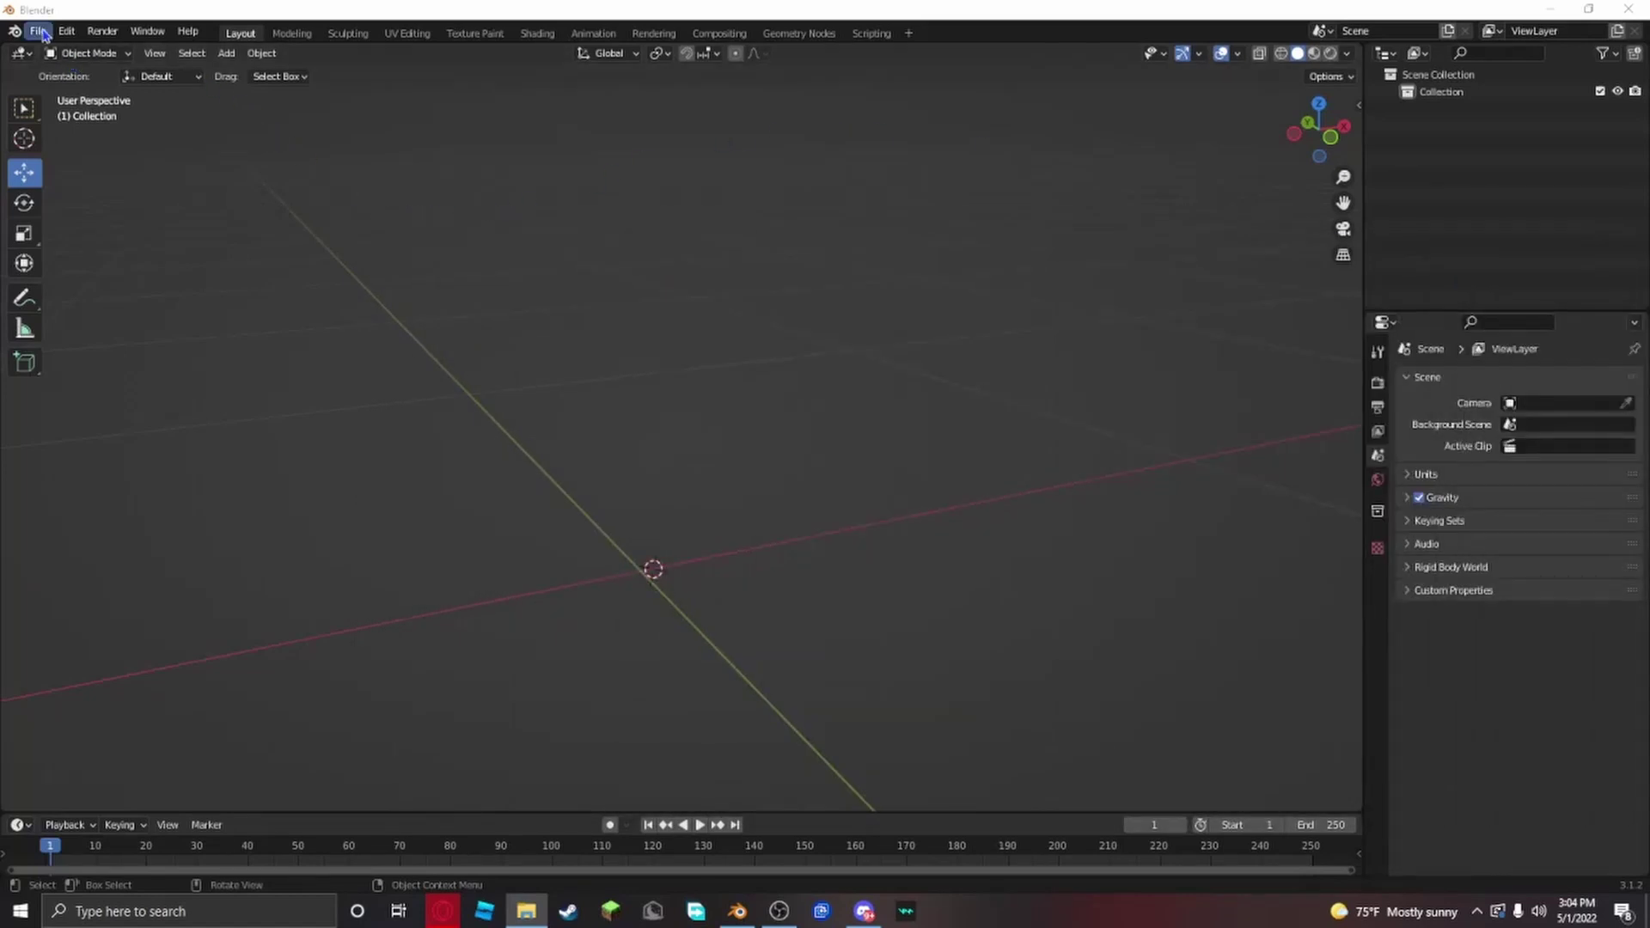
Step: Append the Gorilla collection from Monke.blend in the Downloads folder to the empty scene
left_click(489, 419)
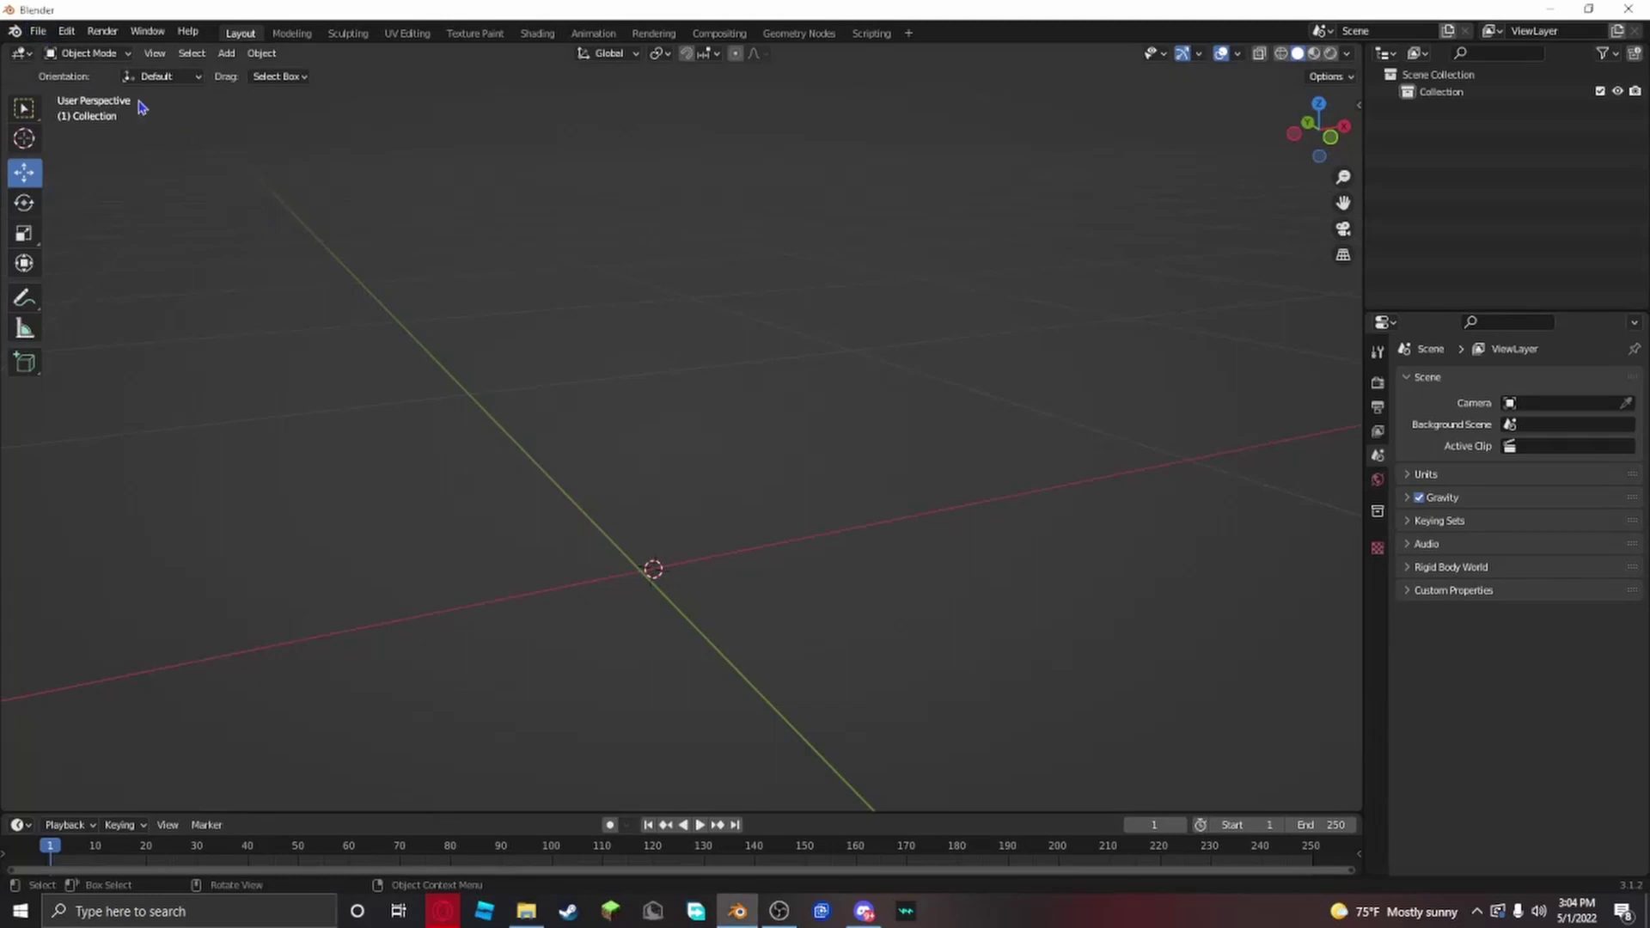
left_click(39, 32)
left_click(66, 31)
left_click(39, 32)
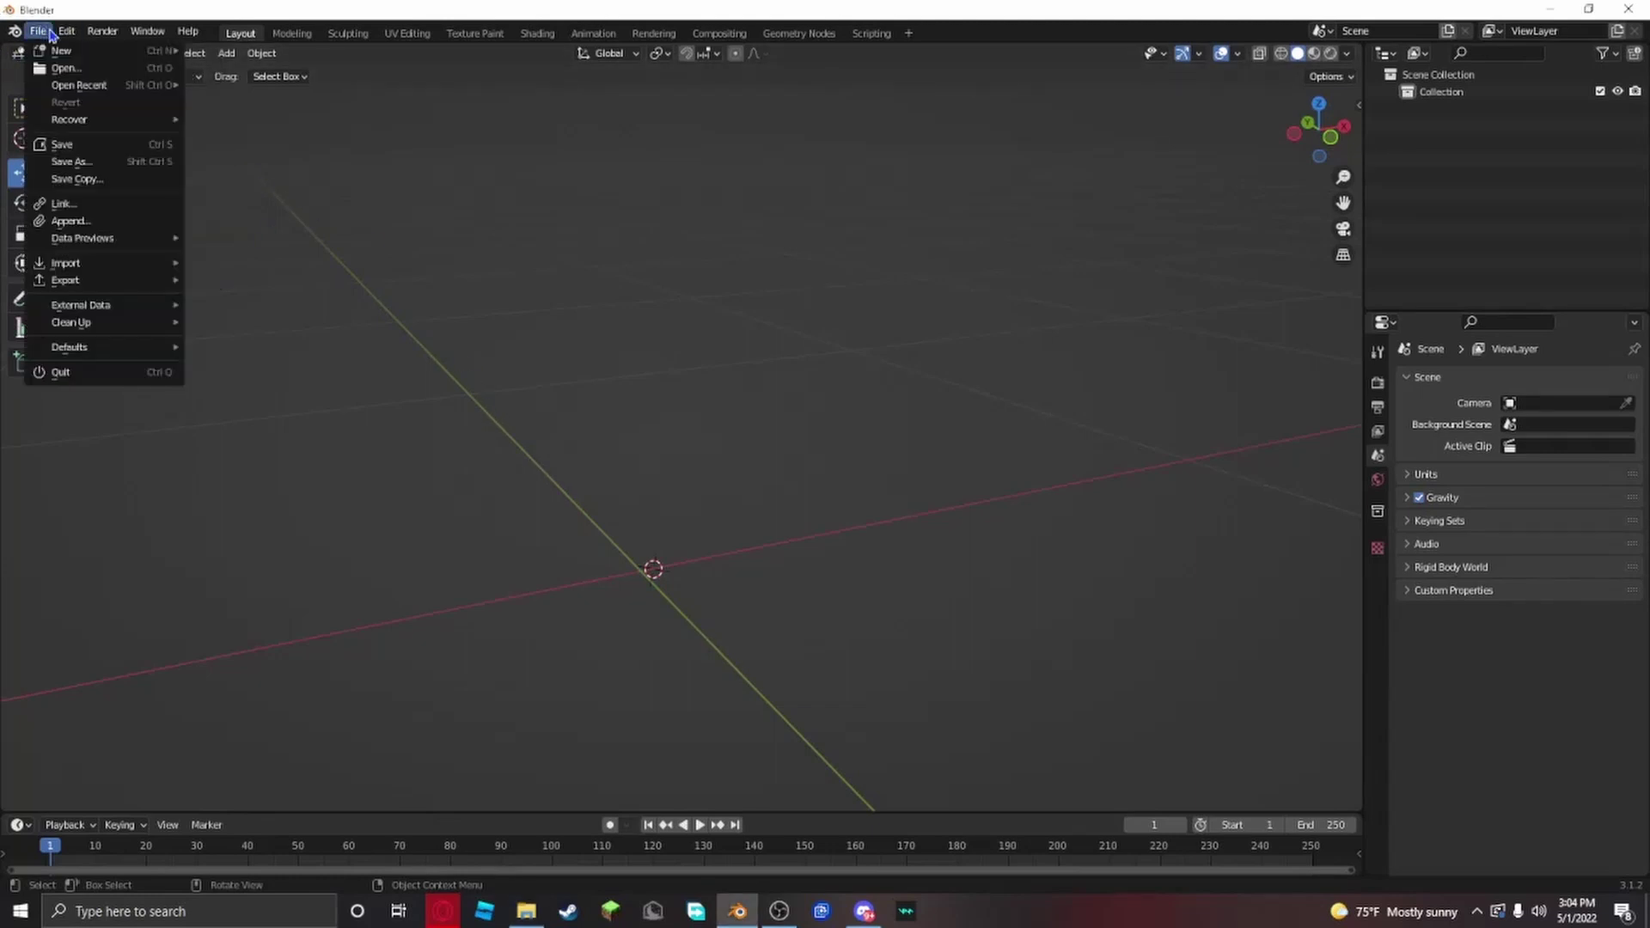
left_click(114, 227)
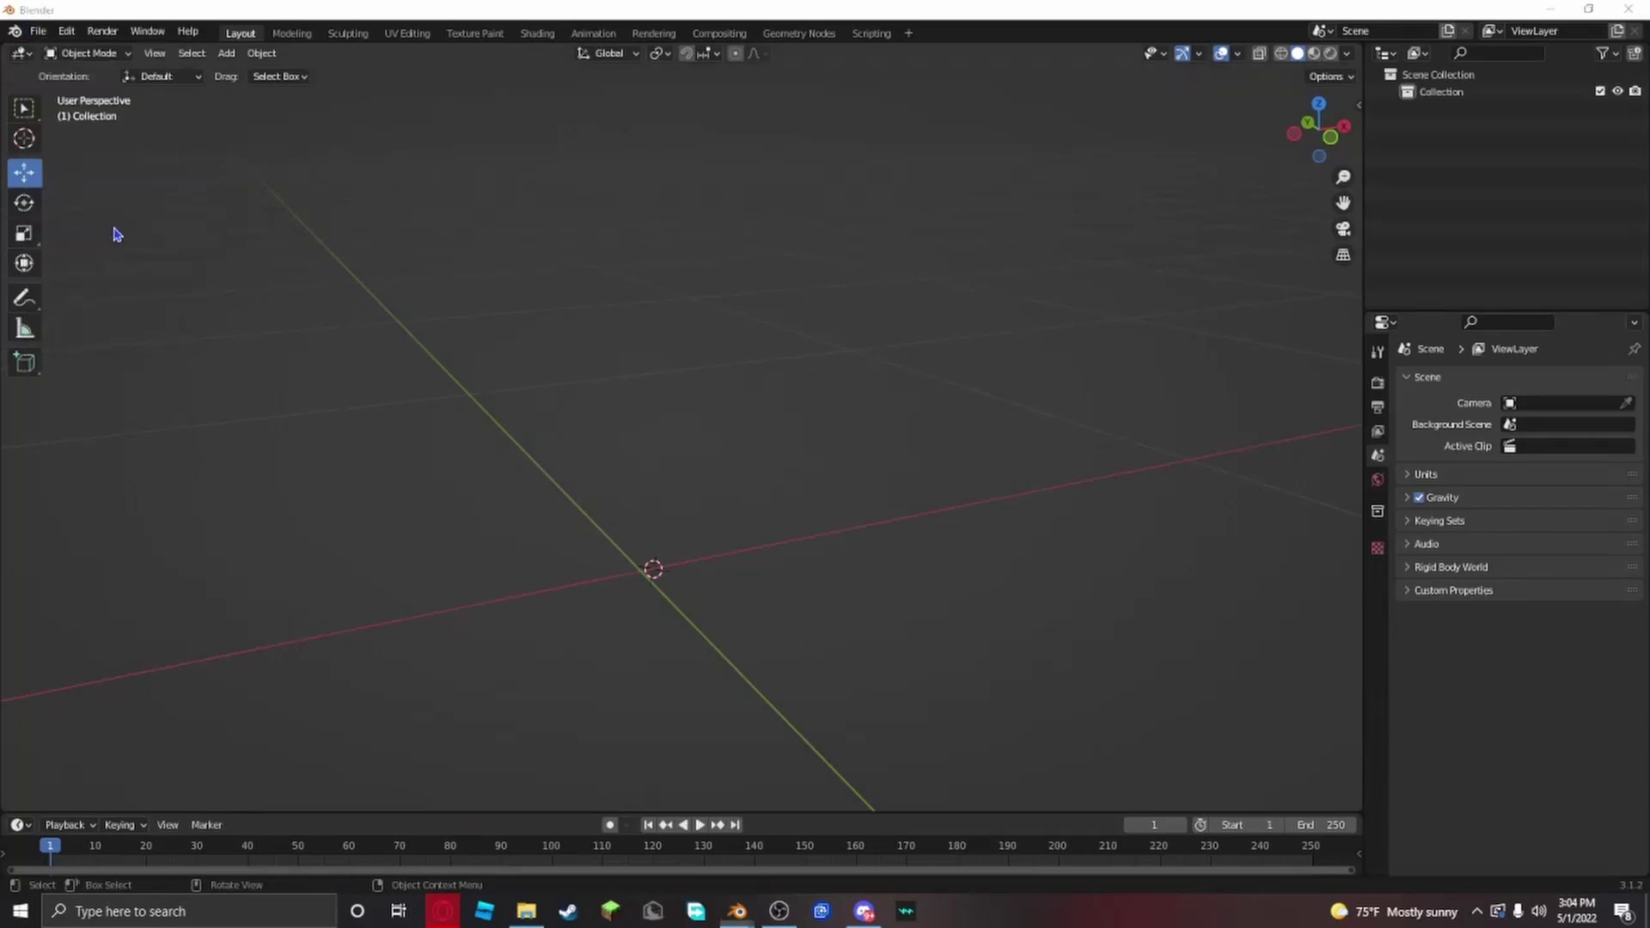
left_click(116, 245)
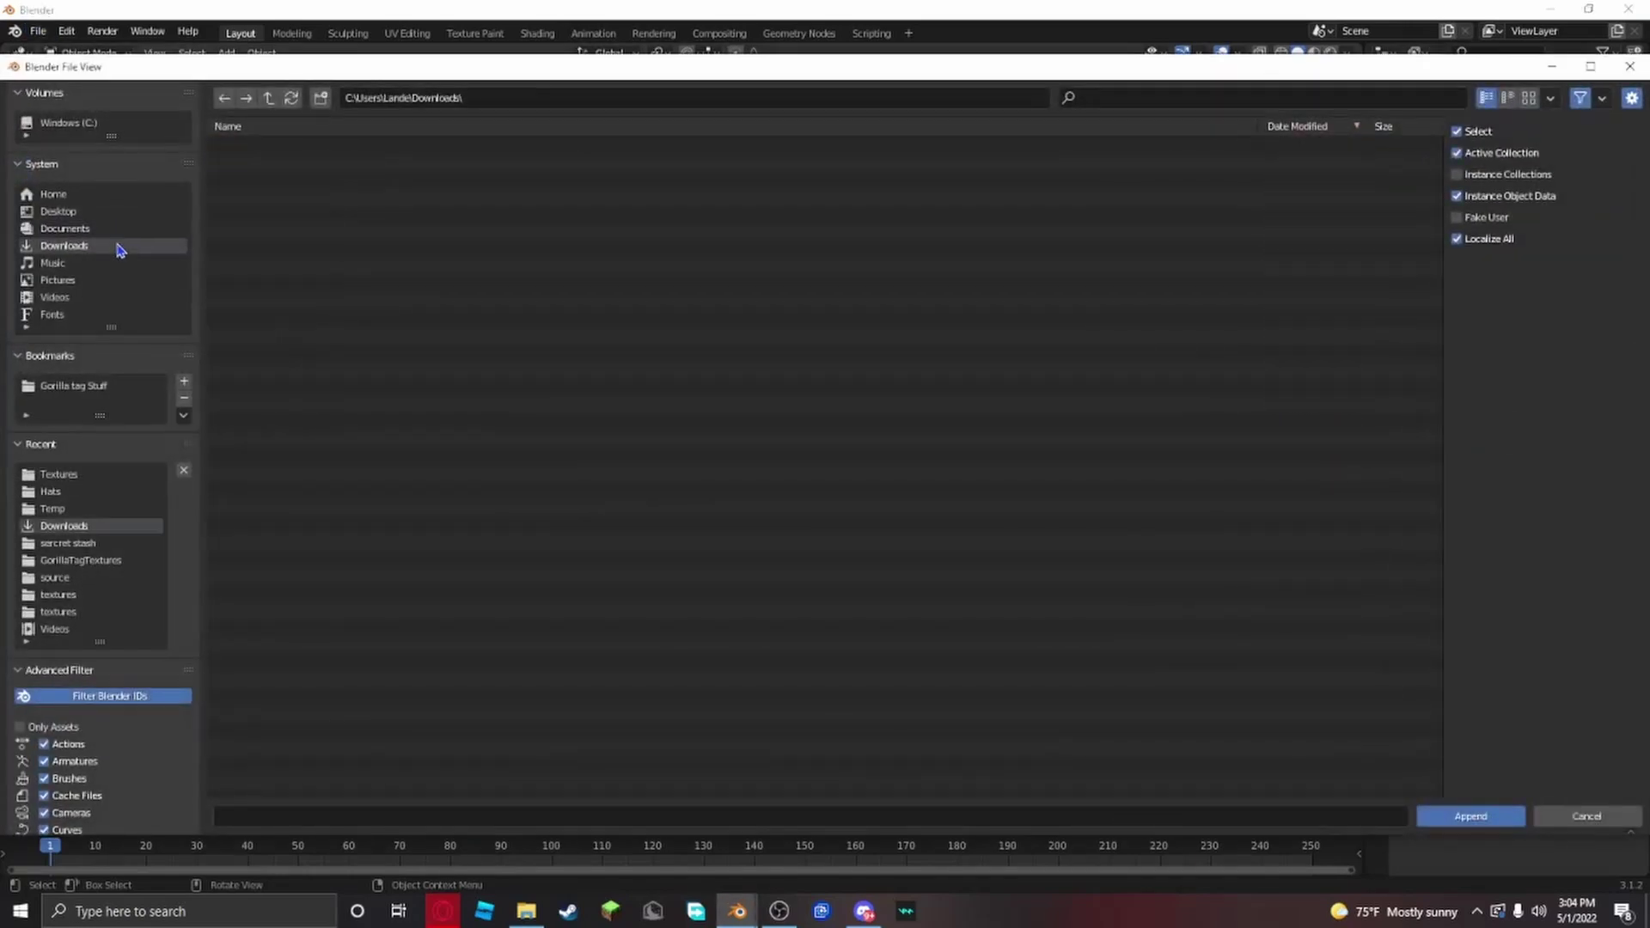
scroll(334, 308, "down", 2)
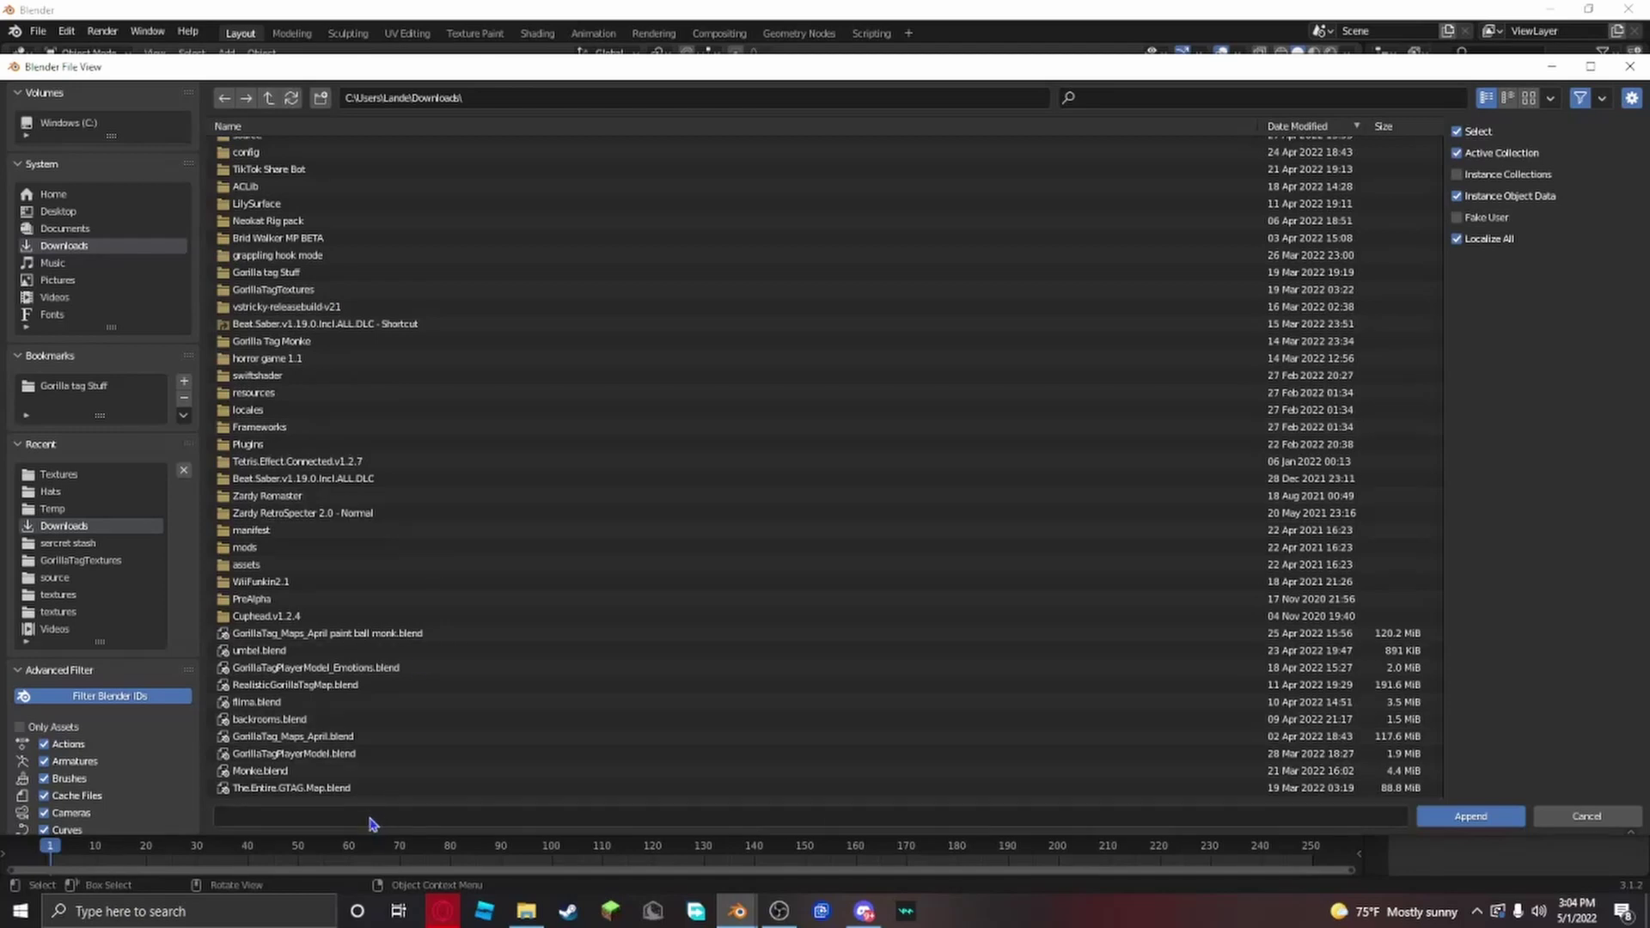
double_click(349, 775)
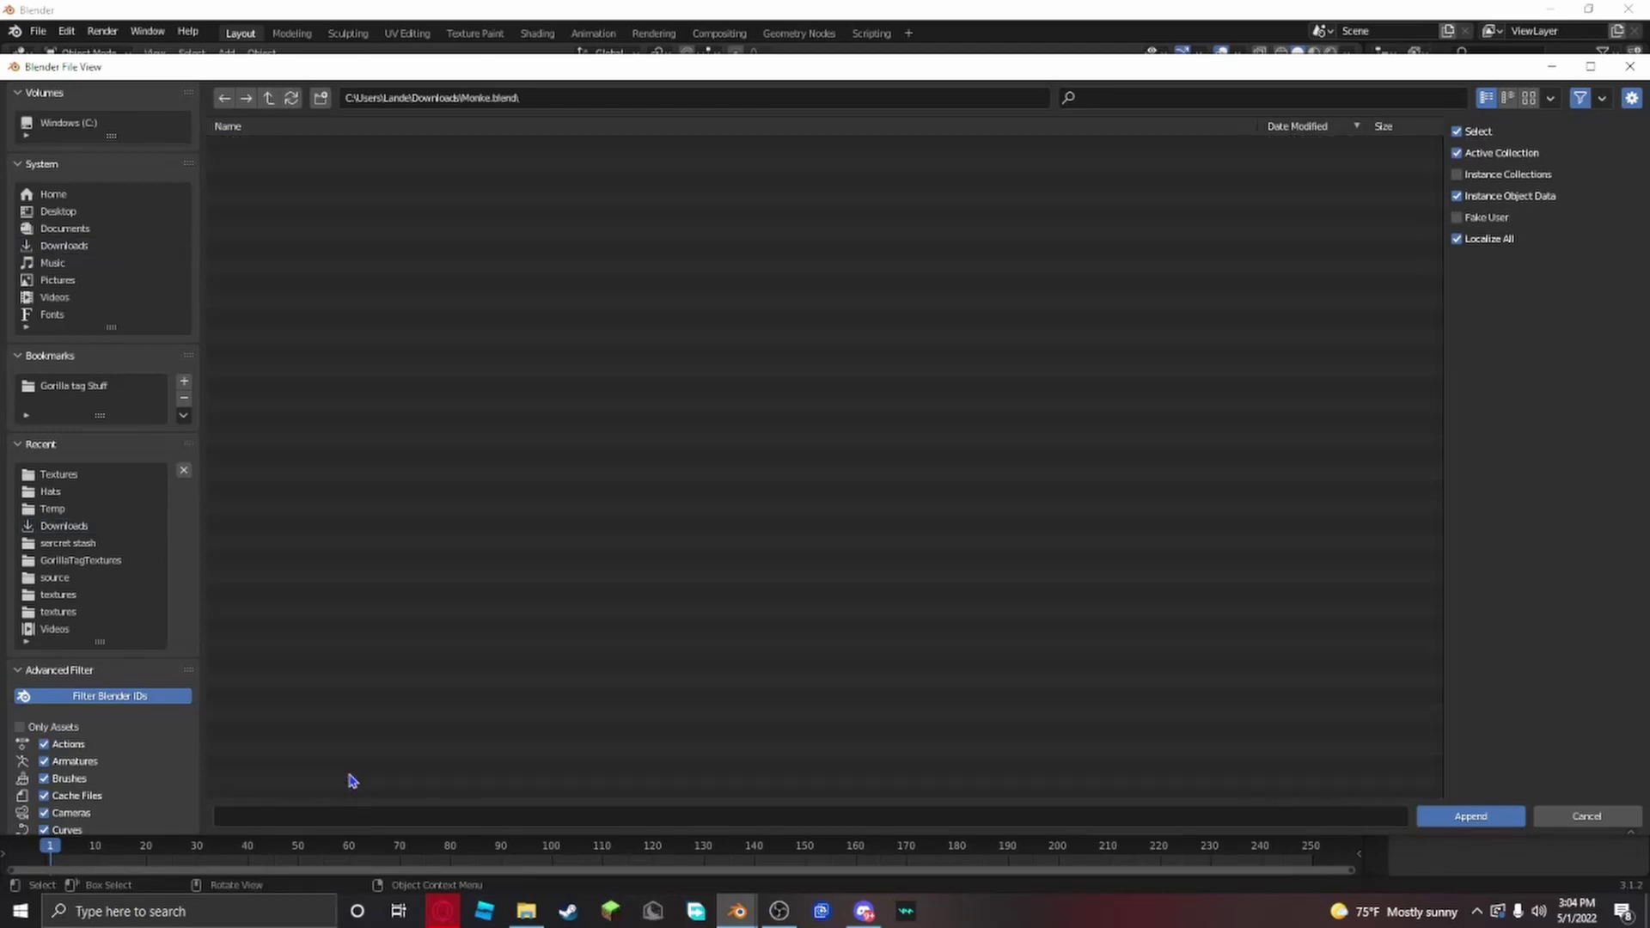
double_click(277, 182)
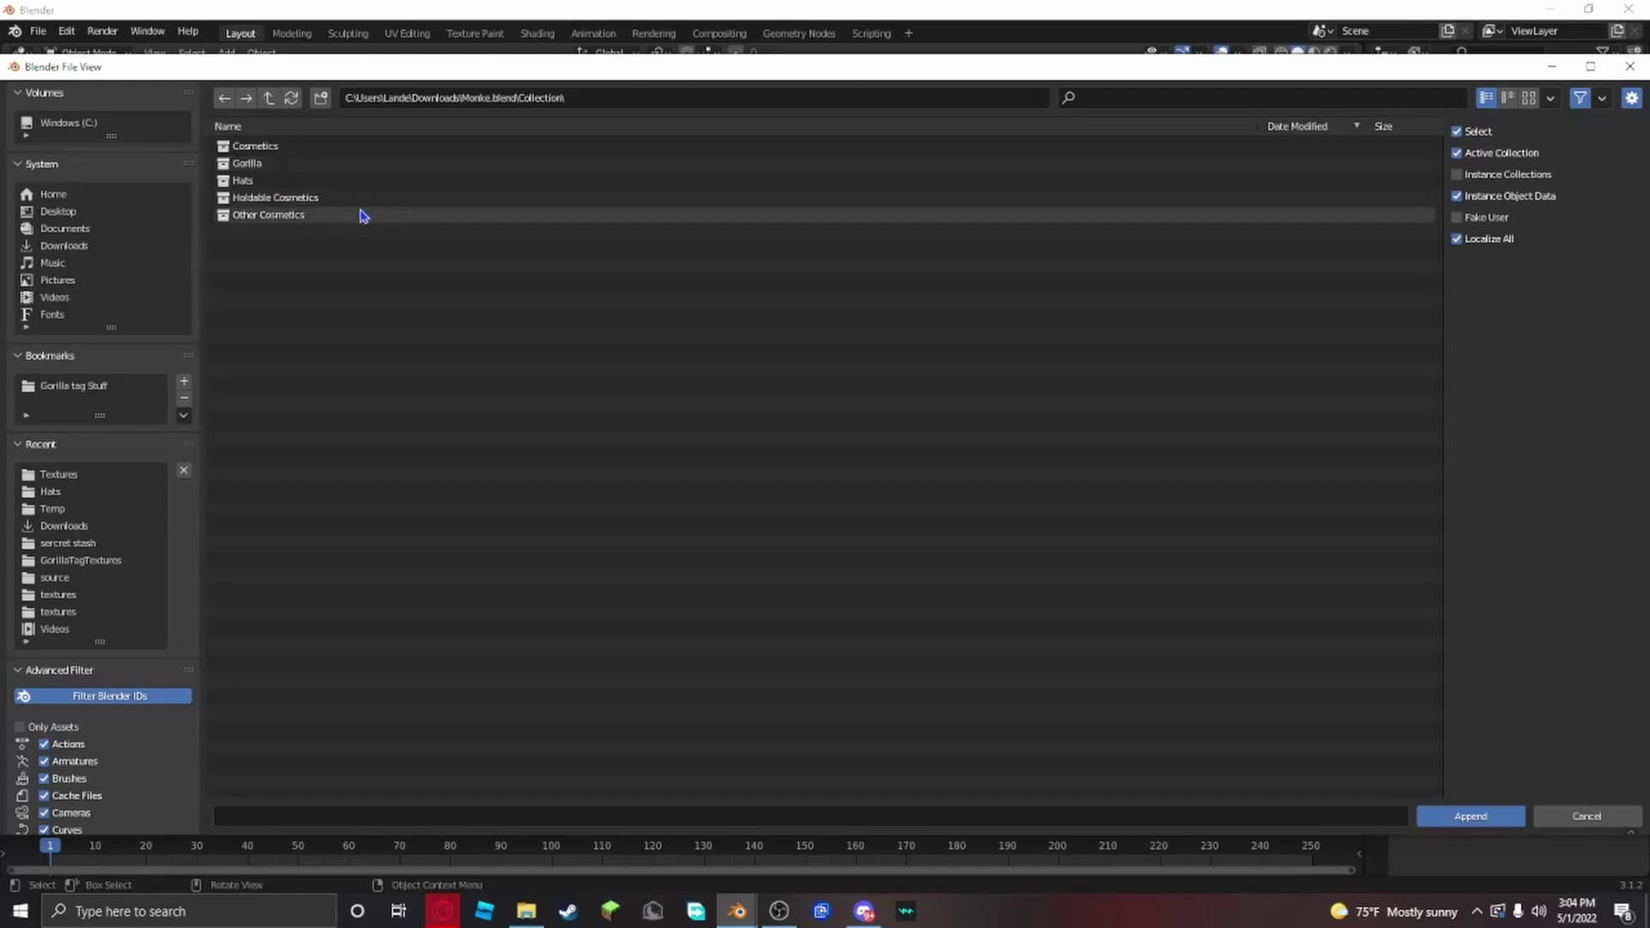
double_click(368, 165)
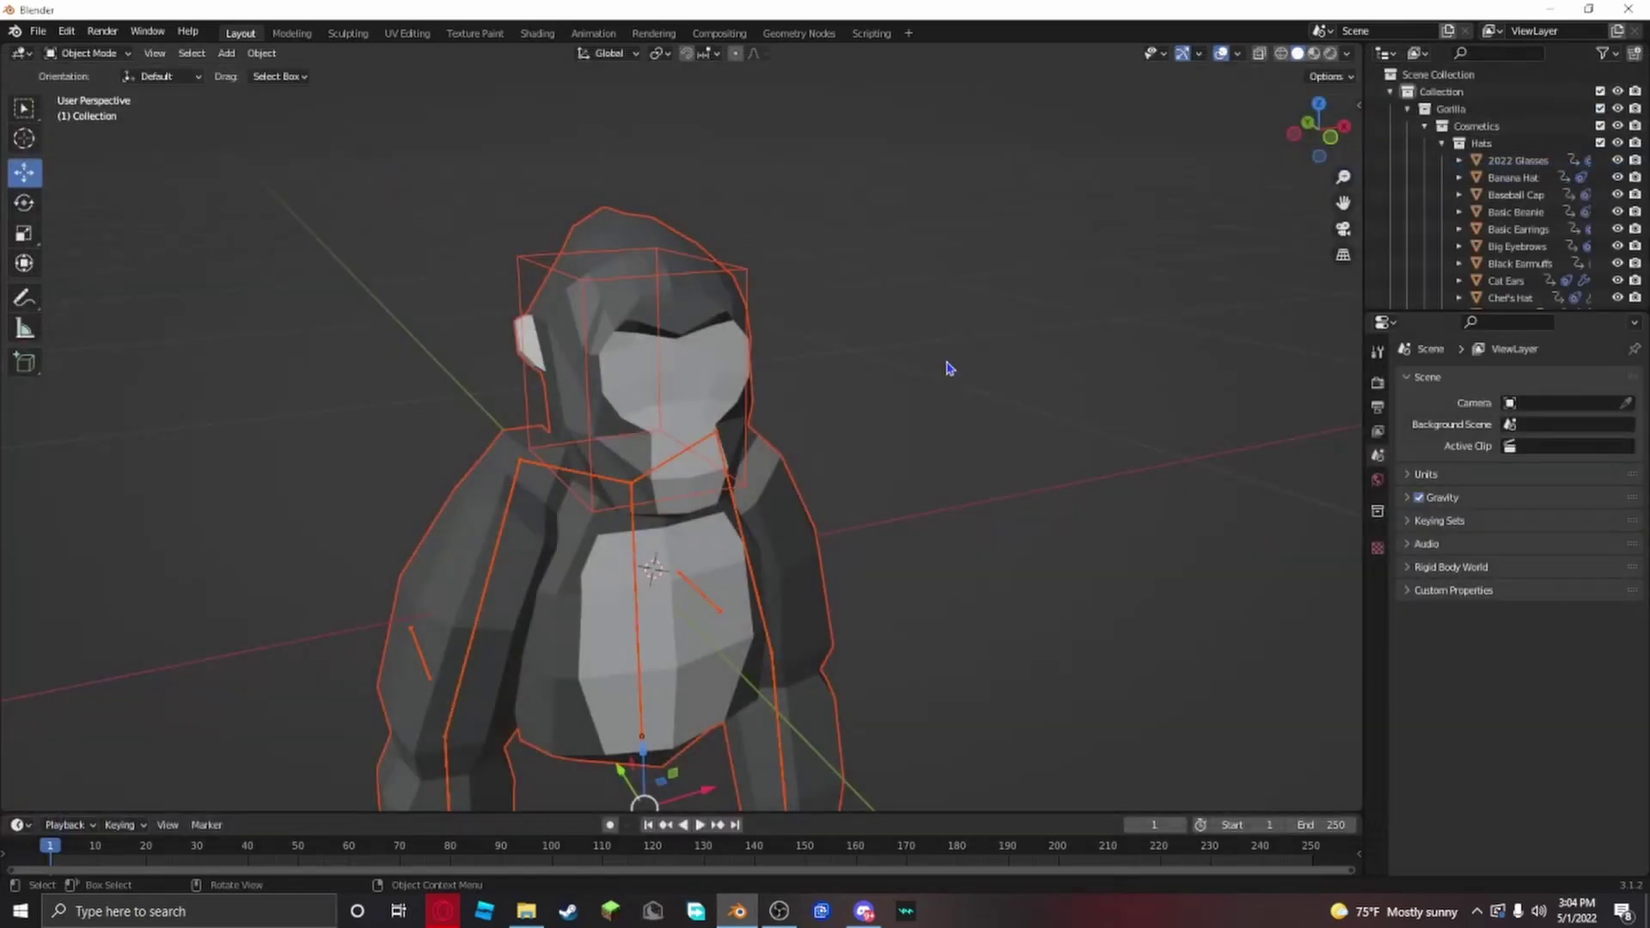
Step: Display the appended gorilla with its textures using Material Preview shading
scroll(949, 368, "down", 5)
middle_click_drag(925, 549, 956, 414)
scroll(862, 496, "up", 6)
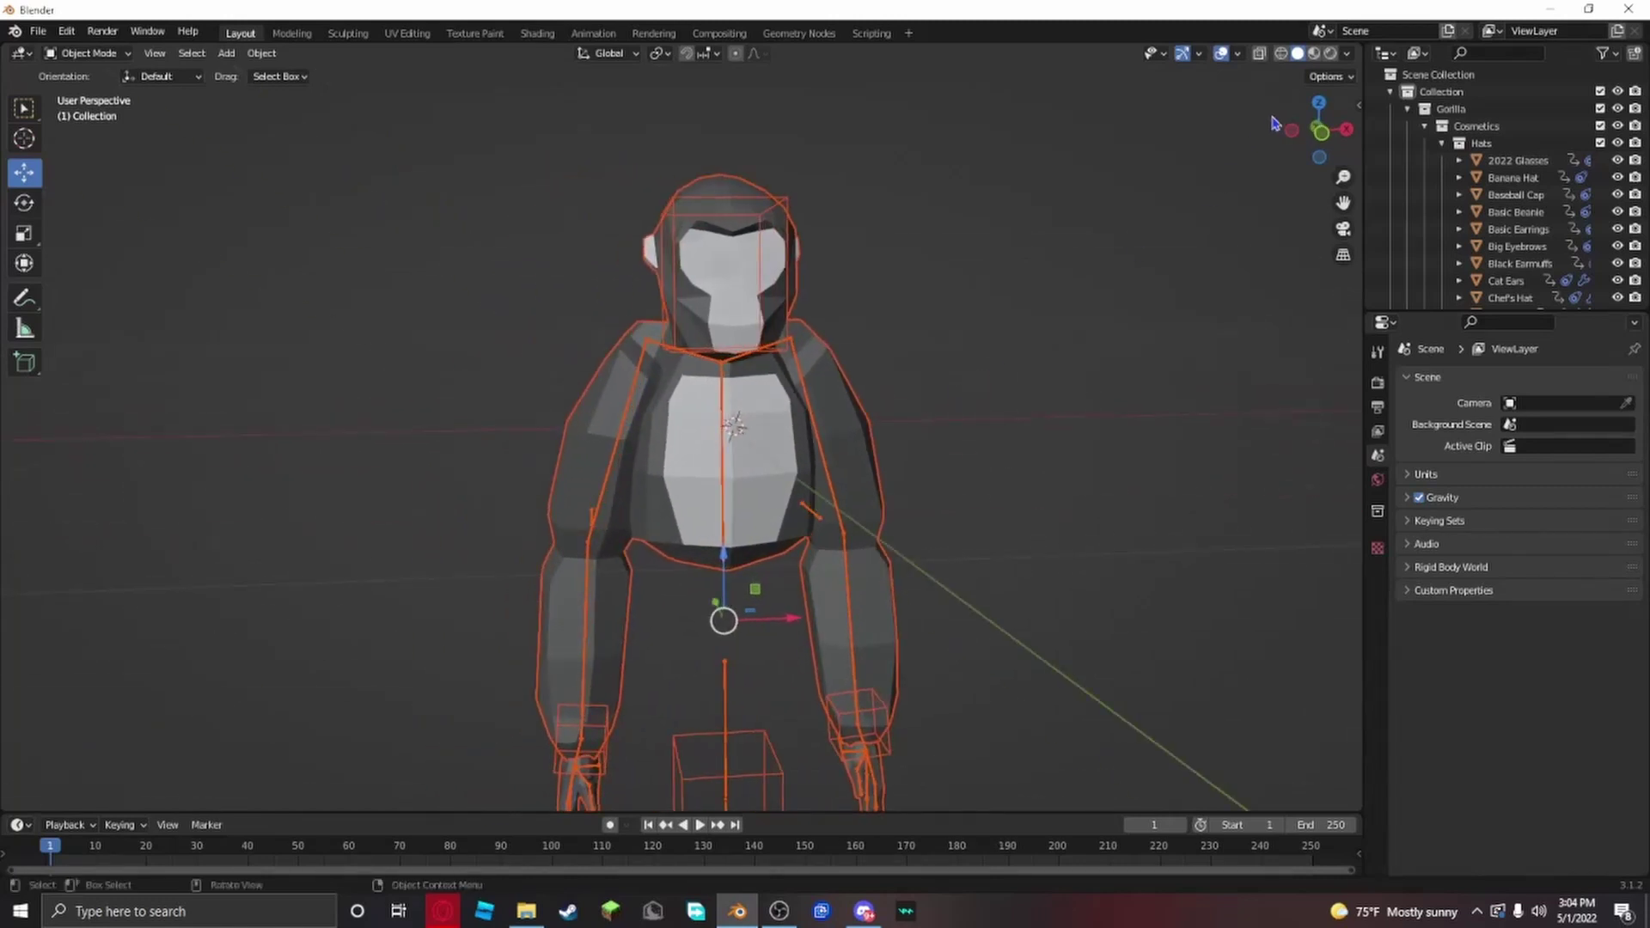
left_click(1318, 57)
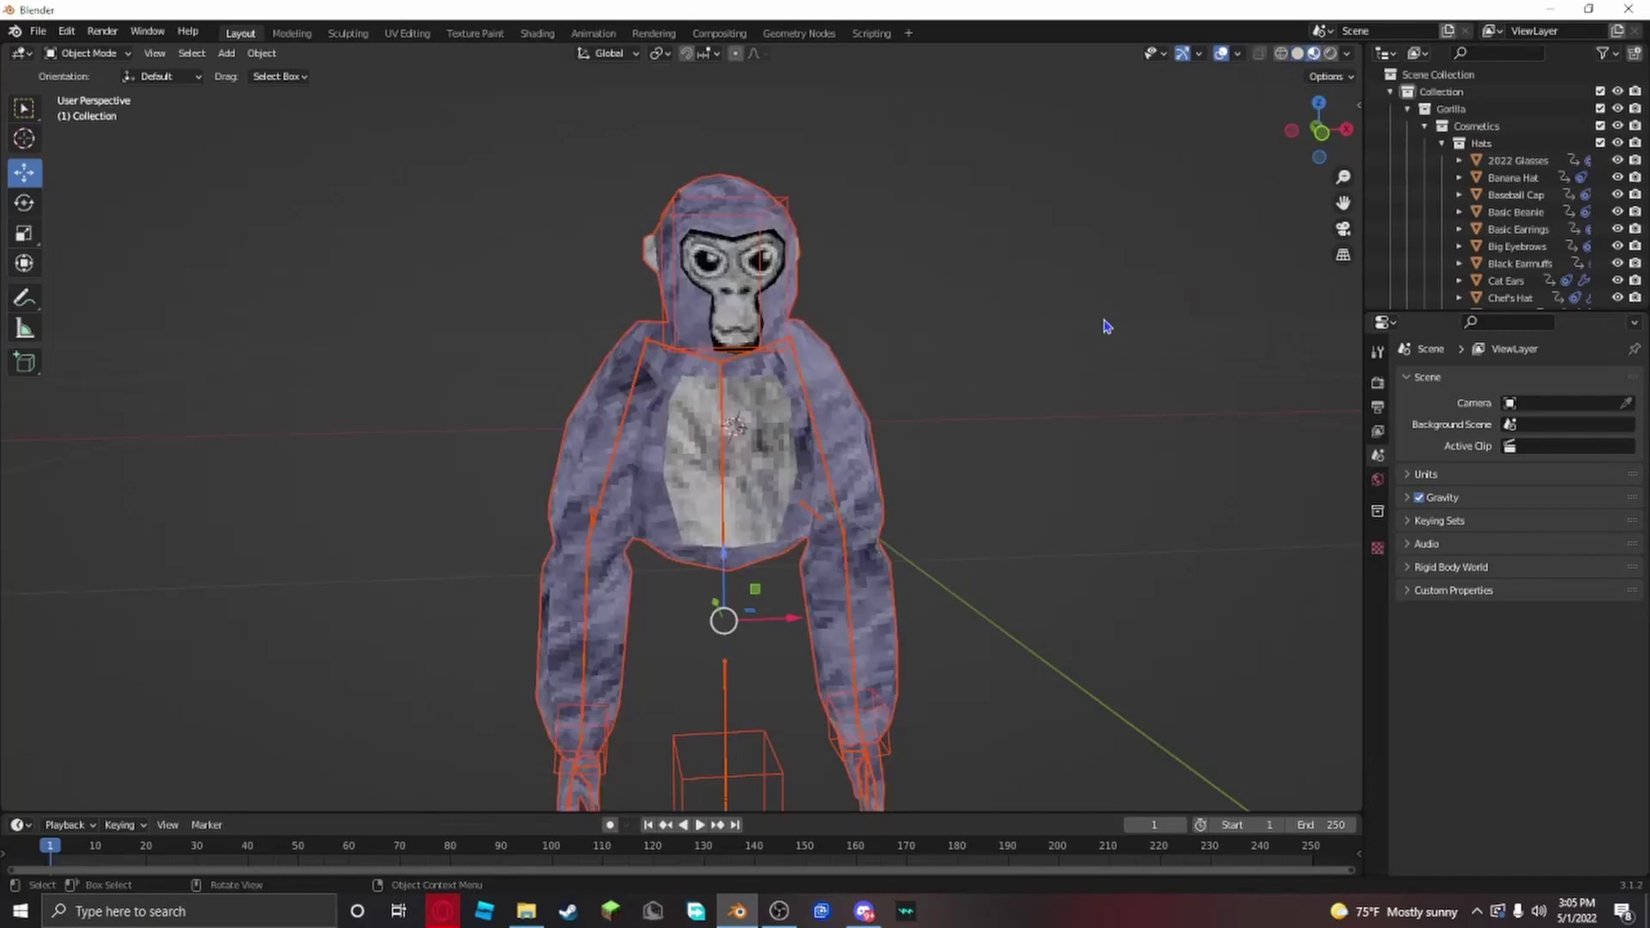
mouse_move(1106, 324)
middle_mouse_down()
mouse_move(973, 479)
mouse_move(1014, 507)
mouse_move(965, 490)
middle_mouse_up()
scroll(973, 501, "up", 4)
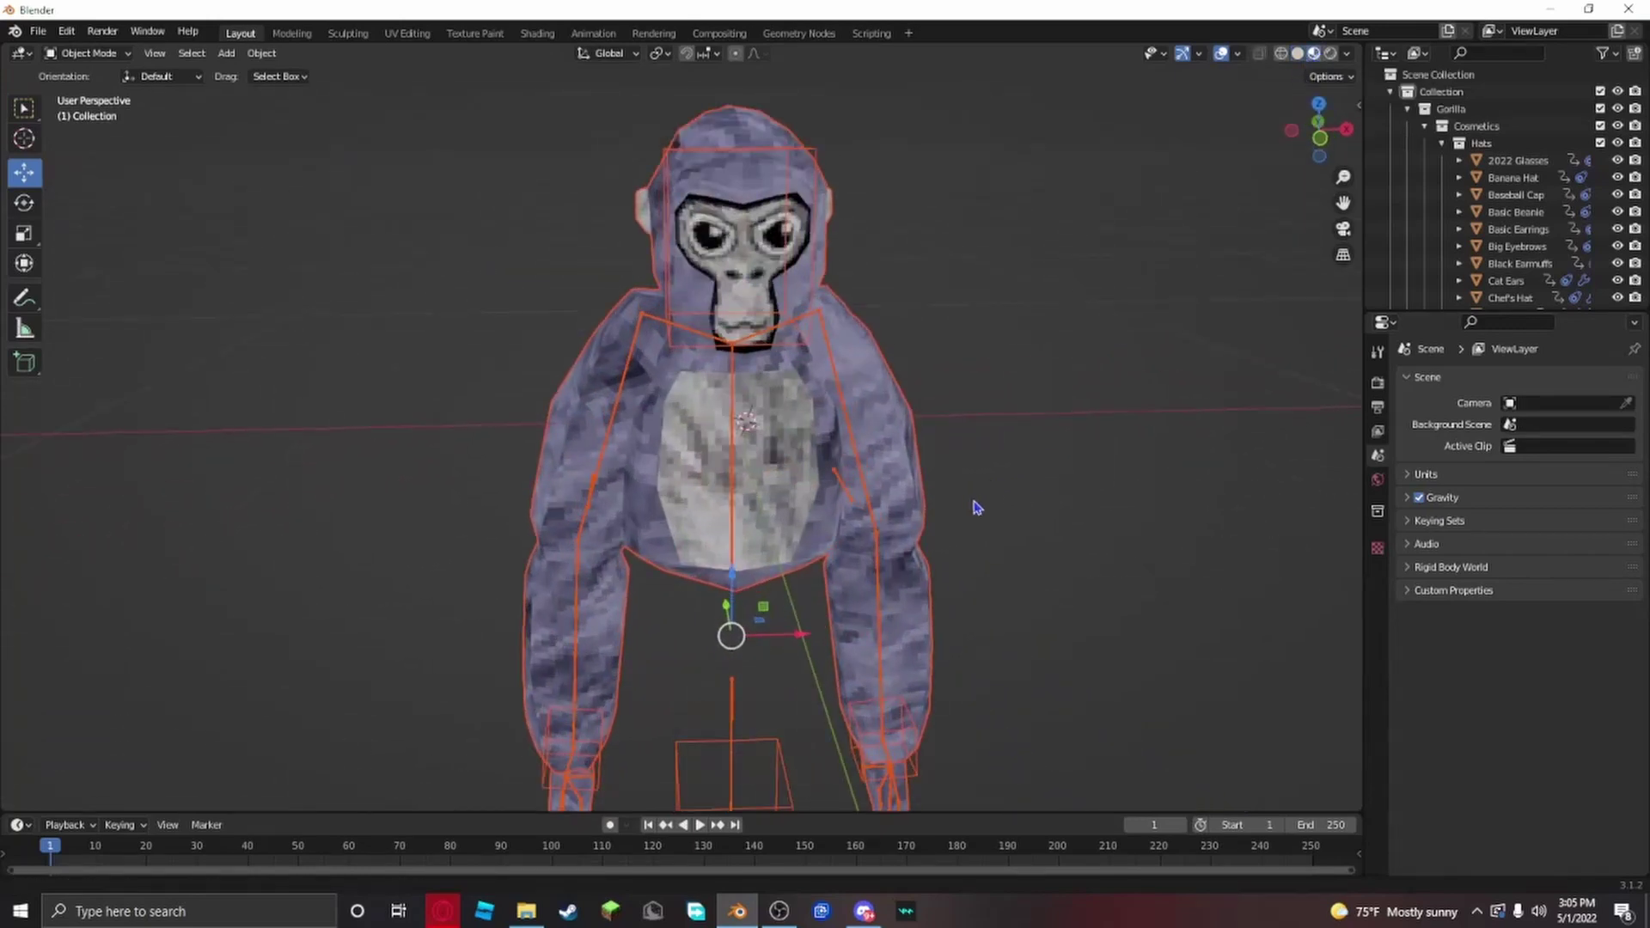
Step: Select the gorilla's armature and switch it to Pose Mode
left_click(868, 434)
scroll(802, 421, "down", 3)
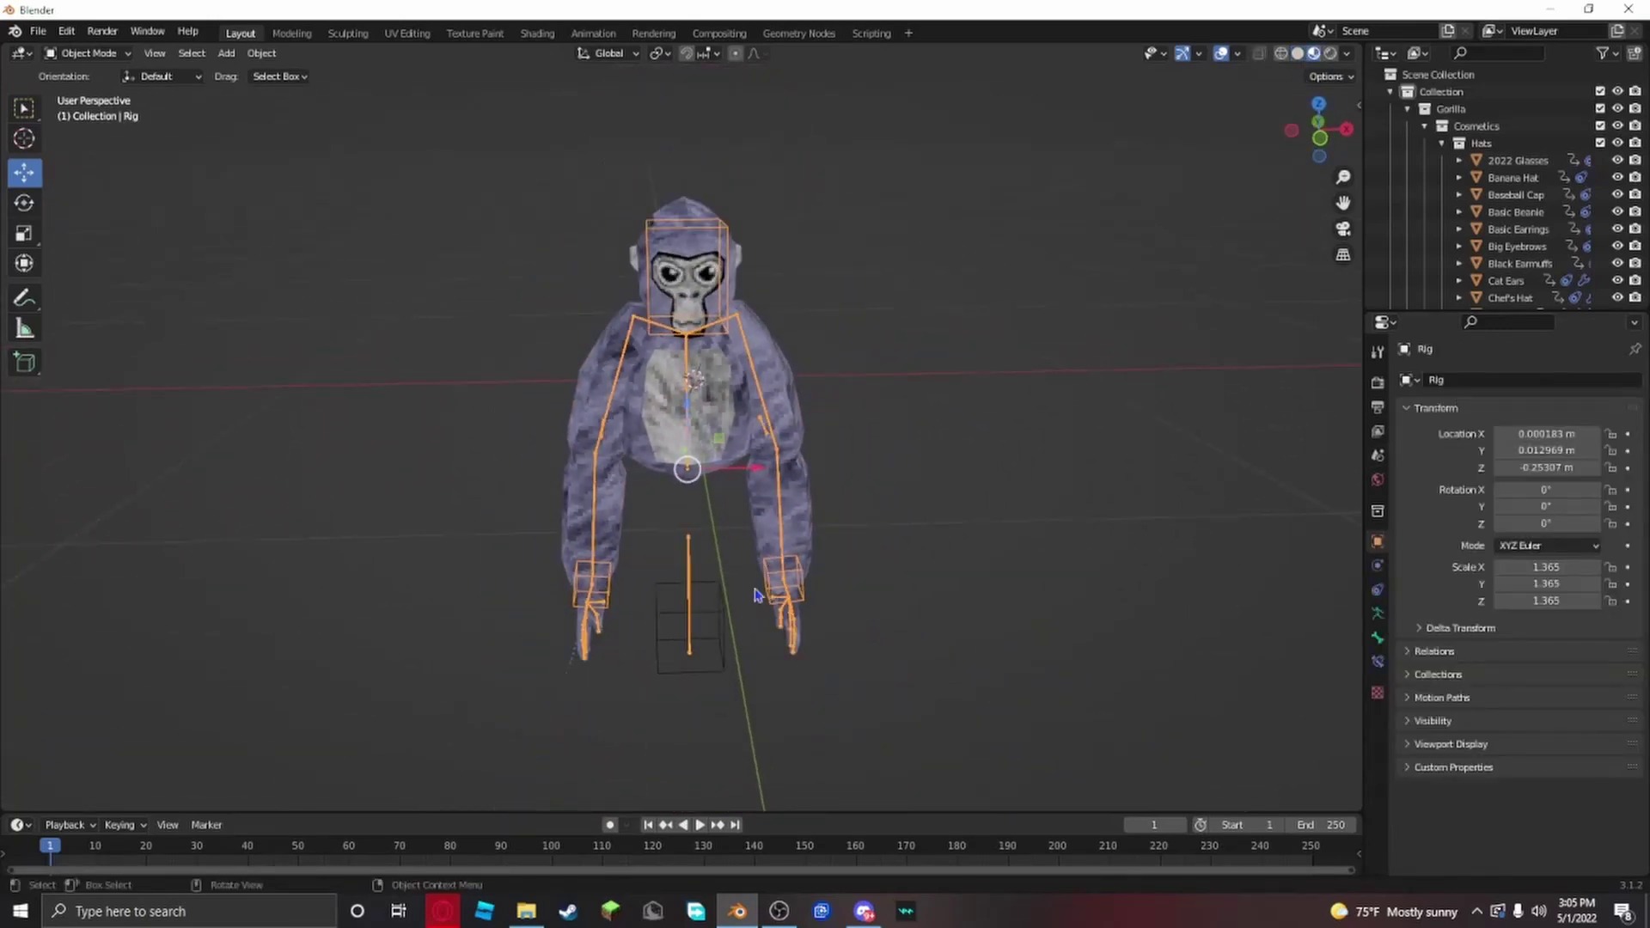
left_click(90, 54)
left_click(102, 110)
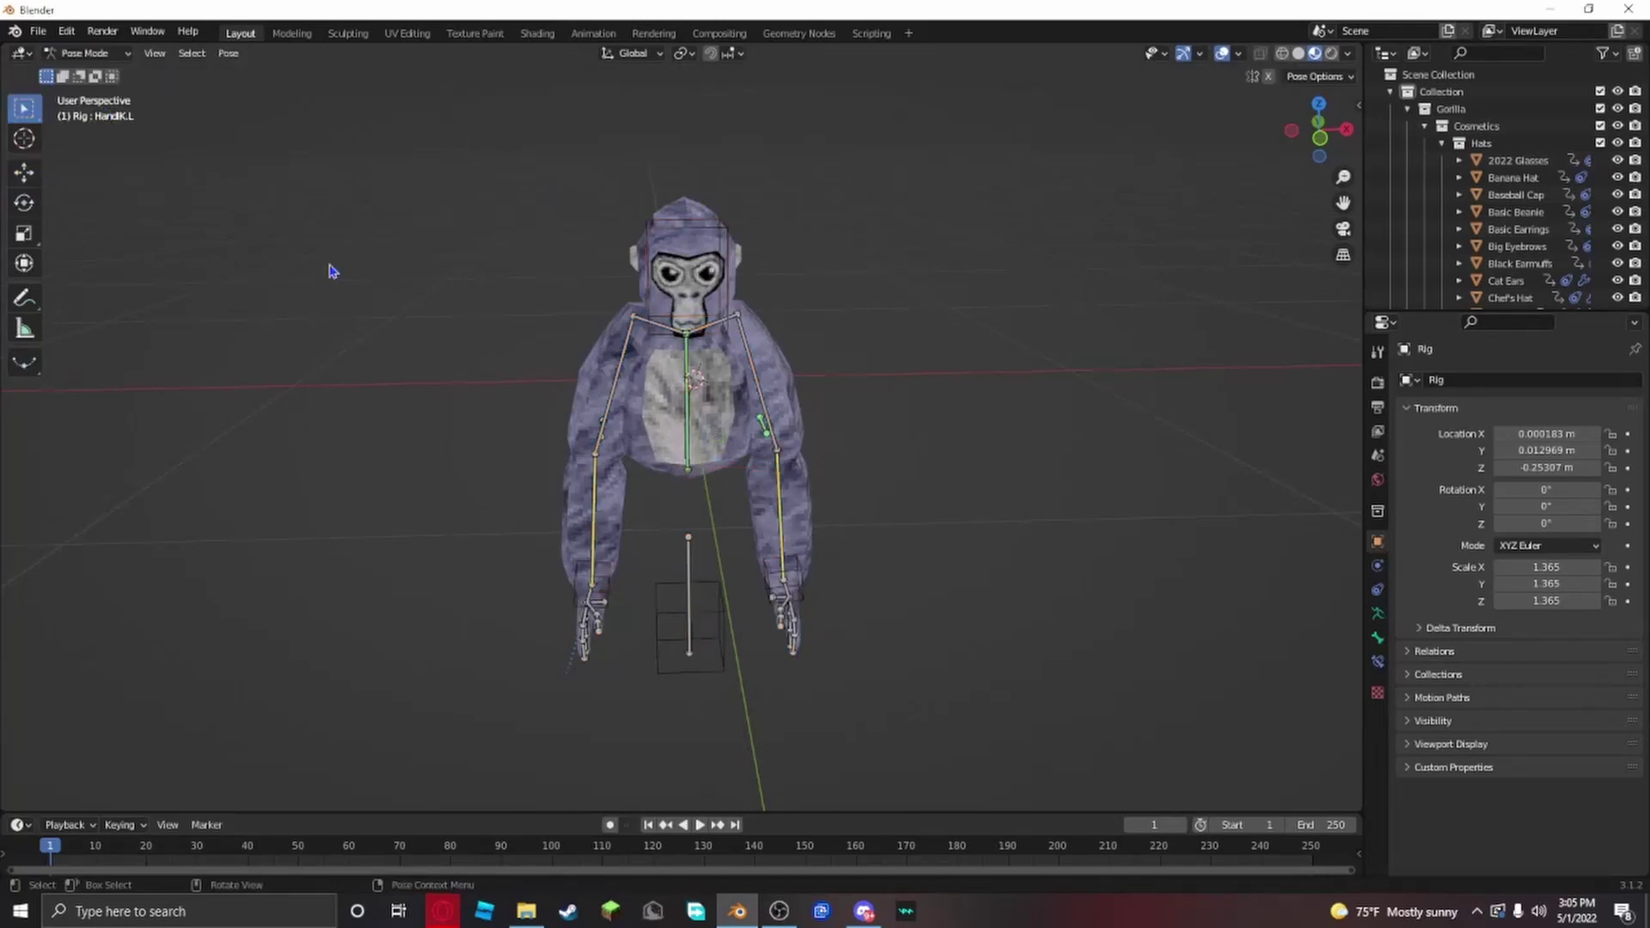
Step: Trackball-rotate the HandIK.L bone and move it forward and upward so the arm bends at the elbow
middle_click_drag(604, 589, 785, 564)
key("r")
key("r")
left_click(803, 456)
key("g")
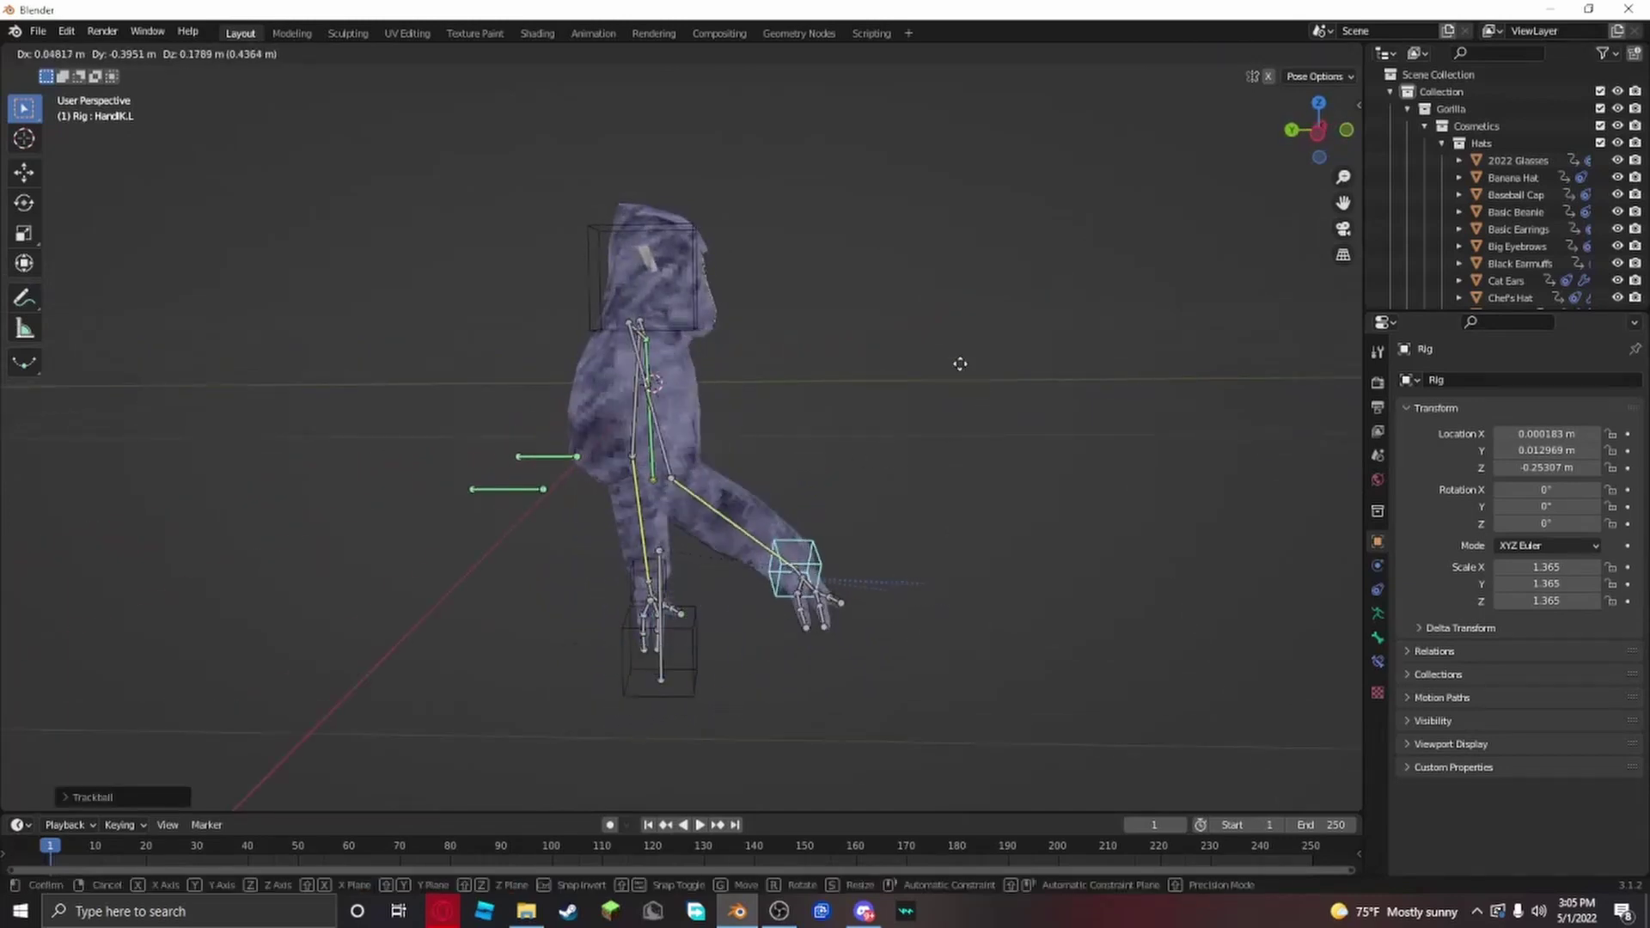
left_click(920, 336)
Step: Rotate the HandIK.L bone with trackball and view rotations until the hand's fingers point downward
middle_click_drag(902, 335, 731, 375)
key("r")
key("r")
left_click(802, 442)
key("r")
key("r")
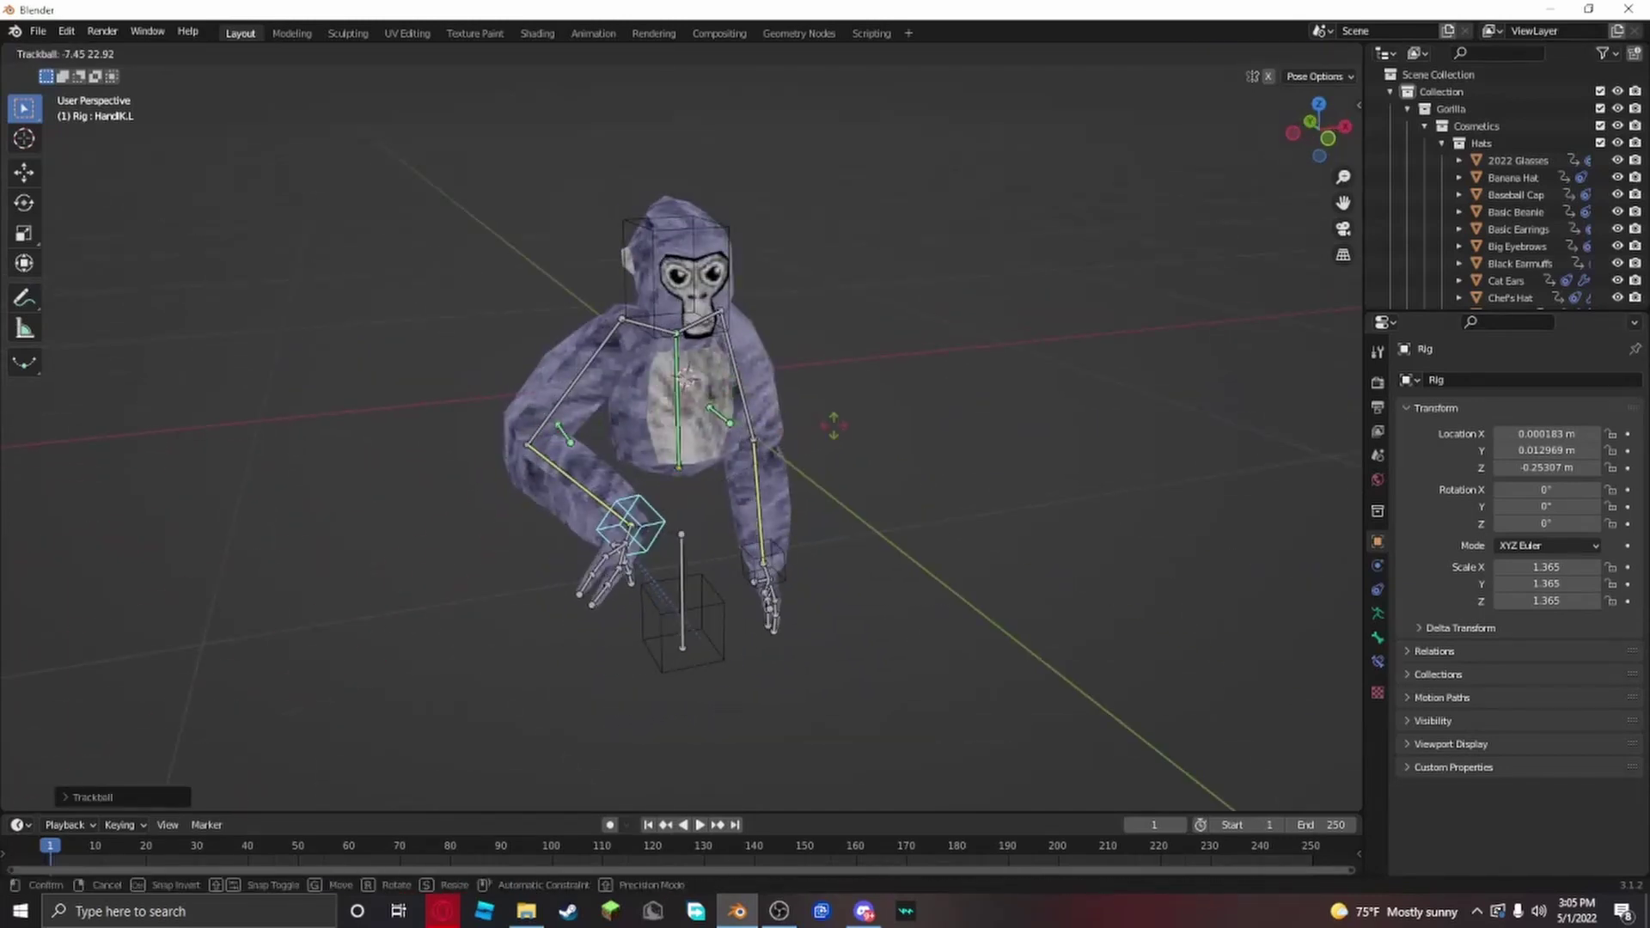
left_click(893, 328)
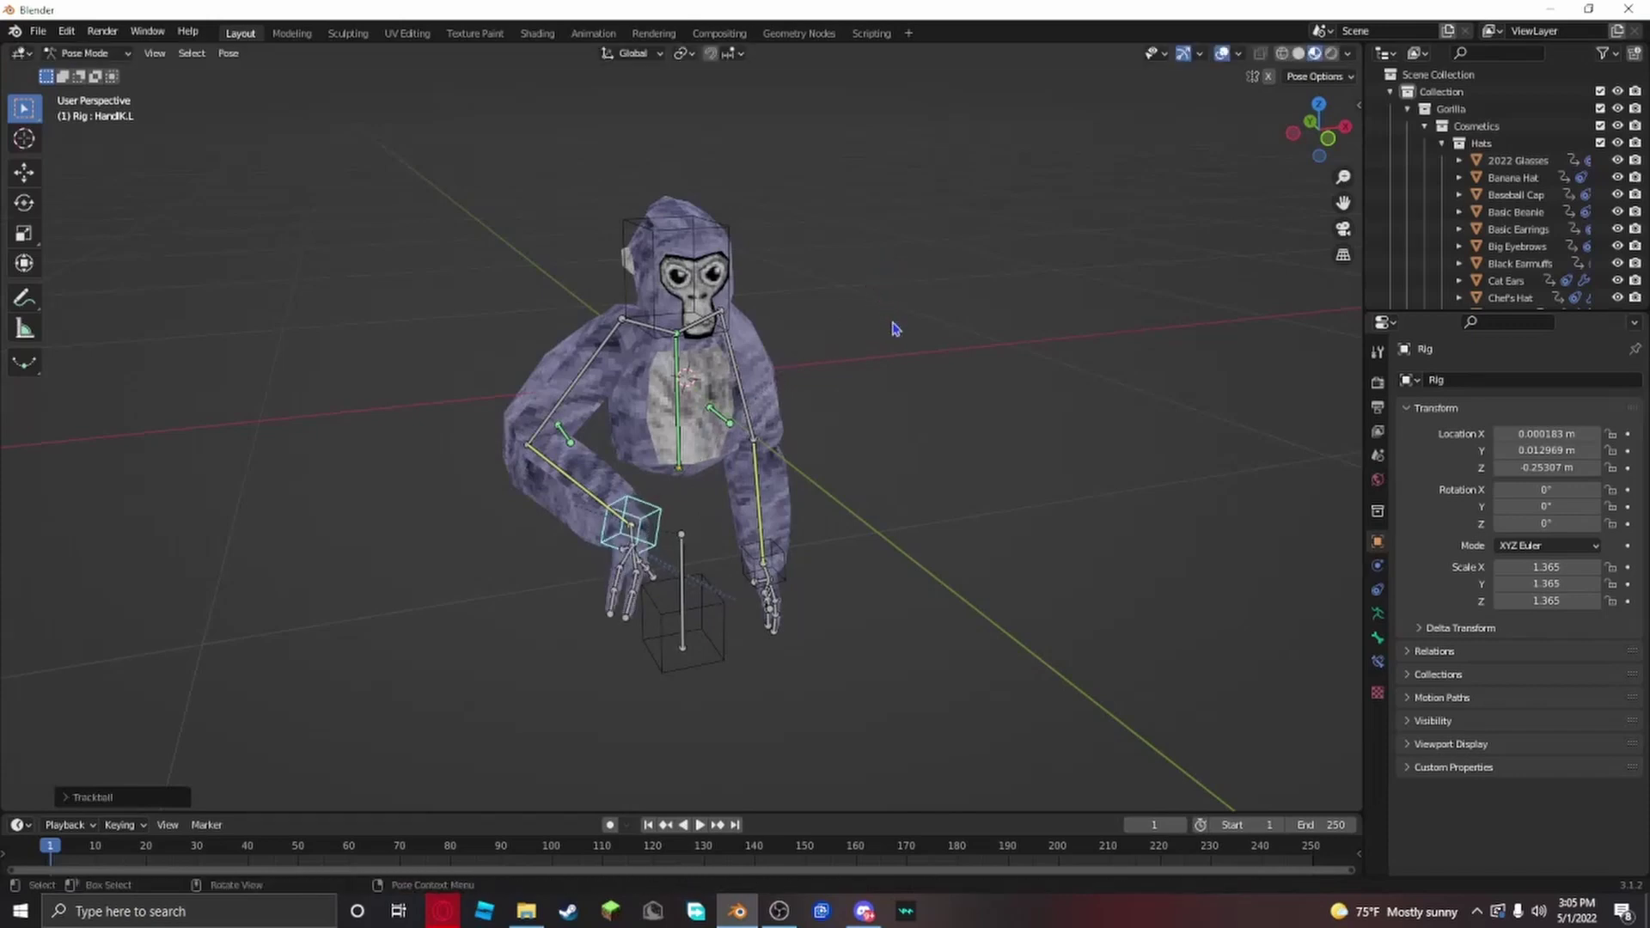
key("r")
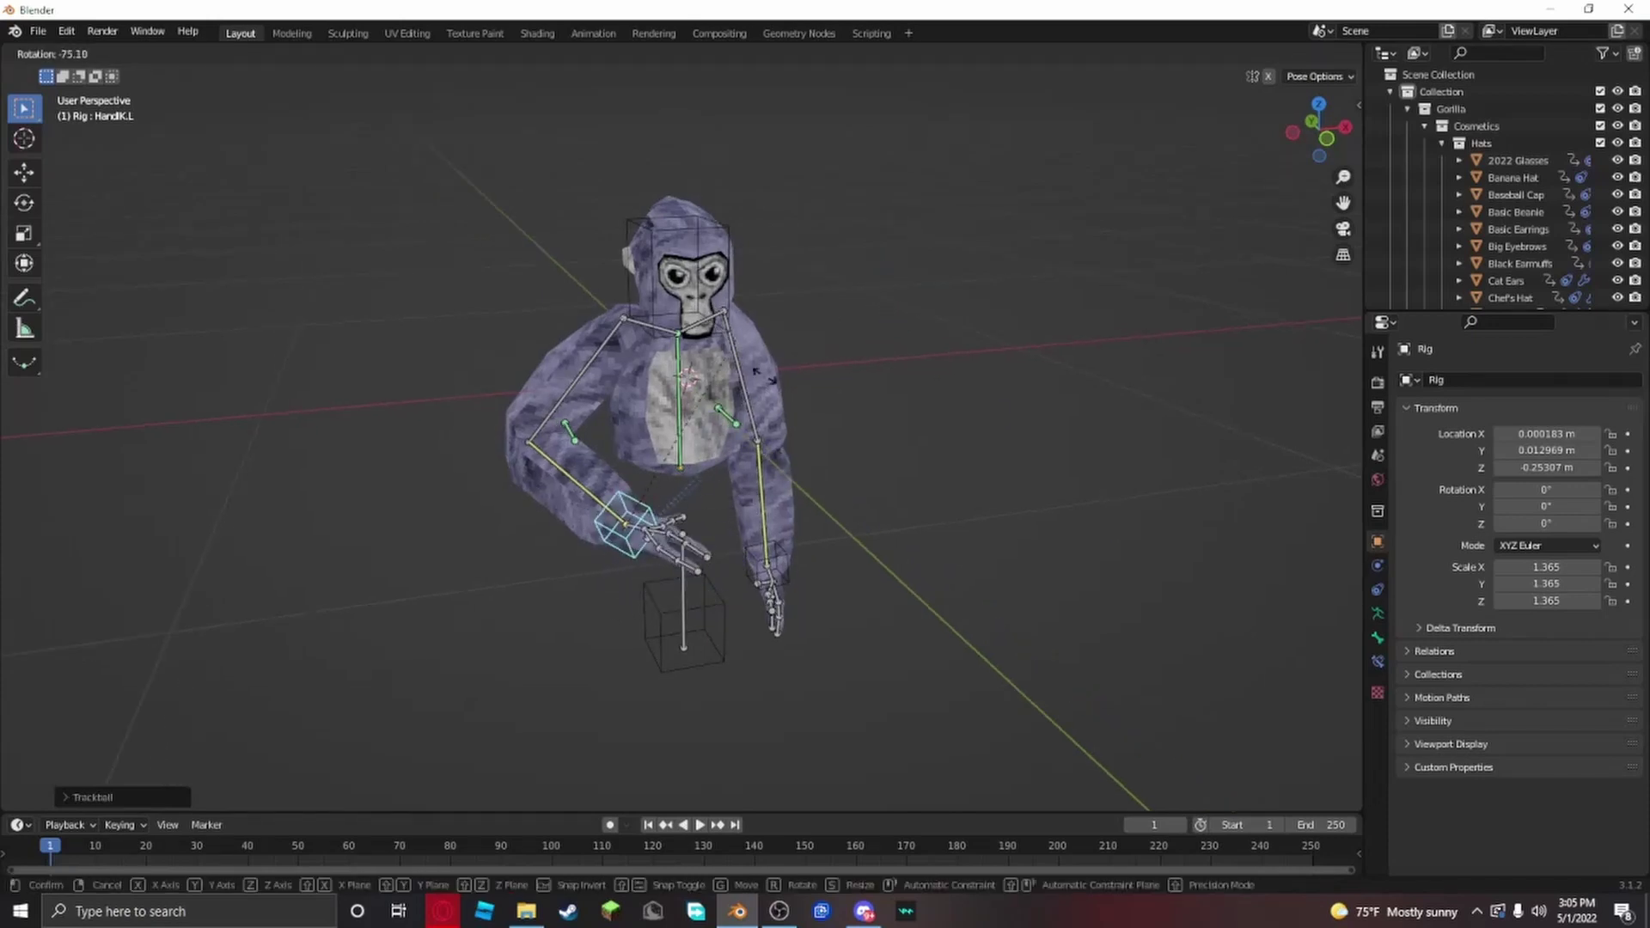
key("r")
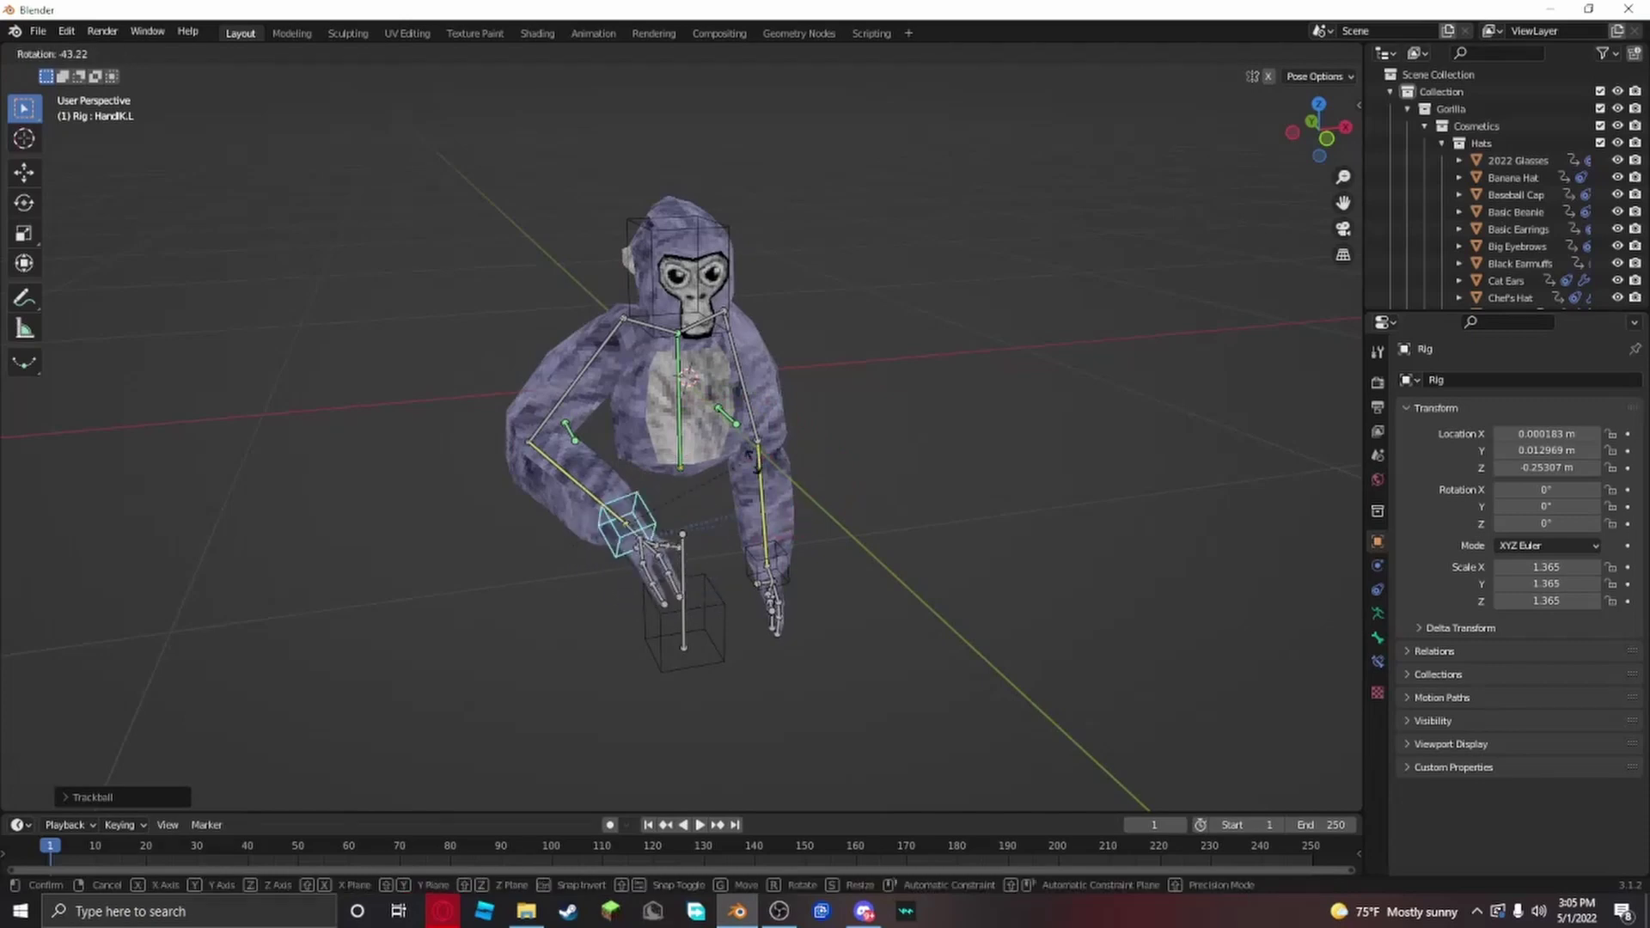
left_click(784, 520)
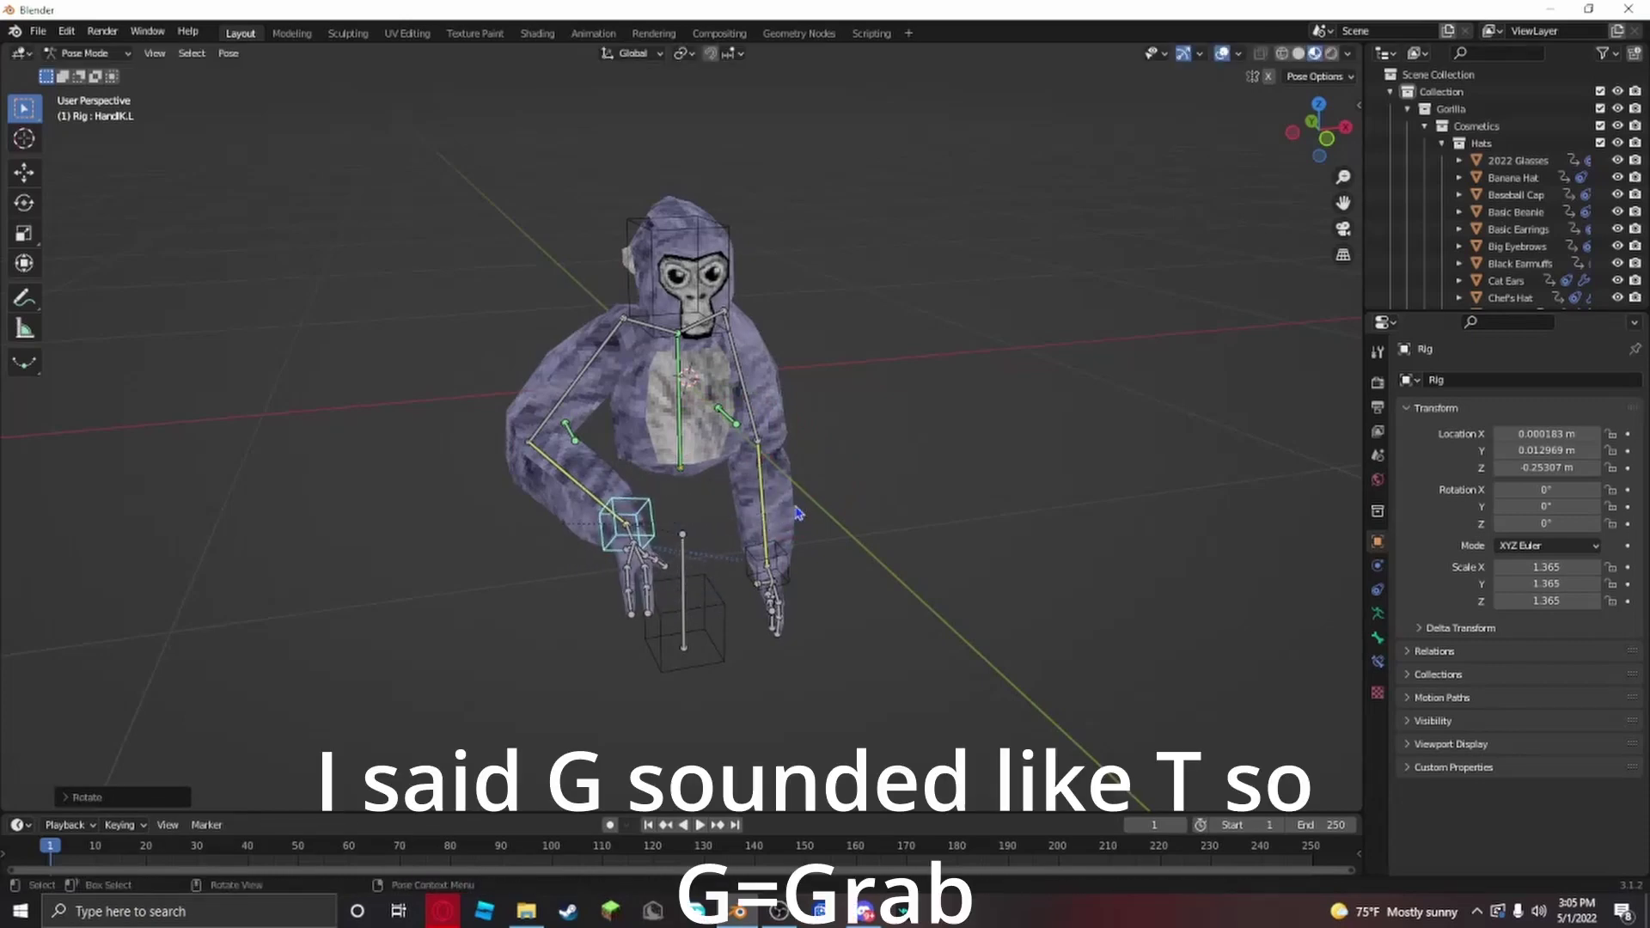
Step: Move the HandIK.L bone up and outward from the body, and rotate the hand
key("g")
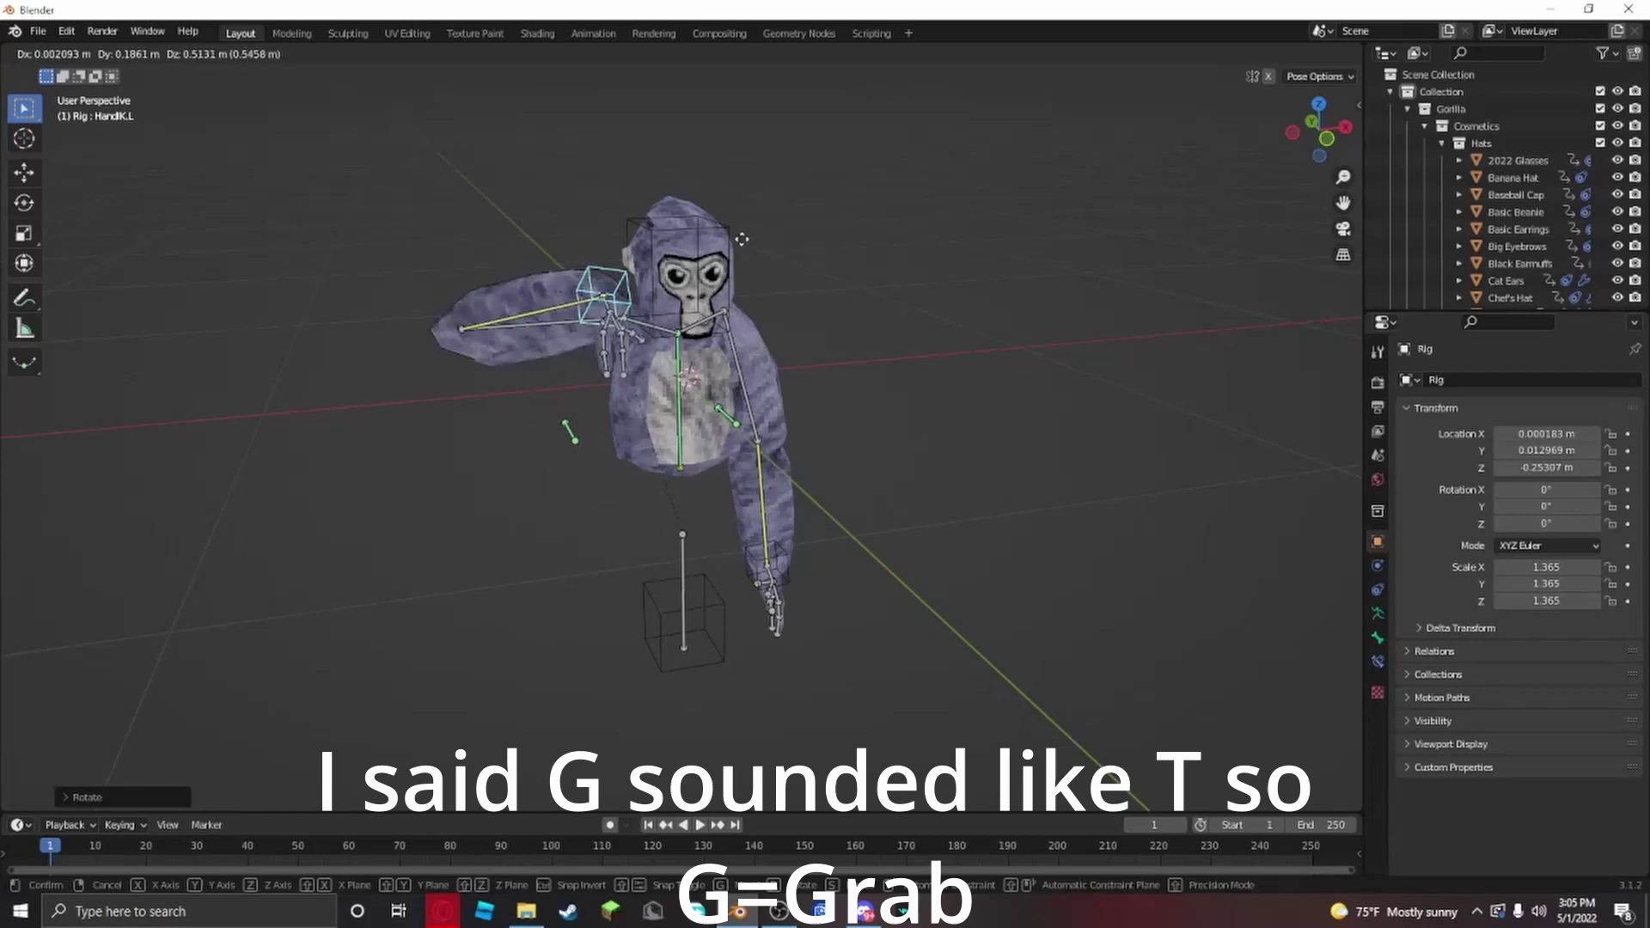
left_click(740, 468)
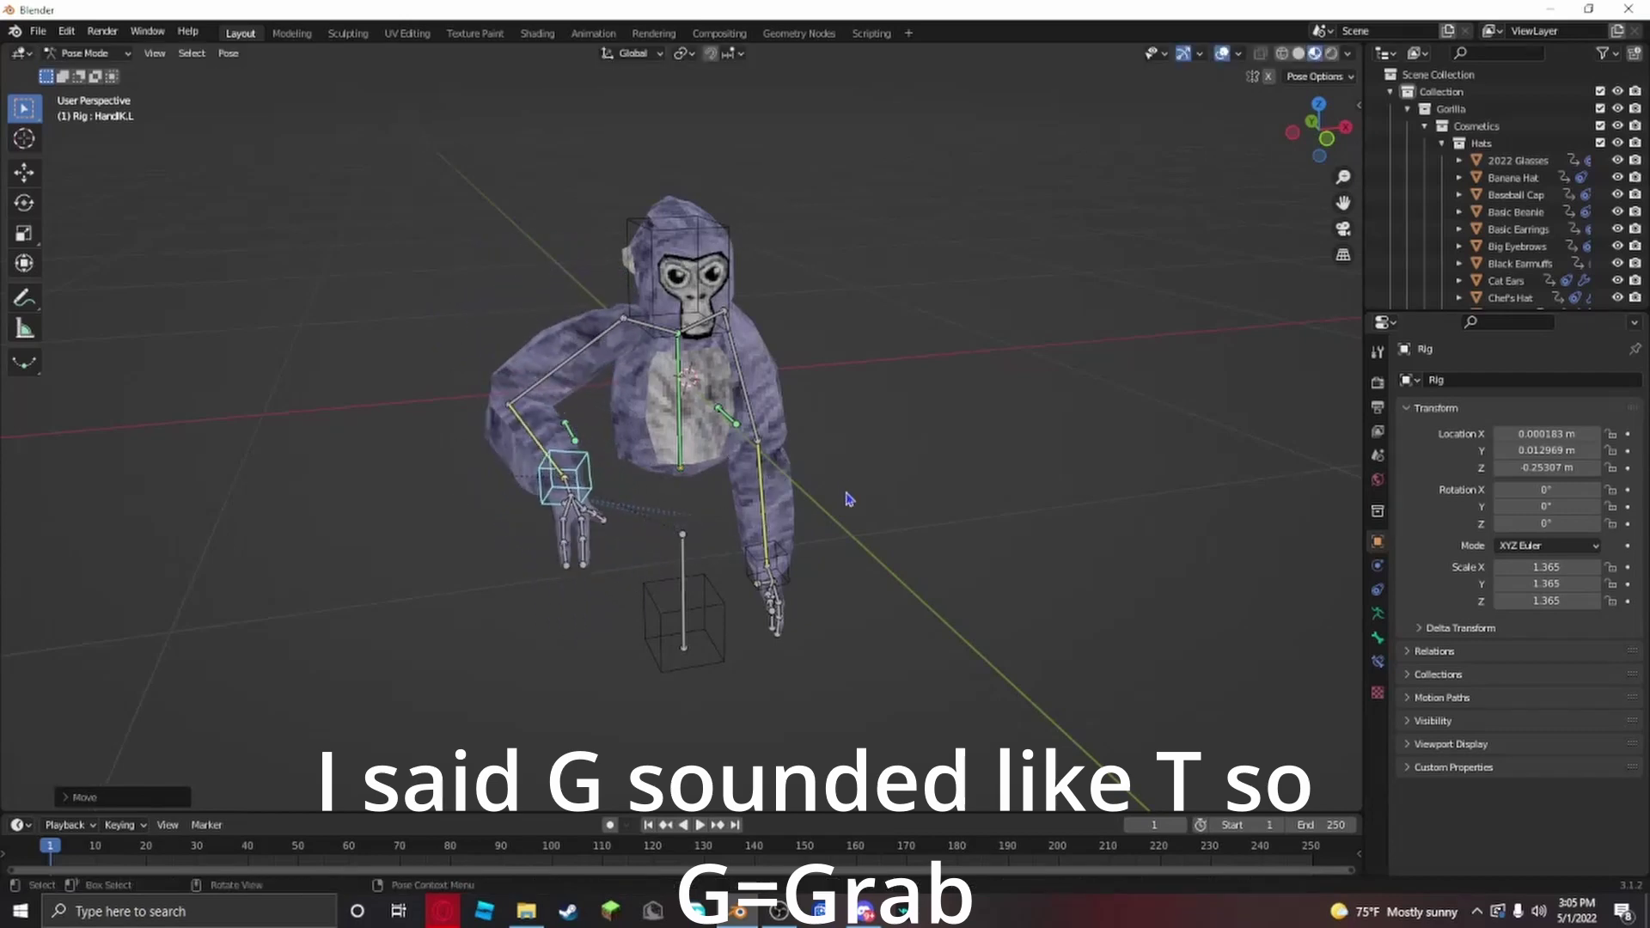
middle_click_drag(849, 499, 891, 490)
key("g")
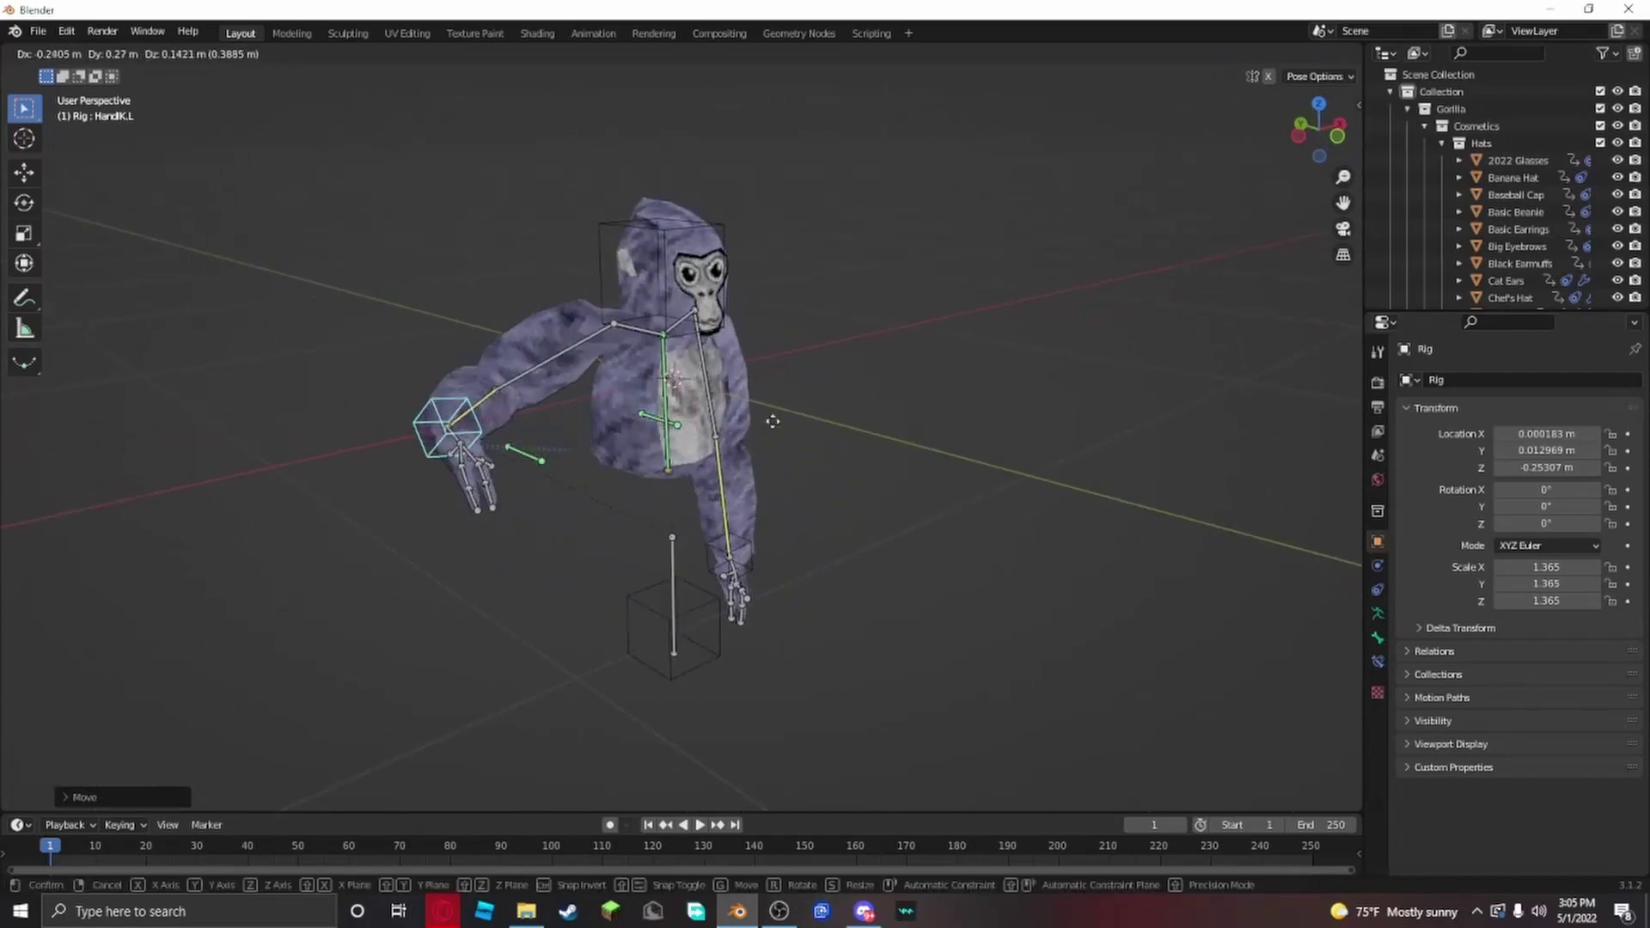
left_click(825, 453)
key("r")
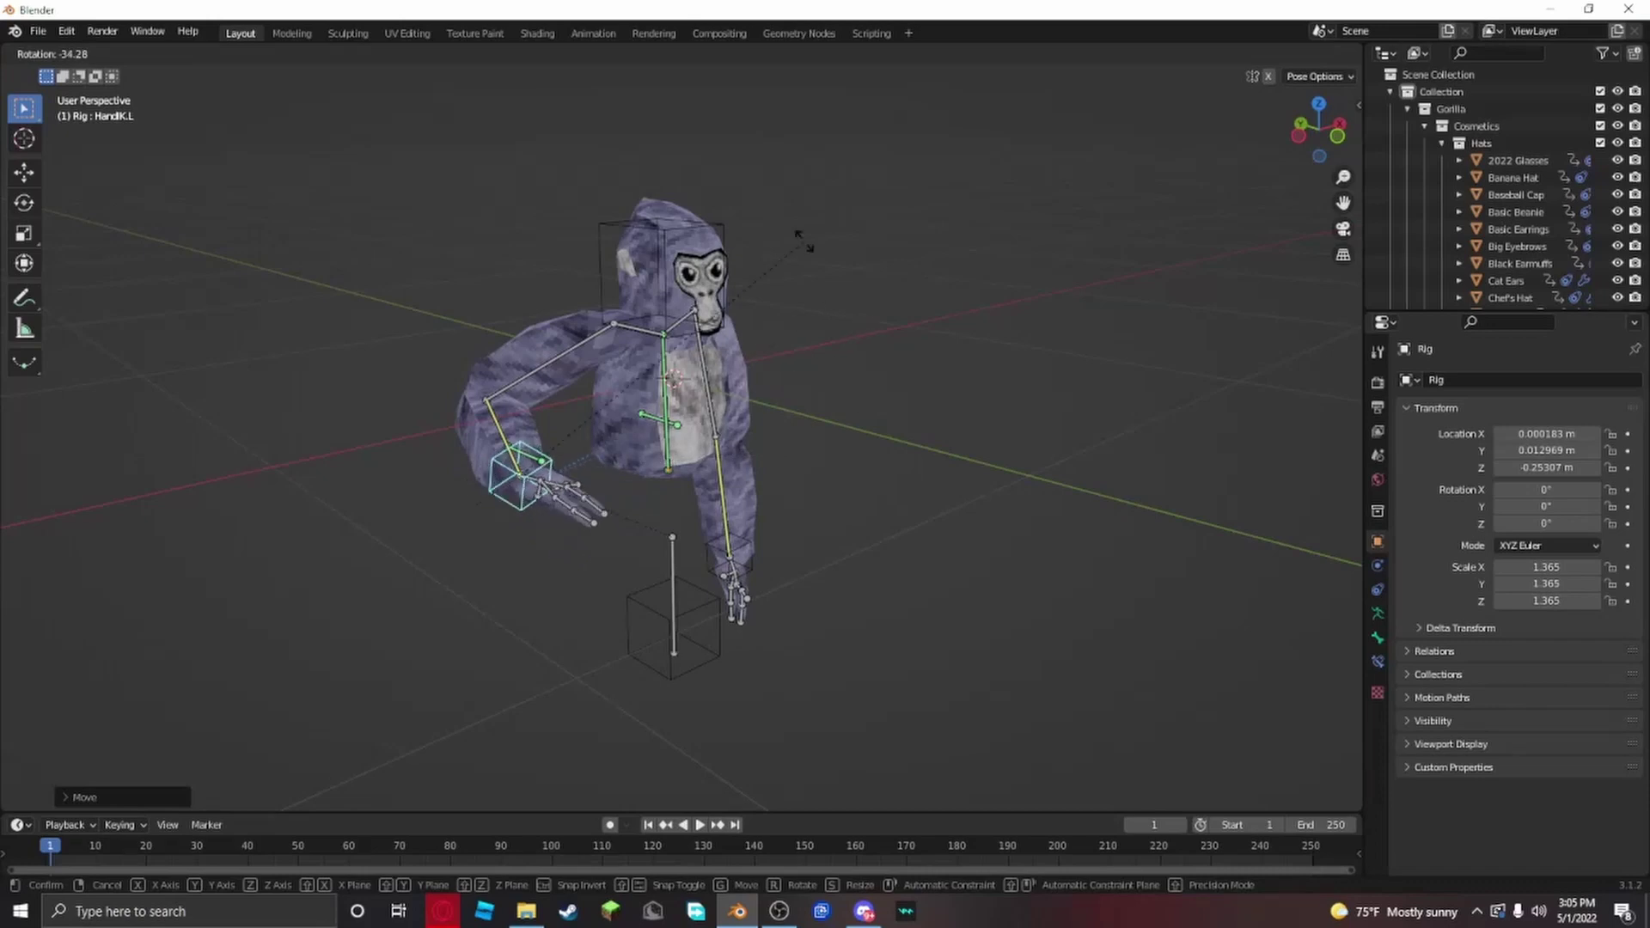
left_click(804, 241)
scroll(895, 416, "up", 1)
middle_click_drag(895, 416, 774, 507)
left_click(823, 605)
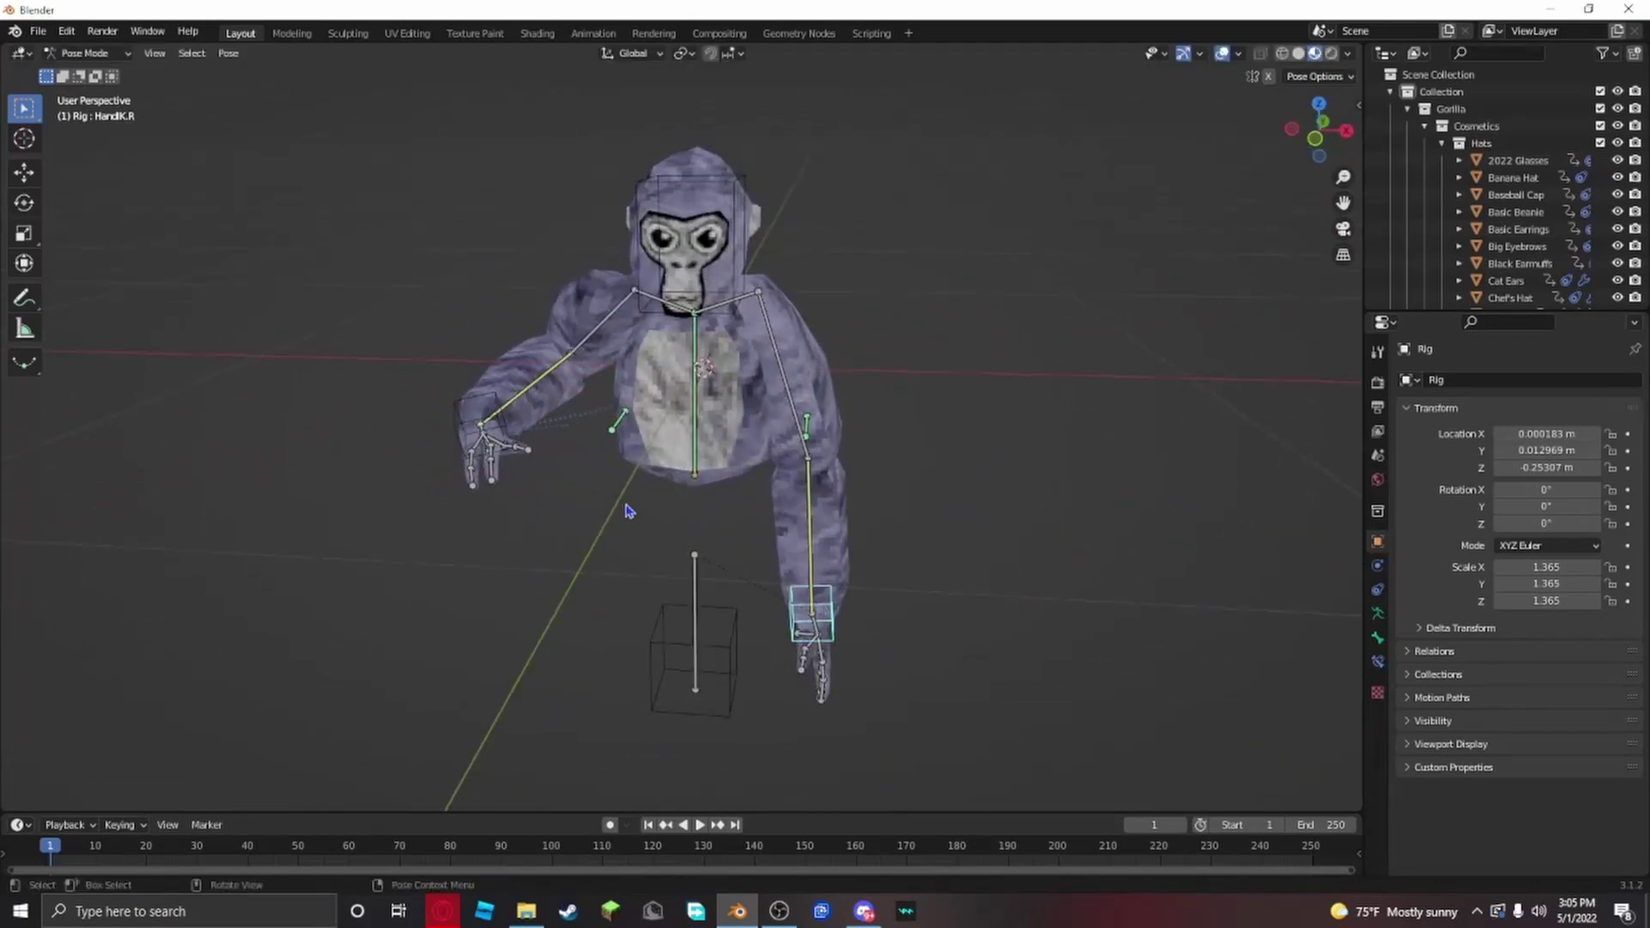
left_click(487, 398)
left_click(817, 622)
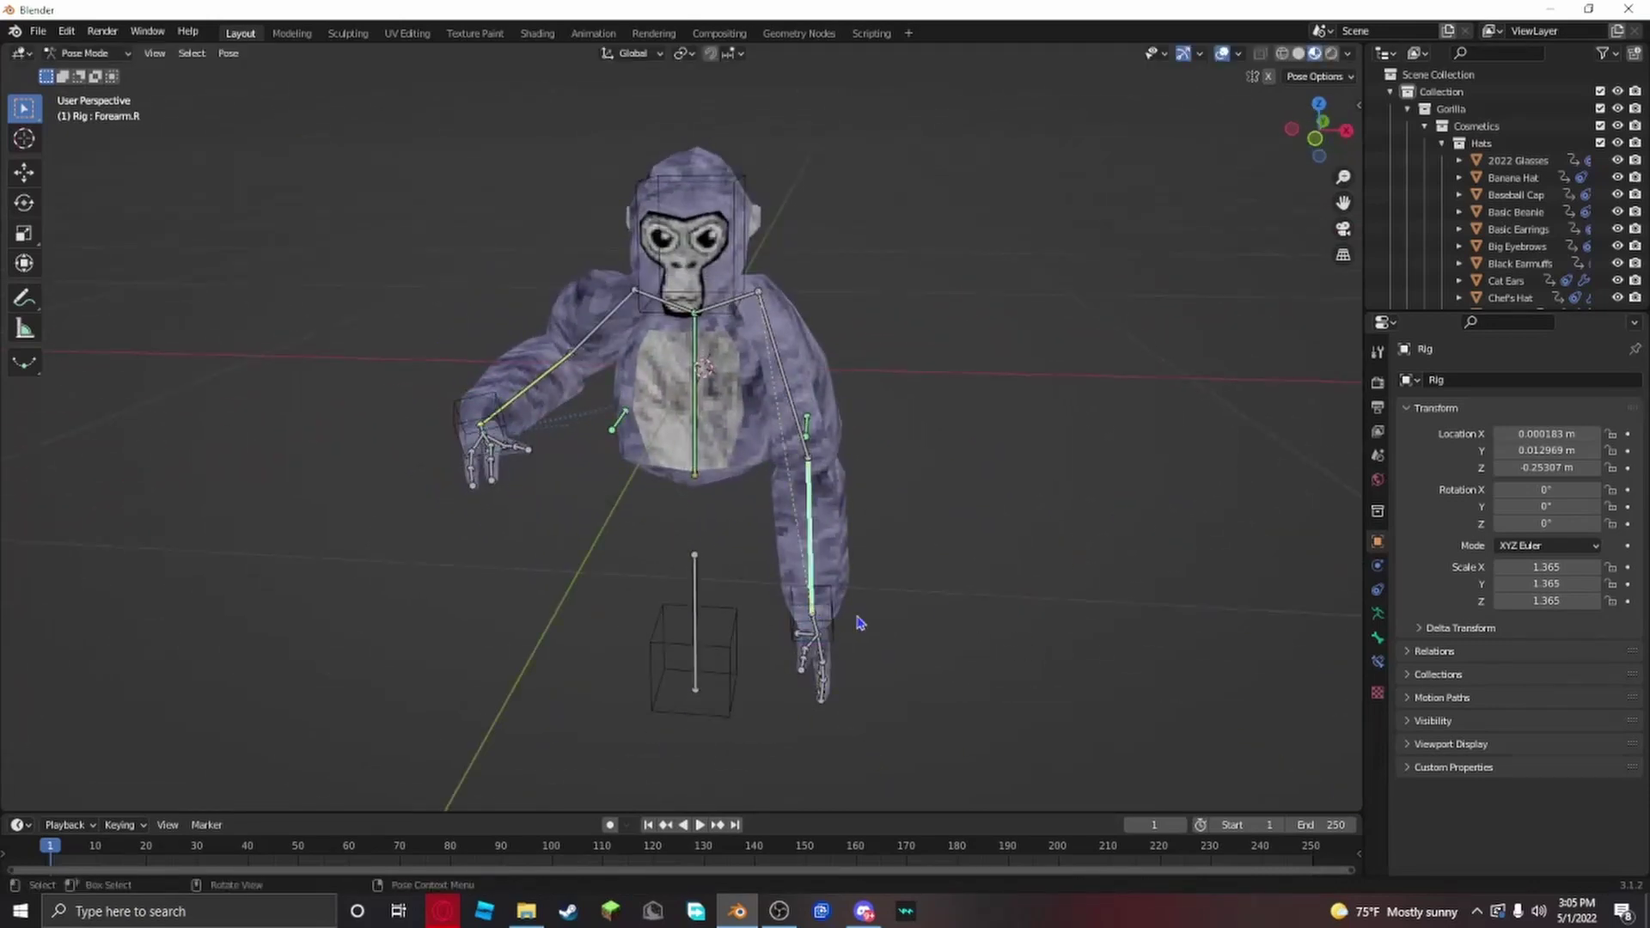
key("g")
left_click(928, 619)
key("ctrl+z")
Step: Raise the HandIK.R bone straight up along Z so the arm bends at the elbow
left_click(811, 611)
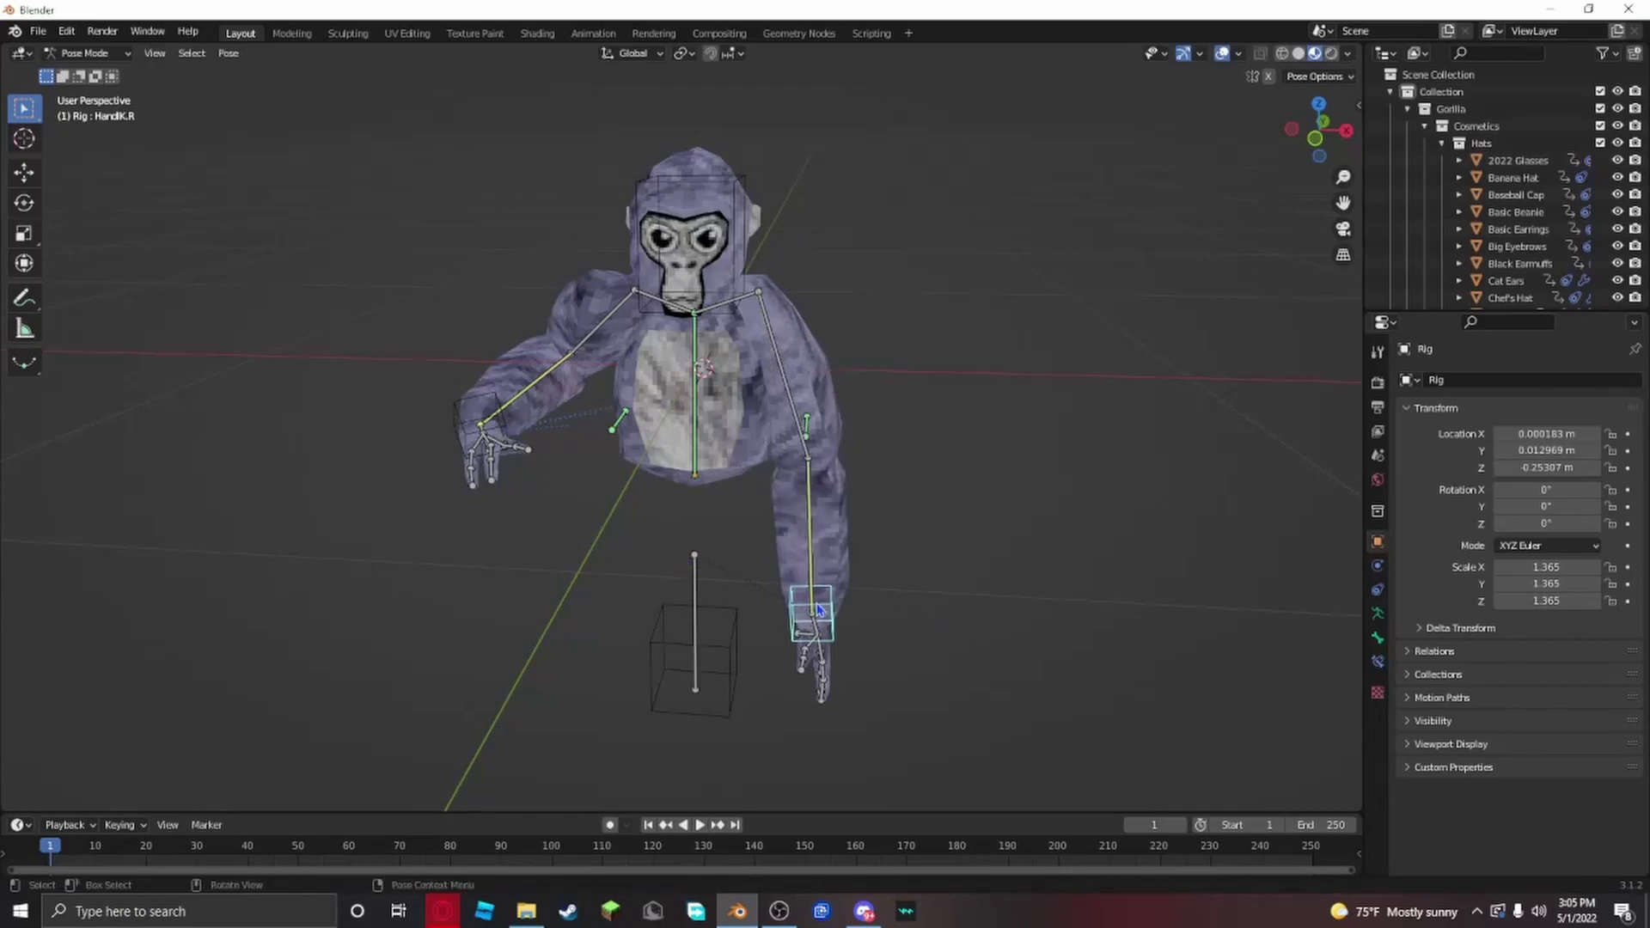
key("g")
key("z")
left_click(848, 565)
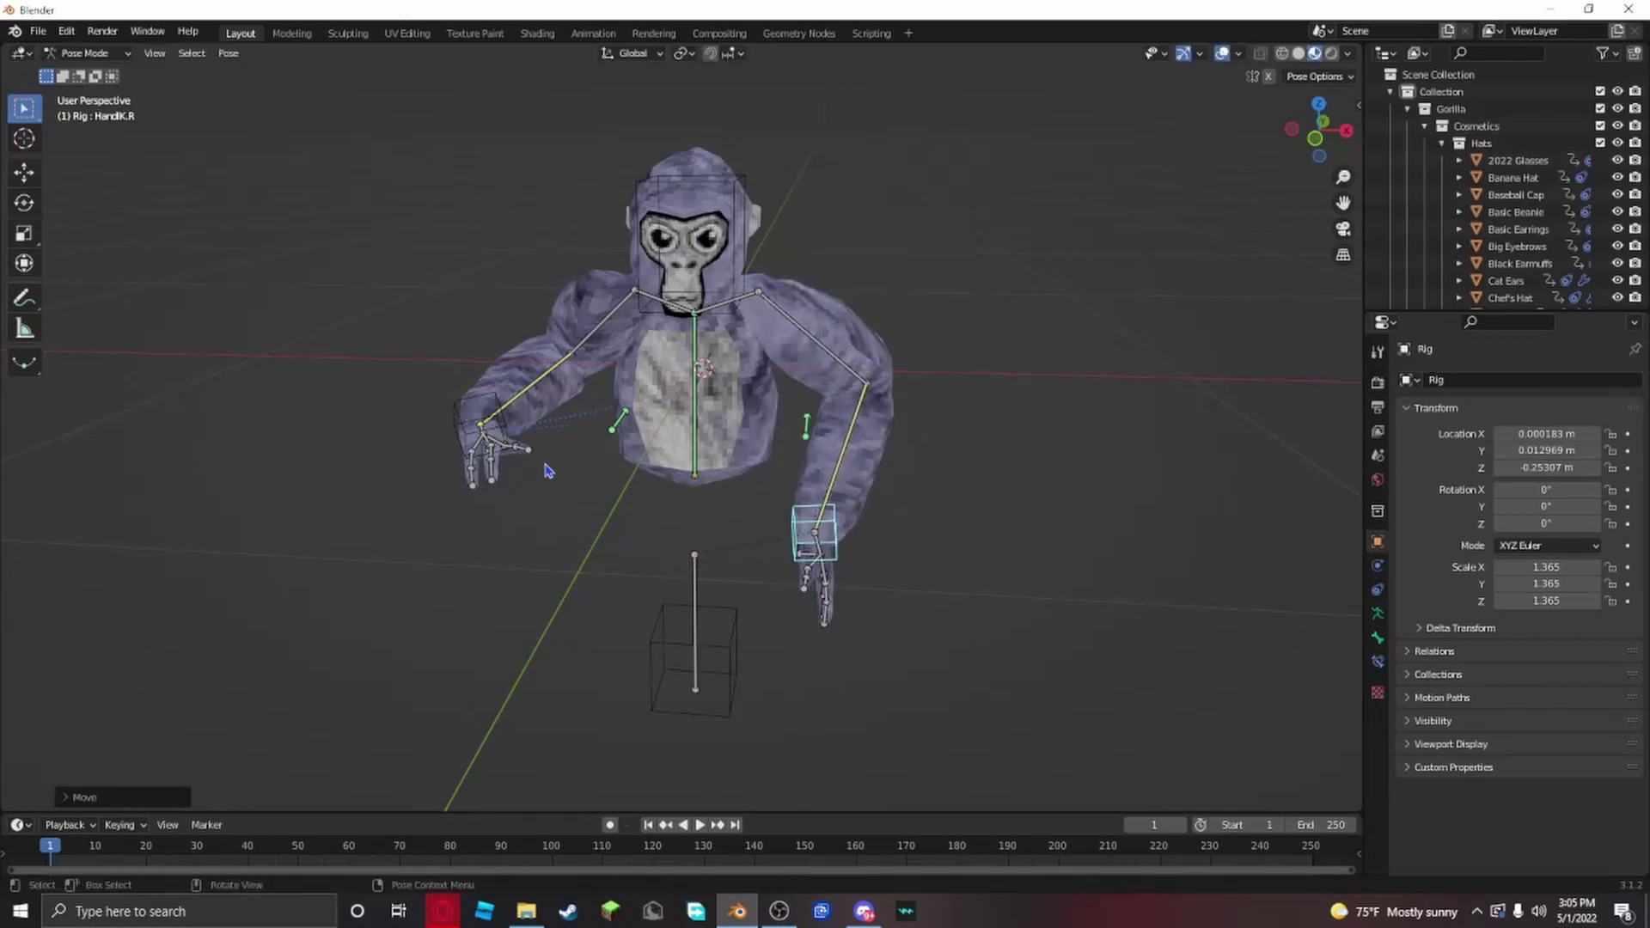
Step: Trackball-rotate and lift the HandIK.L bone until the hand is raised with its fingers pointing upward
left_click(505, 416)
scroll(951, 631, "up", 3)
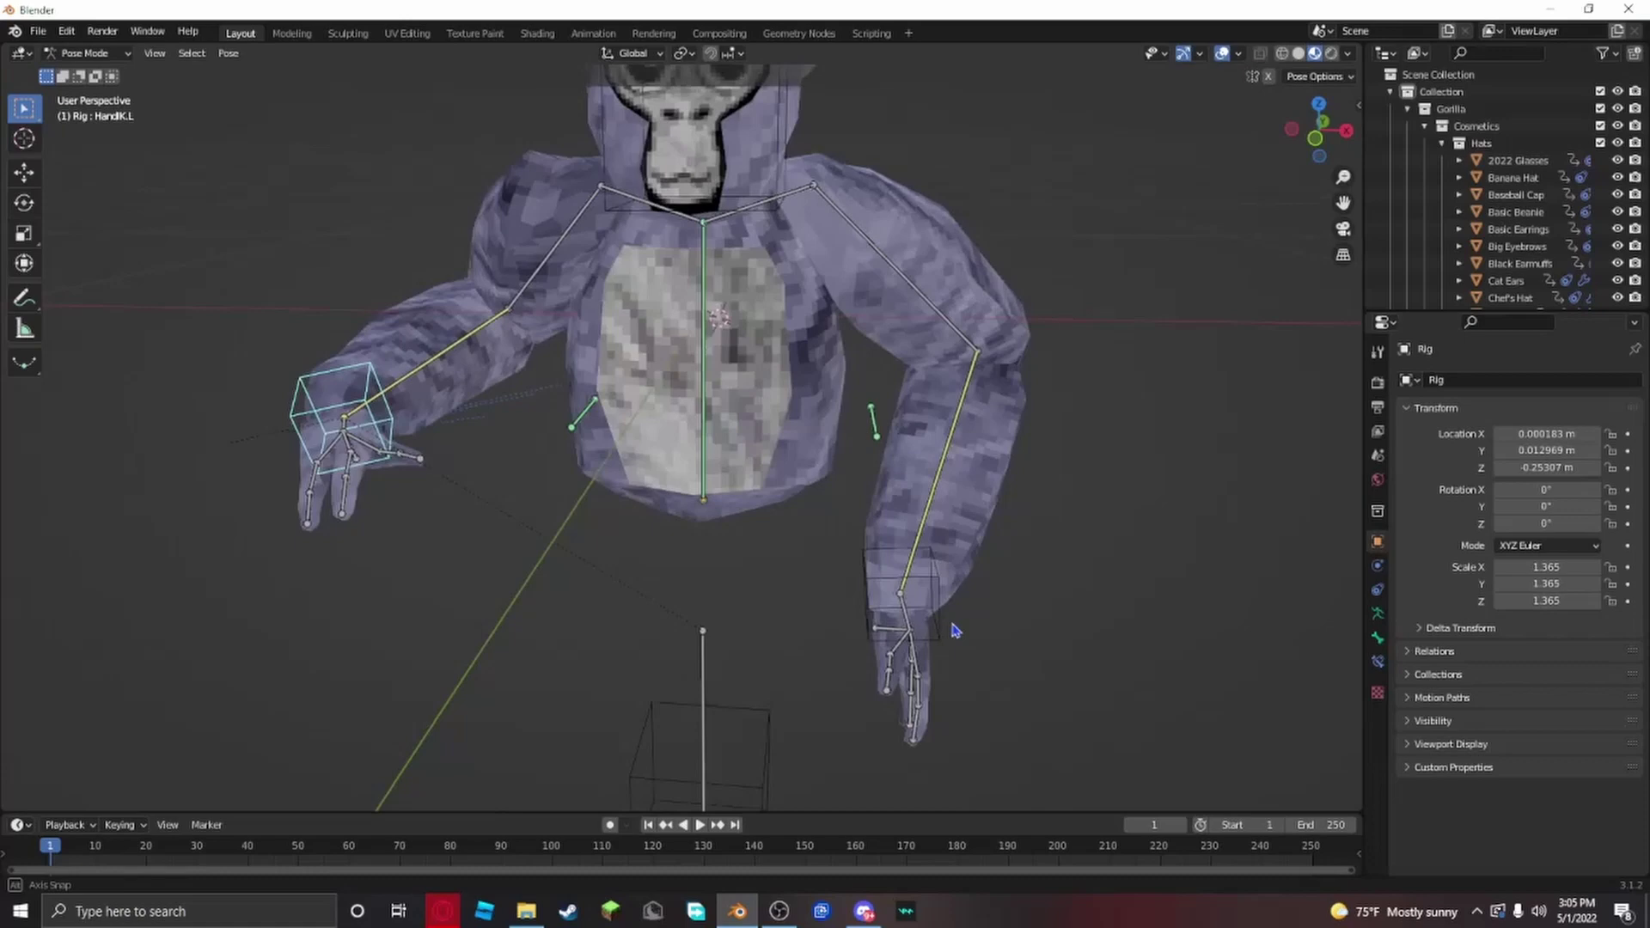
mouse_move(951, 630)
middle_mouse_down()
mouse_move(1065, 641)
mouse_move(1057, 626)
mouse_move(949, 624)
middle_mouse_up()
scroll(949, 625, "down", 3)
key("r")
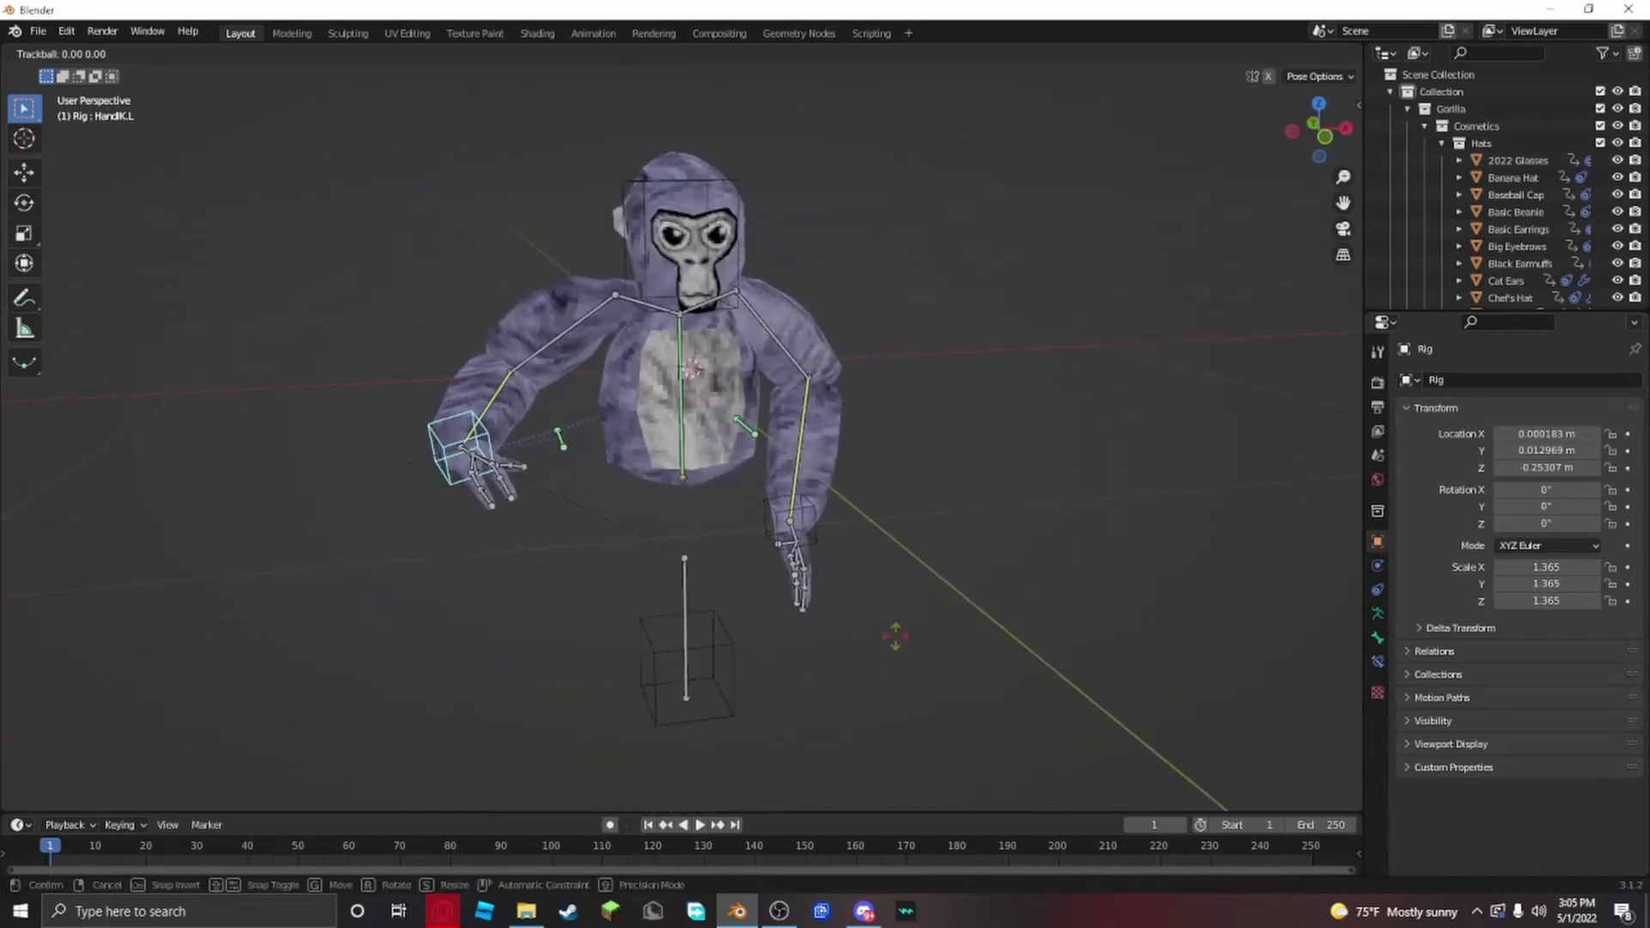
key("r")
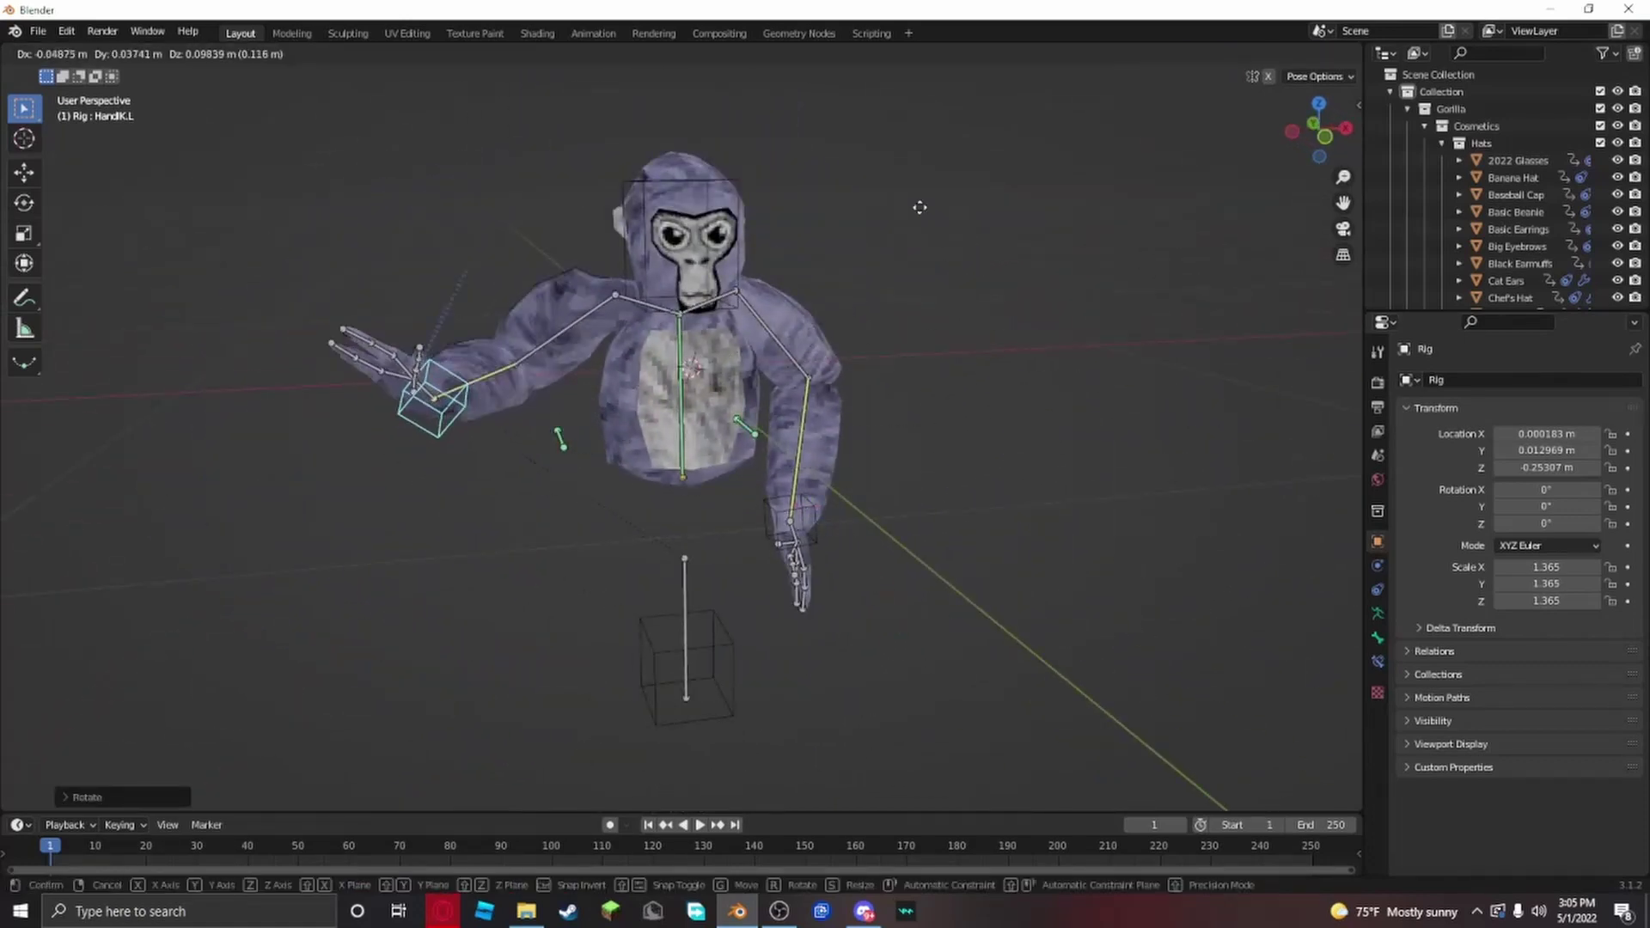
left_click(946, 453)
key("g")
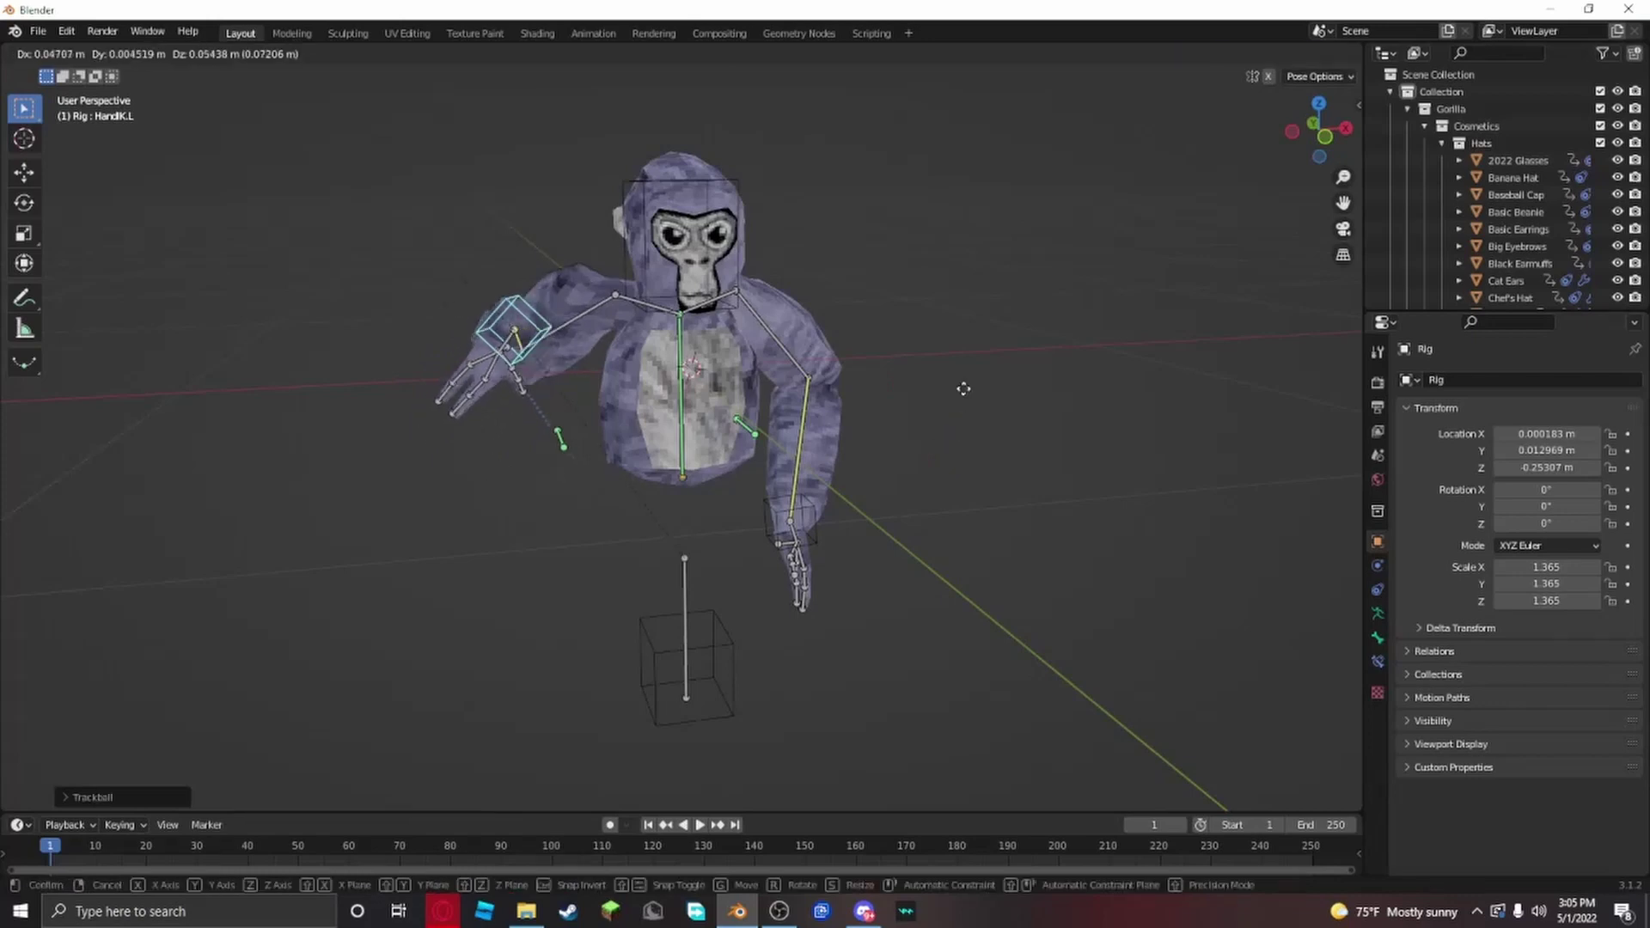
key("r")
key("r")
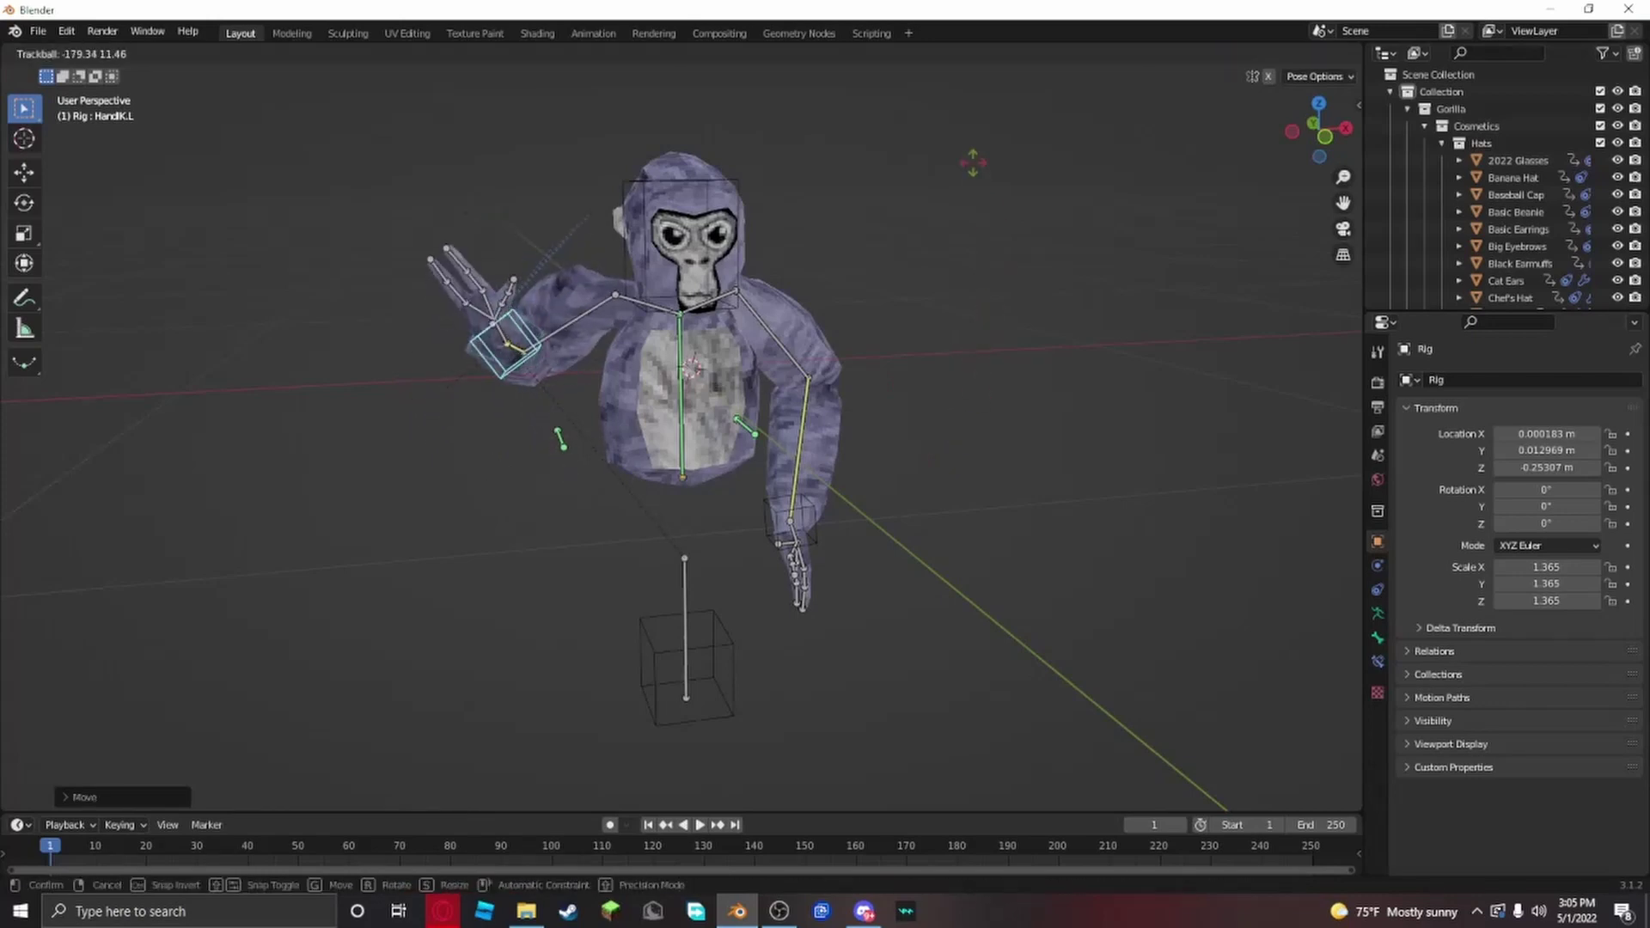
left_click(972, 163)
Step: Try to rotate the UpperArm.L bone and the forearm bone of the same arm directly
middle_click_drag(507, 380, 678, 420)
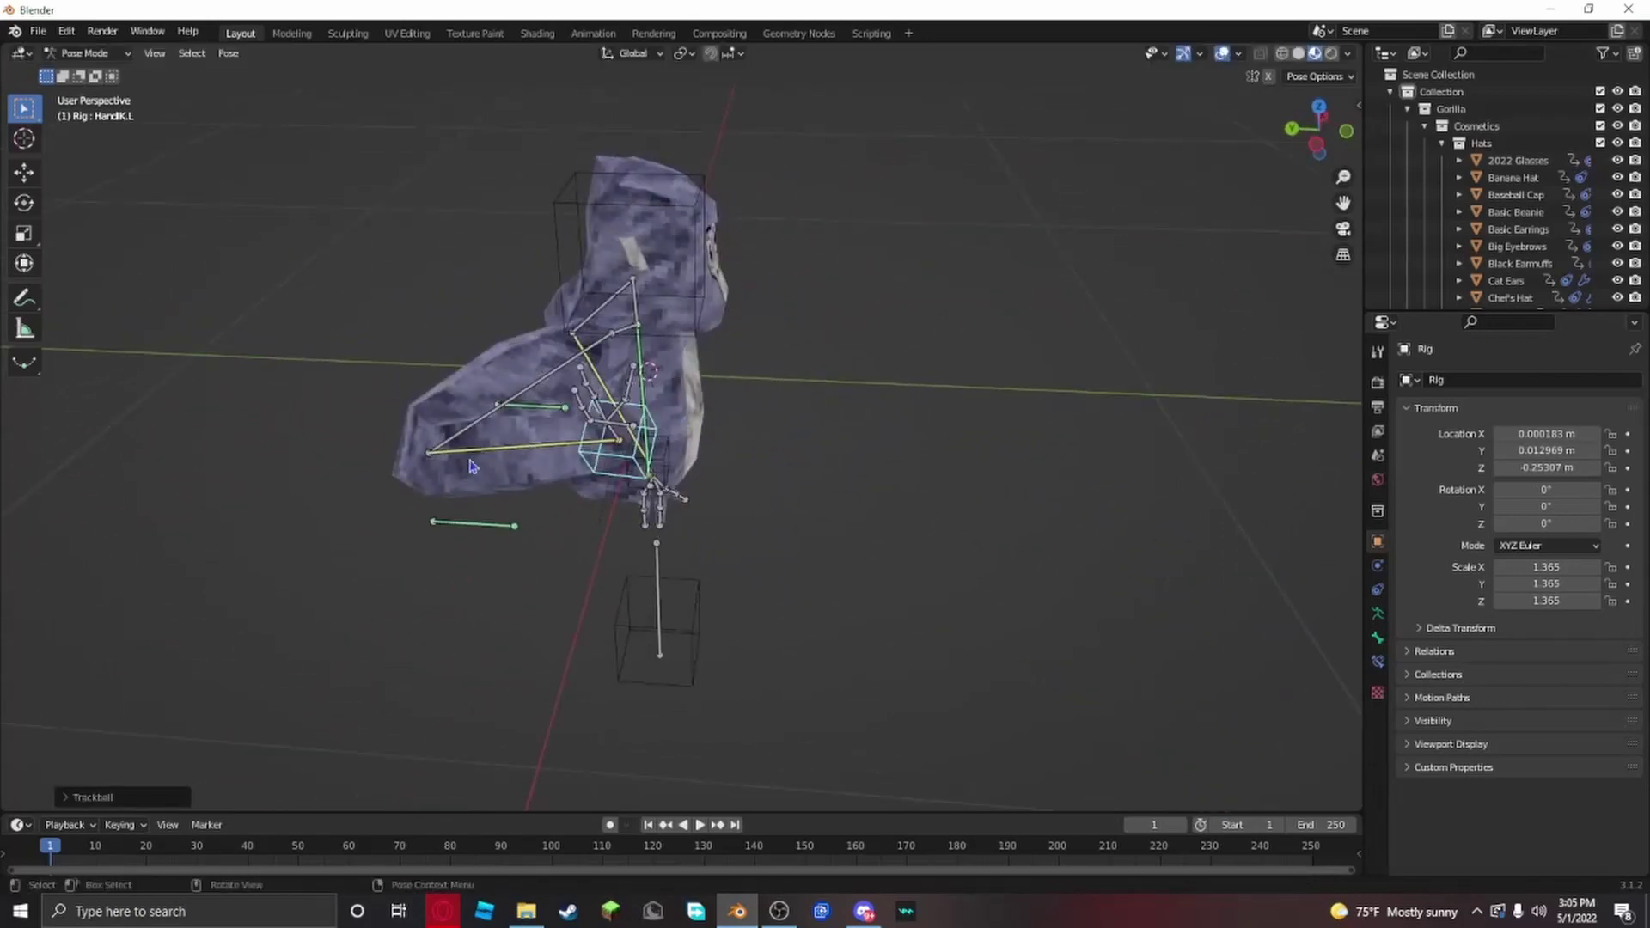
left_click(487, 419)
key("r")
left_click(505, 449)
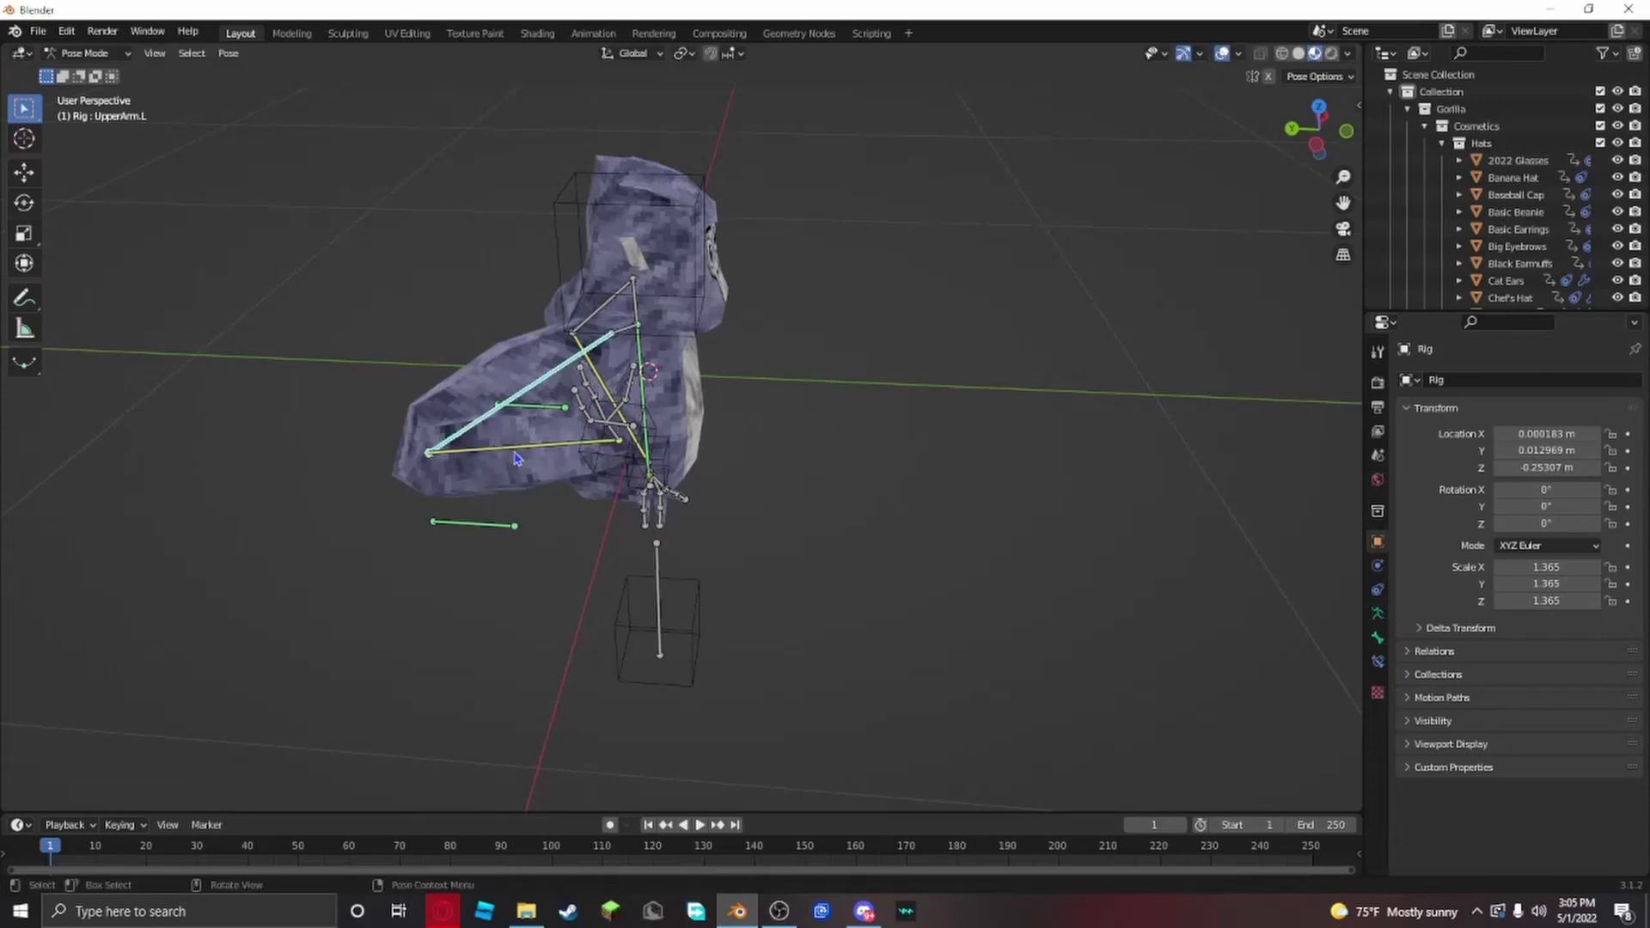
left_click(509, 450)
key("r")
left_click(591, 497)
Step: Move the pole bone of the raised arm so its elbow points downward beside the body
middle_click_drag(591, 502, 513, 344)
left_click(518, 524)
key("g")
left_click(481, 519)
Step: Adjust the HandIK.L bone's rotation and move it outward, away from the head, into a waving pose
left_click(513, 340)
key("r")
key("r")
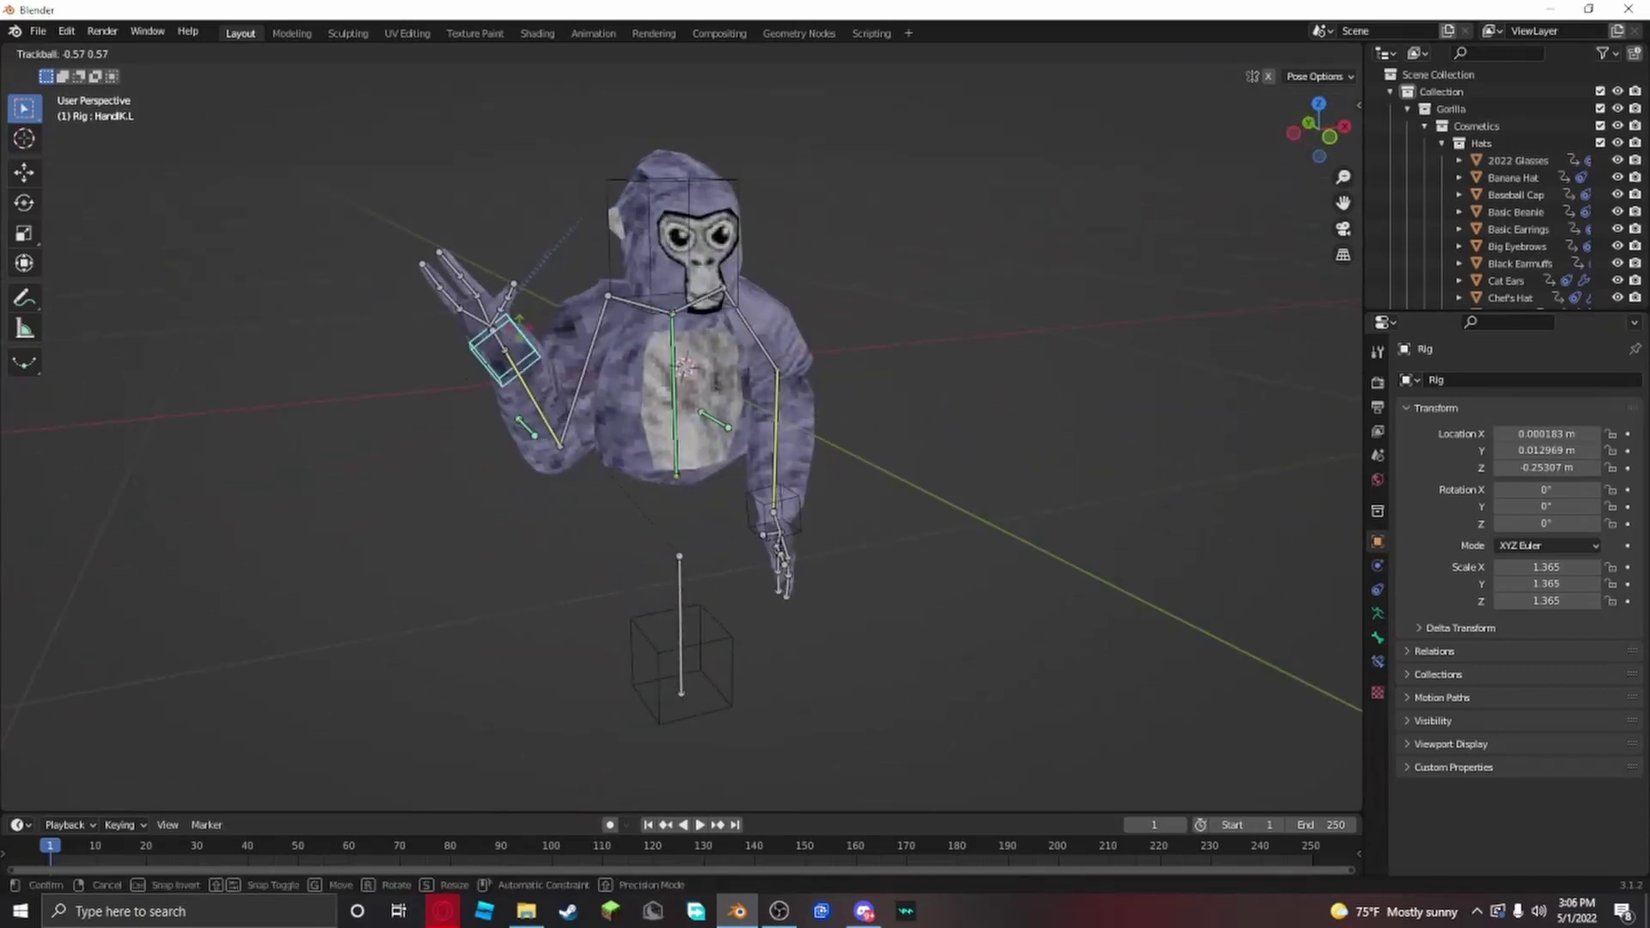
left_click(563, 327)
key("g")
left_click(498, 330)
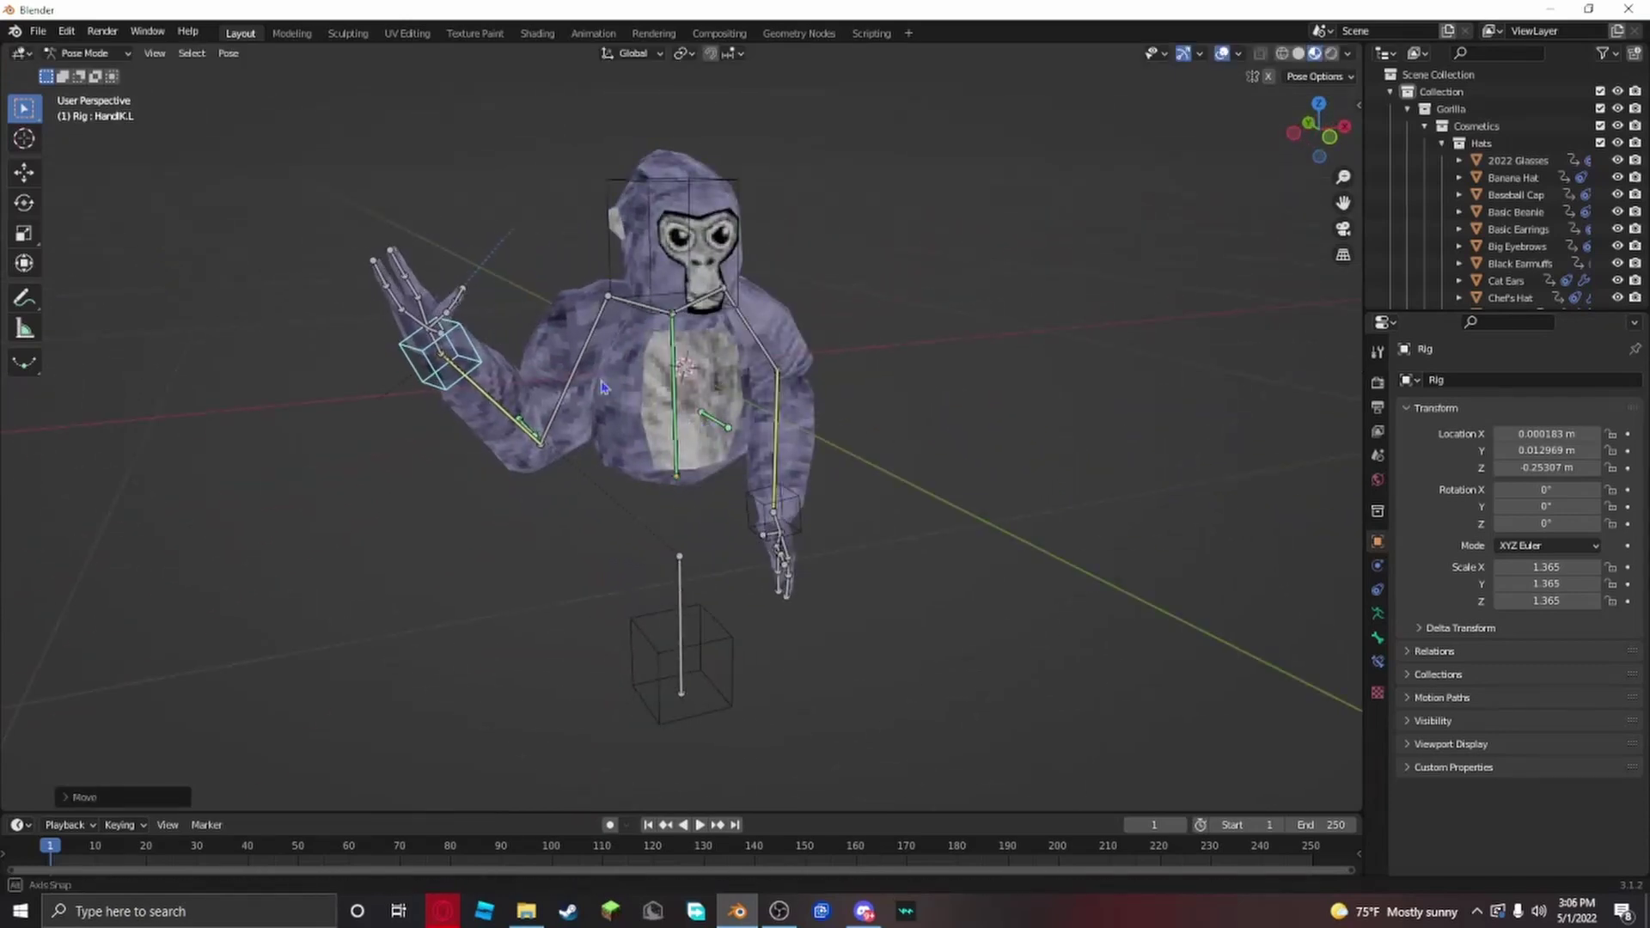
Step: Lower the HandIK.R bone and trackball-rotate it so the hand turns outward with its fingers spread
middle_click_drag(773, 428, 862, 565)
left_click(824, 528)
key("g")
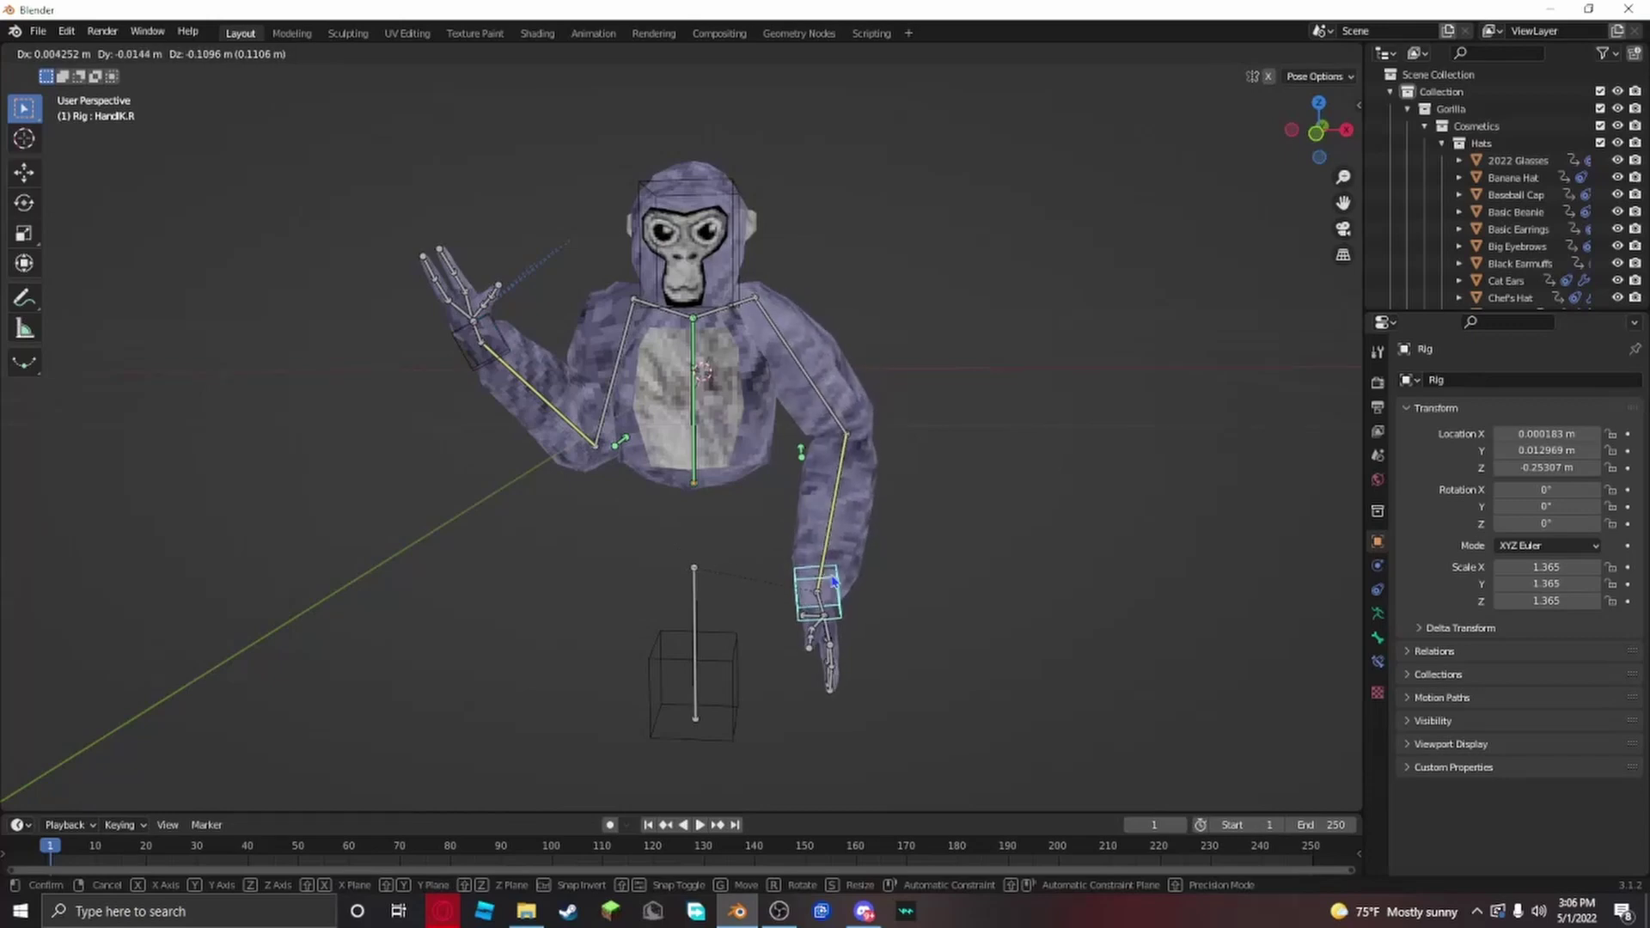
left_click(826, 576)
key("r")
key("r")
left_click(710, 555)
key("r")
key("r")
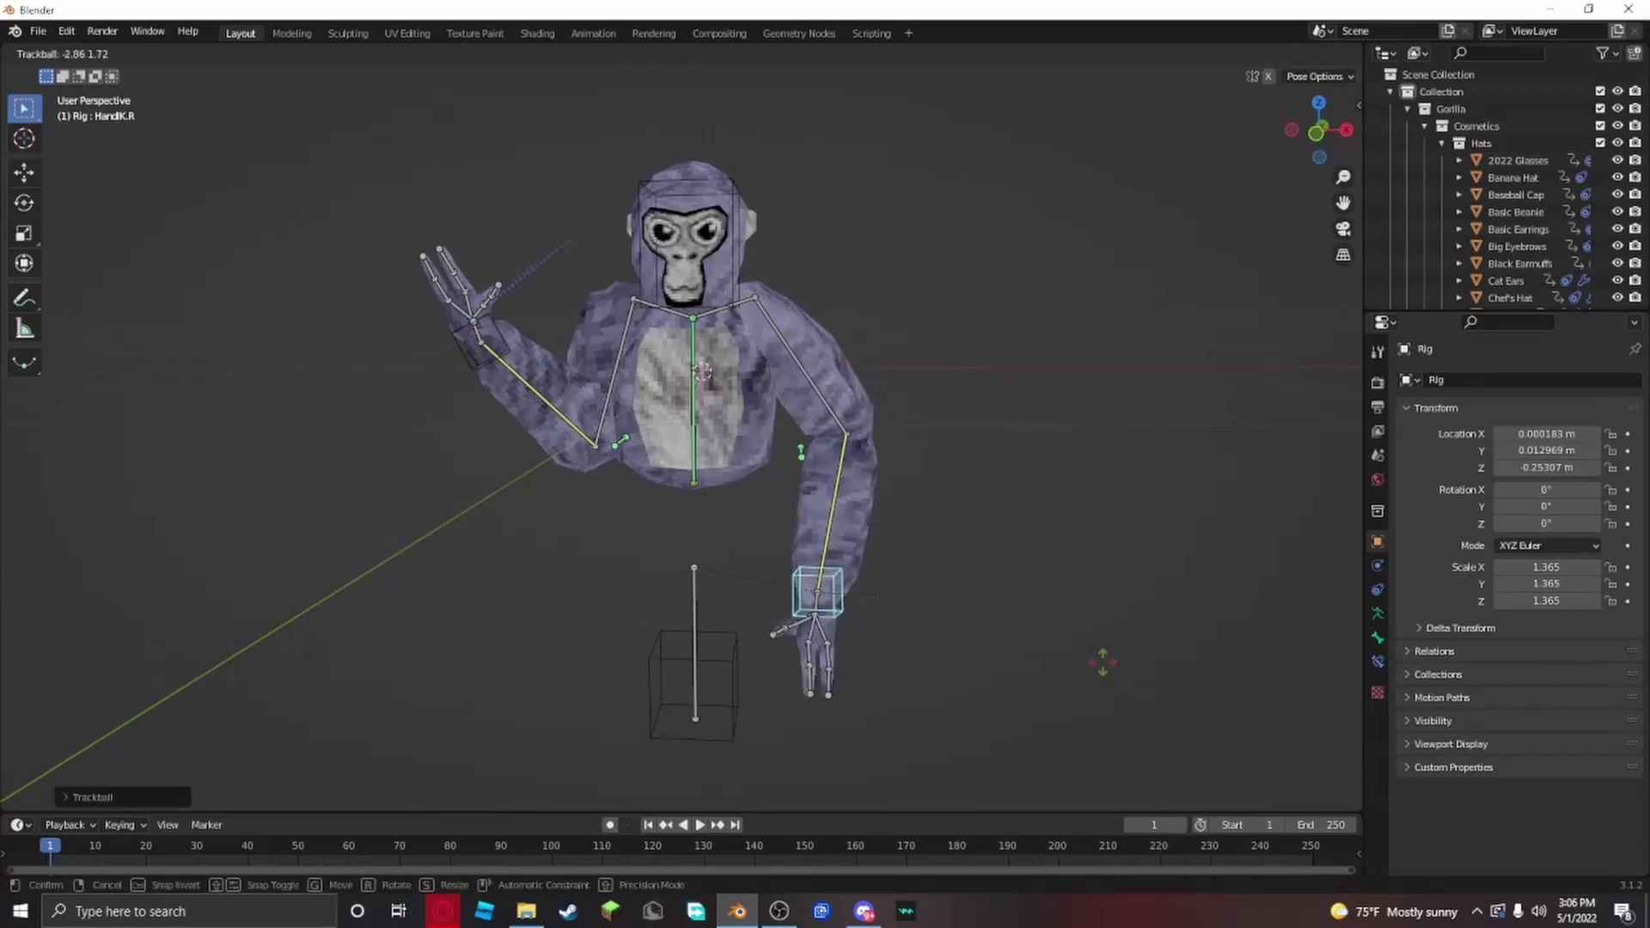
left_click(1124, 603)
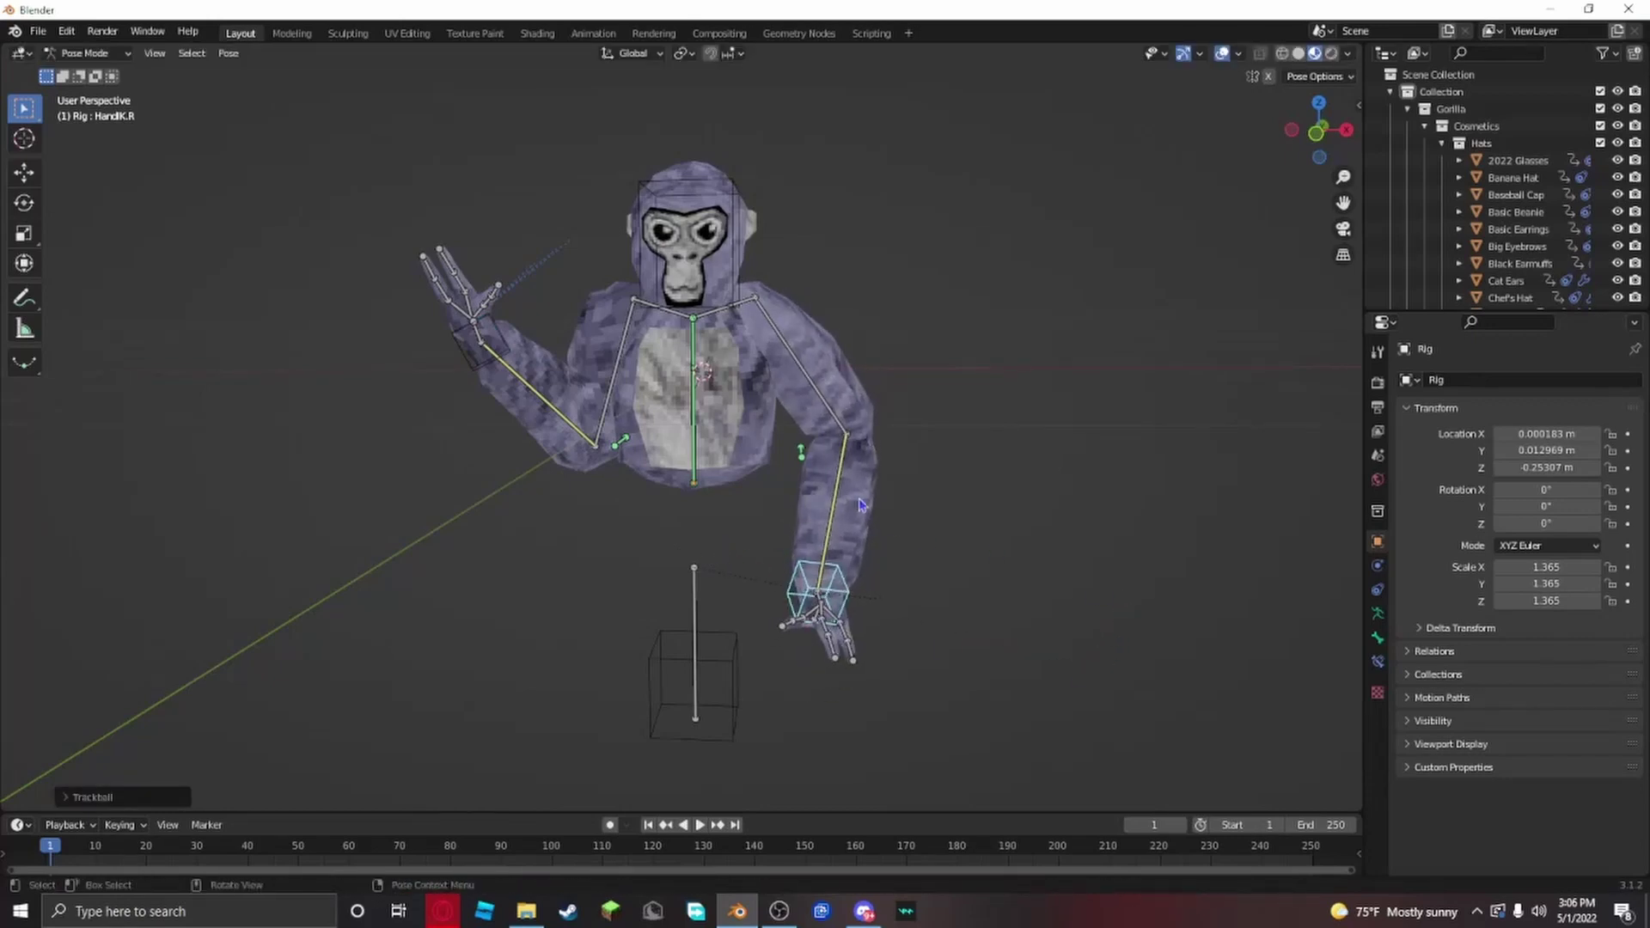
middle_click_drag(862, 505, 609, 577)
middle_click_drag(1015, 597, 1017, 541)
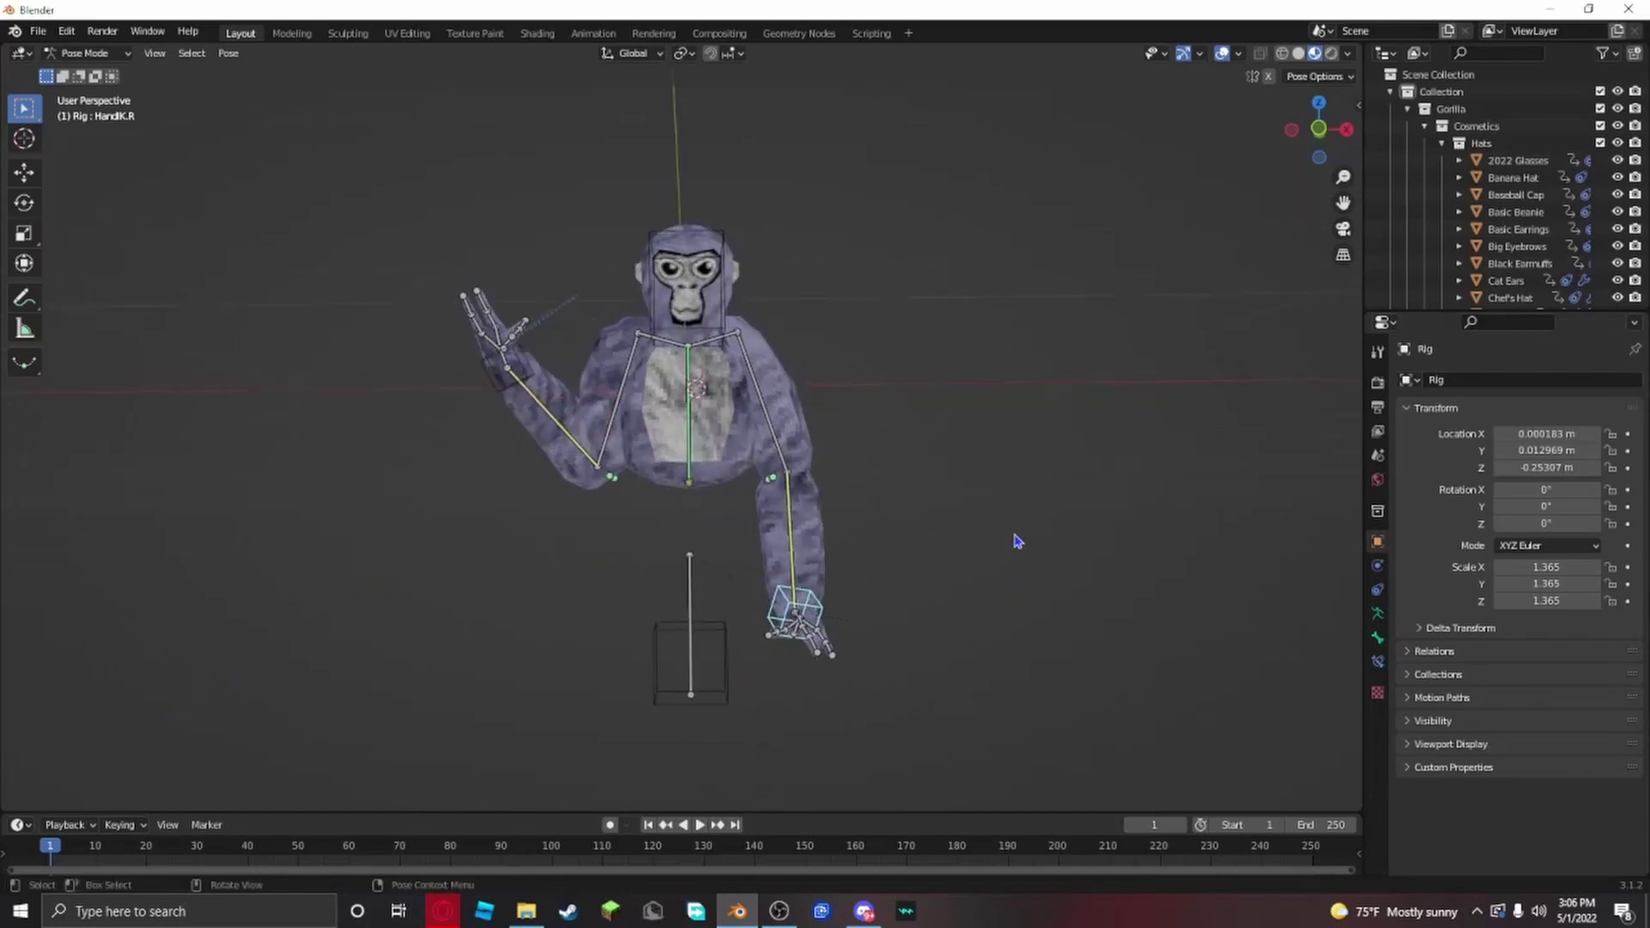
left_click(30, 32)
left_click(37, 34)
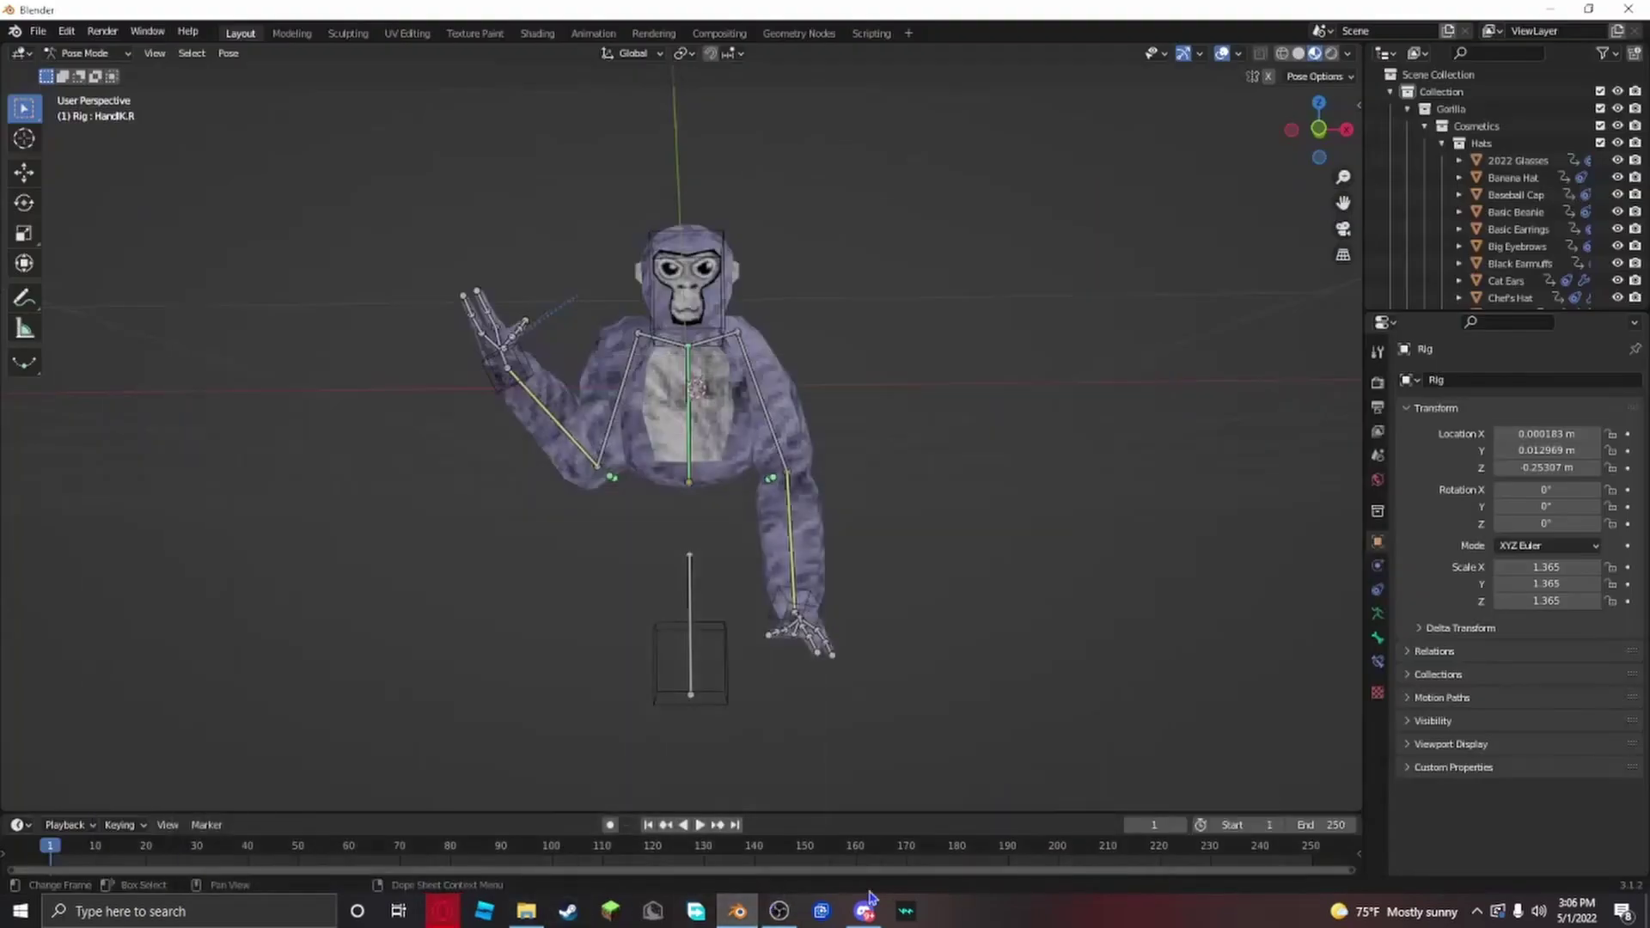
Step: Switch to Discord, find the GitHub files link in the gtag-files channel and open the Gorilla-Tag-files releases page
left_click(867, 909)
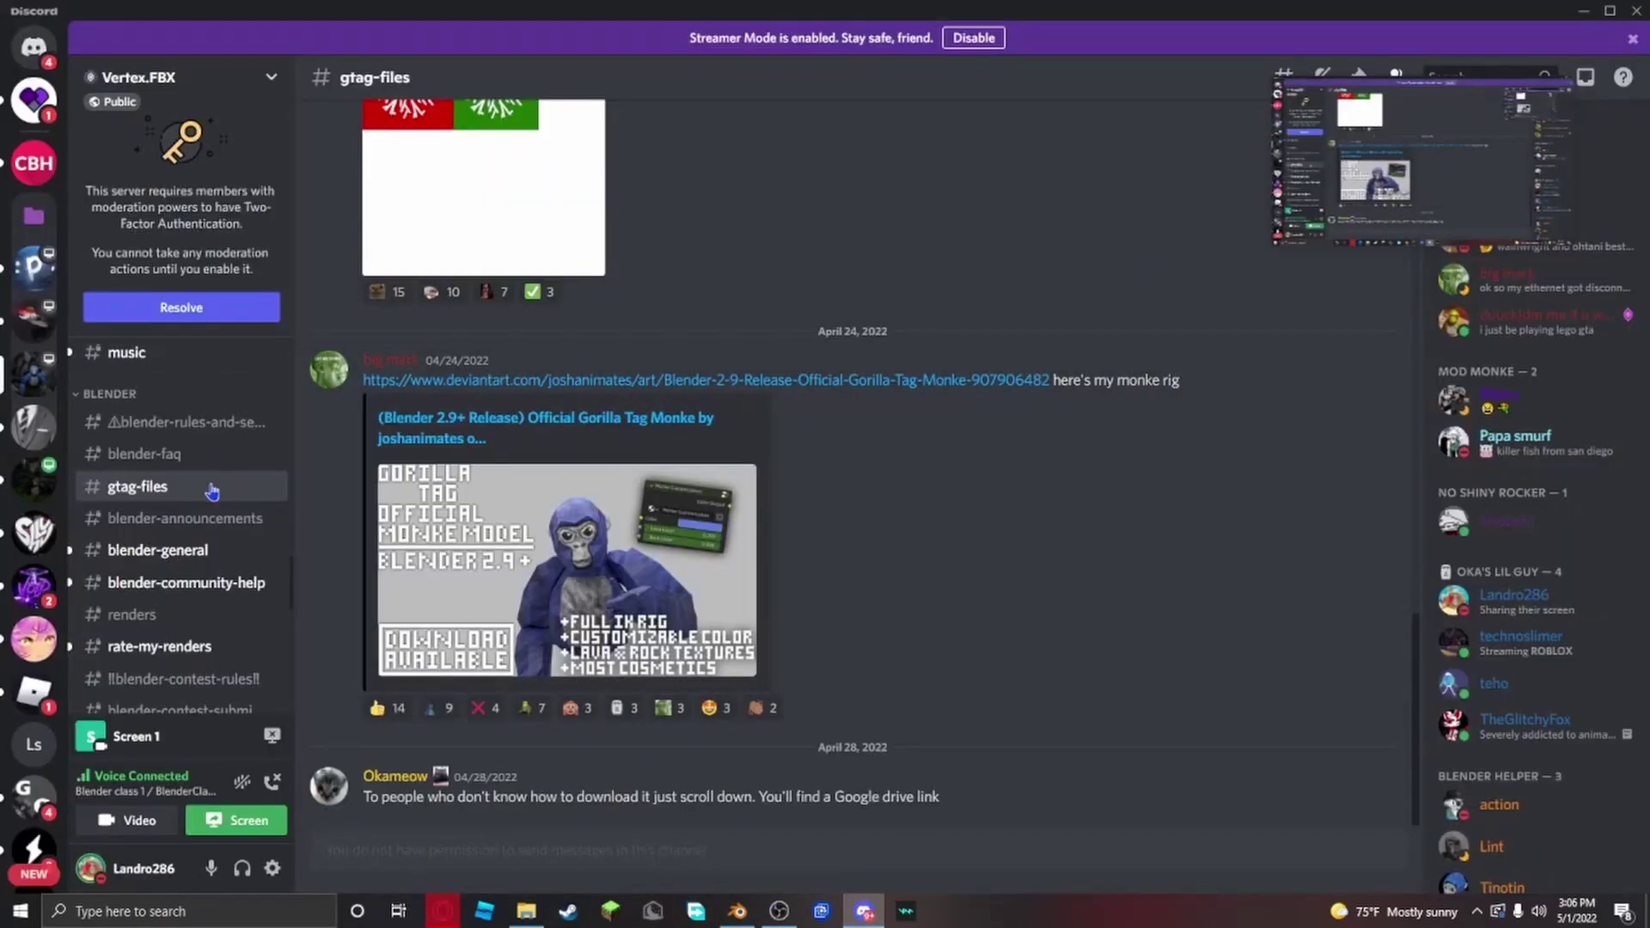
scroll(645, 497, "up", 15)
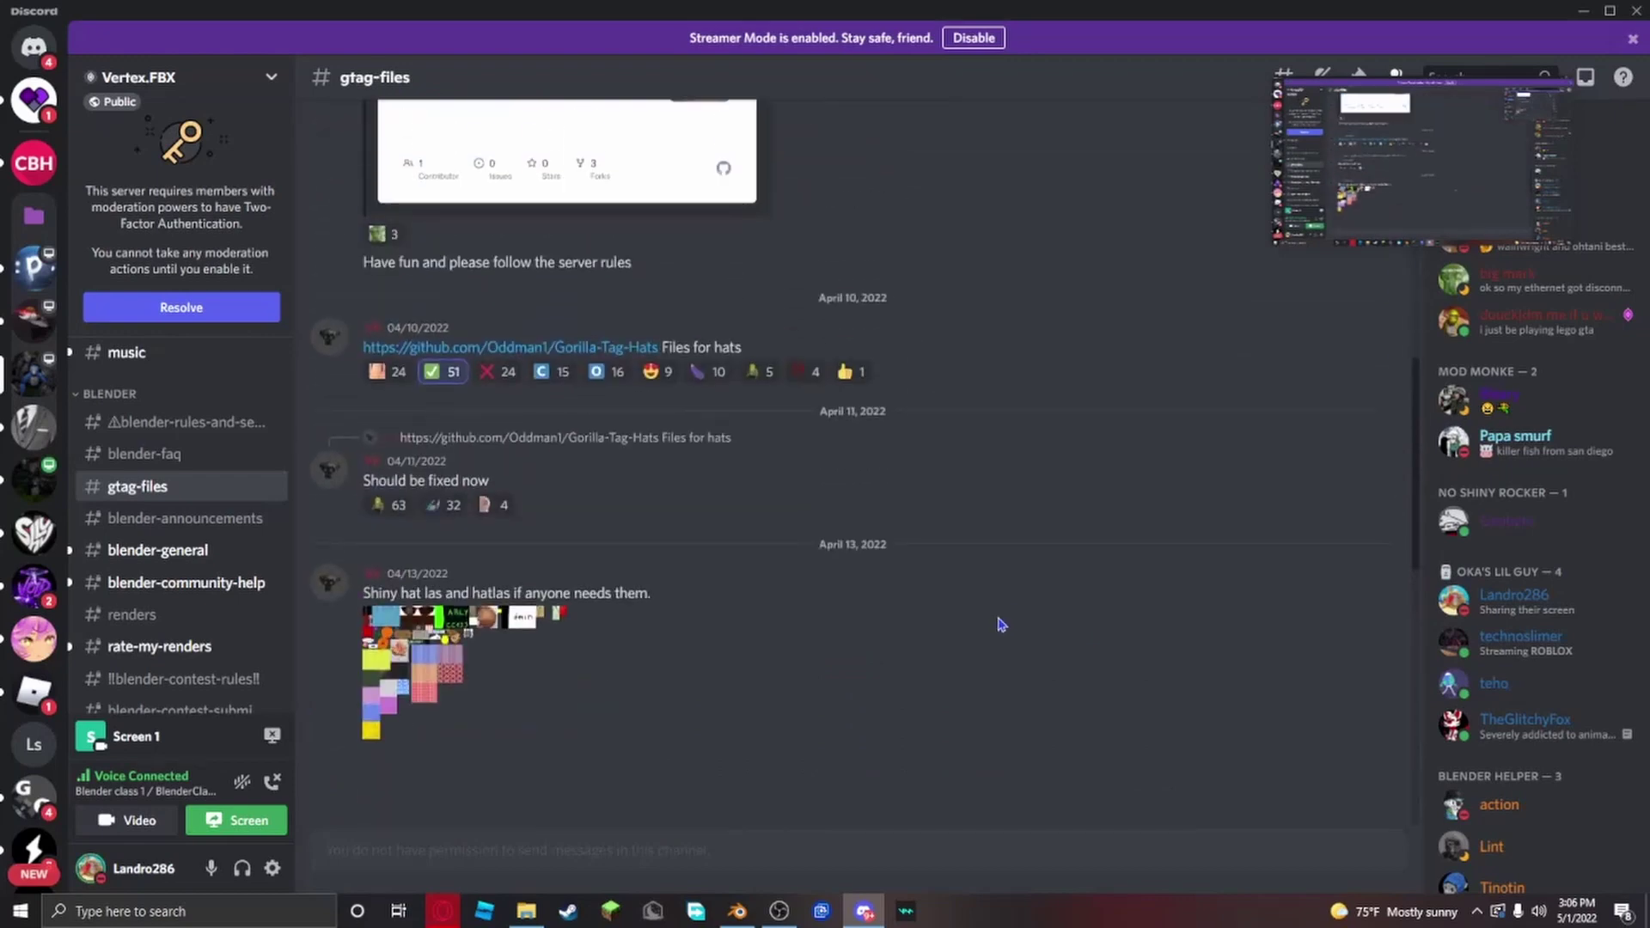
scroll(997, 619, "up", 4)
scroll(971, 600, "down", 3)
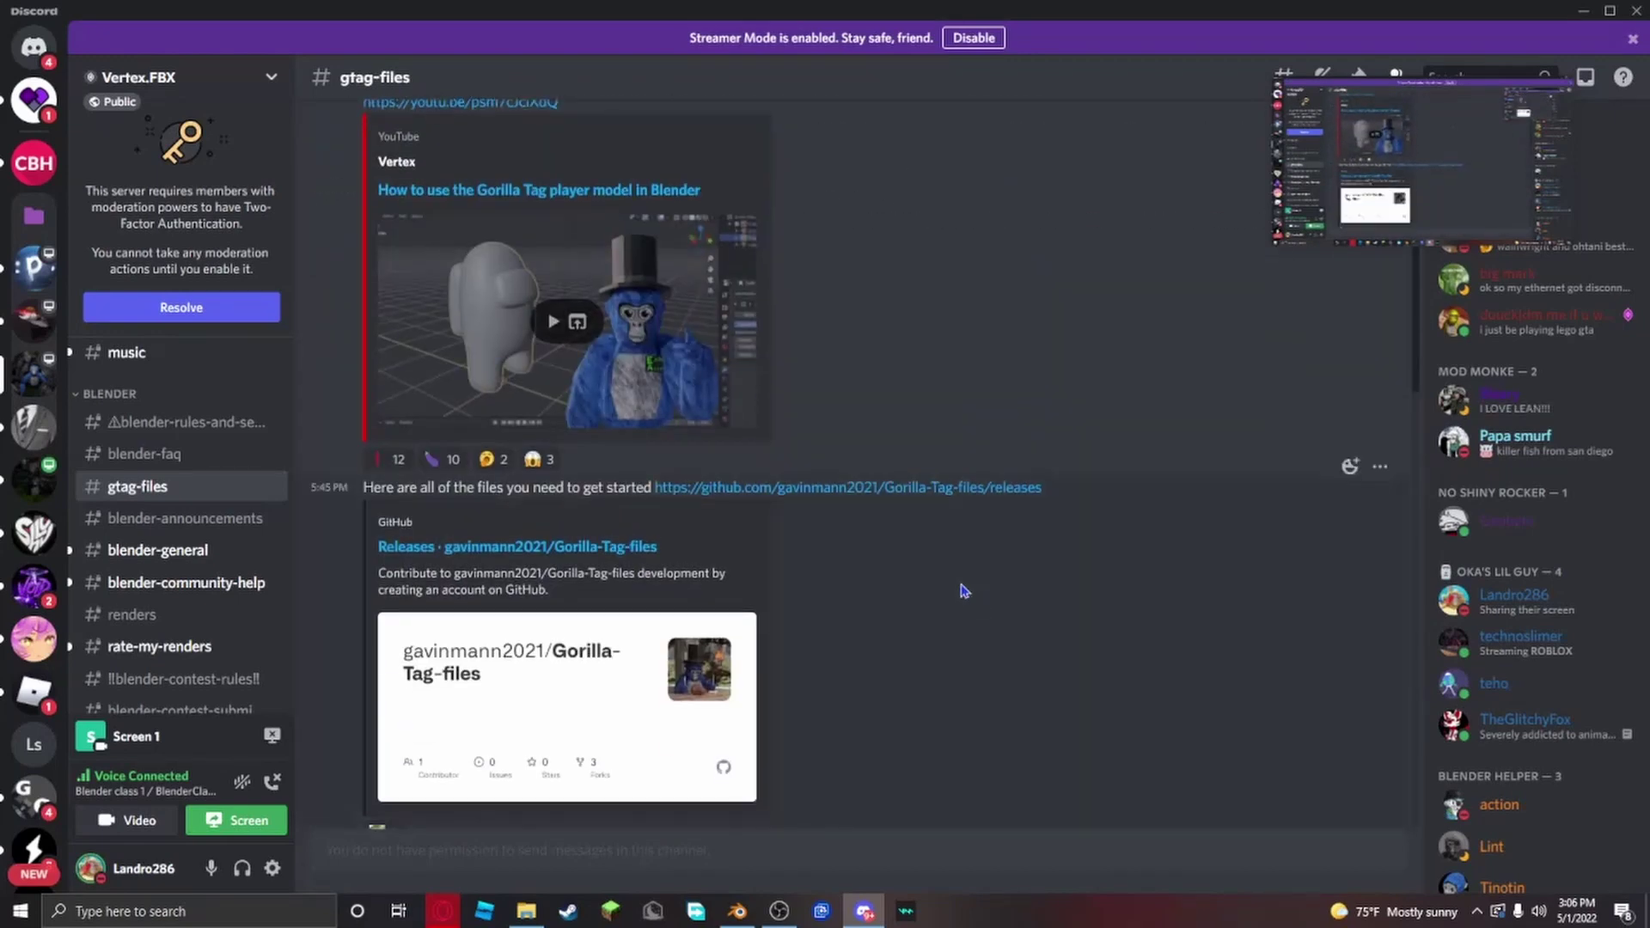
left_click(901, 488)
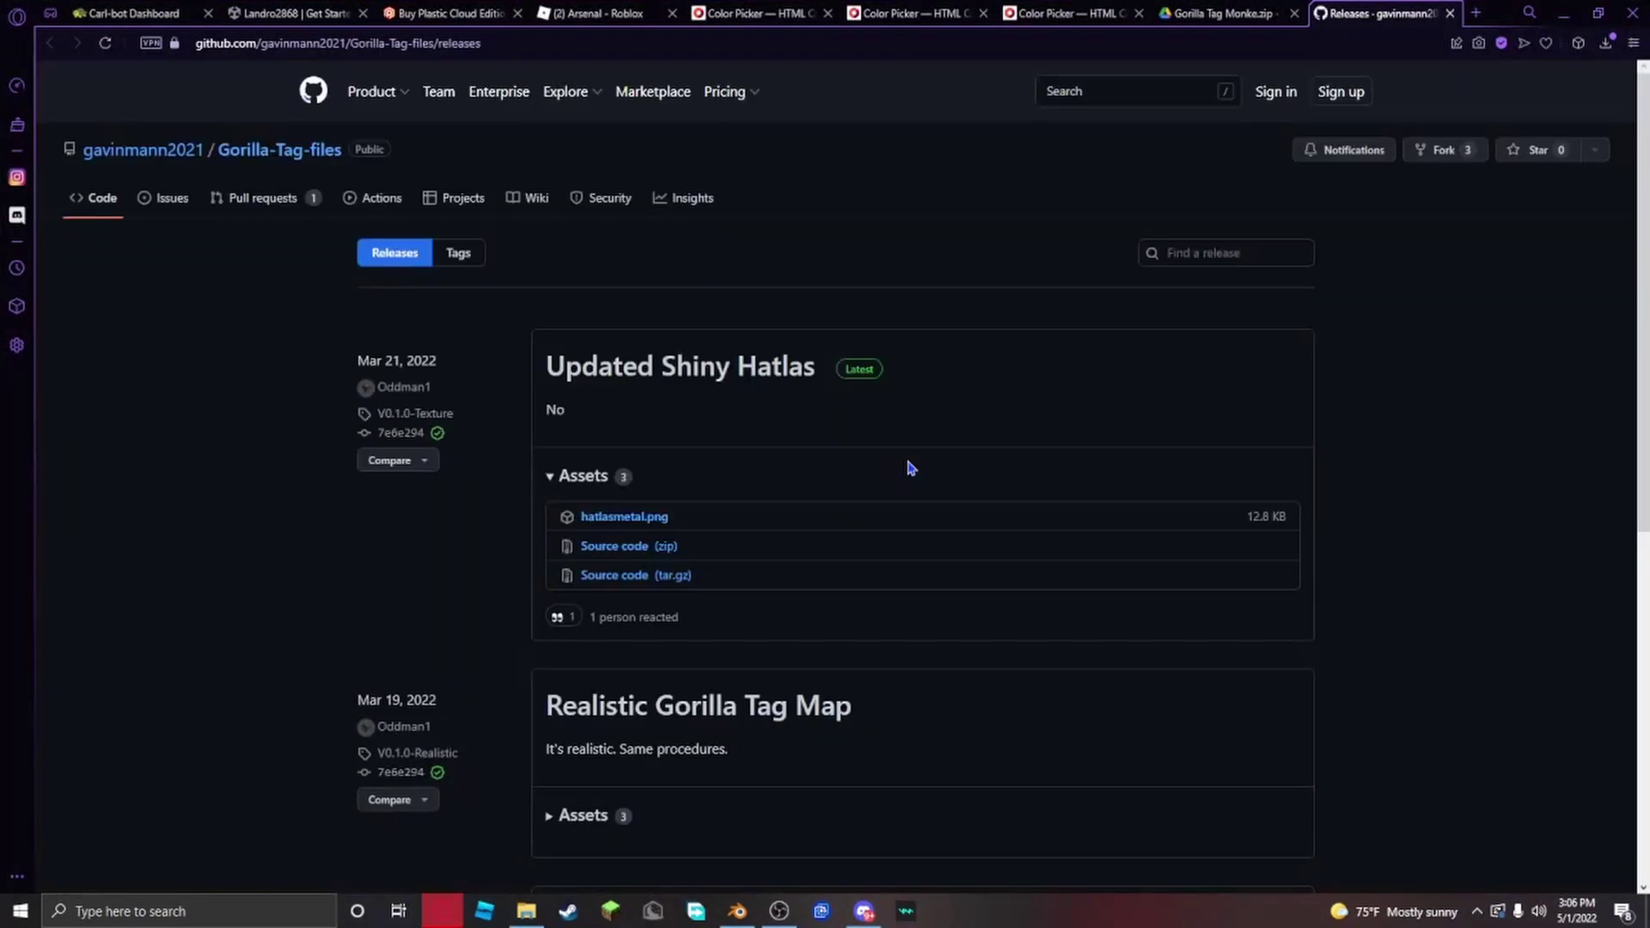
Step: Request The.Entire.GTAG.Map.blend from the Gorilla Tag Updated Map release and close Free Download Manager
scroll(860, 486, "down", 7)
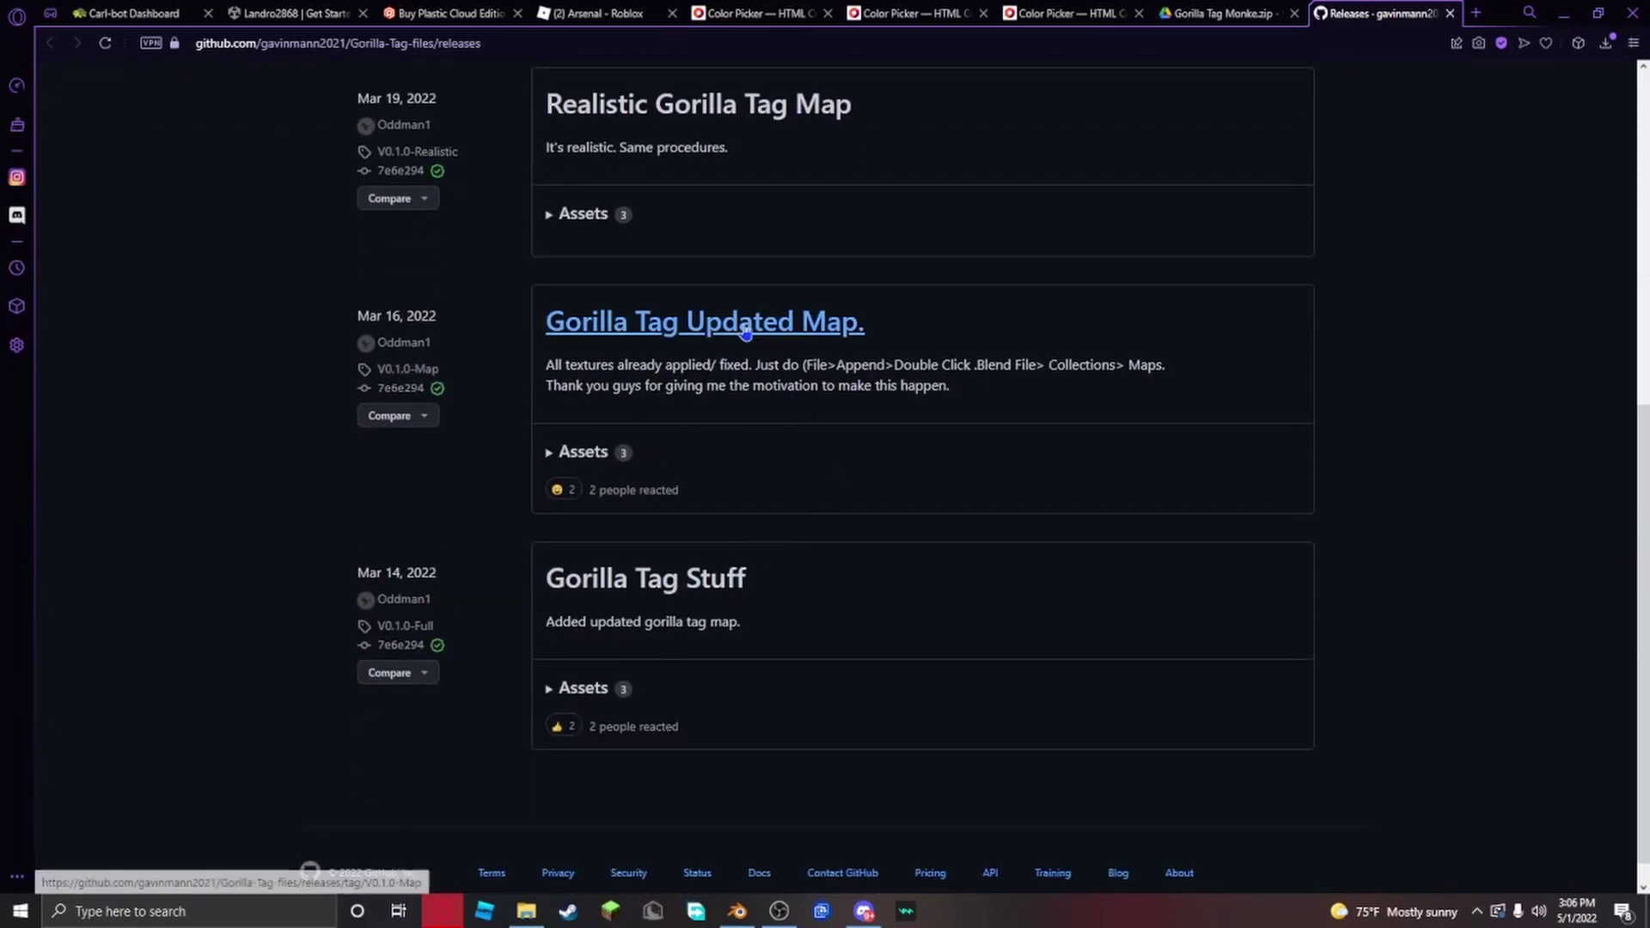
left_click(739, 326)
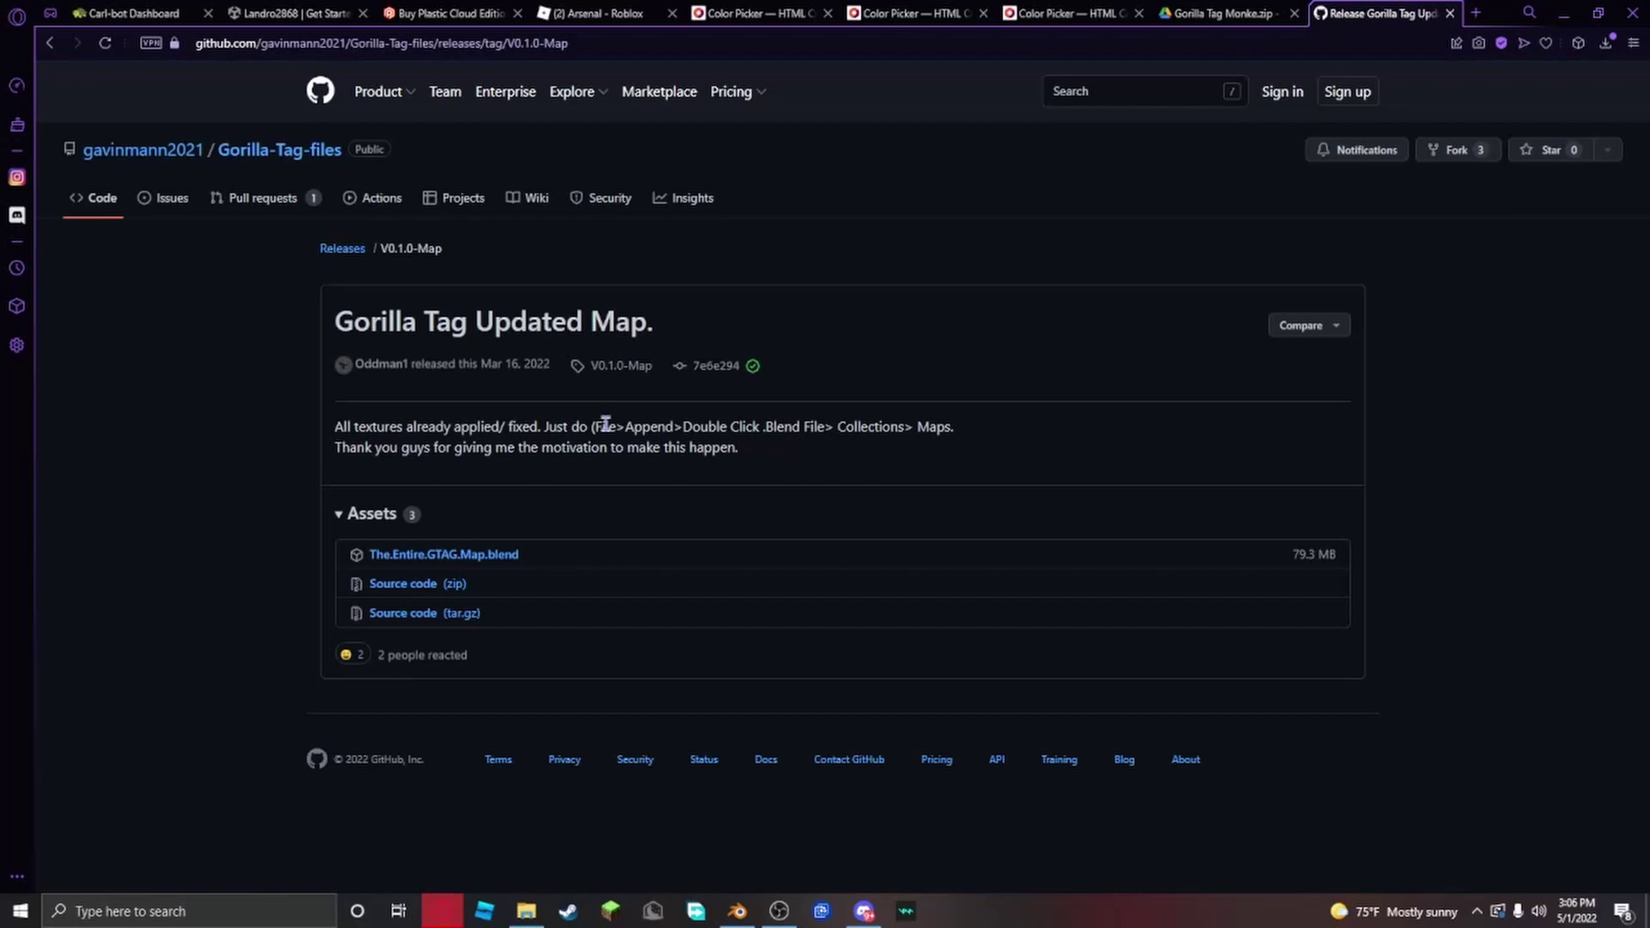
left_click(475, 563)
left_click(1019, 492)
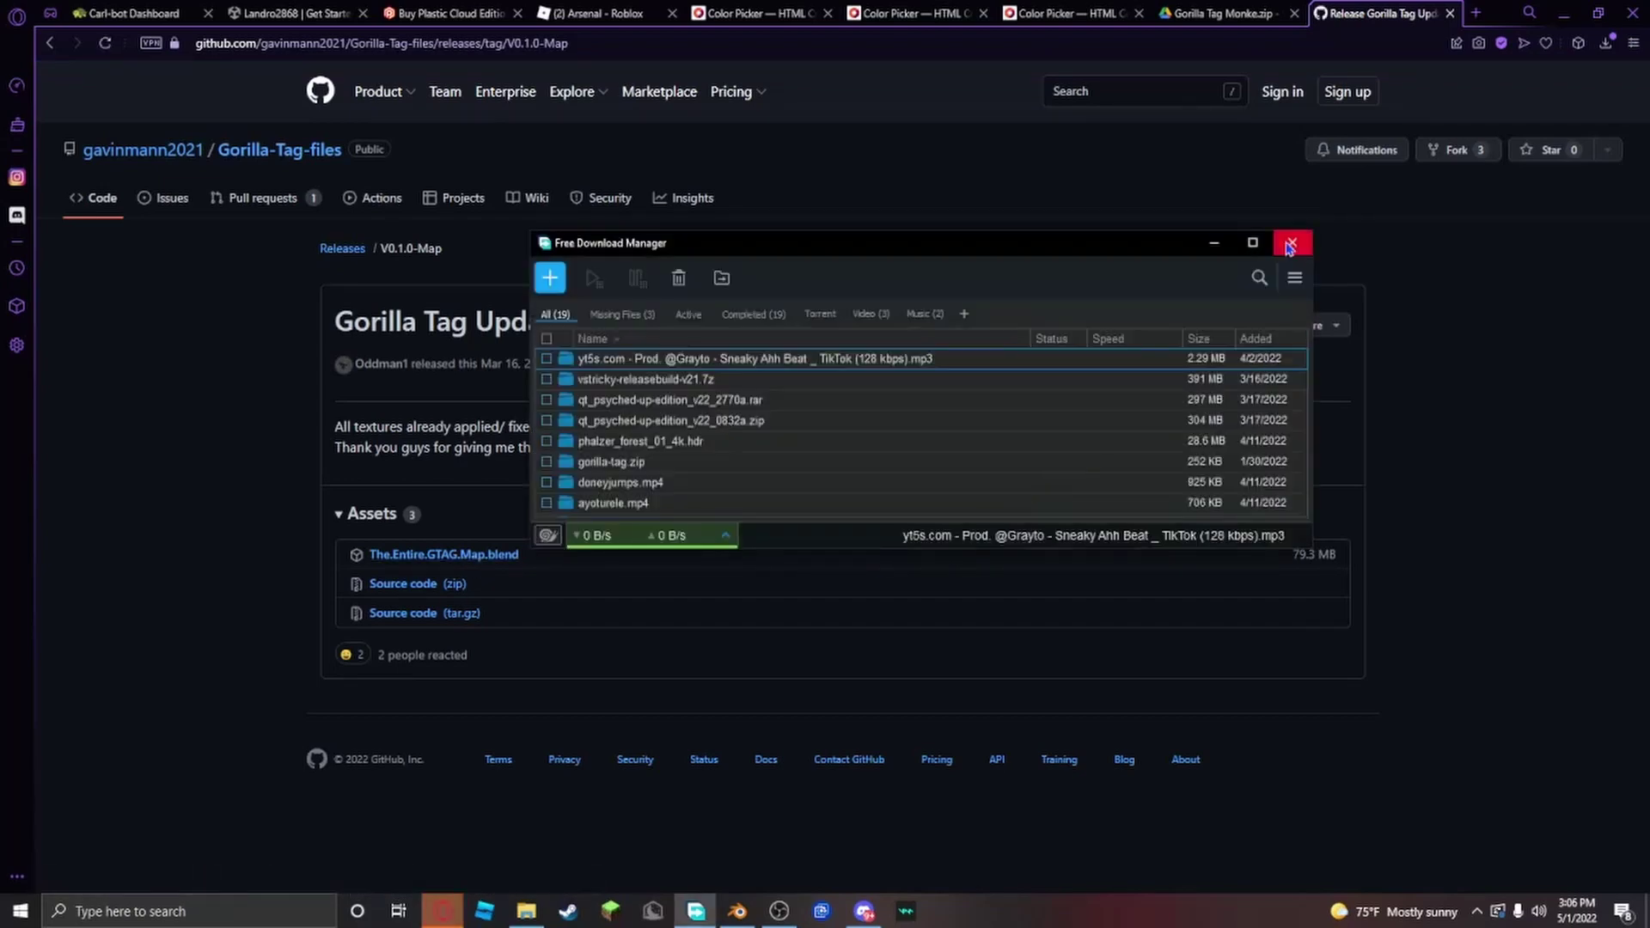
left_click(1292, 242)
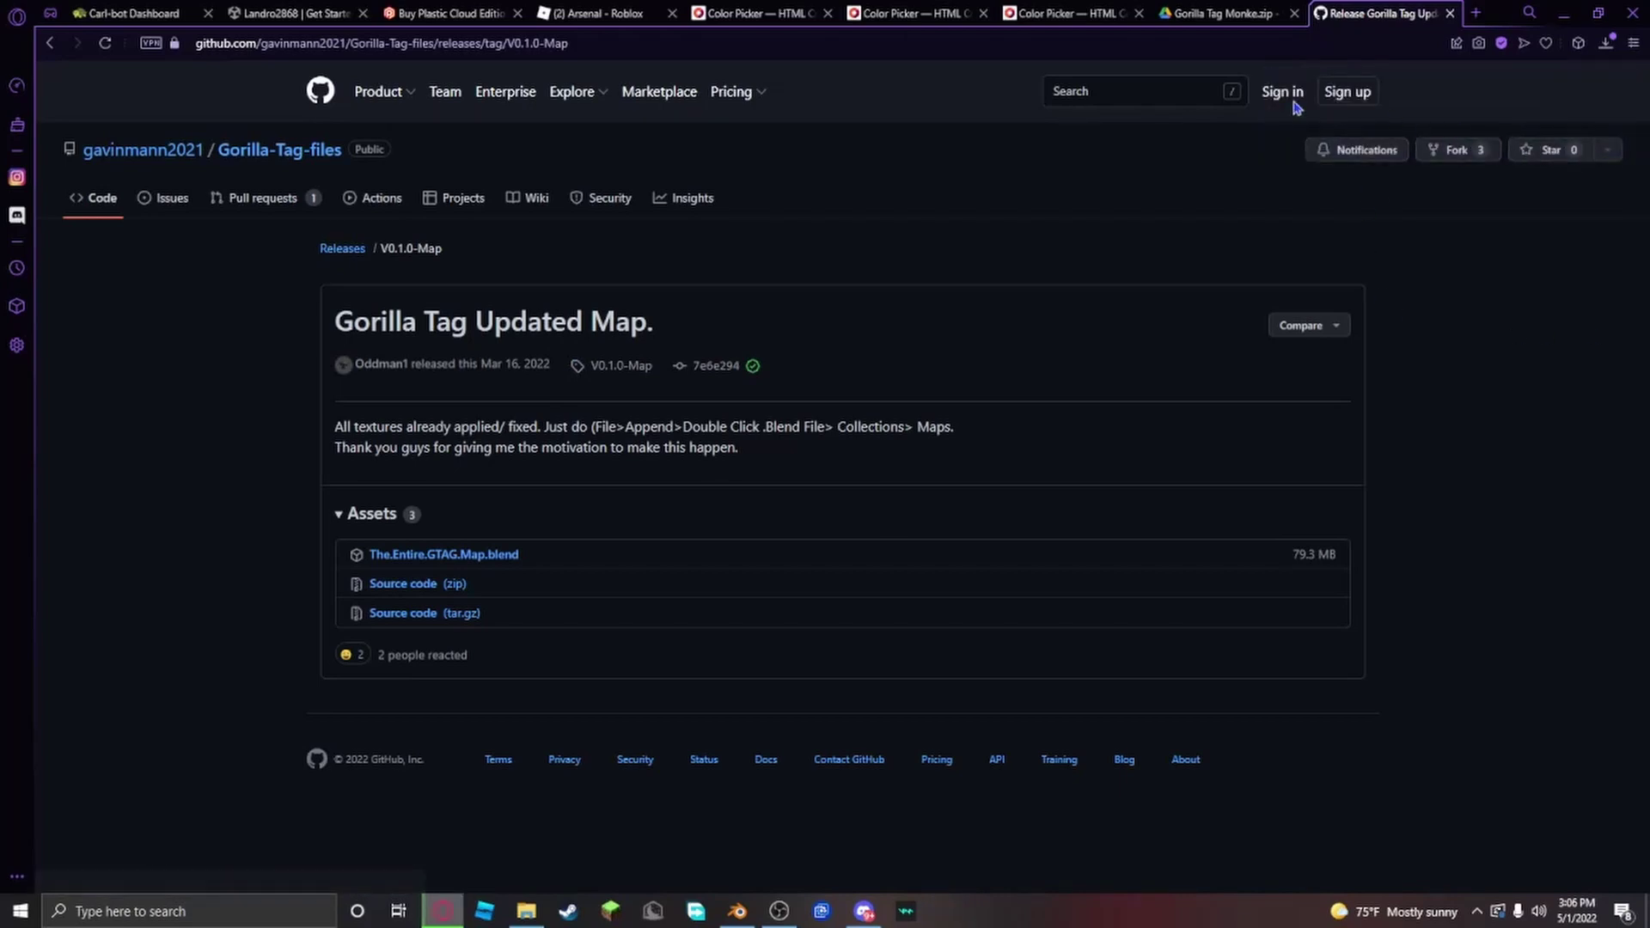
Step: Cancel the running browser download of The.Entire.GTAG.Map (1).blend
left_click(1607, 45)
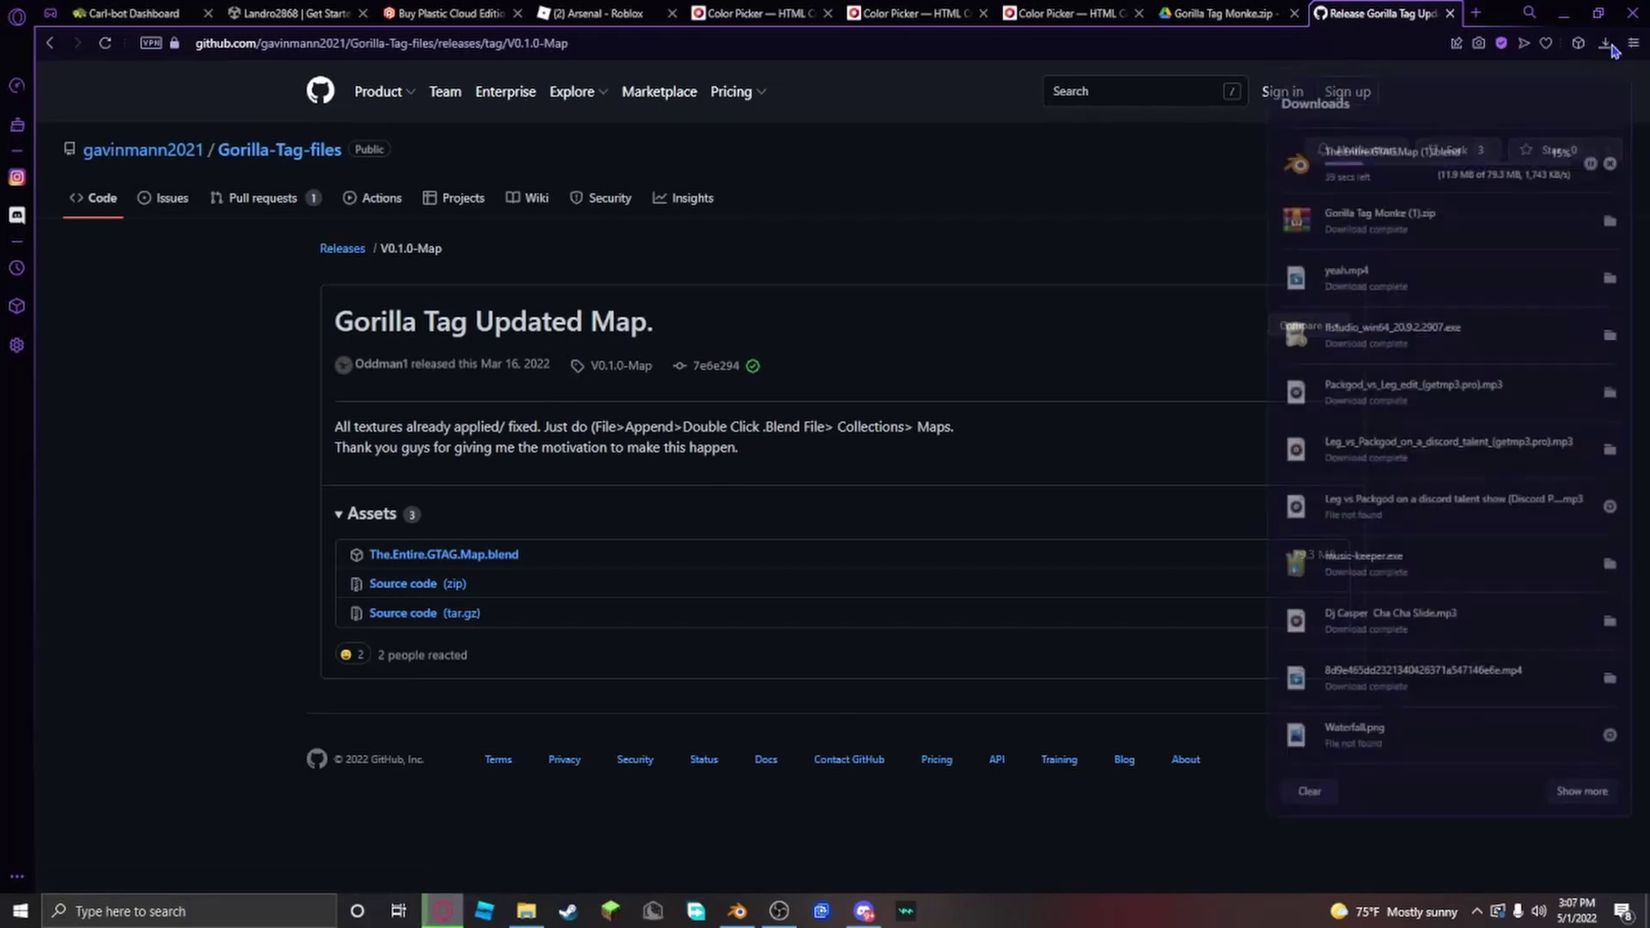
left_click(1595, 157)
left_click(1613, 157)
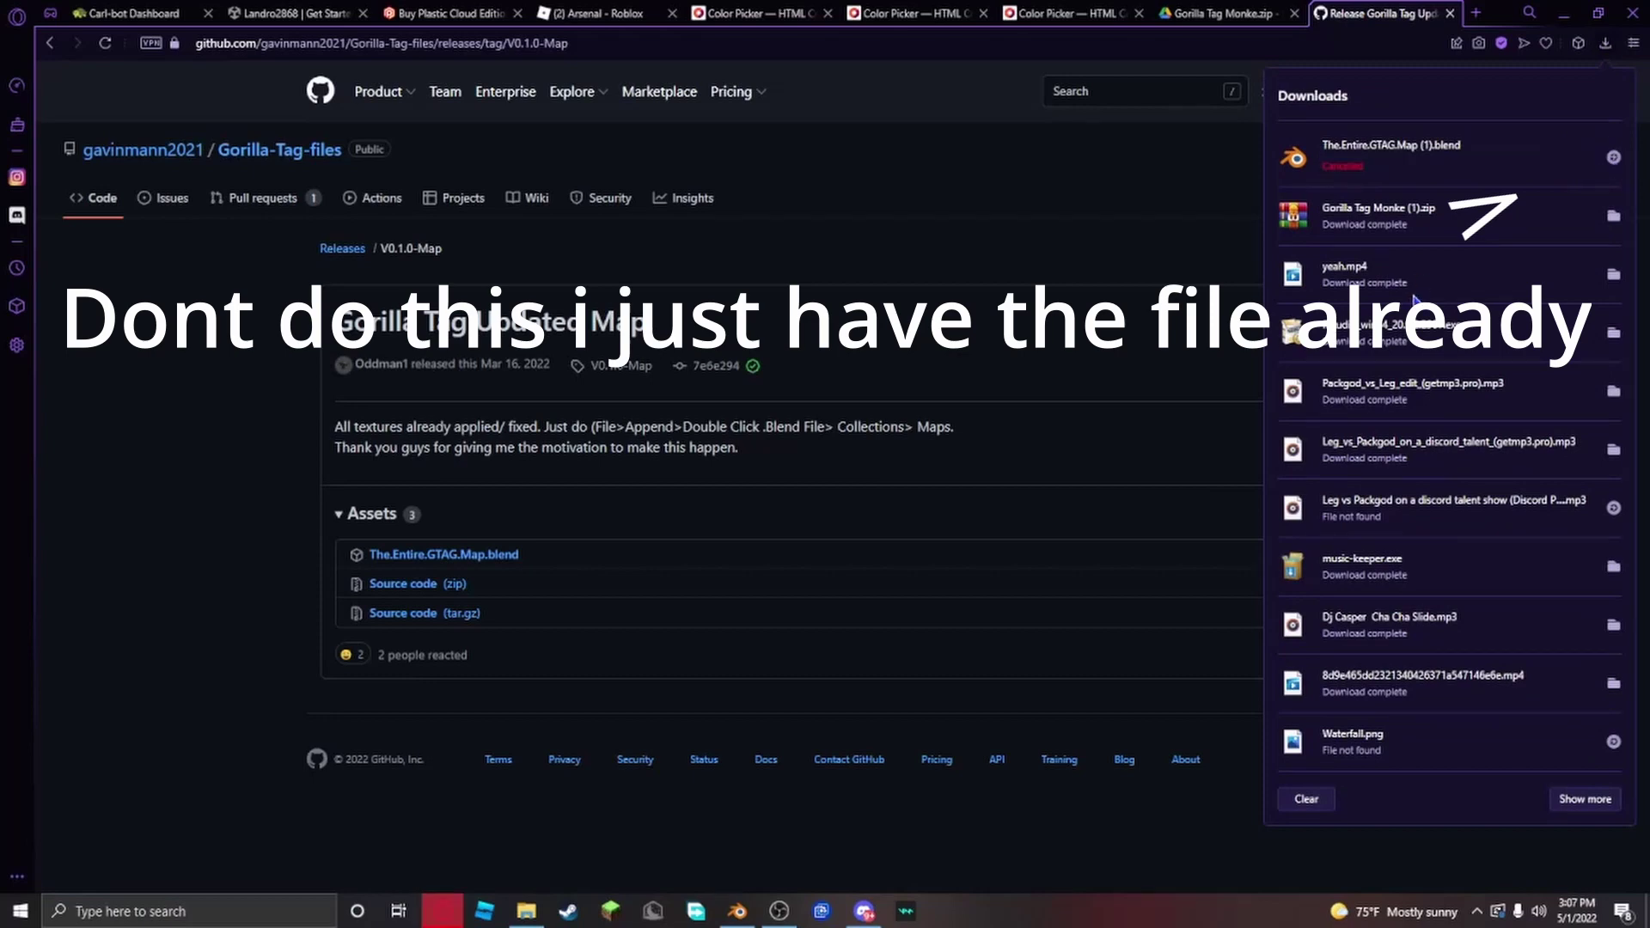
left_click(1186, 199)
Step: Switch to Blender and append the Maps collection from The.Entire.GTAG.Map.blend in the Downloads folder
left_click(737, 911)
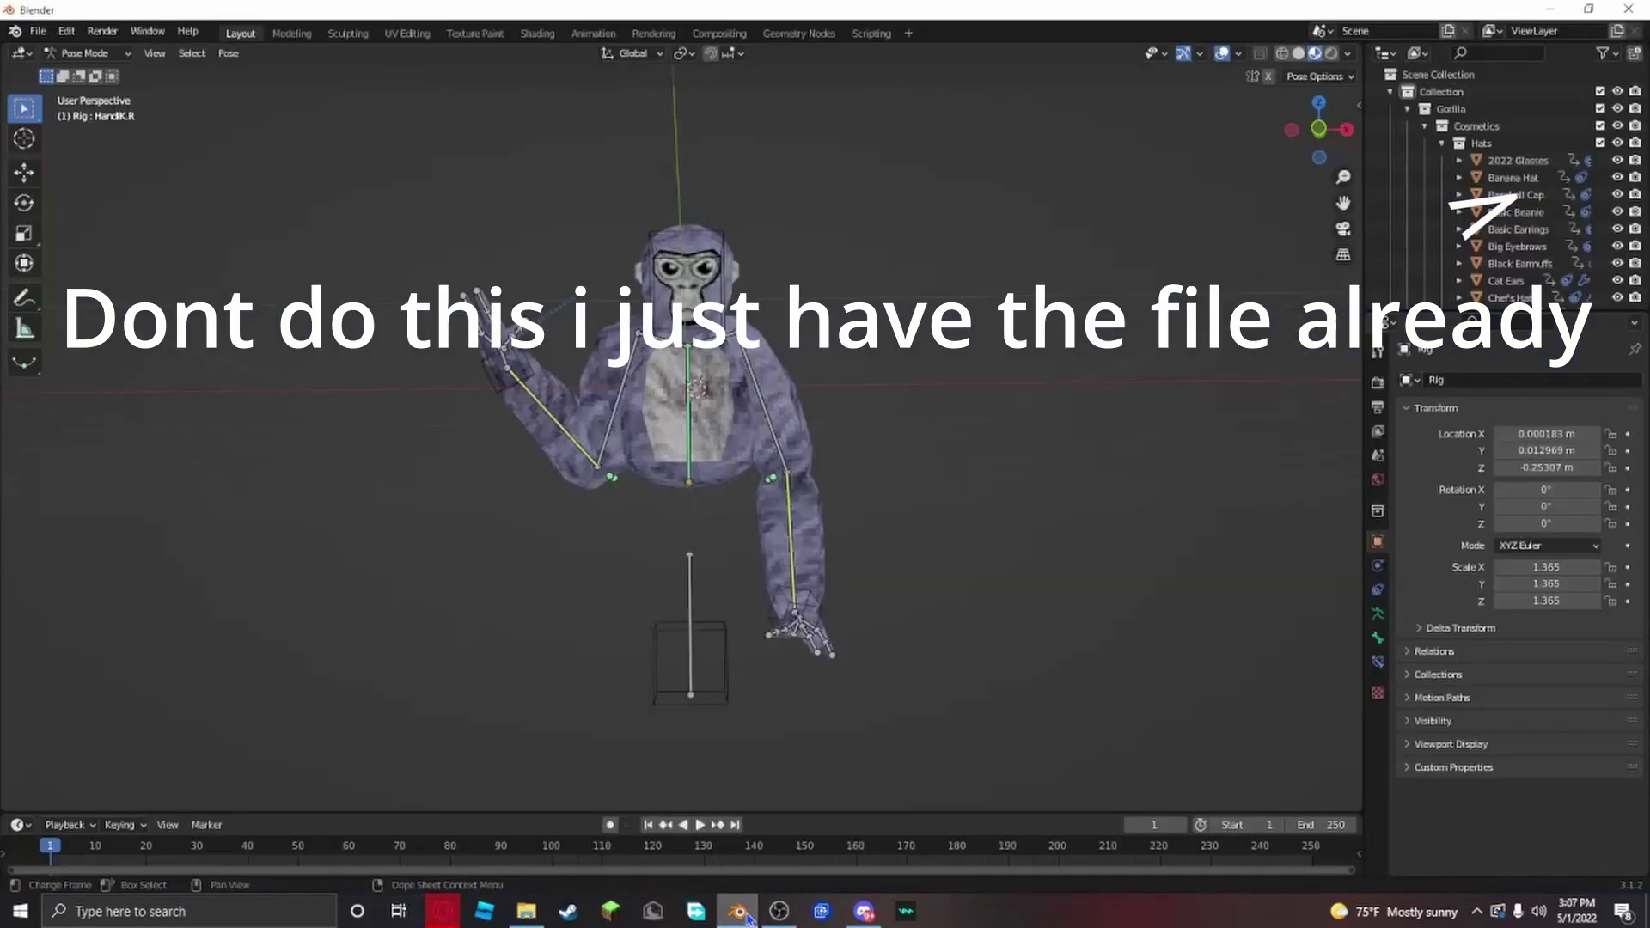
left_click(38, 31)
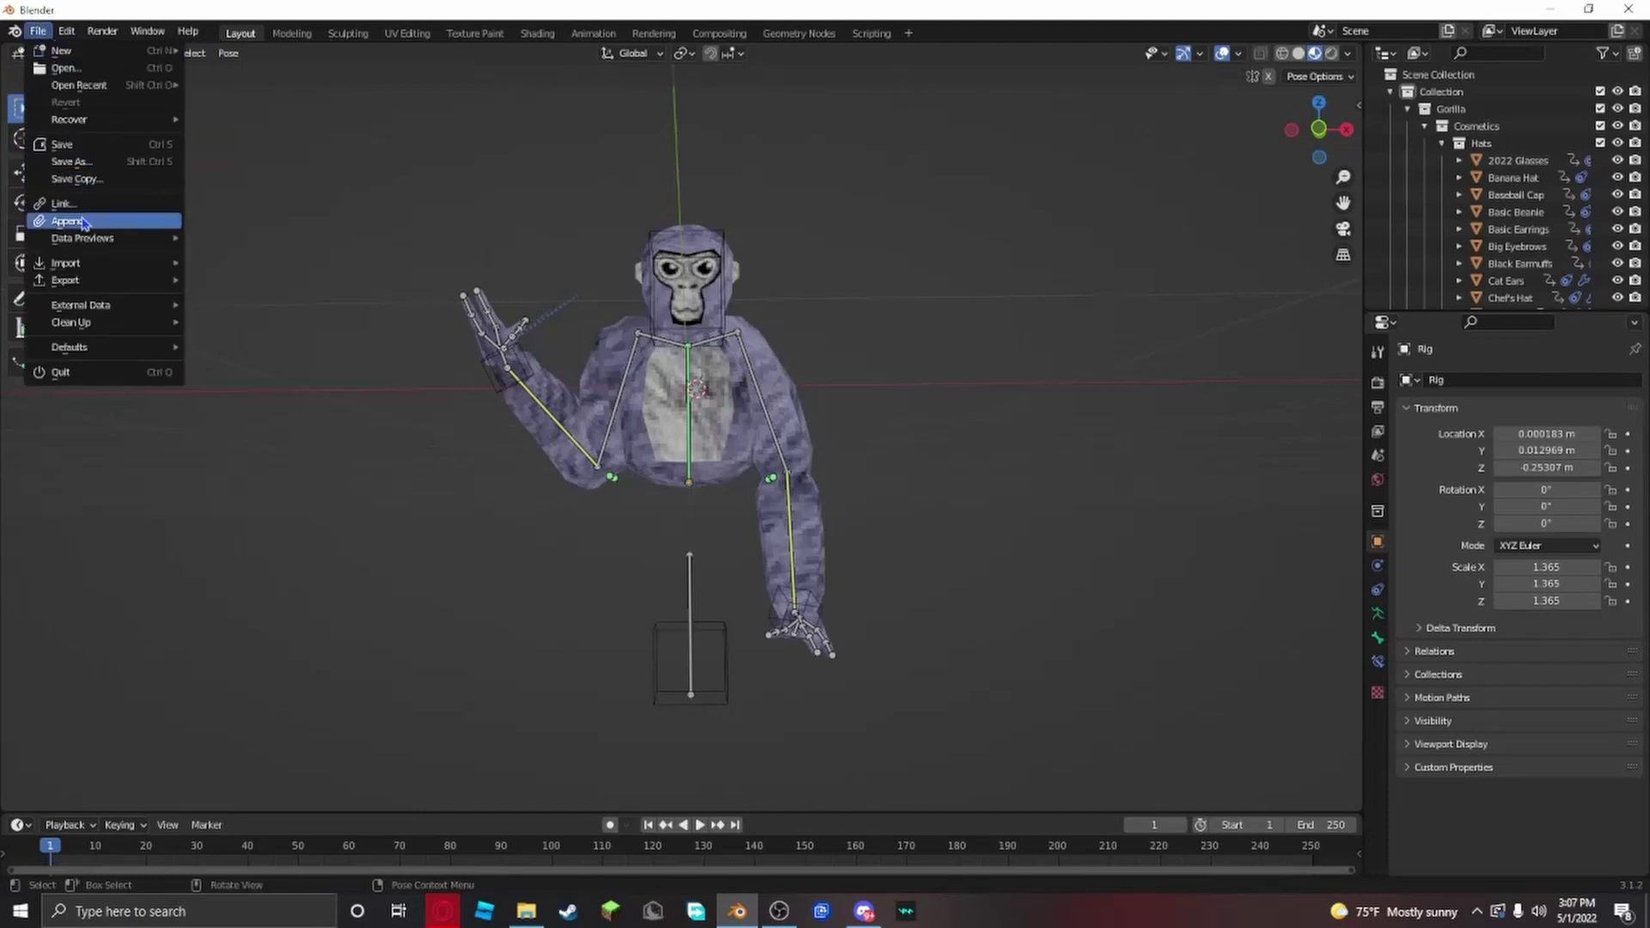
left_click(69, 221)
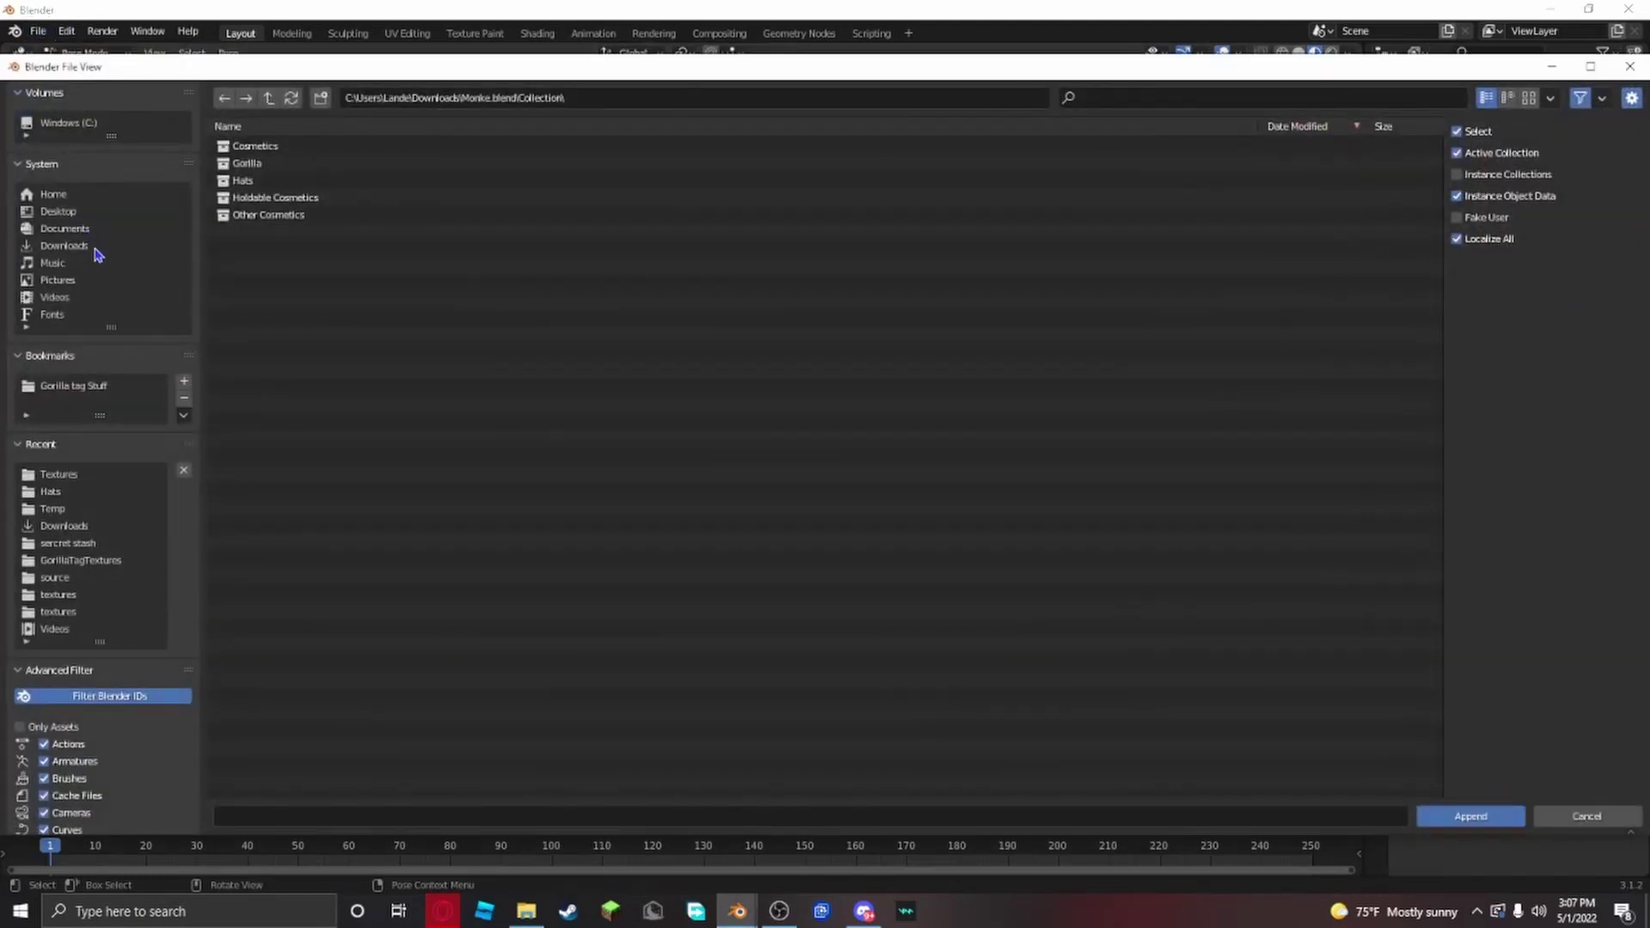
left_click(101, 249)
scroll(331, 220, "down", 5)
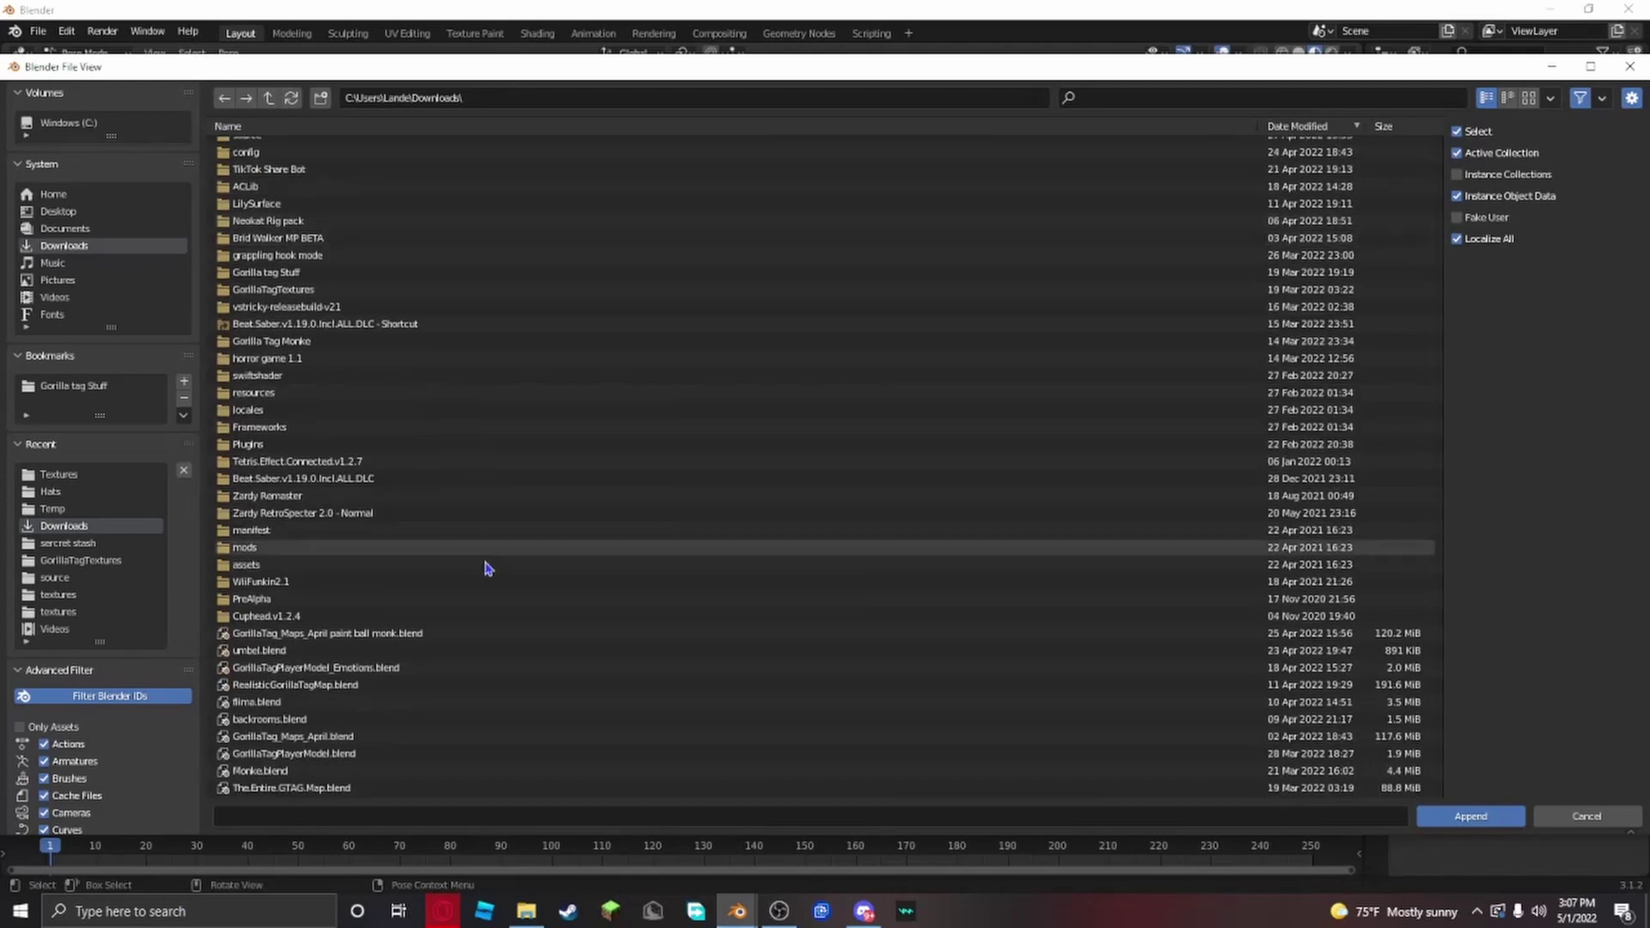
double_click(375, 789)
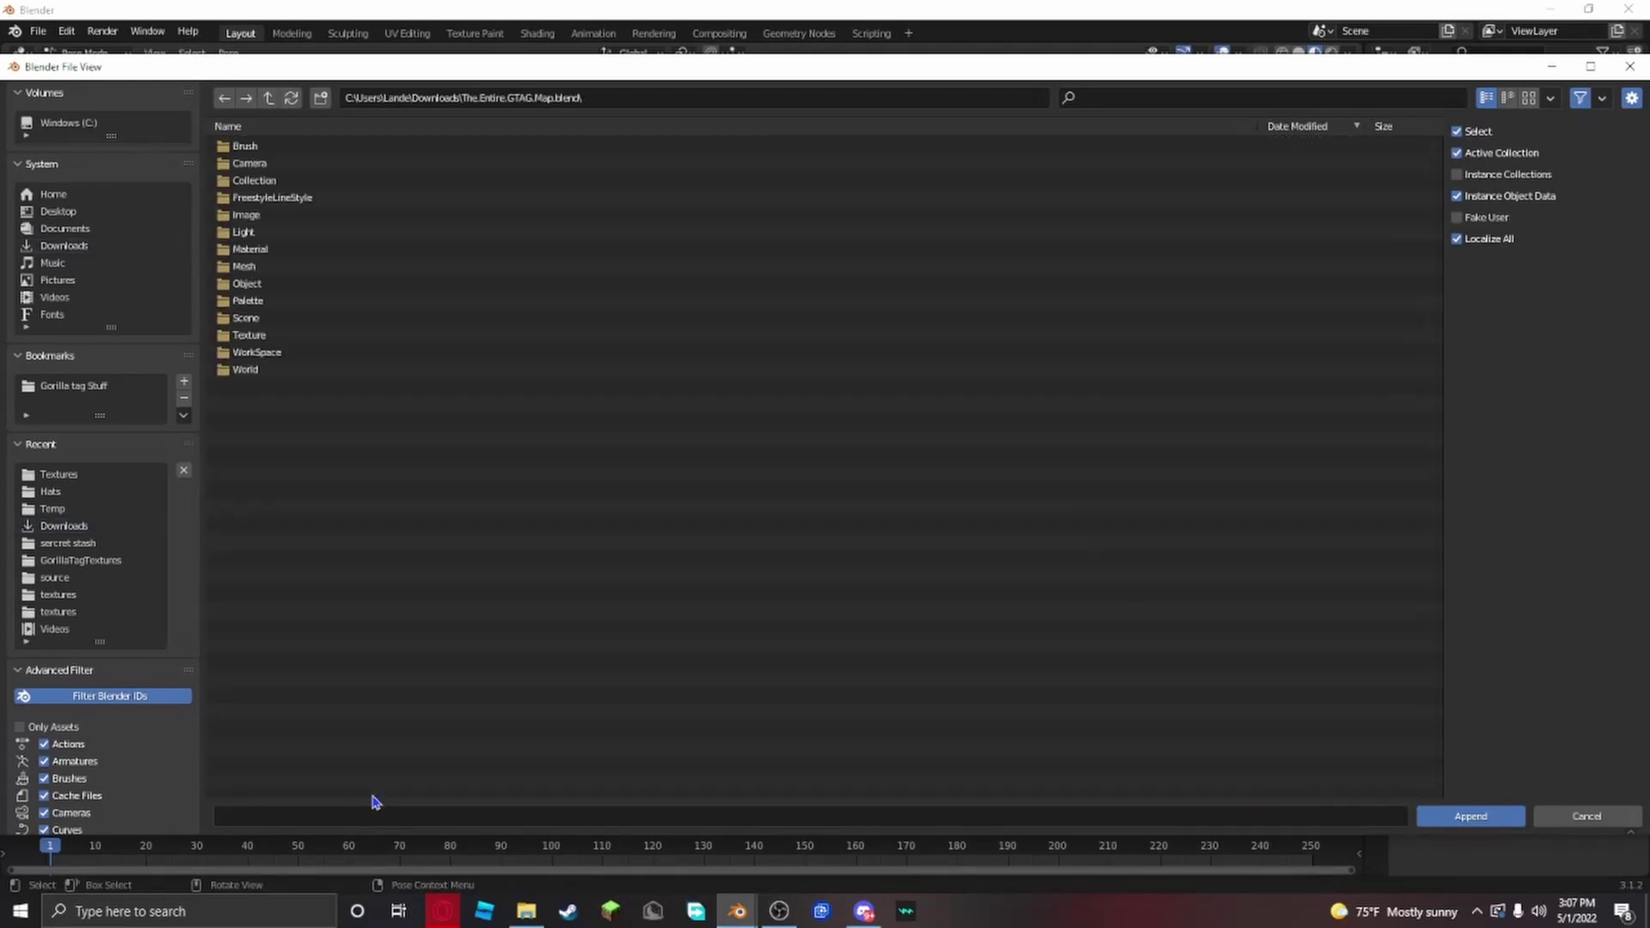
double_click(306, 180)
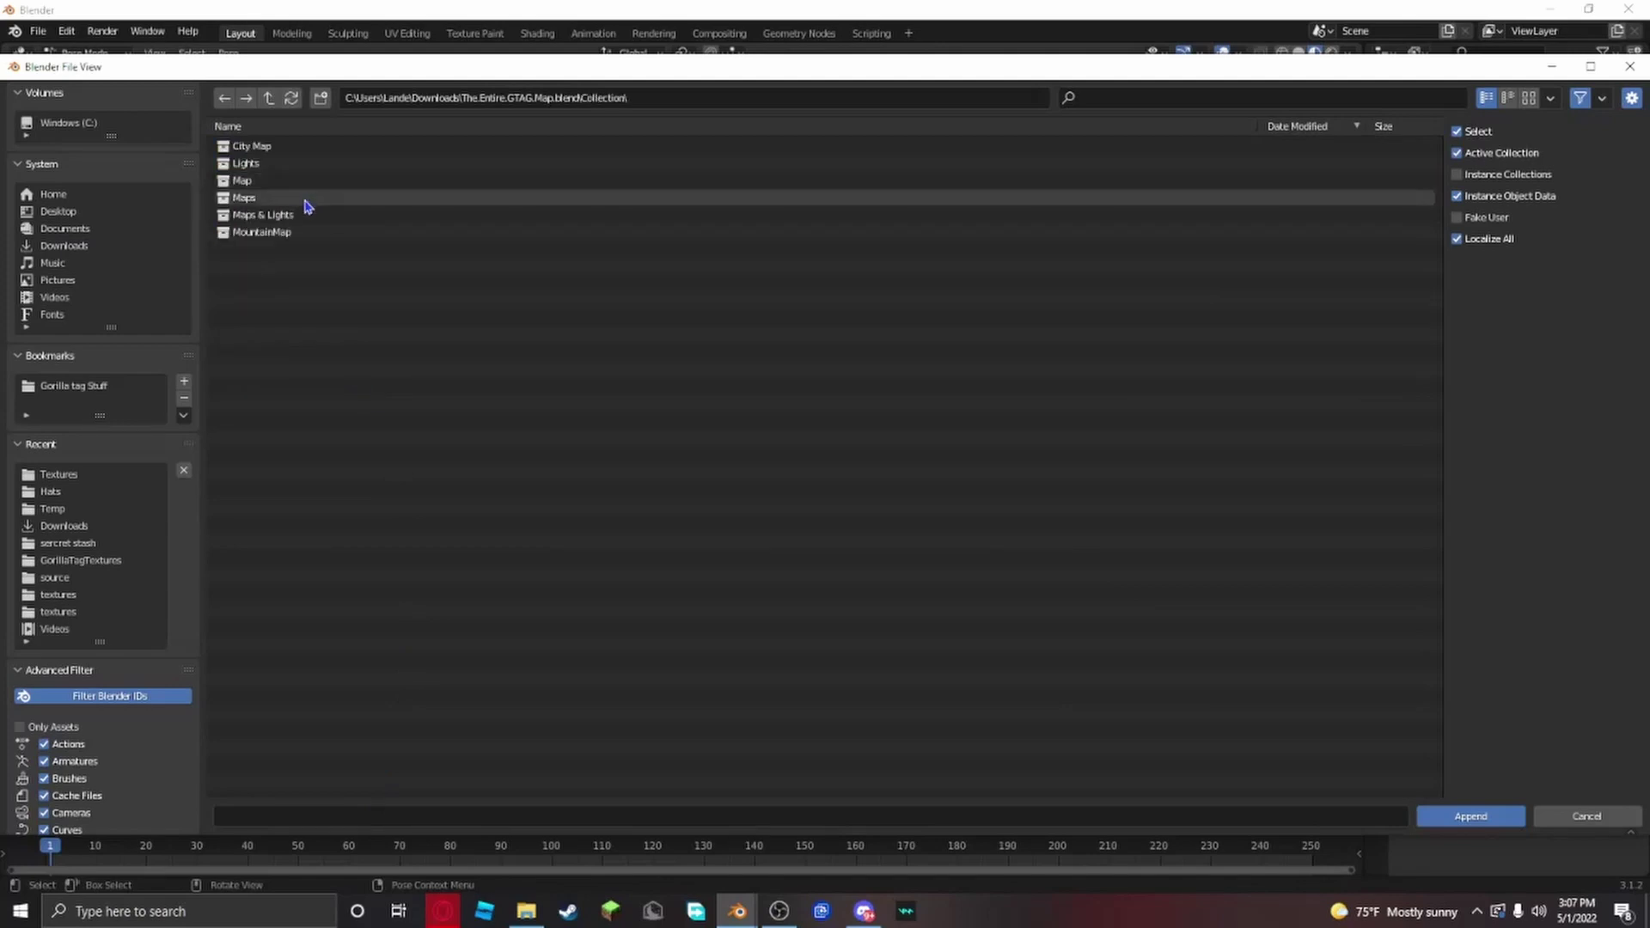
double_click(306, 199)
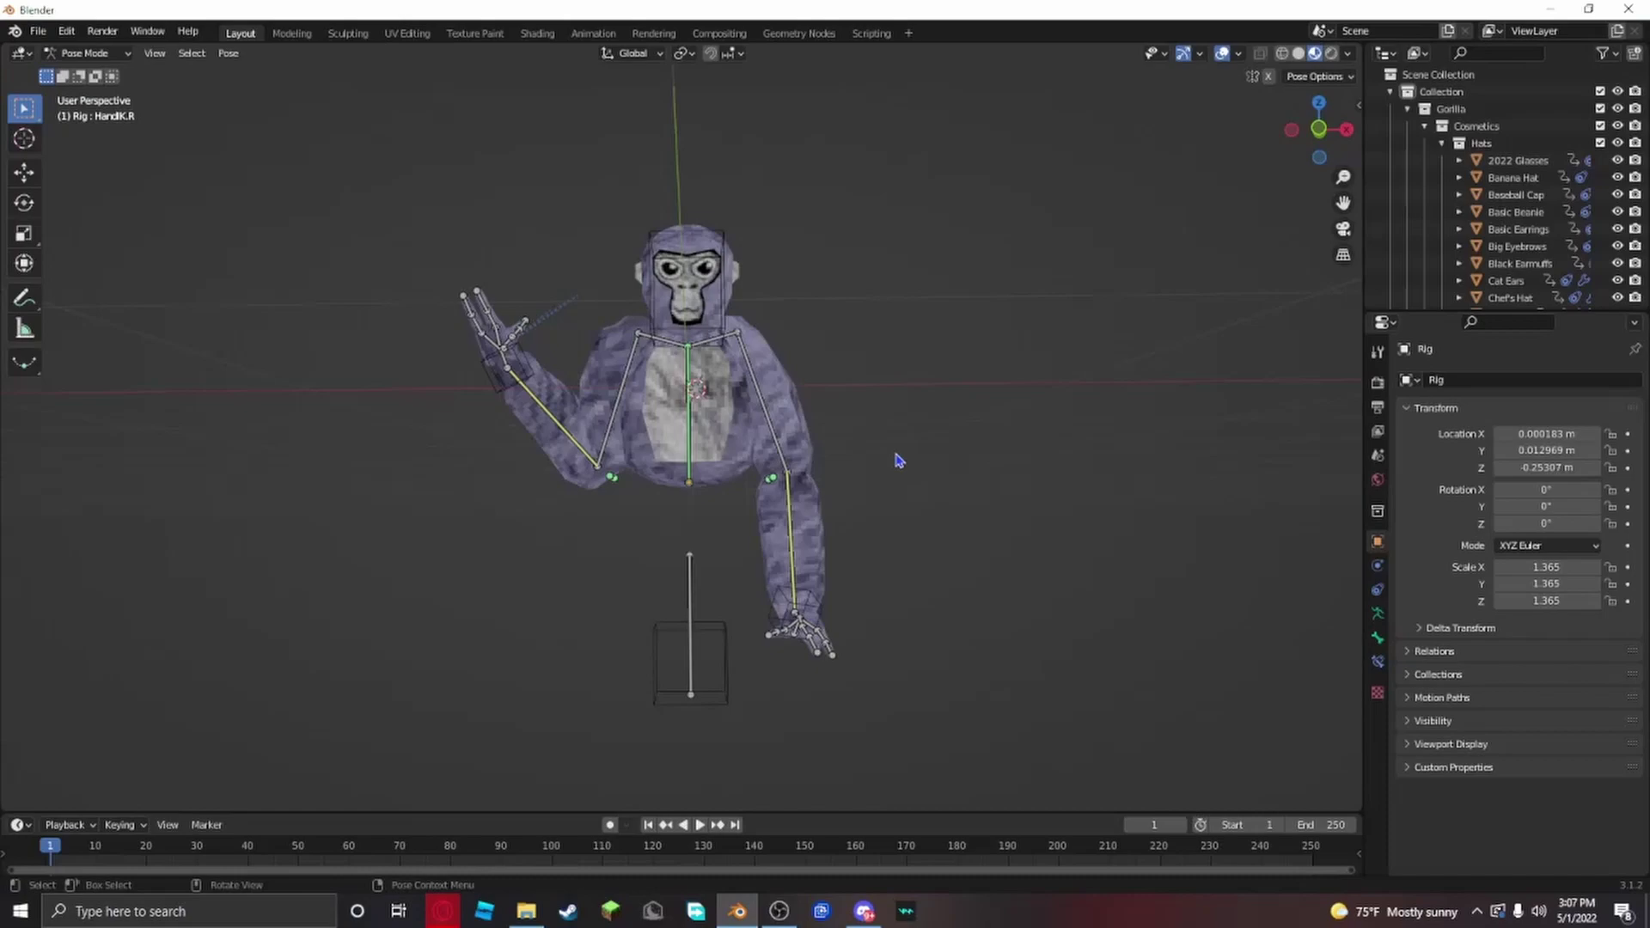
Step: Switch from Pose Mode to Object Mode and select the gorilla's Rig together with the Gorilla_Body mesh
scroll(865, 444, "down", 10)
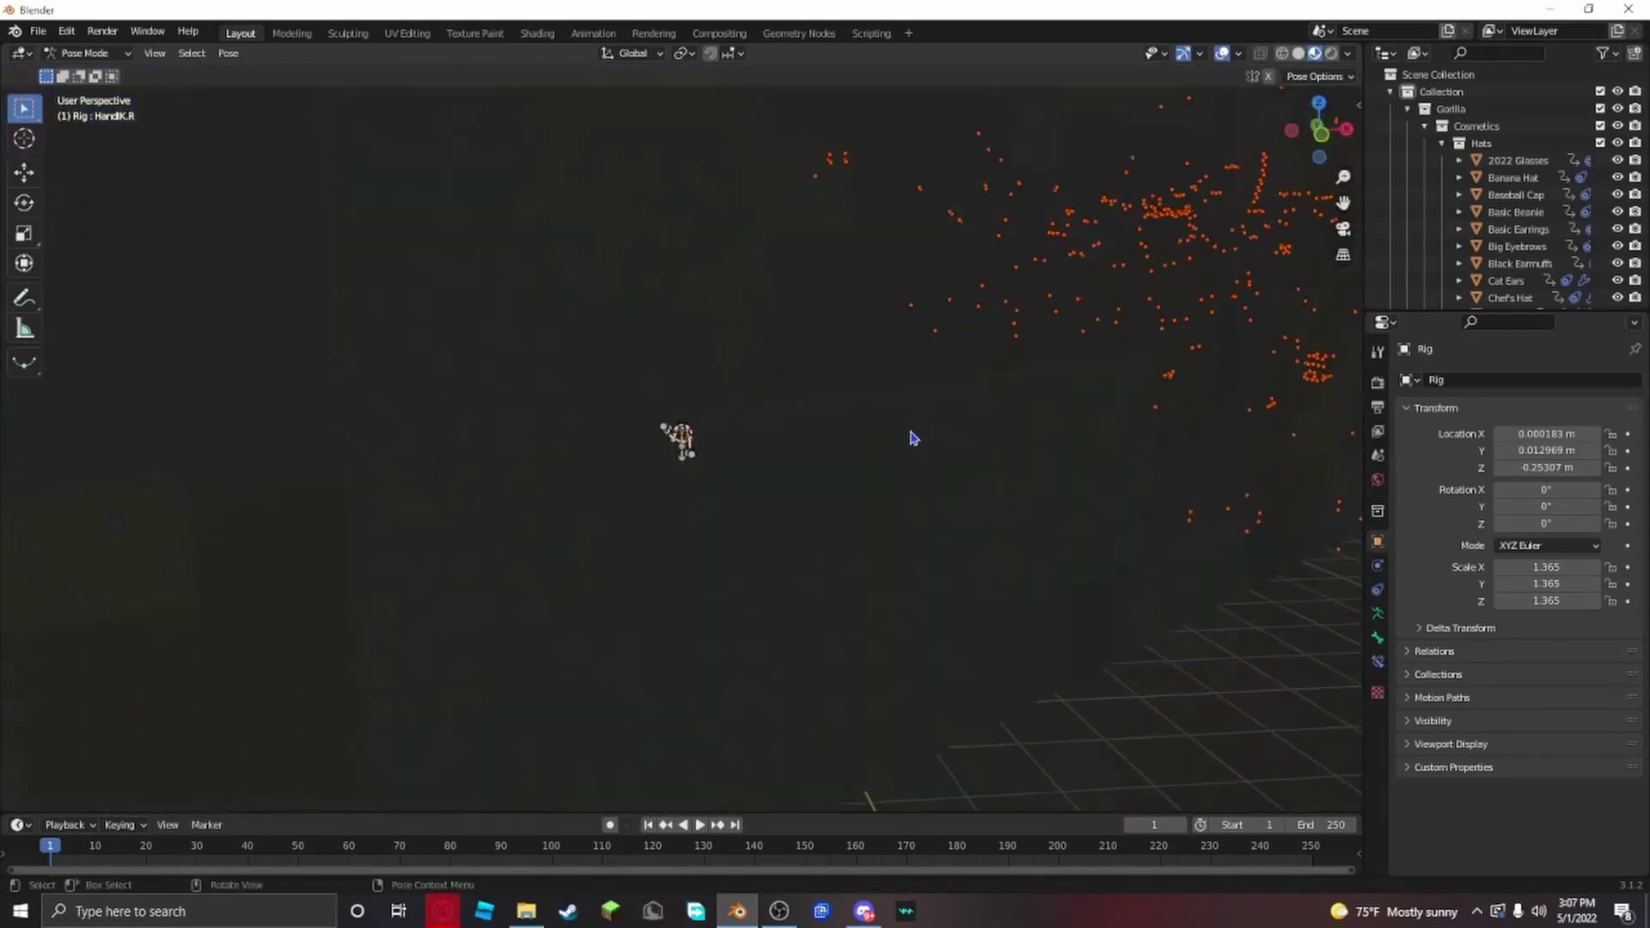
scroll(894, 421, "up", 12)
scroll(520, 397, "down", 2)
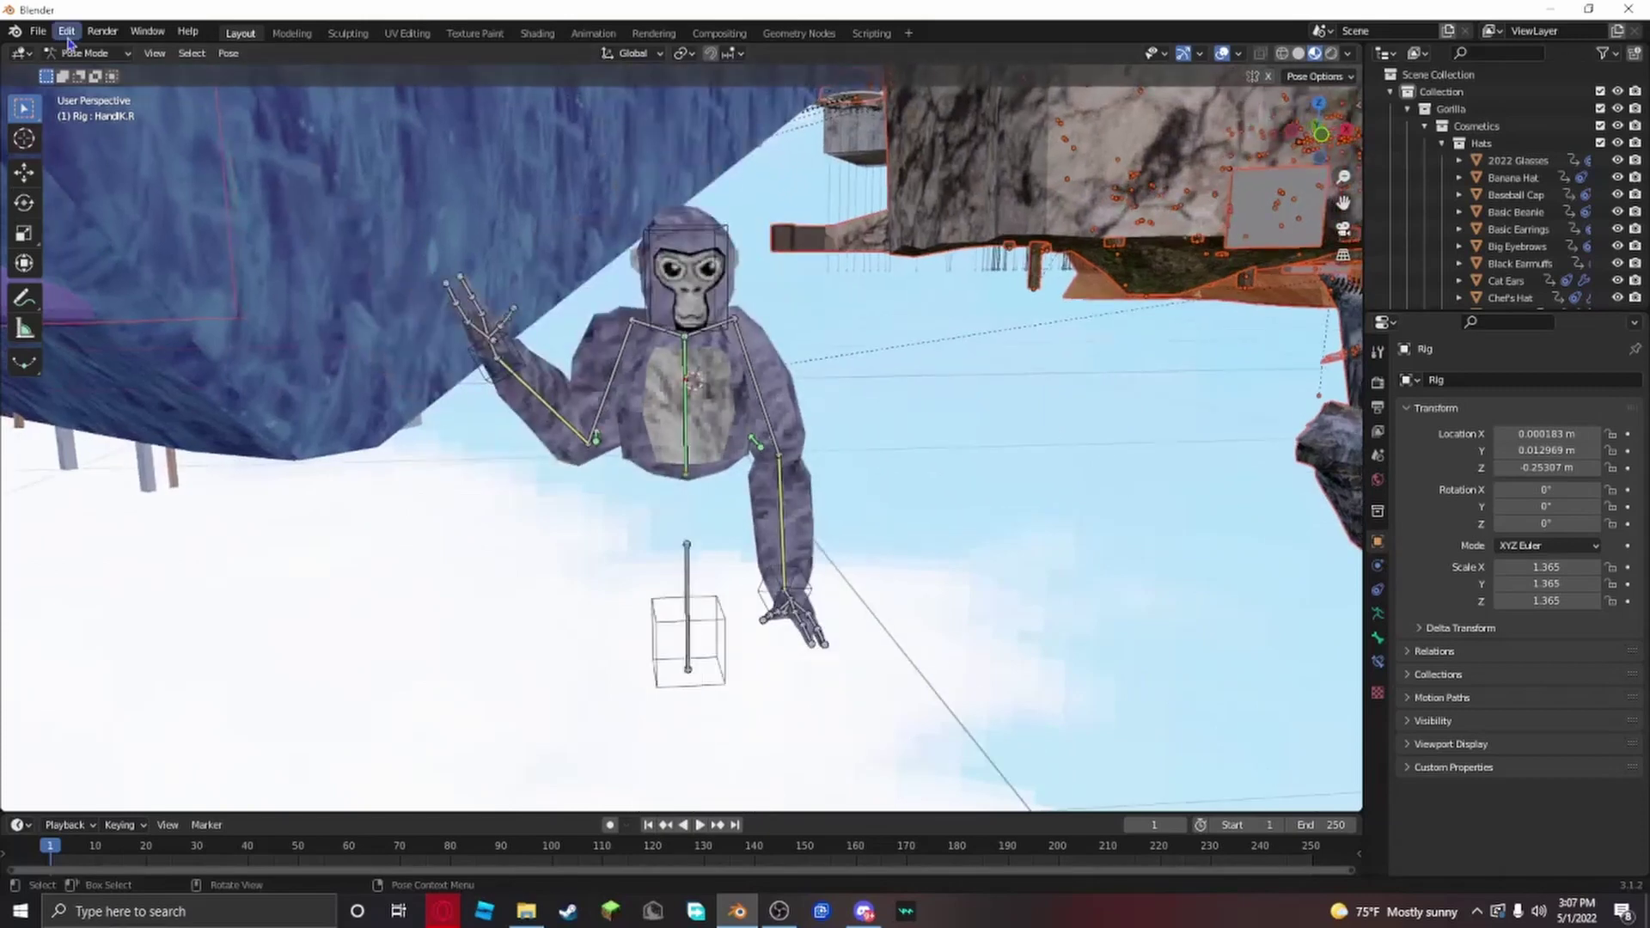
left_click(86, 53)
left_click(114, 76)
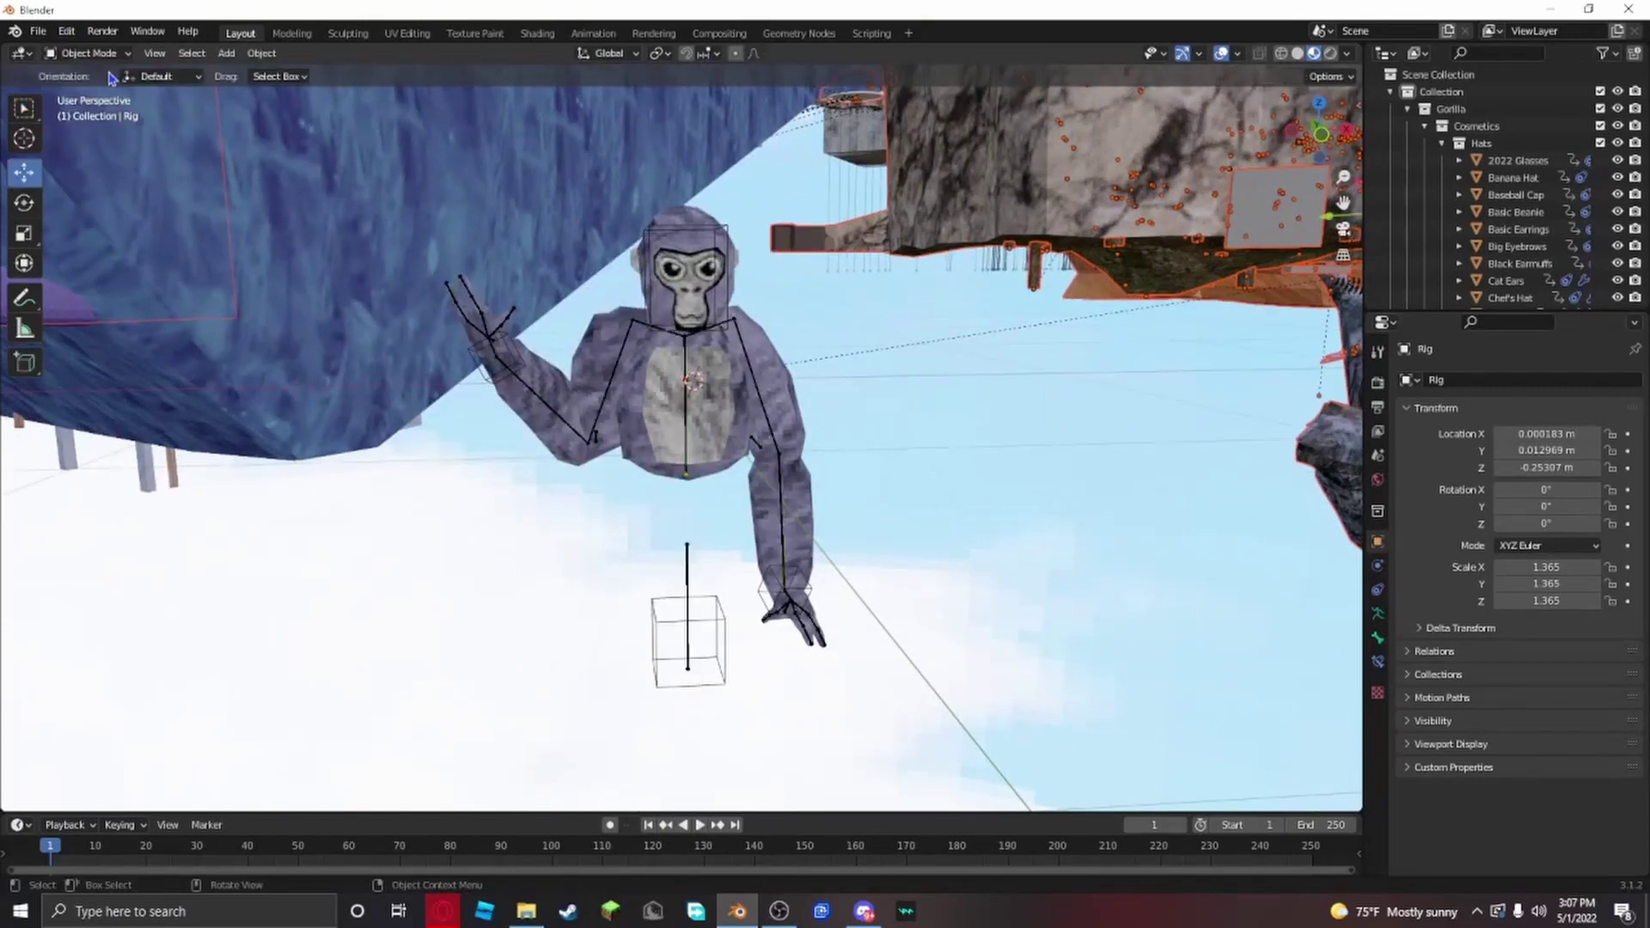
left_click(676, 239)
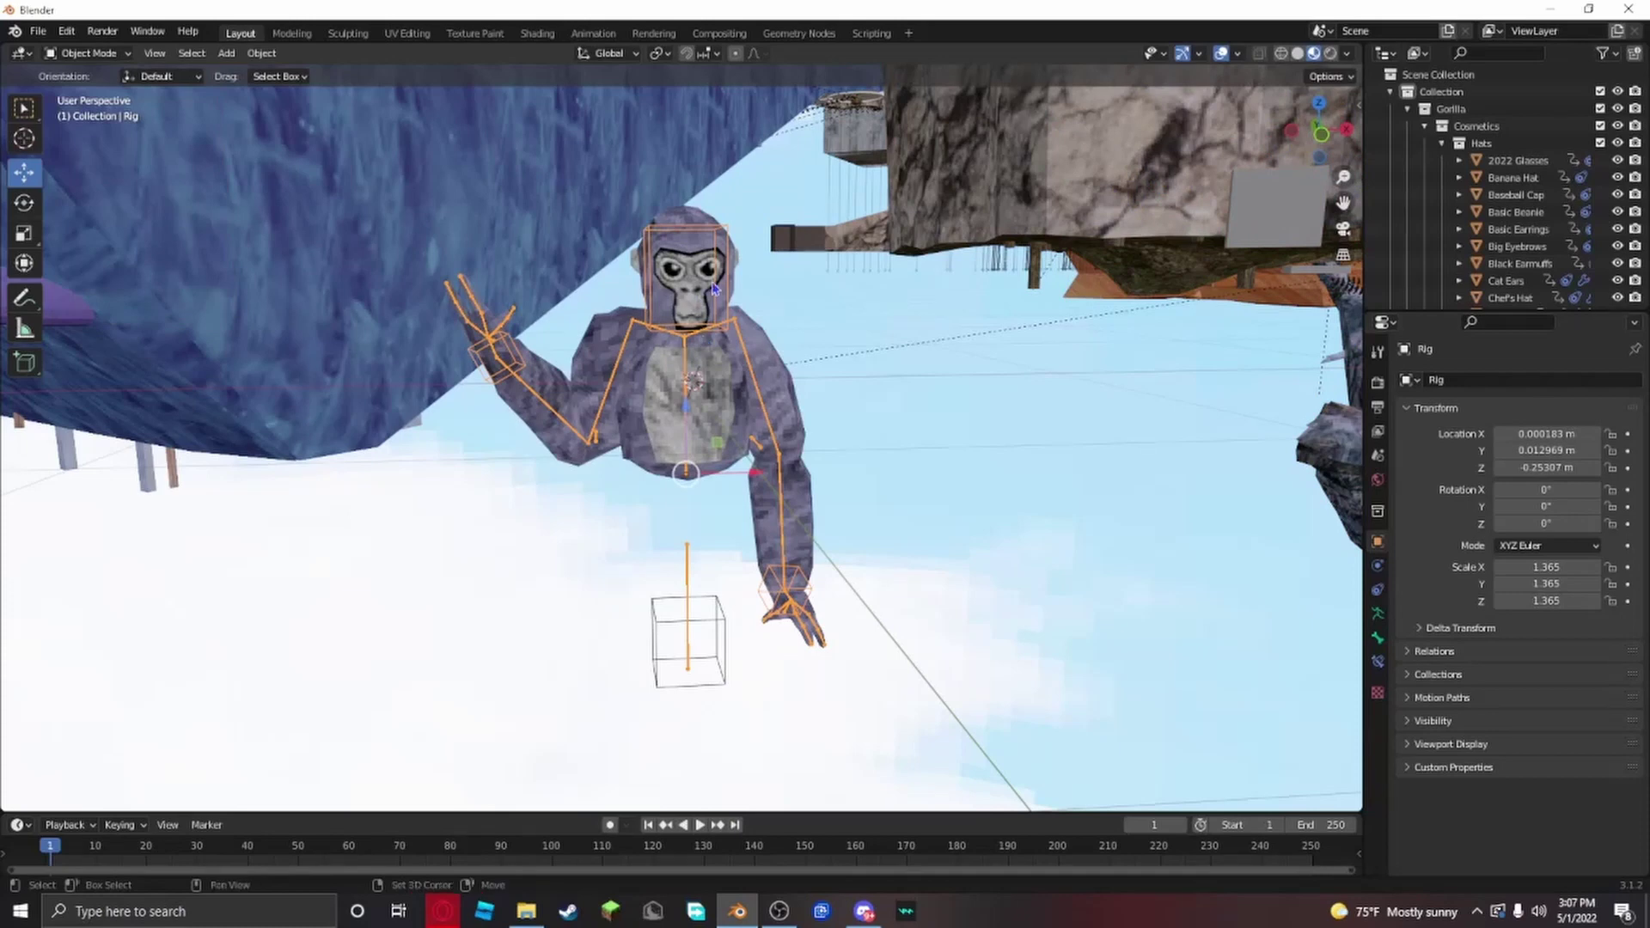
left_click(687, 266)
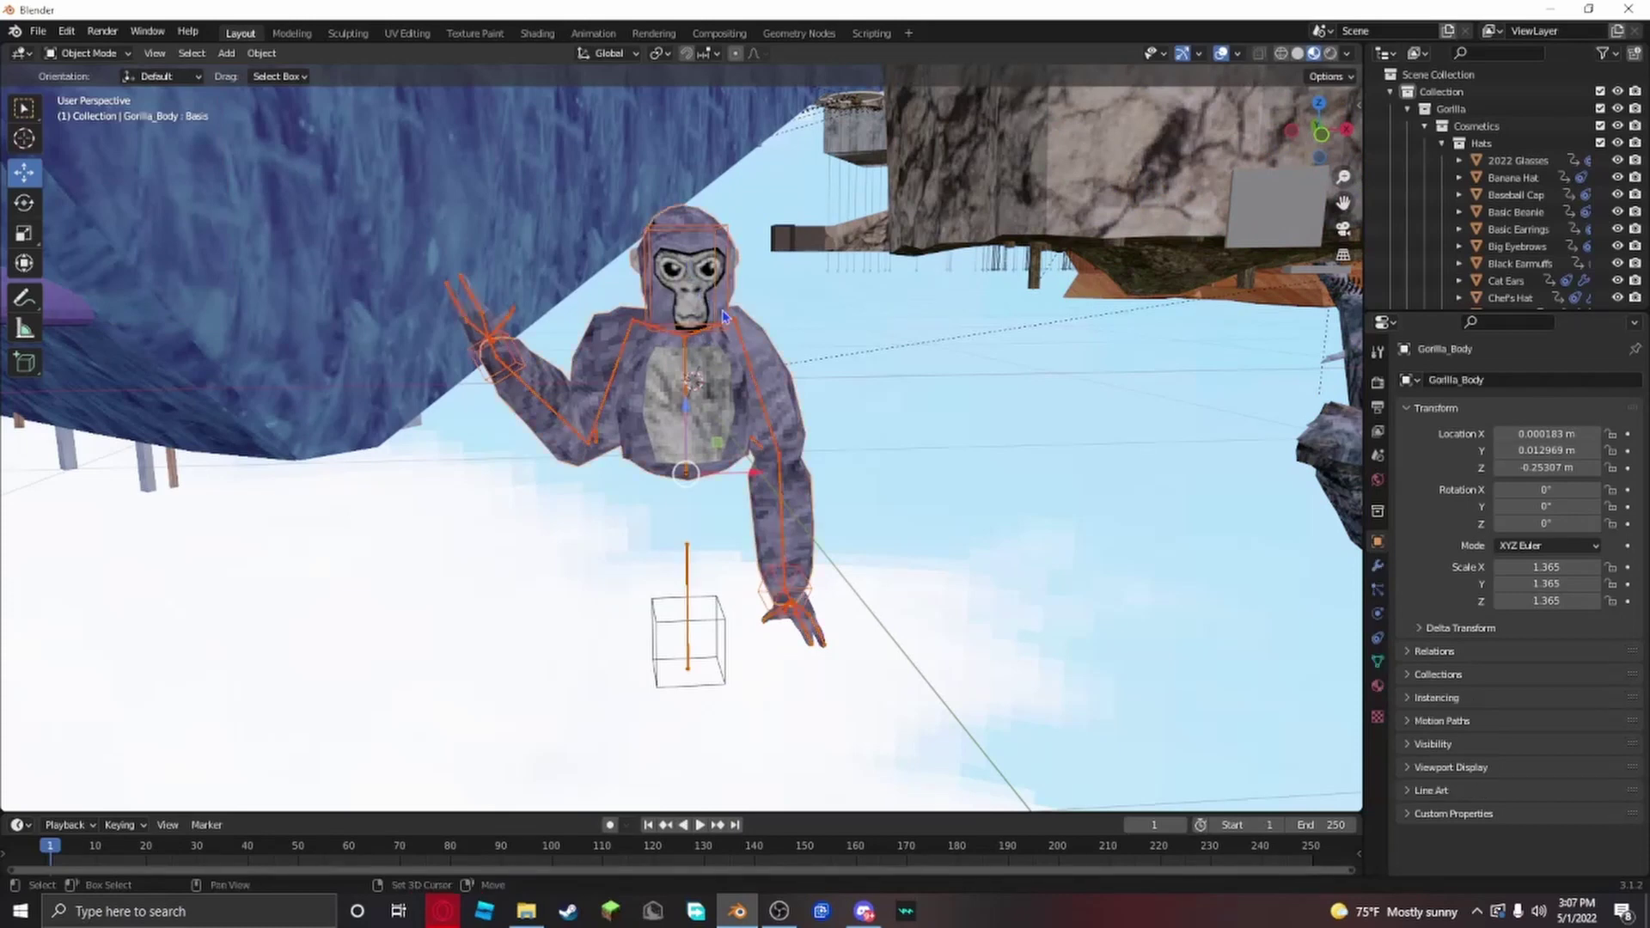
Step: Move the selected gorilla rig and body away from the scene origin toward the rocky cliffs of the map
scroll(761, 356, "down", 3)
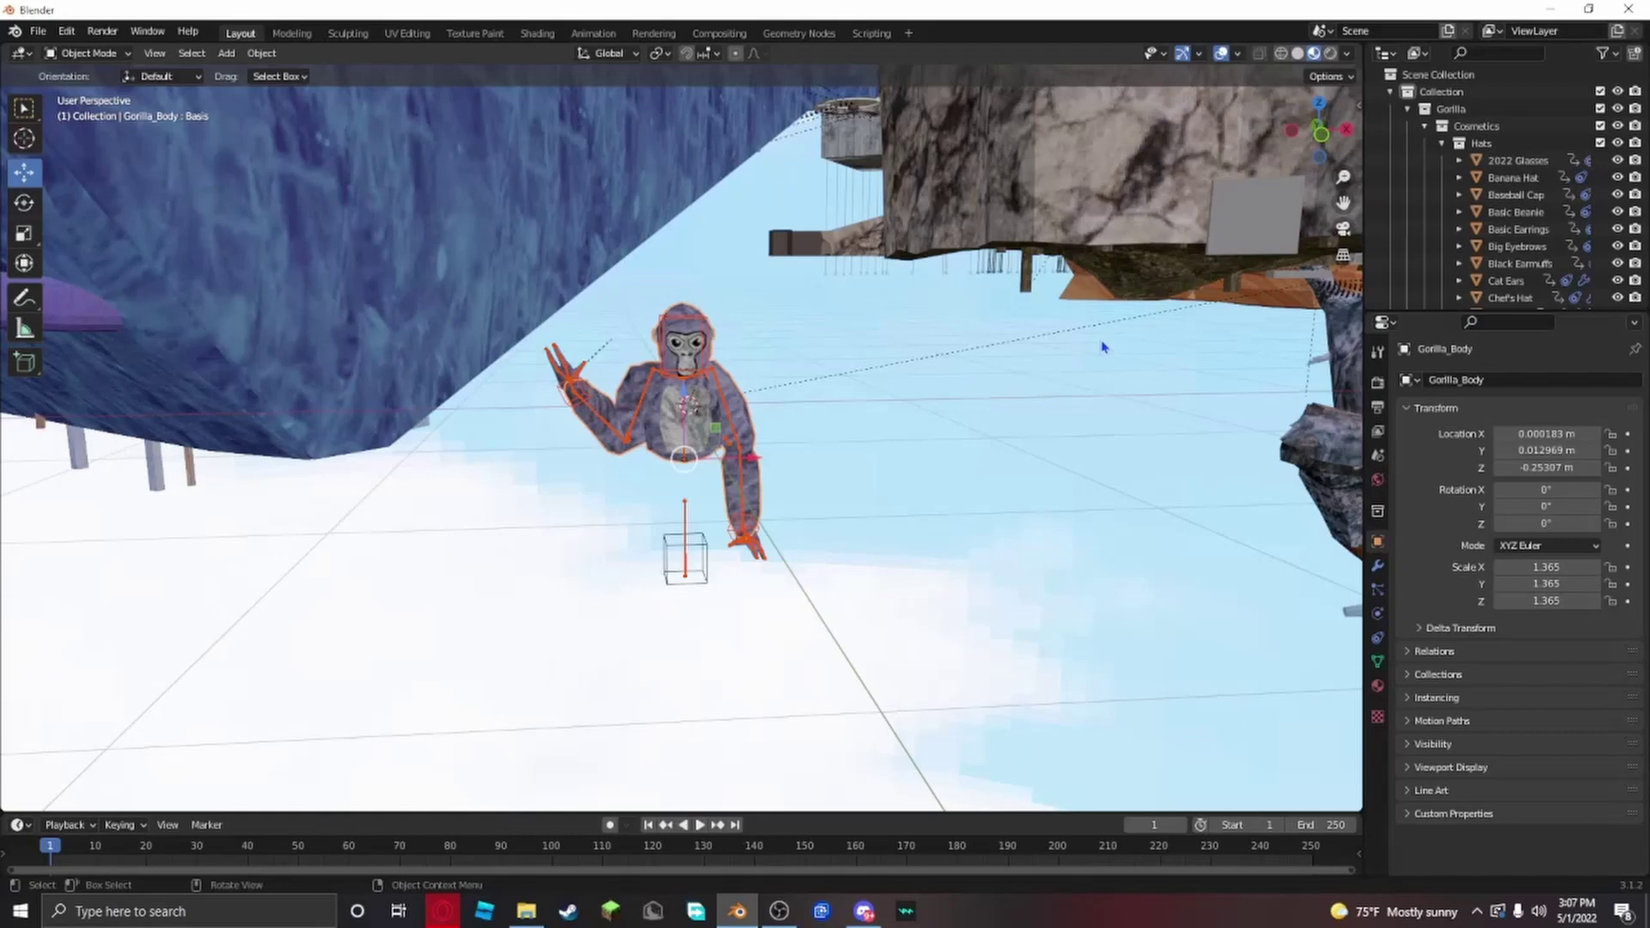
middle_click_drag(1100, 348, 953, 391)
scroll(954, 391, "up", 5)
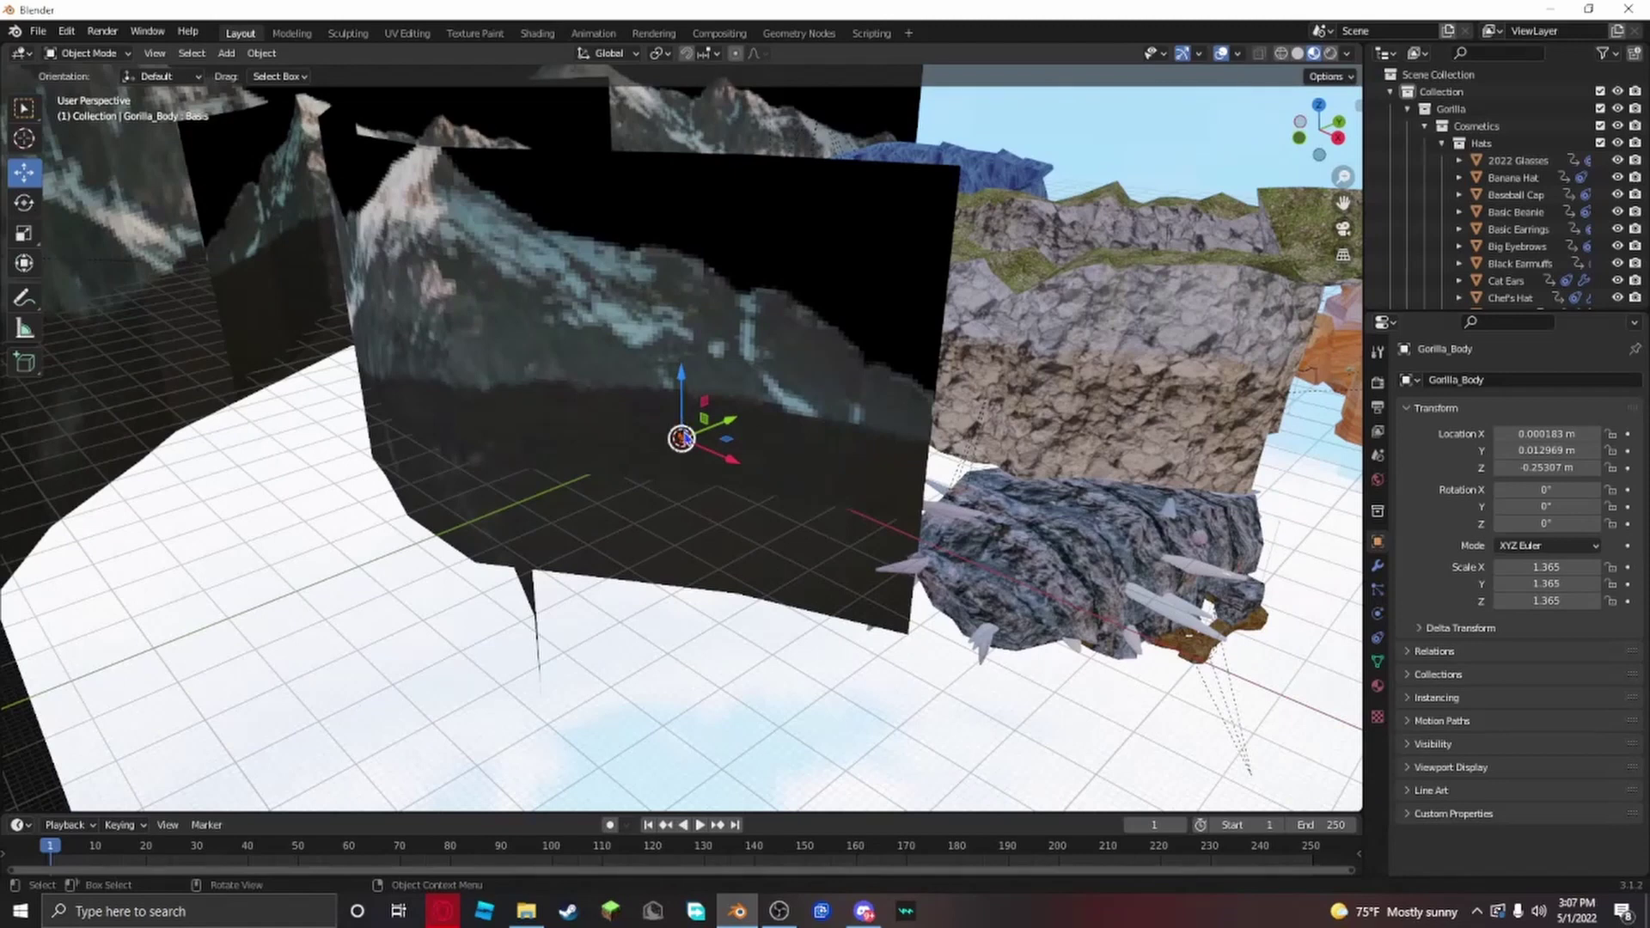
key("g")
left_click_drag(682, 436, 1036, 342)
scroll(674, 337, "up", 10)
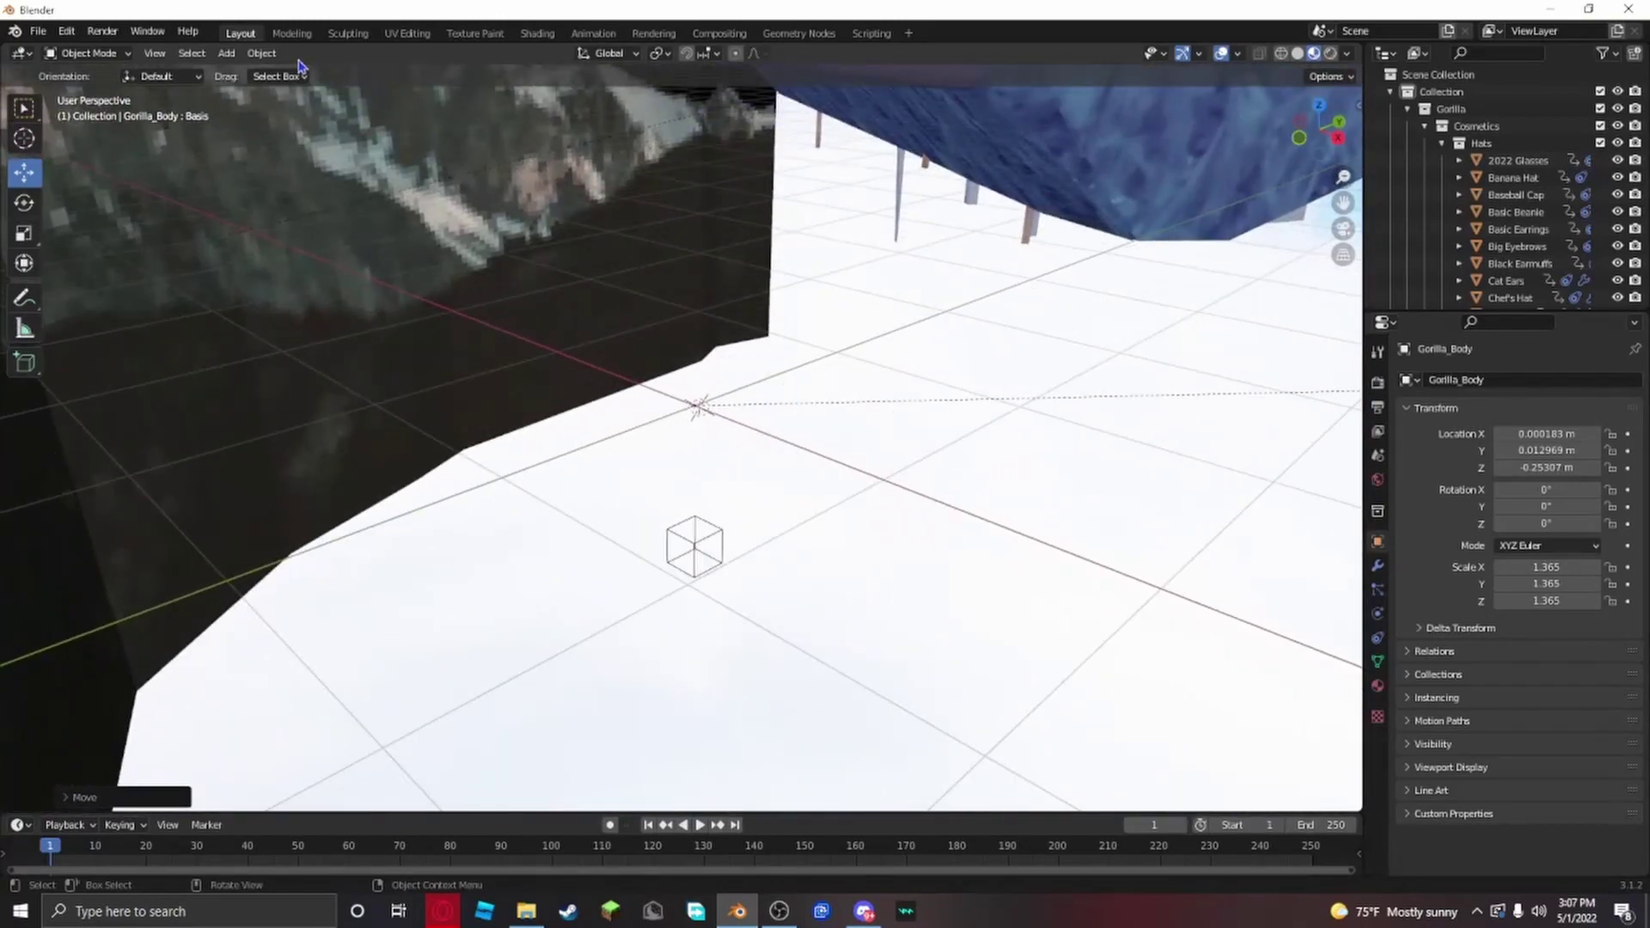
Step: Use Walk Navigation to reach the forest treehouses and move the selected gorilla onto the wooden plank bridge
left_click(155, 53)
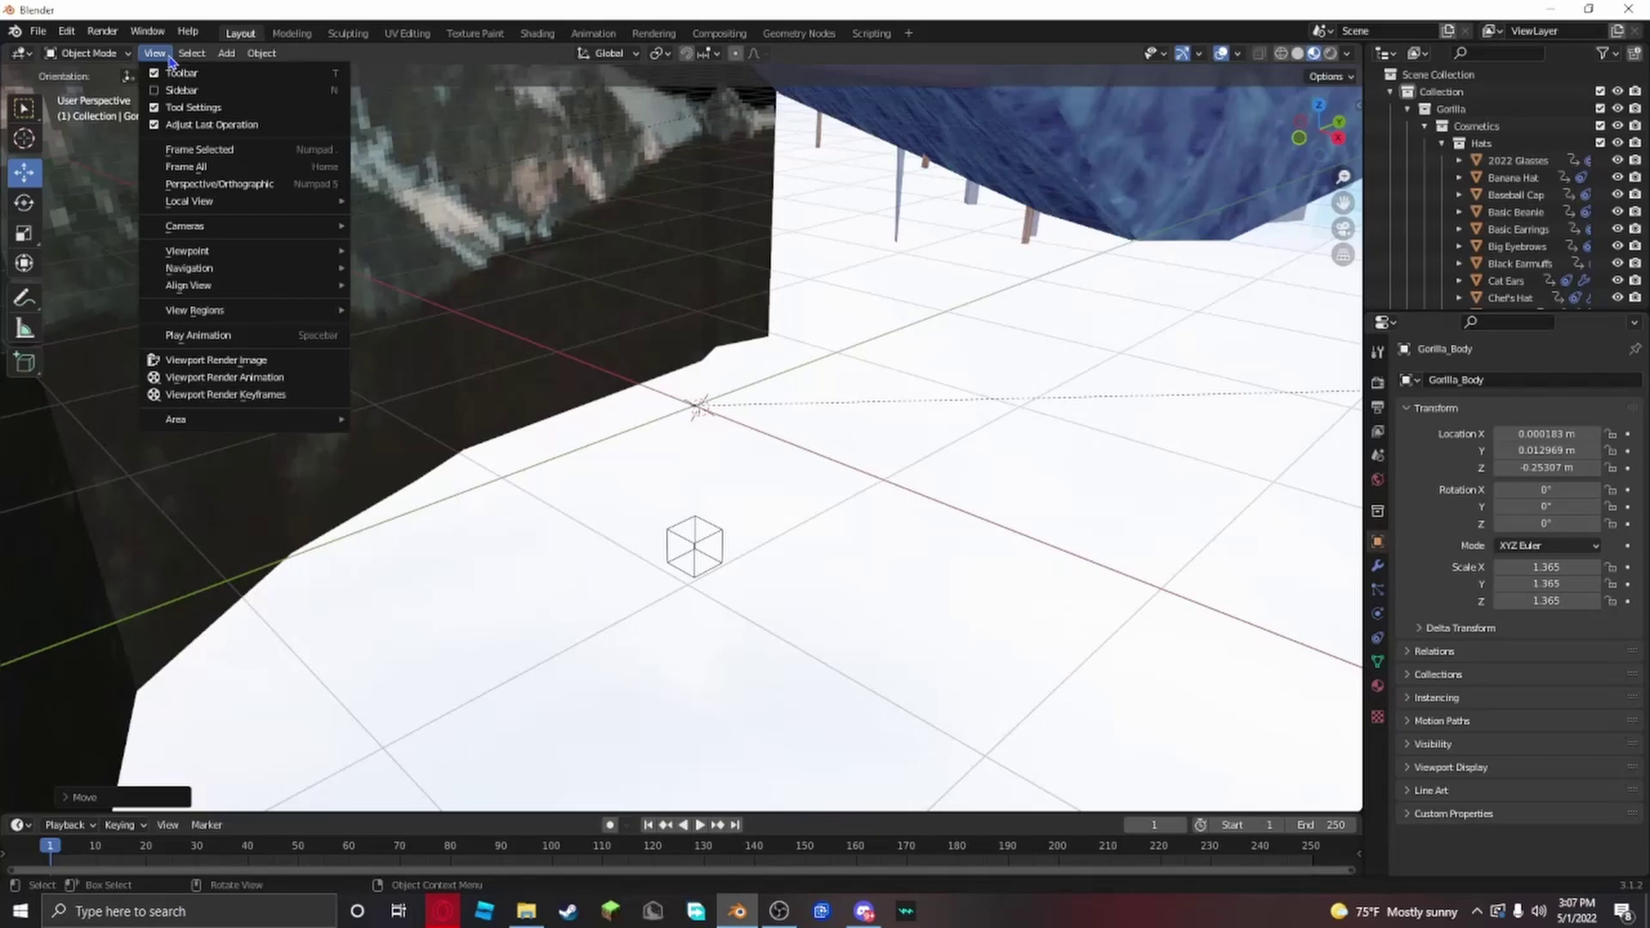
mouse_move(194, 272)
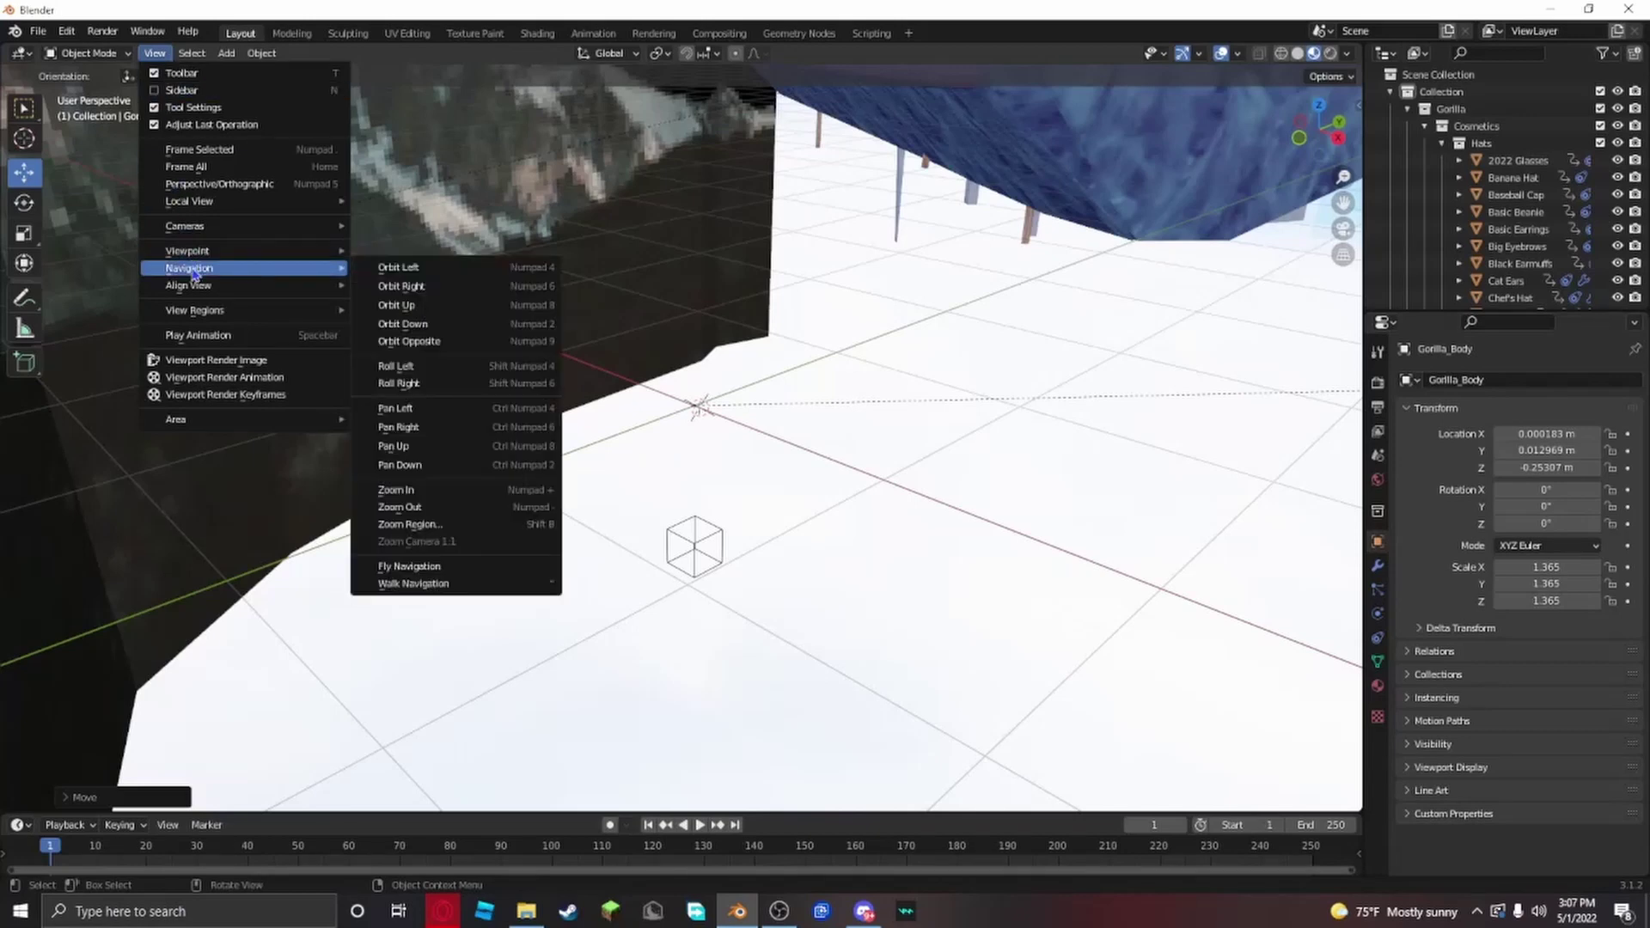
left_click(419, 585)
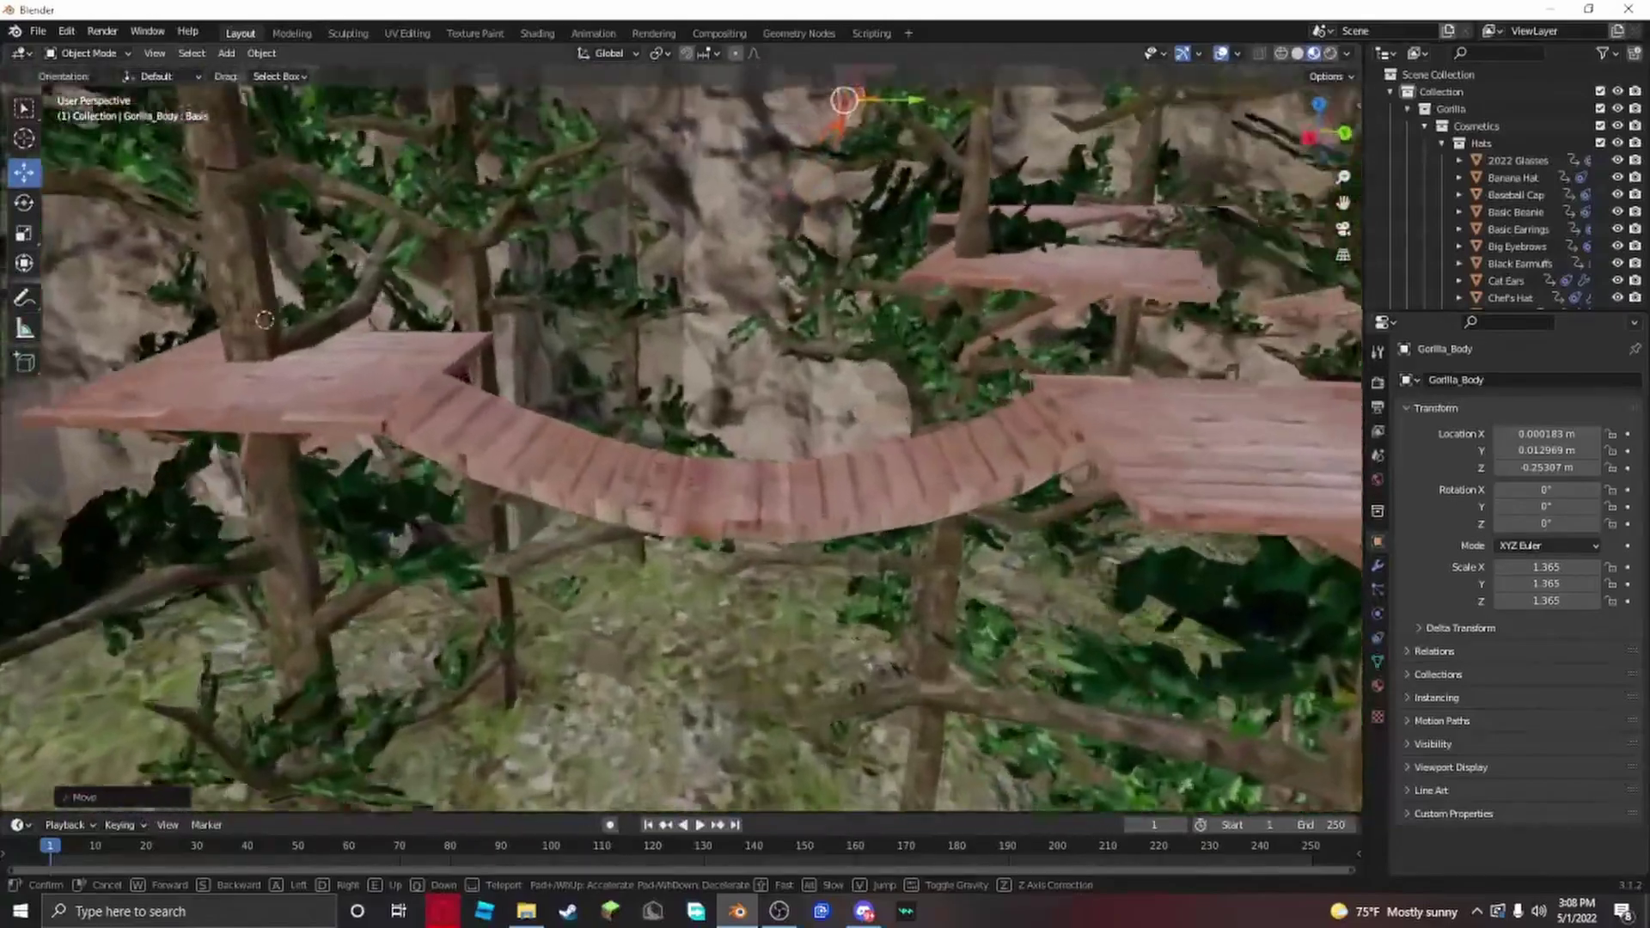
key("w")
key("a")
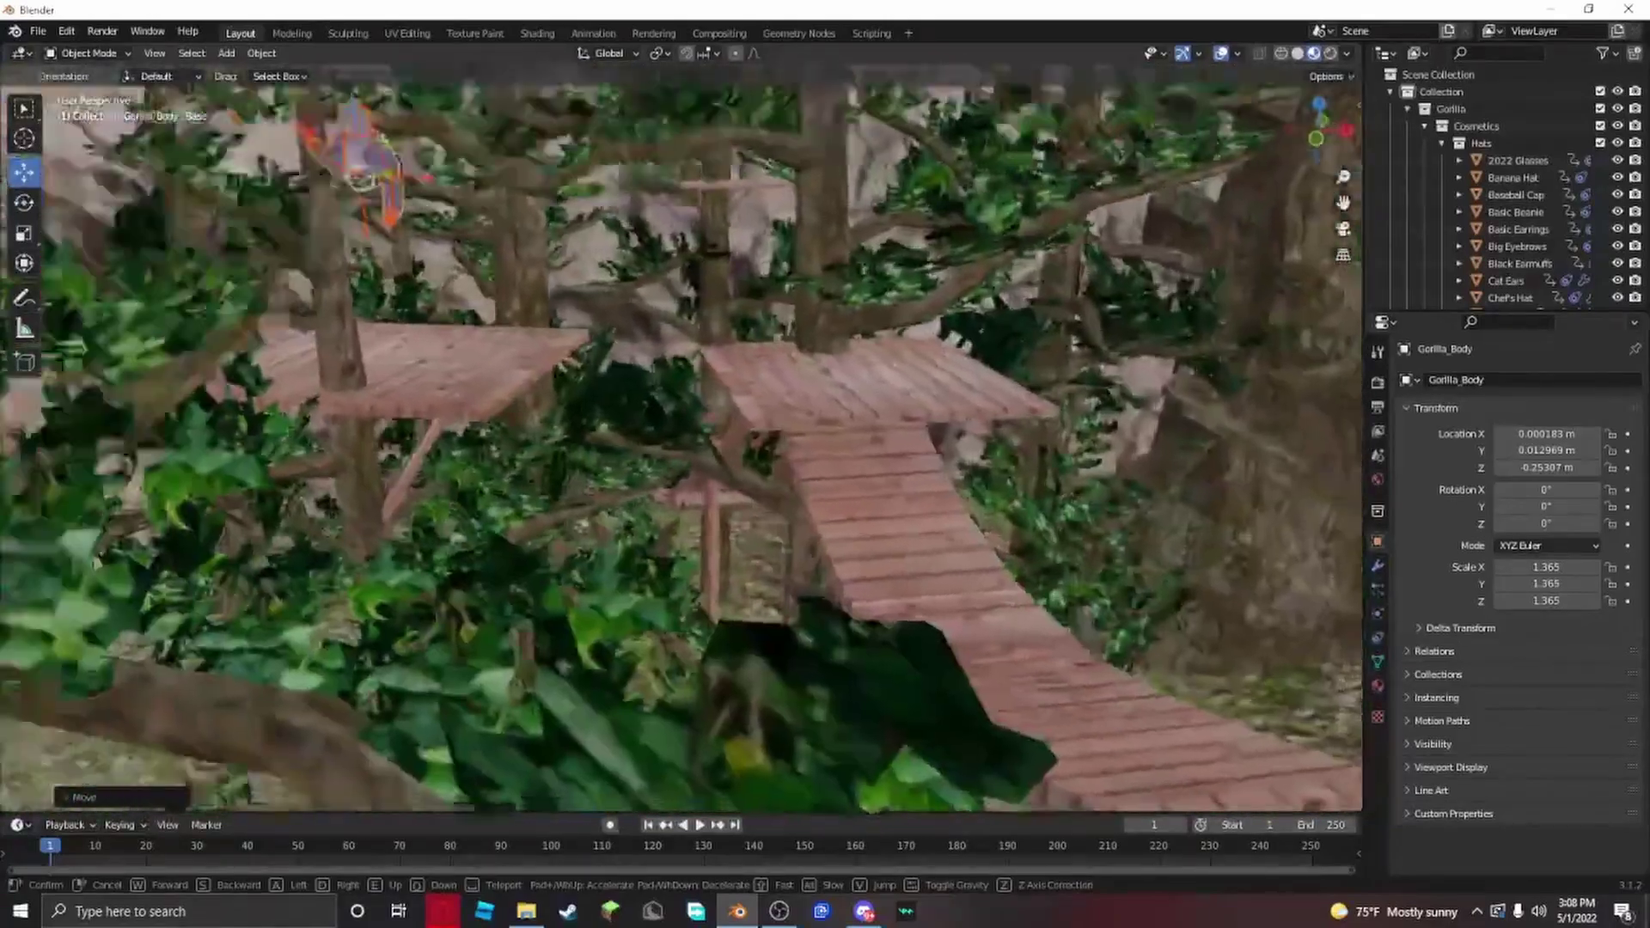
left_click(682, 436)
key("g")
left_click(1288, 188)
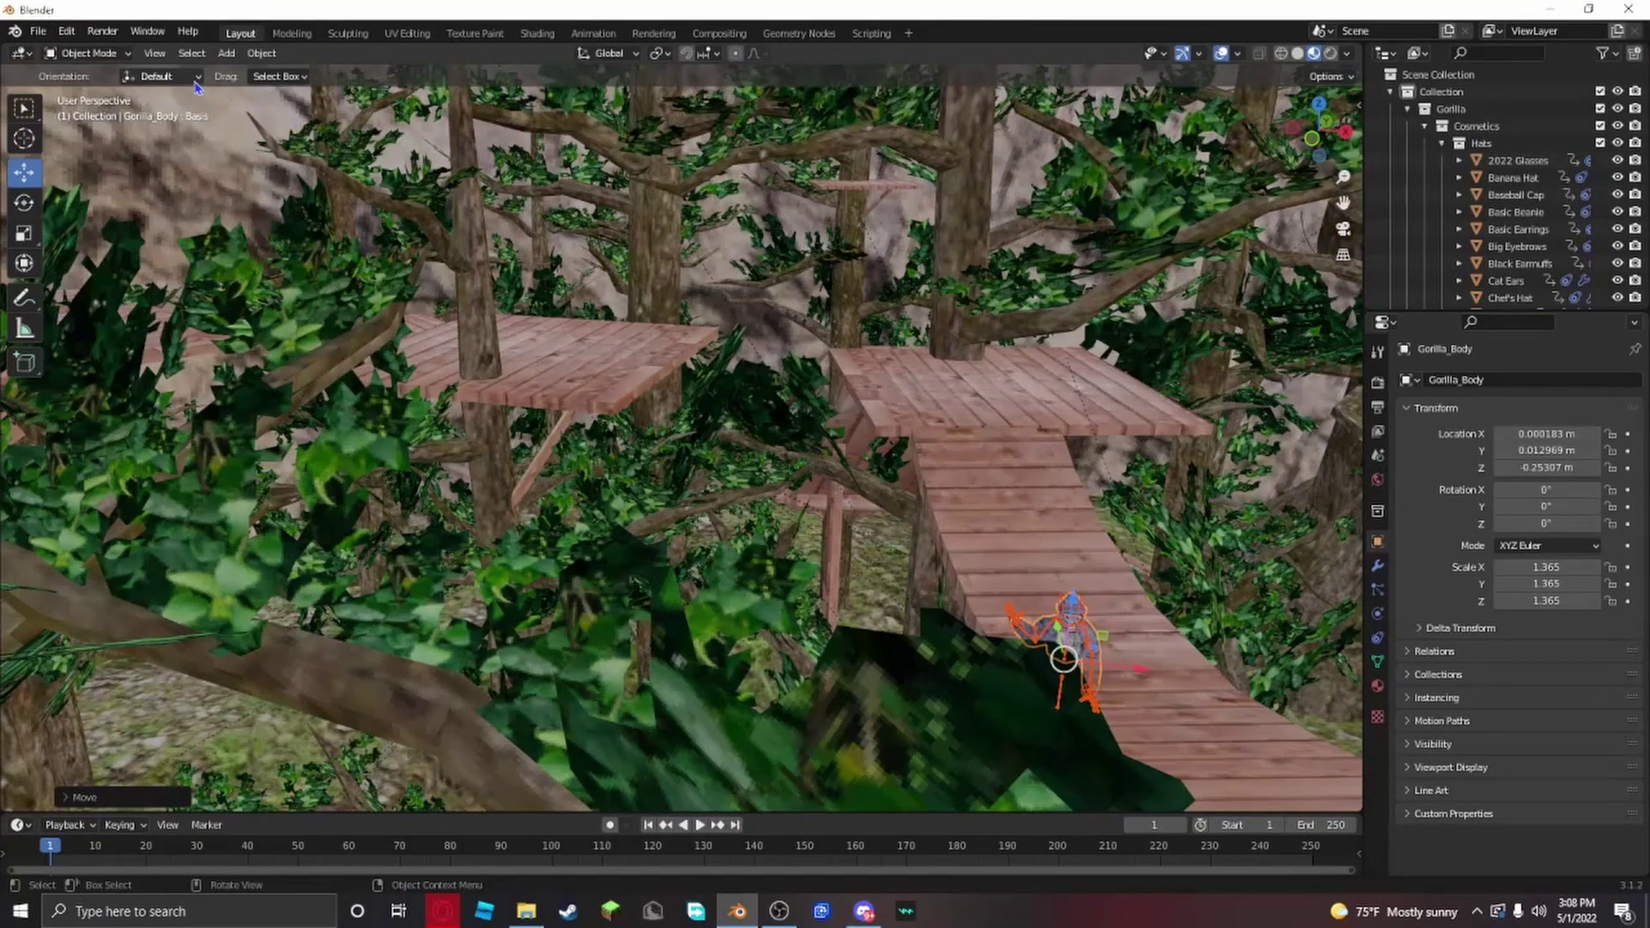
Step: Use Walk Navigation to travel along the plank bridge and inspect the gorilla's placement from close up
left_click(155, 53)
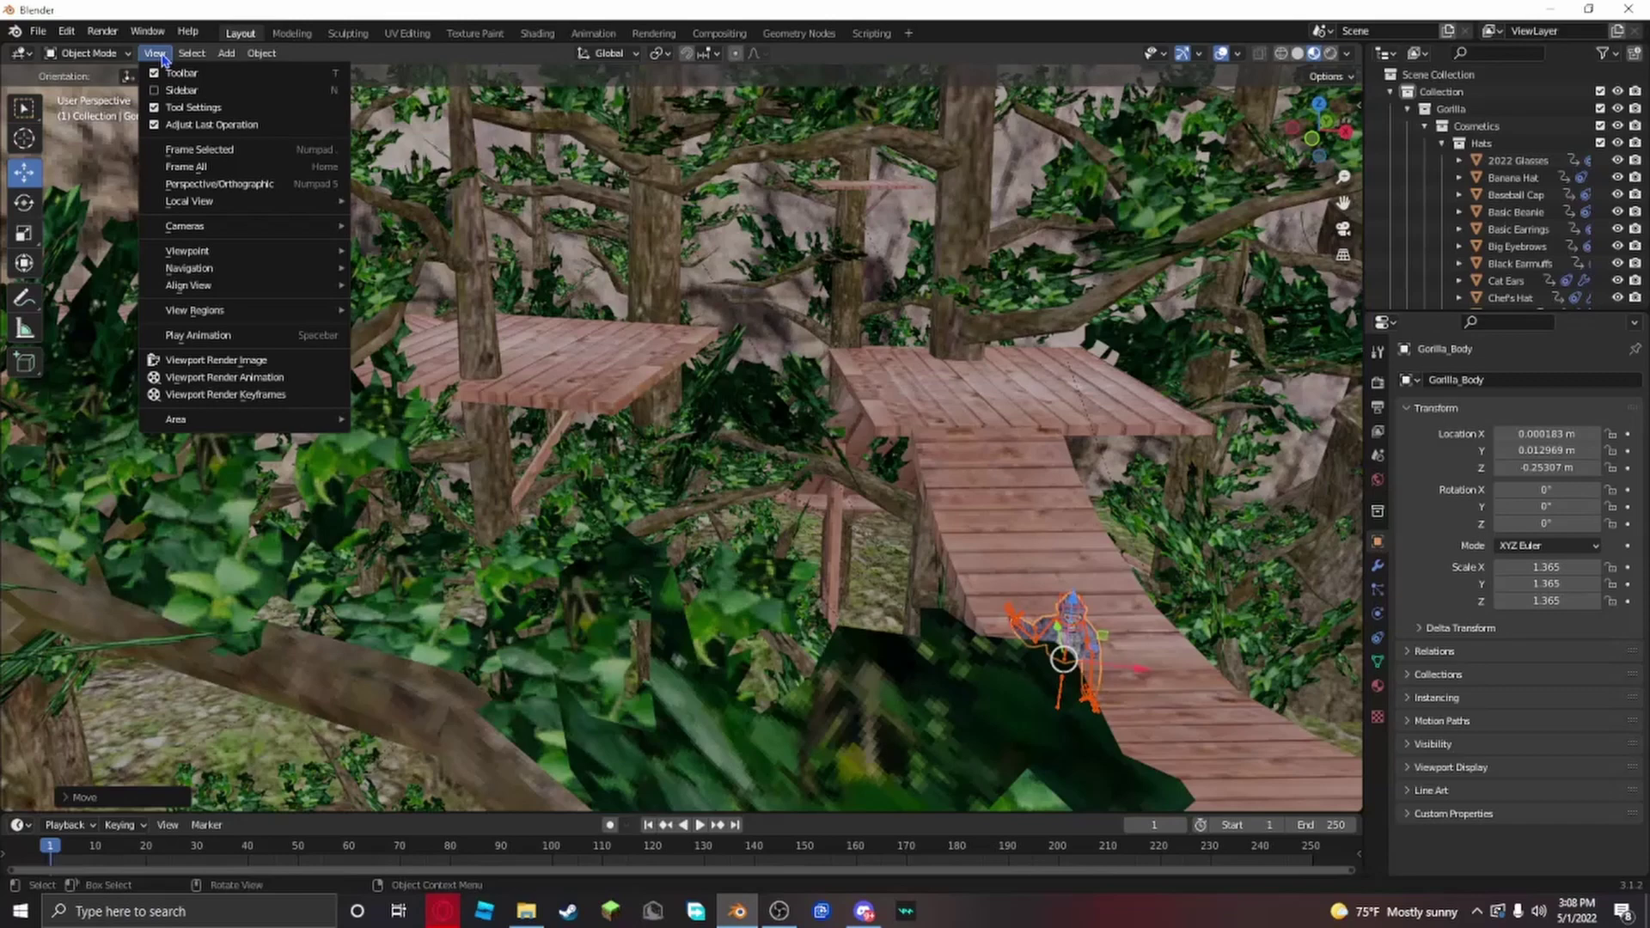
mouse_move(225, 272)
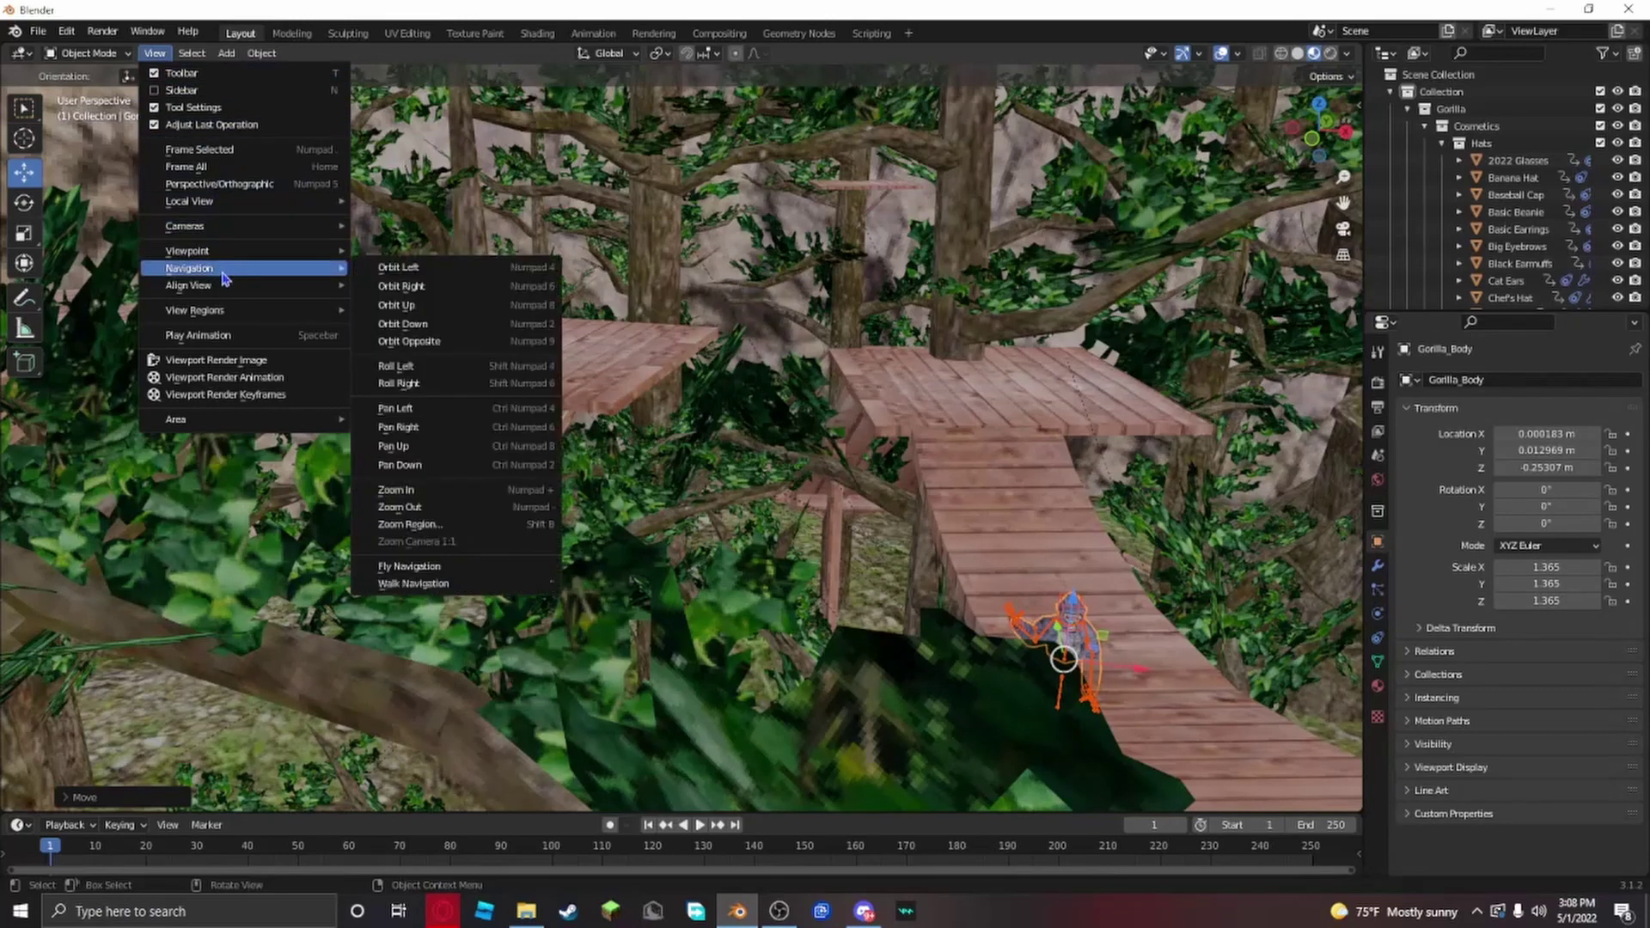
right_click(458, 586)
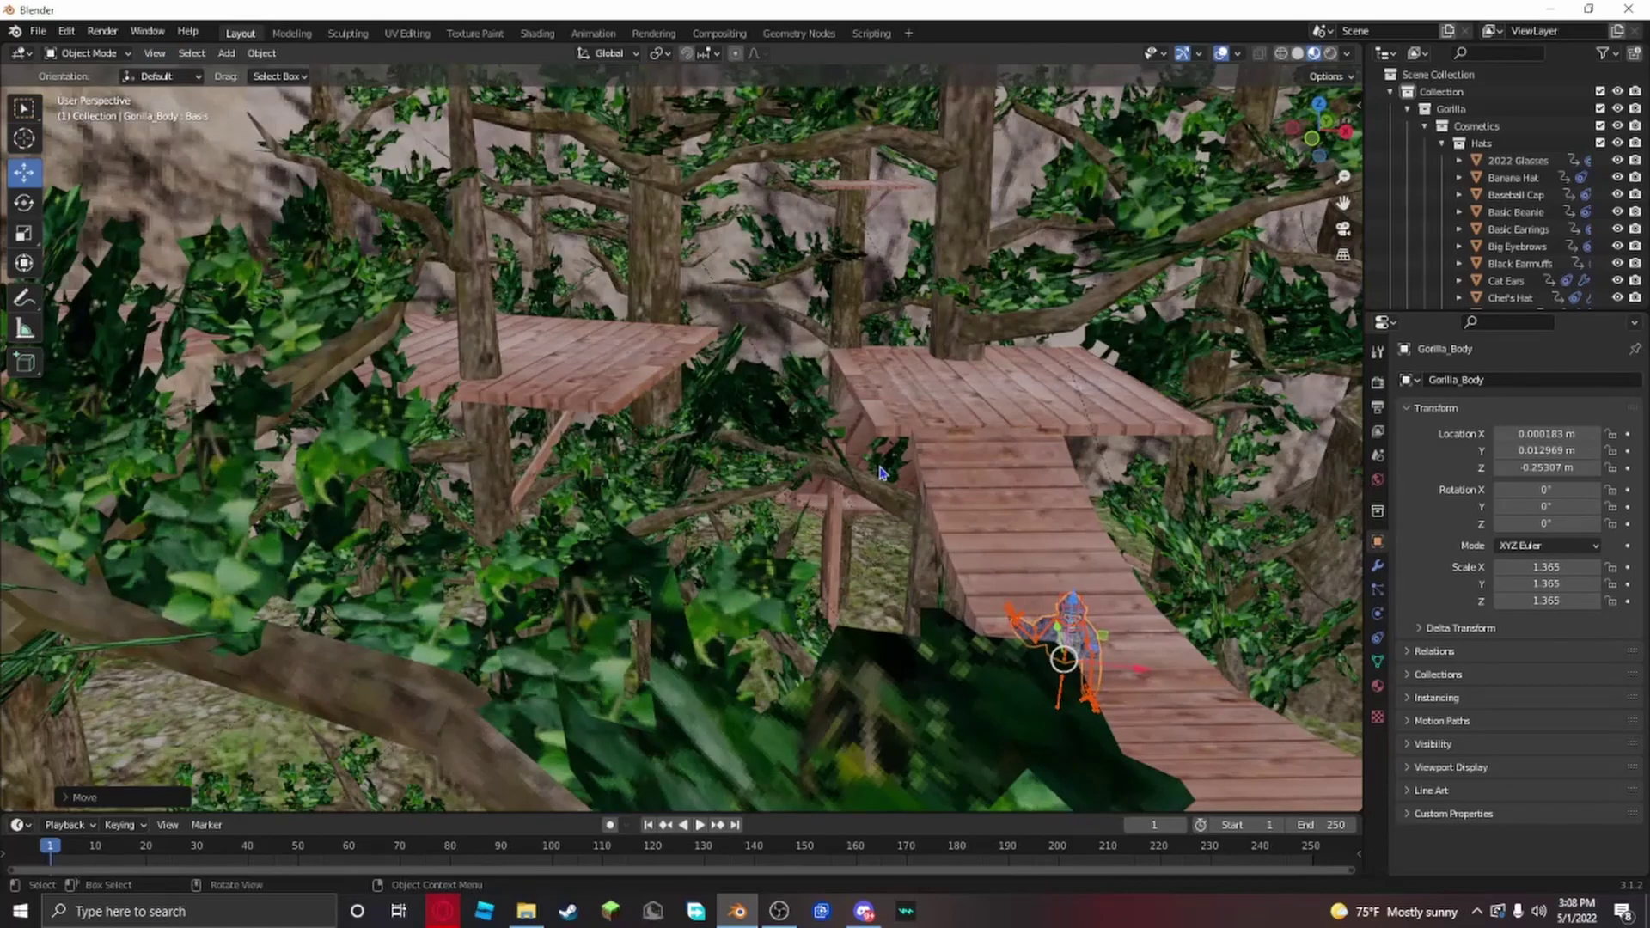
key("shift+grave")
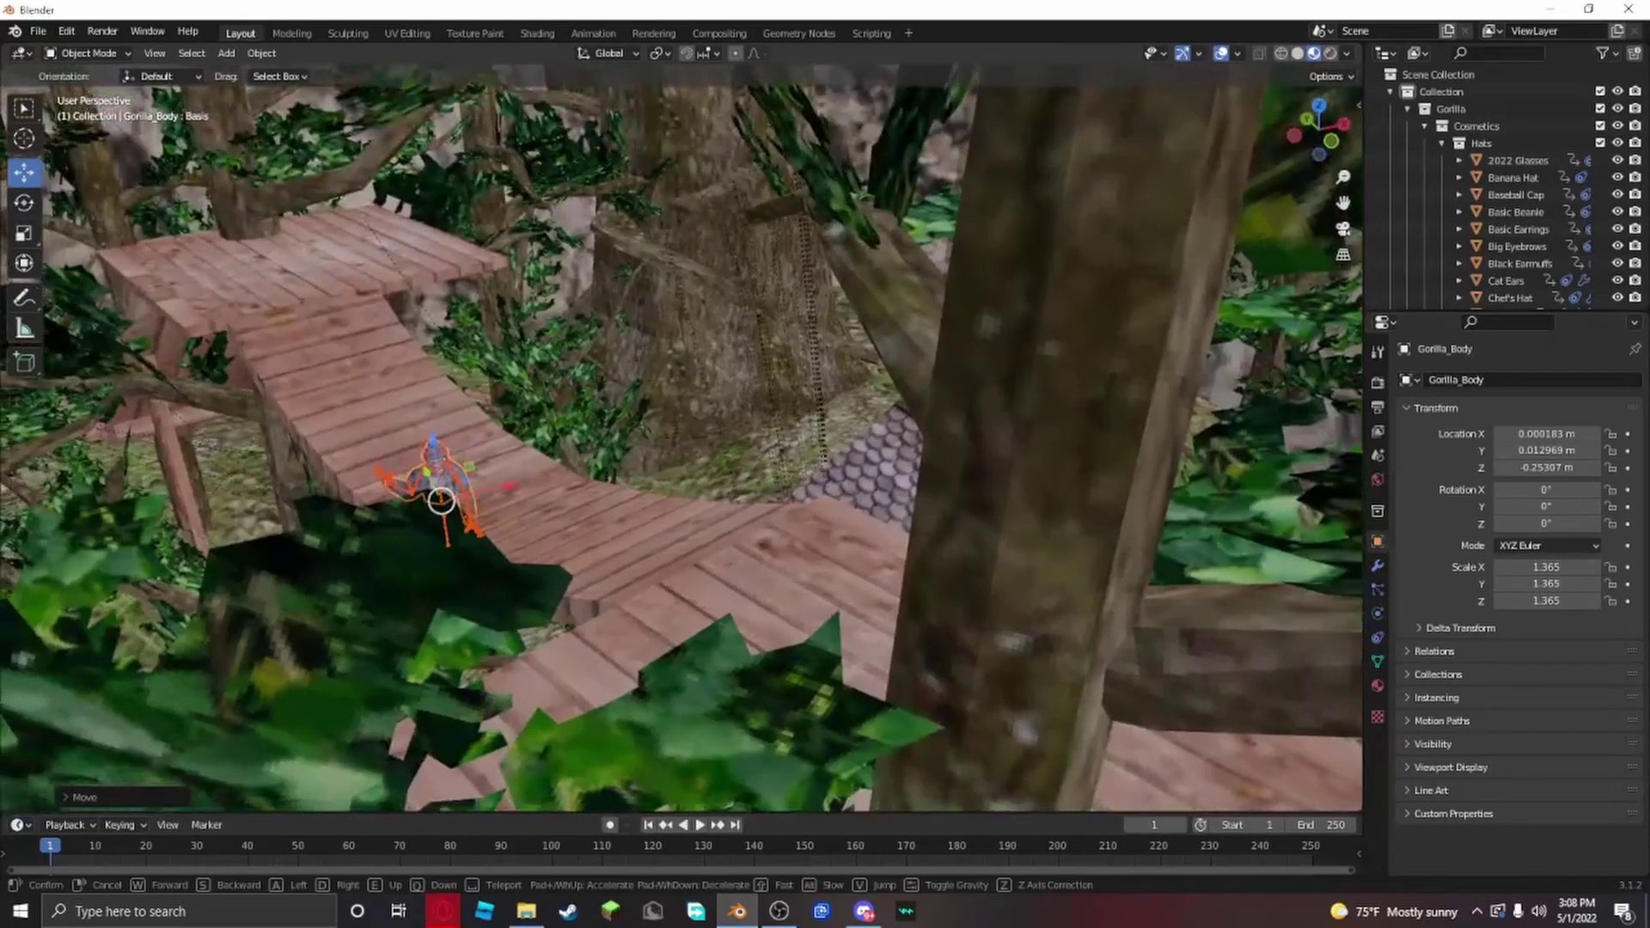
key("w")
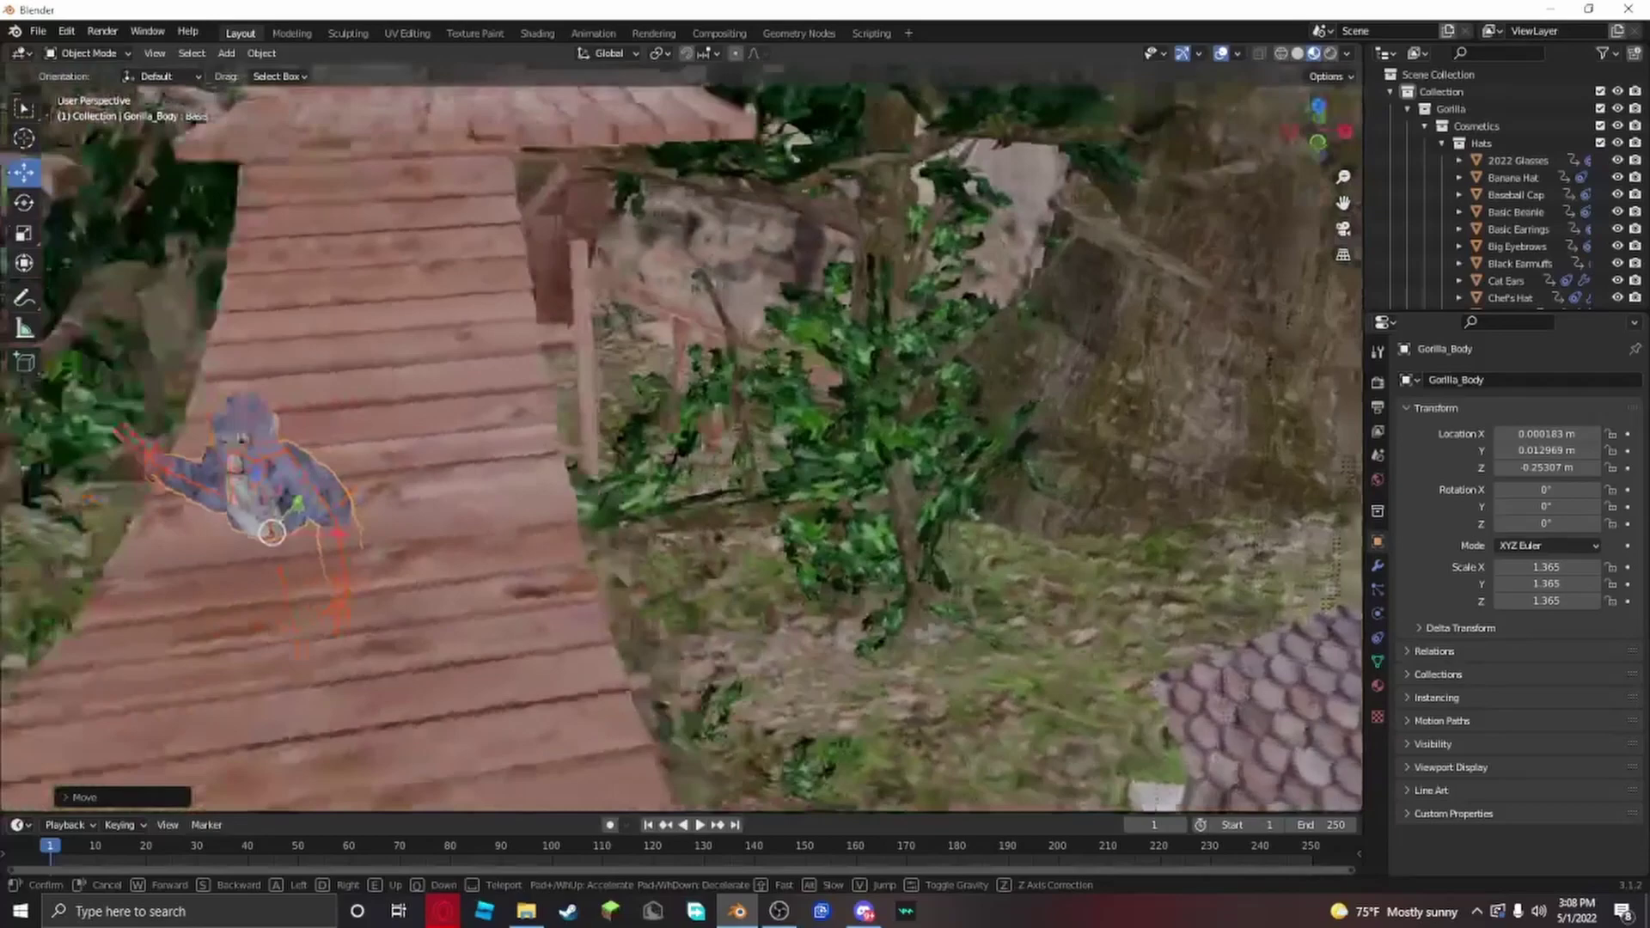
key("d")
key("w")
key("d")
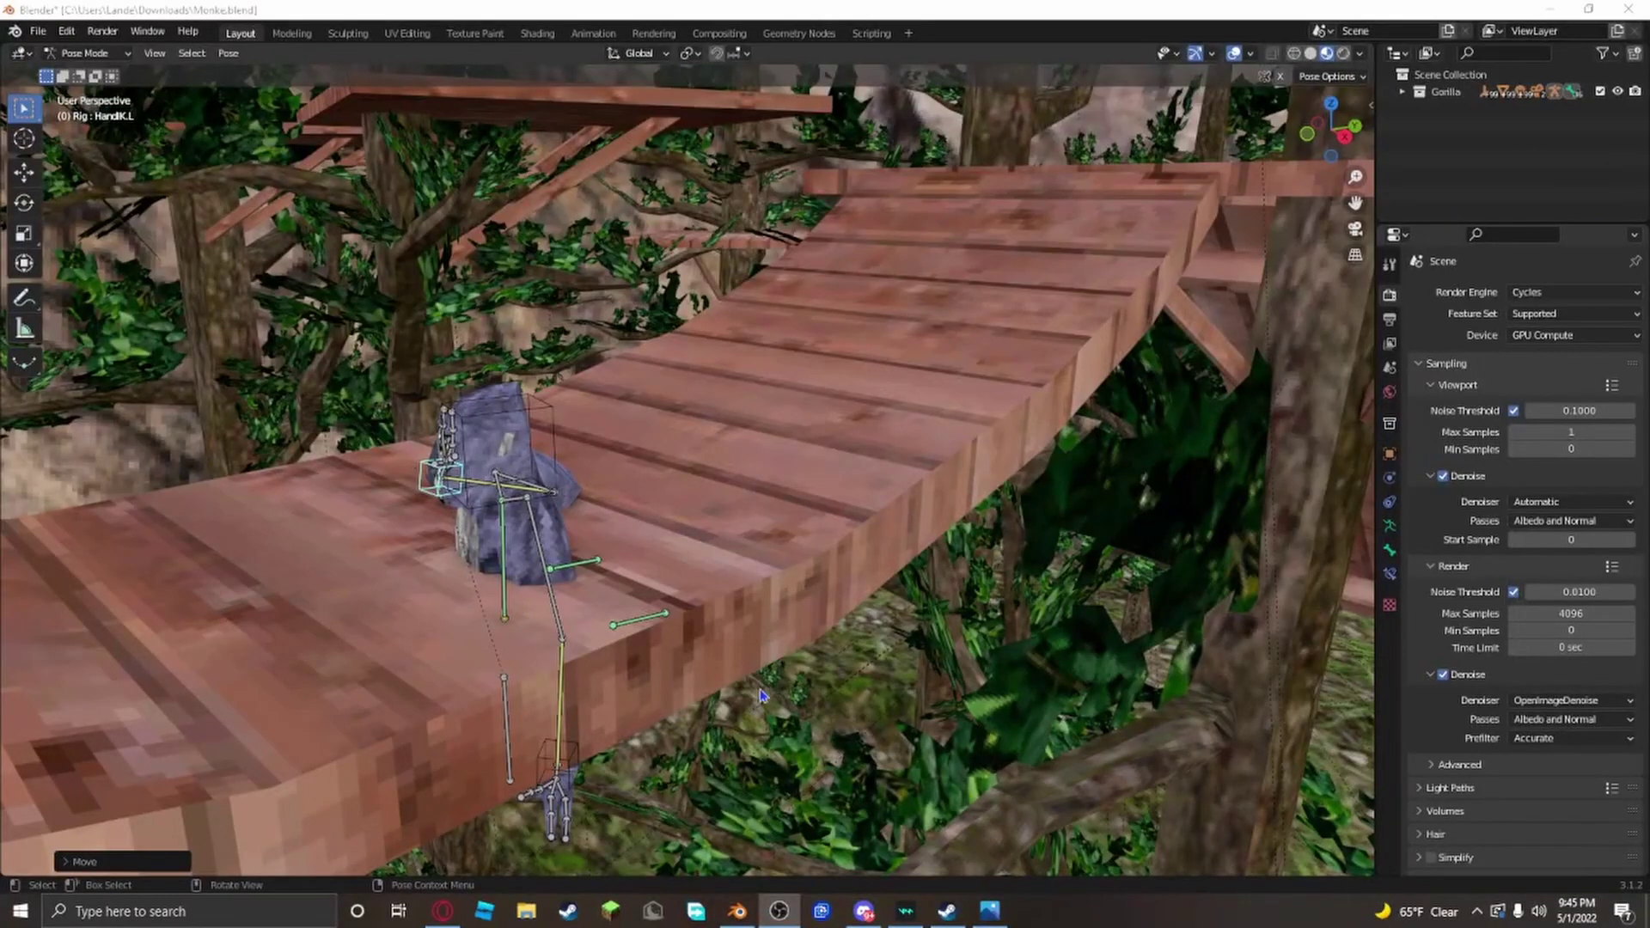
Step: Switch to Object Mode and raise the rig about 0.7 m along global Z so the gorilla stands above the bridge planks
middle_click_drag(926, 625, 1001, 654)
middle_click_drag(670, 542, 1005, 846, "shift")
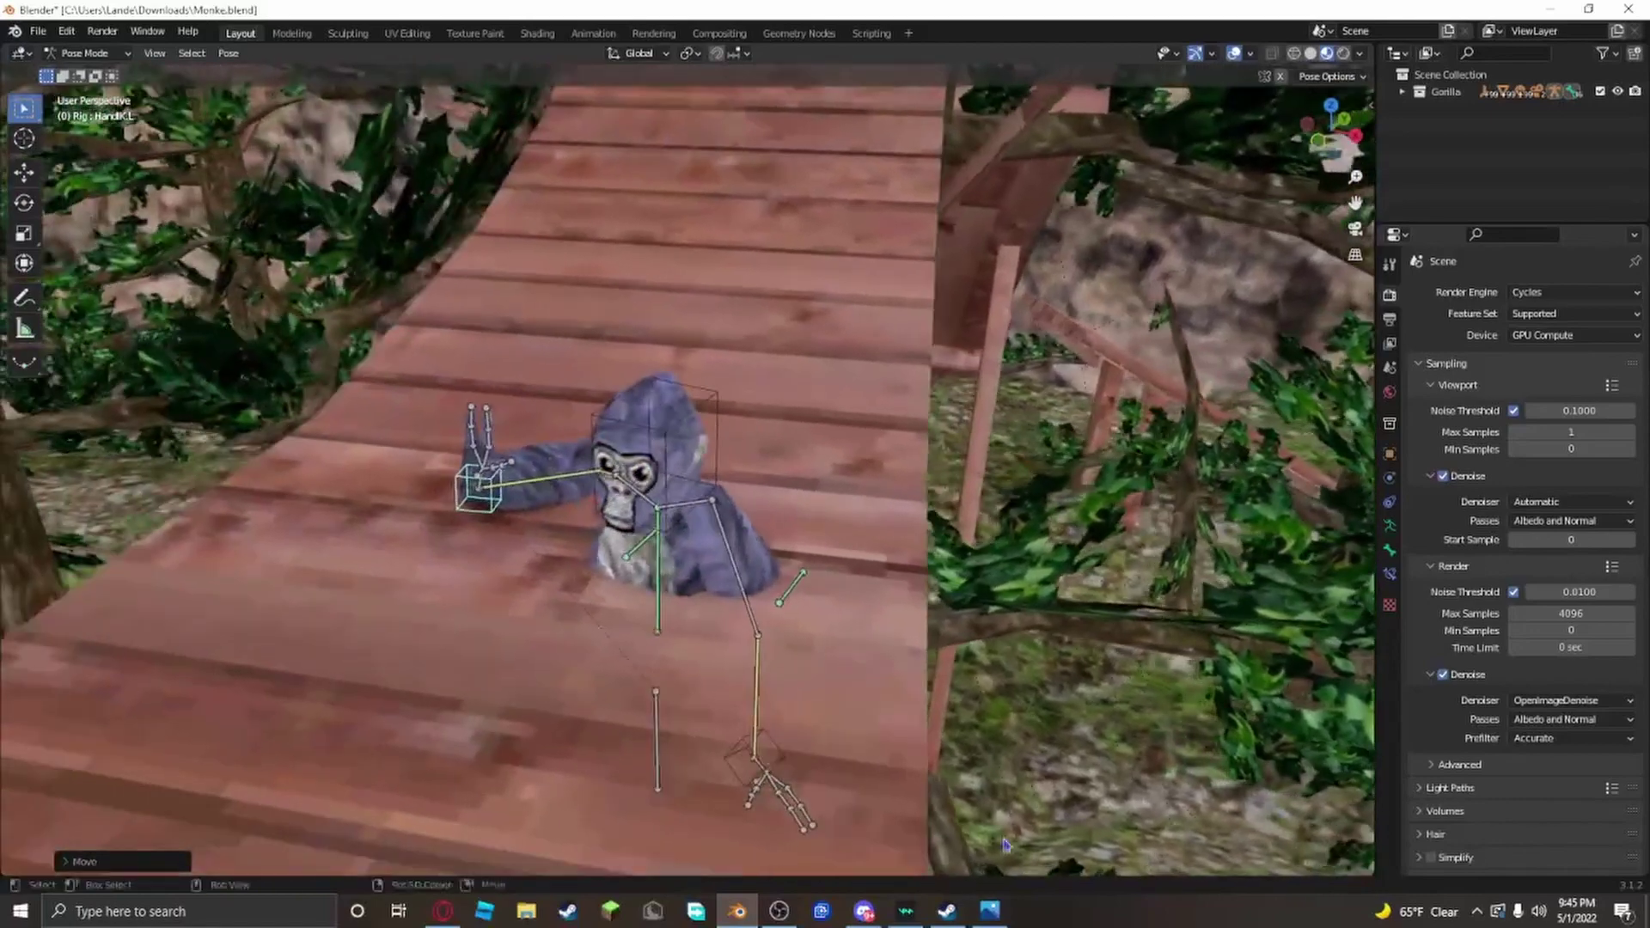
left_click(86, 53)
left_click(86, 72)
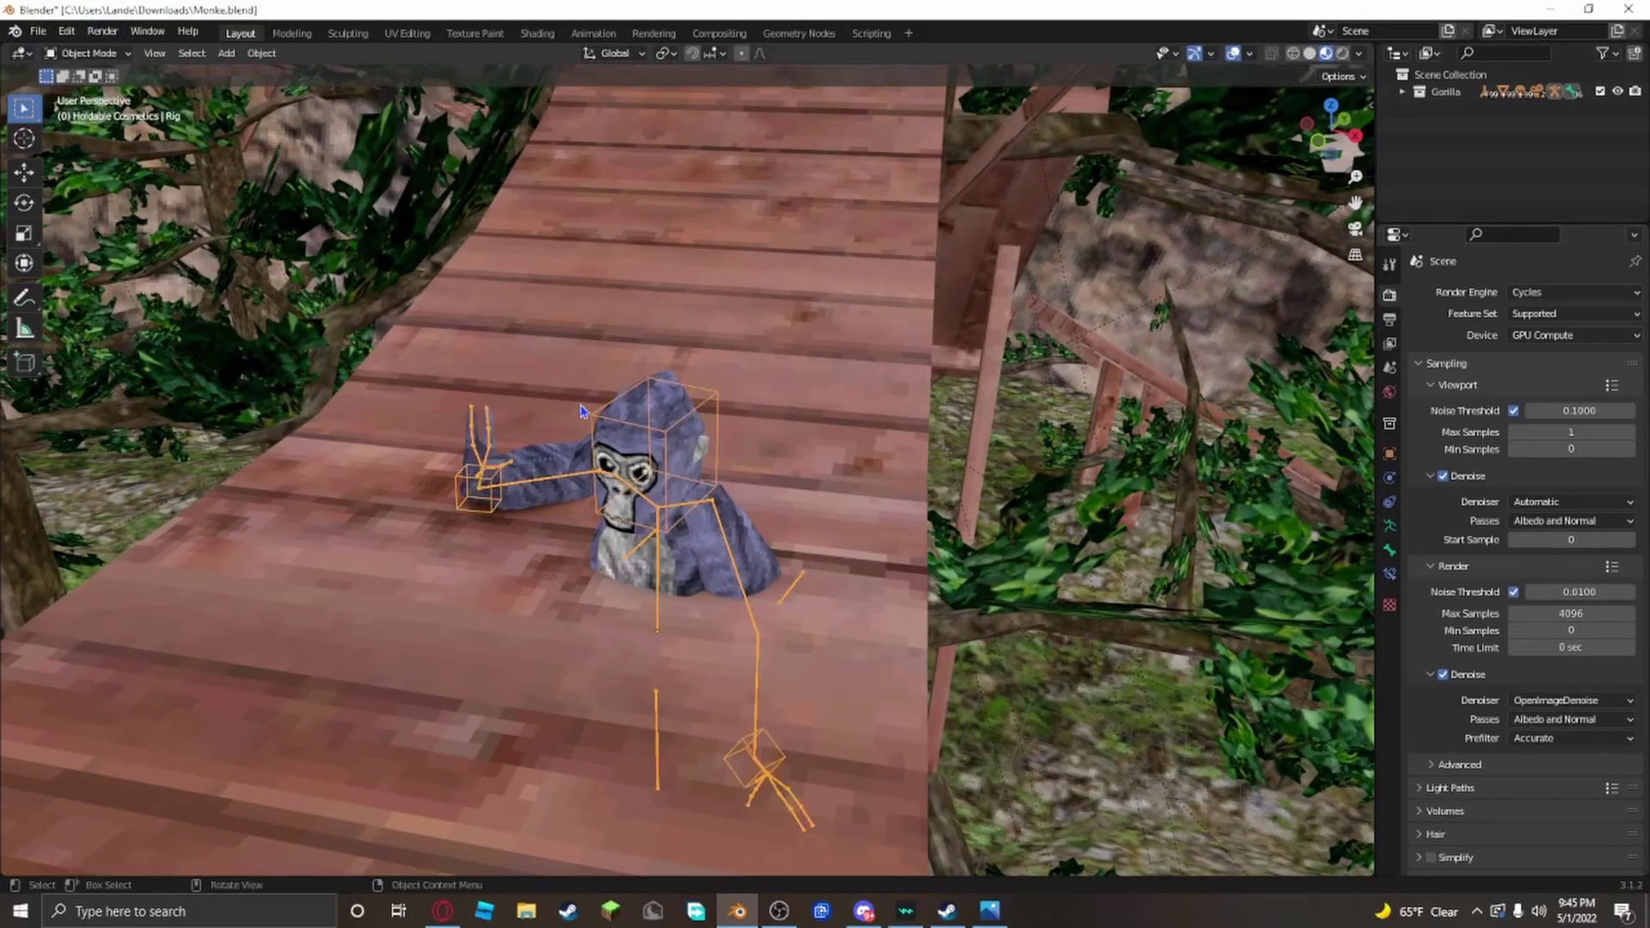
scroll(790, 497, "down", 4)
key("g")
key("z")
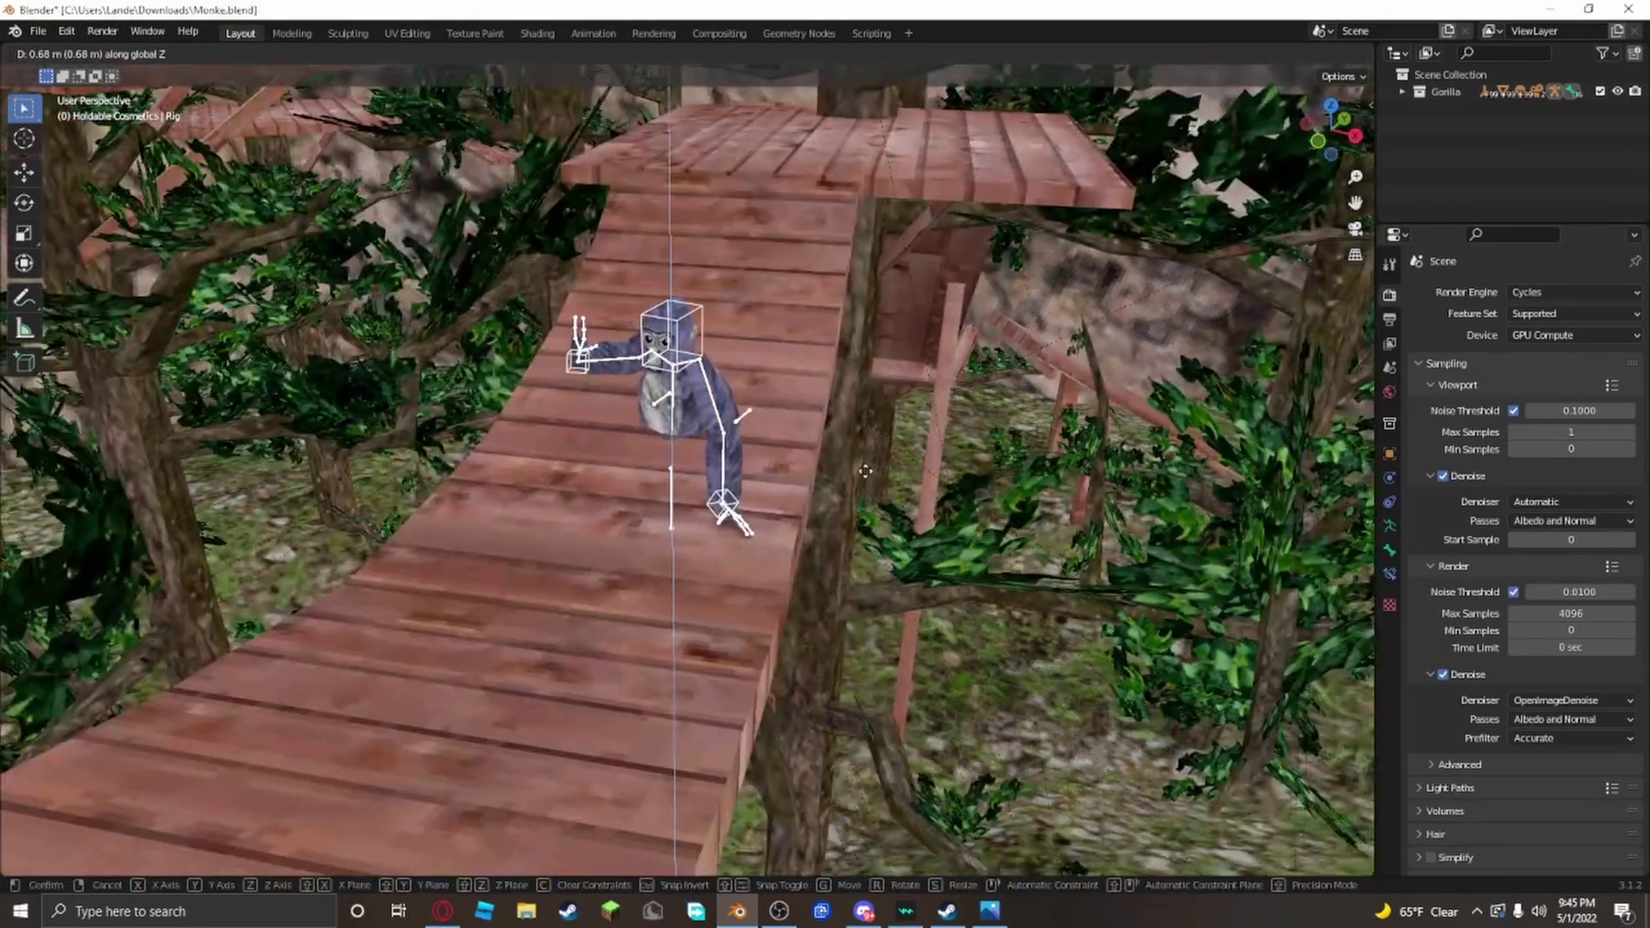
left_click(880, 487)
Step: Rotate the rig about the global Z axis so the gorilla faces along the plank bridge
middle_click_drag(880, 487, 746, 472)
key("r")
key("z")
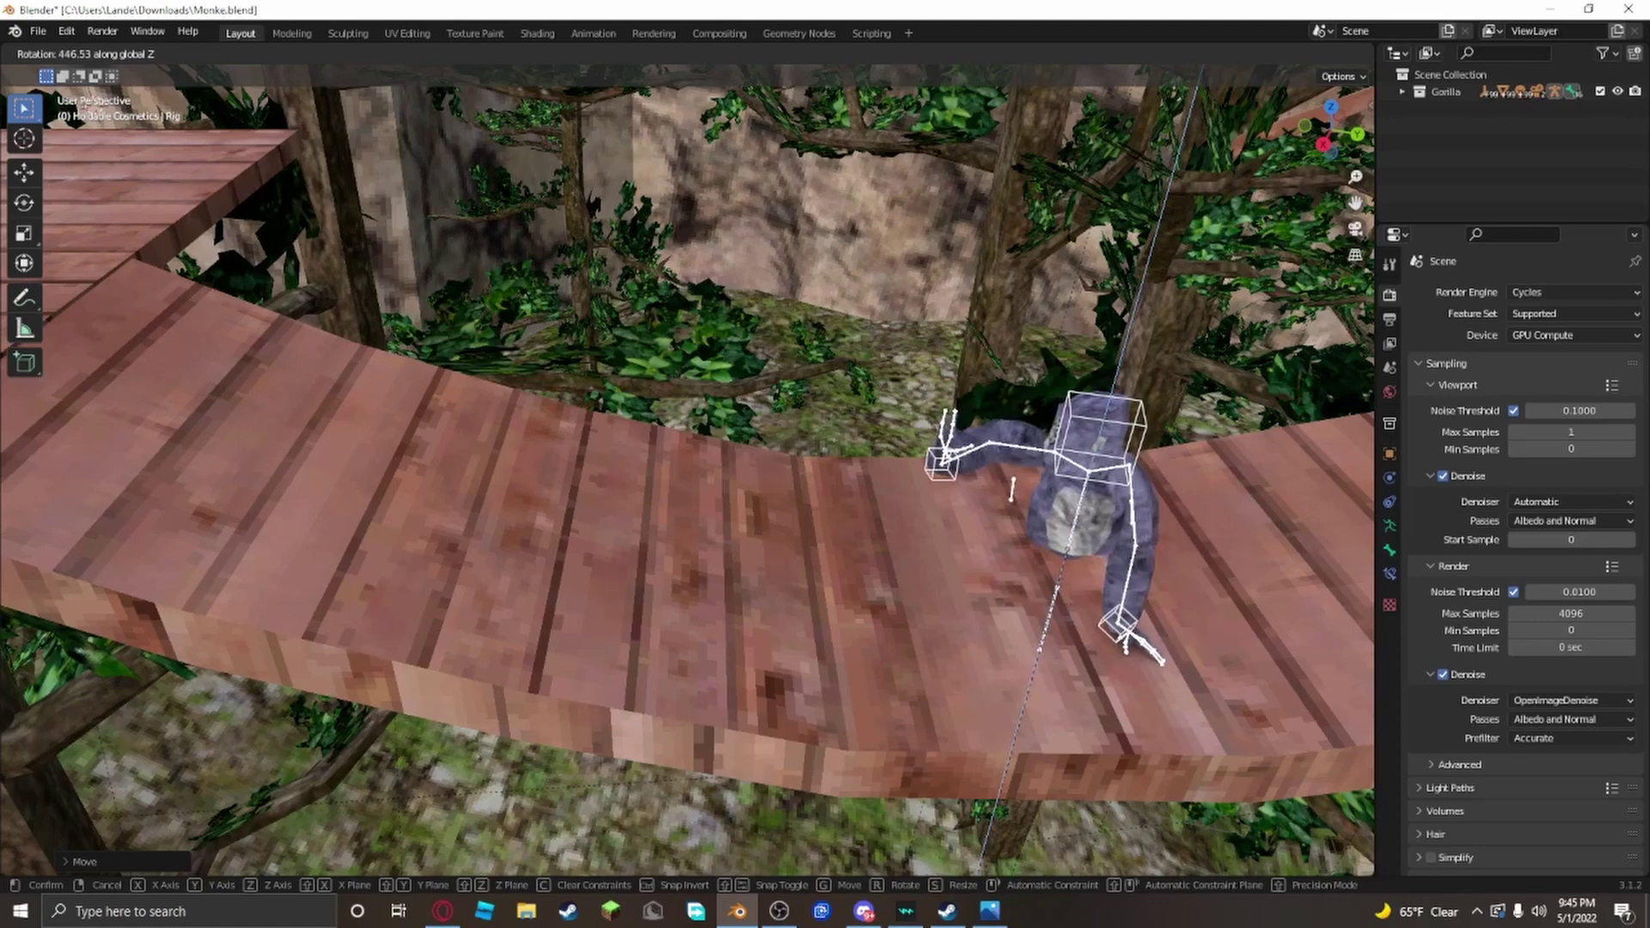
left_click(1002, 502)
Step: Switch the rig to Pose Mode and rotate the control bone about global Z so the gorilla faces out over the bridge's side
scroll(1002, 503, "up", 3)
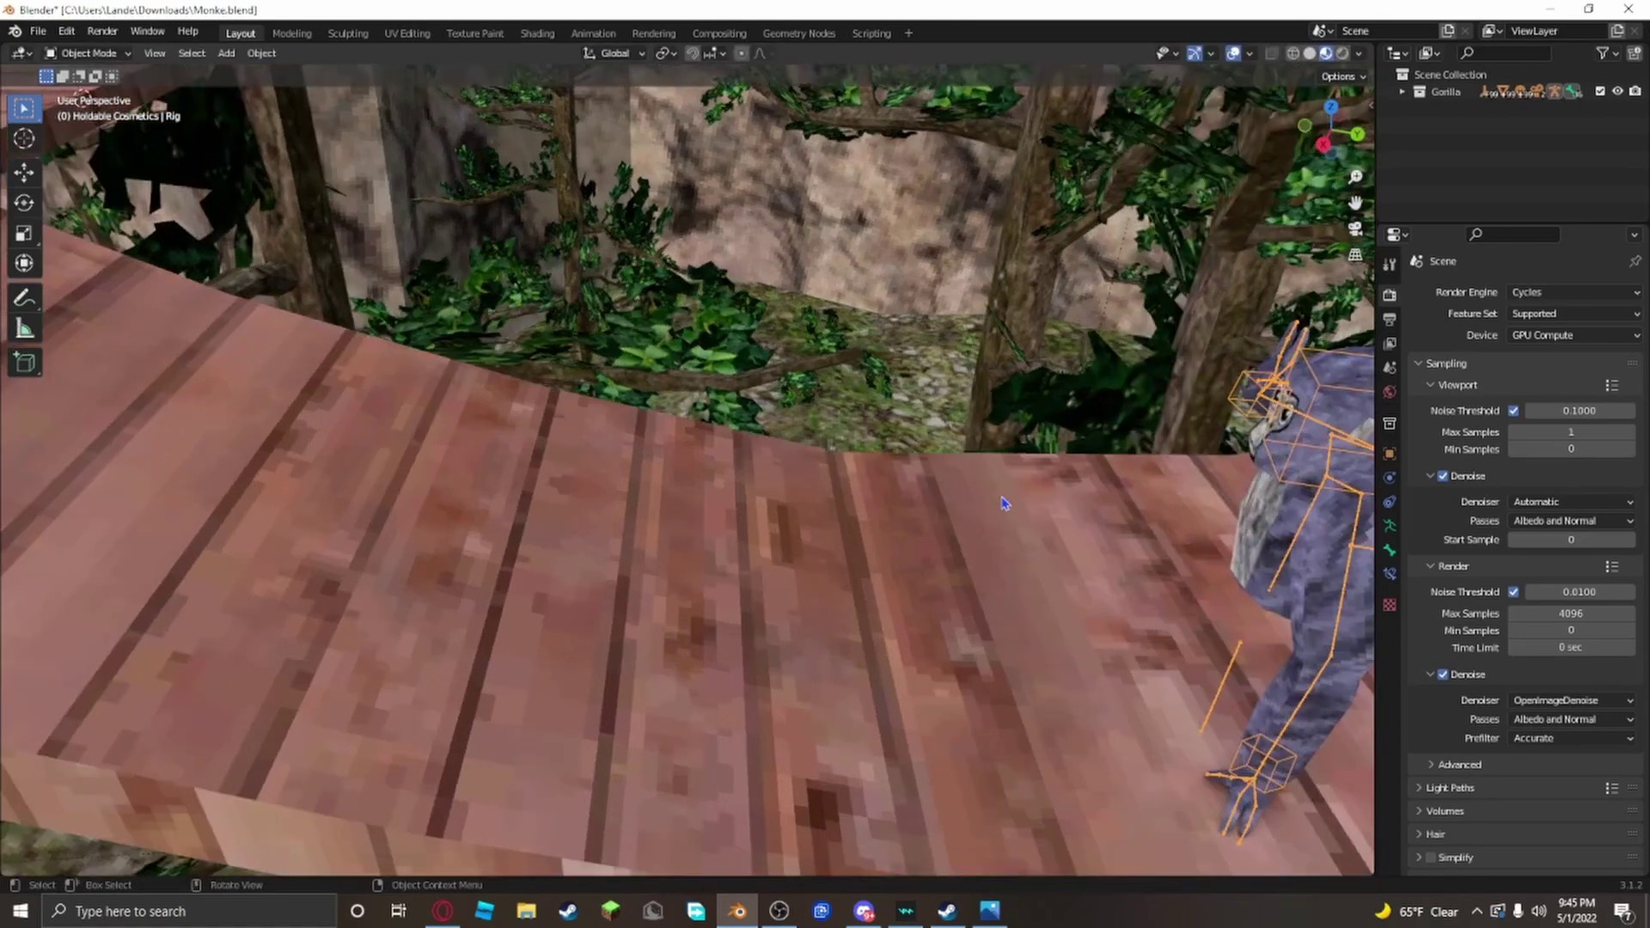
key("KP_Decimal")
left_click(86, 54)
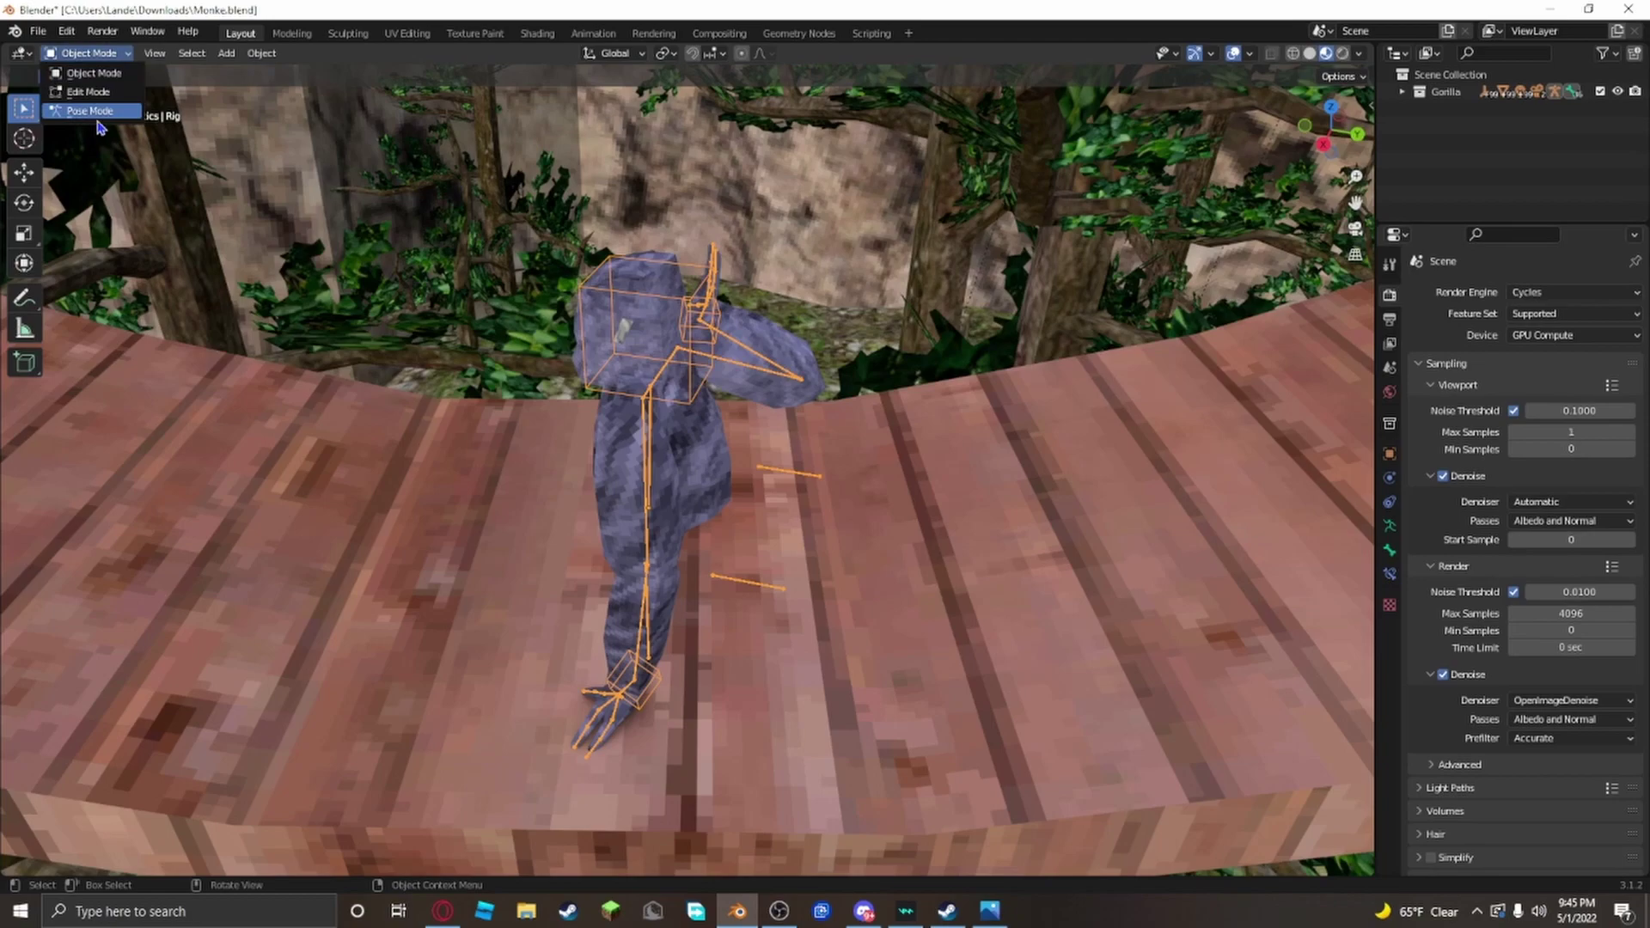
left_click(95, 114)
scroll(445, 457, "up", 3)
middle_click_drag(593, 449, 1094, 0)
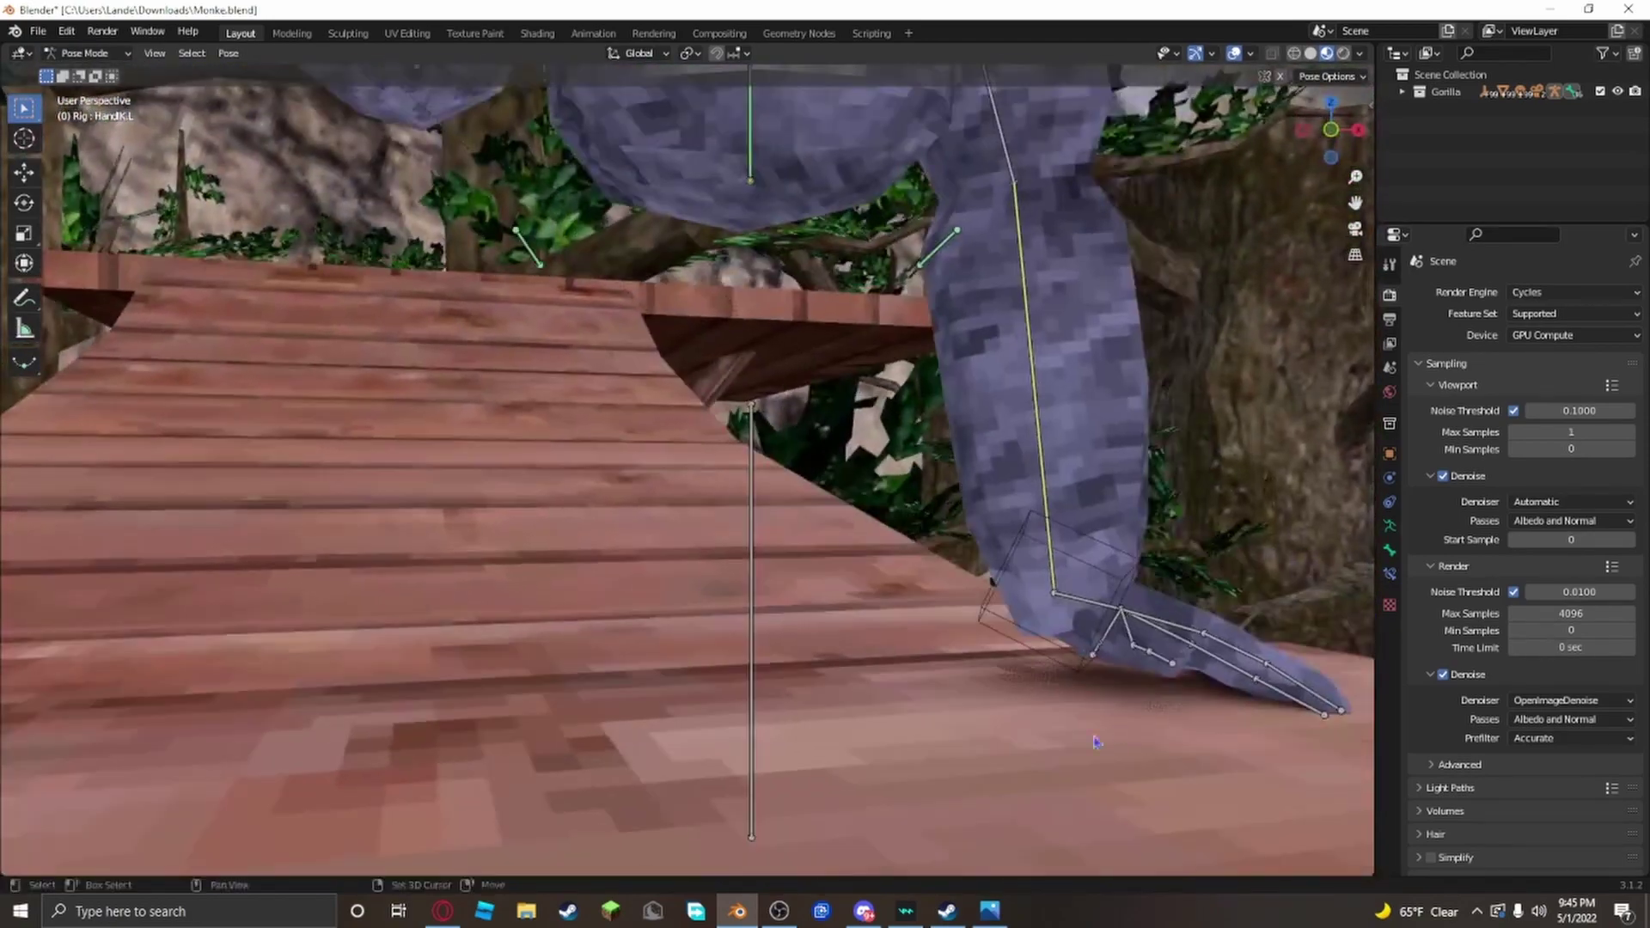
left_click(755, 584)
middle_click_drag(755, 585, 710, 604)
key("r")
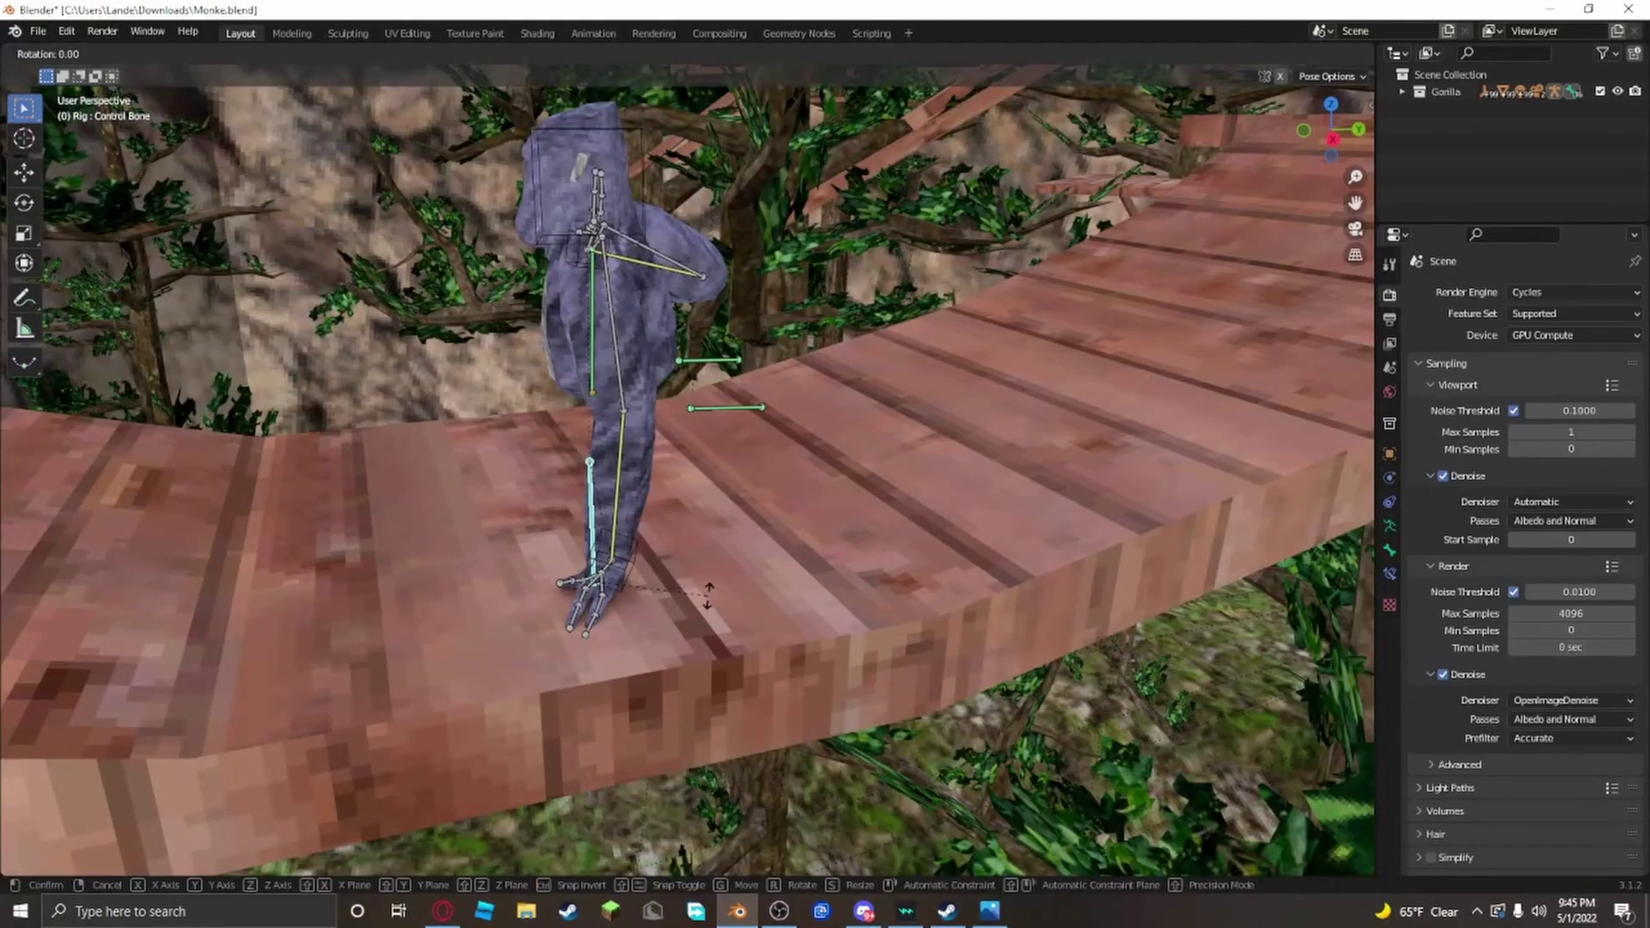
key("z")
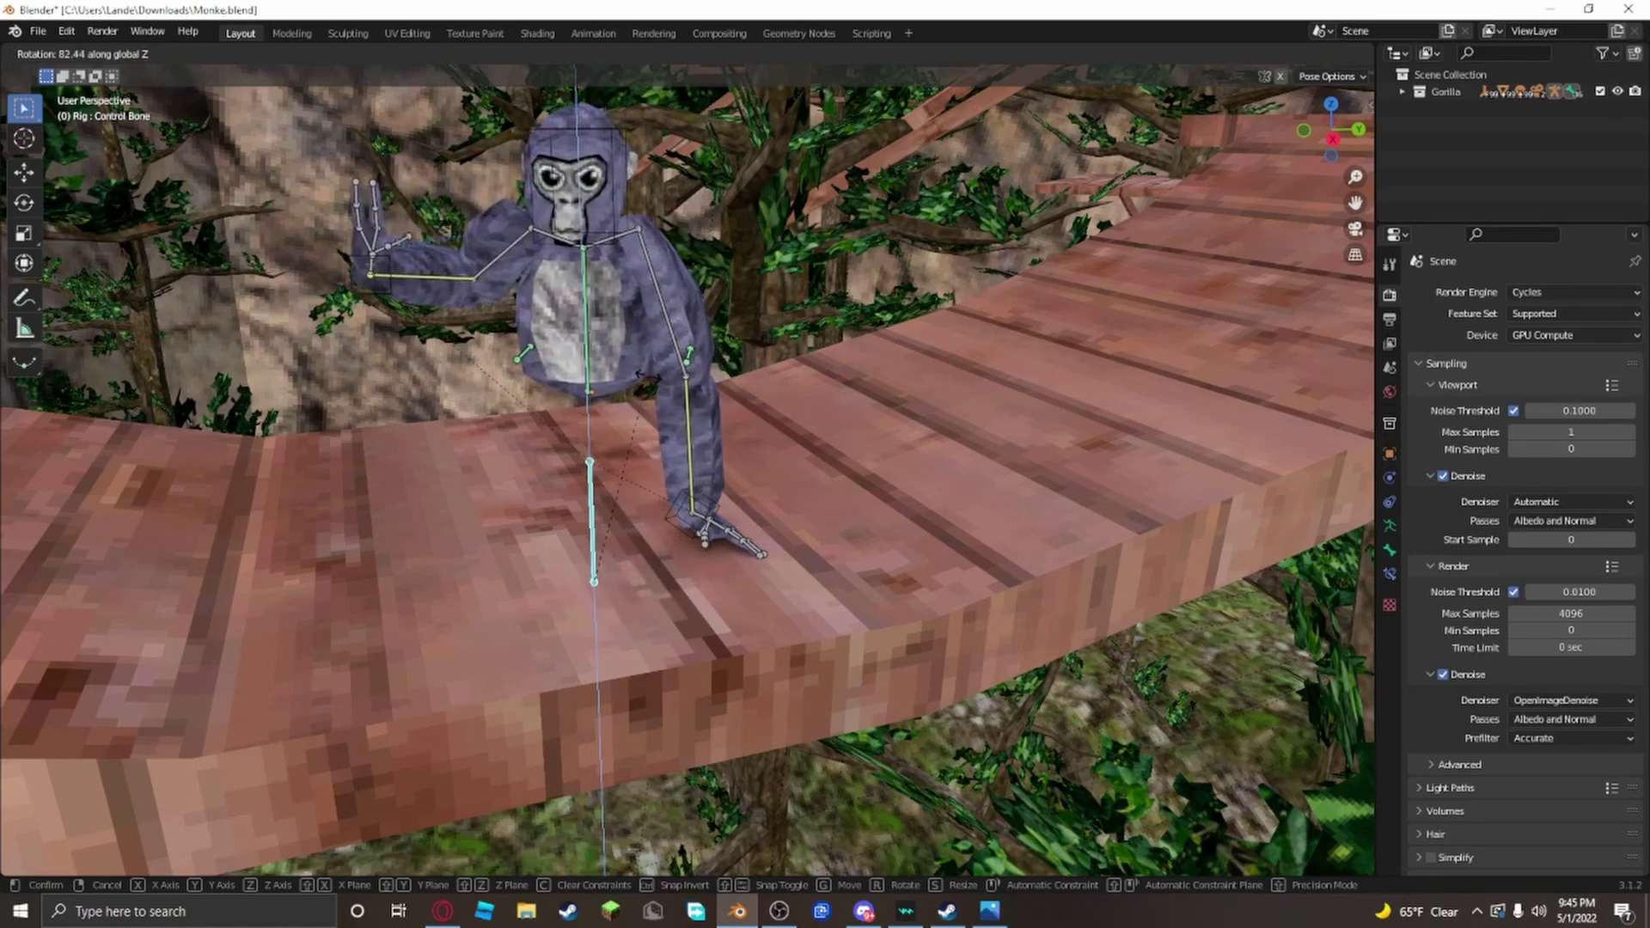
left_click(569, 331)
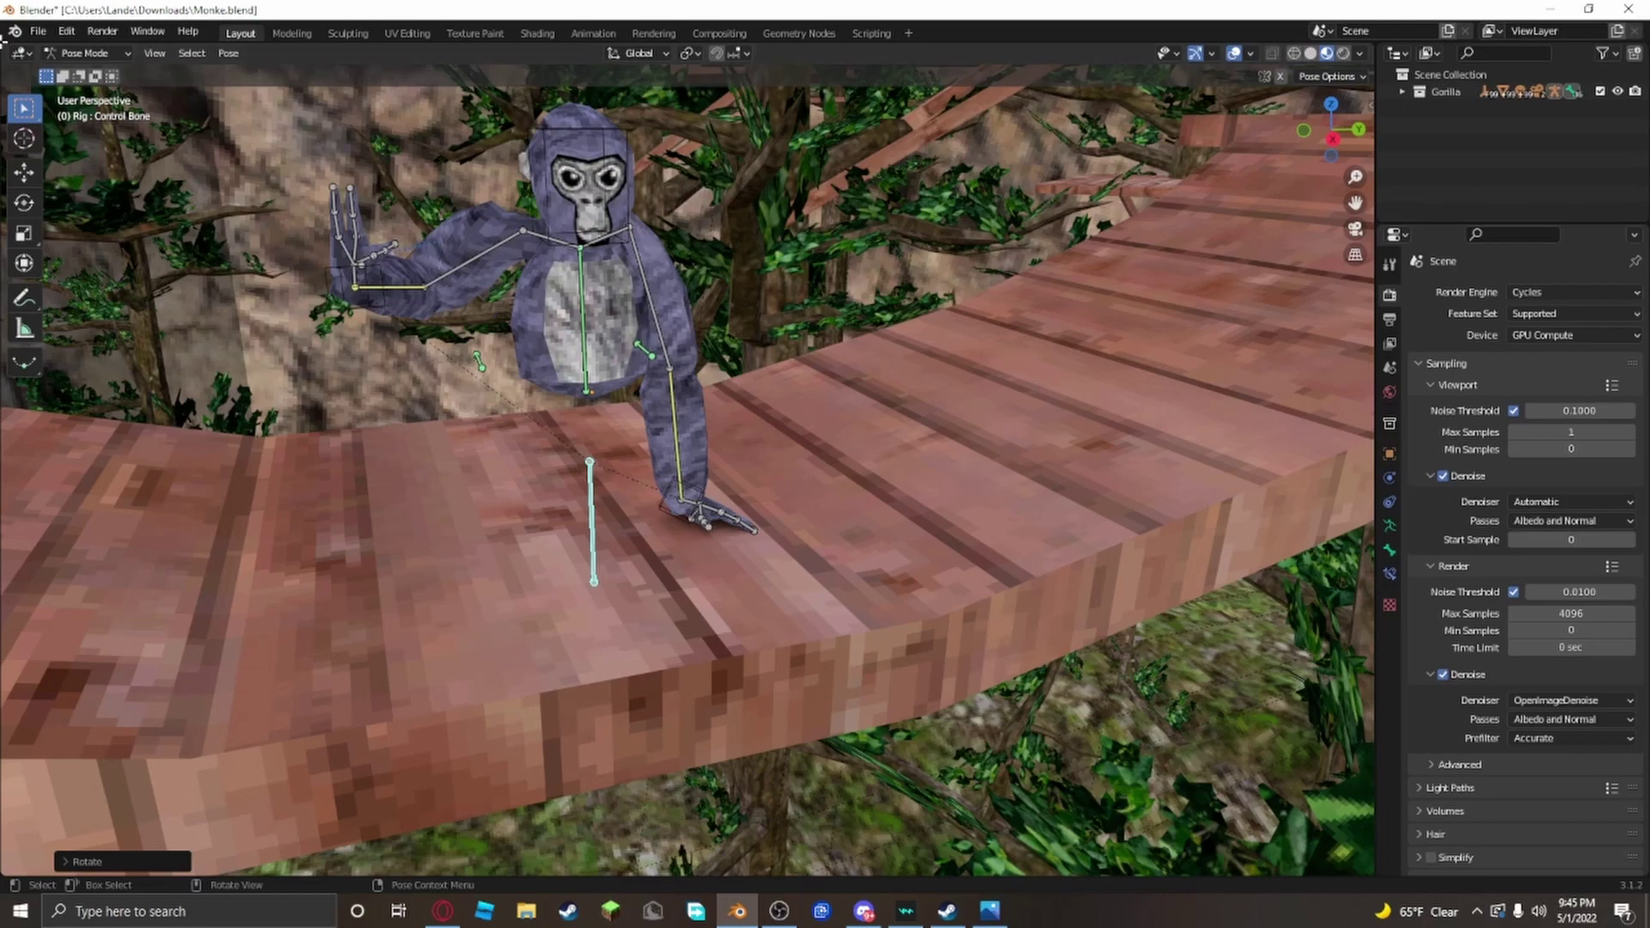
Step: Return to Object Mode and move the rig across the planks toward the bridge's outer edge
left_click(66, 53)
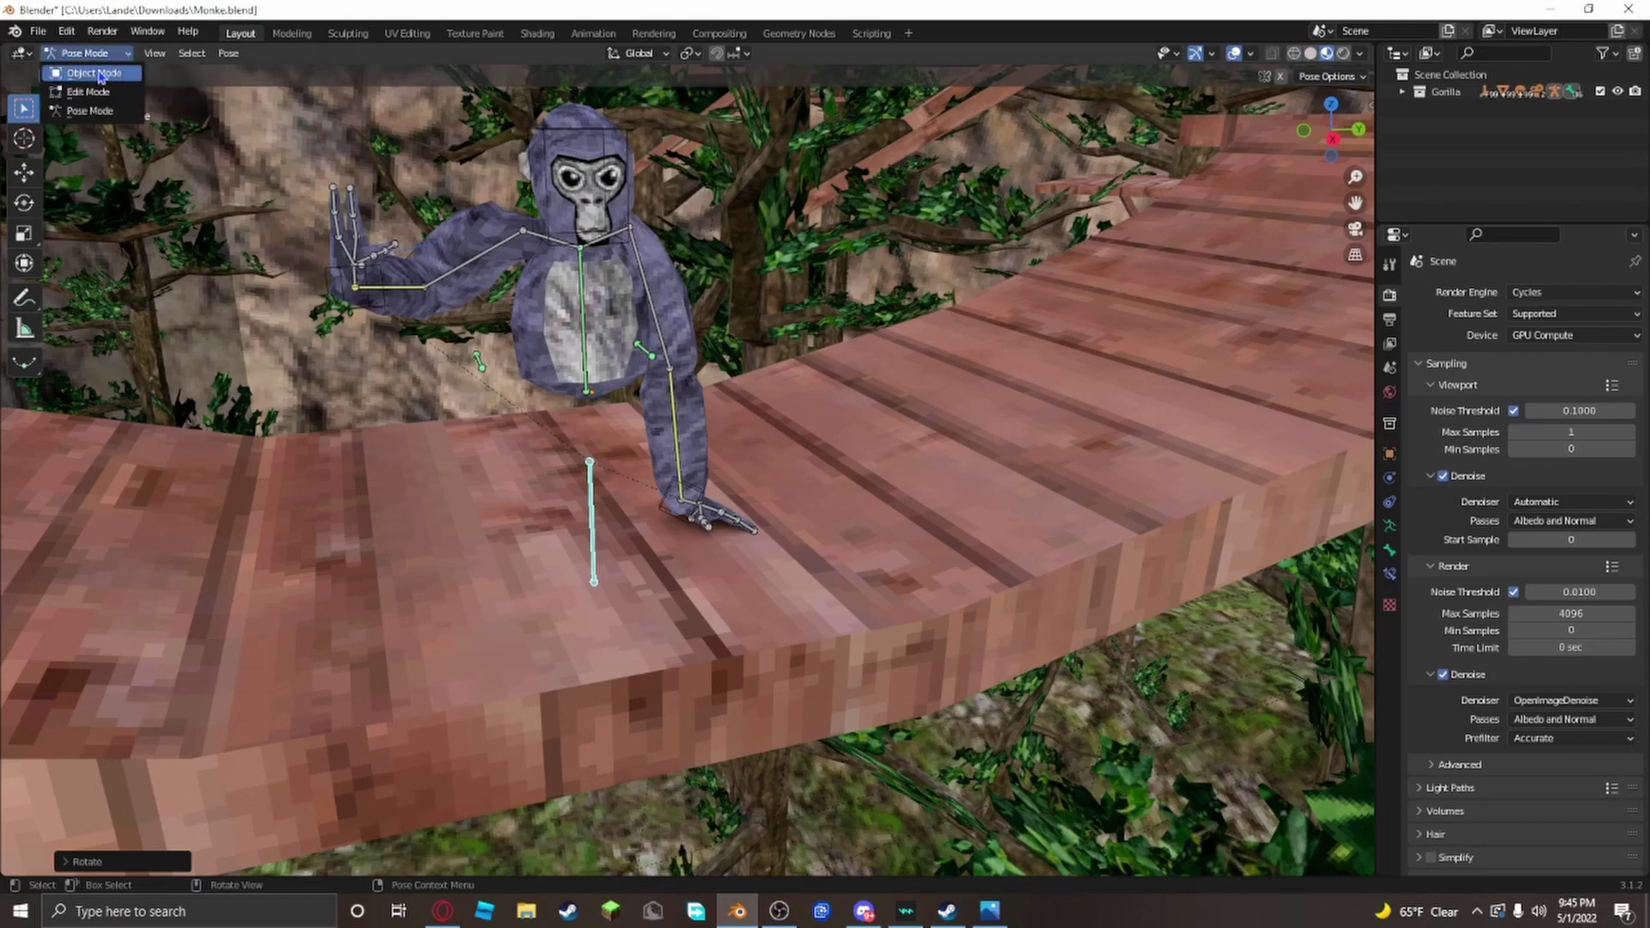
left_click(86, 73)
middle_click_drag(552, 411, 730, 403)
key("g")
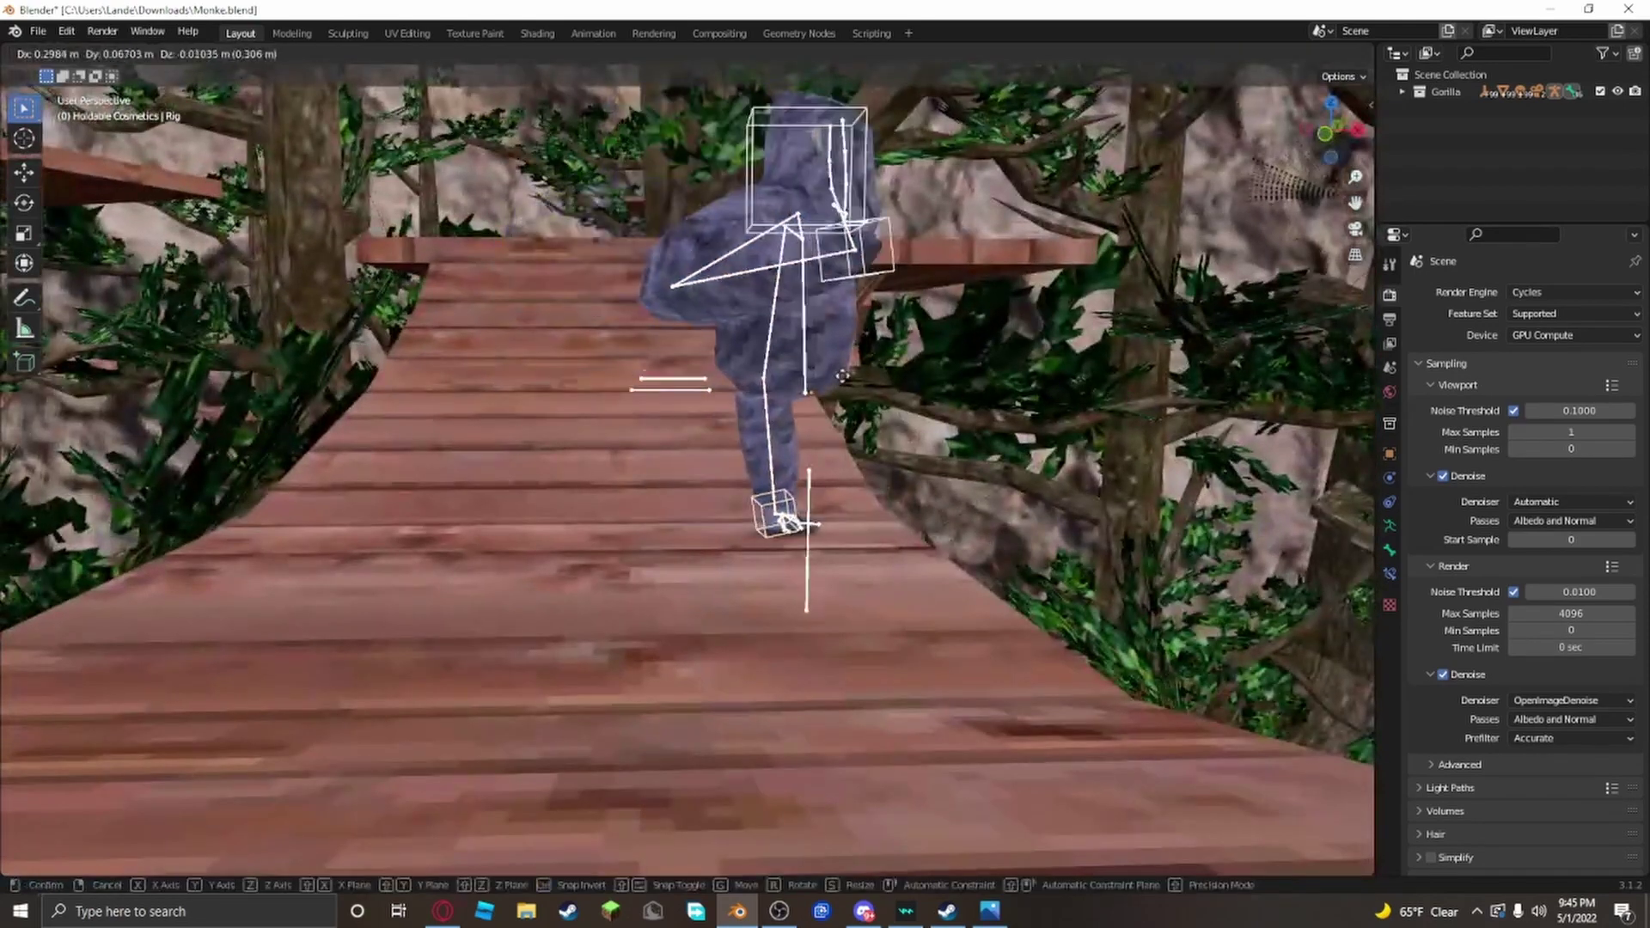
left_click(905, 393)
middle_click_drag(905, 394, 723, 434)
Step: Put the rig into Pose Mode for adjusting its bones
left_click(101, 54)
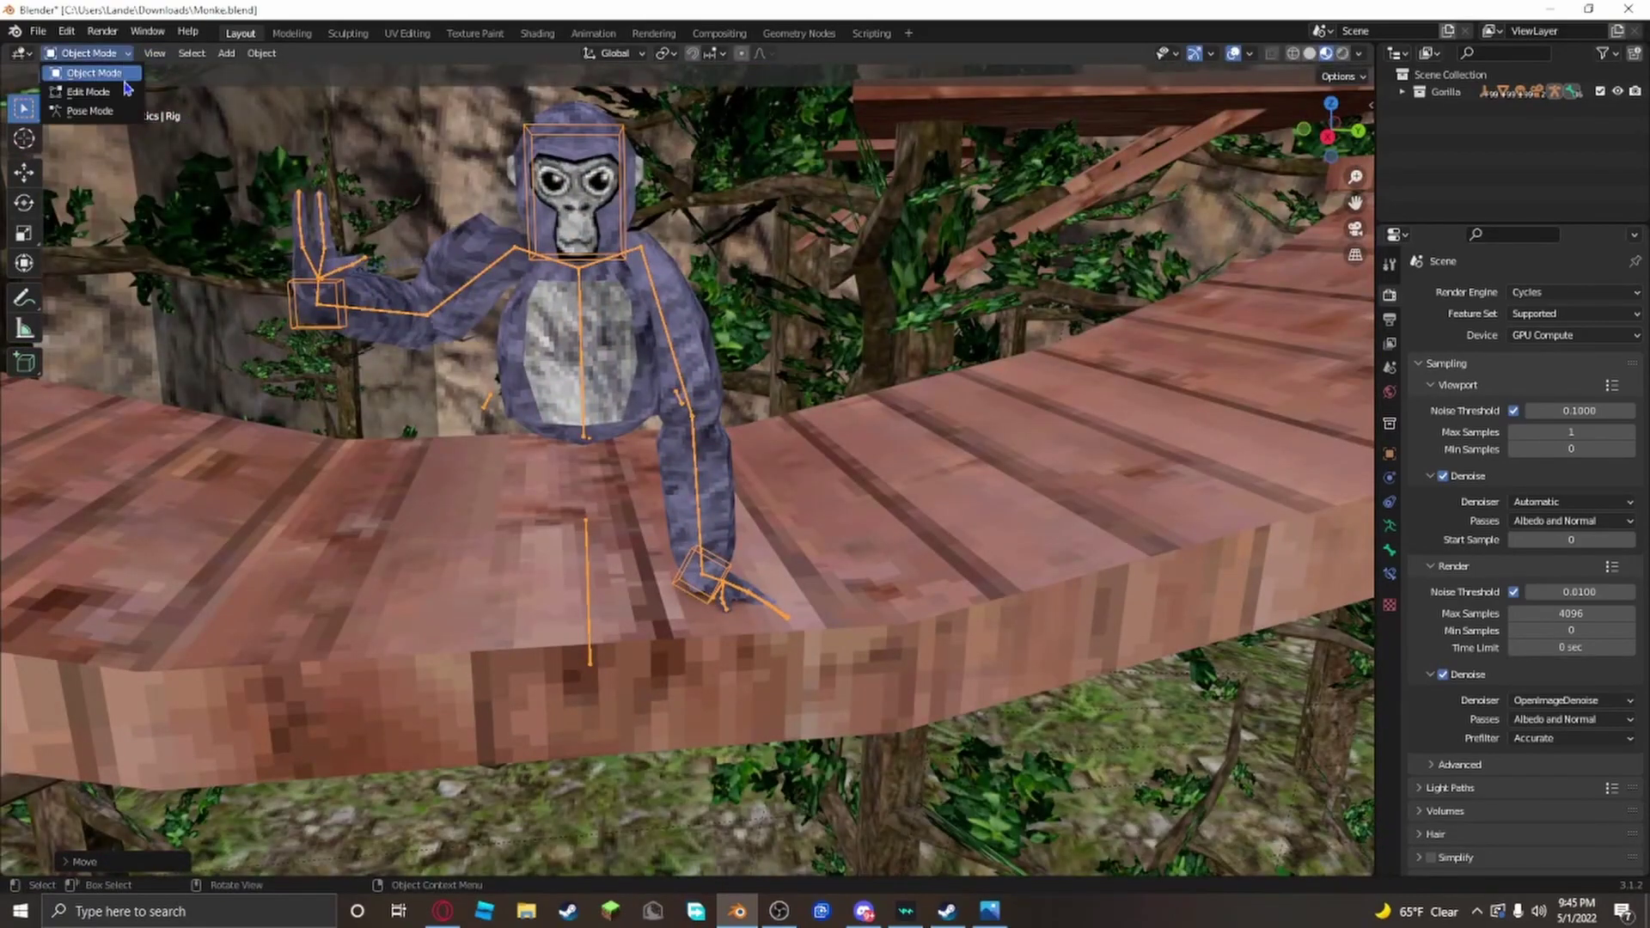
left_click(96, 112)
scroll(705, 602, "down", 2)
middle_click_drag(722, 619, 920, 679)
Step: Try moving the gorilla by its control bone back across the planks, and undo the move
key("g")
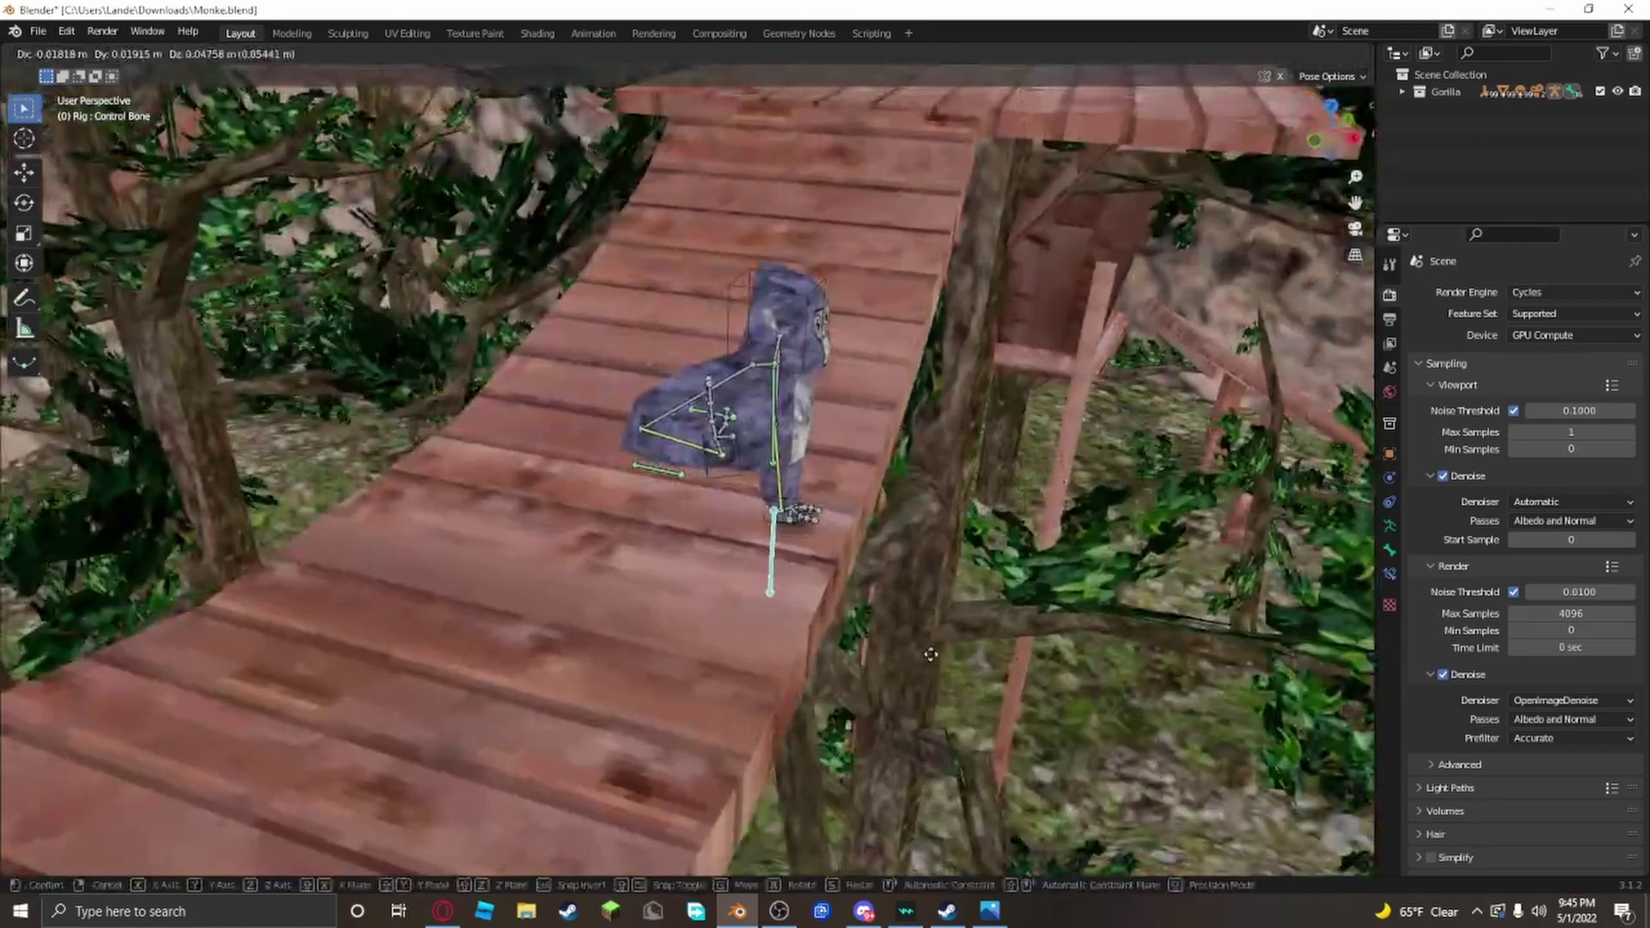
left_click(755, 497)
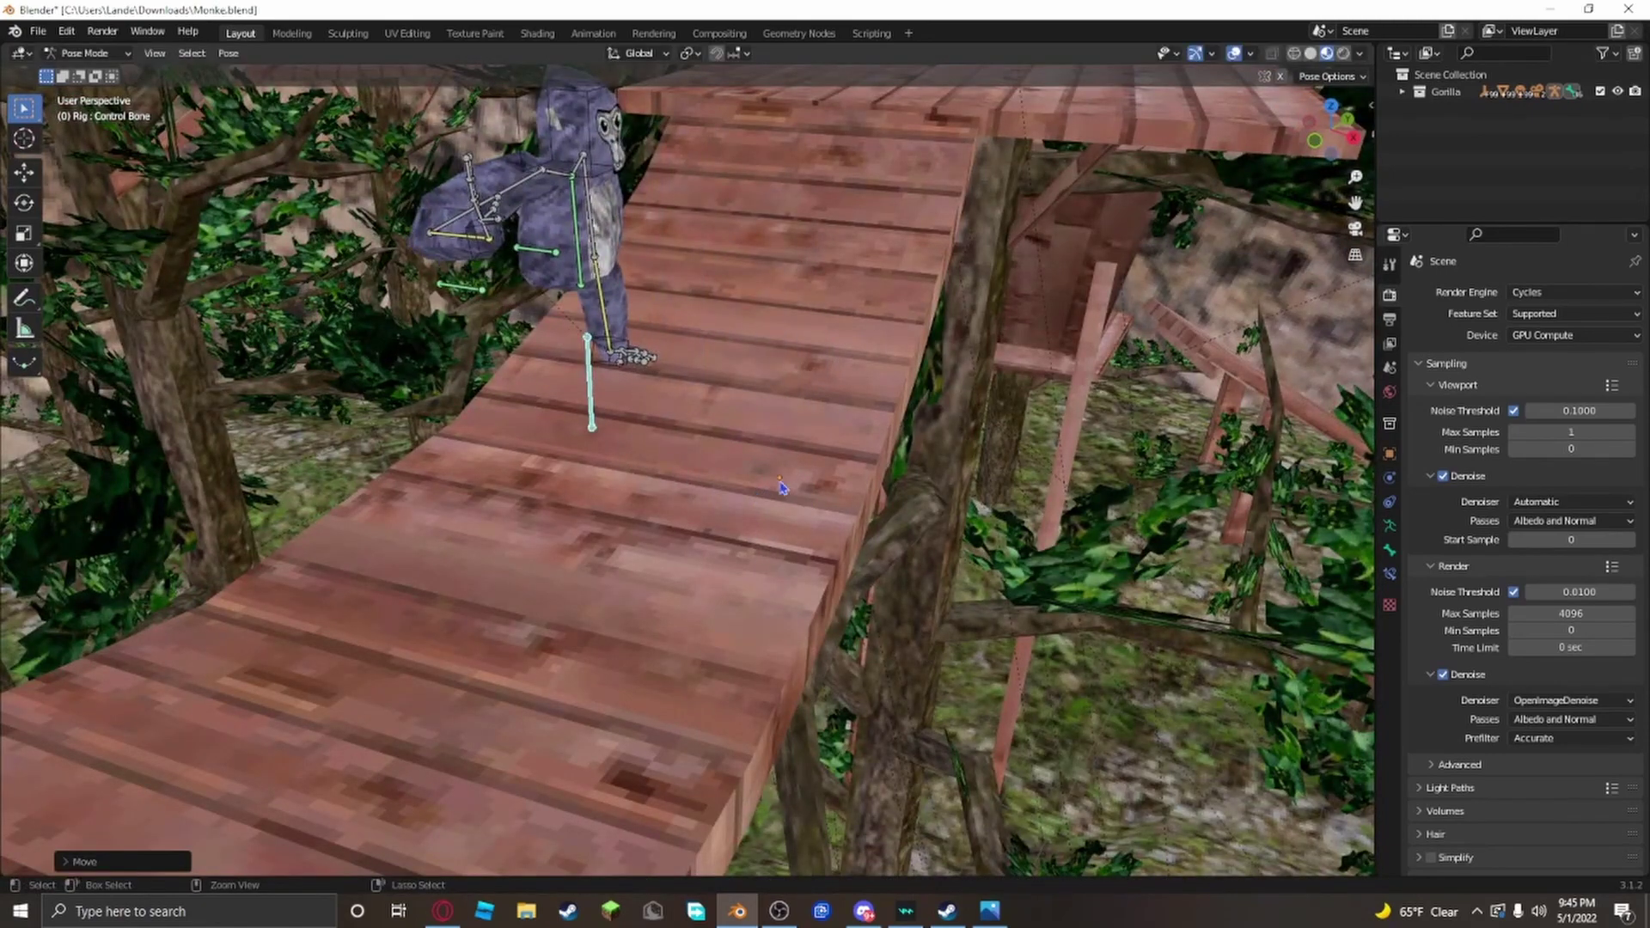
middle_click_drag(755, 496, 540, 376)
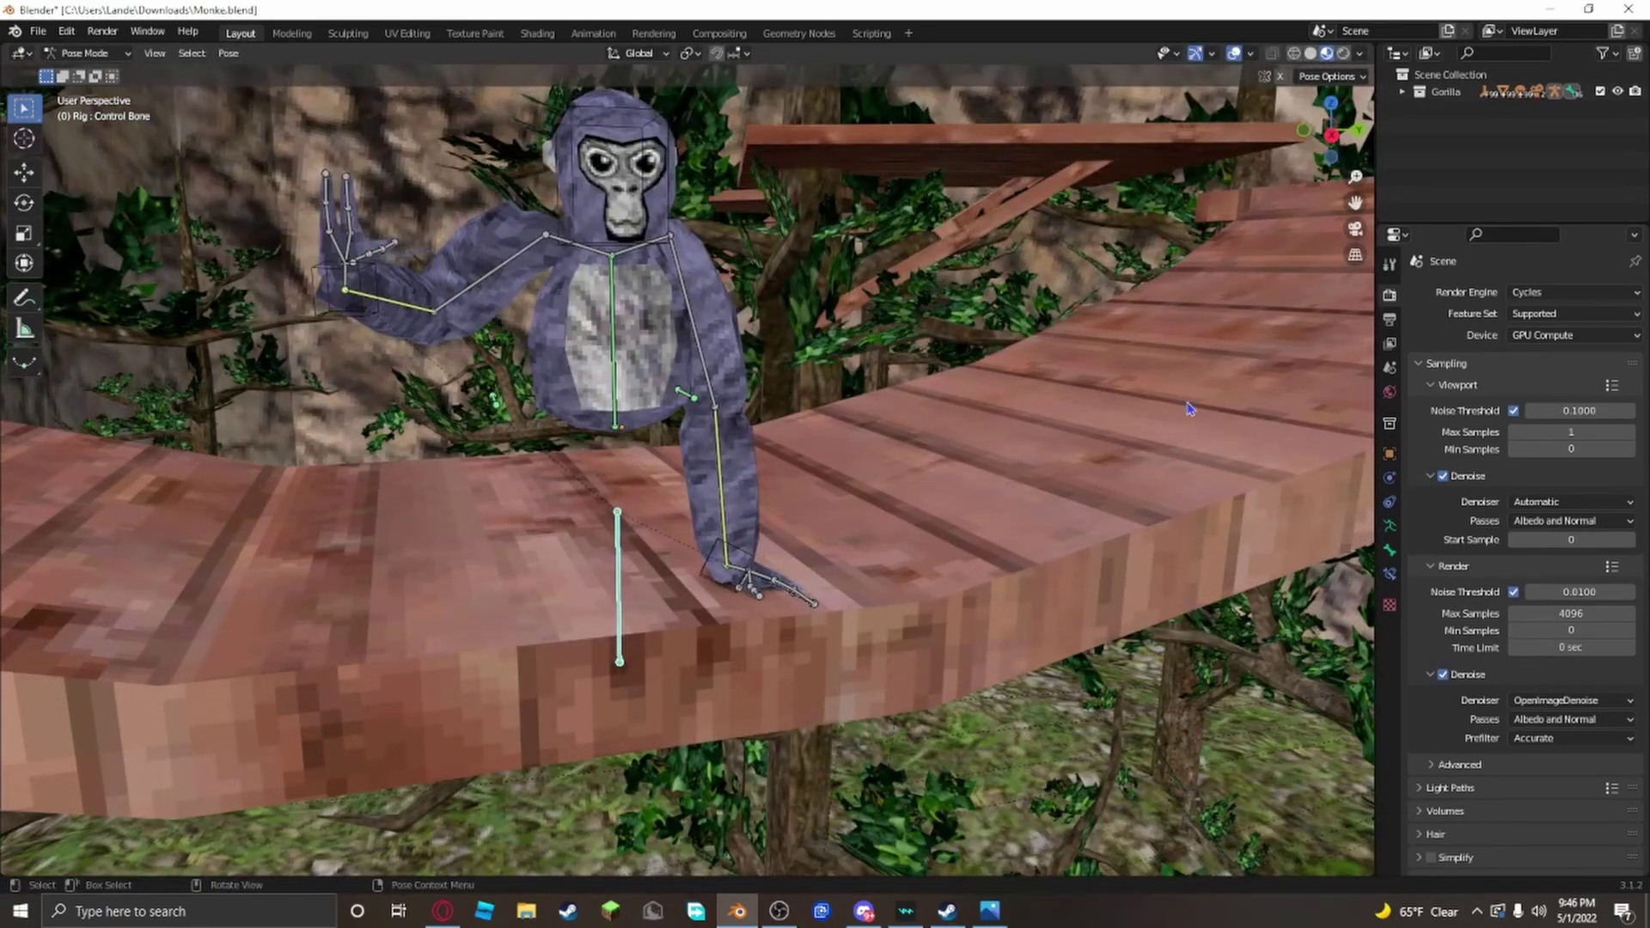
key("ctrl+z")
mouse_move(1189, 409)
middle_mouse_down()
mouse_move(976, 472)
mouse_move(1176, 431)
middle_mouse_up()
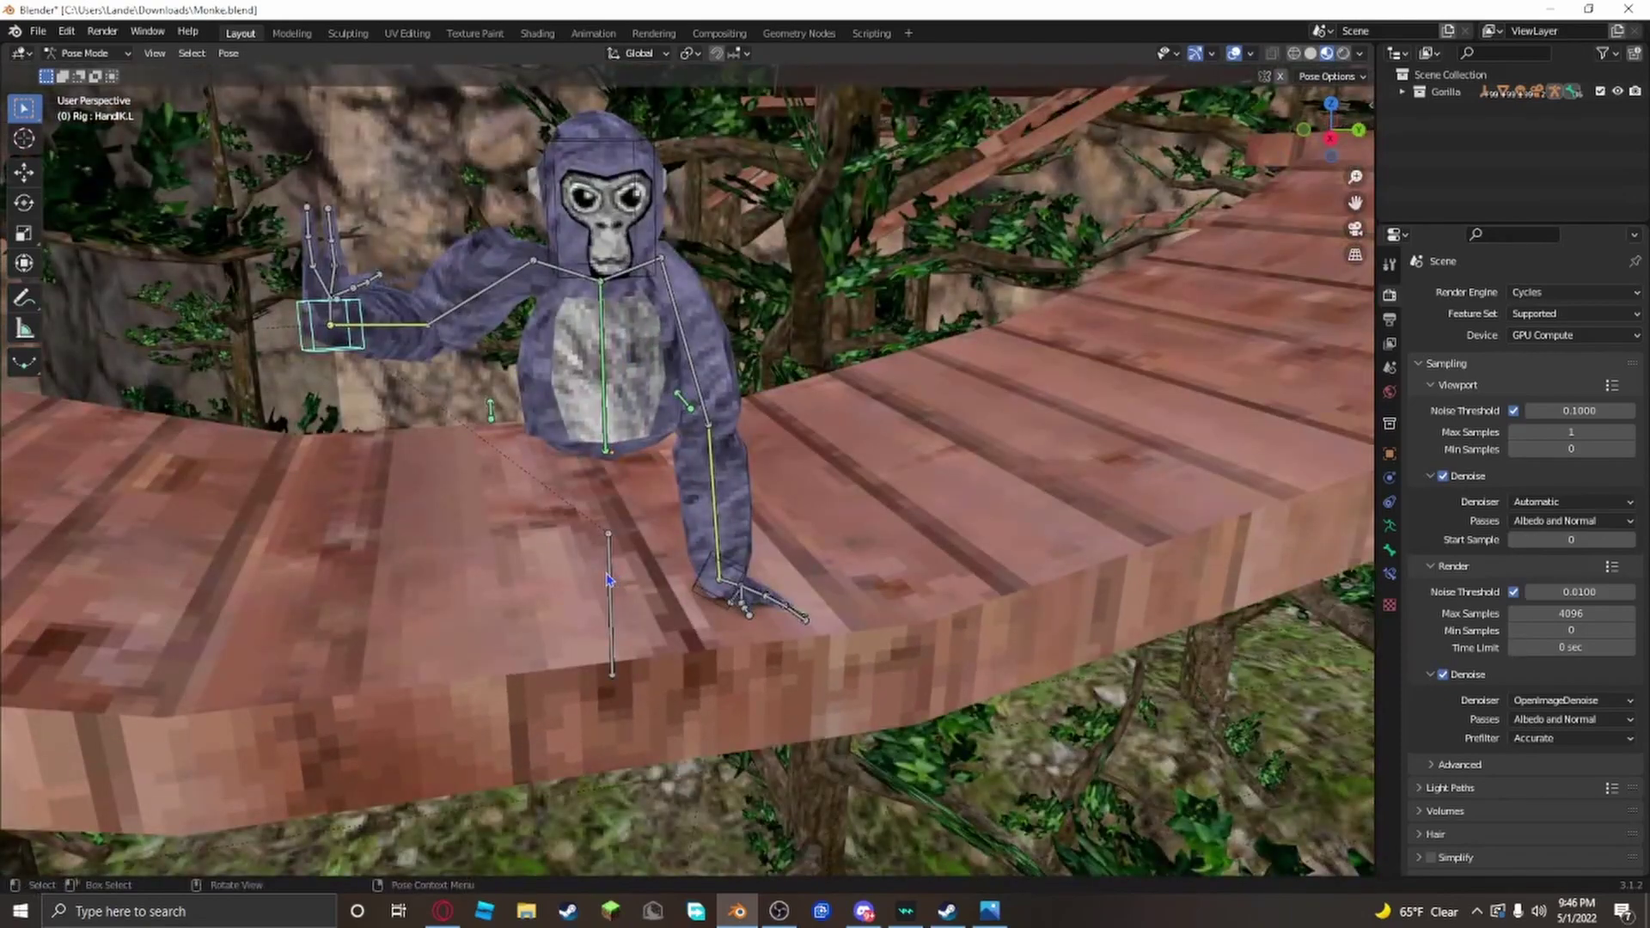
Step: Move the control bone about 0.14 m, mostly along negative Y, to adjust the gorilla's position near the bridge edge
left_click(608, 580)
middle_click_drag(609, 581, 559, 567)
key("g")
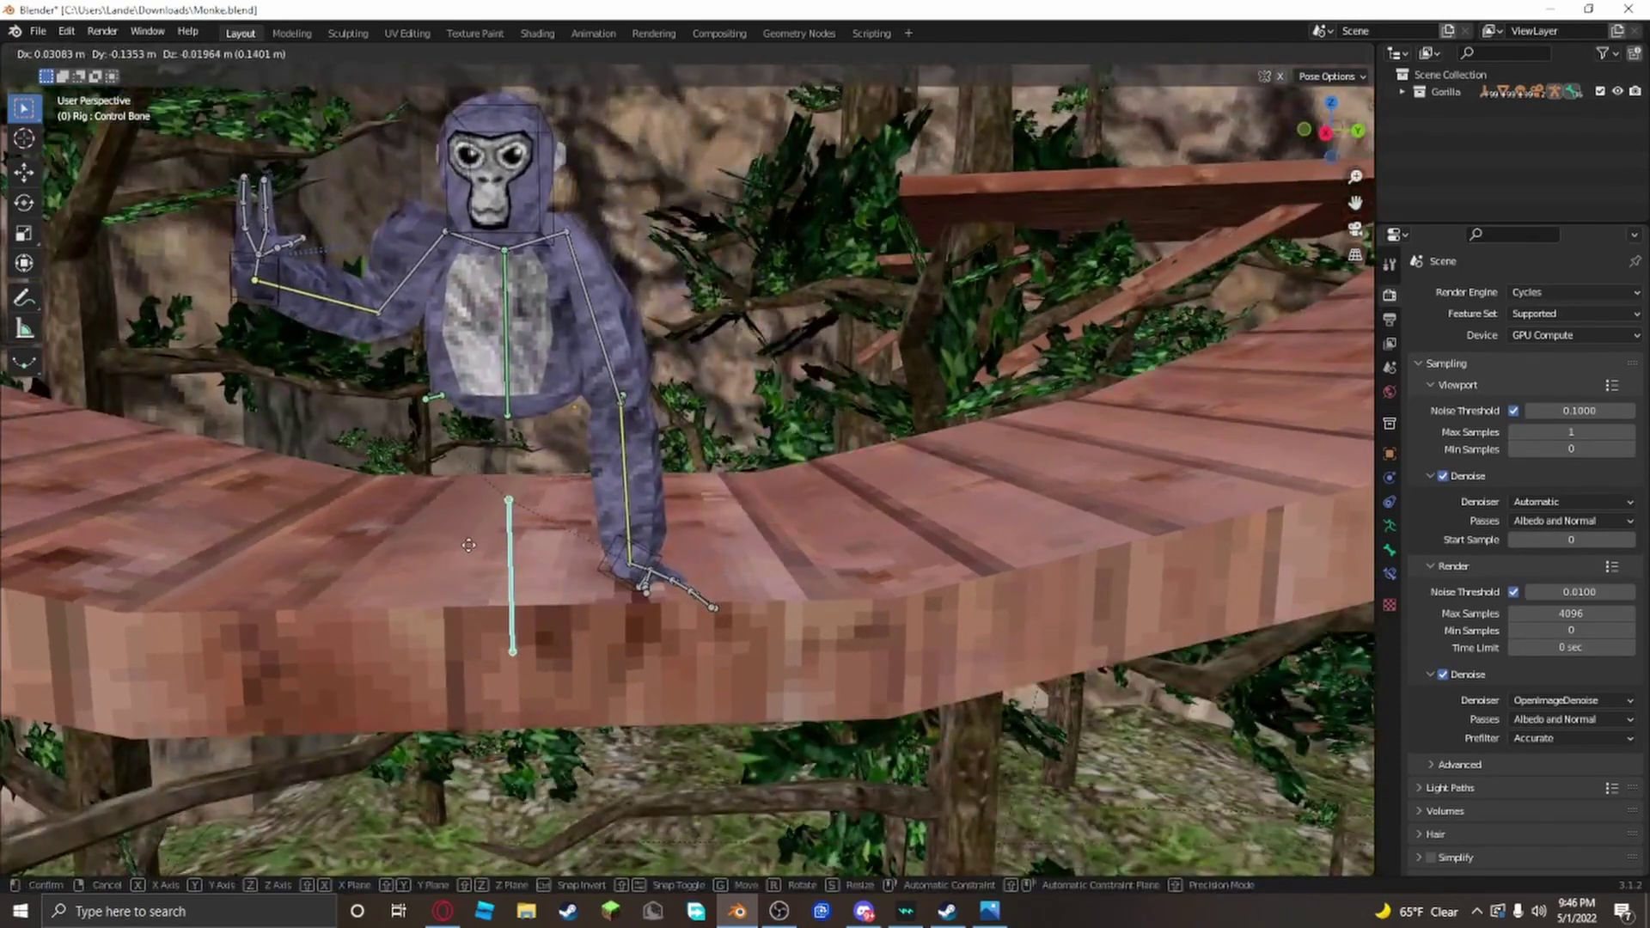
left_click(468, 545)
scroll(468, 544, "down", 5)
middle_click_drag(688, 559, 826, 585)
scroll(813, 581, "up", 5)
middle_click_drag(850, 322, 715, 434, "shift")
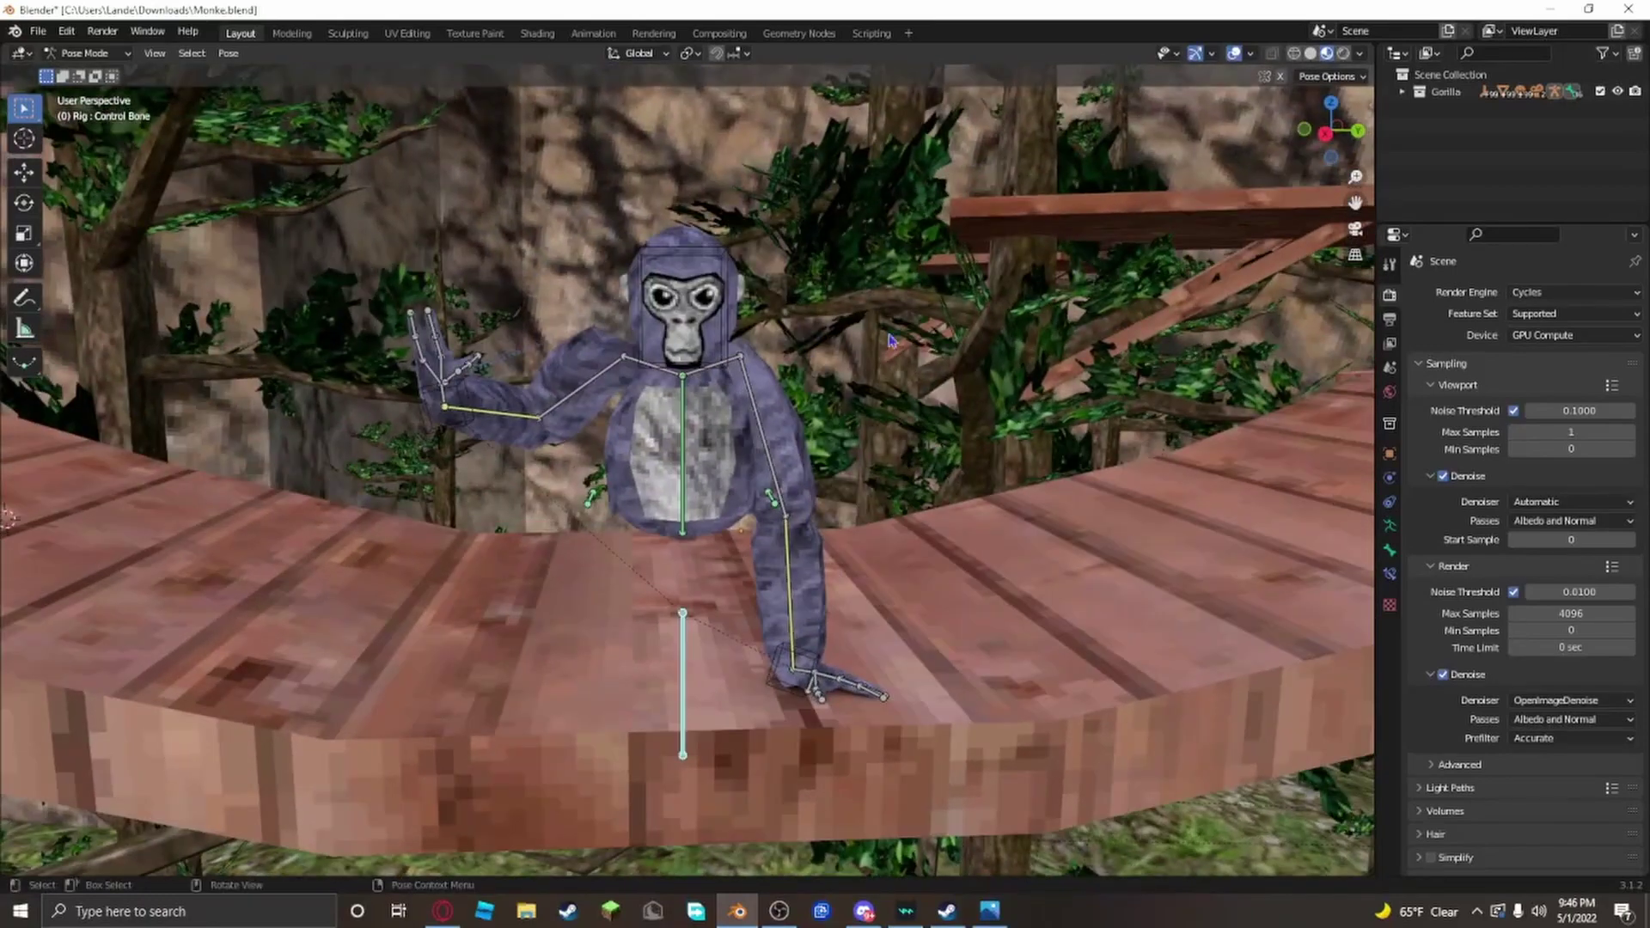
Step: Switch to Object Mode, select the gorilla's body mesh and open the Shading workspace
left_click(75, 58)
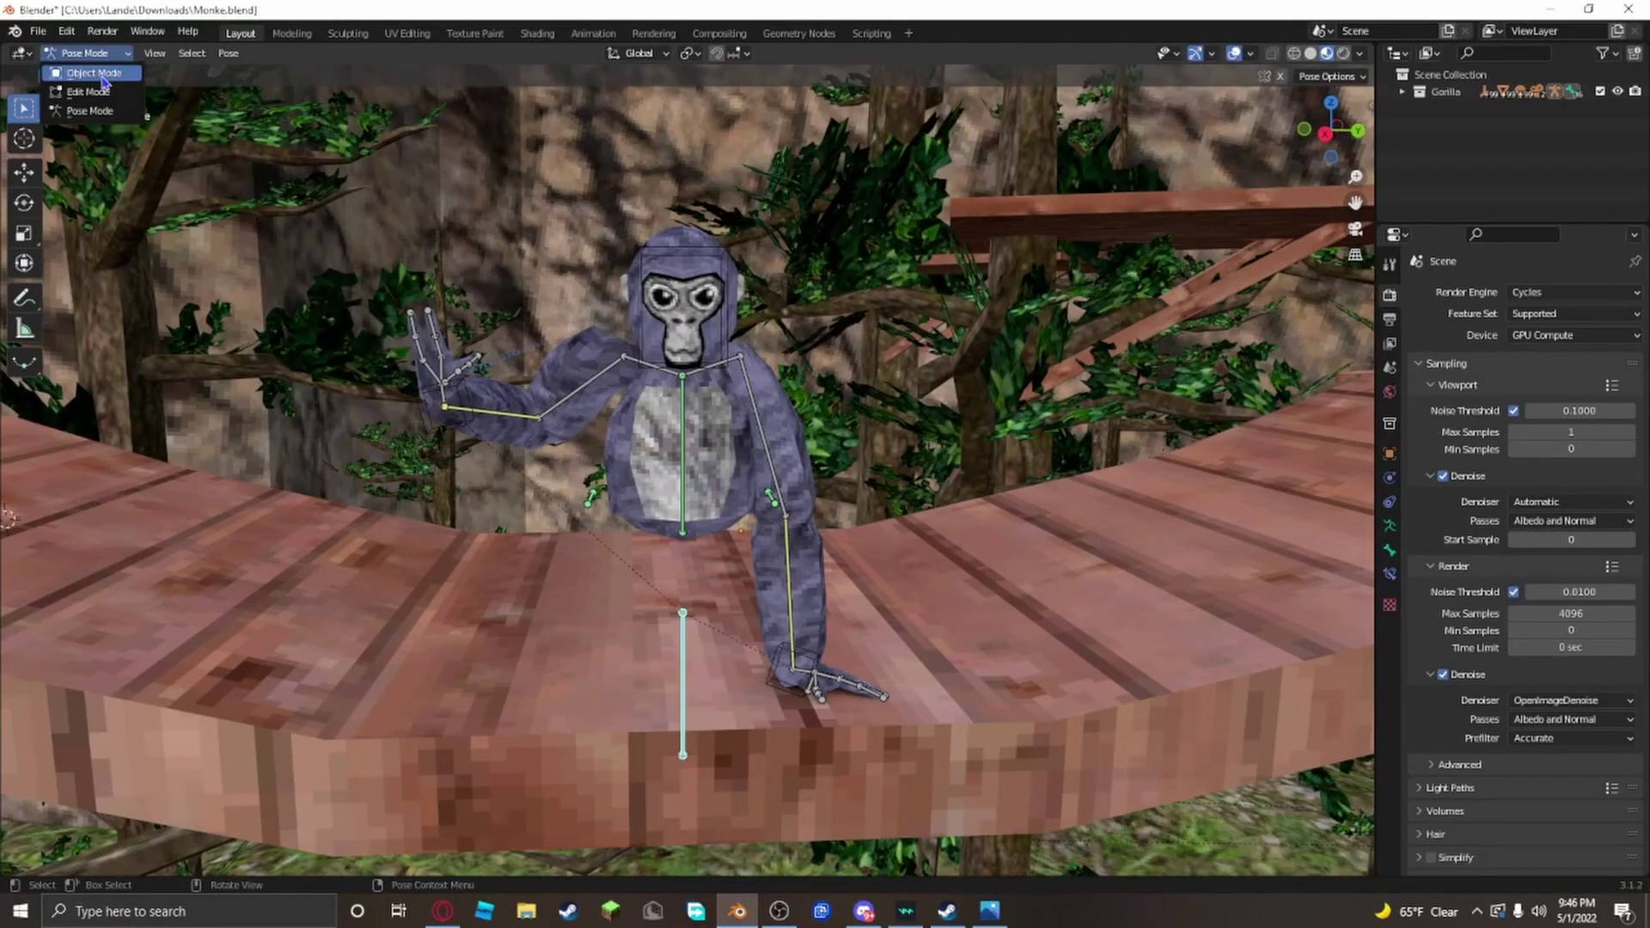
left_click(95, 75)
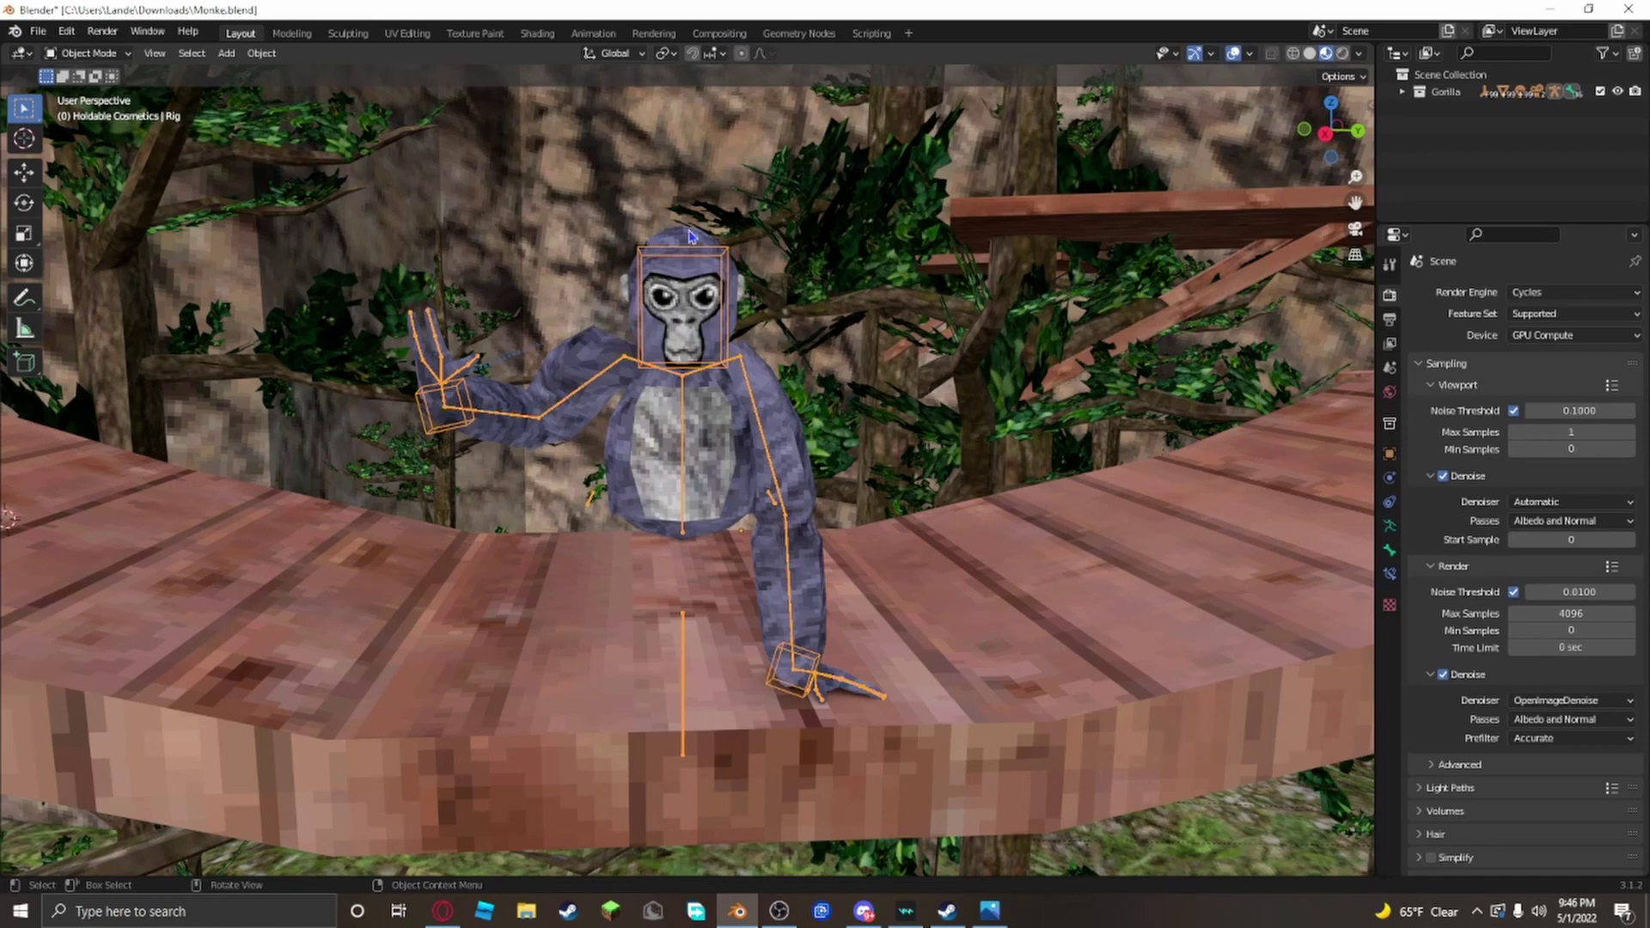
left_click(604, 378)
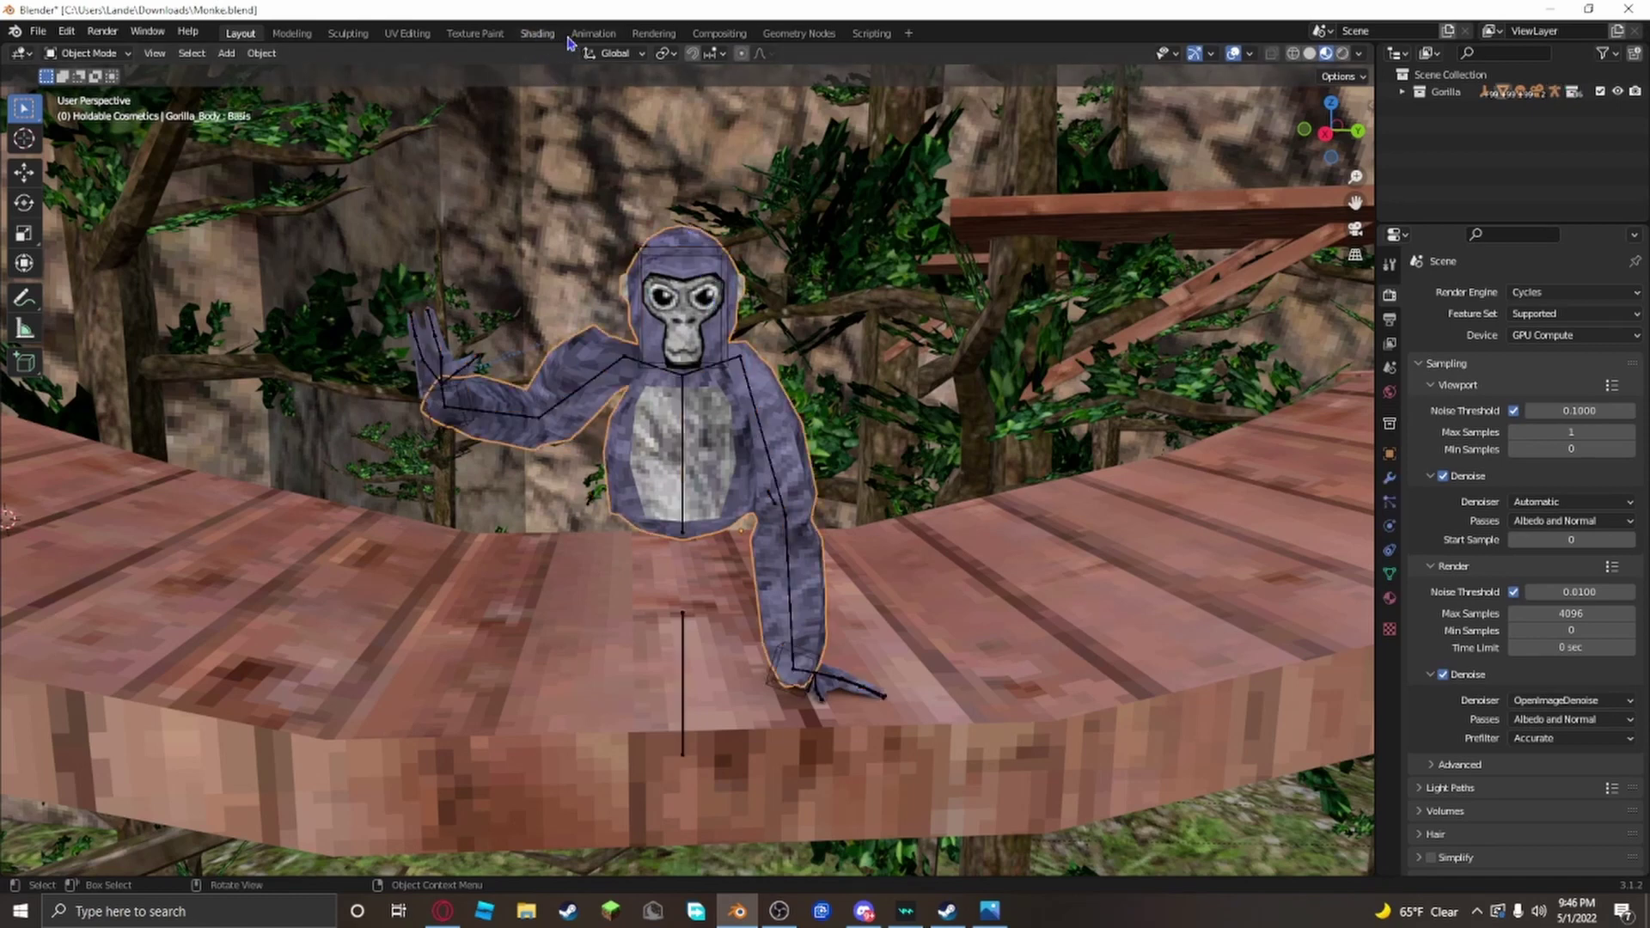
left_click(542, 36)
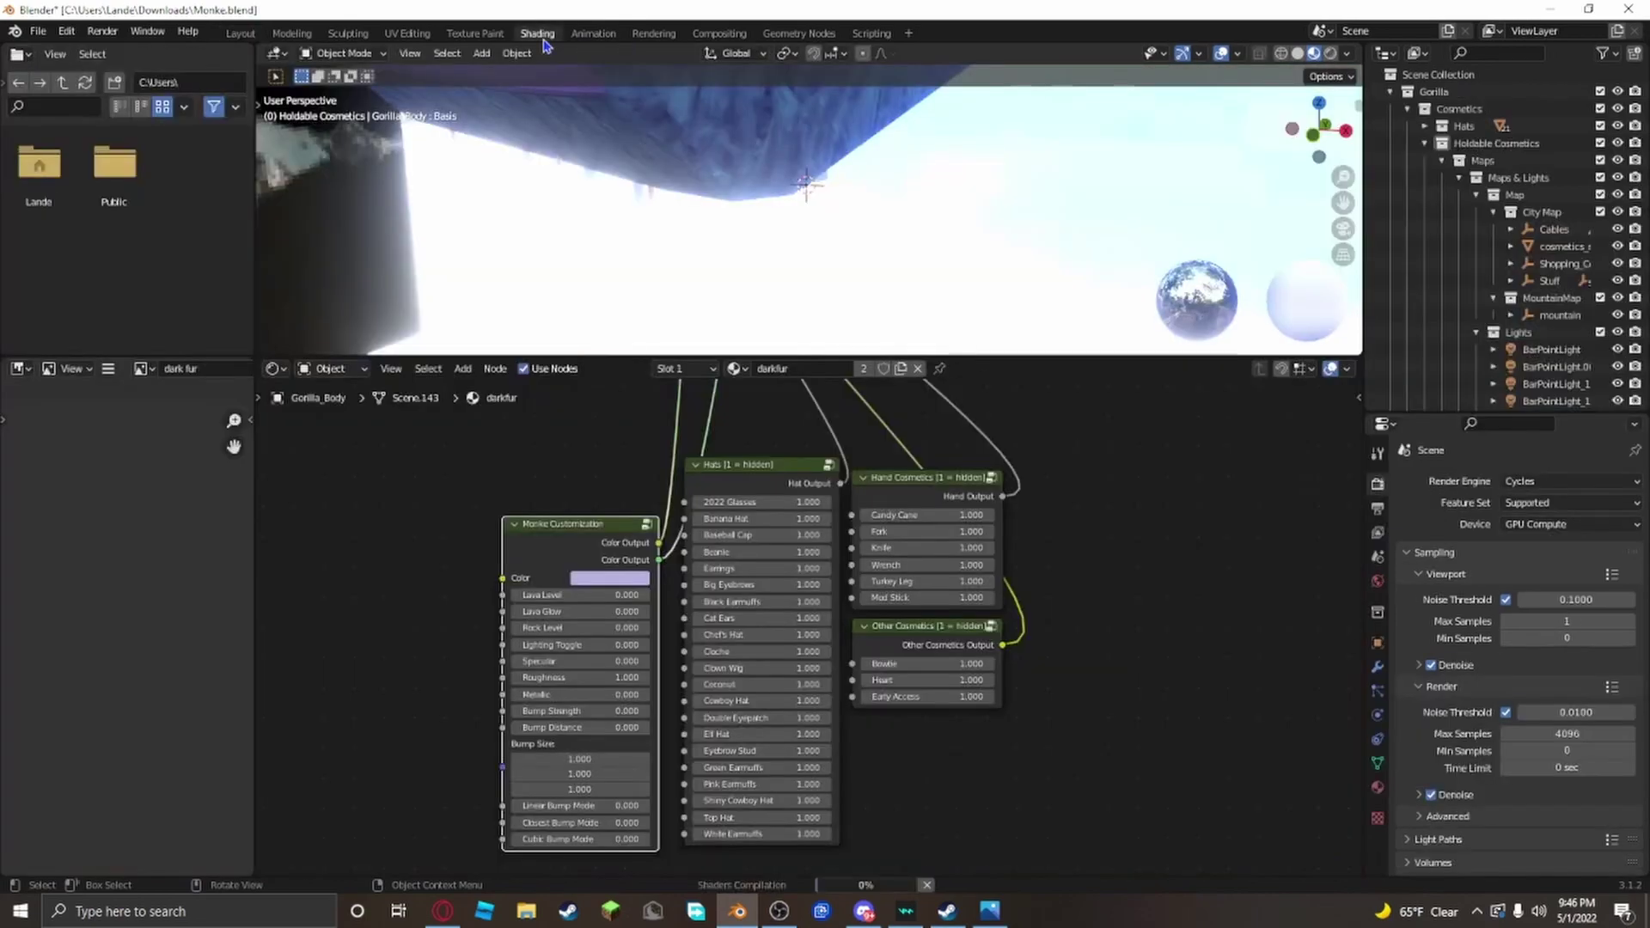
middle_click_drag(1083, 102, 971, 217)
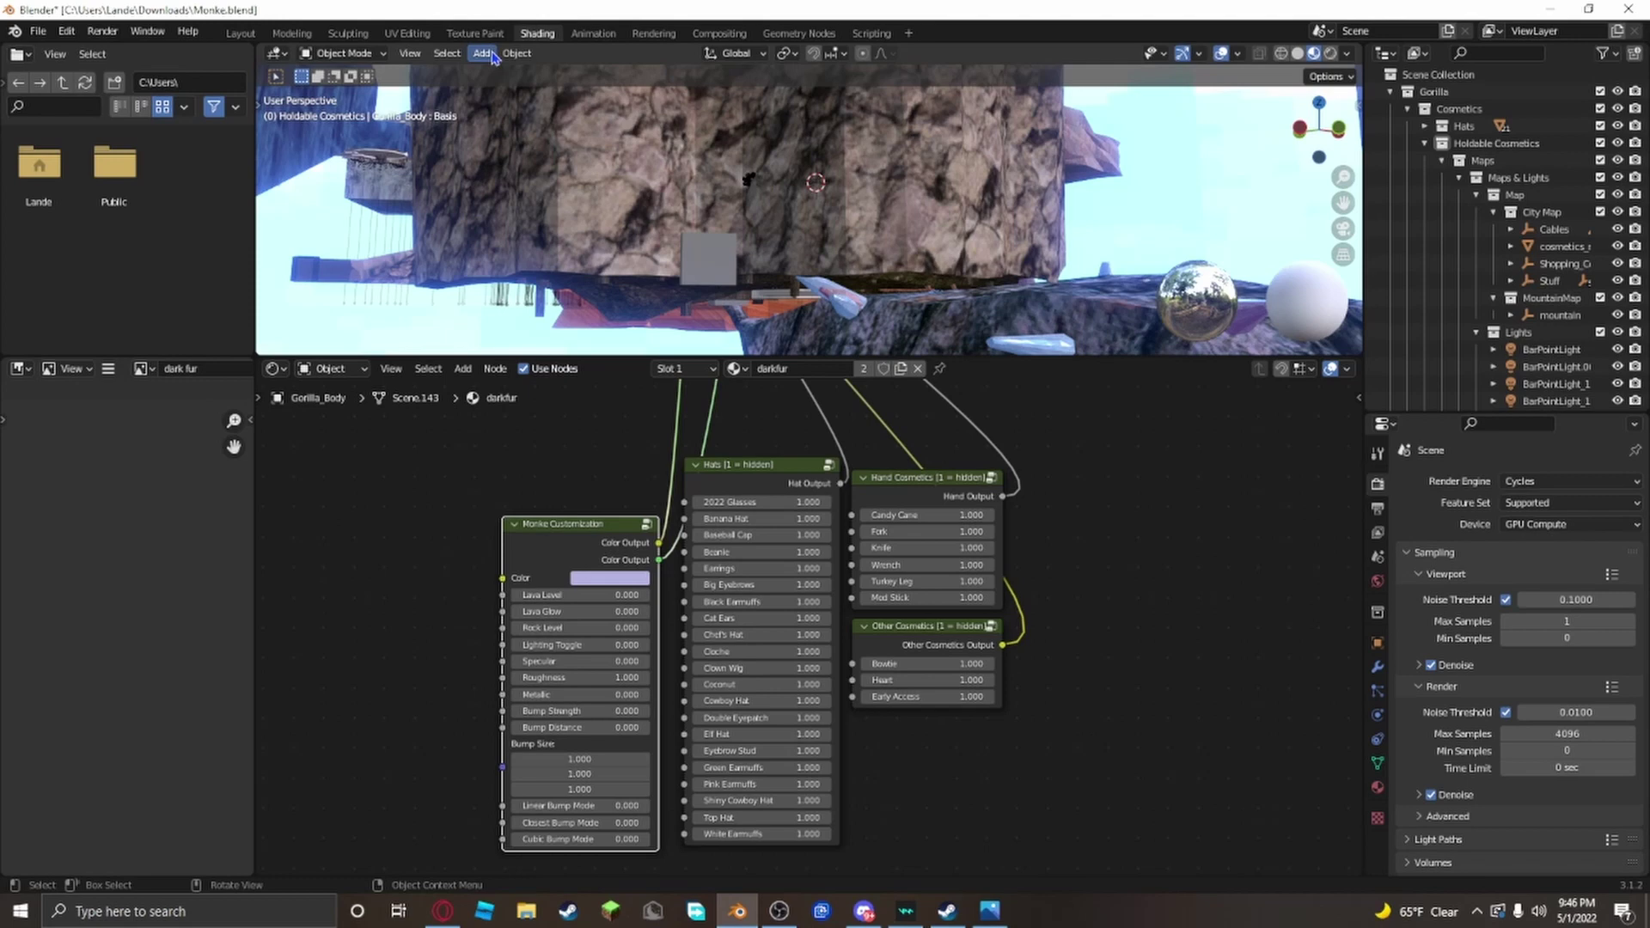
Step: Use Walk Navigation in the Shading viewport to reach the gorilla on the bridge and view it from the front
left_click(410, 54)
mouse_move(463, 270)
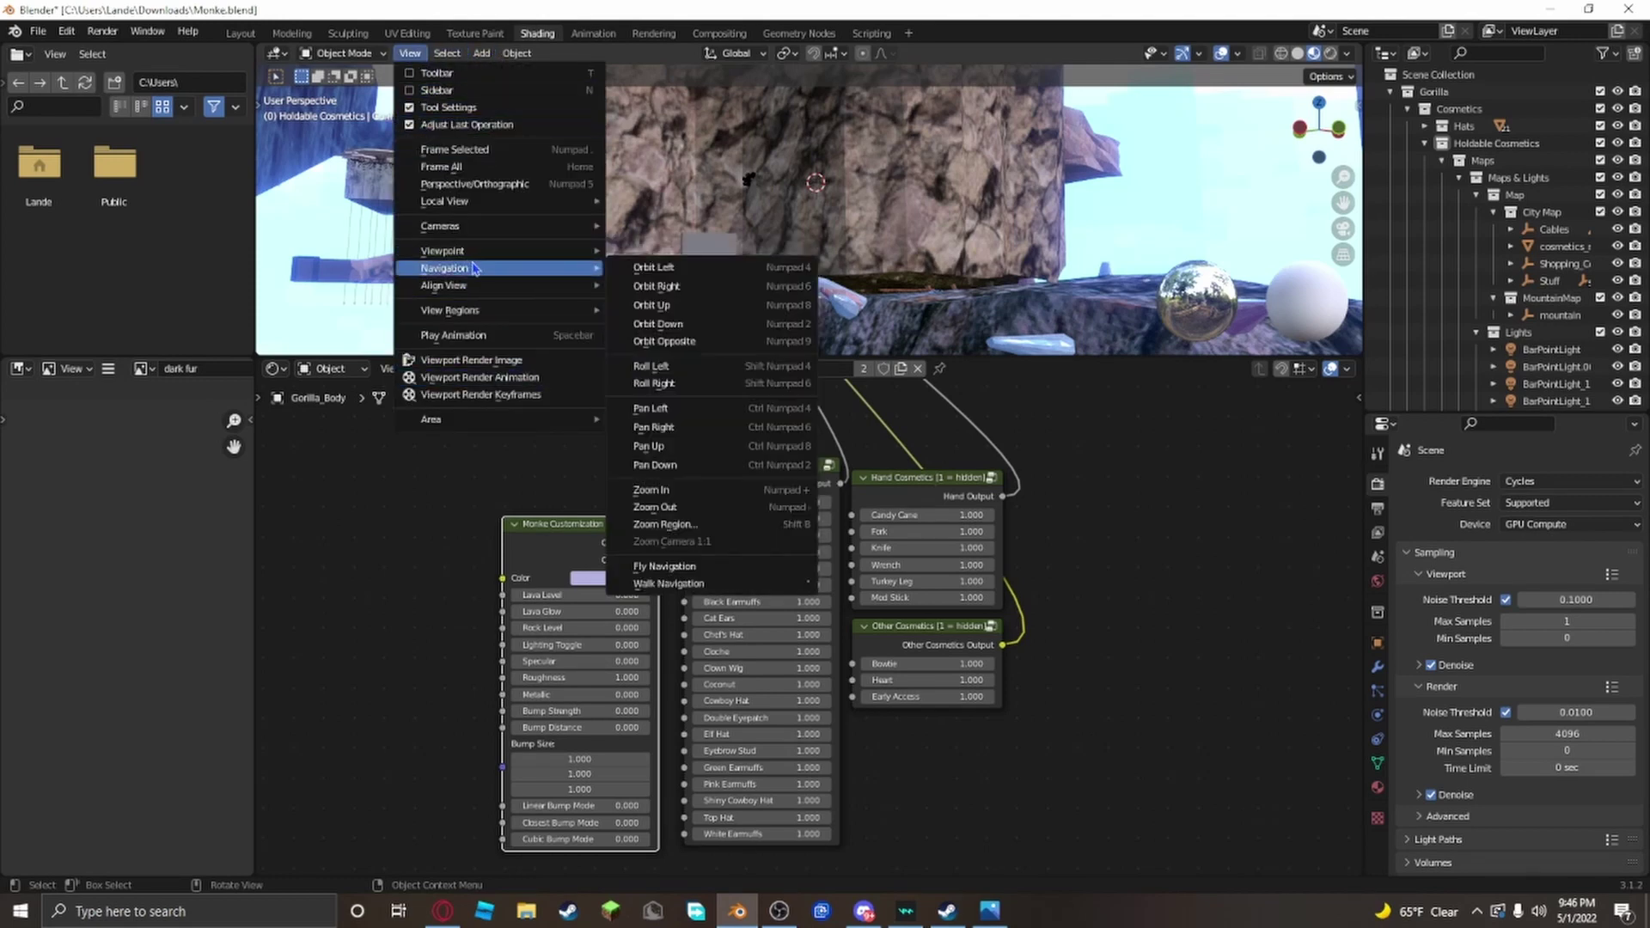
left_click(670, 584)
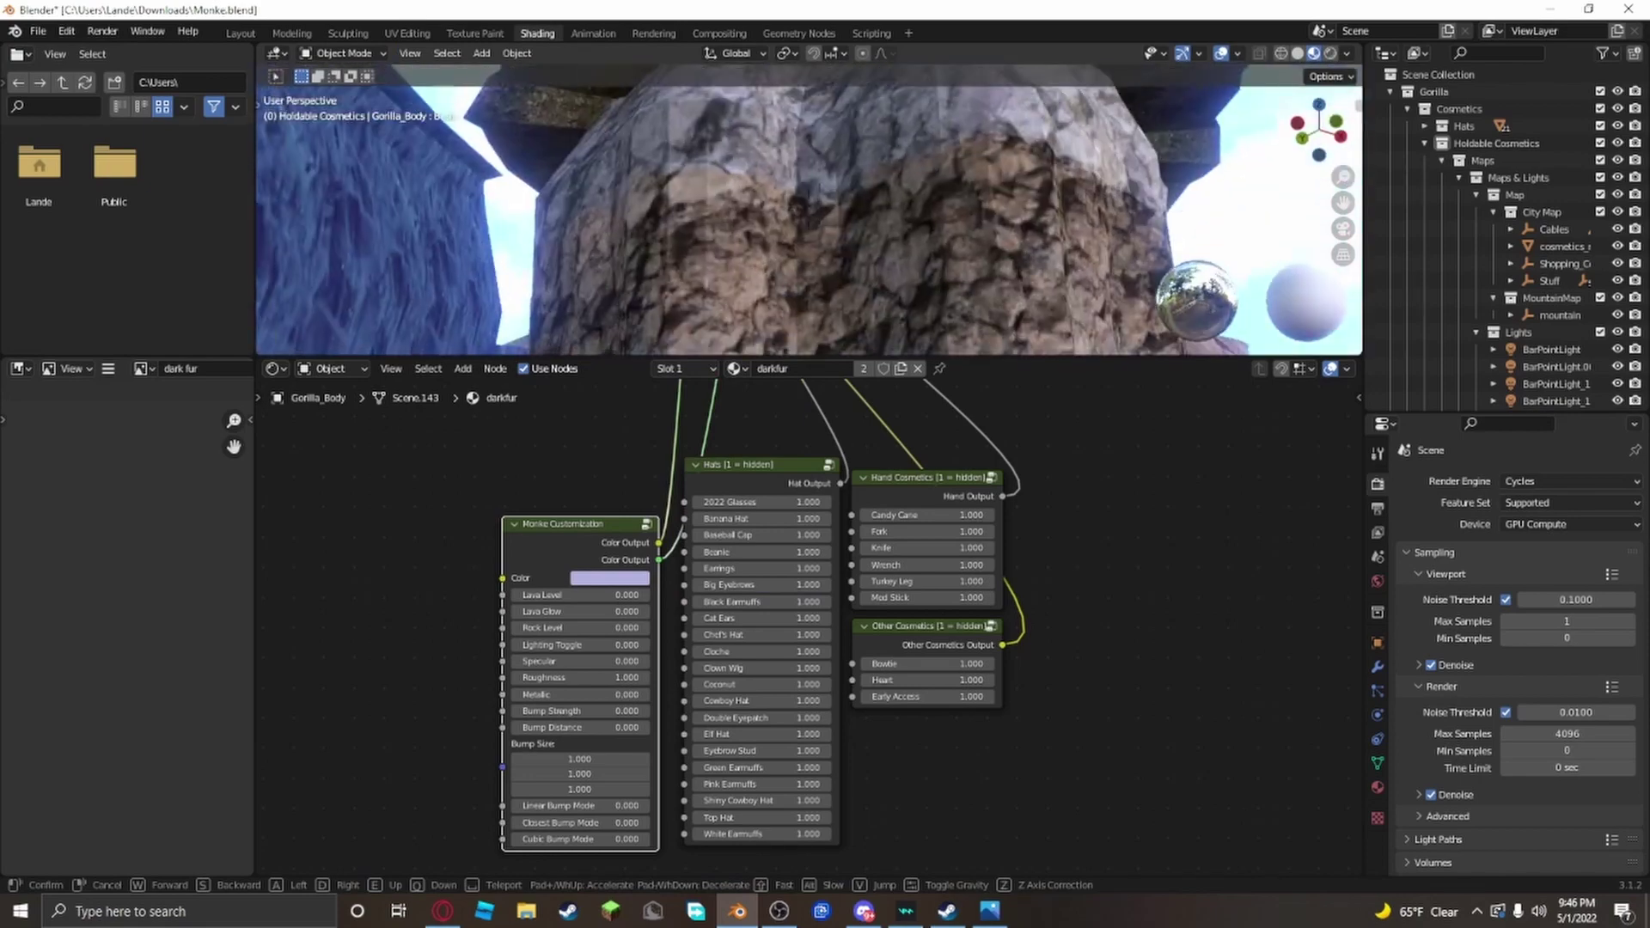
key("w")
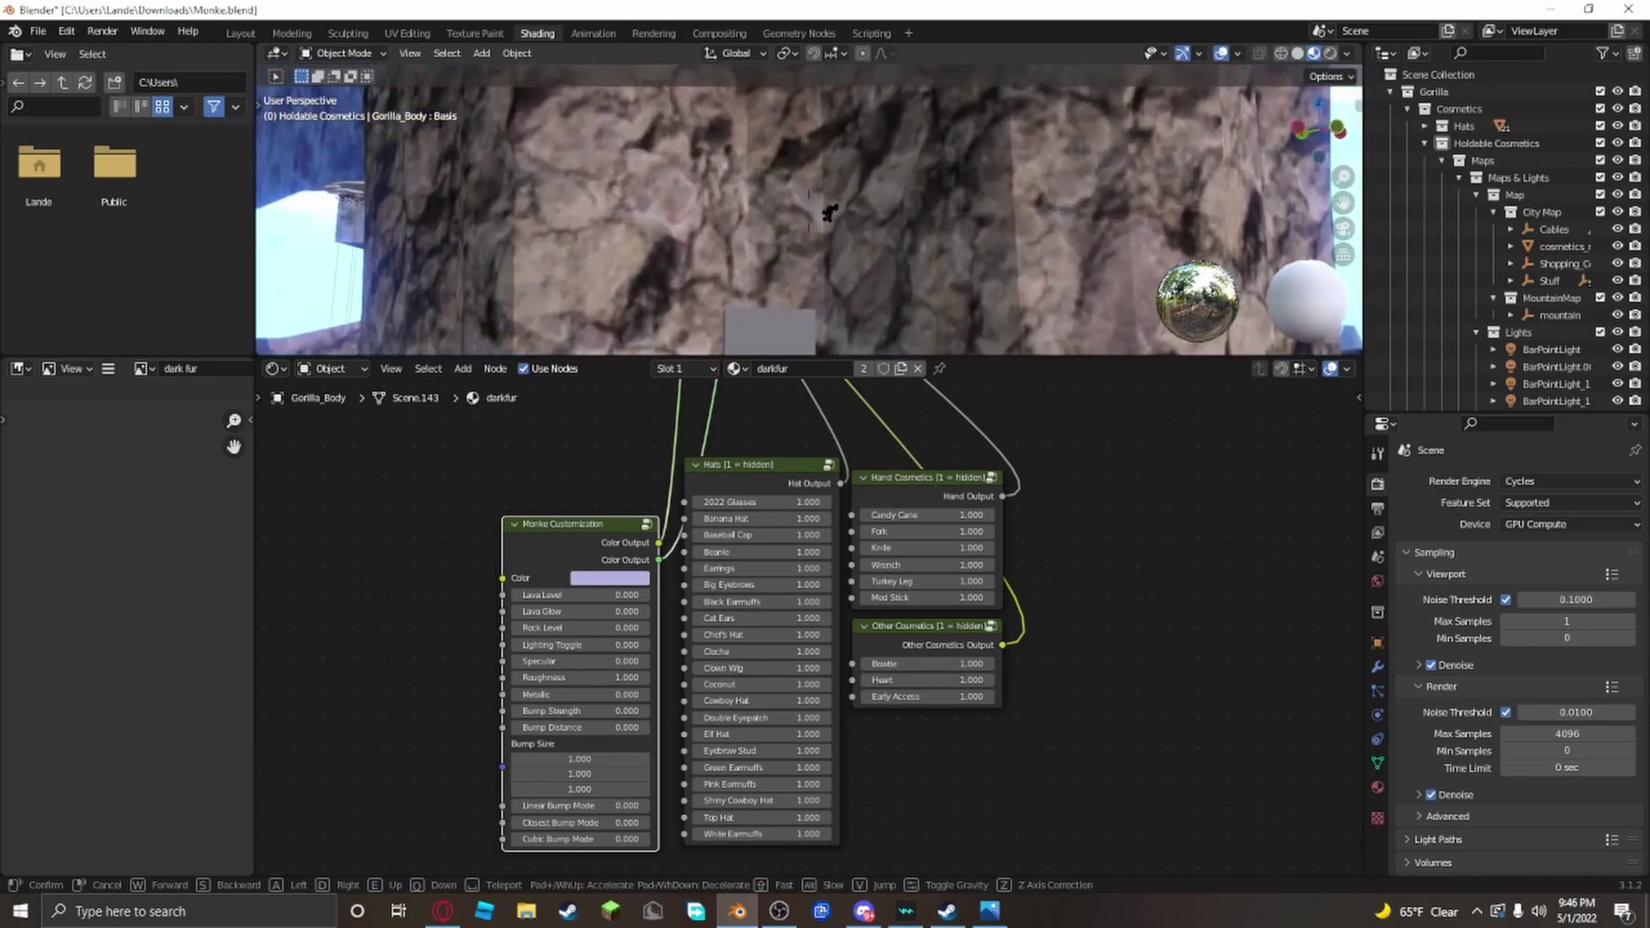
key("w")
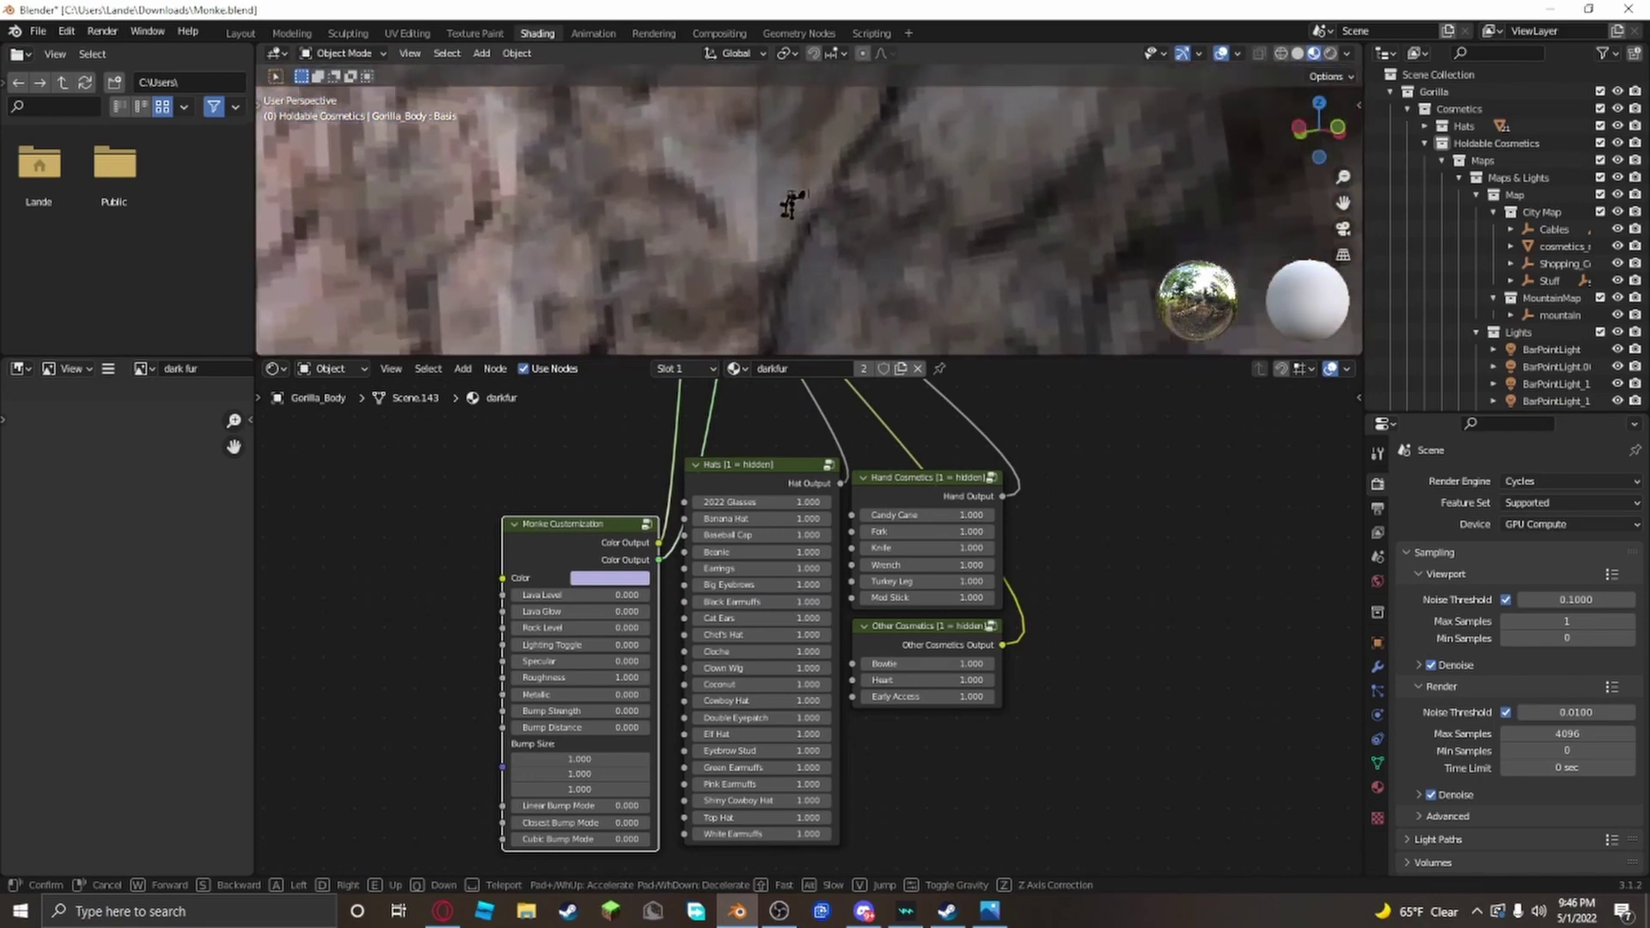
key("w")
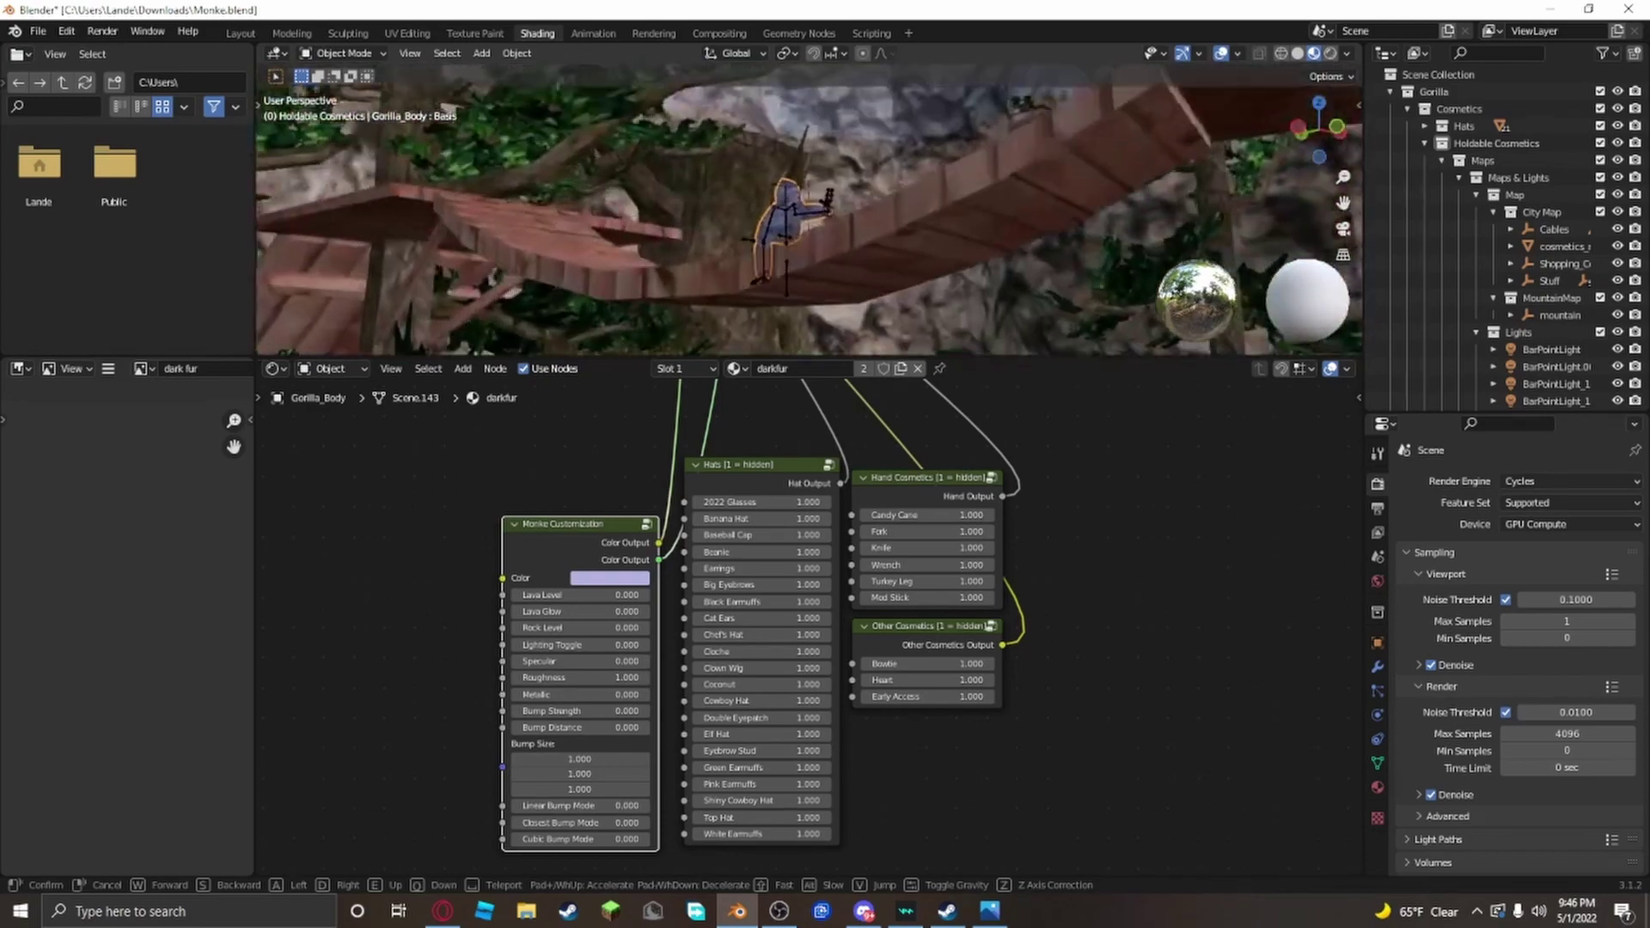
key("w")
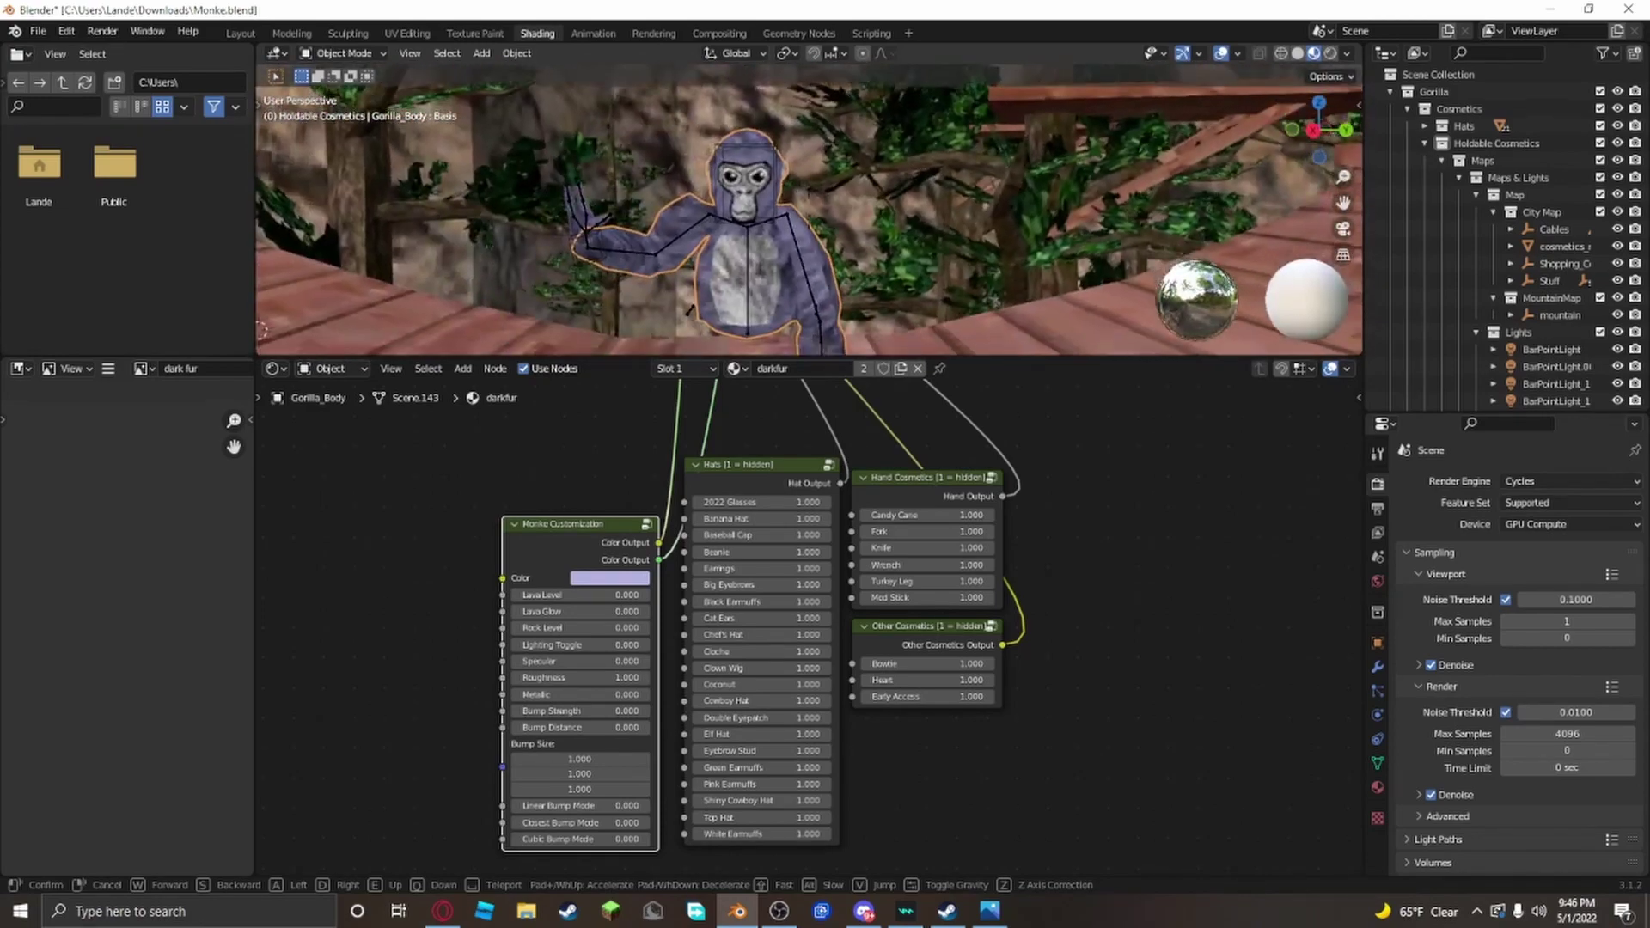
left_click(809, 209)
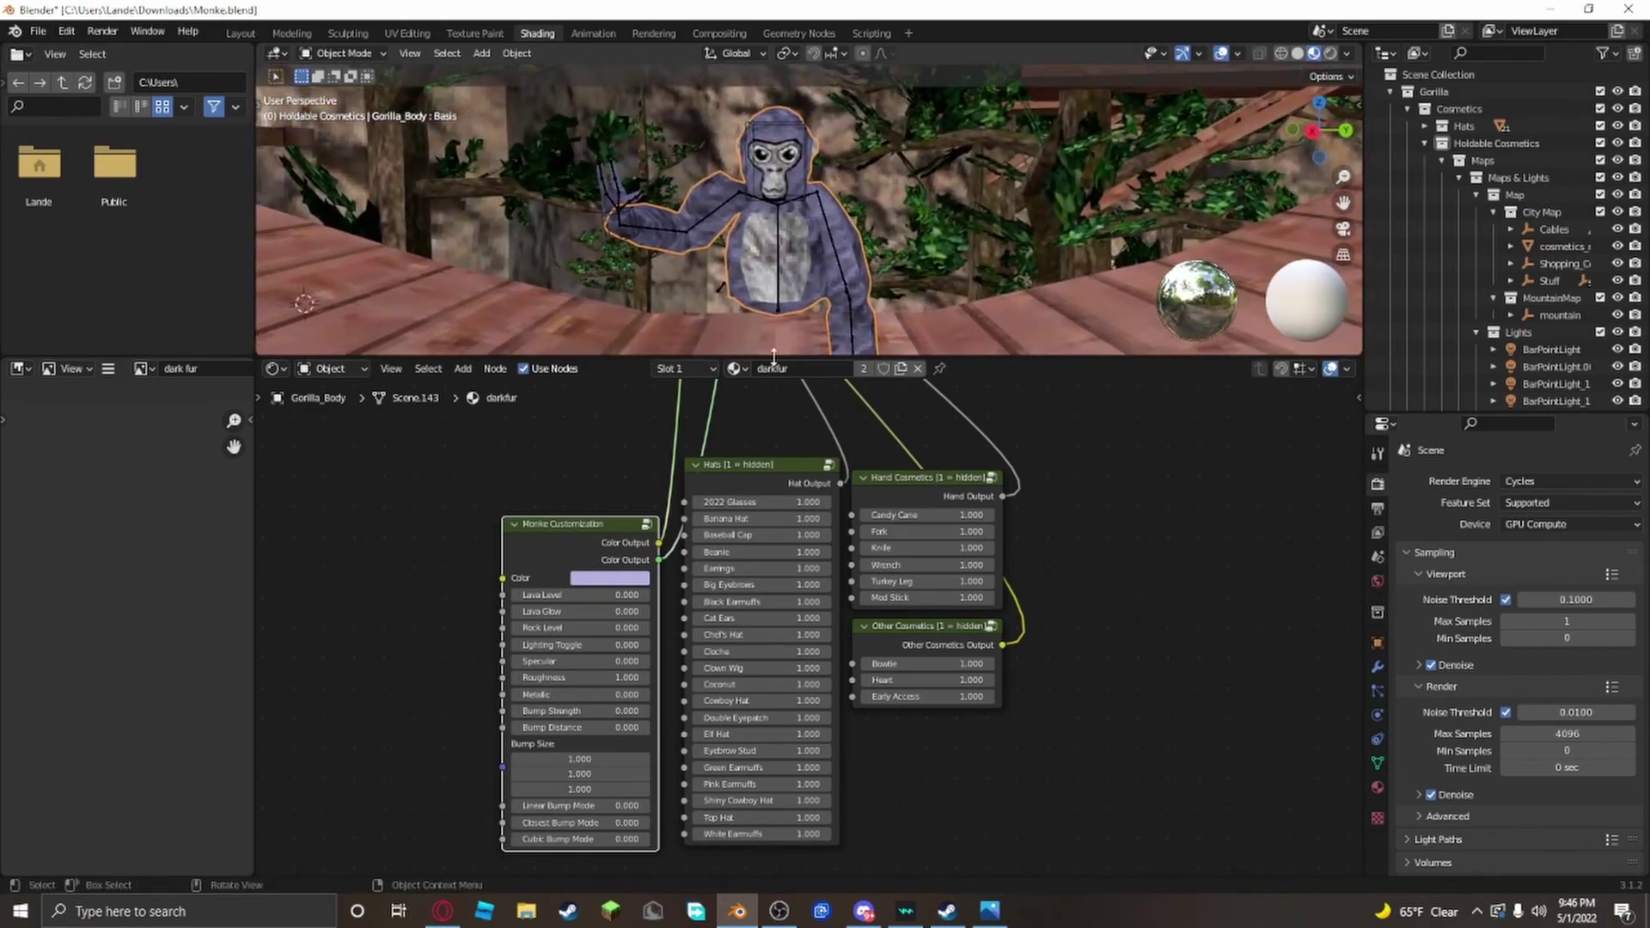
Step: Change the fur Color in the Monke Customization node to a light blue
left_click(625, 582)
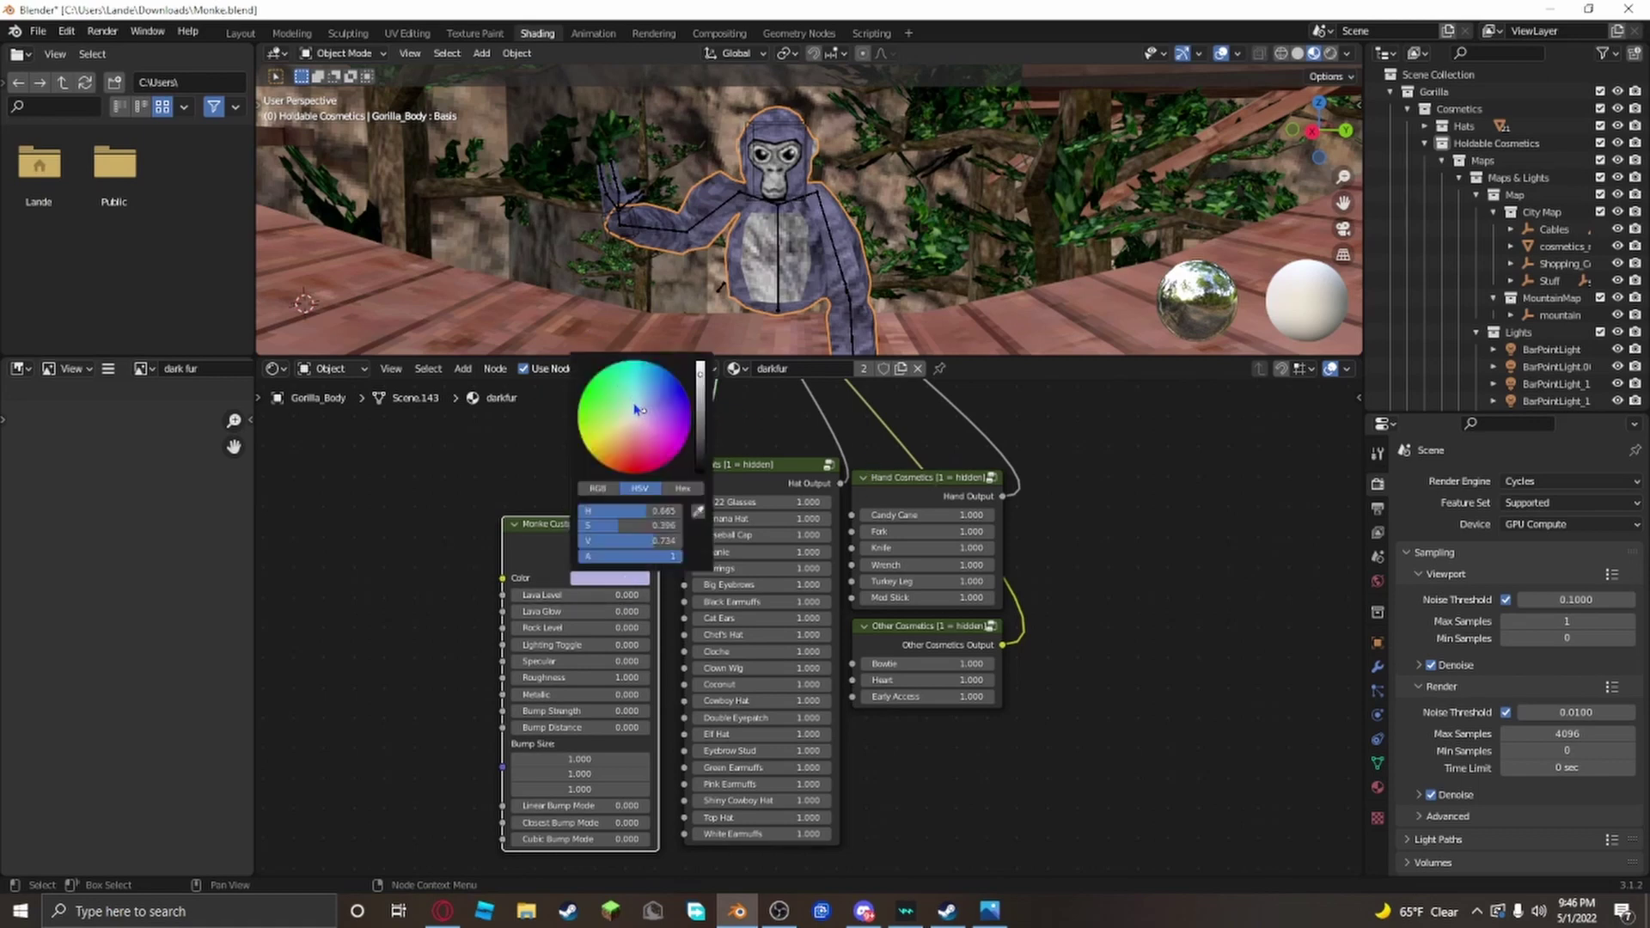
mouse_move(636, 410)
left_mouse_down()
mouse_move(582, 439)
mouse_move(640, 472)
mouse_move(689, 401)
left_mouse_up()
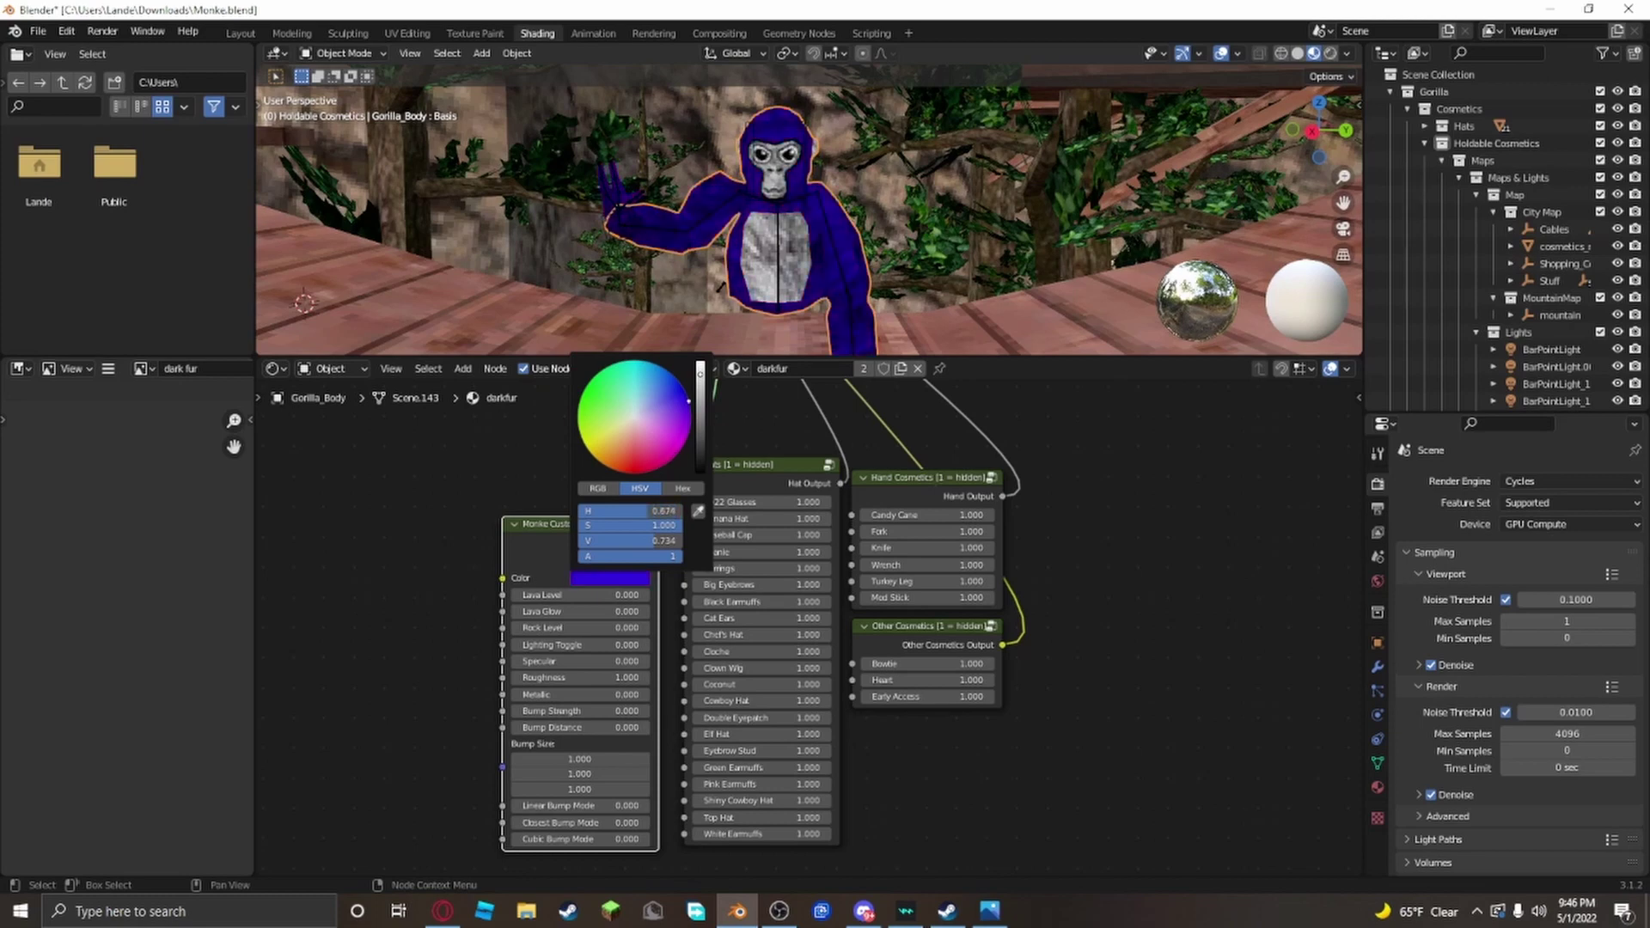
mouse_move(601, 428)
left_mouse_down()
mouse_move(682, 435)
mouse_move(680, 384)
mouse_move(653, 388)
left_mouse_up()
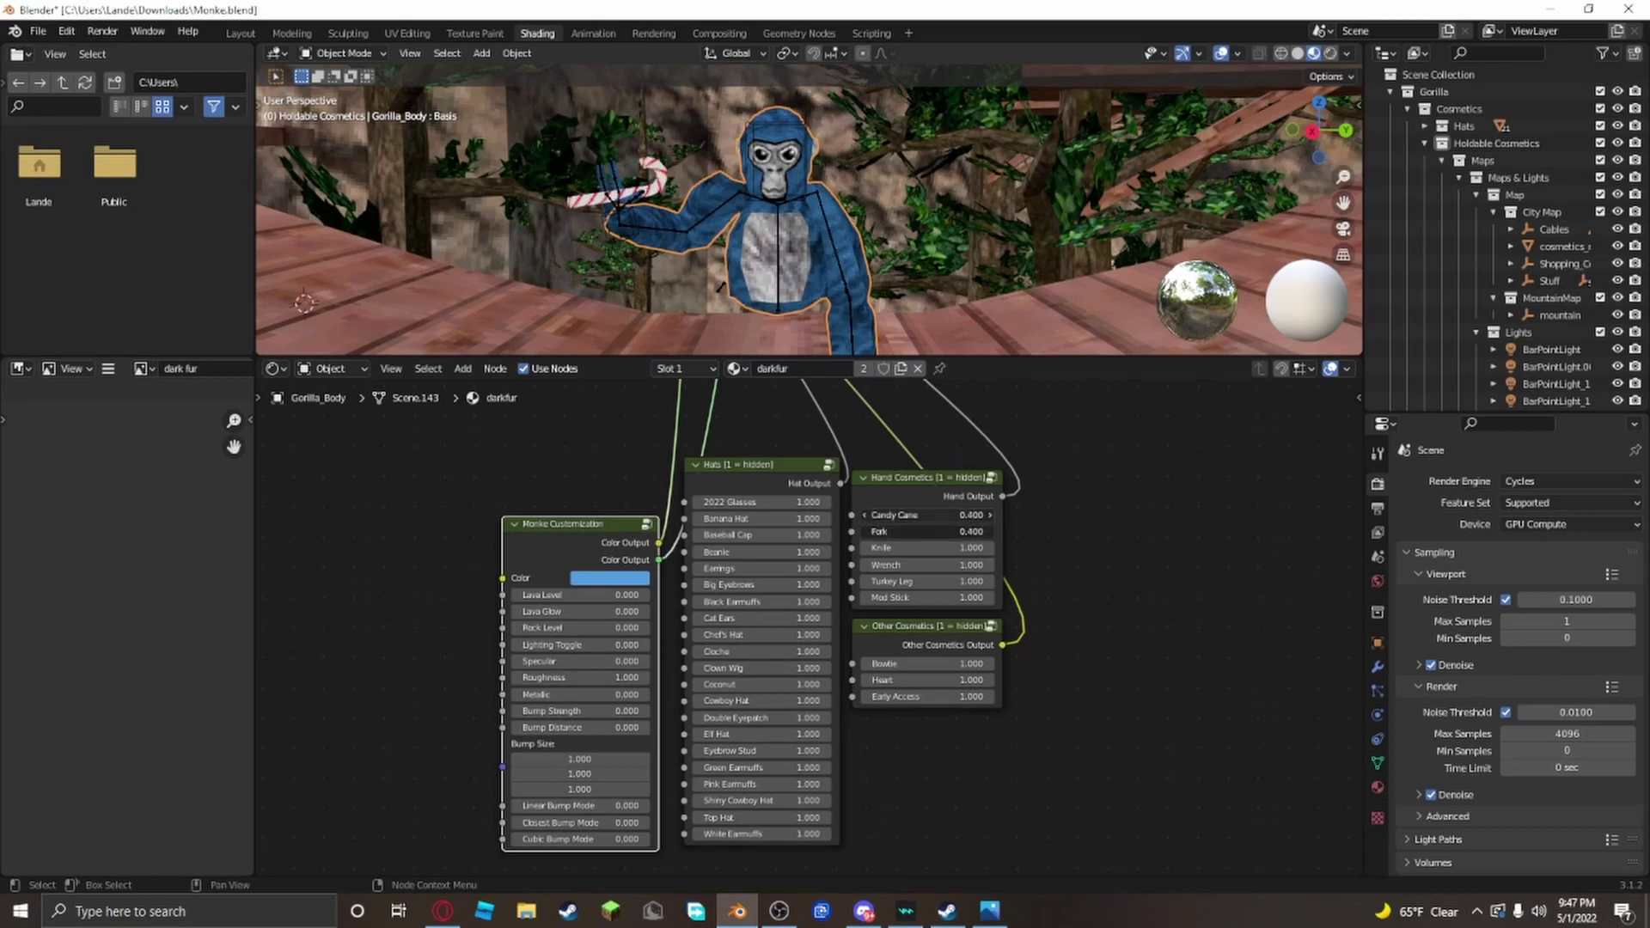
Step: Set Candy Cane to 0 in the Hand Cosmetics node so the gorilla holds the candy cane
left_click_drag(926, 515, 974, 515)
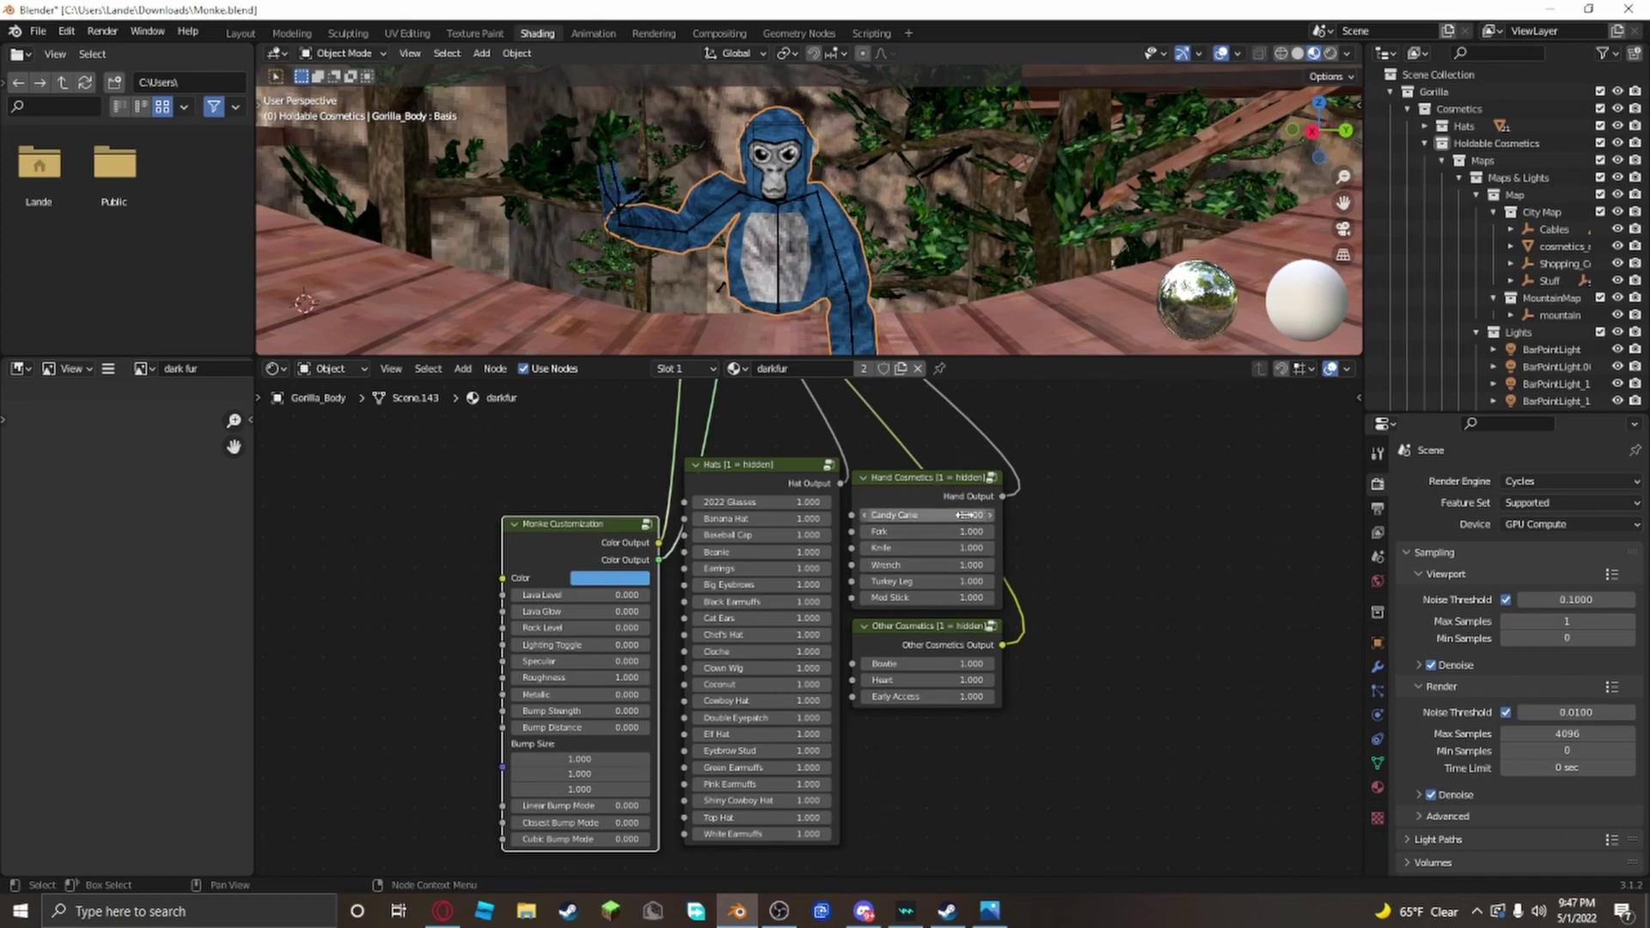
left_click(965, 515)
key("Return")
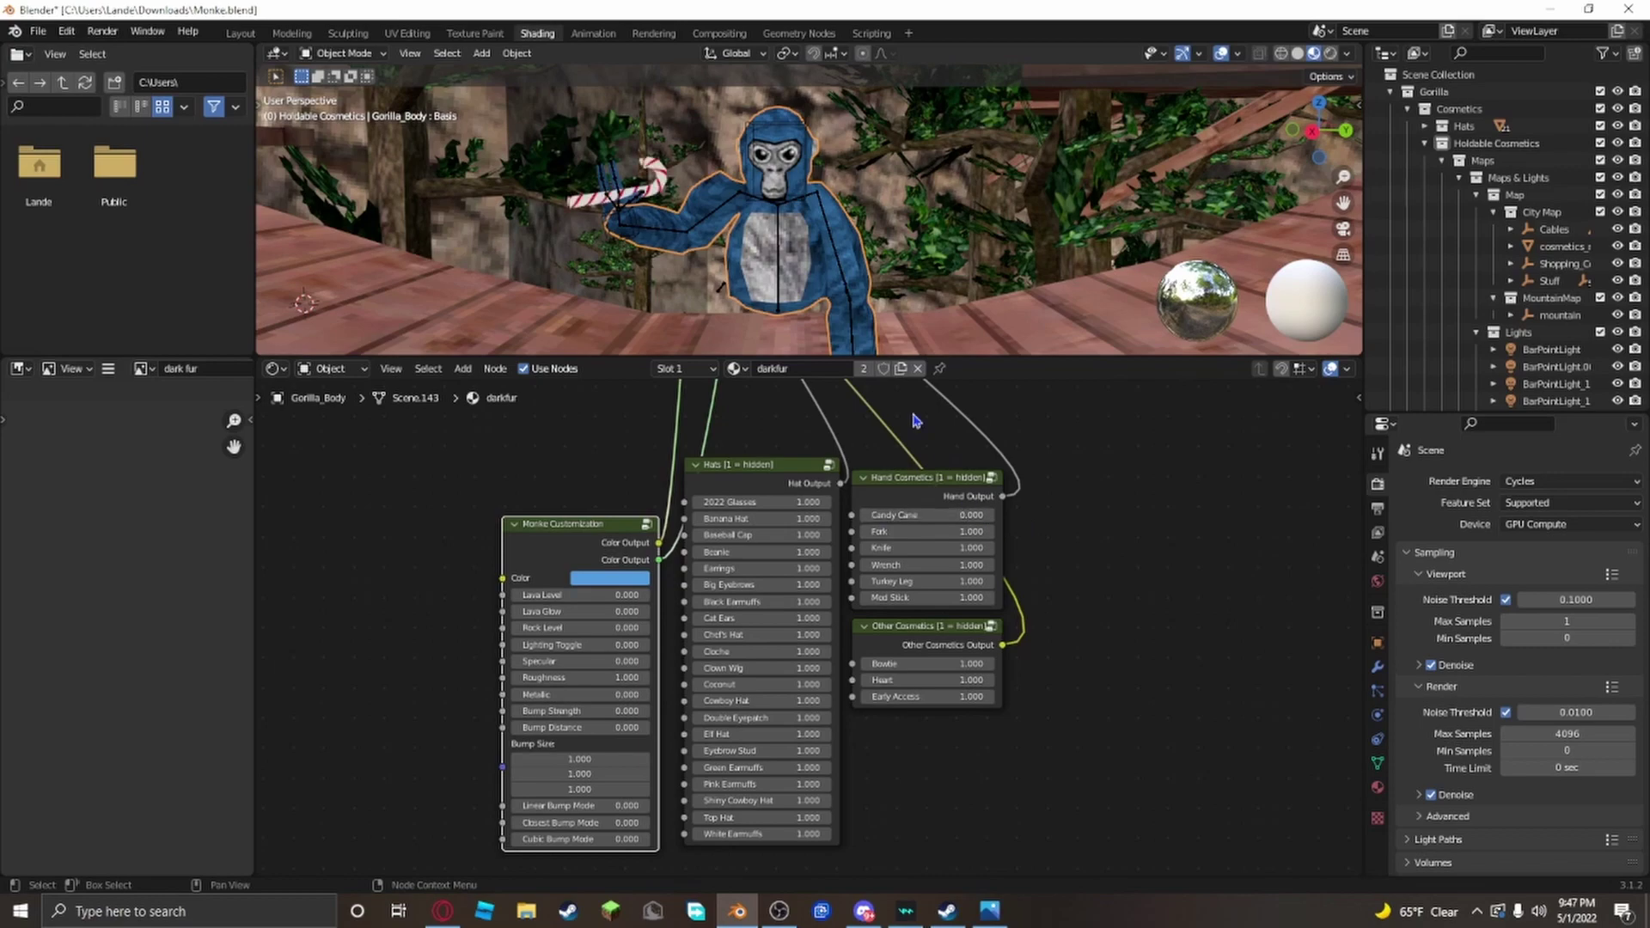
Step: Select the gorilla's rig armature, return to the Layout workspace and switch the rig to Pose Mode
middle_click_drag(664, 218, 851, 221)
scroll(652, 223, "up", 6)
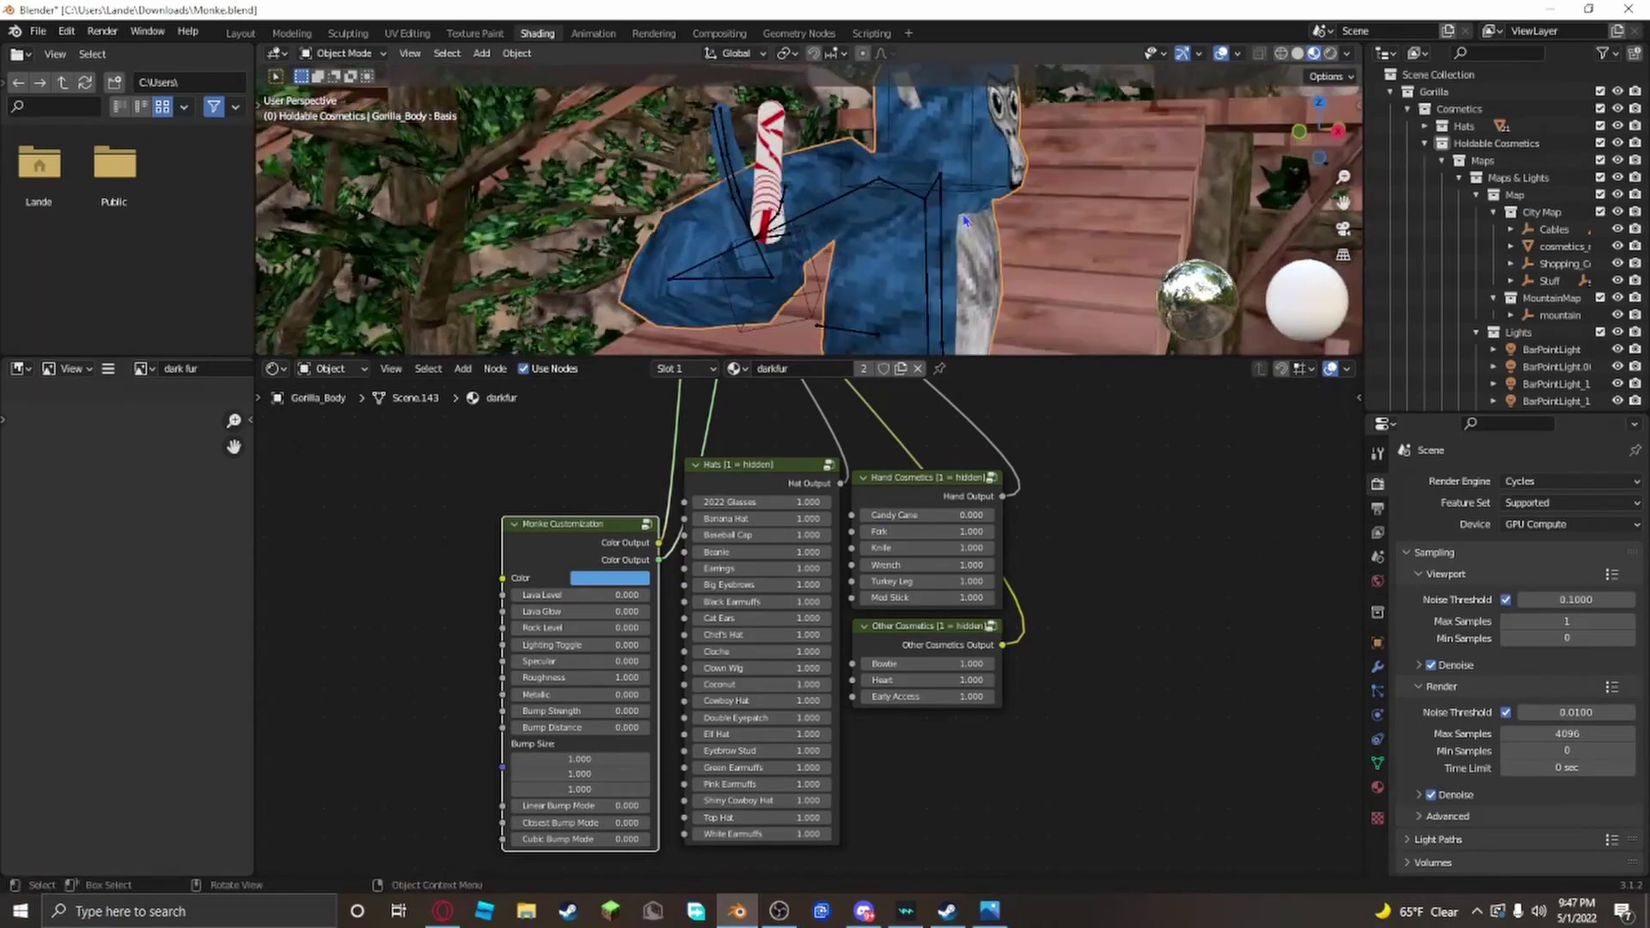
left_click(636, 184)
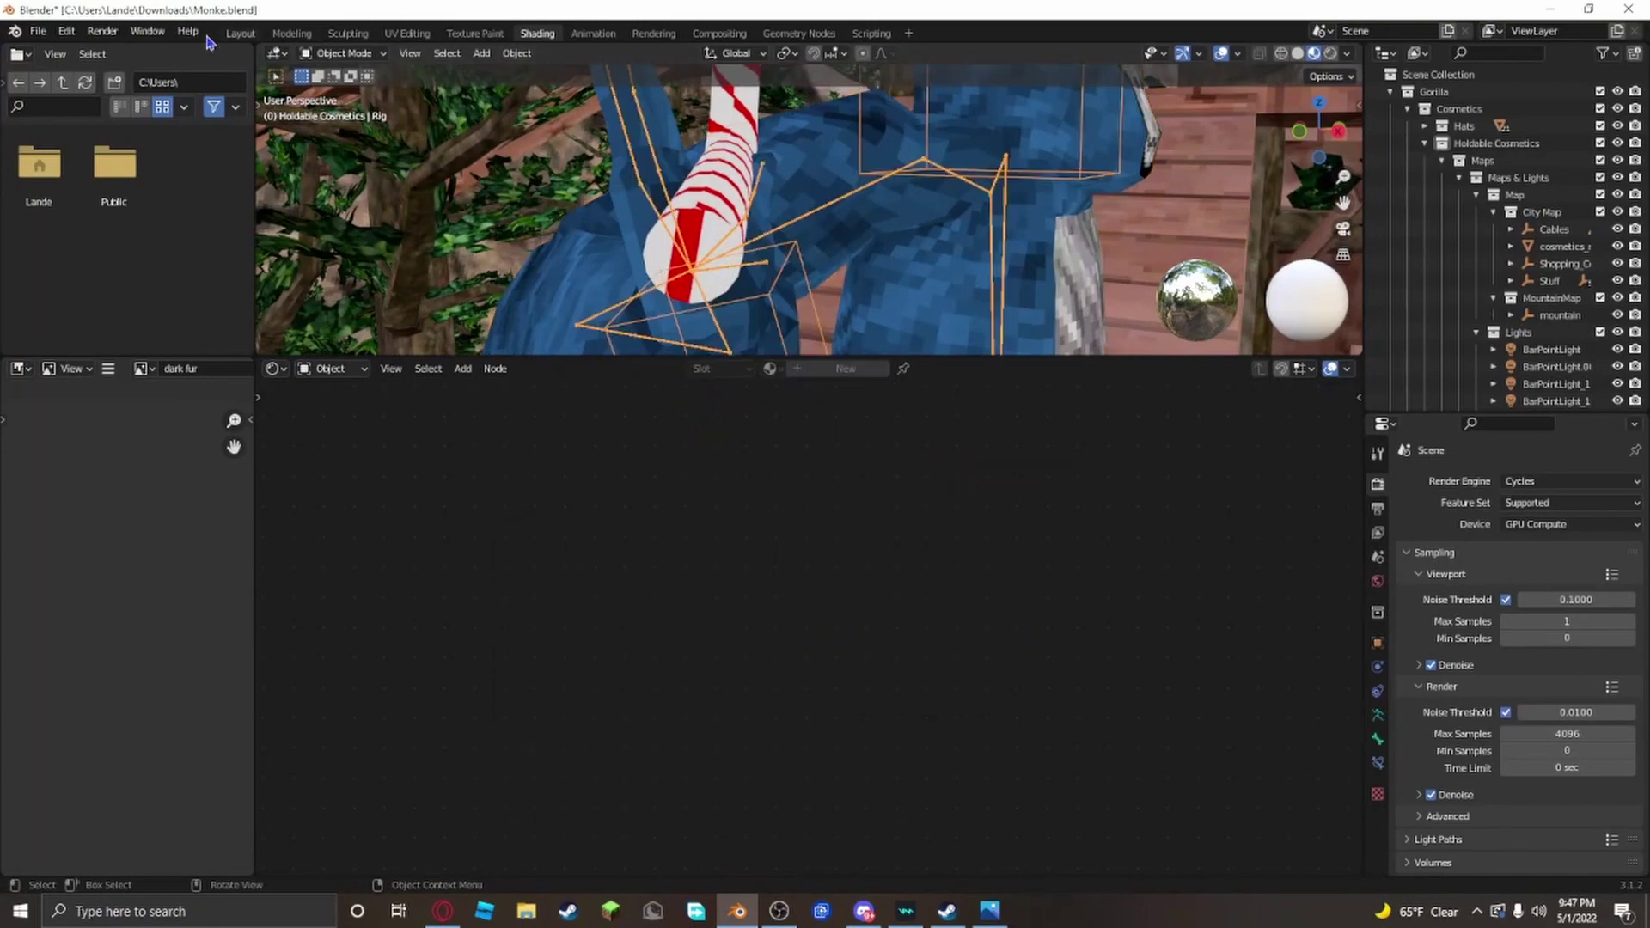
left_click(245, 37)
middle_click_drag(521, 241, 815, 325)
scroll(814, 325, "up", 4)
left_click(86, 52)
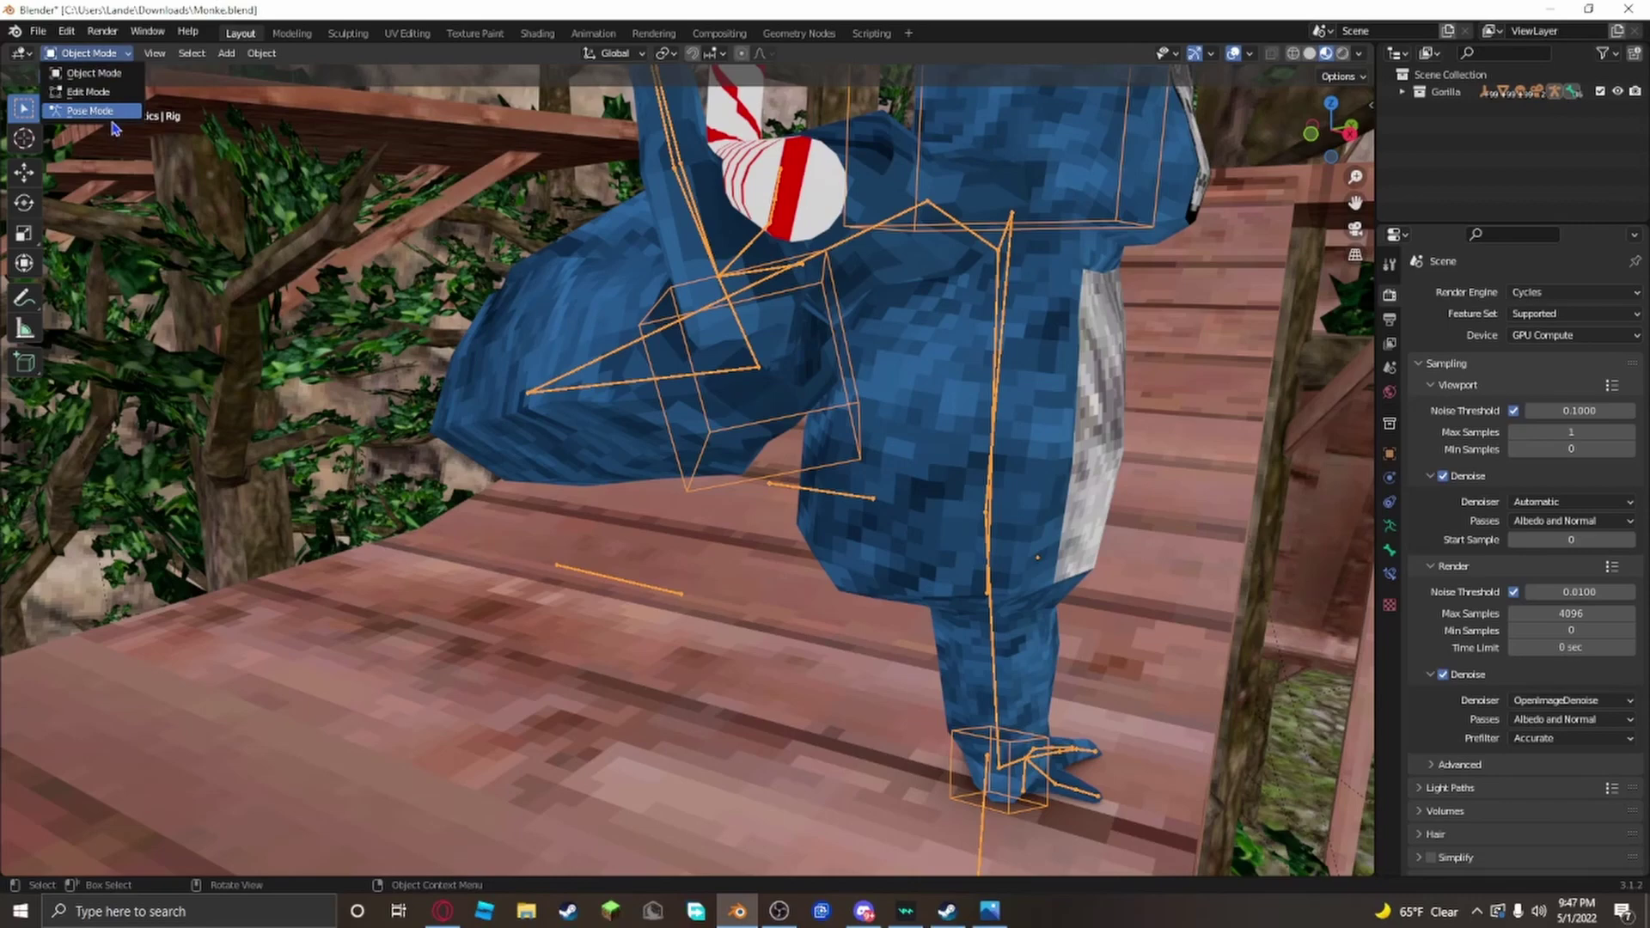
left_click(86, 121)
Step: Try to rotate the Pinky_Base.L bone of the hand holding the candy cane, and undo the rotation
left_click(705, 246)
middle_click_drag(696, 246, 201, 278)
scroll(305, 273, "down", 4)
scroll(322, 365, "up", 1)
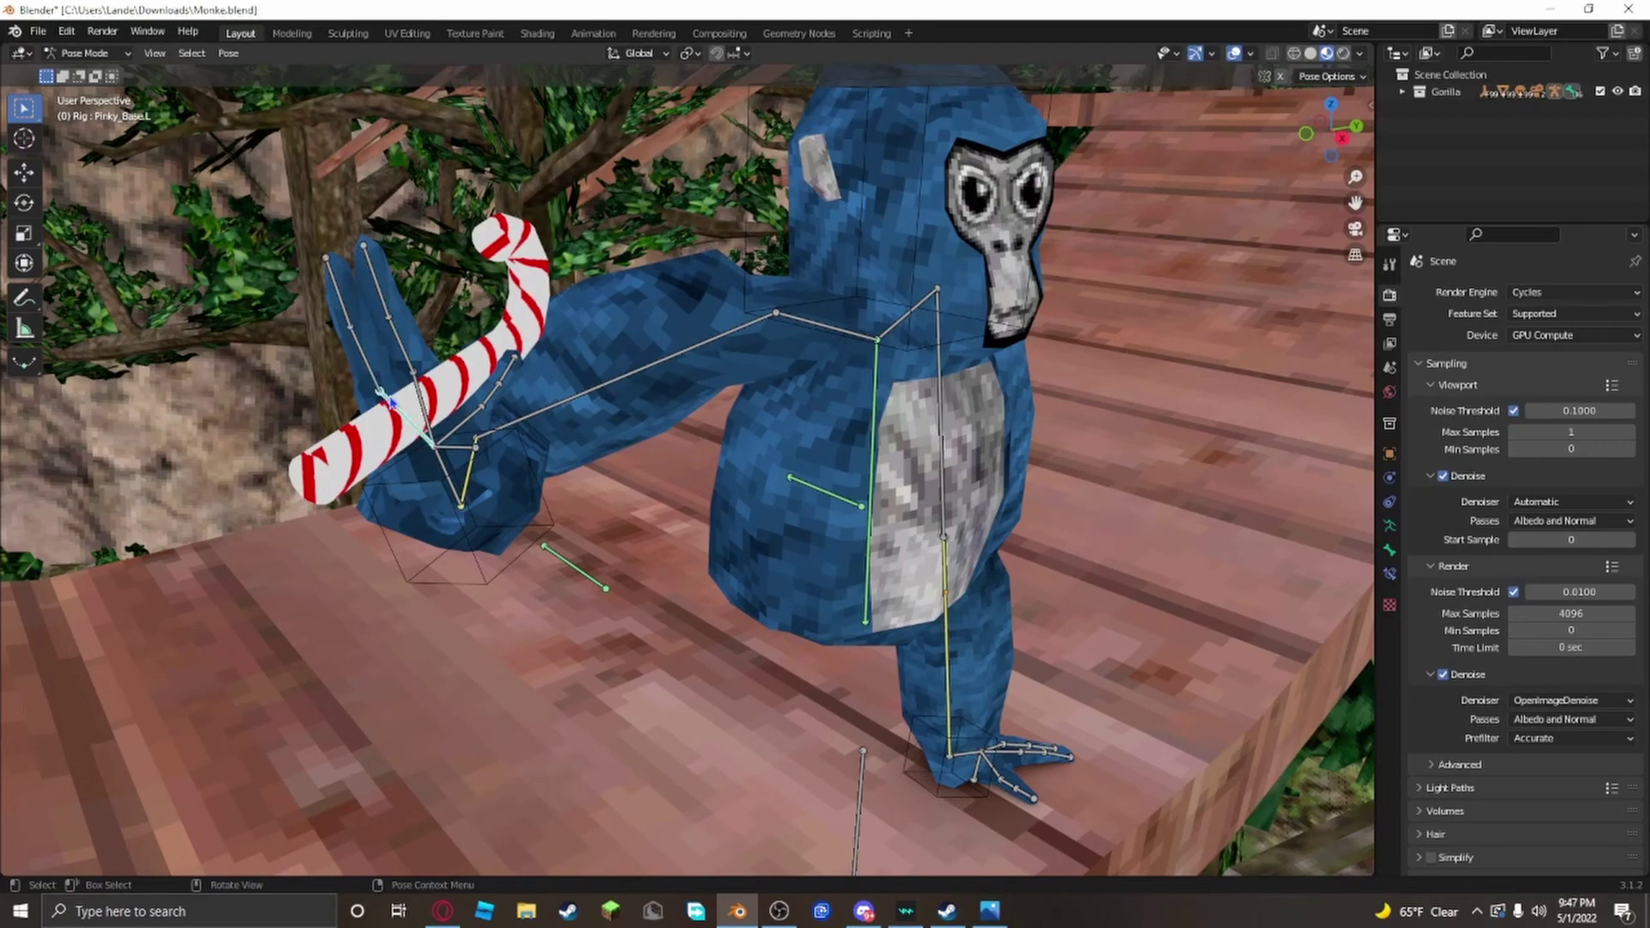
key("r")
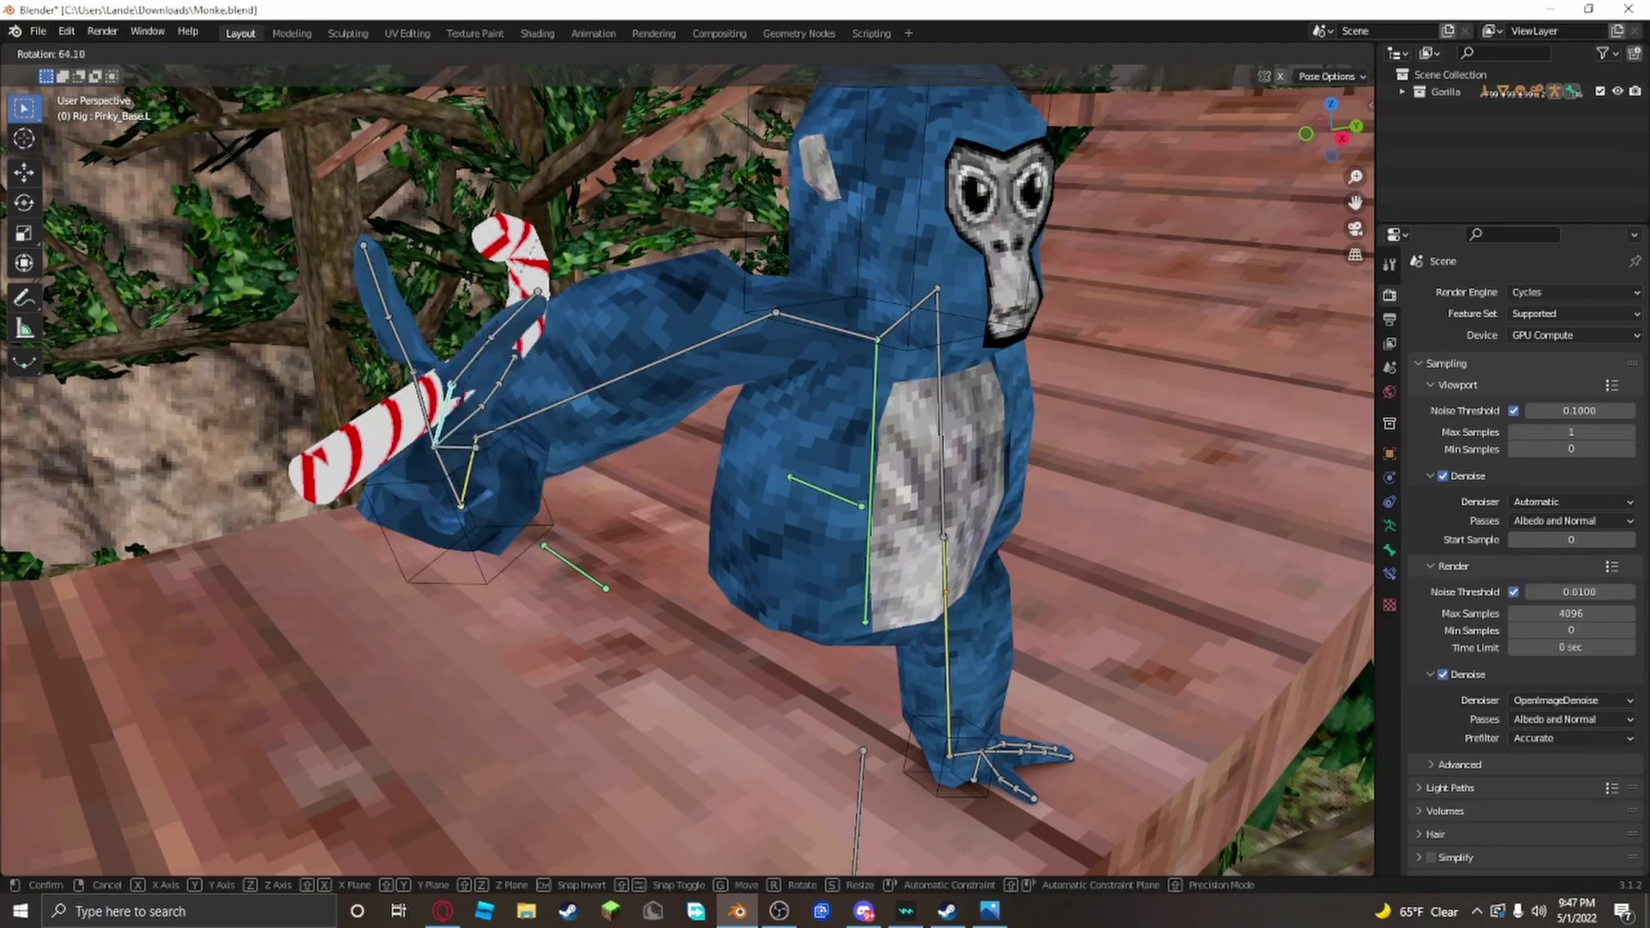
left_click(295, 577)
key("ctrl+z")
middle_click_drag(295, 576, 357, 607)
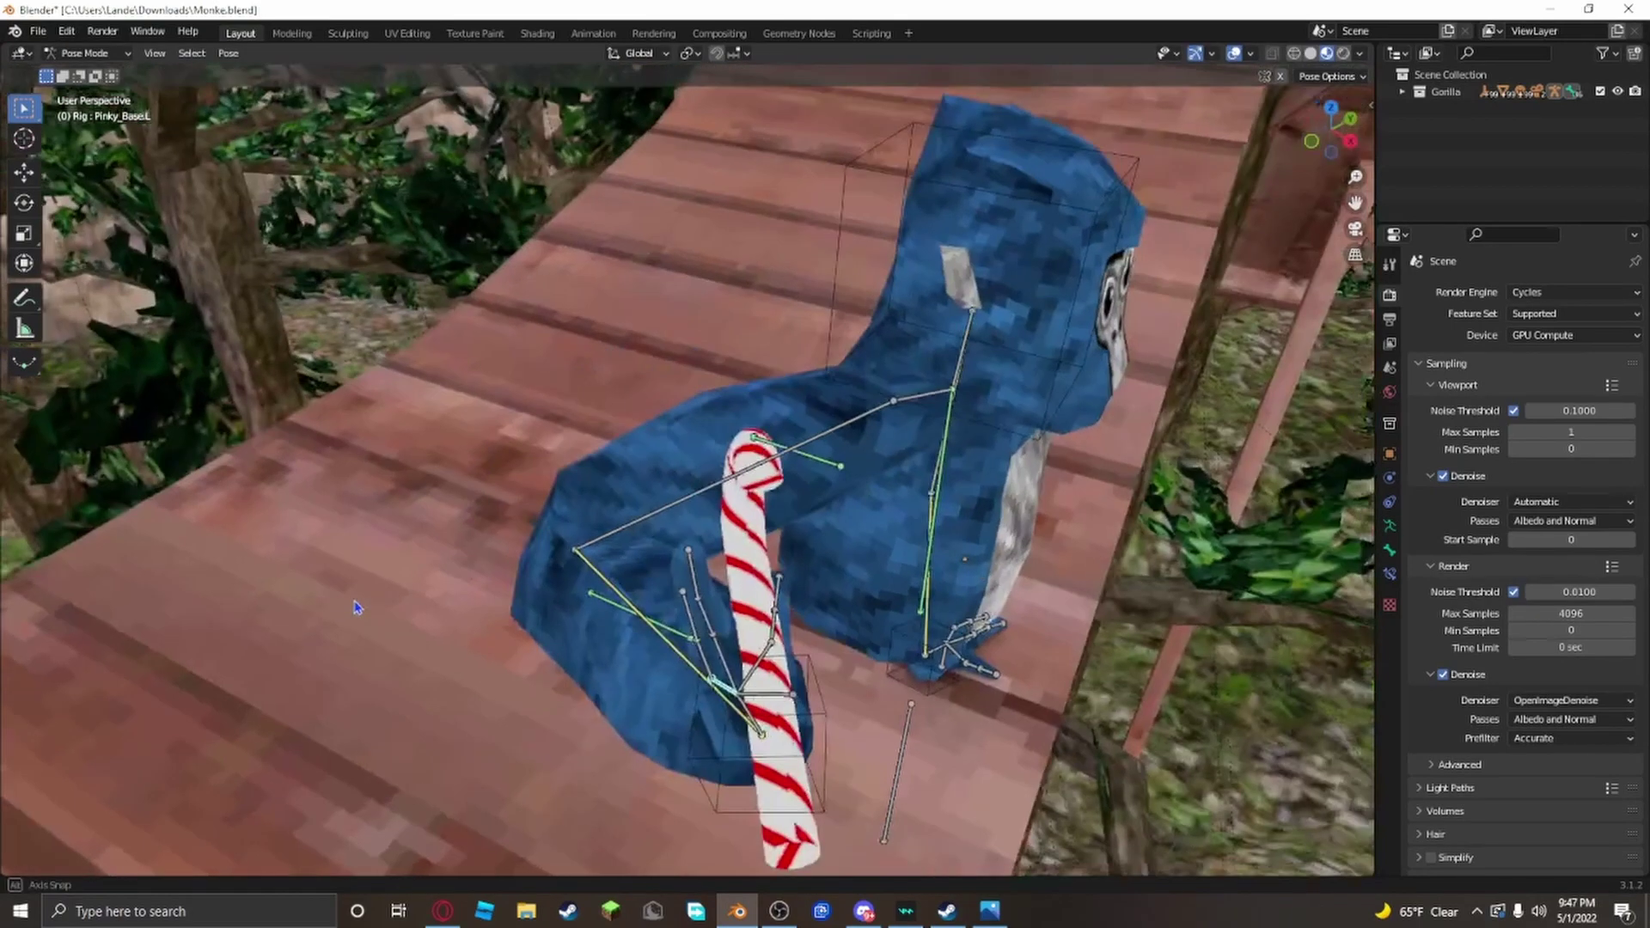
Step: Rotate the Pinky_1.L bone to bend the raised pinky finger across the candy cane
left_click(712, 678)
middle_click_drag(713, 678, 801, 673)
key("r")
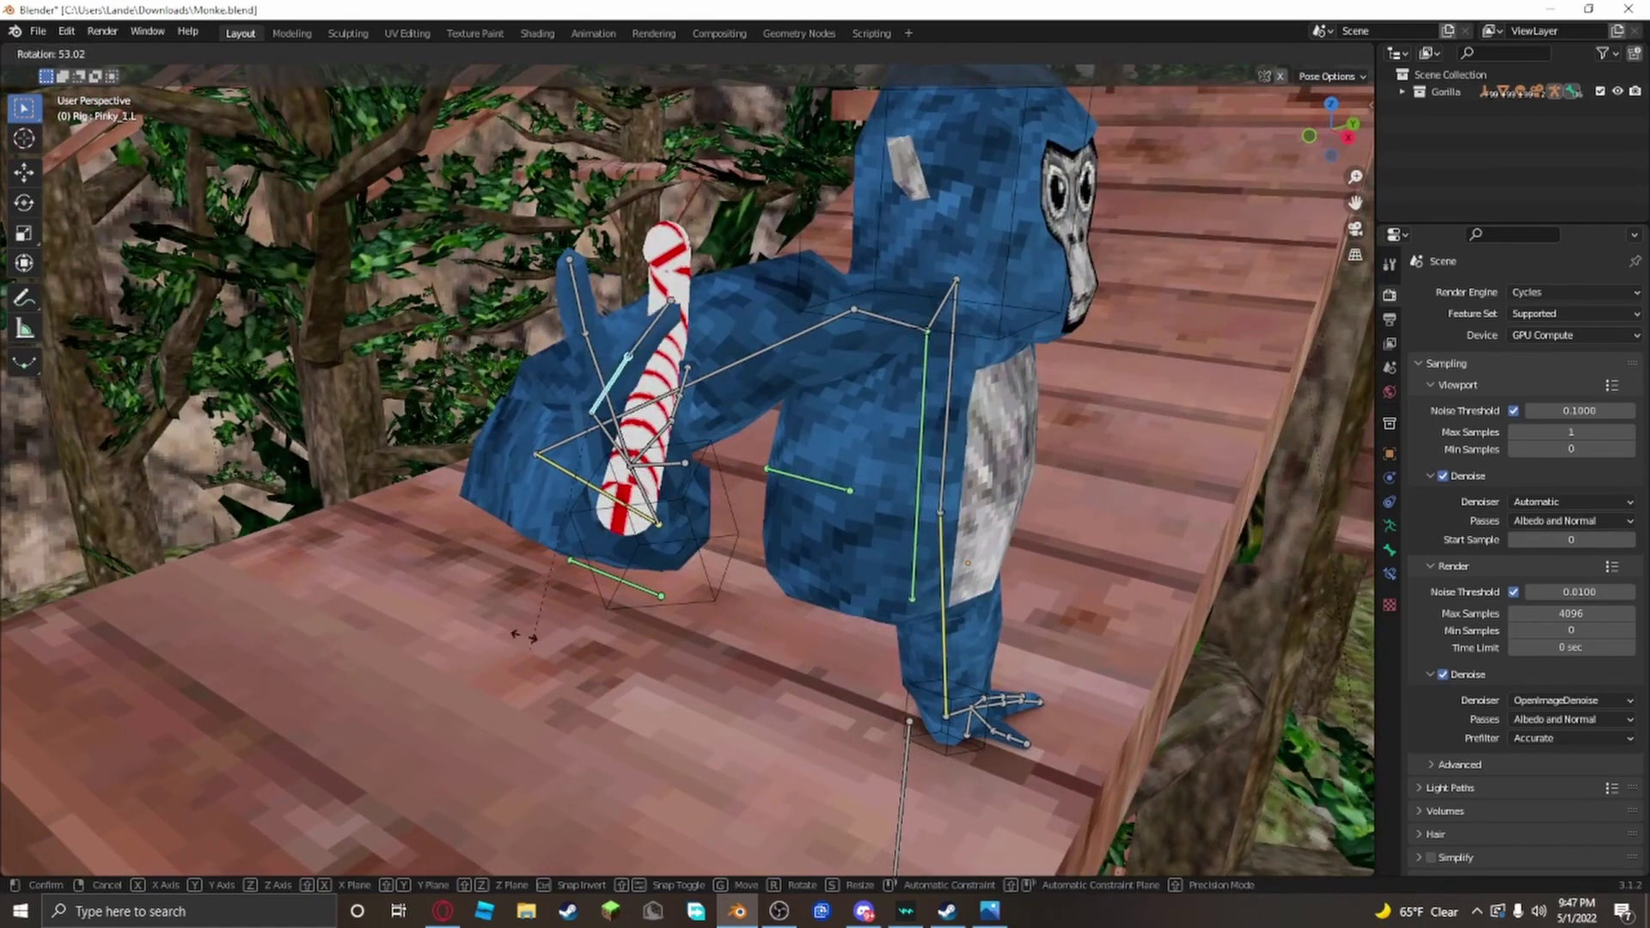
left_click(525, 520)
Step: Rotate the Index_1.L bone to fold the upright index finger across the candy cane
middle_click_drag(525, 520, 554, 569)
scroll(1029, 786, "up", 3)
key("shift+grave")
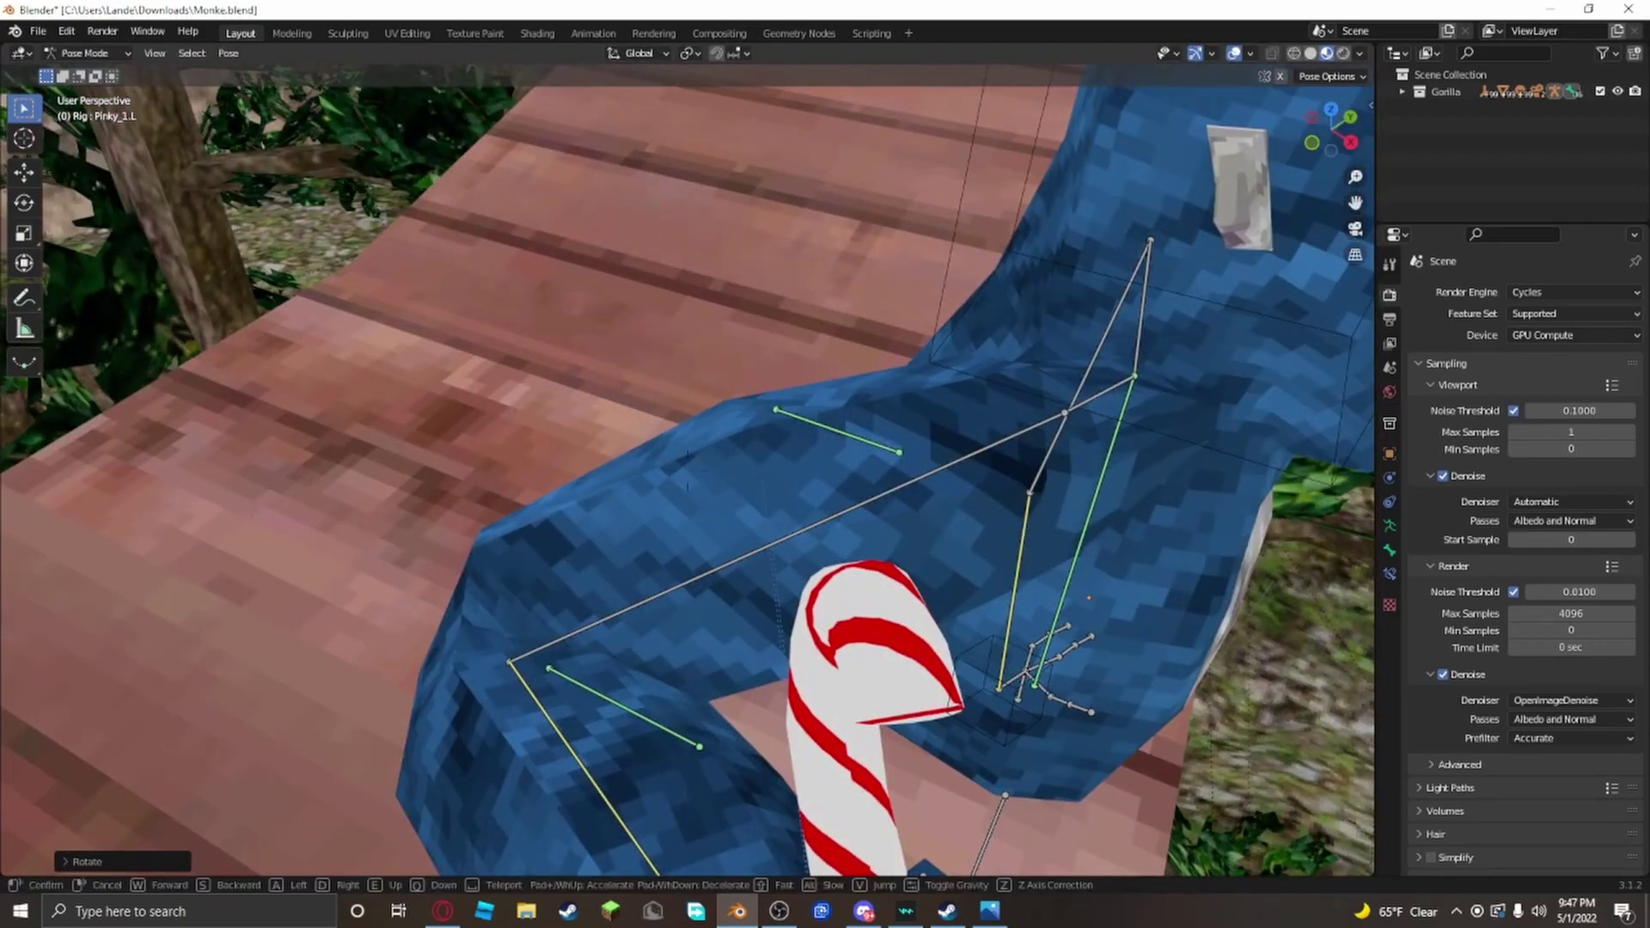
key("w")
key("s")
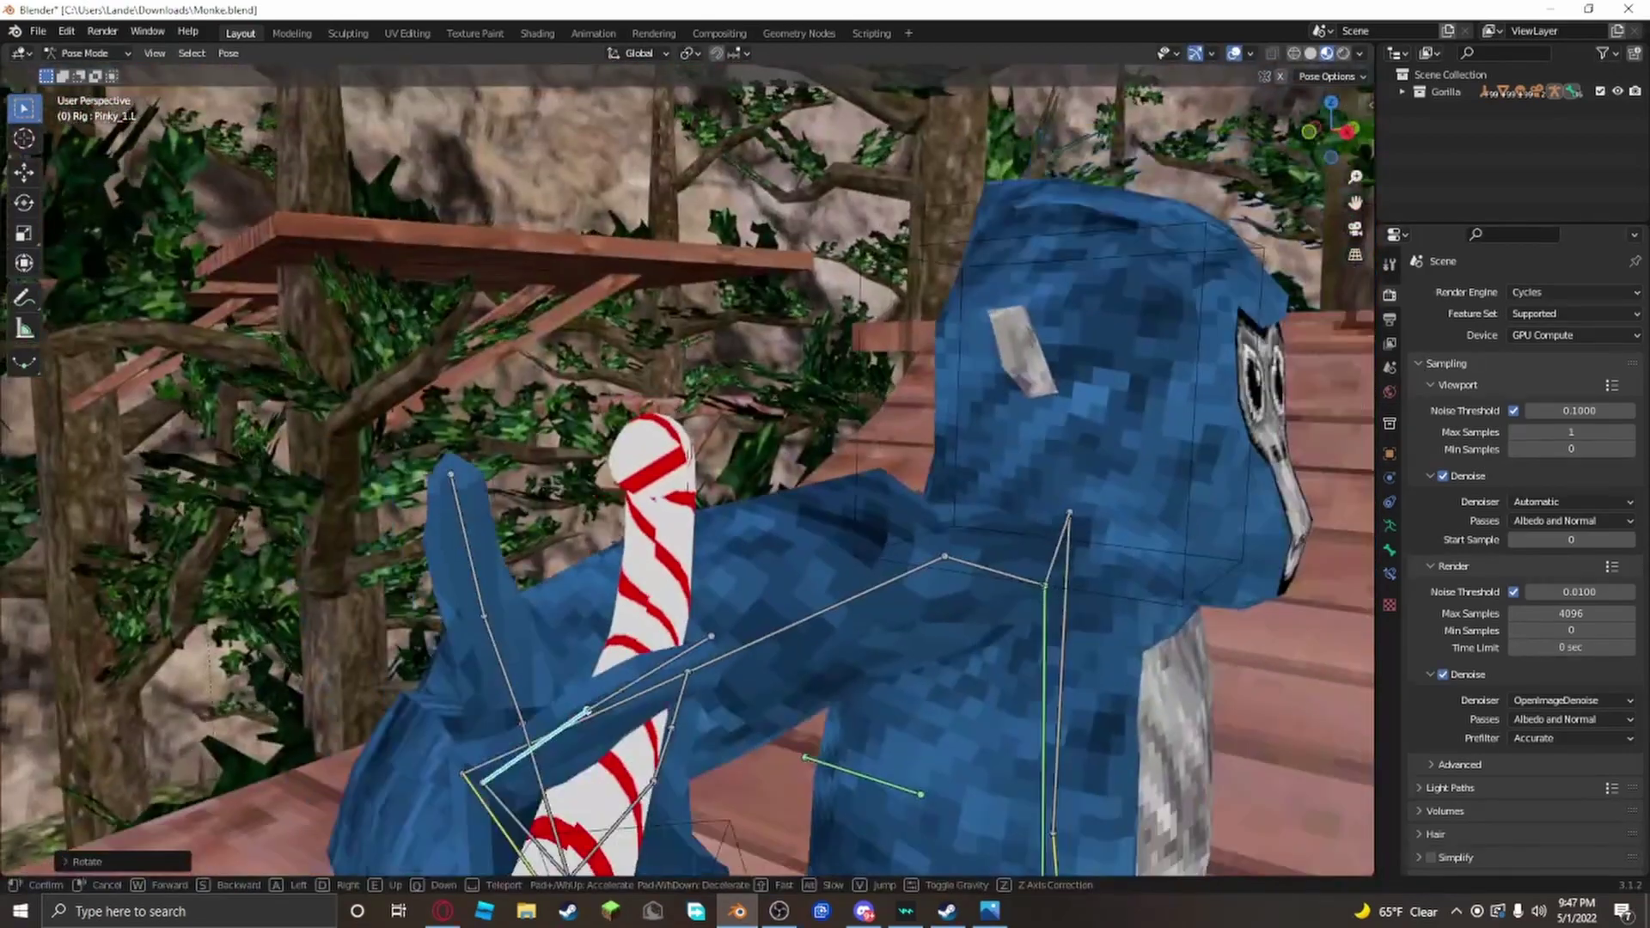
left_click(689, 474)
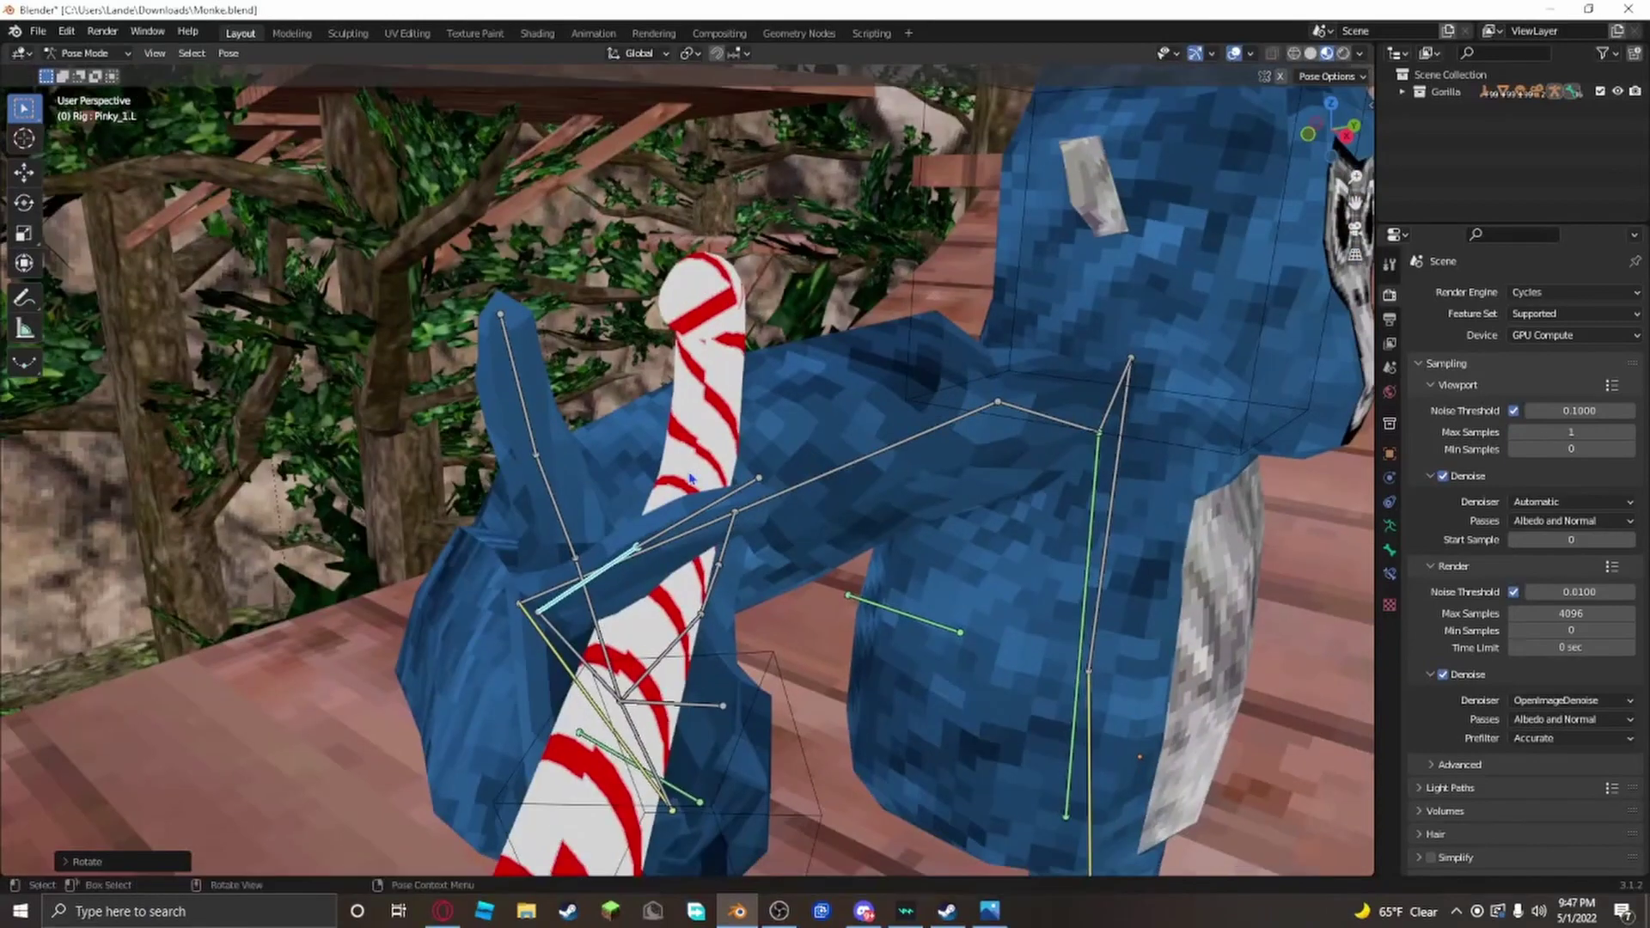
left_click(567, 508)
key("r")
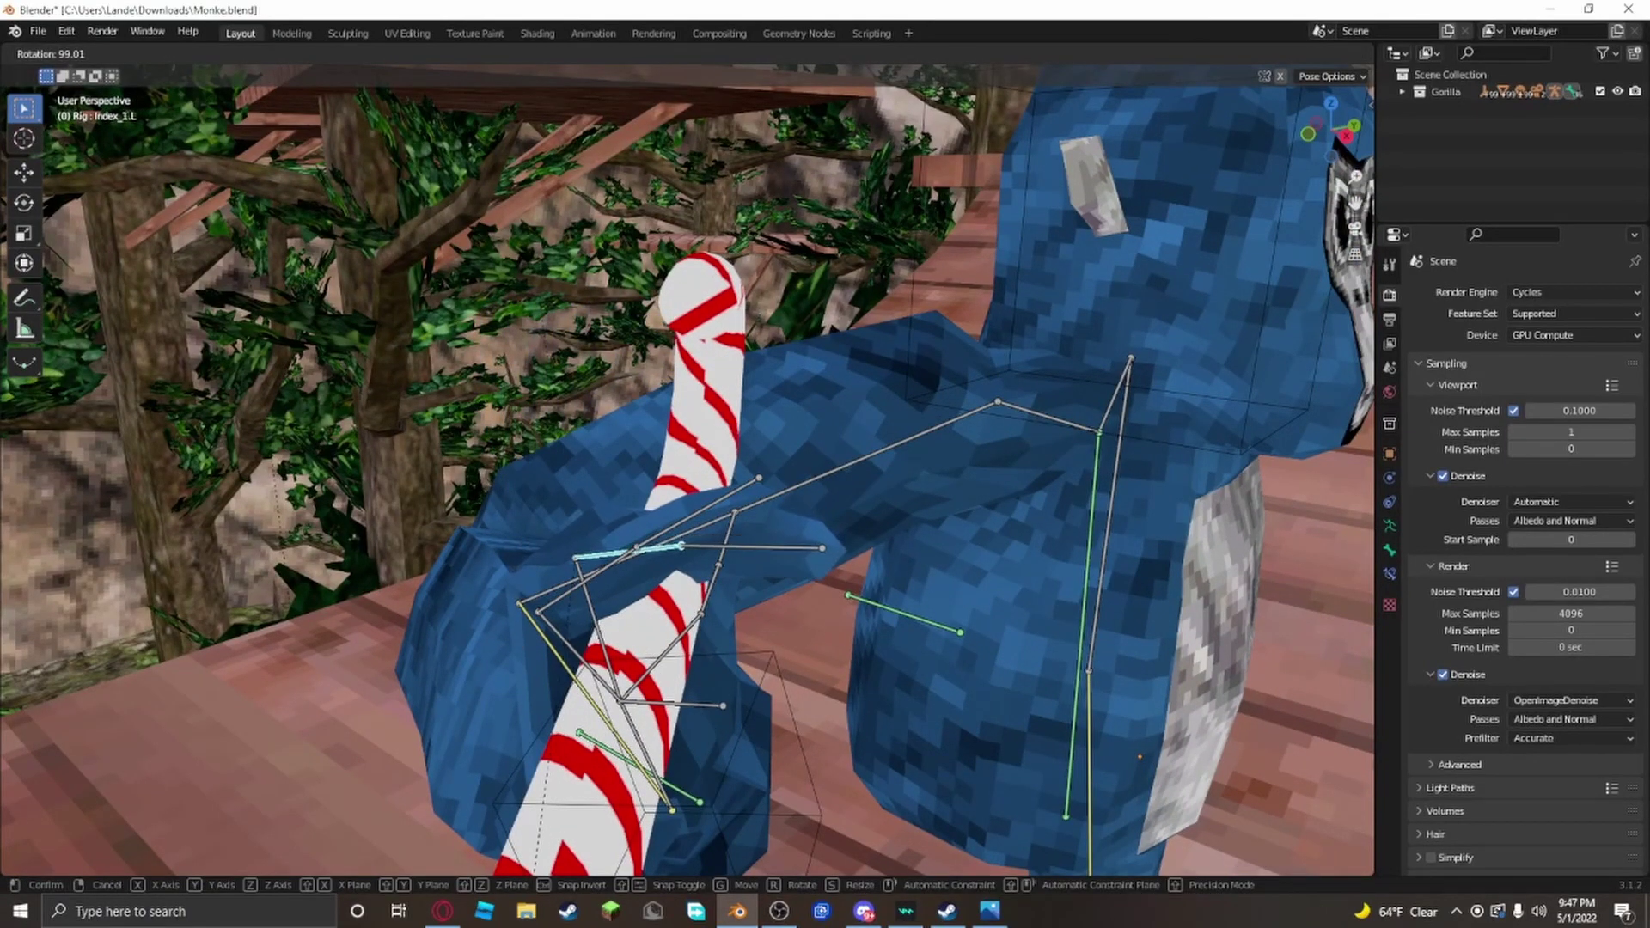
left_click(588, 527)
Step: Rotate the Pinky_1.L bone slightly further down so the pinky lies just below the index finger
left_click(616, 567)
key("r")
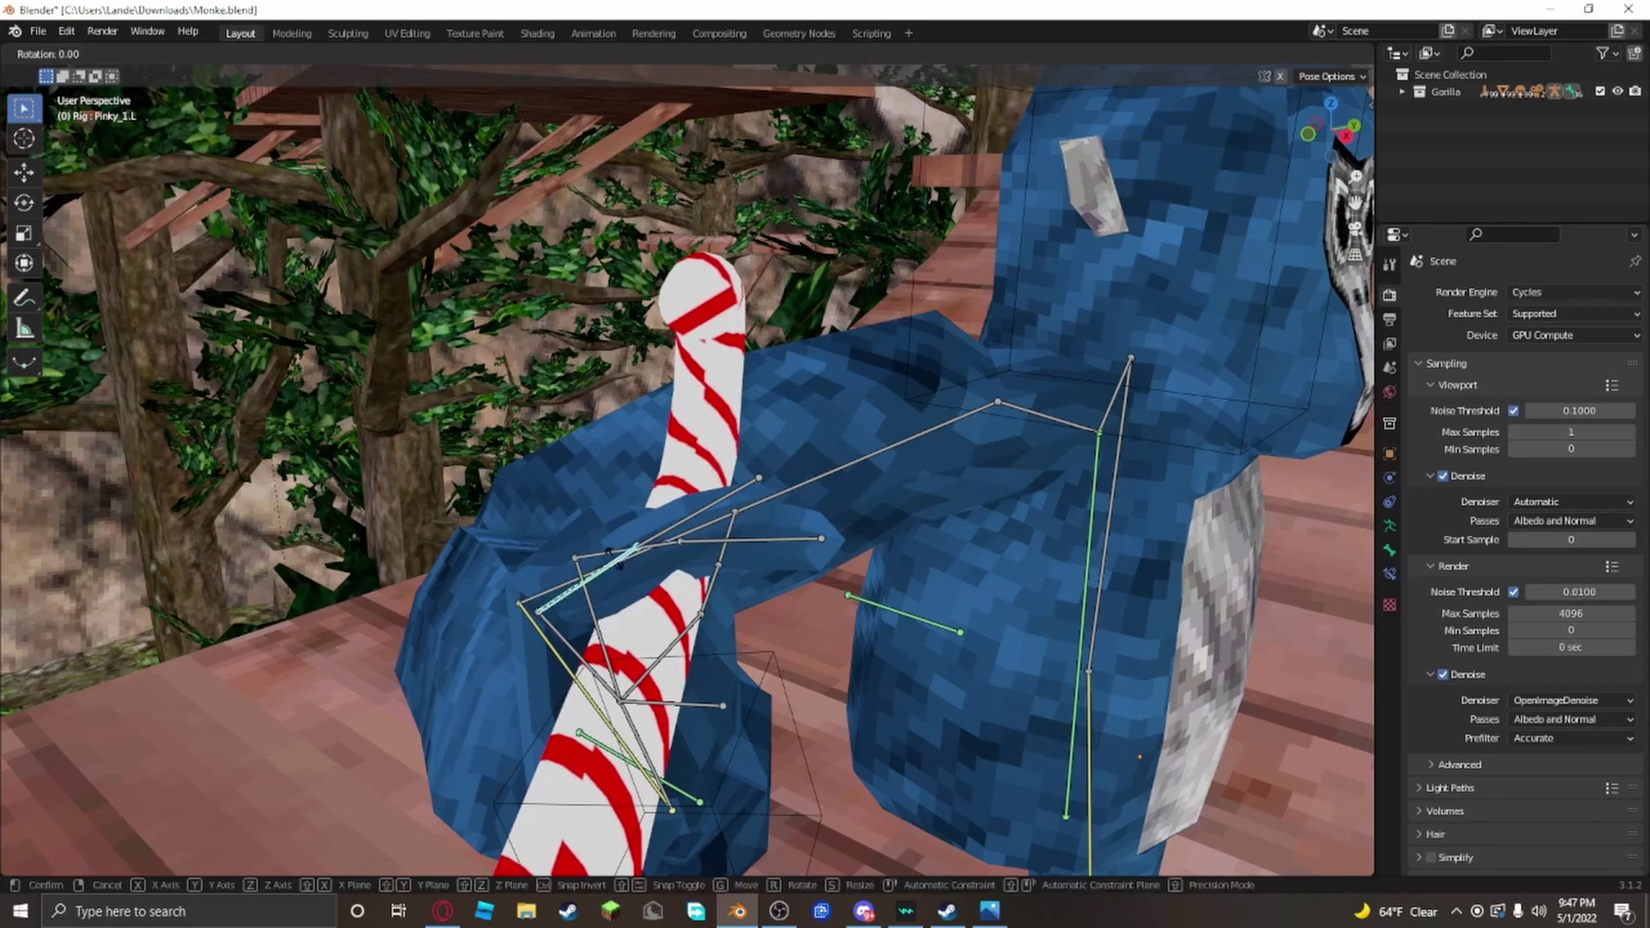
left_click(718, 583)
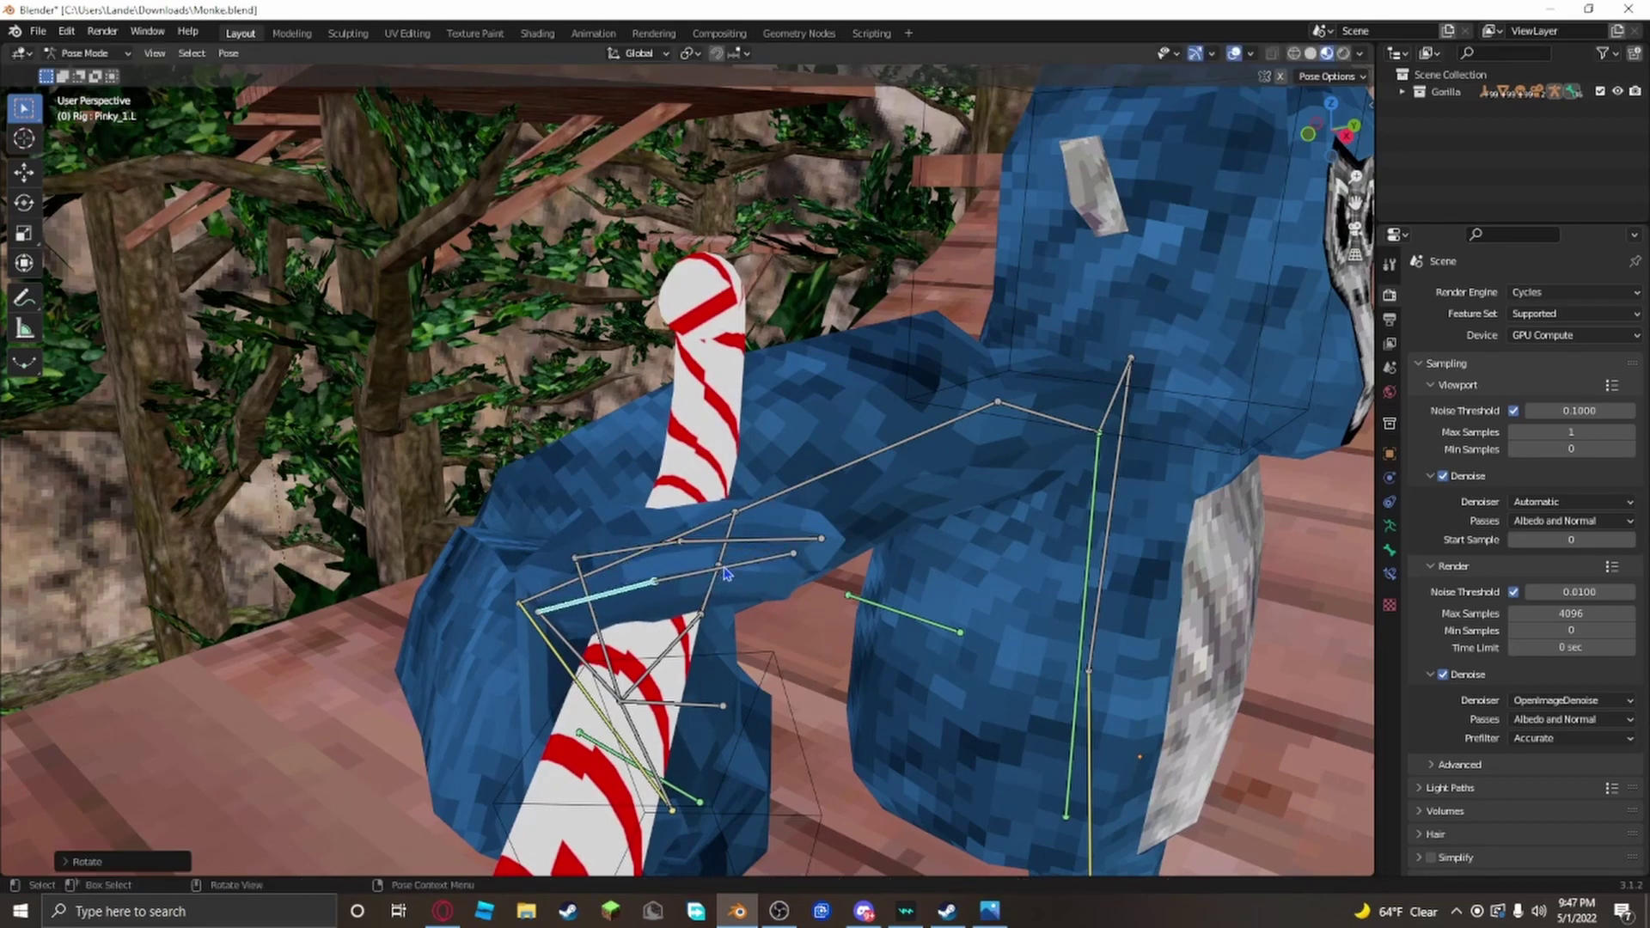
Step: Bend the Pinky_2.L bone around the candy cane with a free trackball rotation in place of the plain rotation
left_click(724, 570)
key("r")
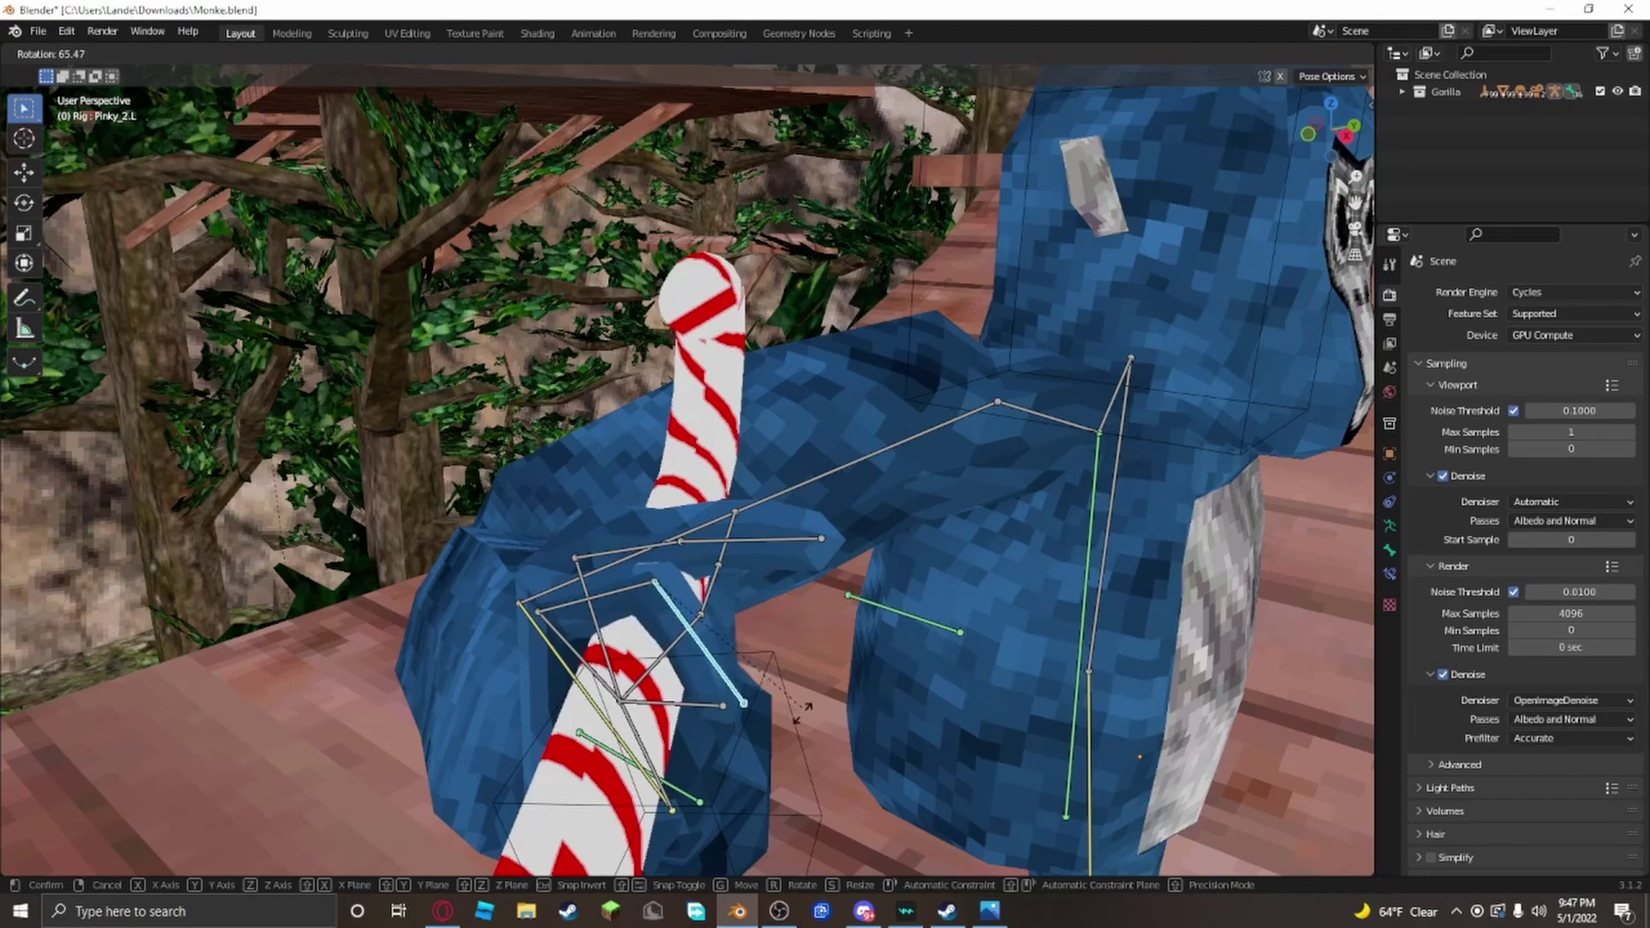
left_click(807, 727)
middle_click_drag(741, 537, 642, 494)
key("ctrl+z")
scroll(653, 511, "down", 2)
key("r")
key("r")
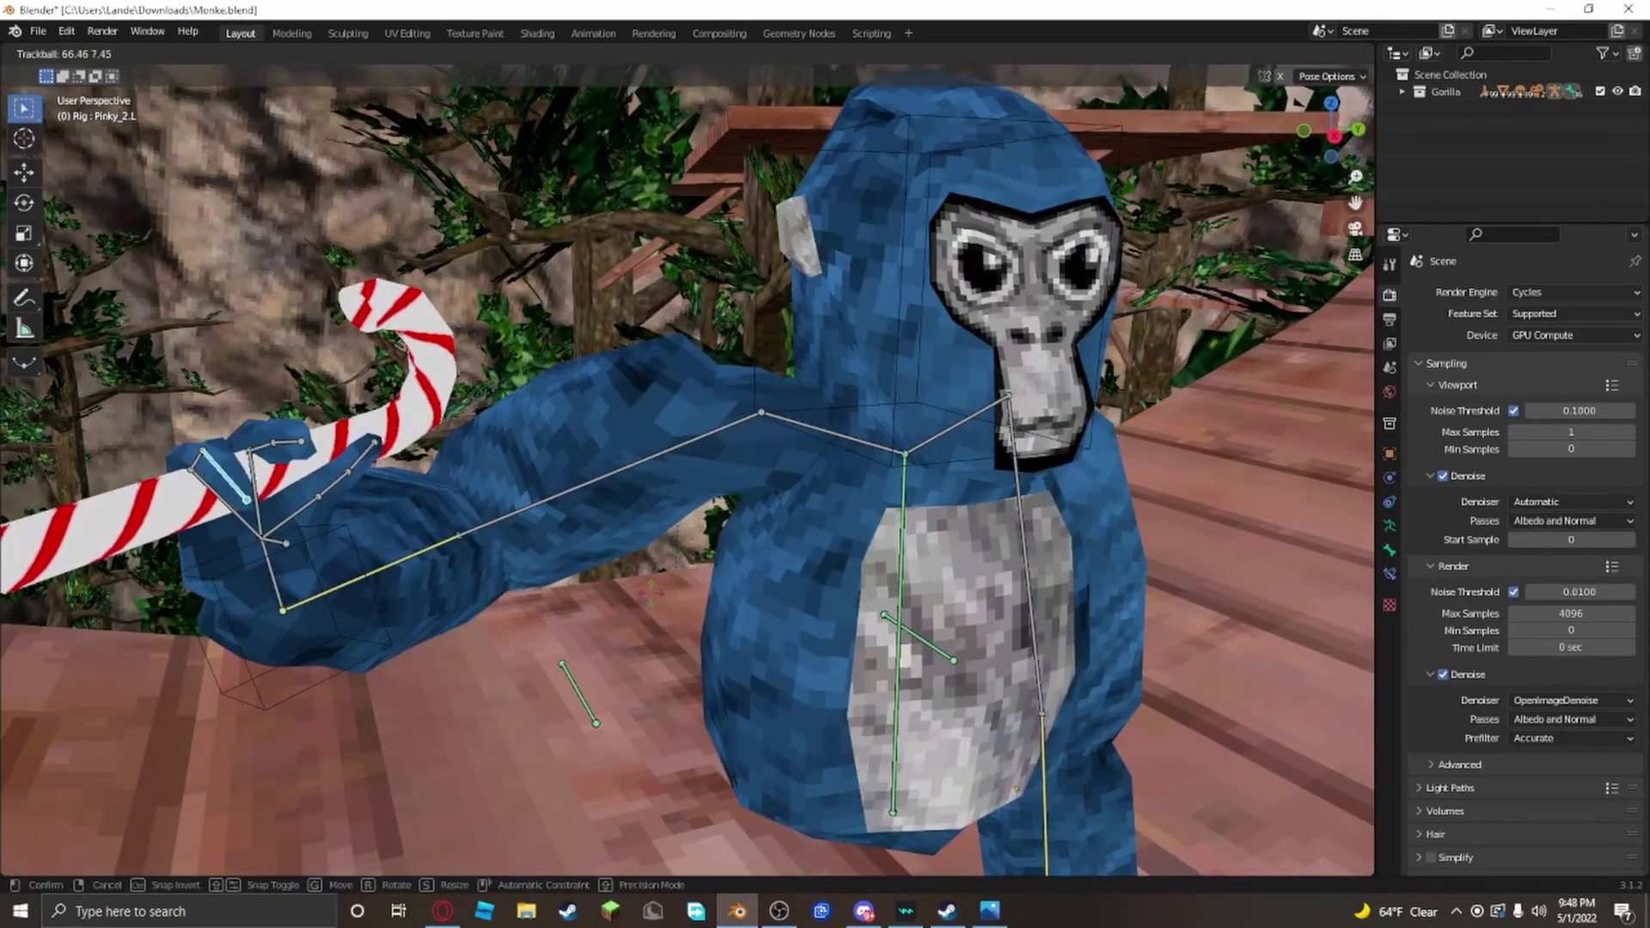
left_click(637, 620)
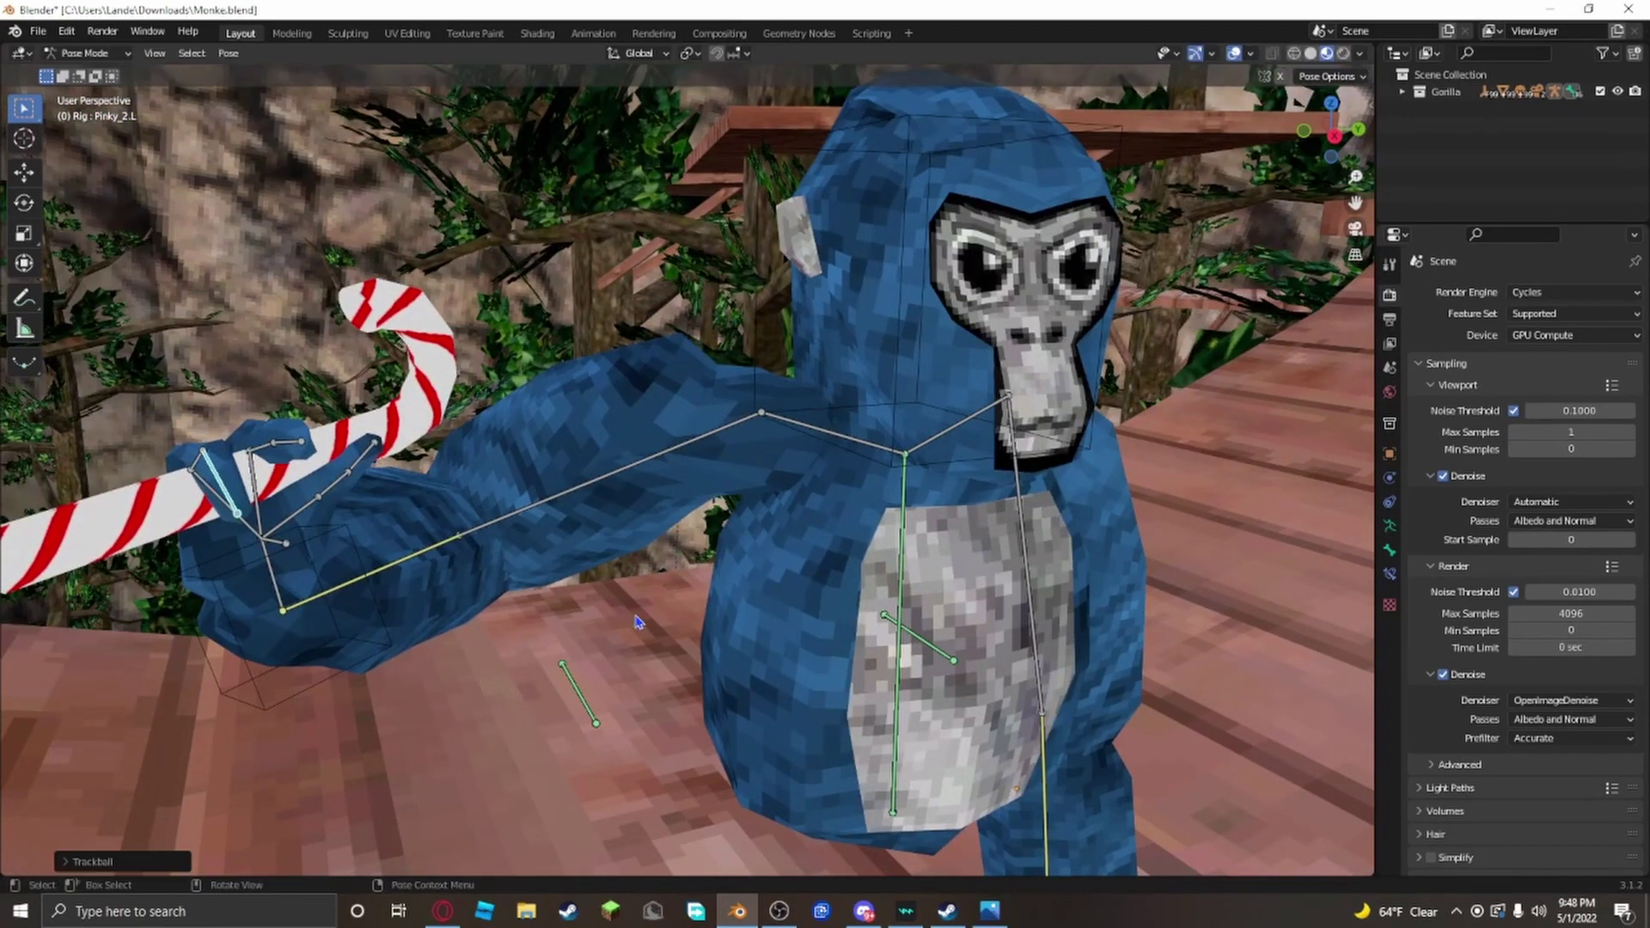
Step: Curl the Index_2.L bone down around the candy cane with a trackball rotation in Pose Mode
key("ctrl+Tab")
left_click(310, 446)
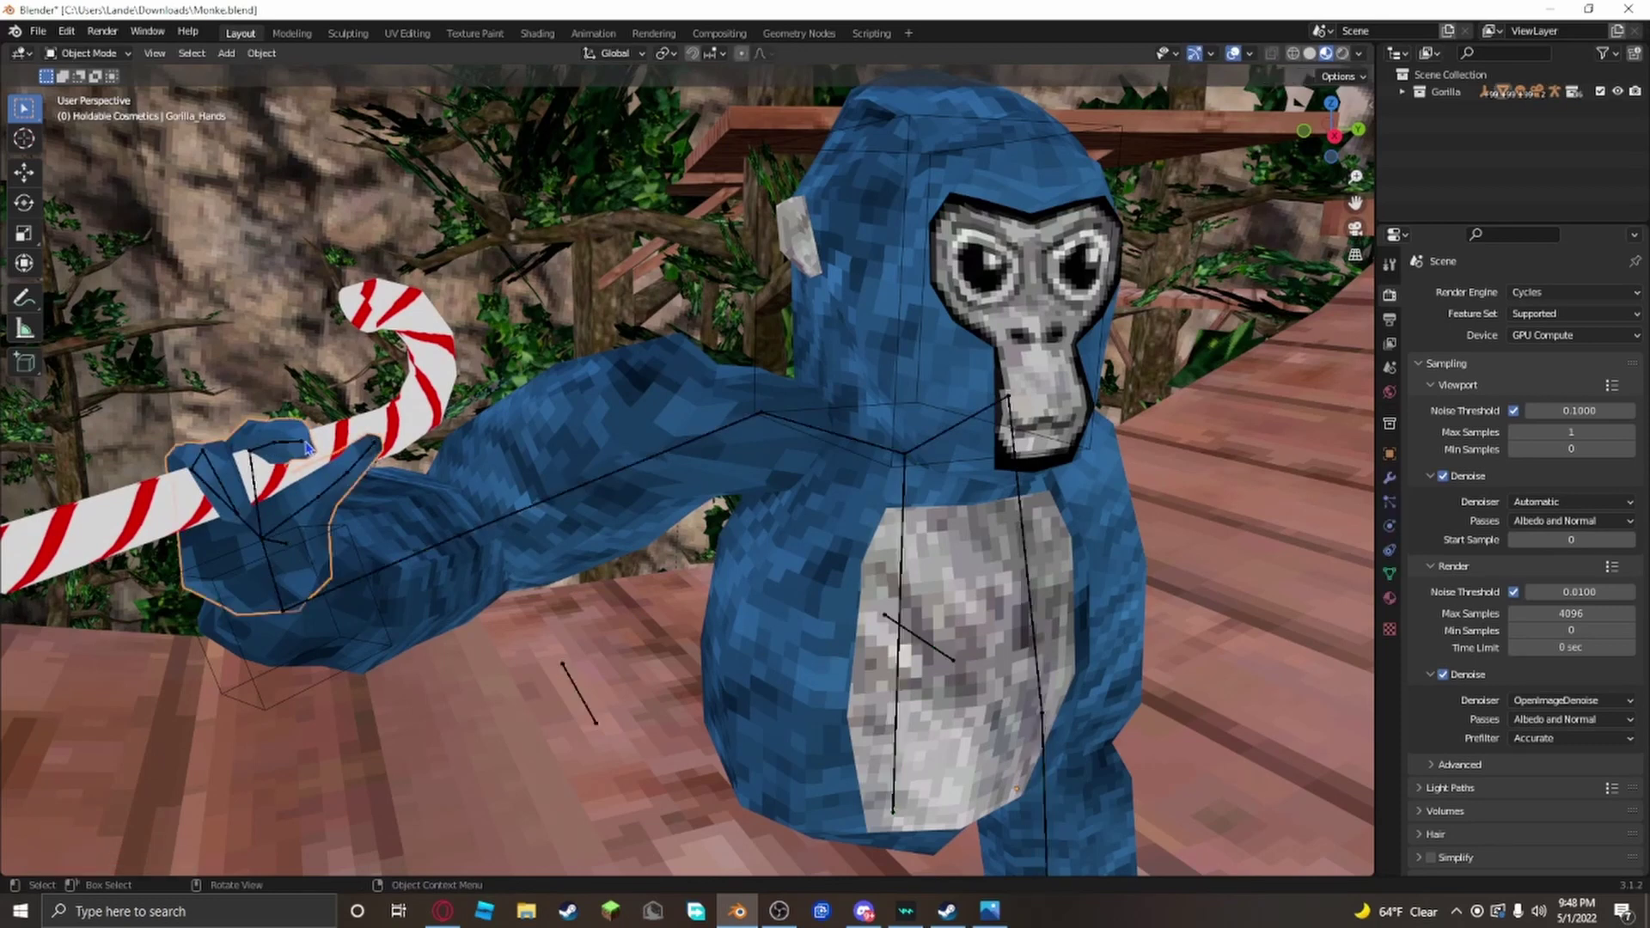
left_click(333, 452)
key("r")
key("r")
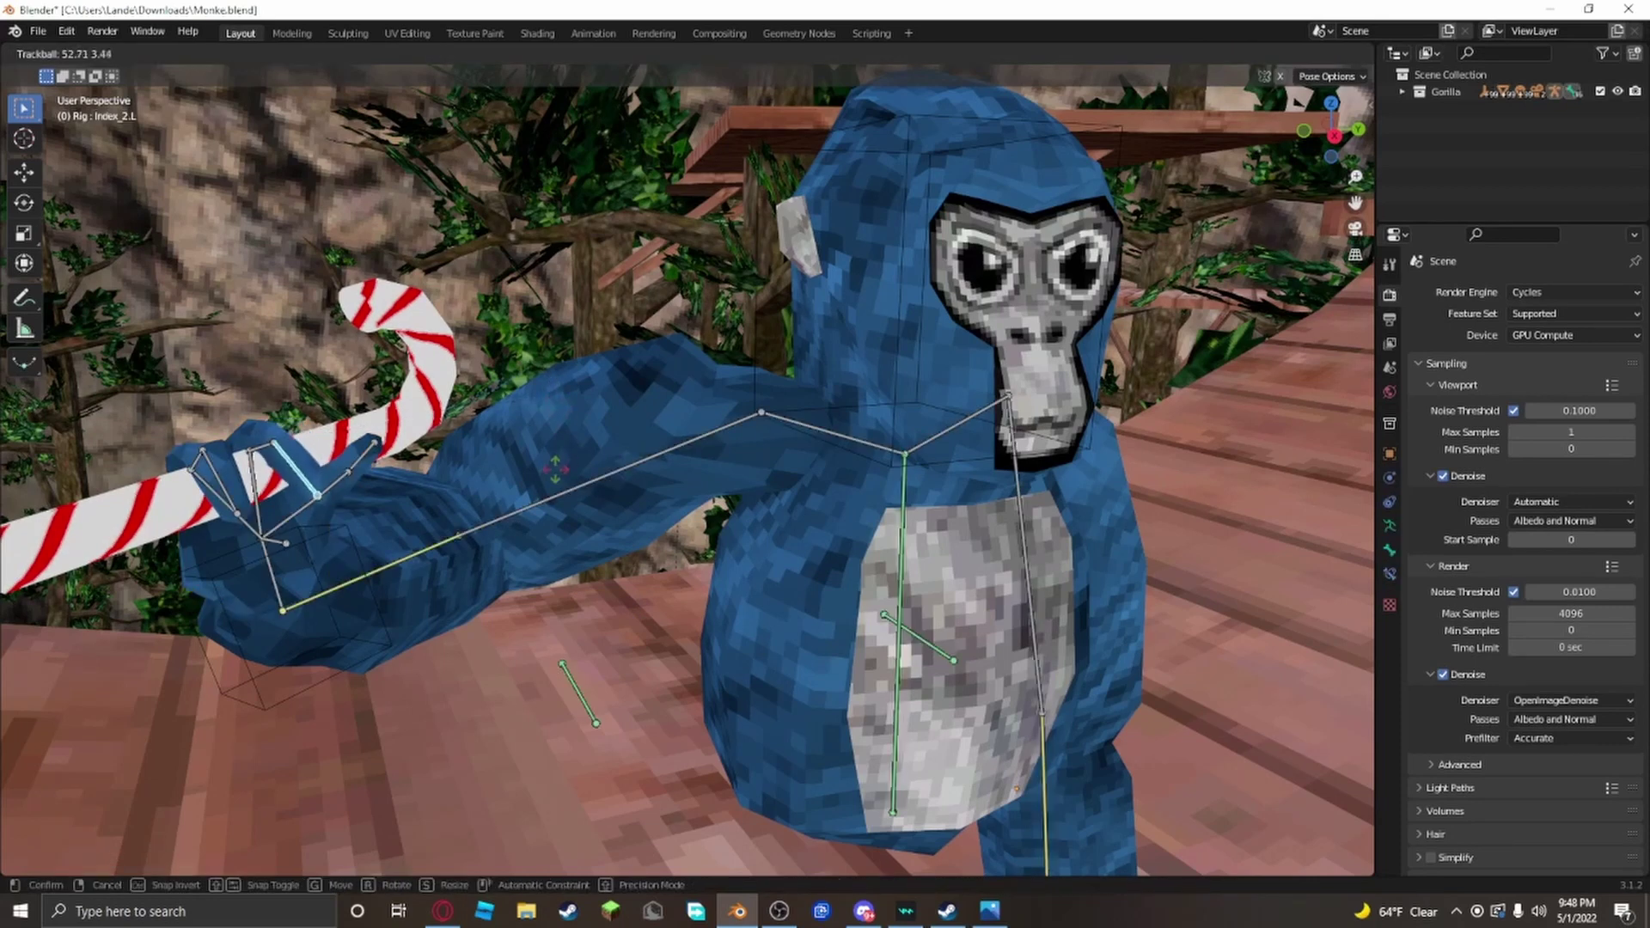
left_click(541, 483)
Step: Return to Object Mode, view the gorilla from the front and select its body mesh
middle_click_drag(542, 484, 375, 518)
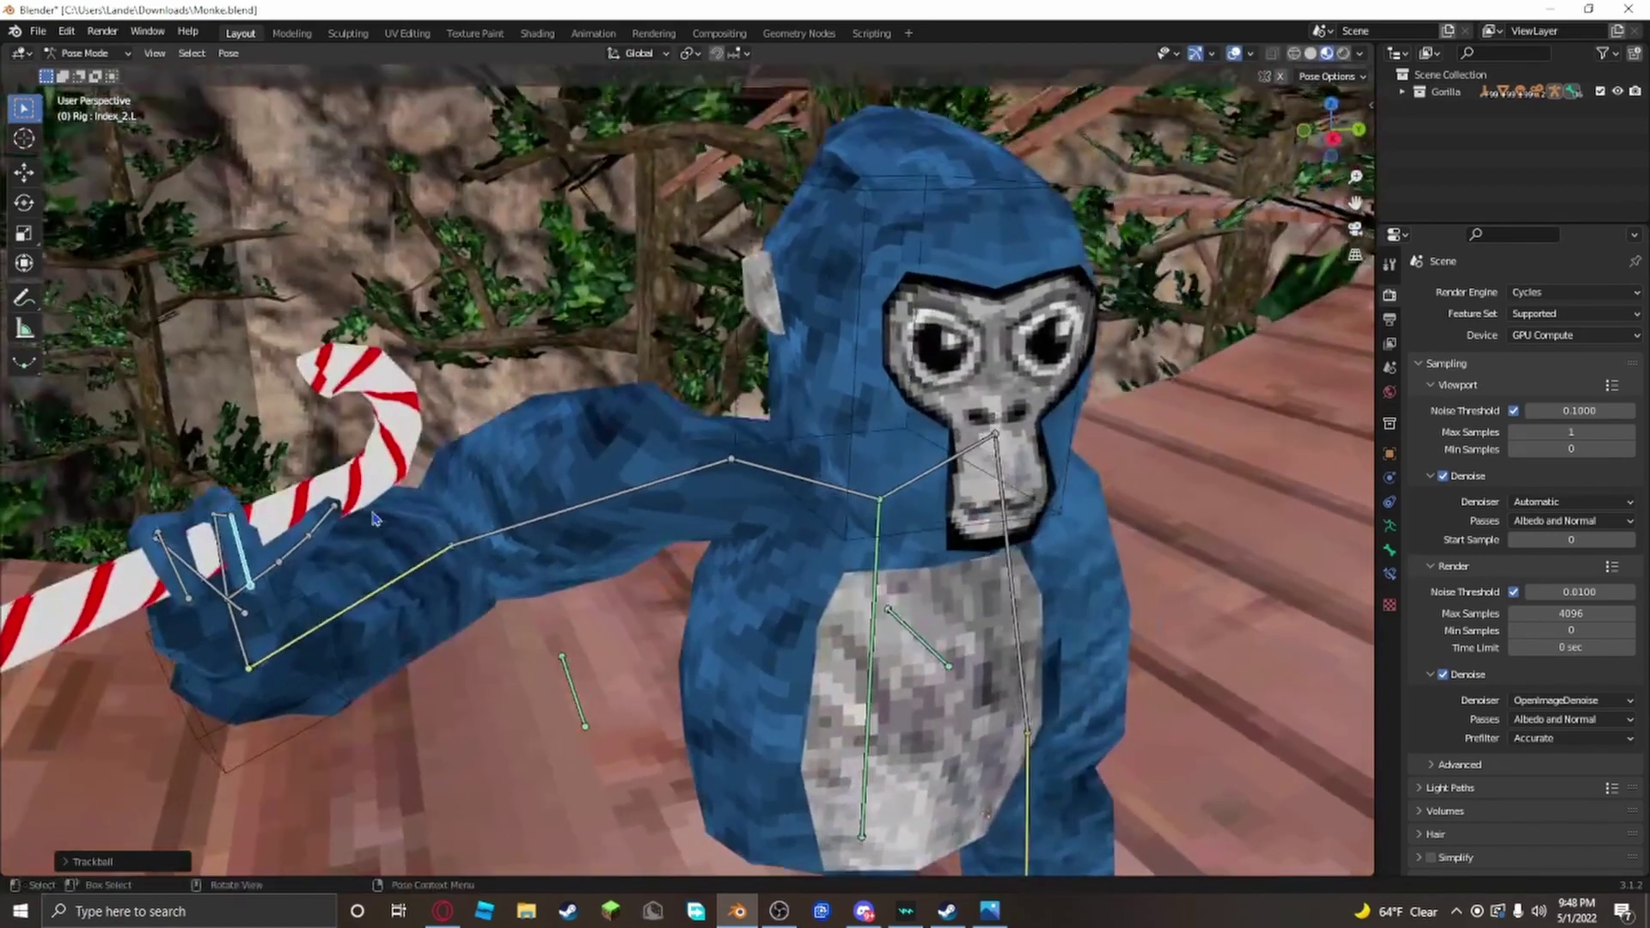
left_click(298, 559)
left_click(82, 53)
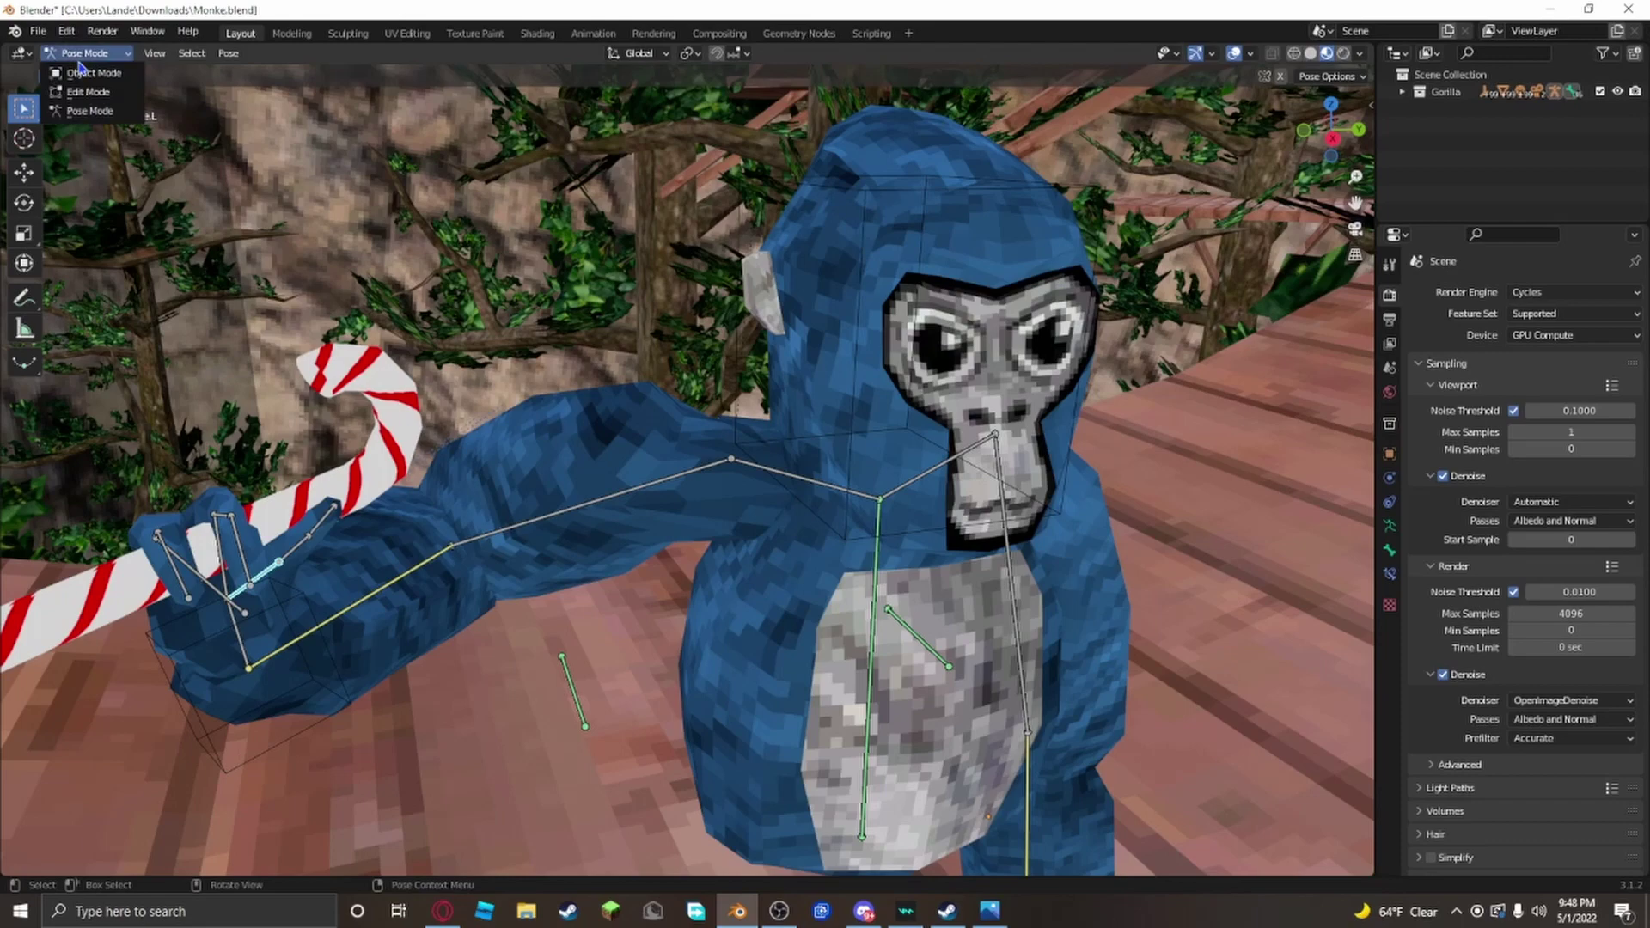
left_click(91, 74)
scroll(553, 483, "down", 5)
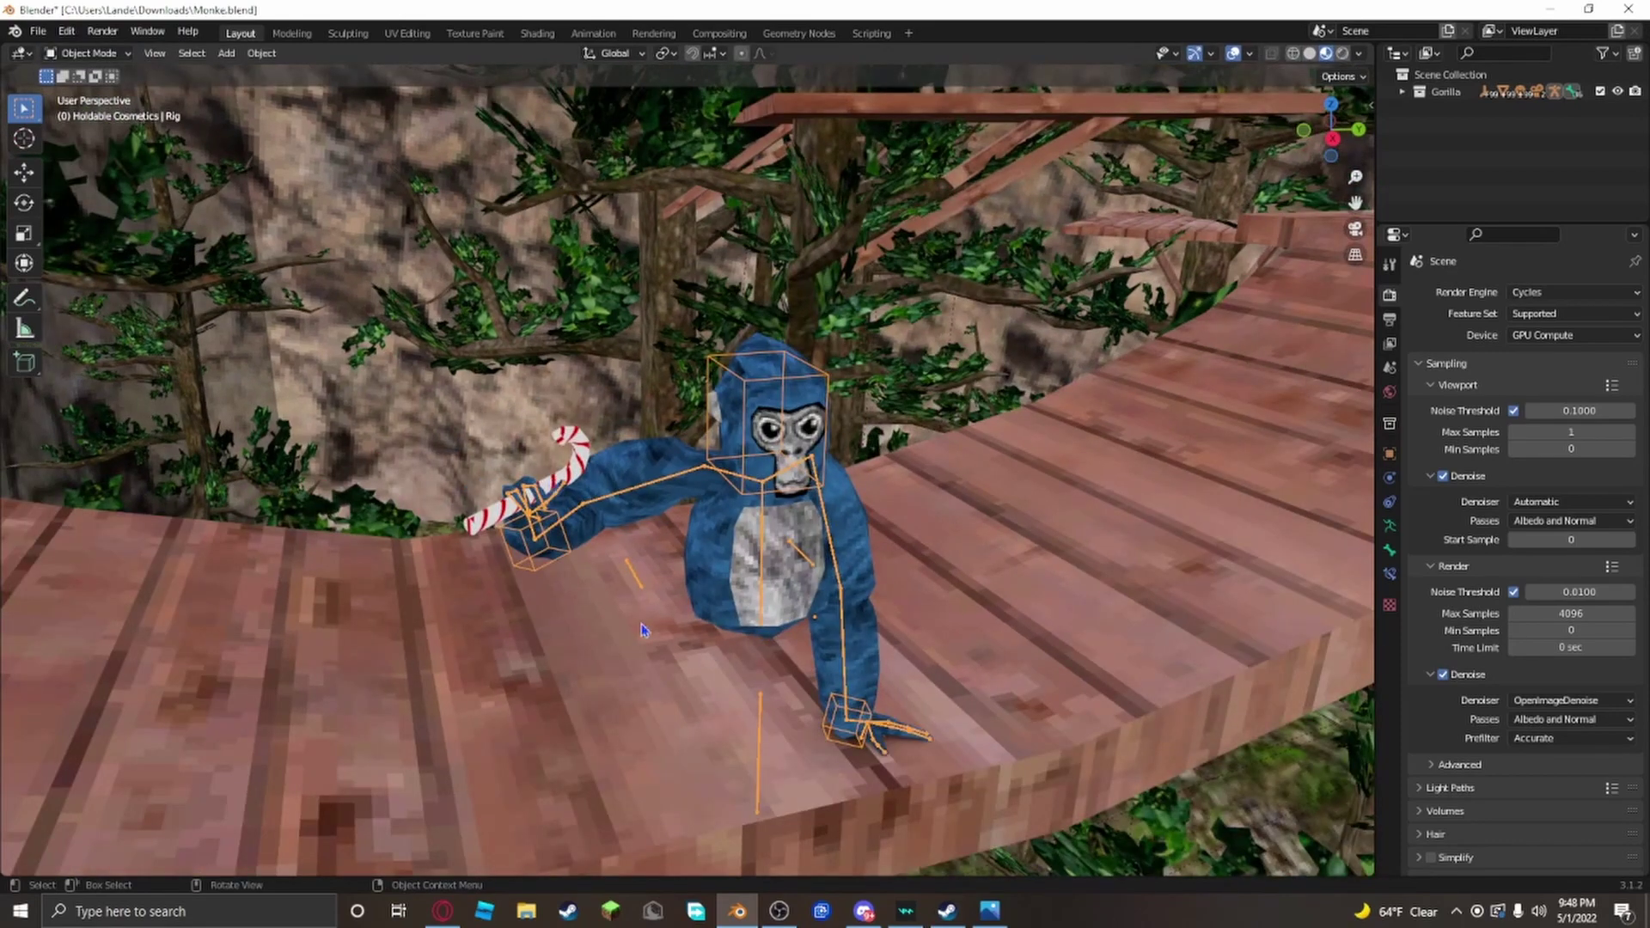
left_click(642, 629)
middle_click_drag(700, 711, 690, 628)
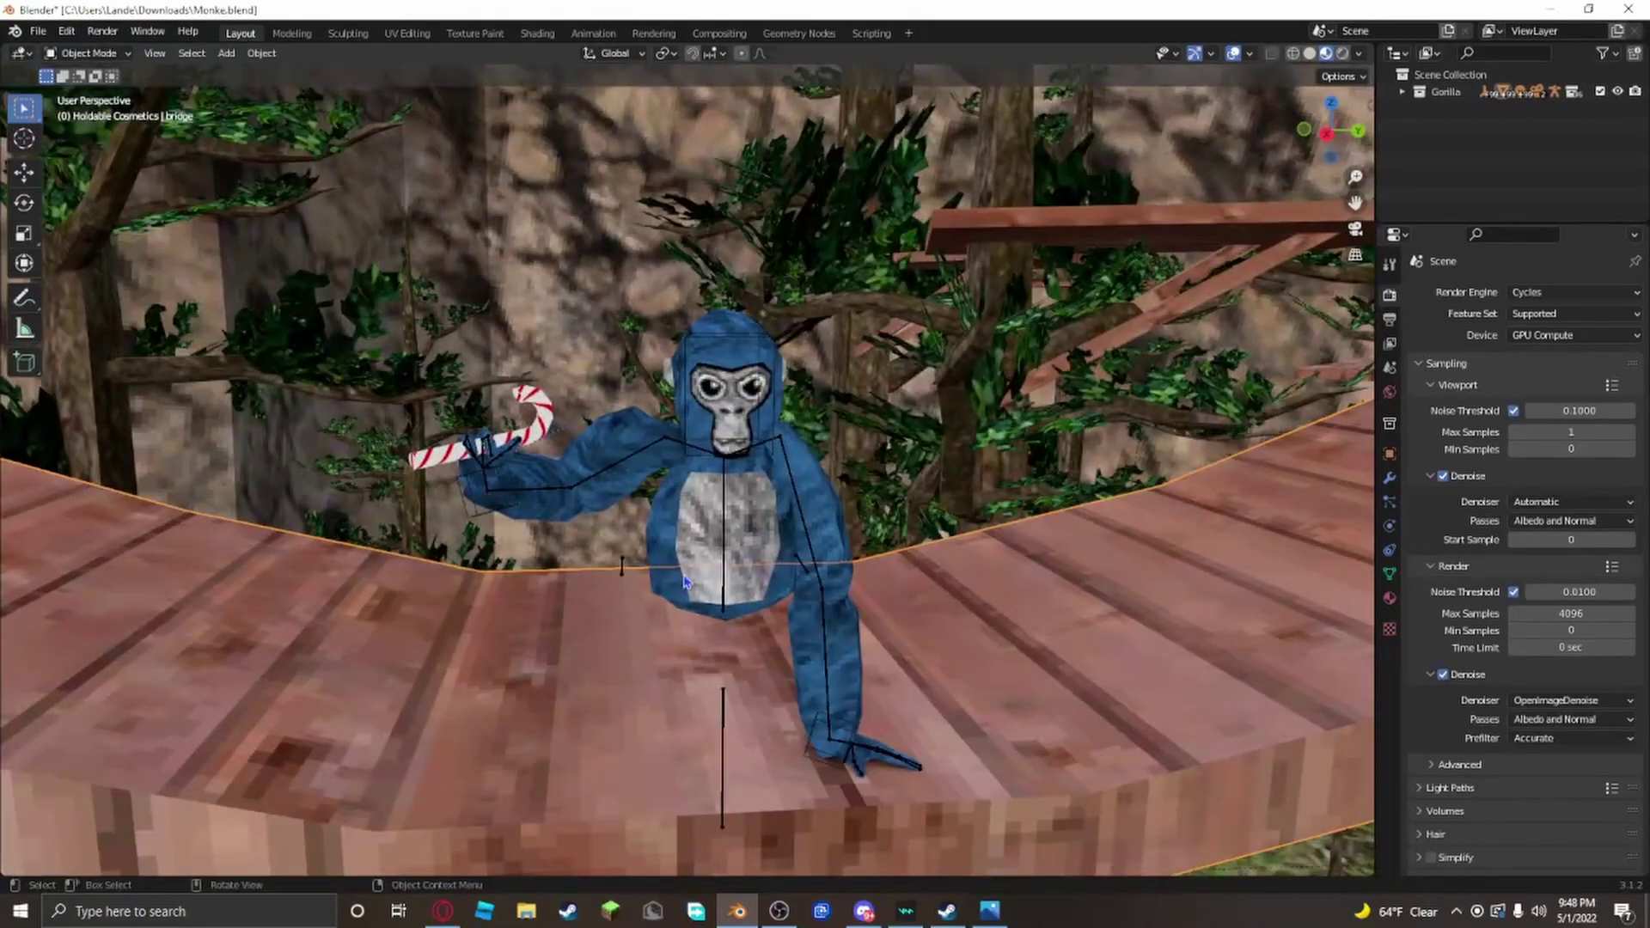
left_click(685, 583)
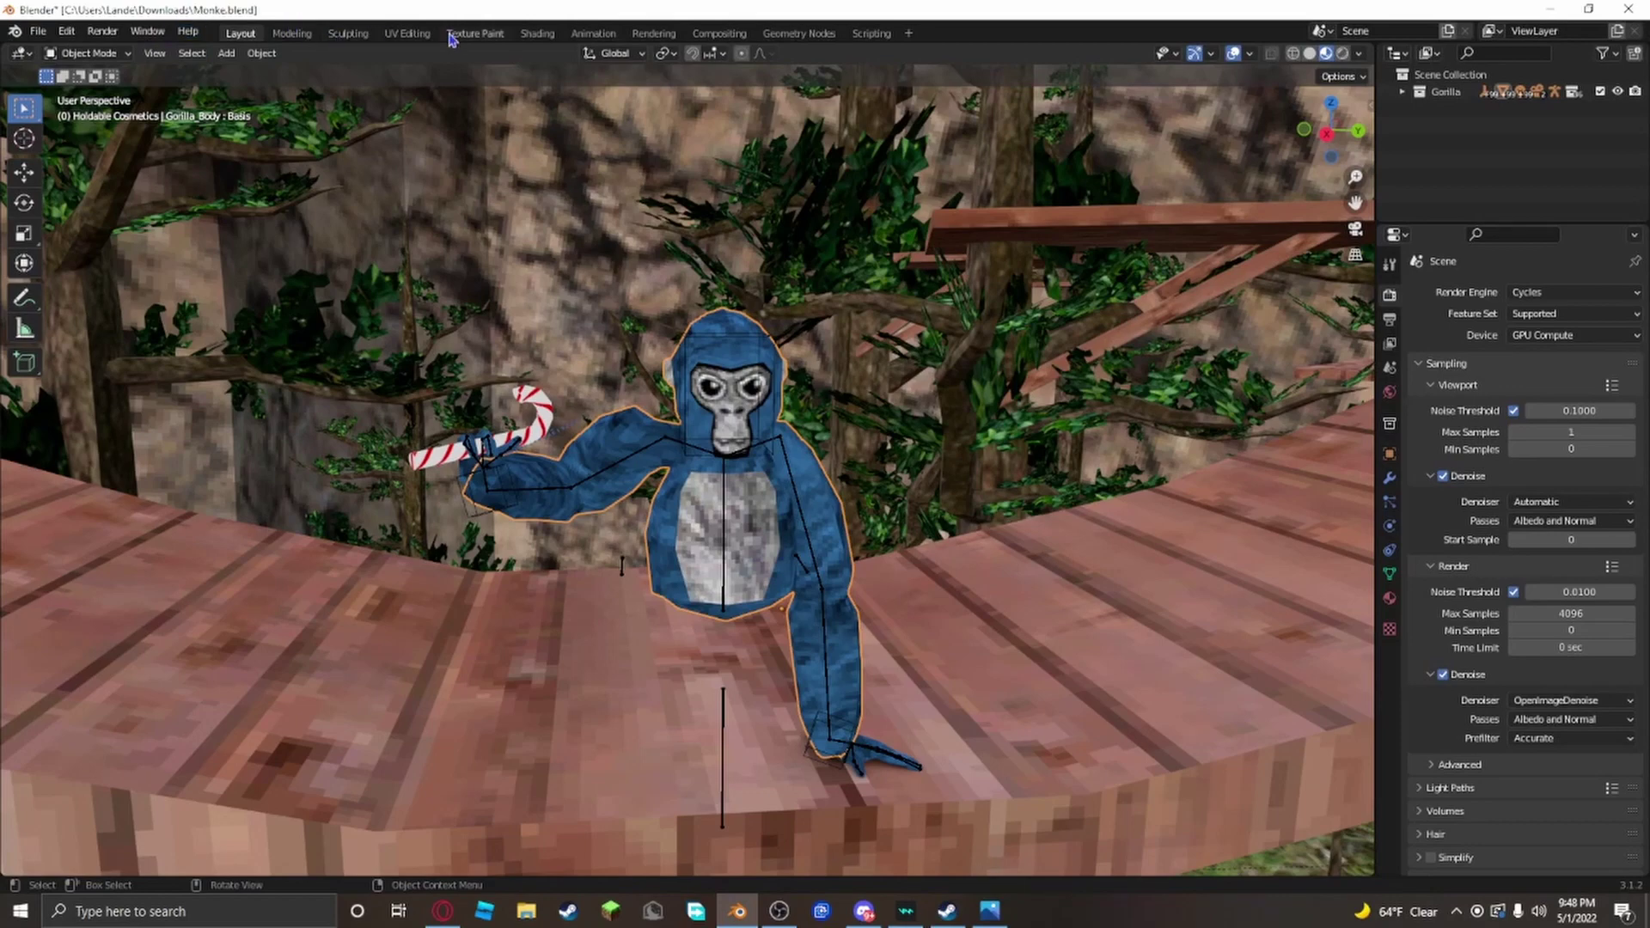
Step: Look over the gorilla's cosmetics nodes in the Shading workspace and return to the Layout workspace
left_click(538, 33)
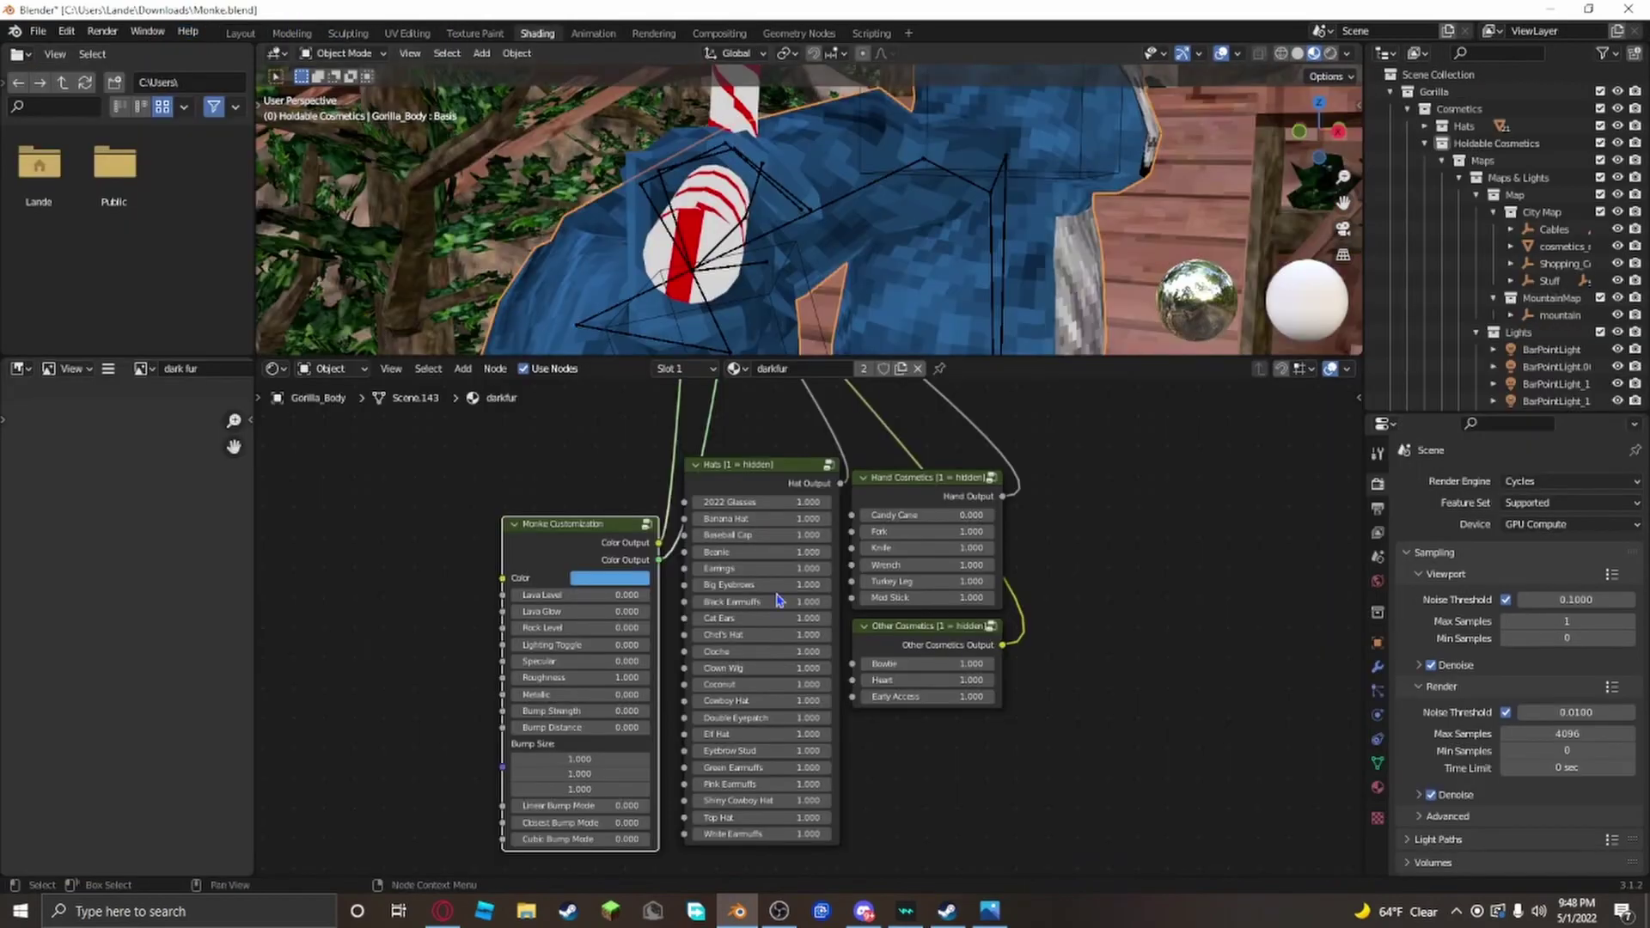
scroll(897, 298, "down", 4)
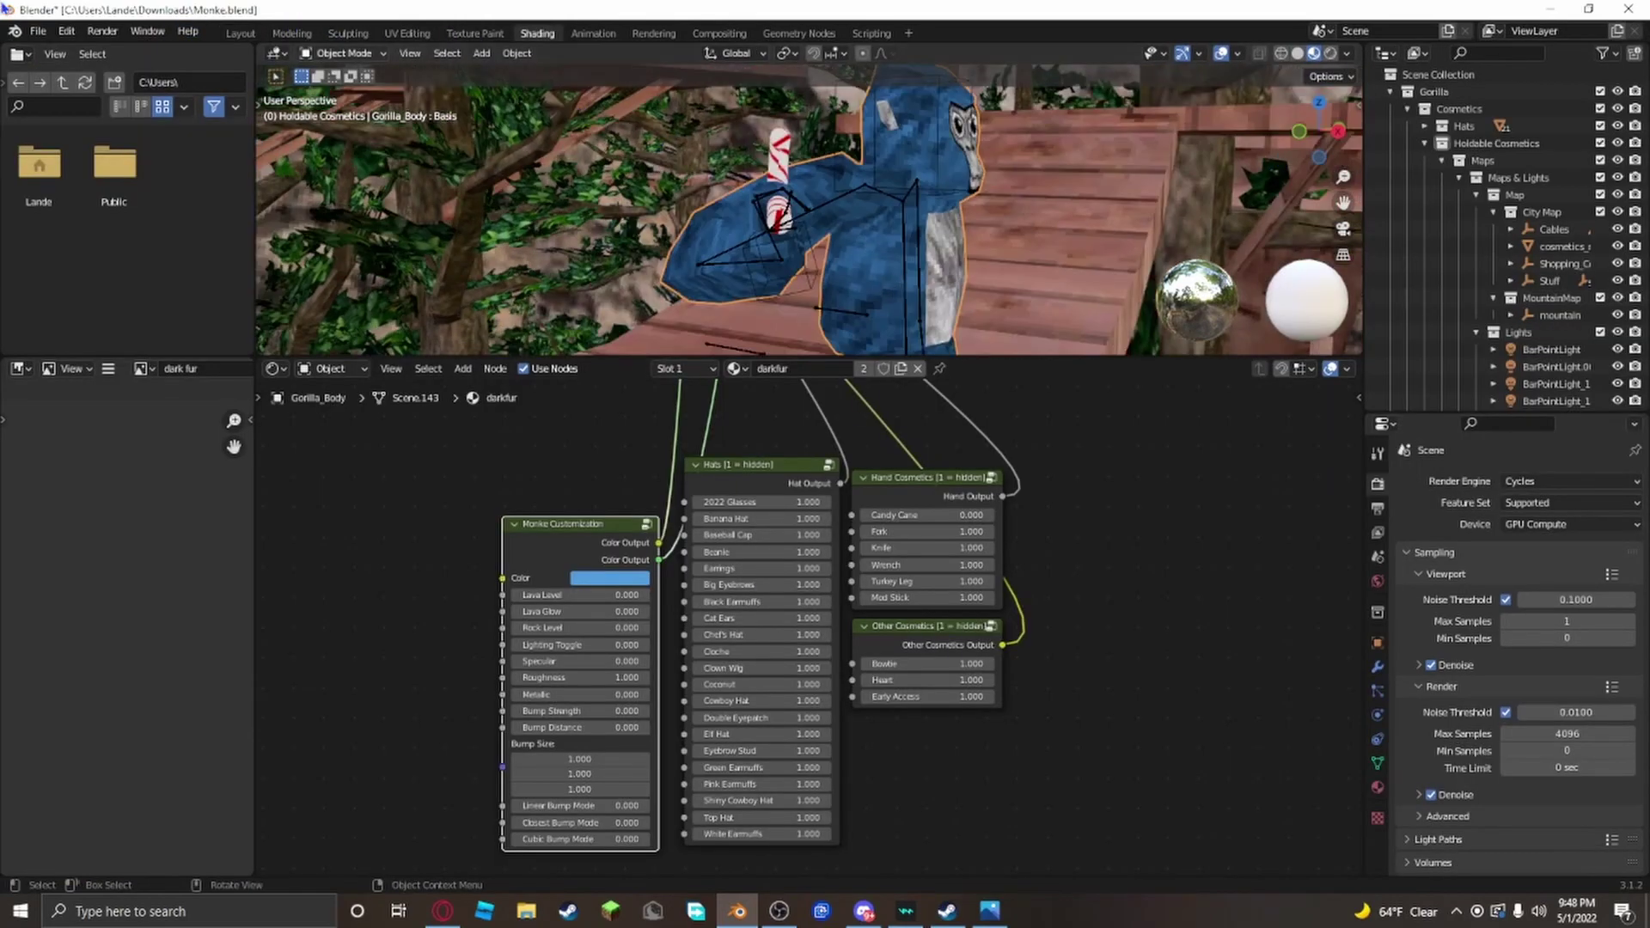
left_click(241, 33)
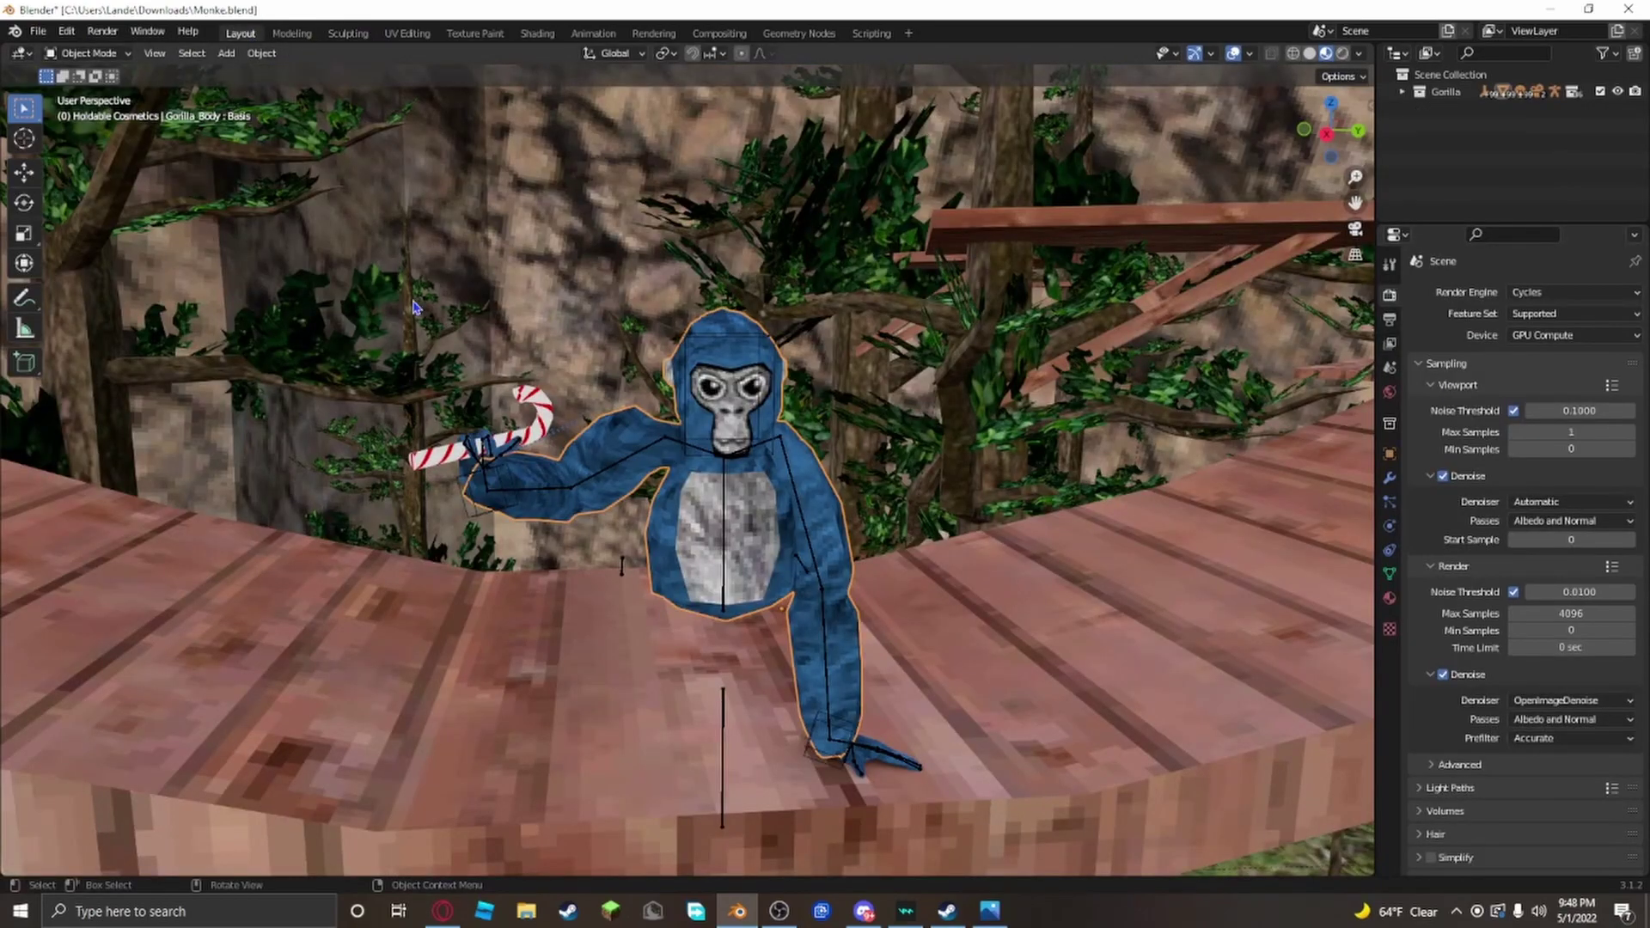
Step: Switch to Discord and look through the Vertex.FBX server's Blender channels, including blender-community-help, blender-helper-chat, blender-announcements and gtag-files
left_click(863, 910)
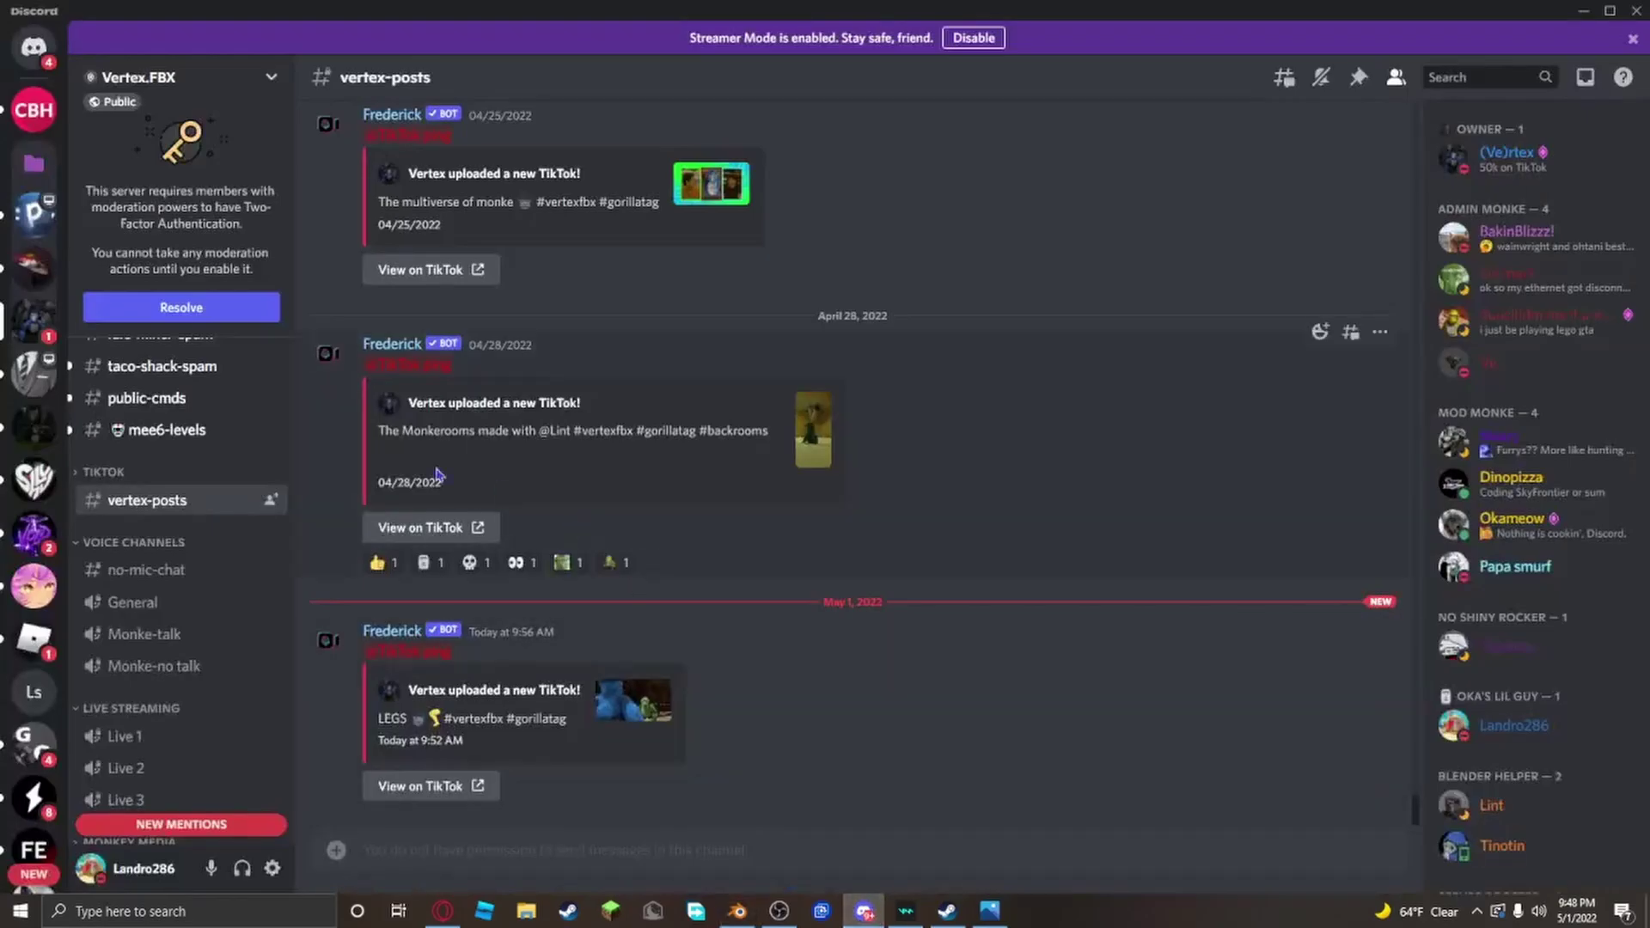
scroll(166, 581, "up", 3)
scroll(171, 581, "up", 10)
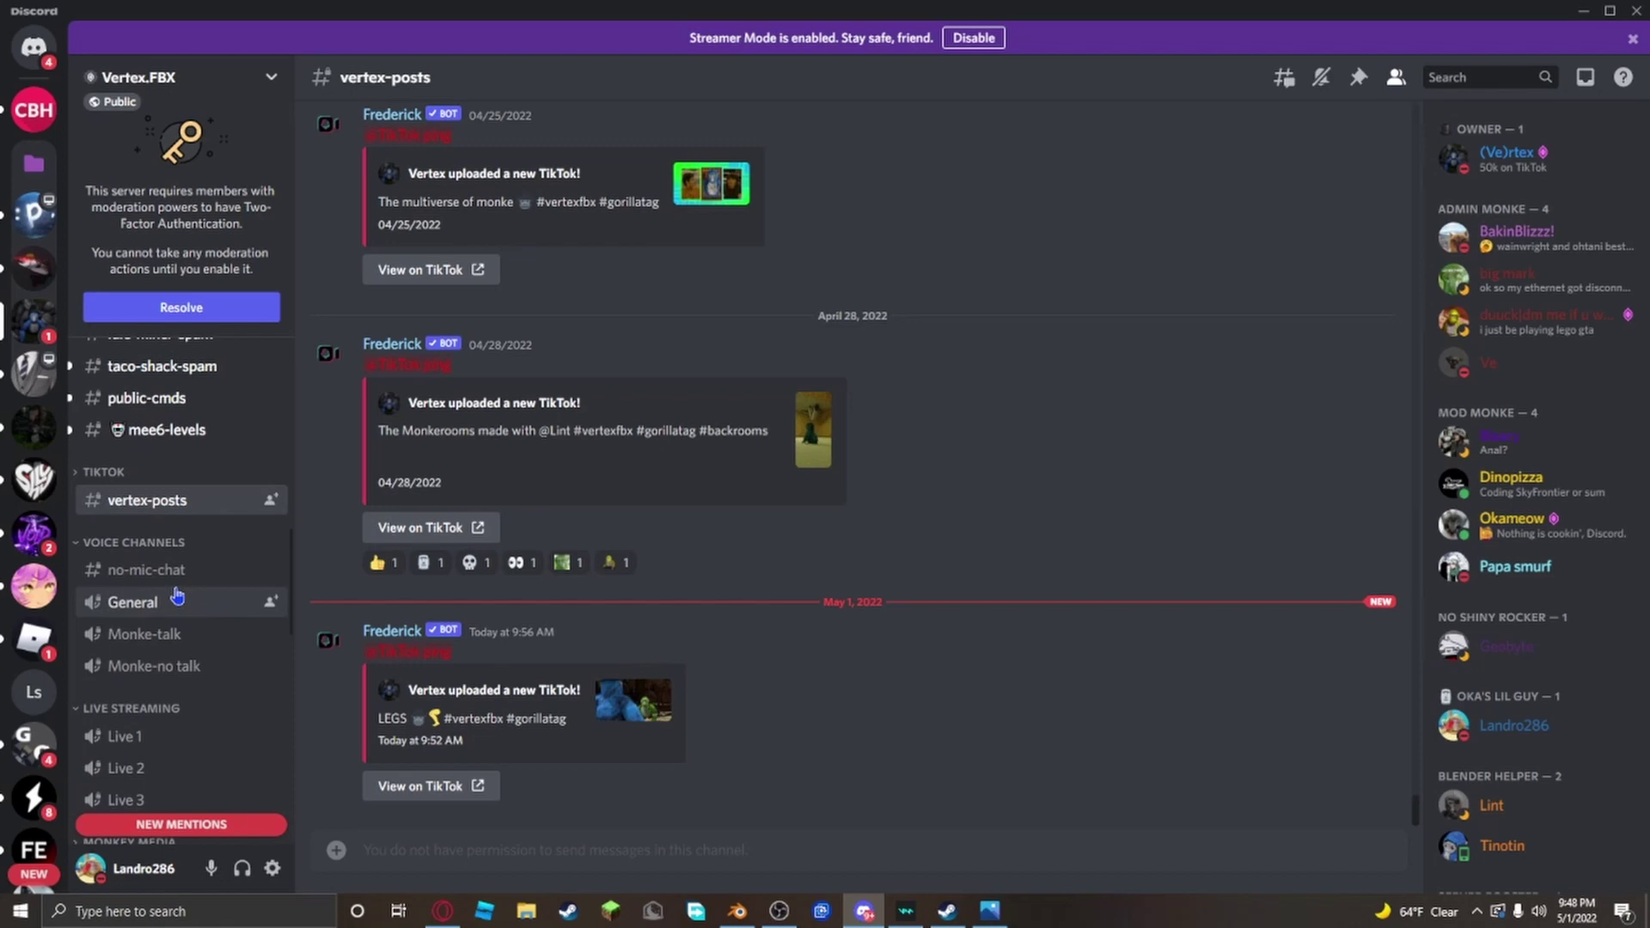
scroll(182, 580, "down", 15)
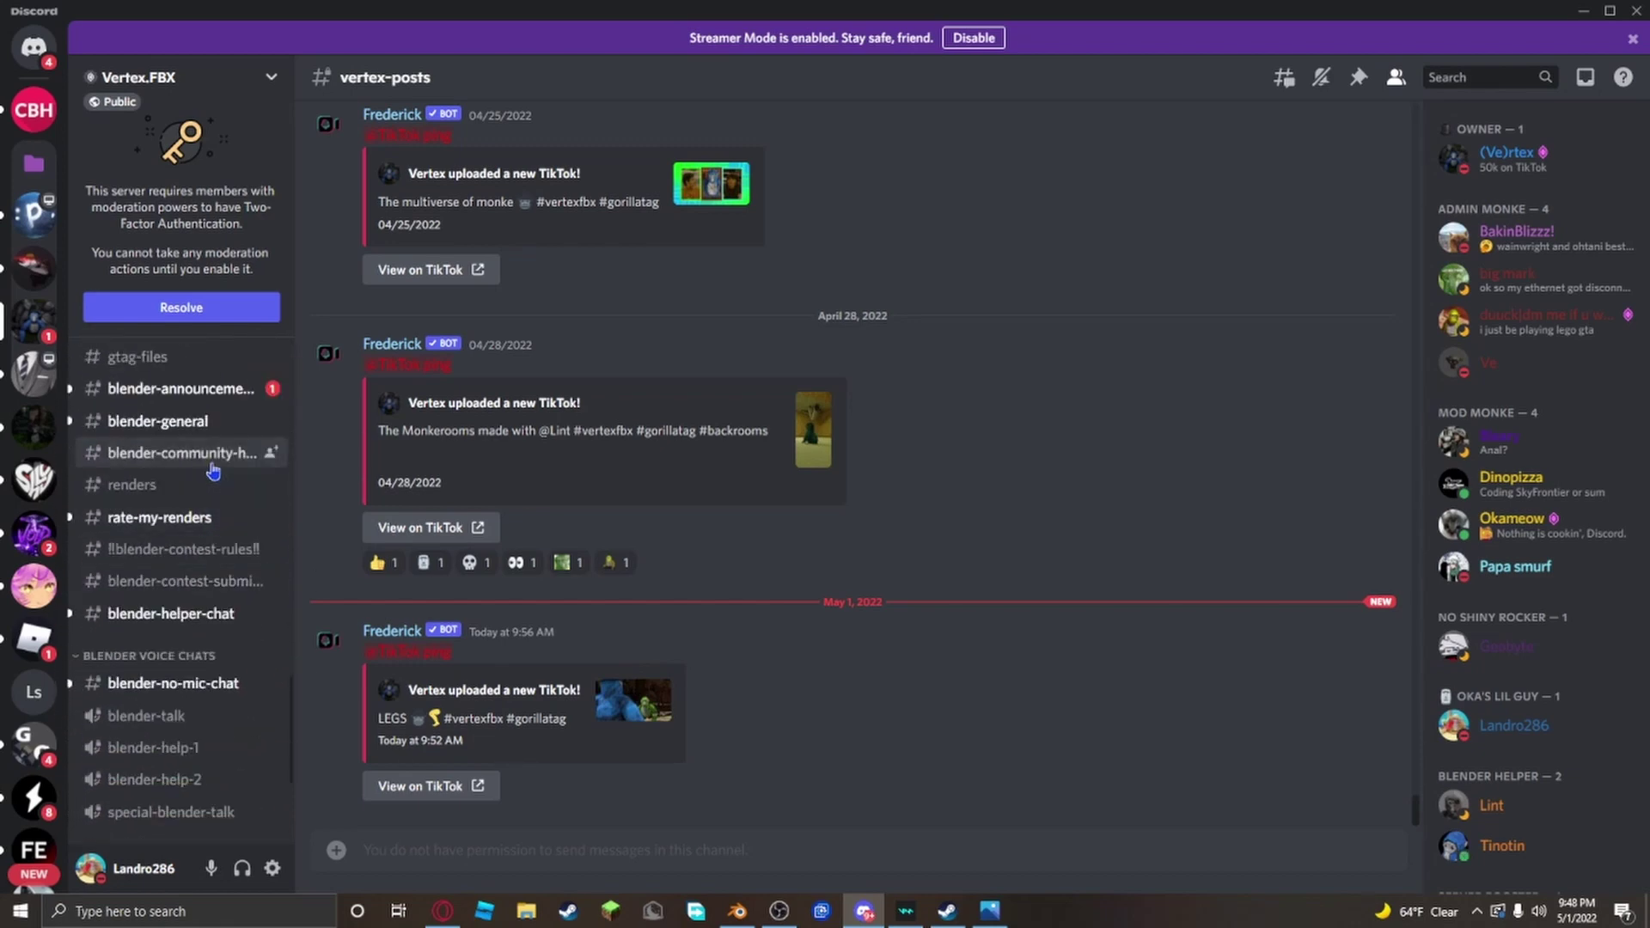
left_click(212, 454)
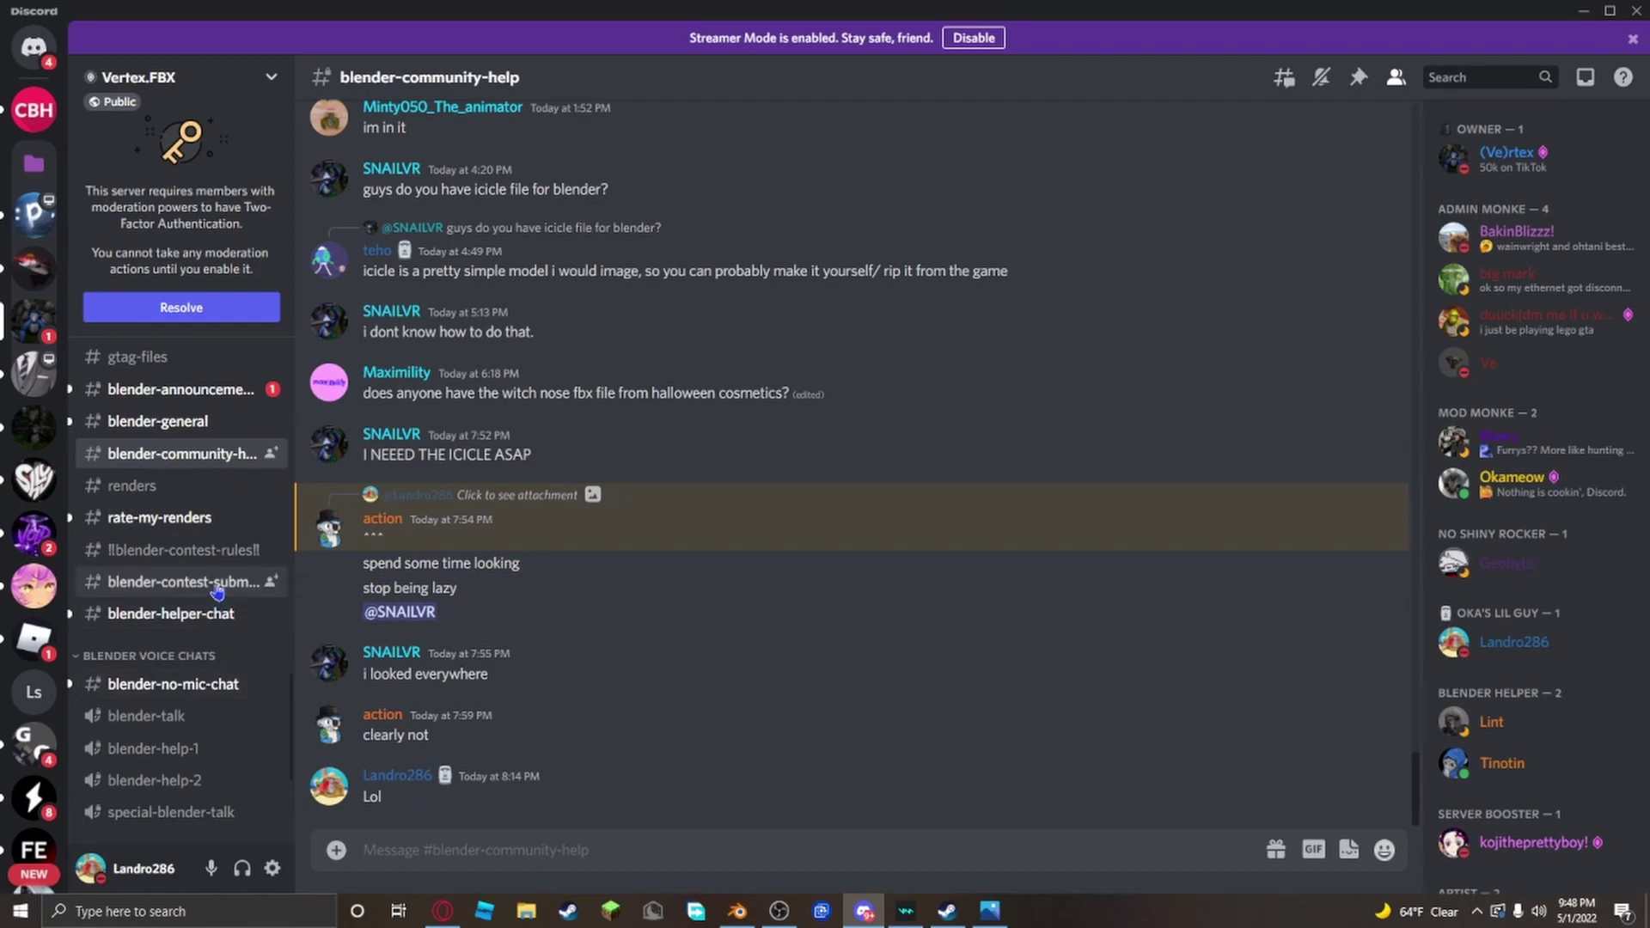
left_click(220, 617)
scroll(213, 524, "up", 2)
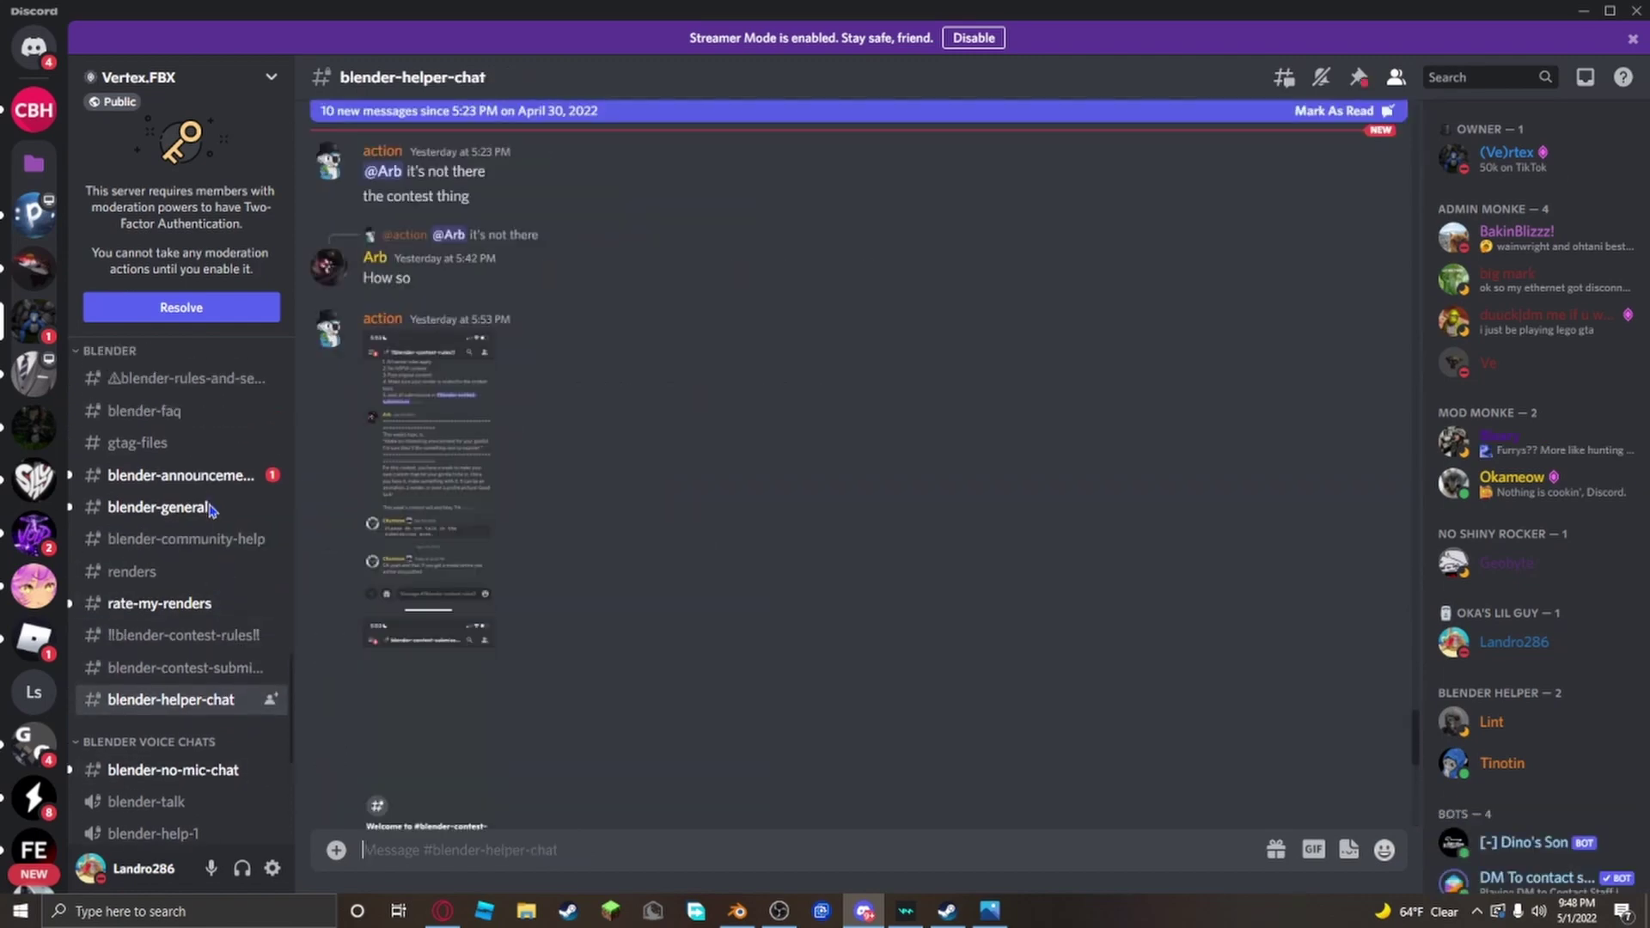
left_click(209, 475)
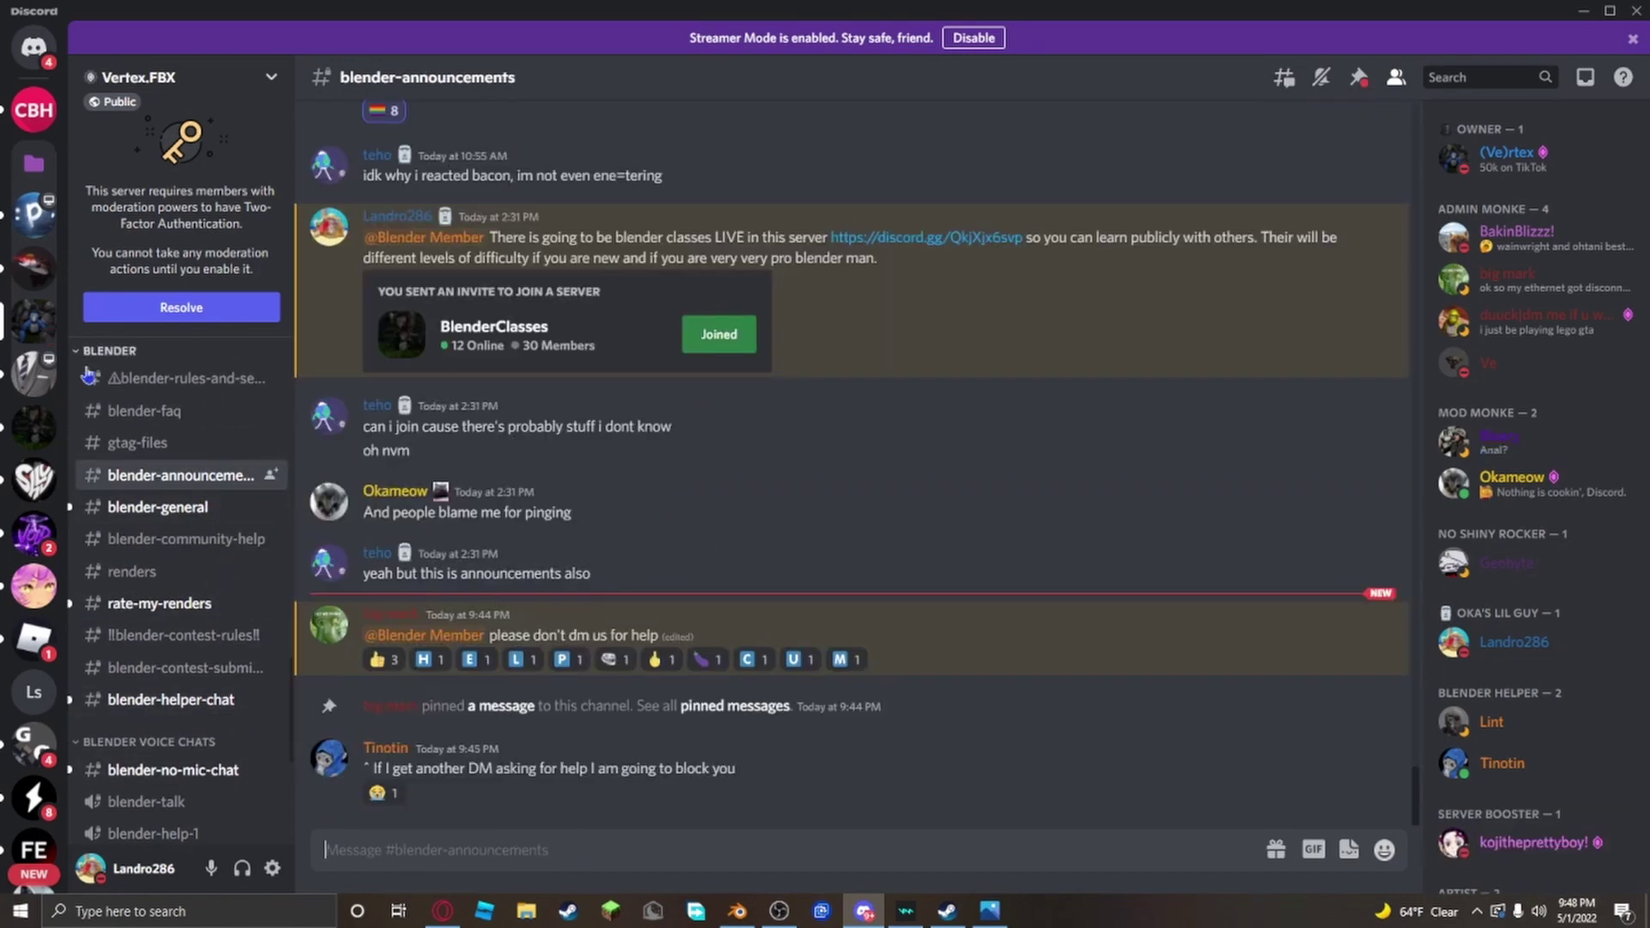
left_click(125, 442)
left_click(36, 48)
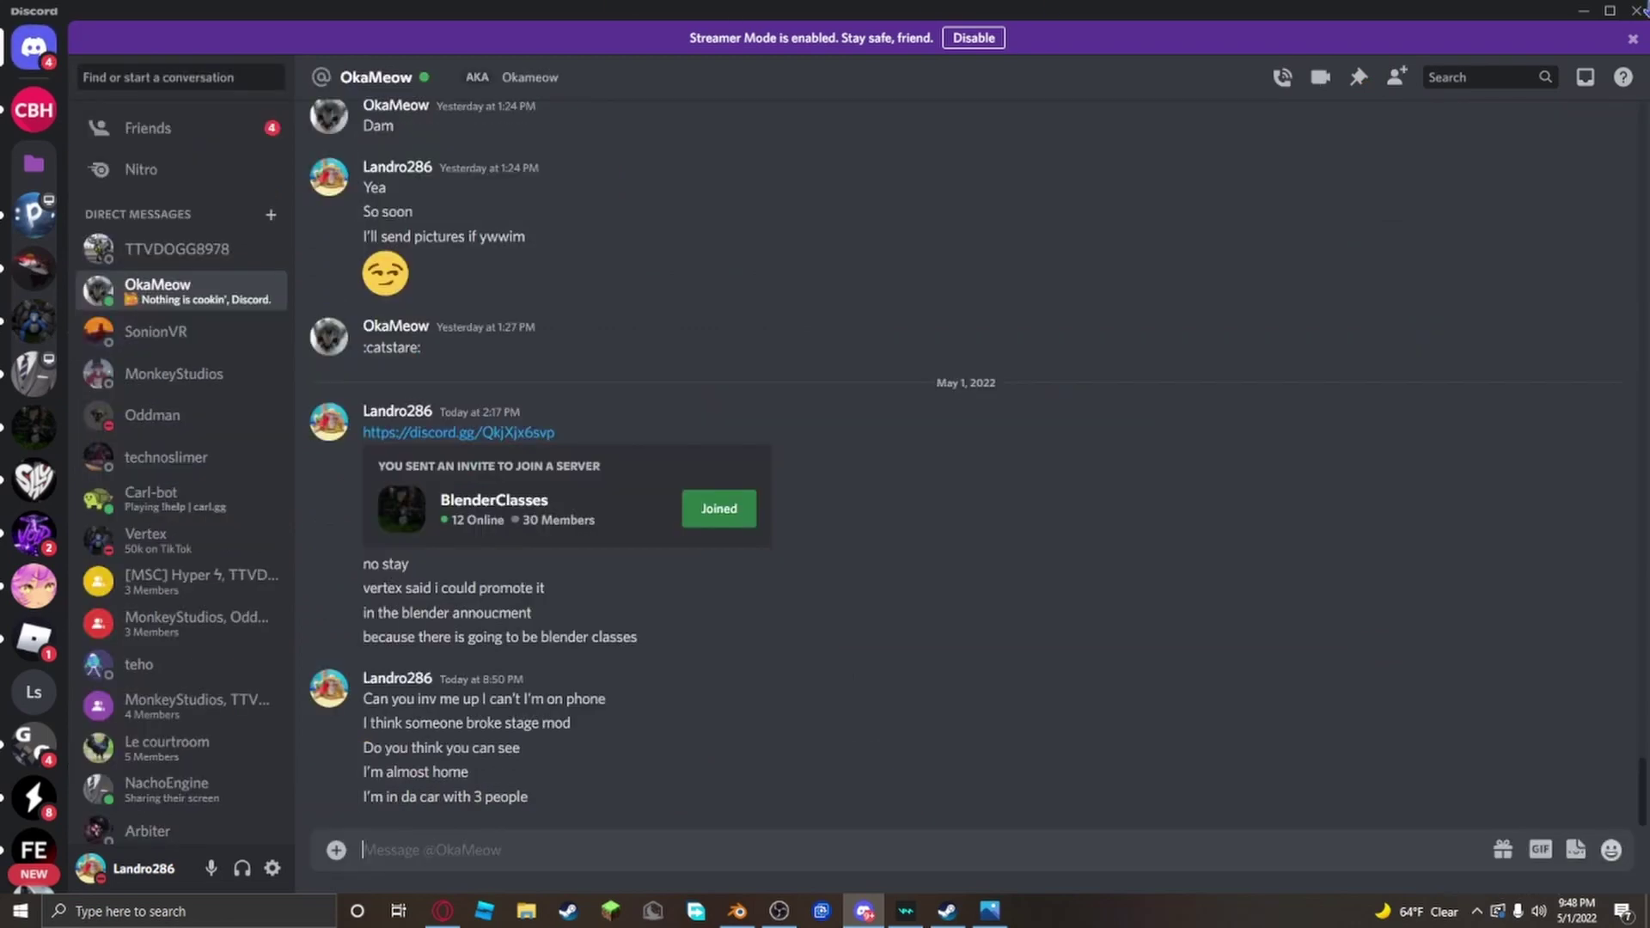
Step: Switch back to Blender and open the FBX import file browser in the Downloads folder
left_click(737, 911)
left_click(38, 33)
mouse_move(135, 272)
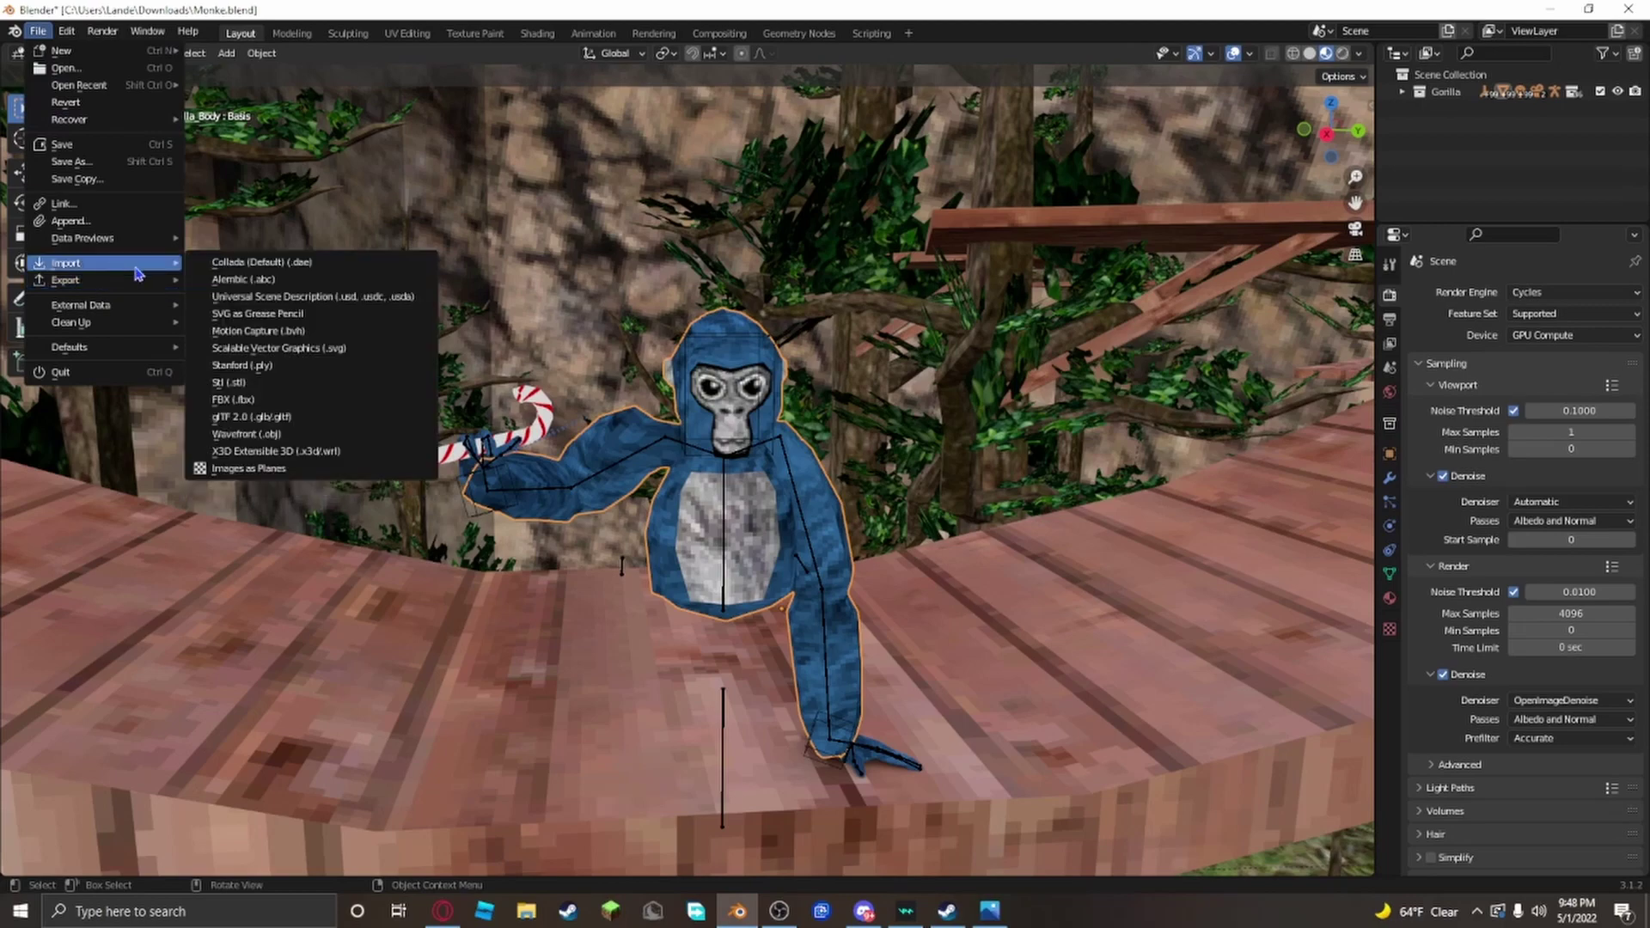
left_click(234, 399)
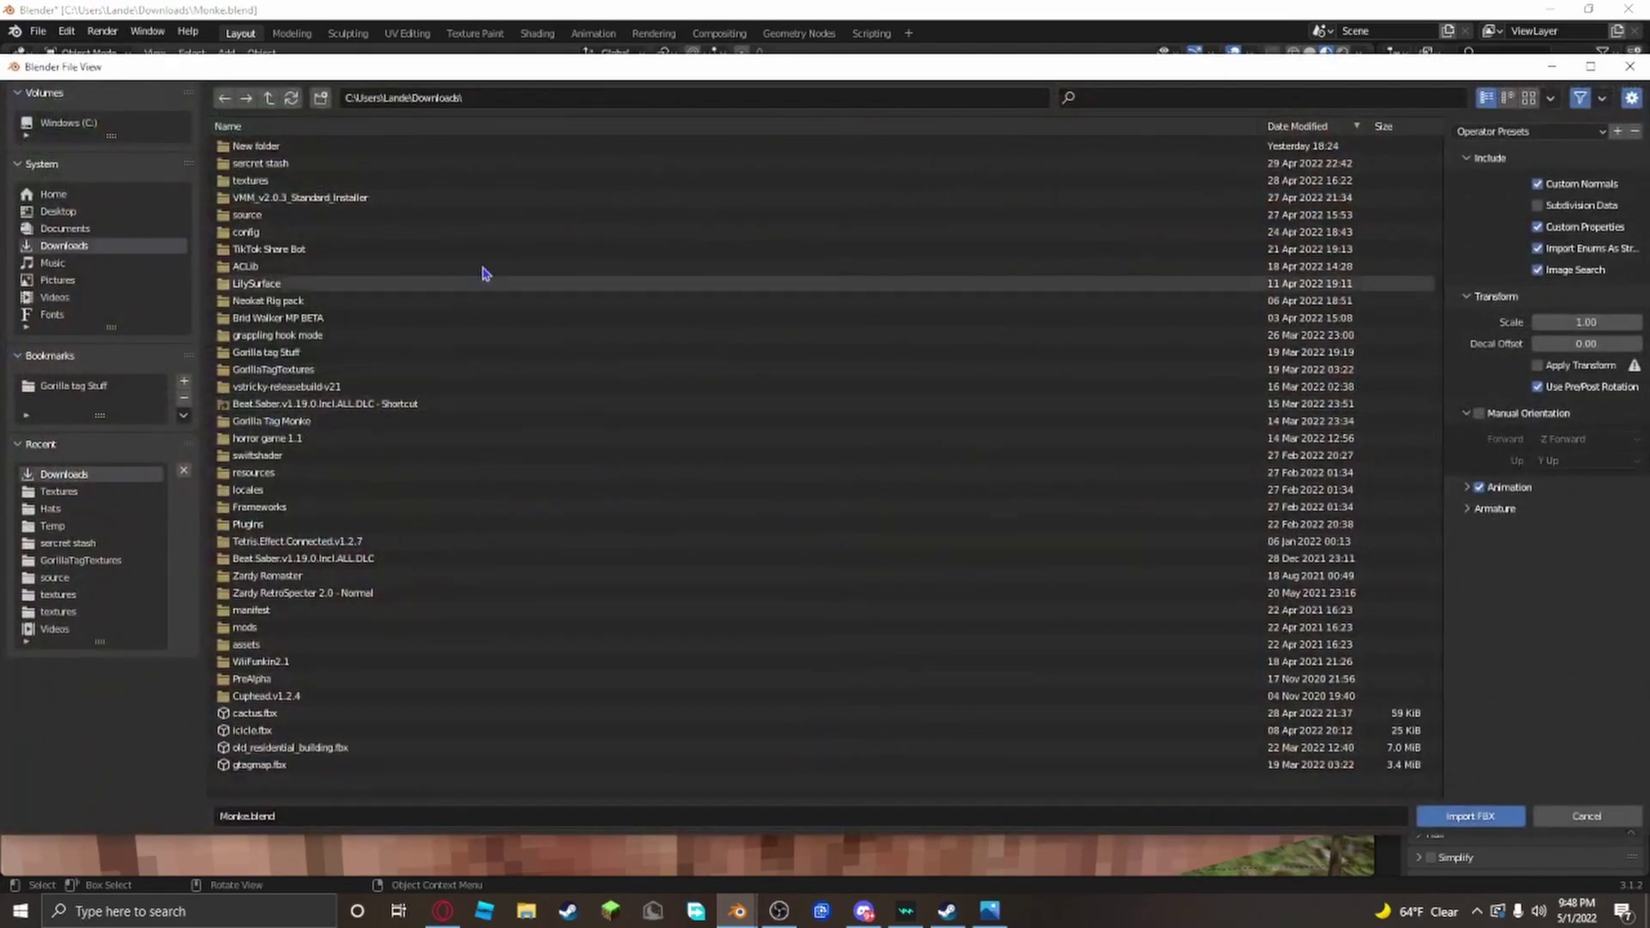
left_click_drag(586, 69, 1649, 447)
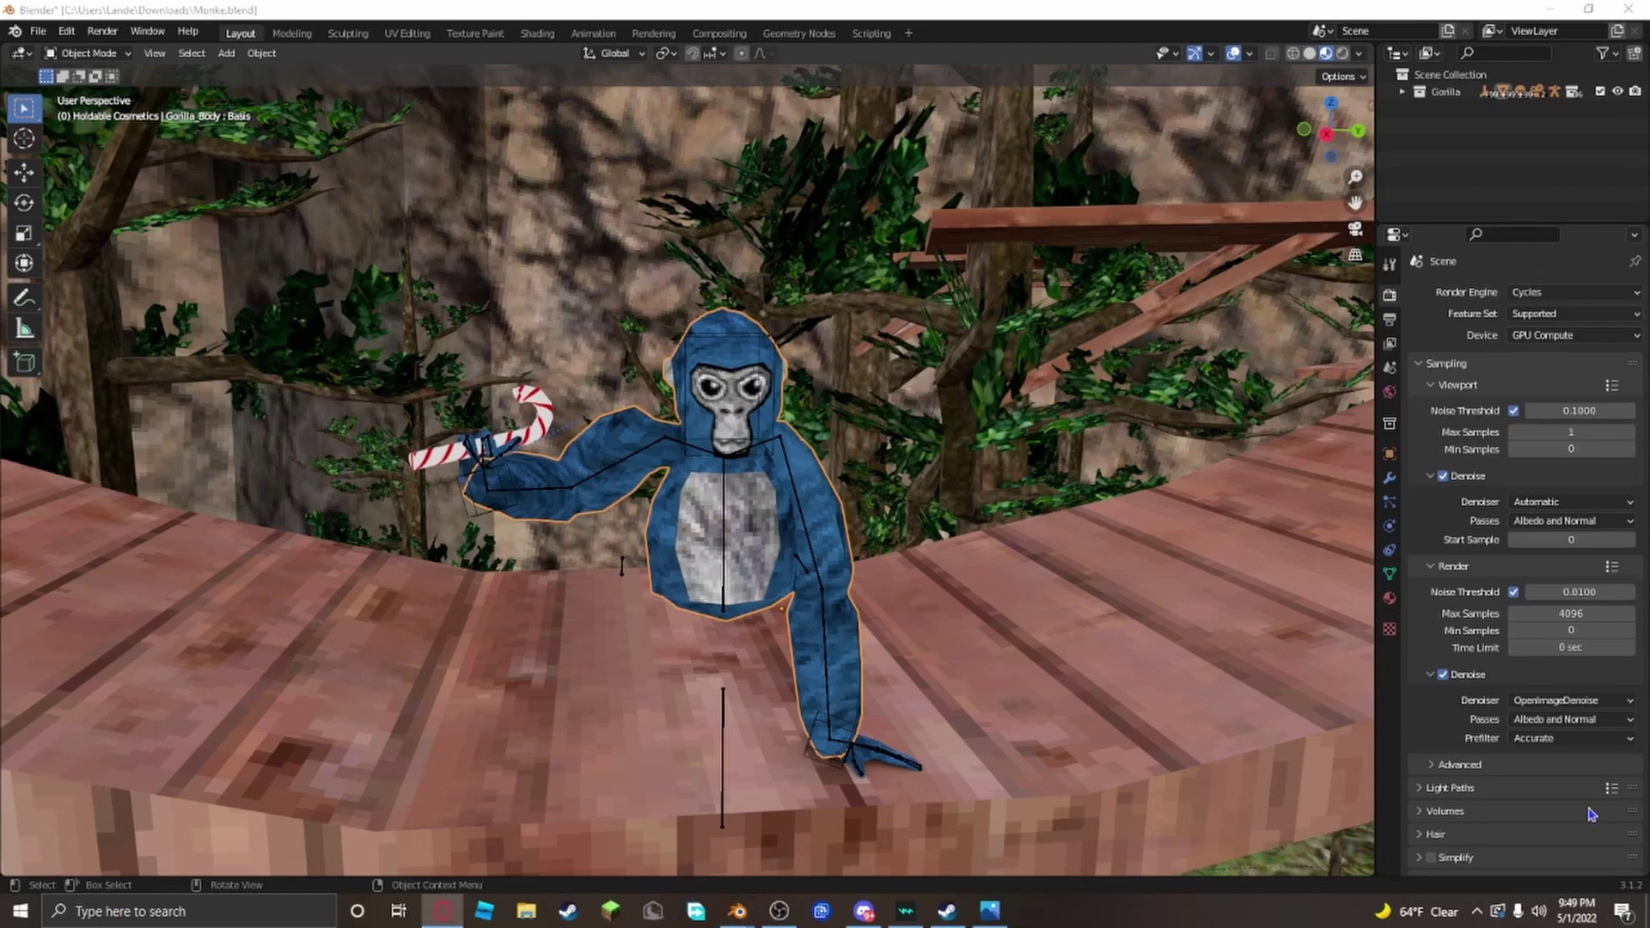
Step: Switch to the Opera GX browser, look up the Gorilla Tag Stuff release among the Gorilla-Tag-files releases on GitHub, and close its tab
left_click_drag(378, 927, 308, 7)
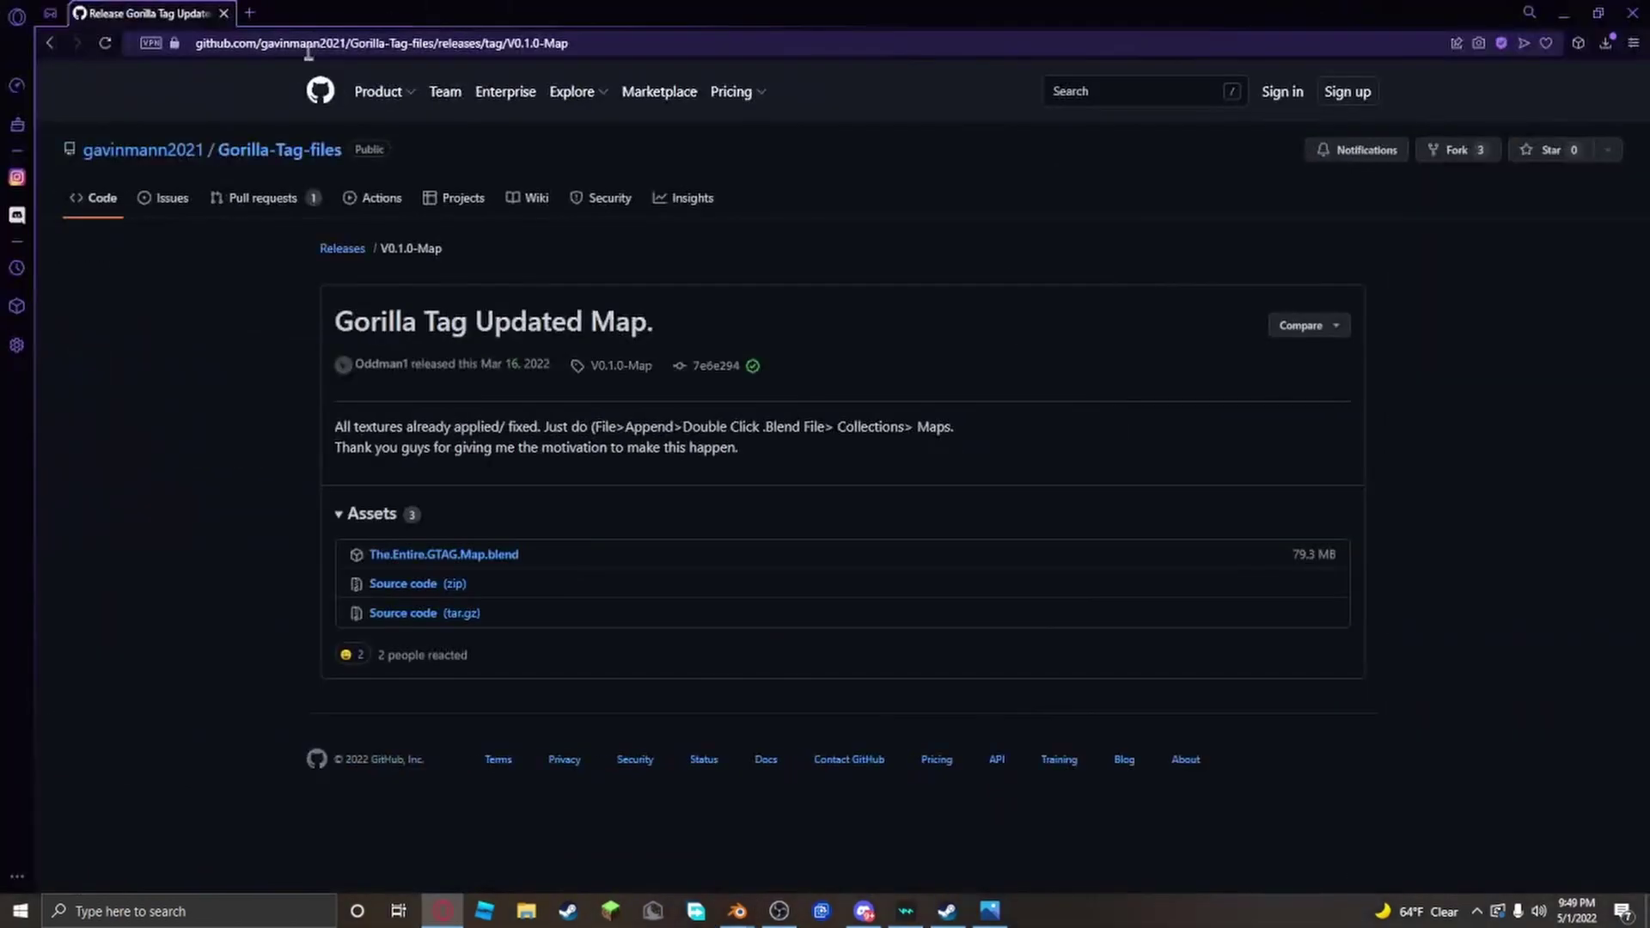
left_click(49, 43)
scroll(941, 464, "up", 6)
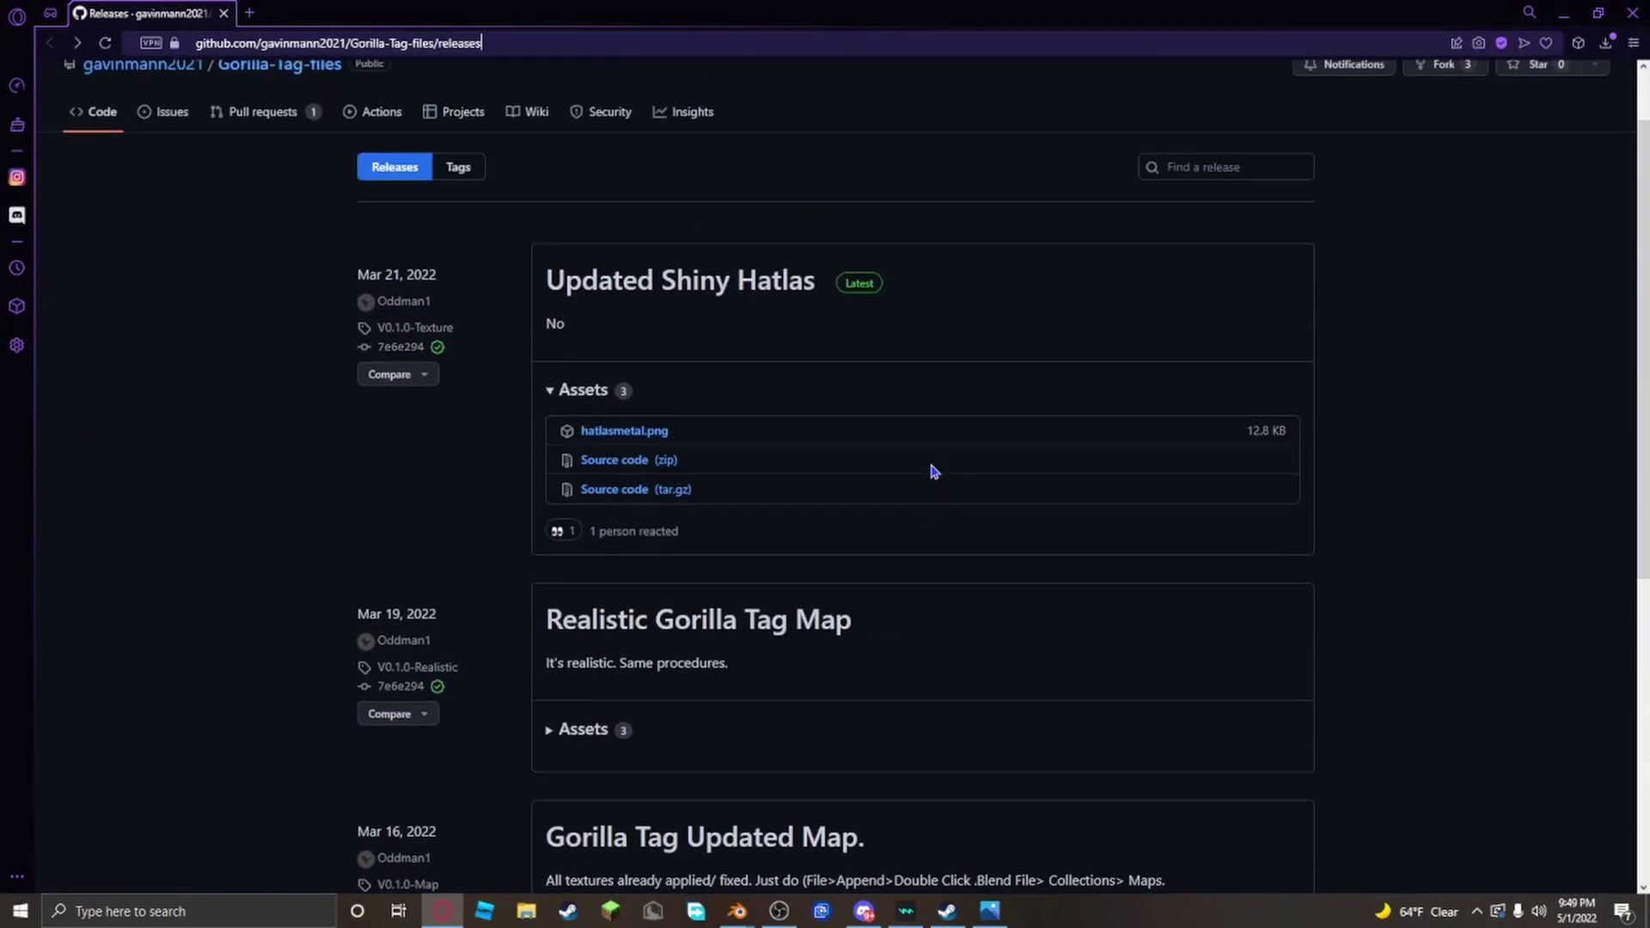
scroll(806, 411, "down", 3)
scroll(806, 410, "down", 3)
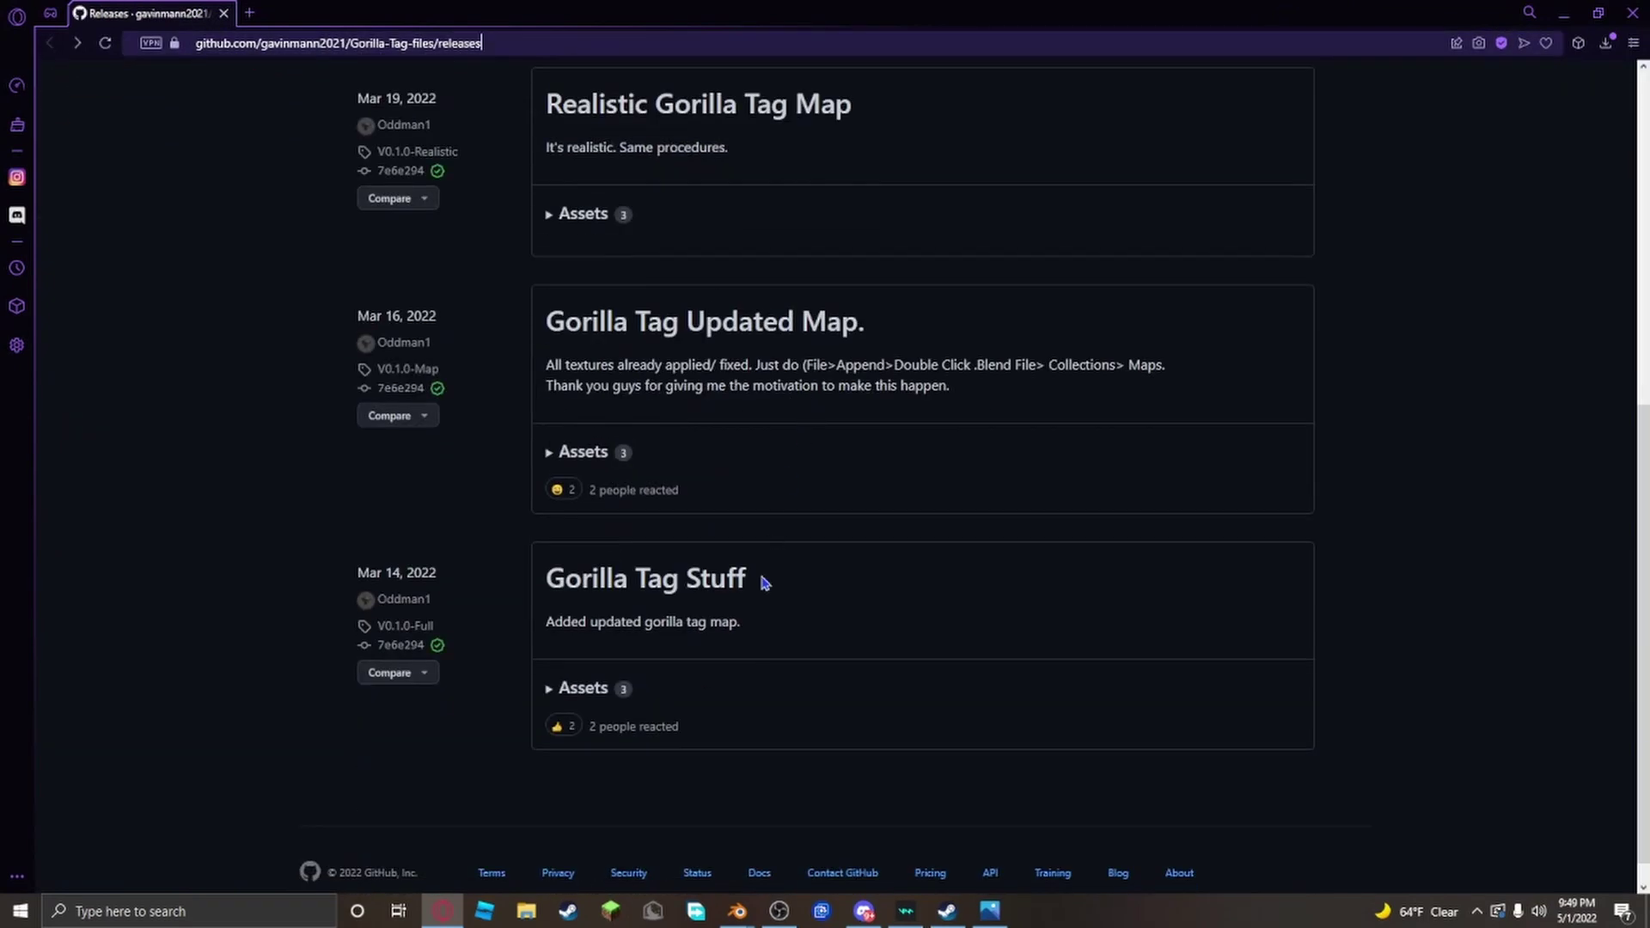
left_click(673, 582)
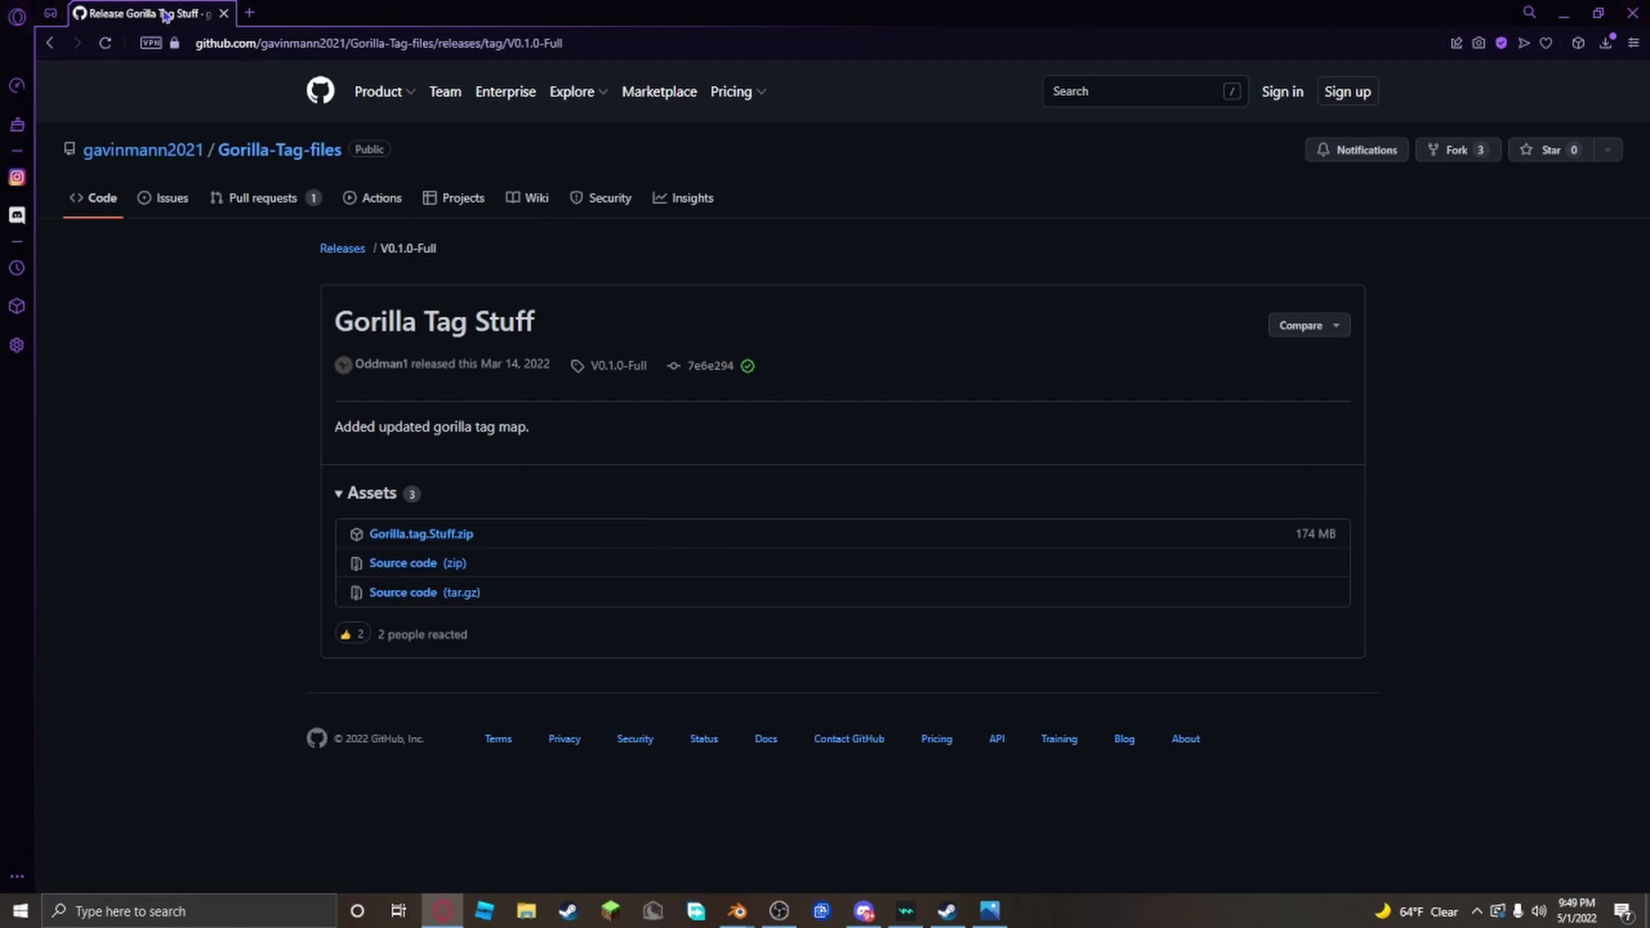
left_click(226, 14)
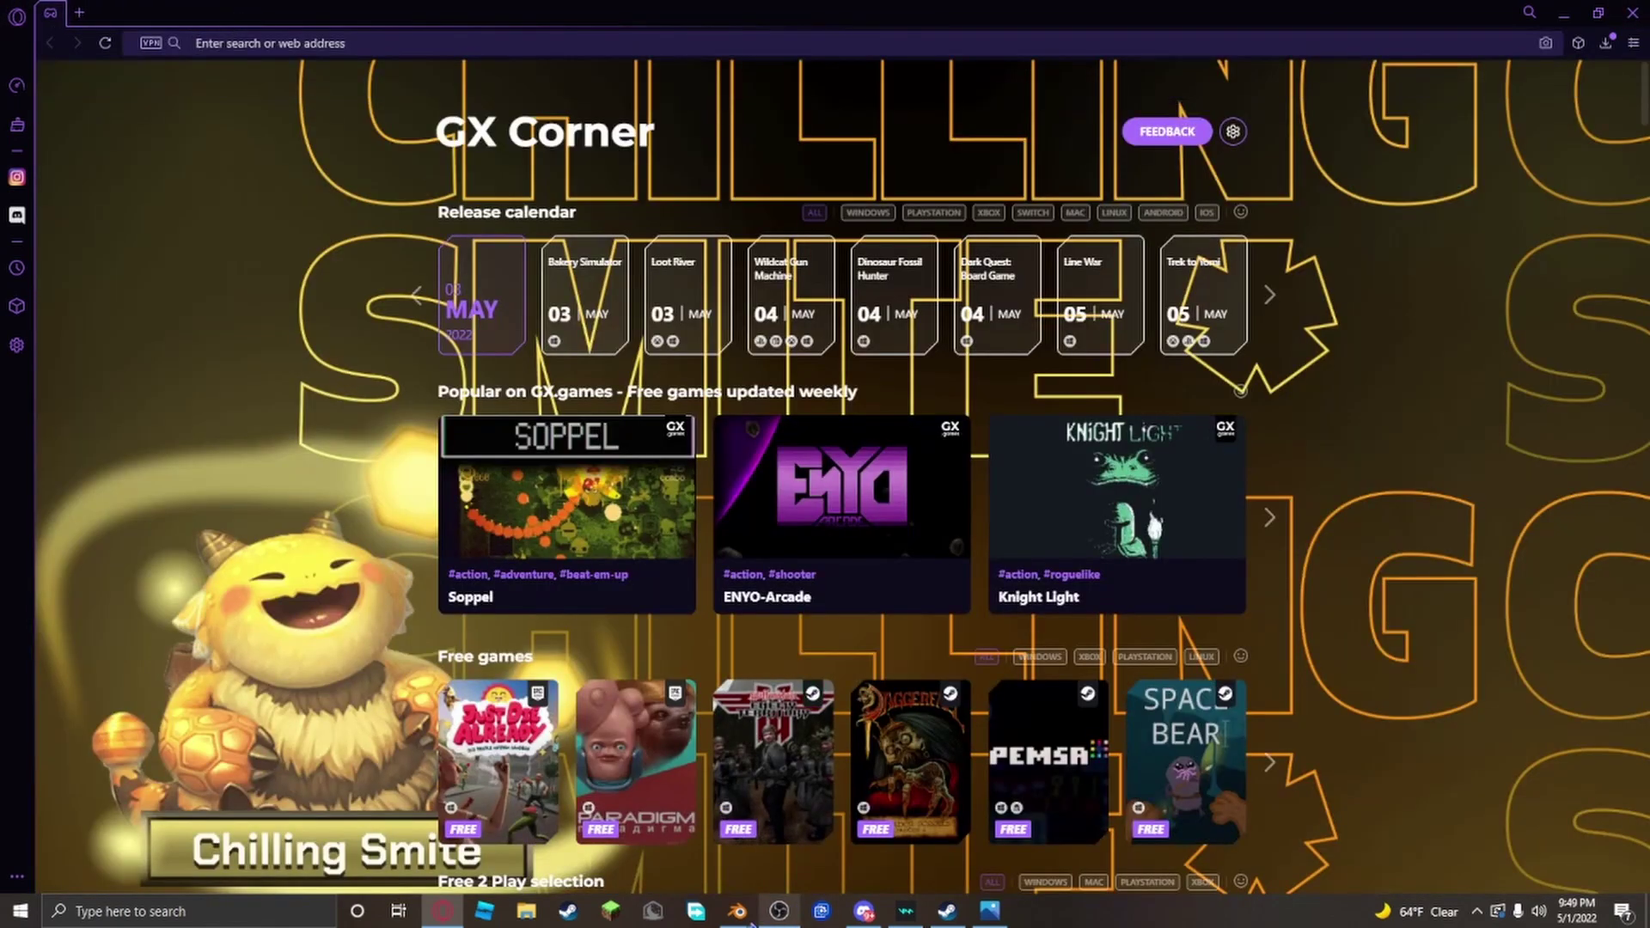
Step: Return to Blender and import skullmask.fbx from the Hats folder inside Downloads\Gorilla tag Stuff
mouse_move(738, 911)
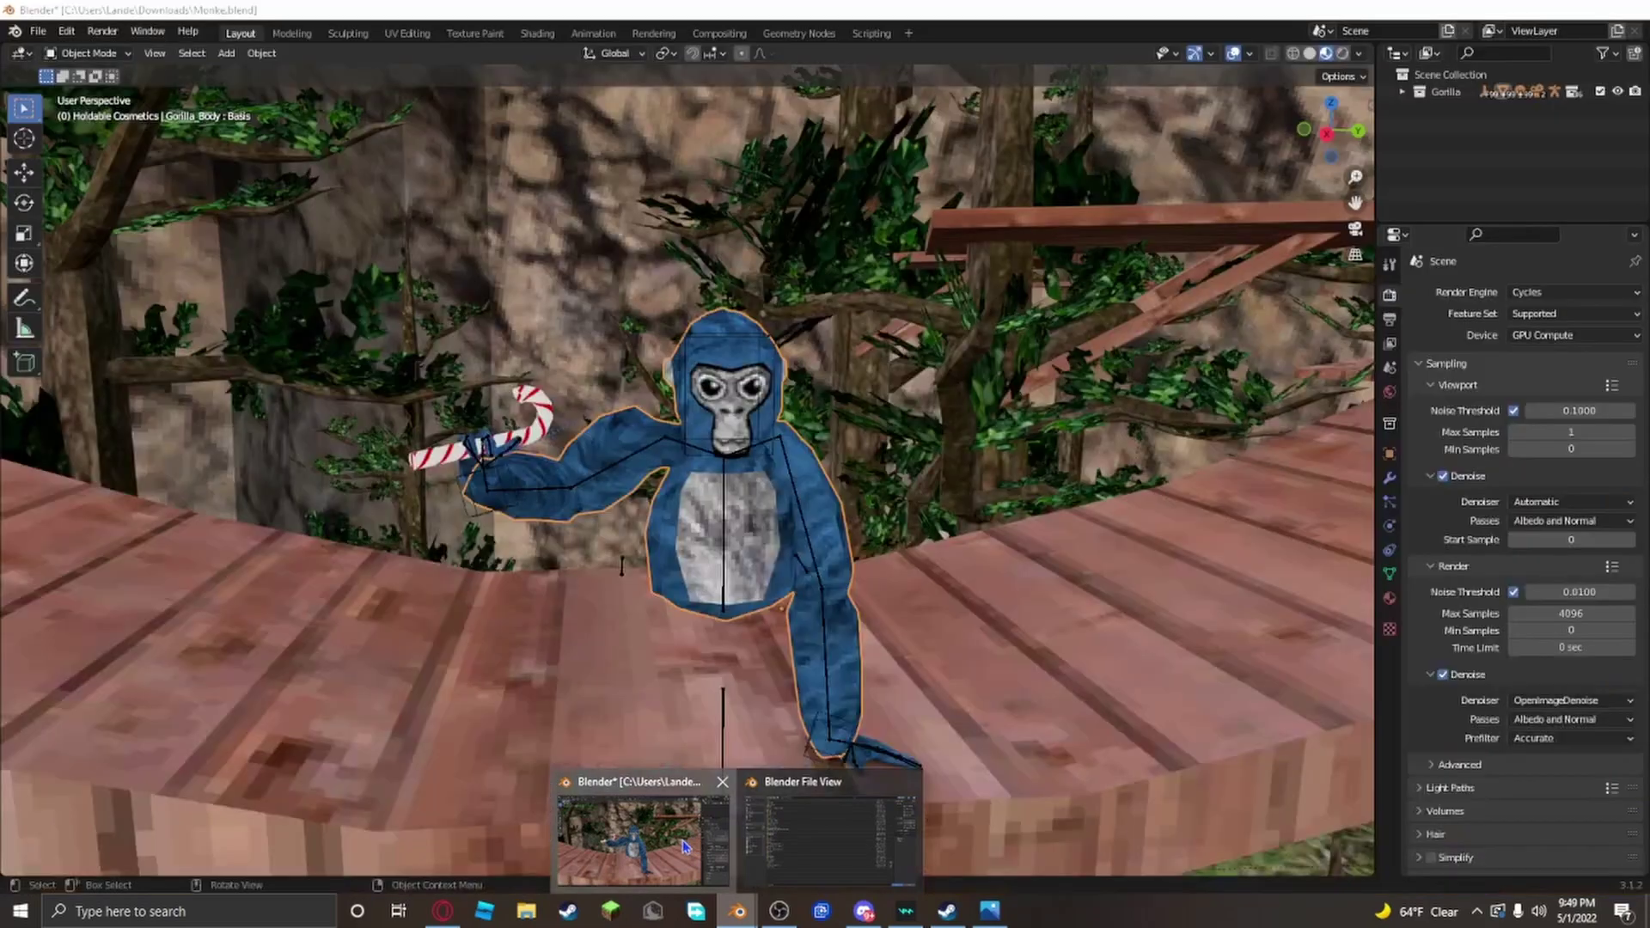
left_click(693, 845)
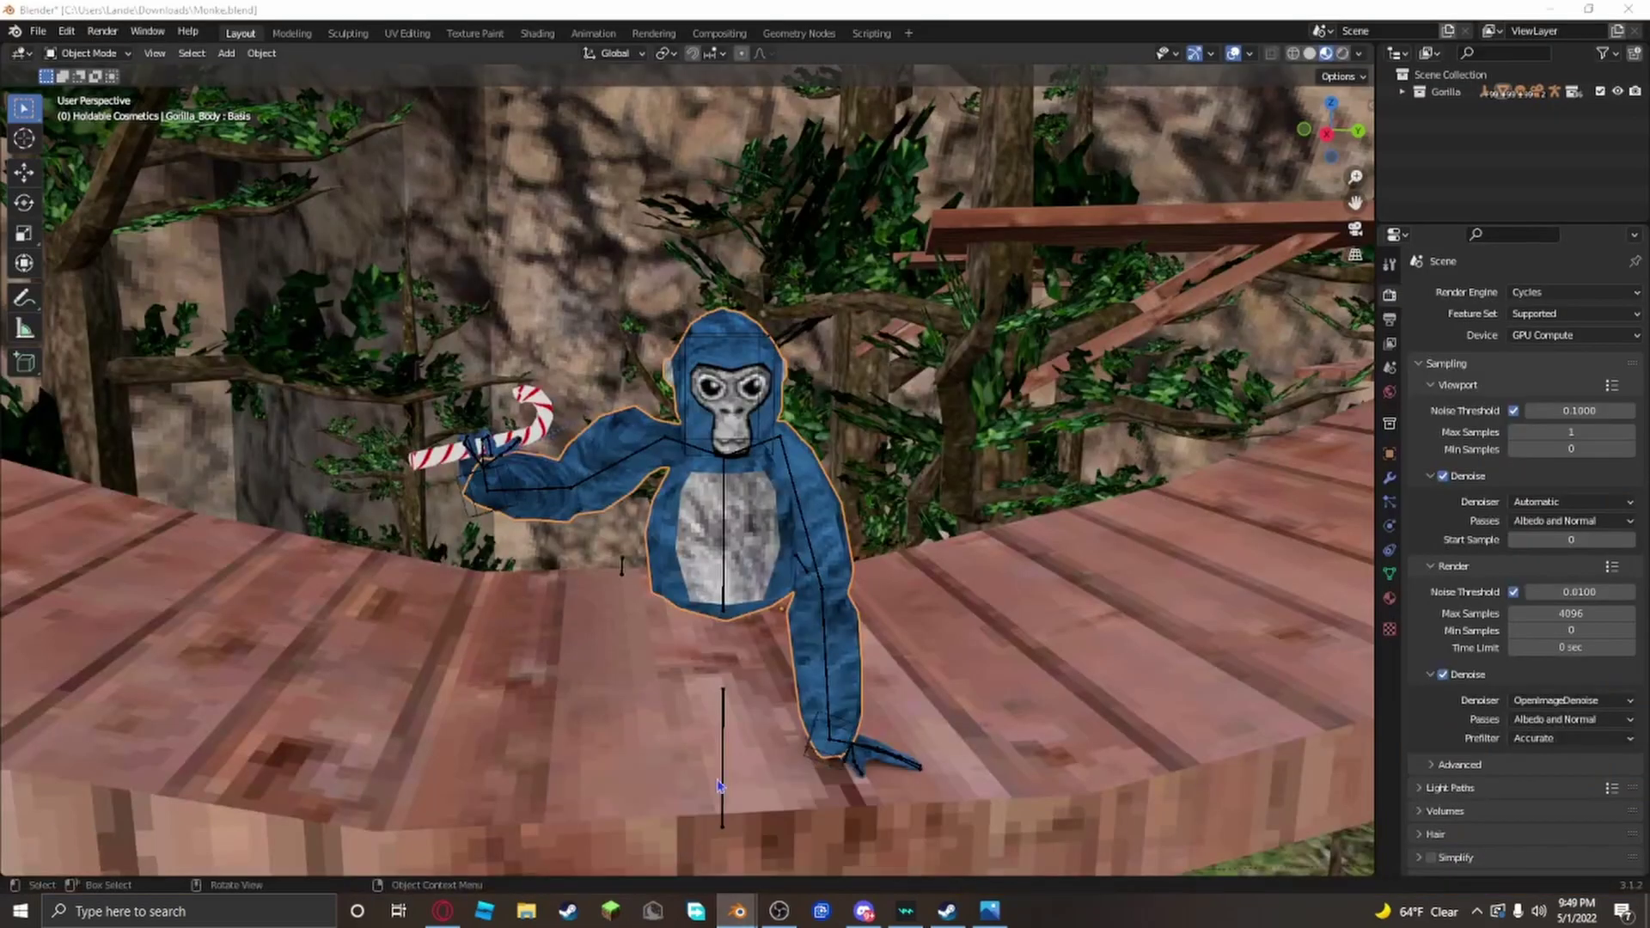
left_click(37, 33)
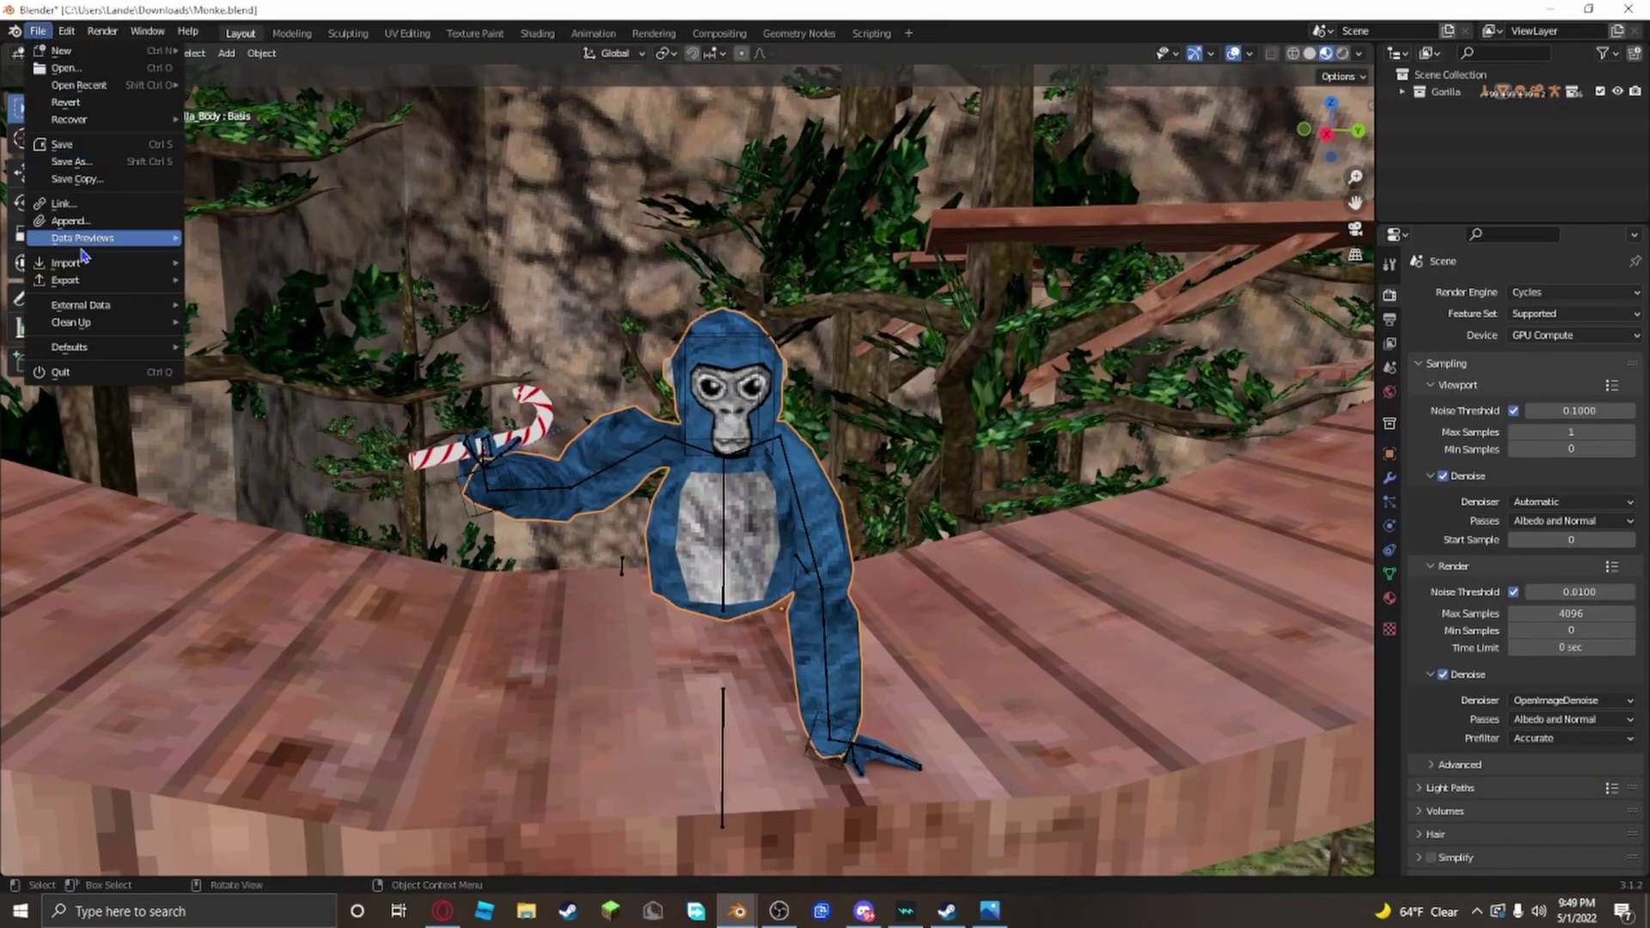
mouse_move(102, 276)
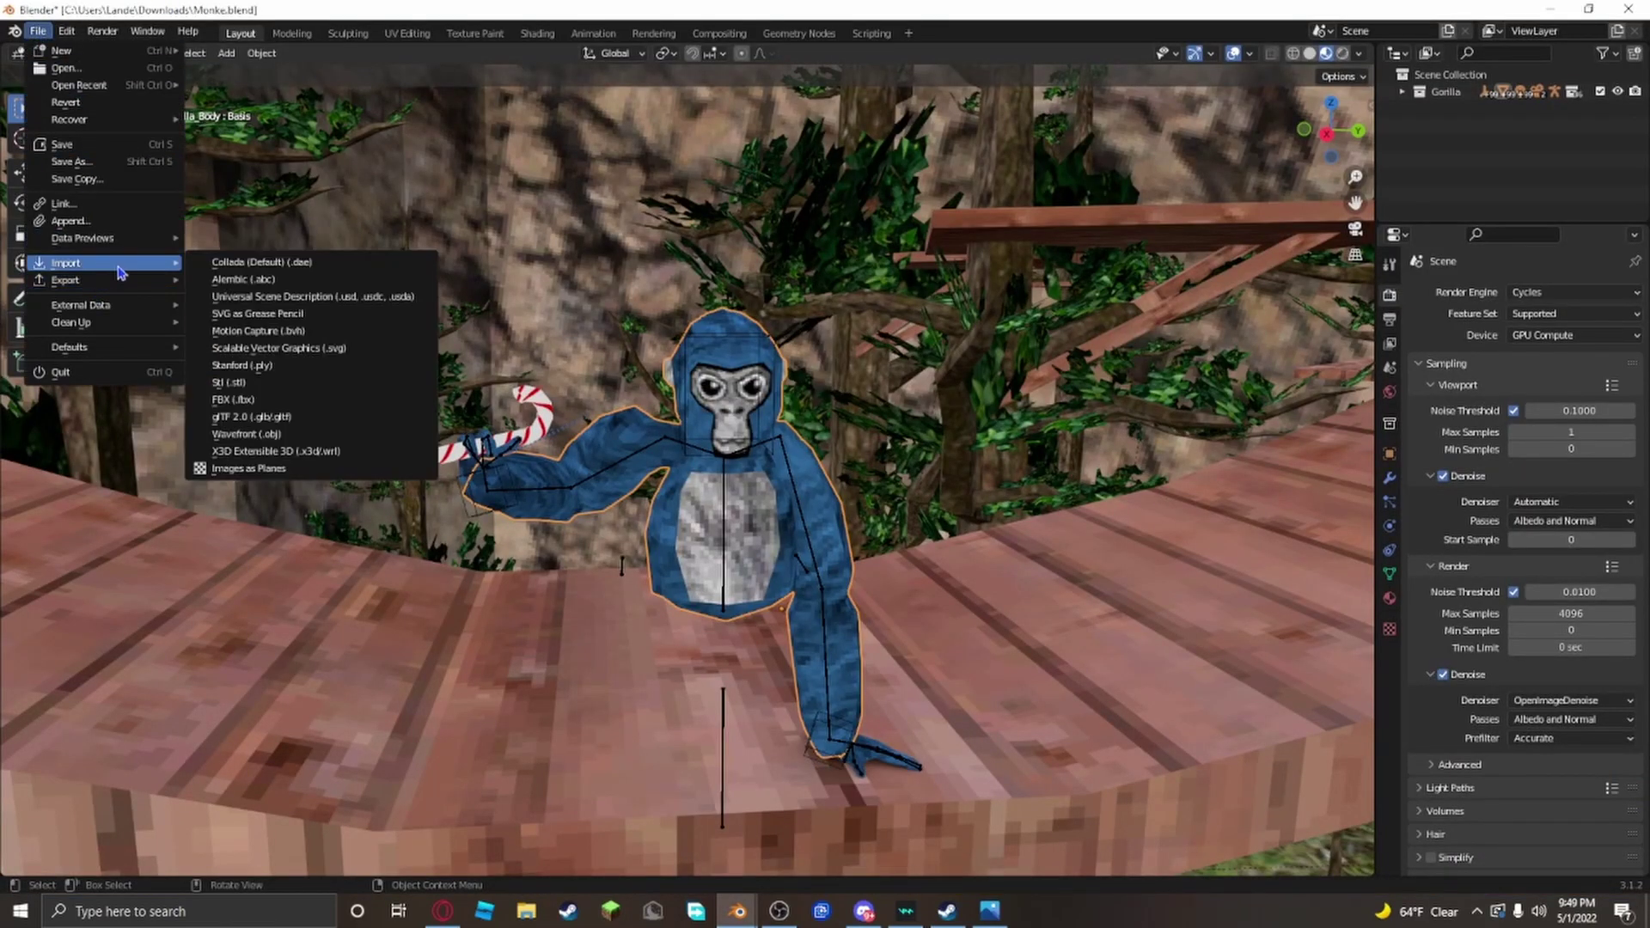
left_click(348, 403)
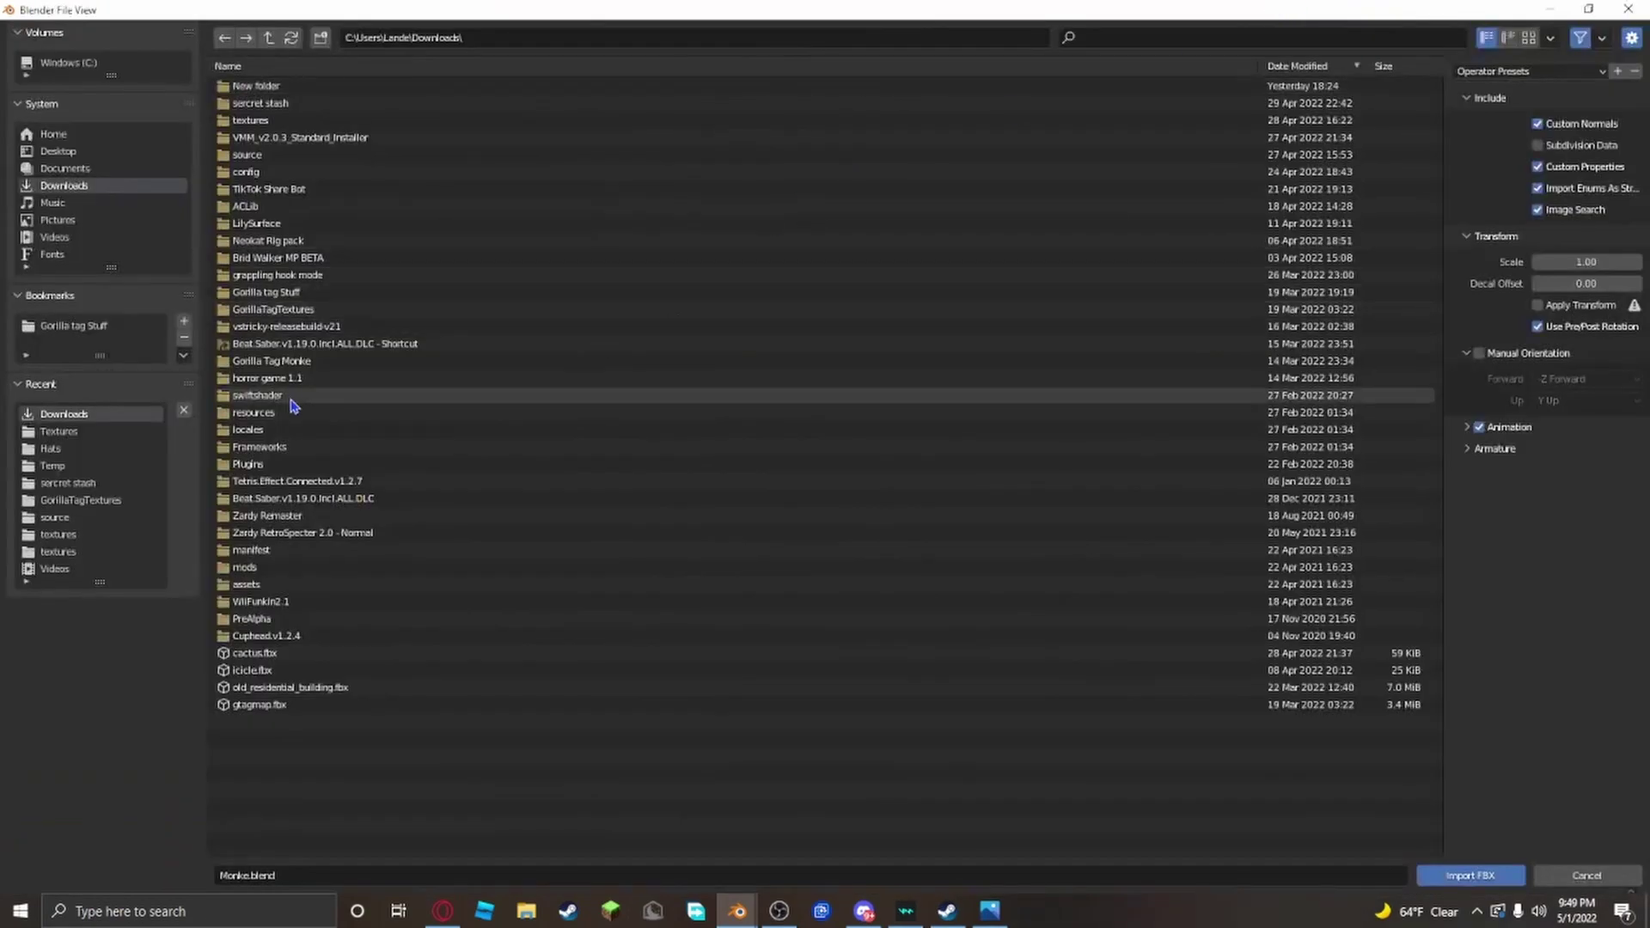
double_click(306, 293)
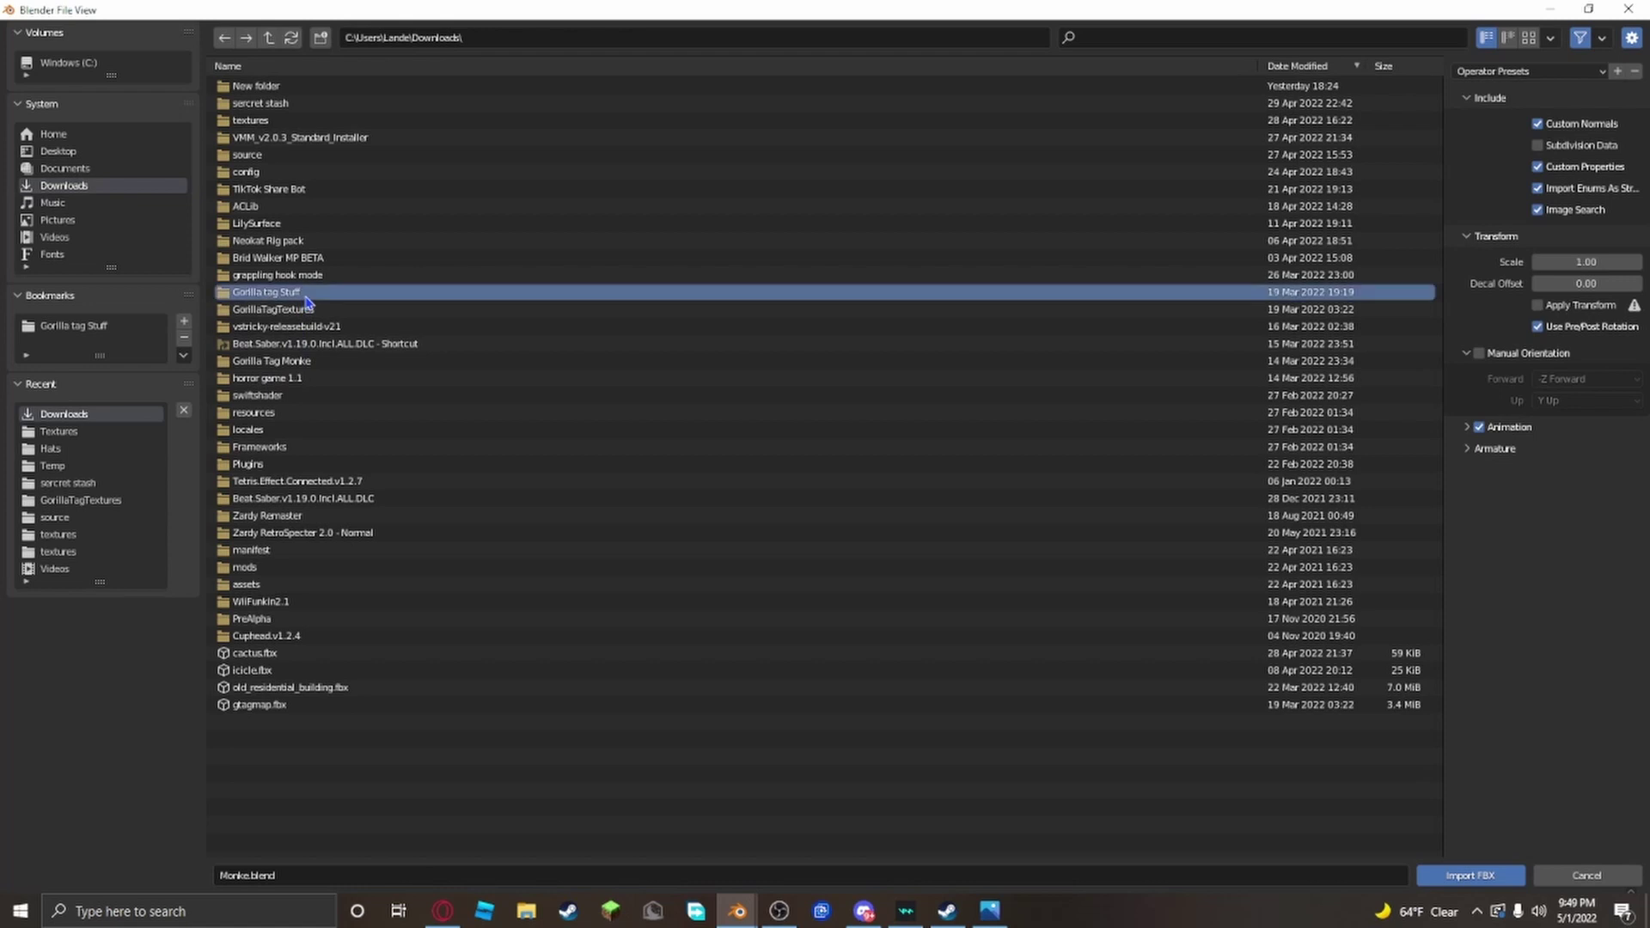
double_click(337, 89)
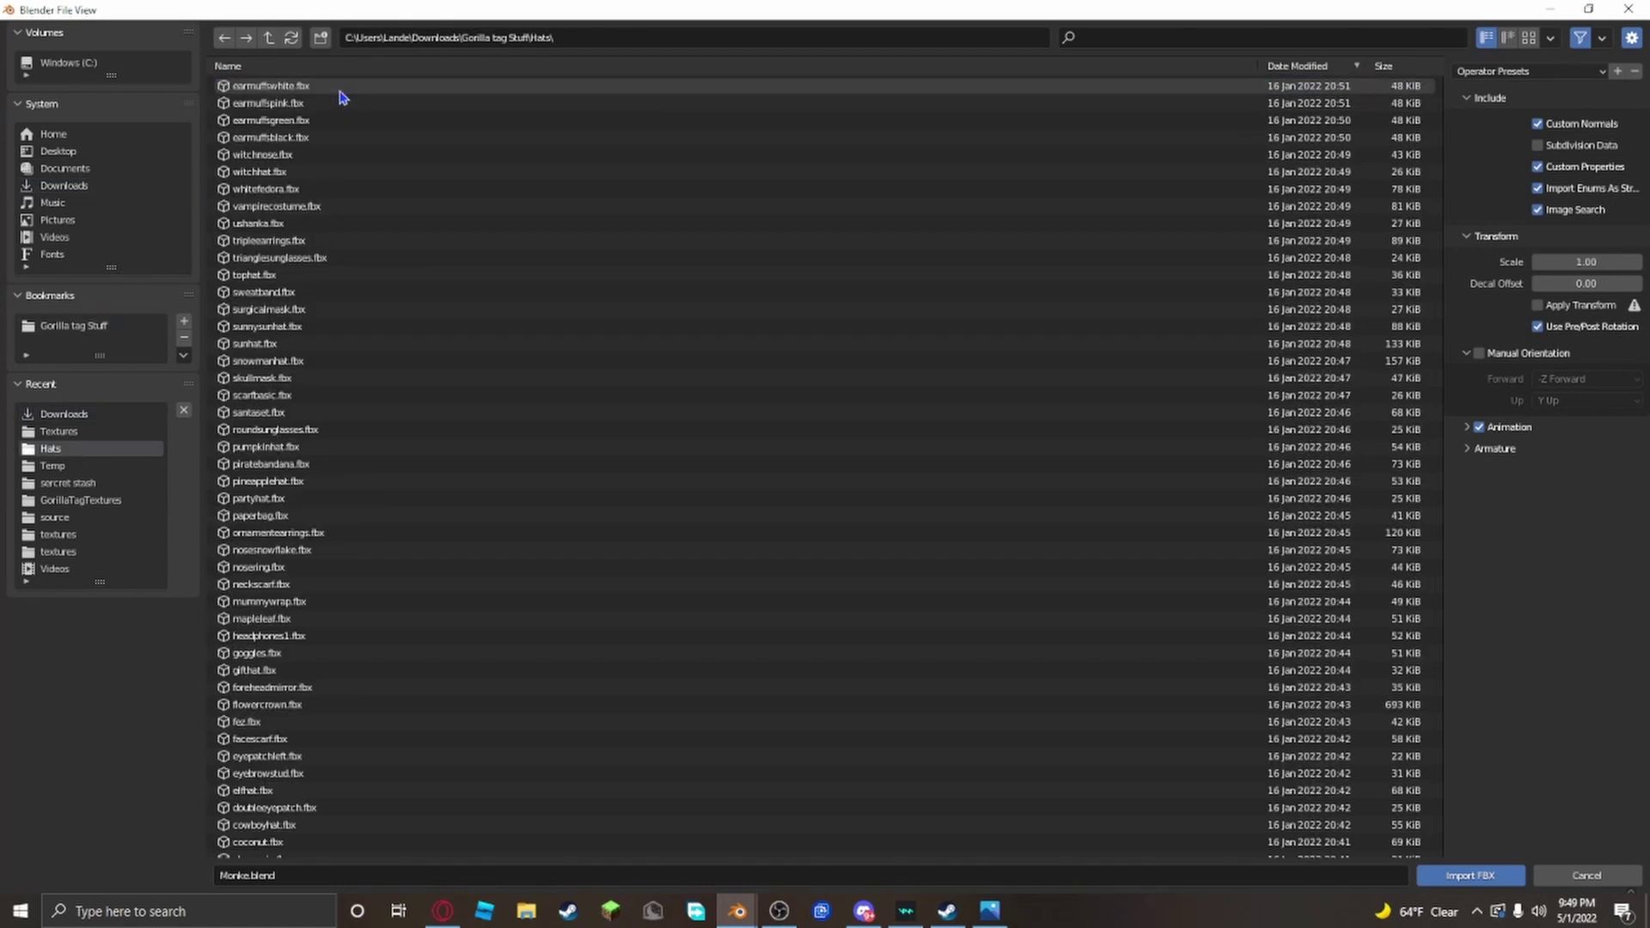
double_click(356, 382)
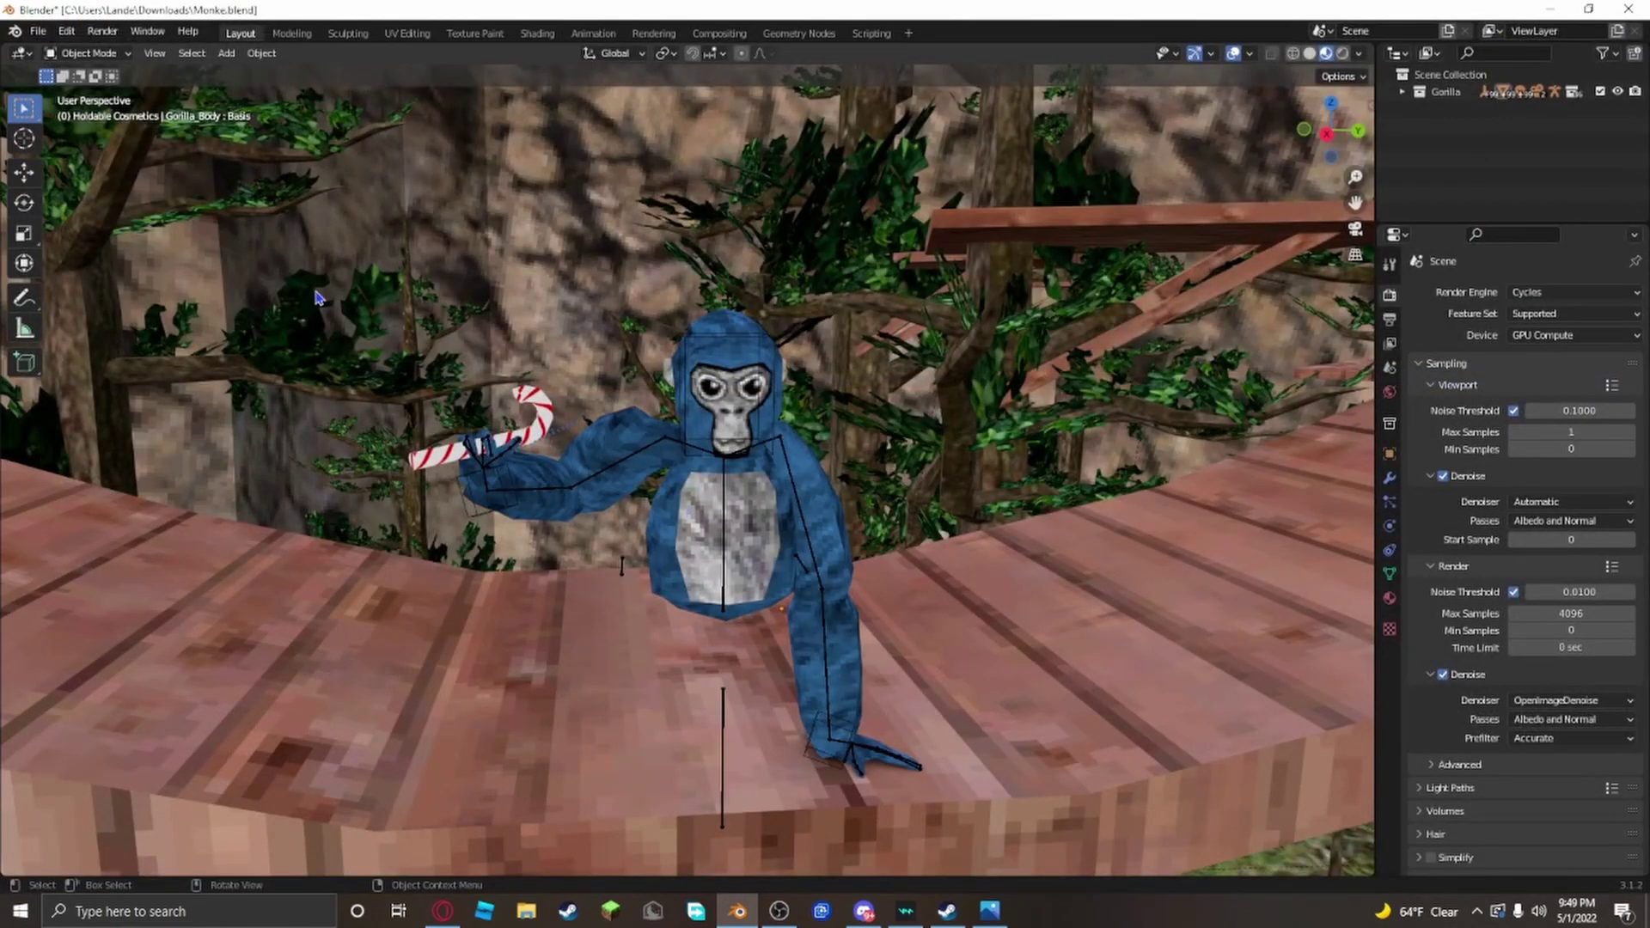
Step: Move the imported skull mask across the map to just in front of the gorilla on the bridge
scroll(411, 346, "down", 20)
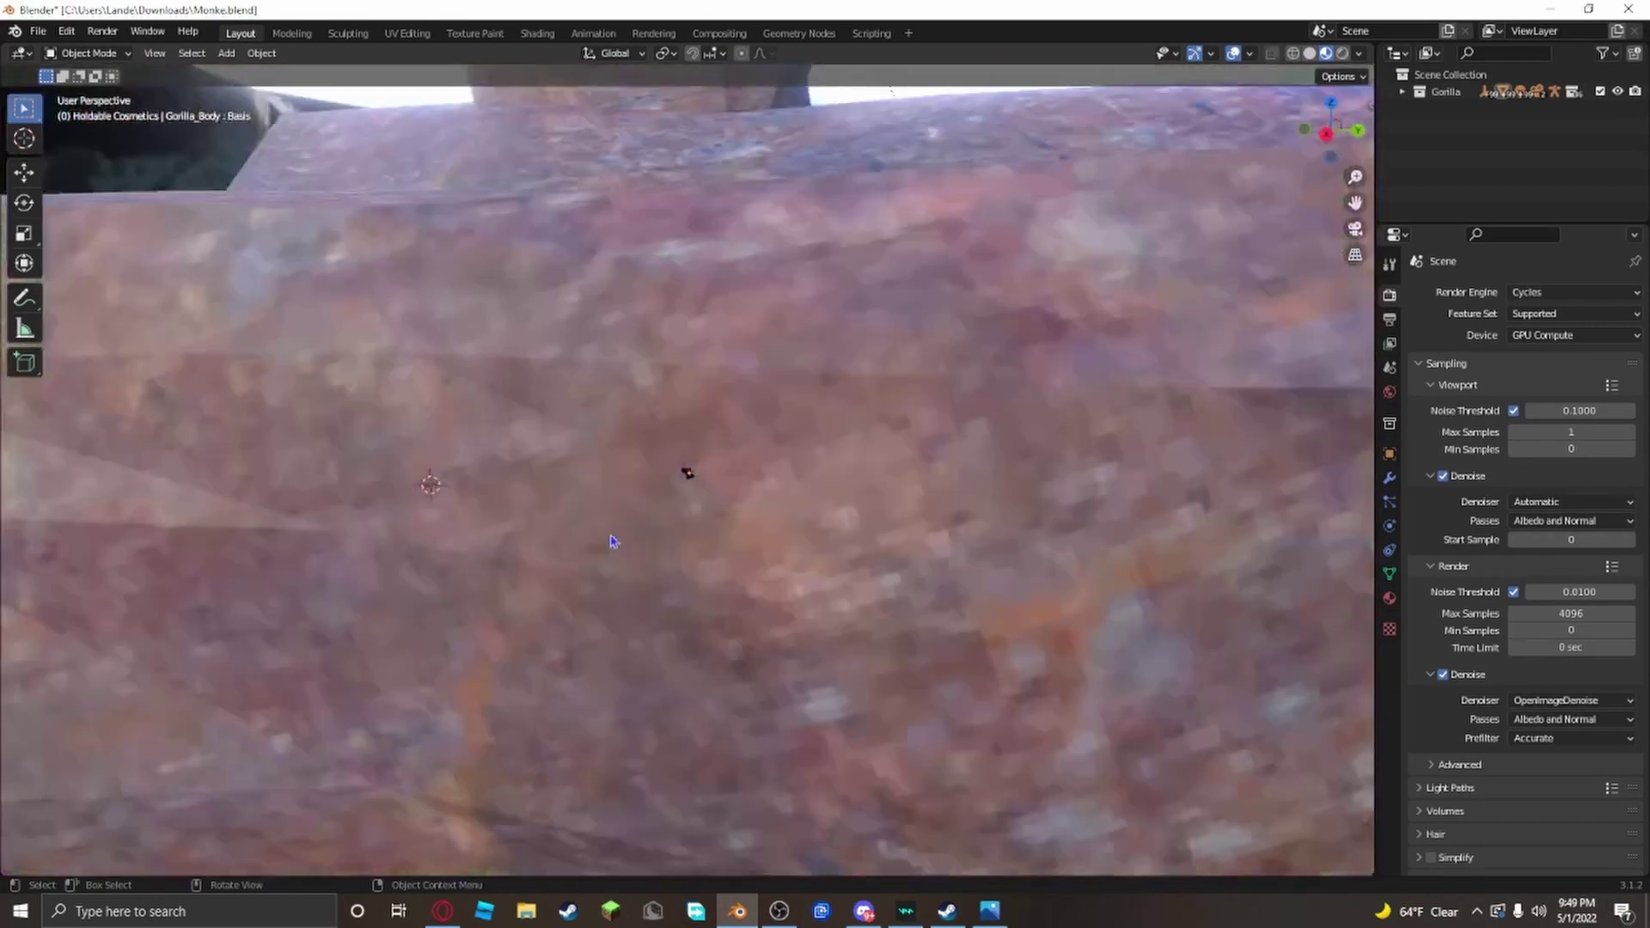
middle_click_drag(611, 545, 698, 574)
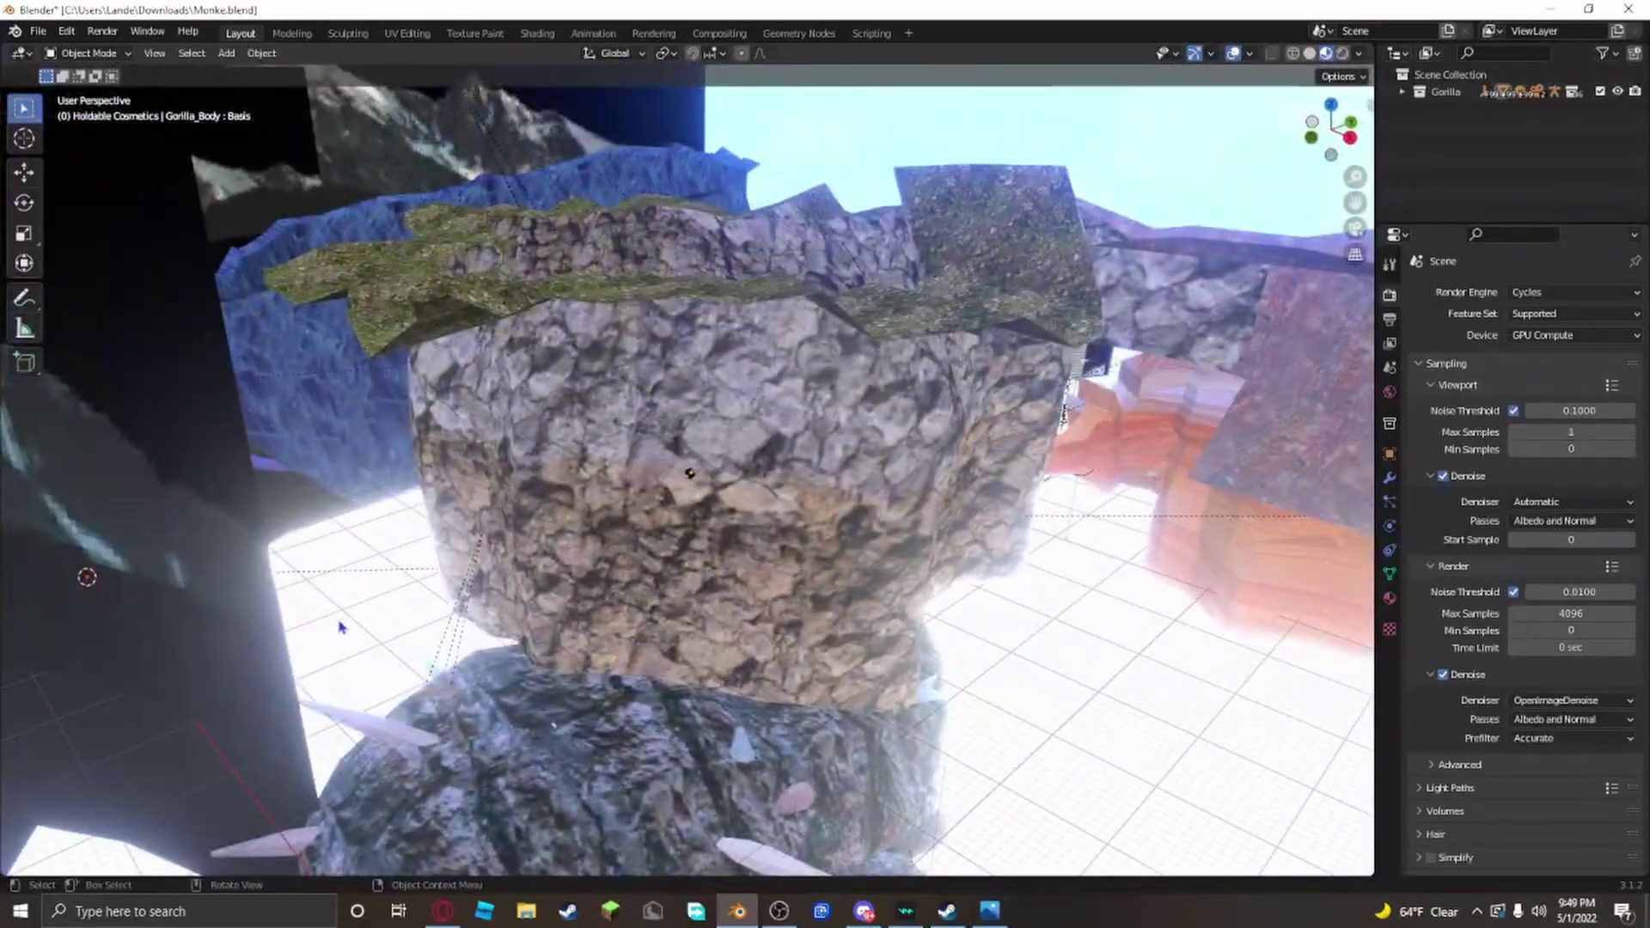
key("g")
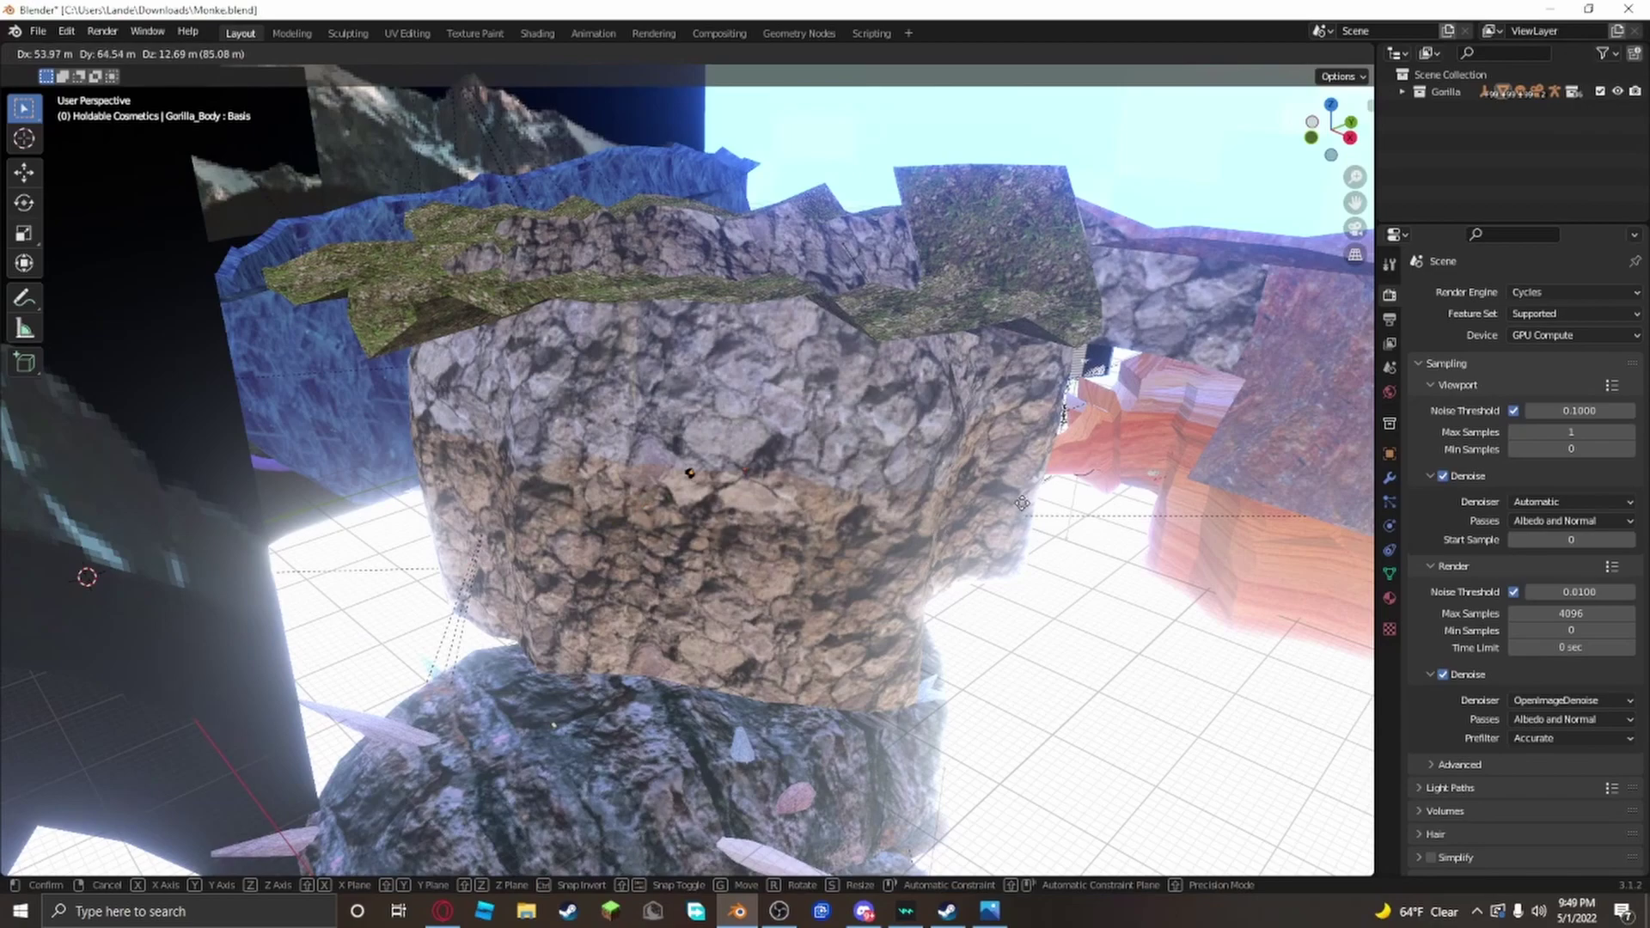
left_click(963, 512)
middle_click_drag(956, 515, 808, 511)
key("g")
left_click(657, 449)
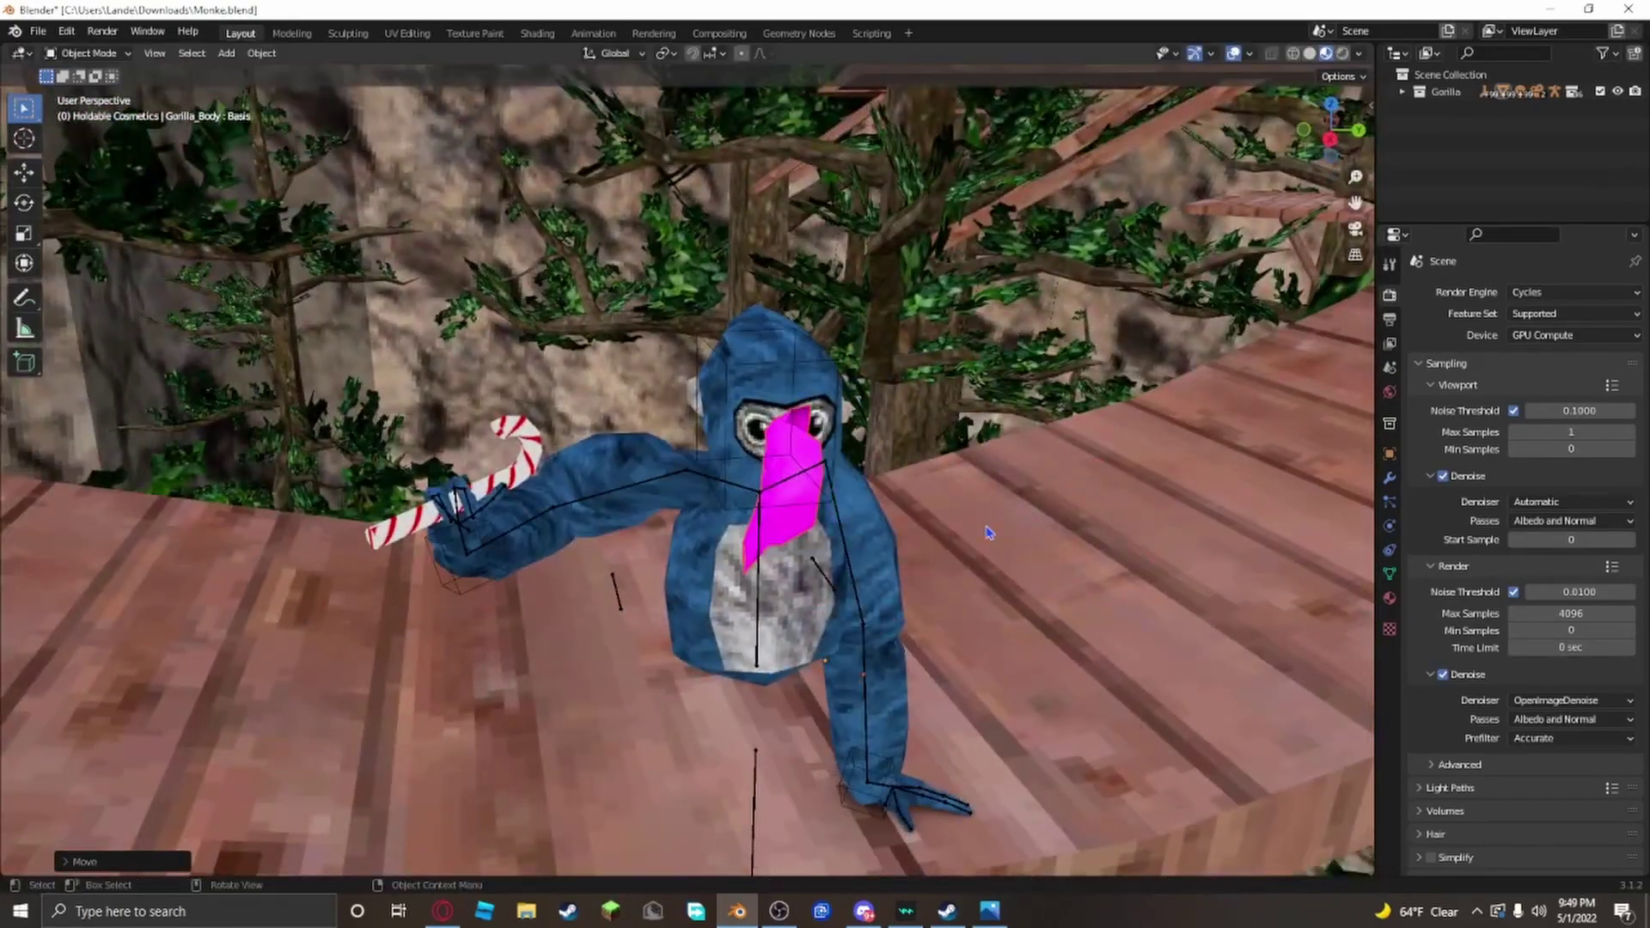
Step: Rotate the skull mask about 110 degrees around global Z so it faces forward, and move it over the gorilla's face
middle_click_drag(987, 534, 972, 523)
key("r")
key("r")
key("z")
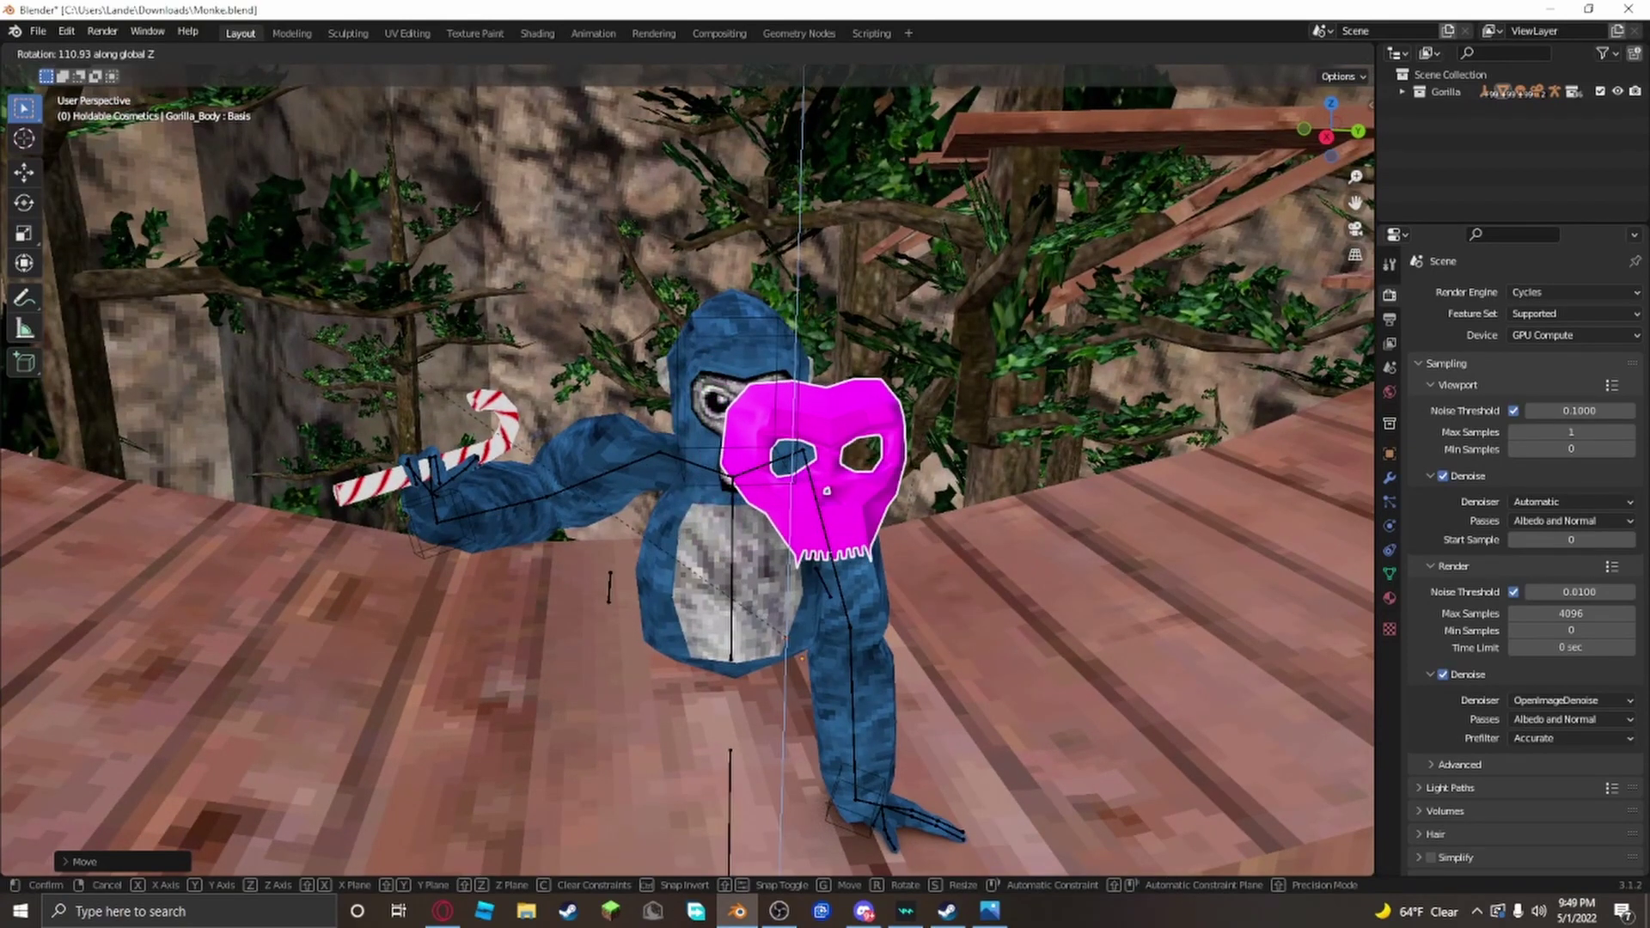
left_click(425, 398)
middle_click_drag(425, 399, 611, 378)
key("g")
left_click(785, 516)
Step: Align the skull mask with the gorilla's face by nudging it and rotating it about -8 degrees around global Z
middle_click_drag(786, 516, 774, 477)
key("g")
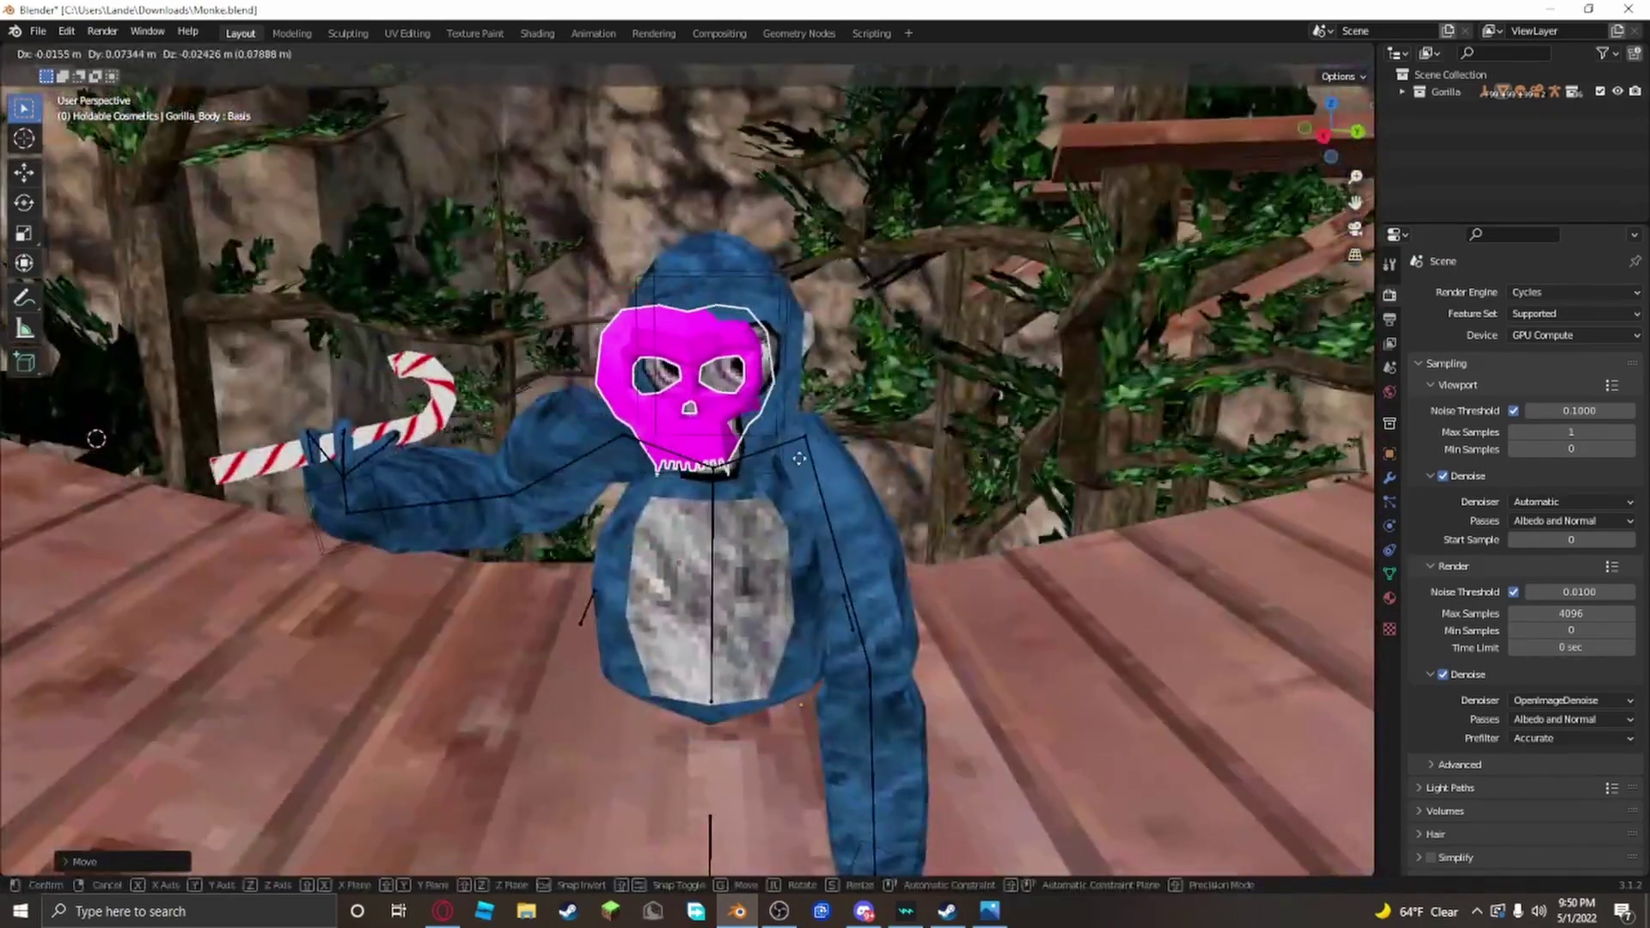
key("r")
key("z")
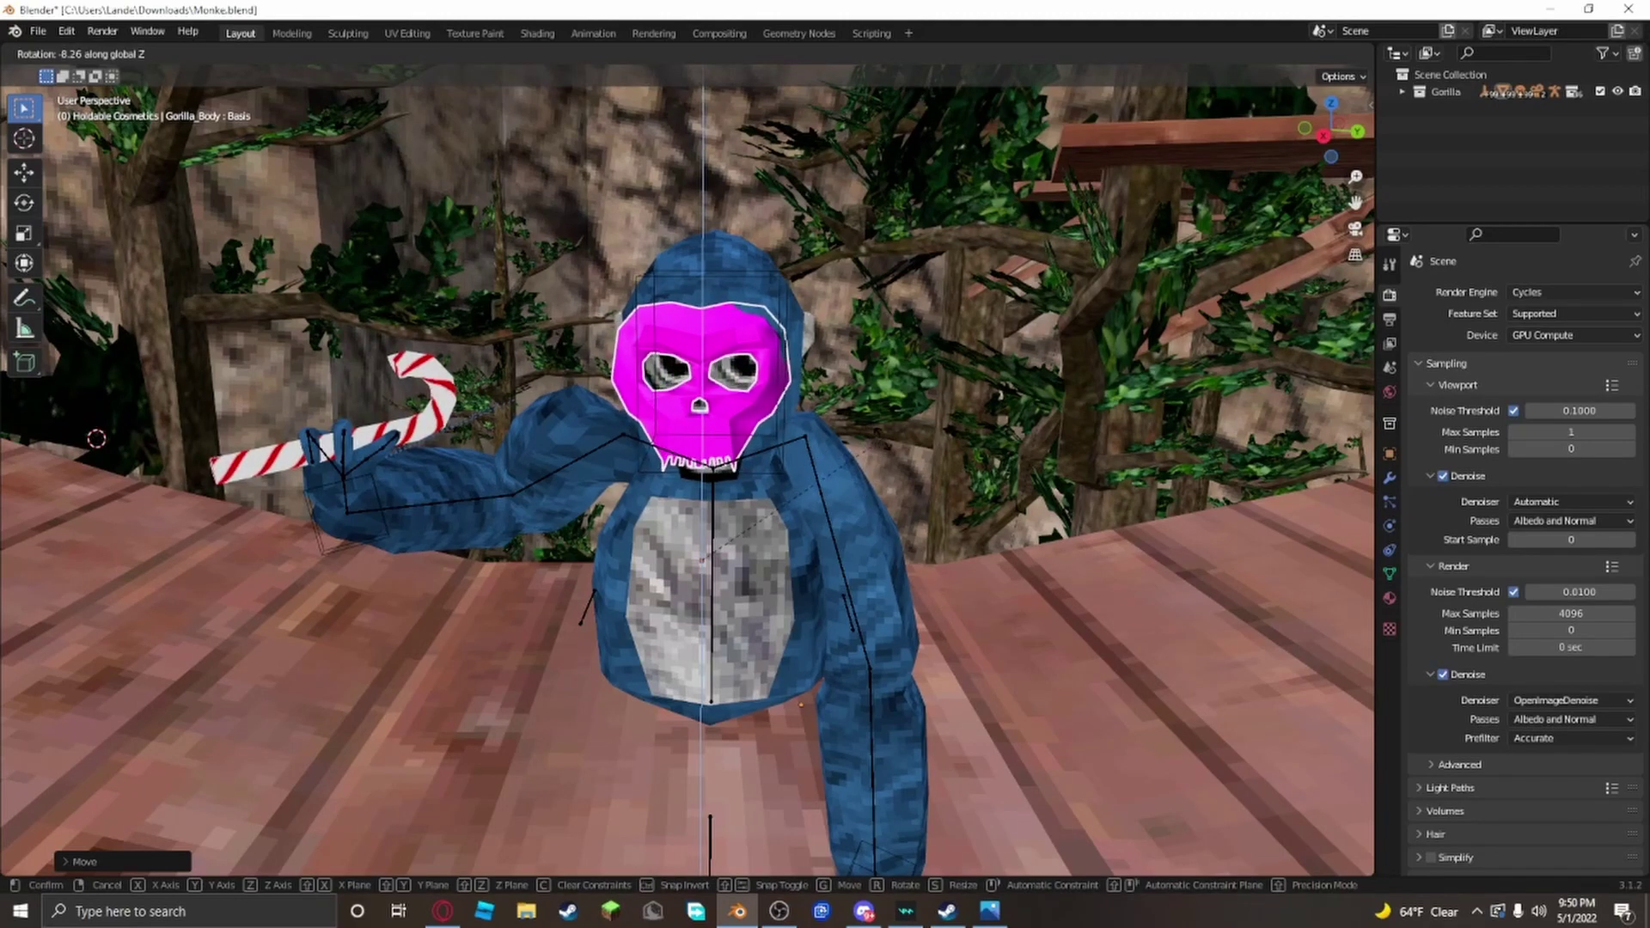
left_click(885, 447)
key("g")
left_click(891, 444)
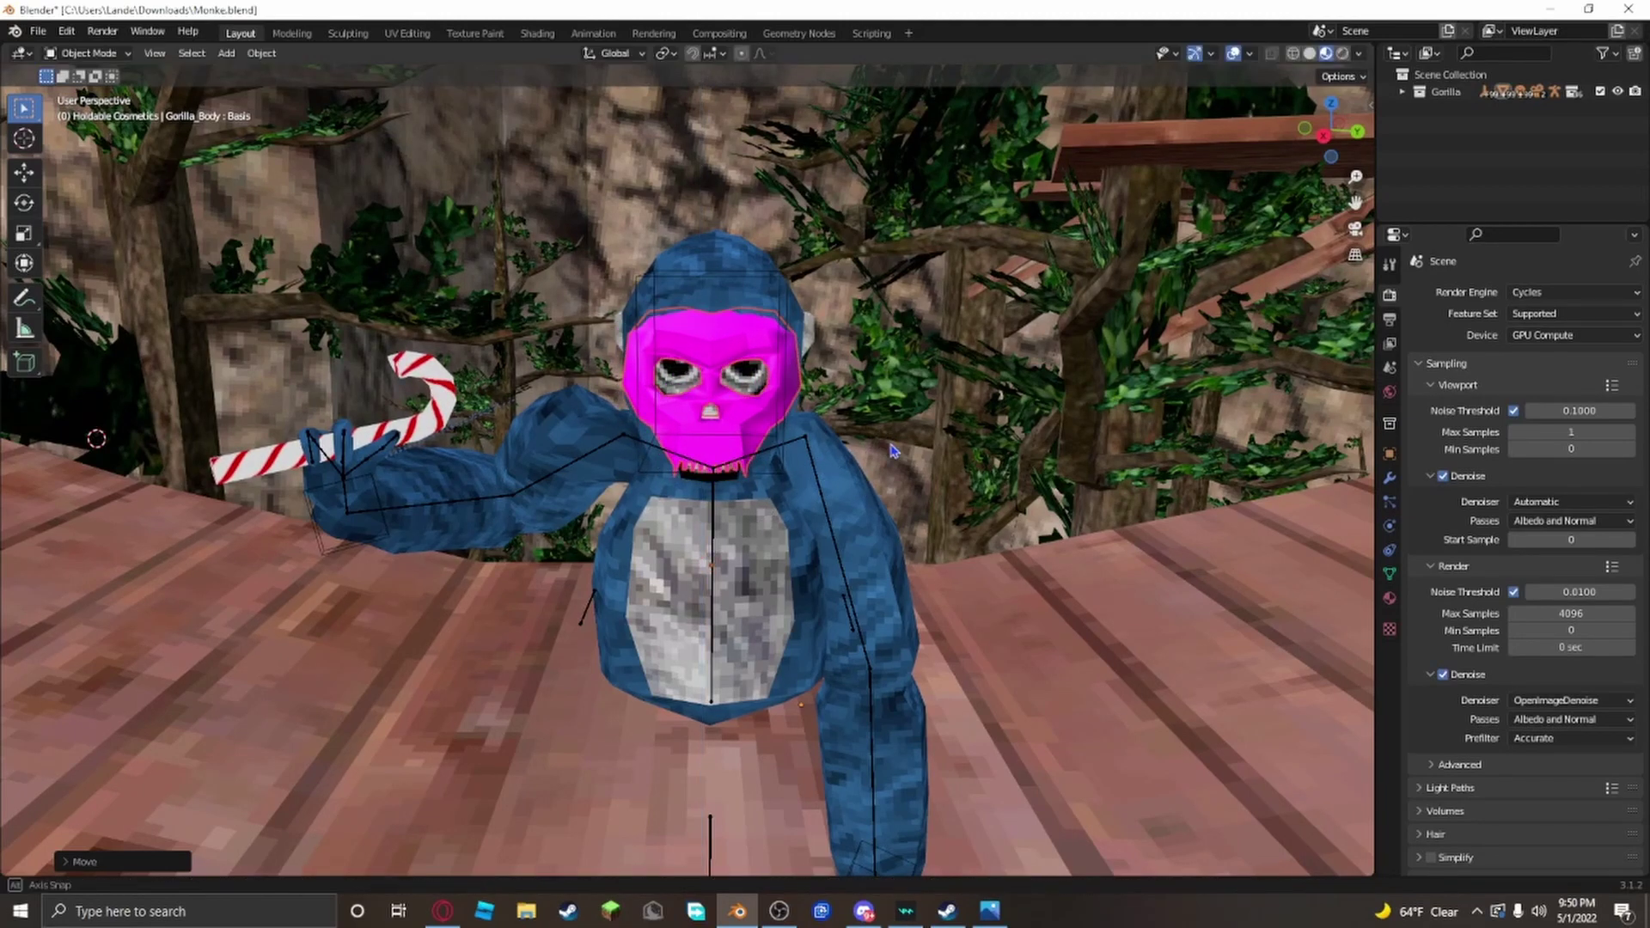
Step: Raise the skull mask slightly along global Z so its eye holes line up with the gorilla's eyes
middle_click_drag(892, 444, 1055, 424)
key("g")
key("z")
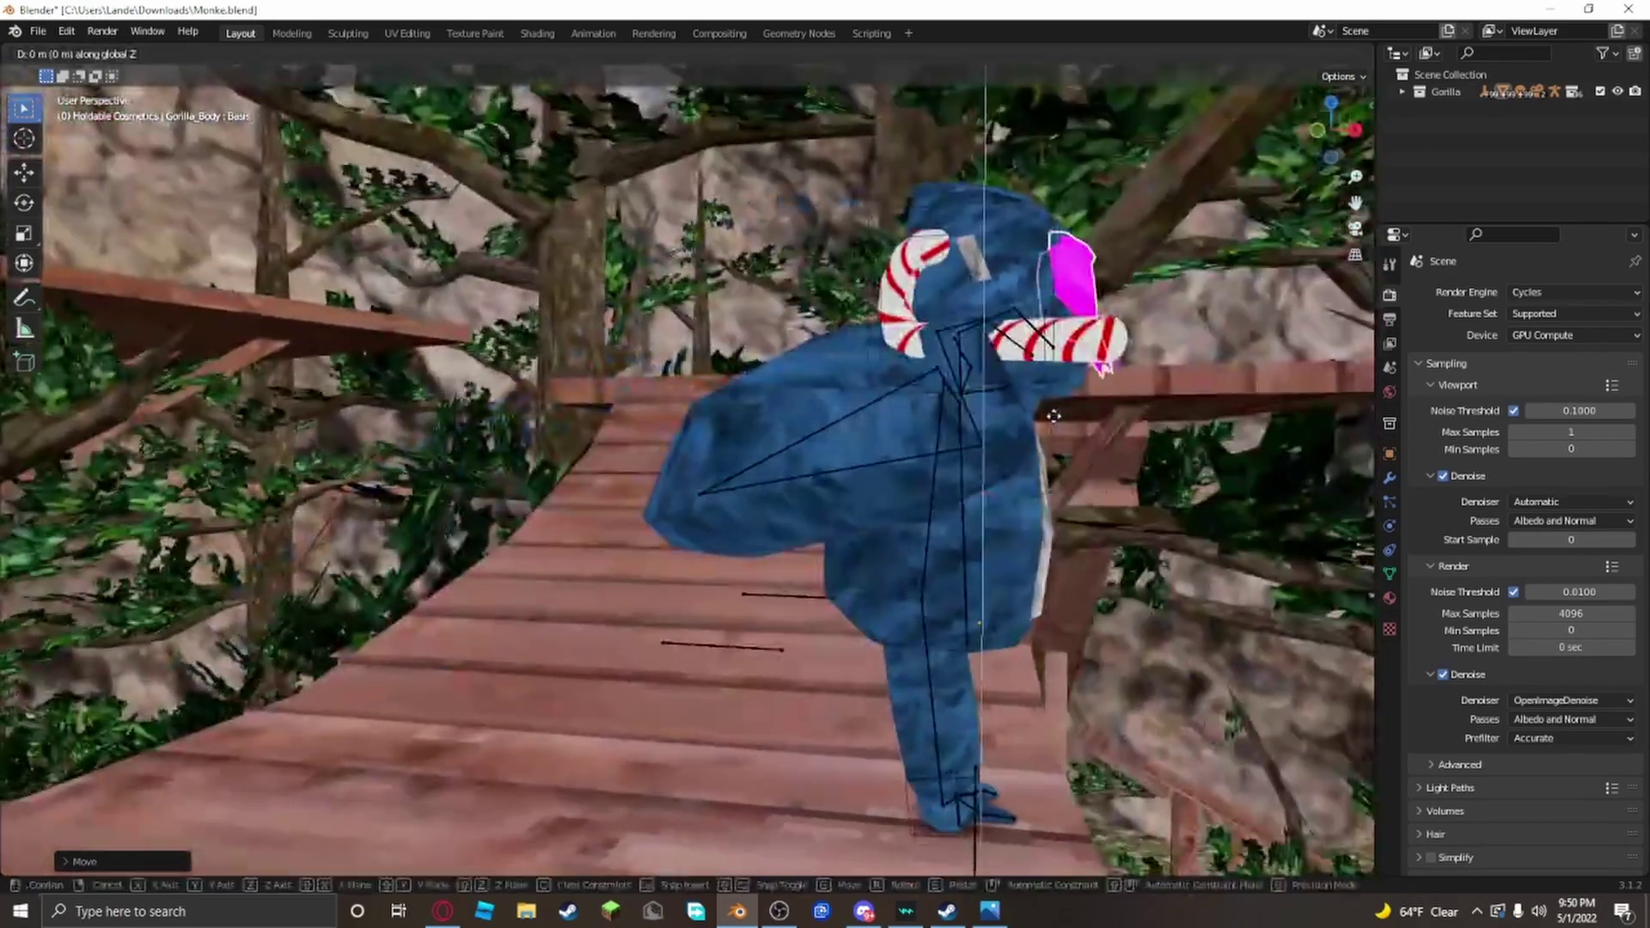
middle_click_drag(995, 433, 884, 435)
key("g")
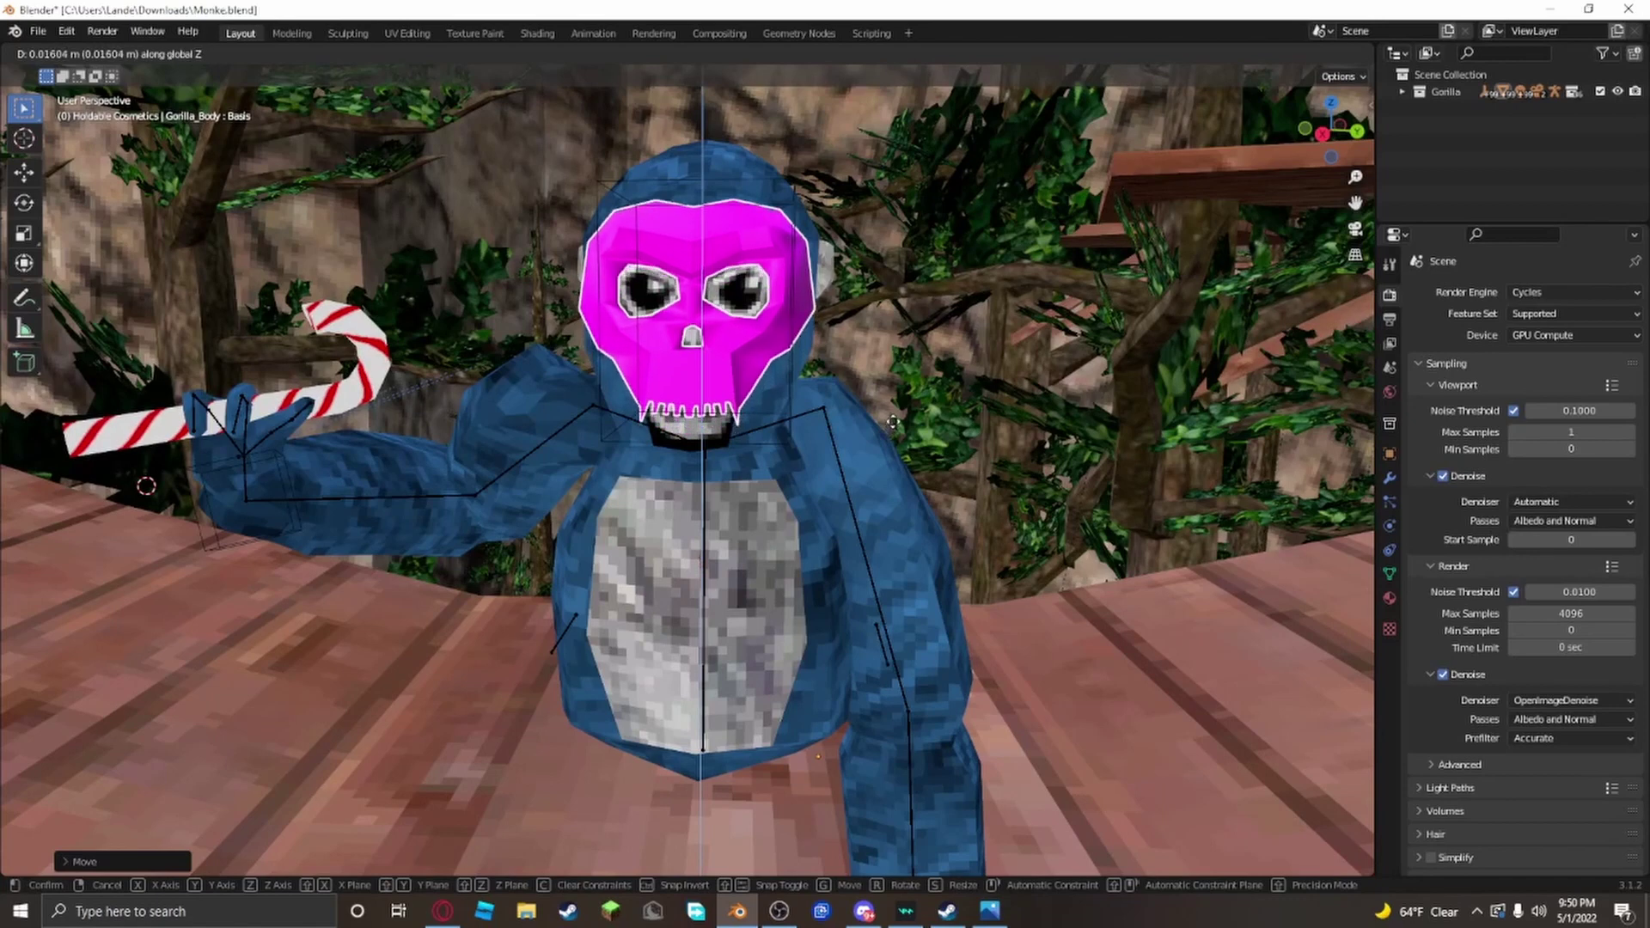
left_click(899, 431)
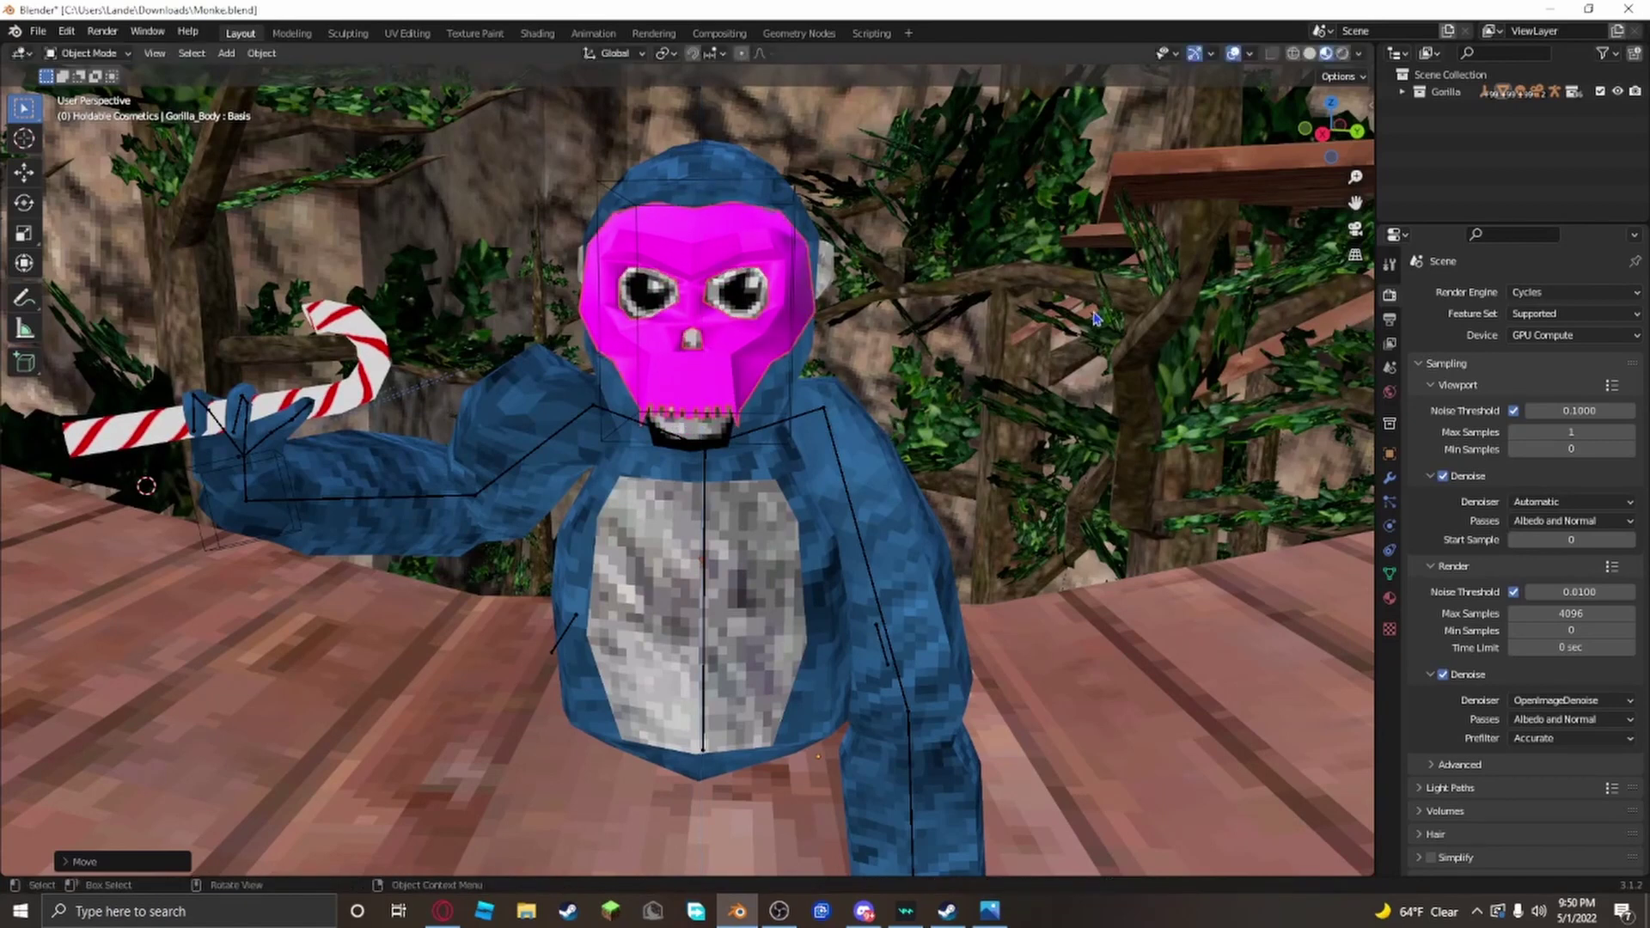
Step: In the Shading workspace, load hatlas.png from Gorilla tag Stuff\Textures into the skull mask's DiffuseColor_Texture image node
left_click(40, 32)
left_click(695, 245)
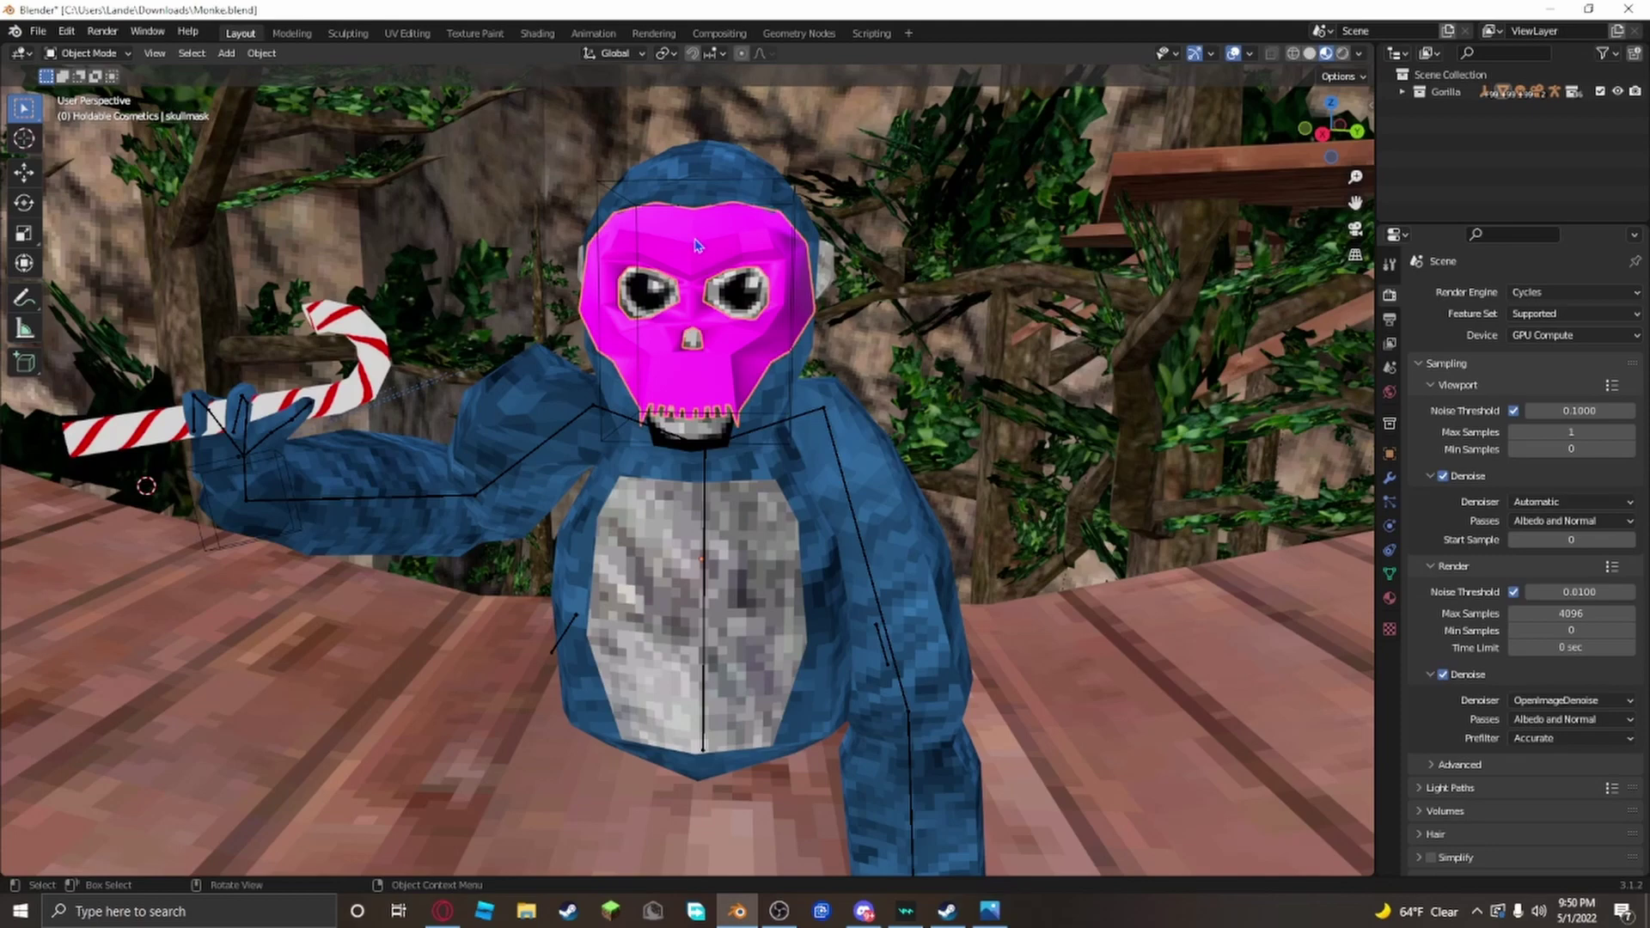
left_click(538, 33)
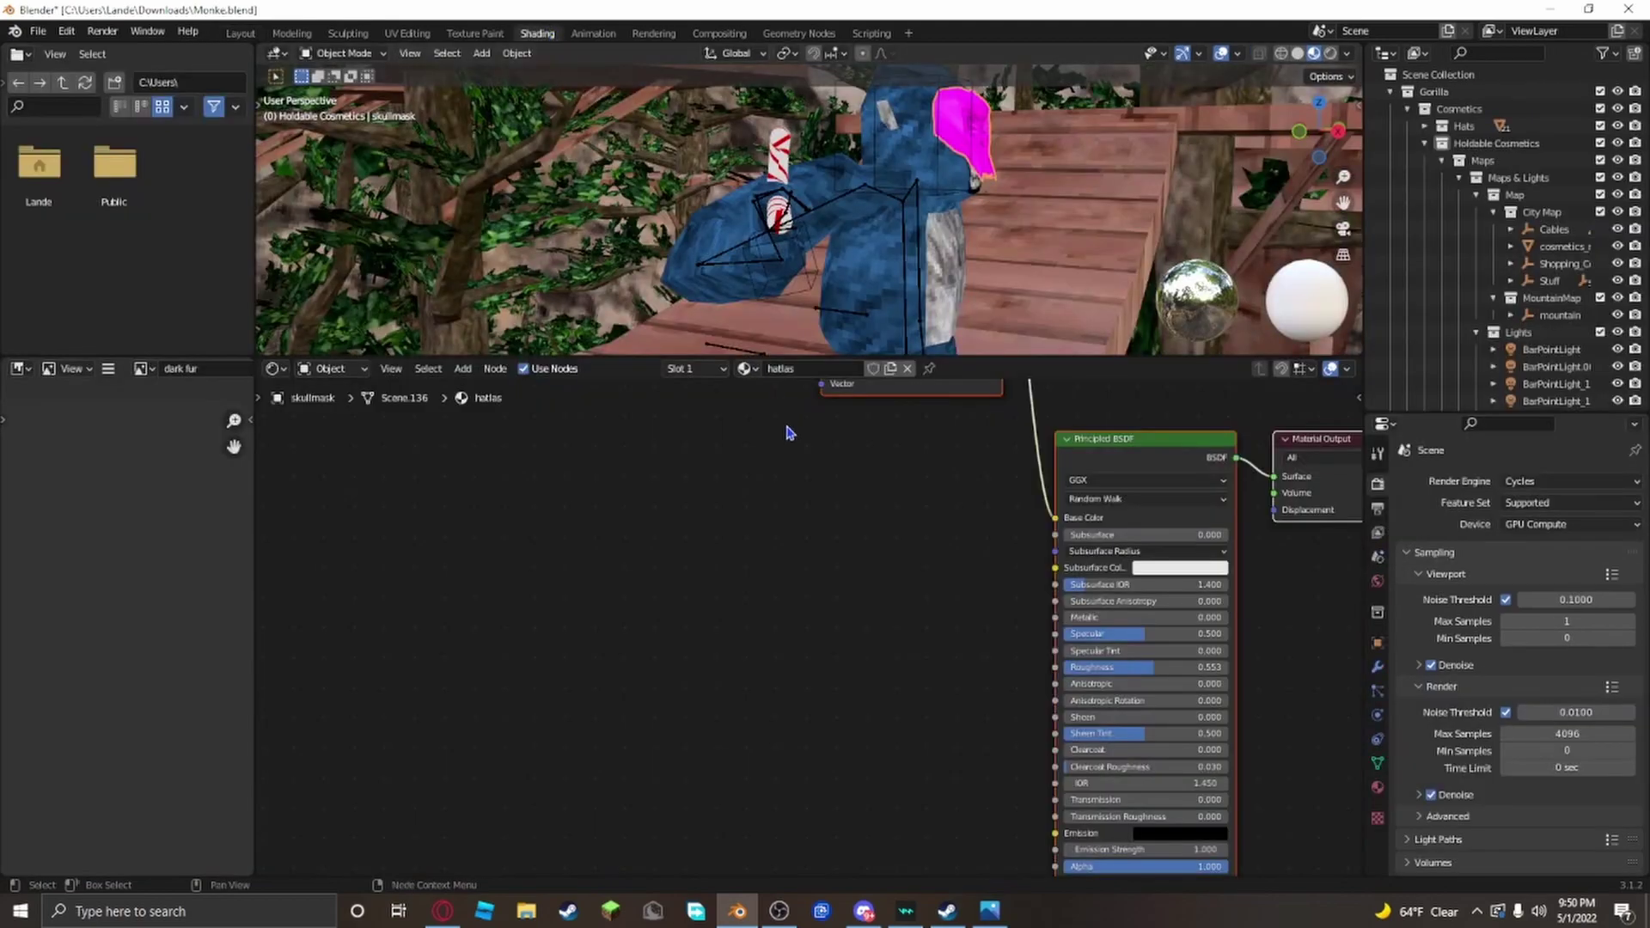
middle_click_drag(842, 517, 737, 753)
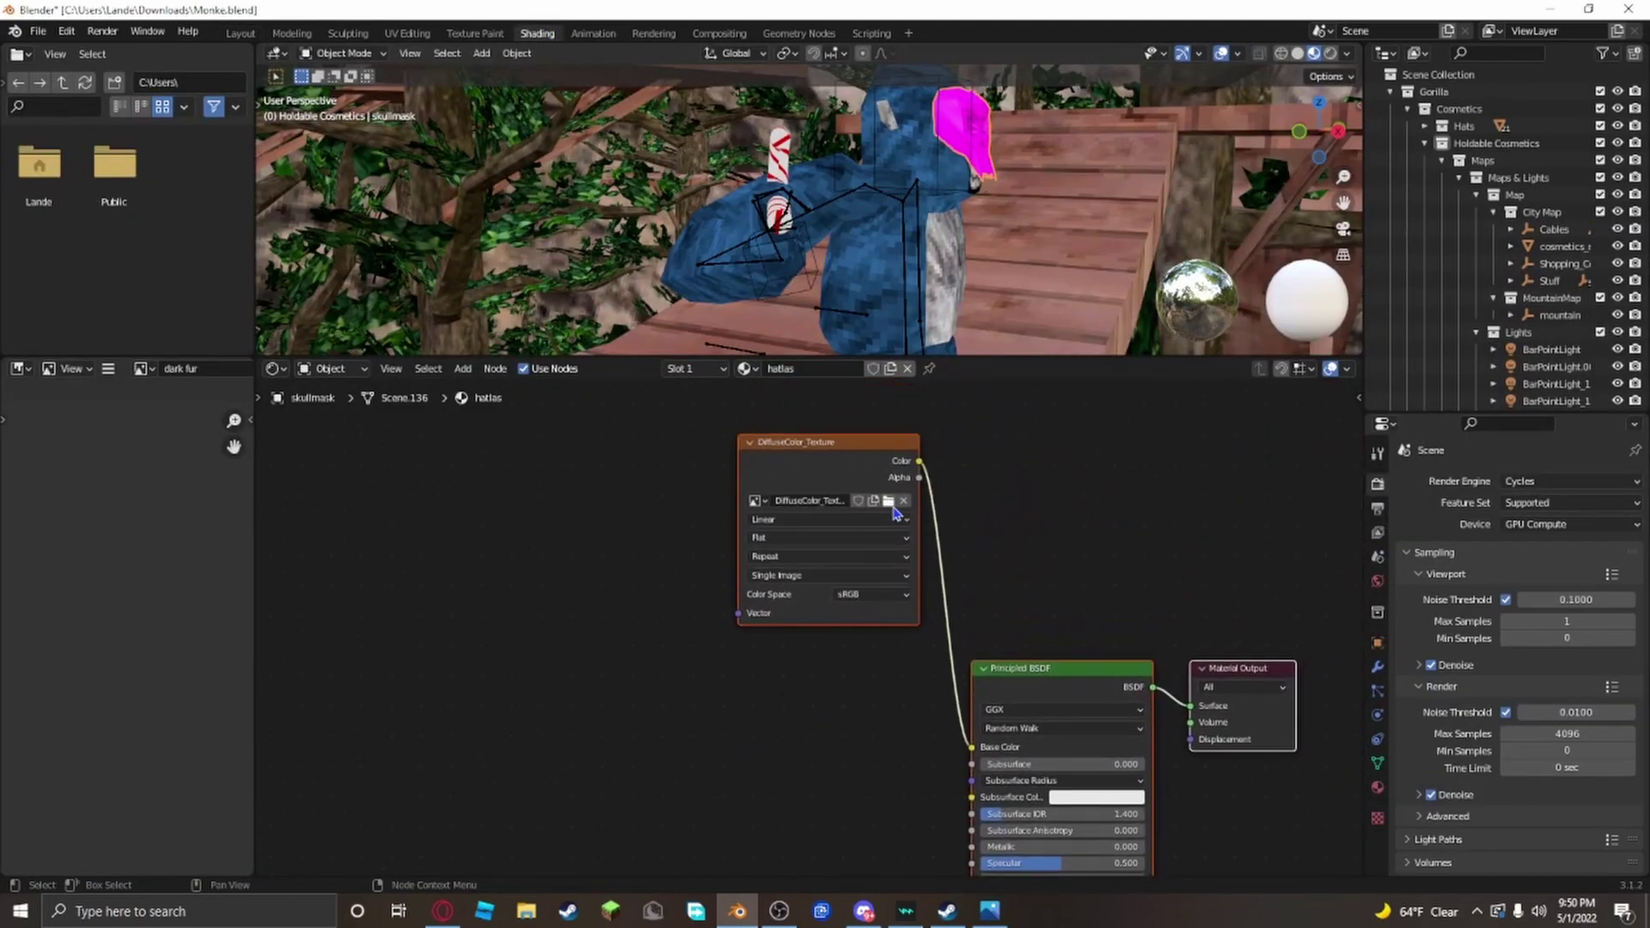
left_click(888, 501)
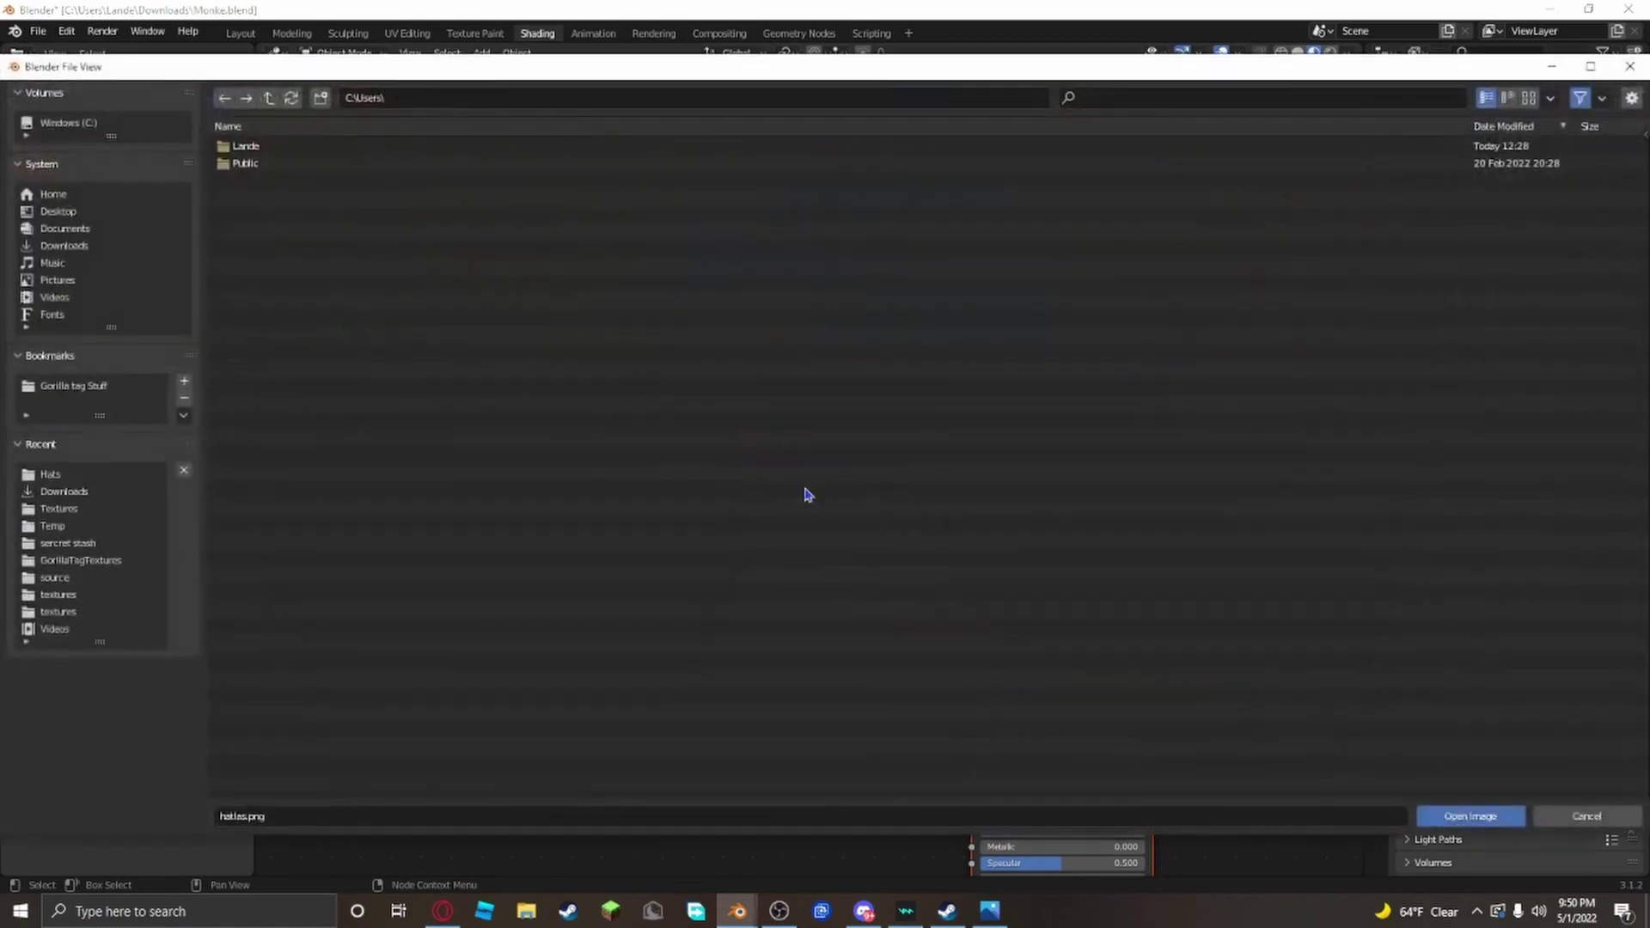
left_click(136, 251)
left_click(341, 360)
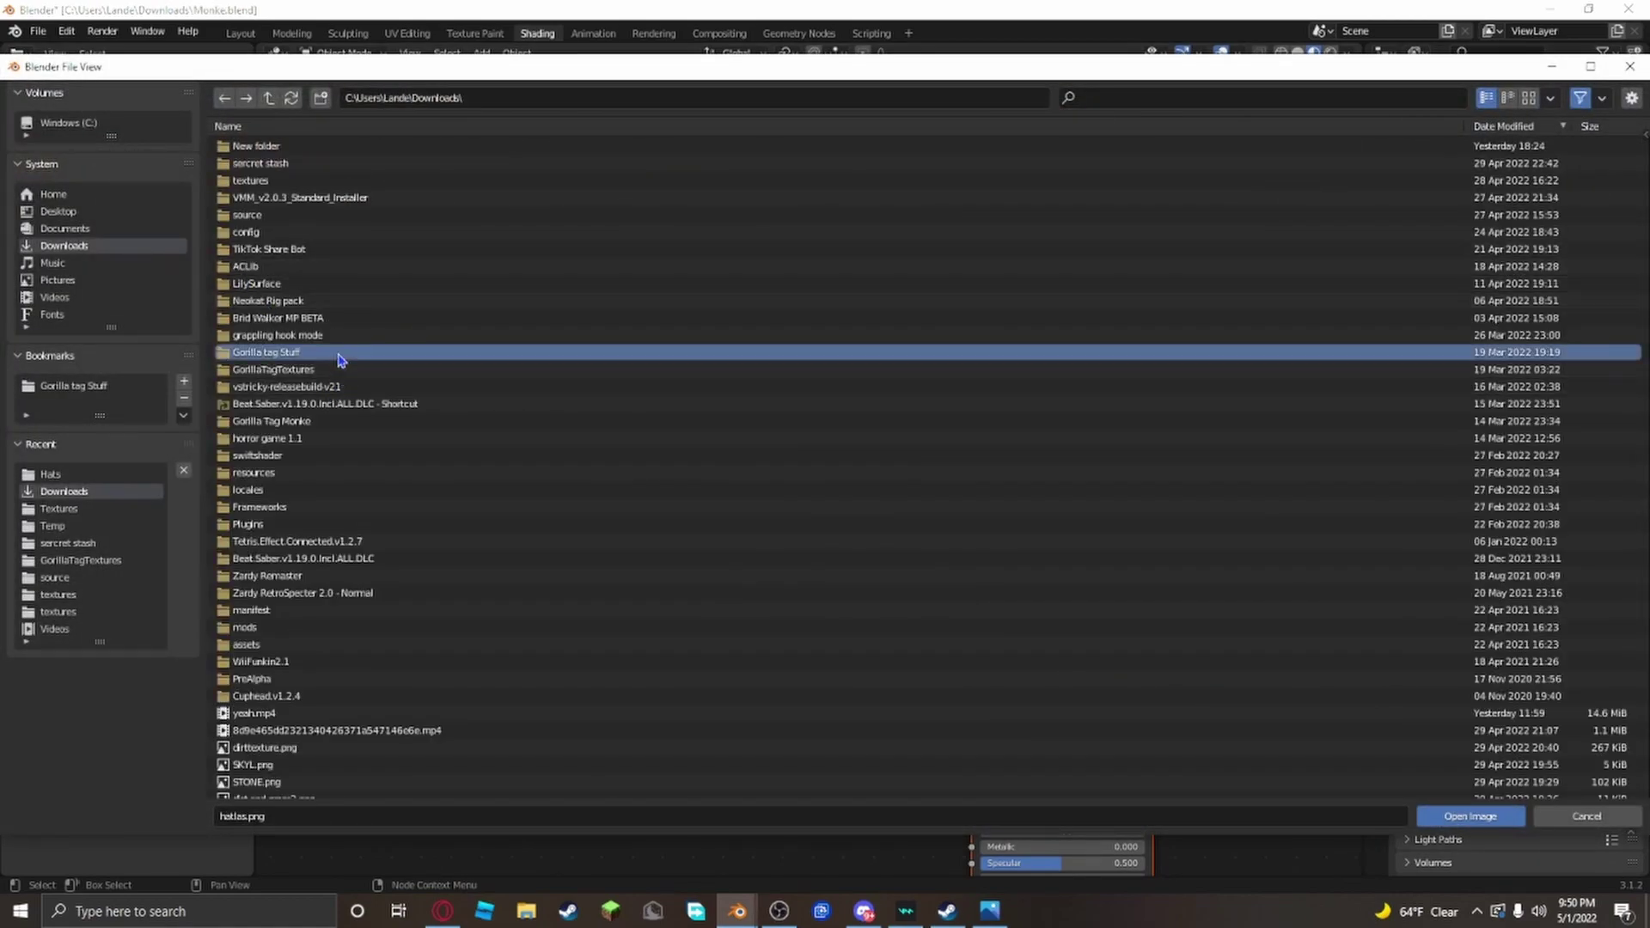
double_click(340, 361)
double_click(292, 165)
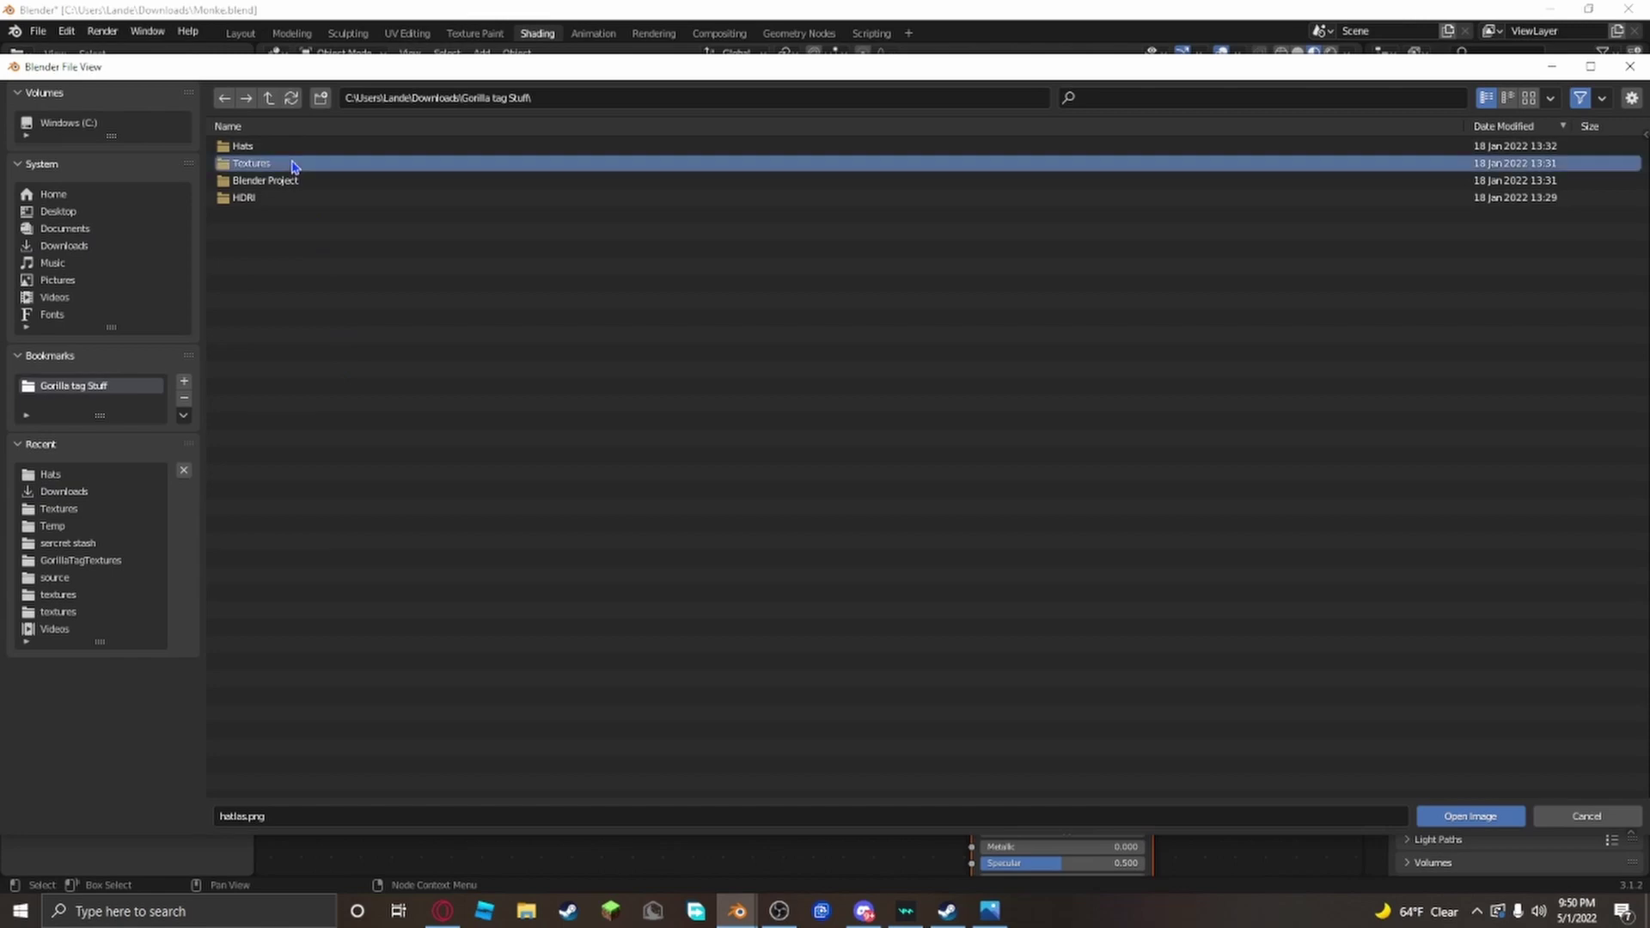
left_click(297, 164)
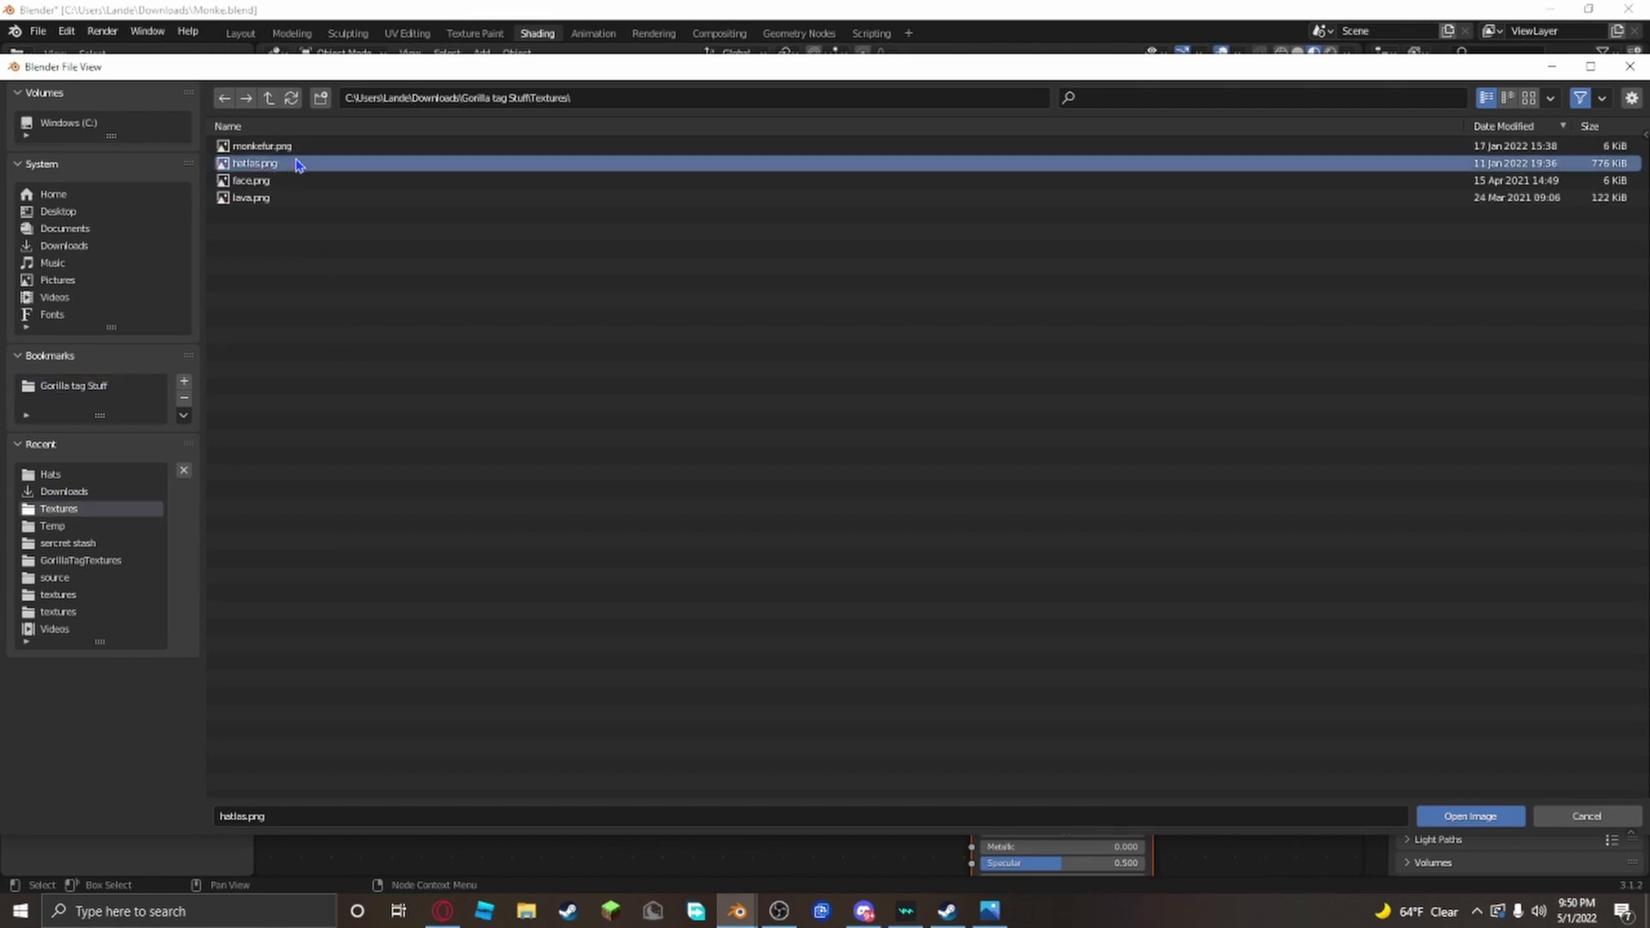
double_click(302, 165)
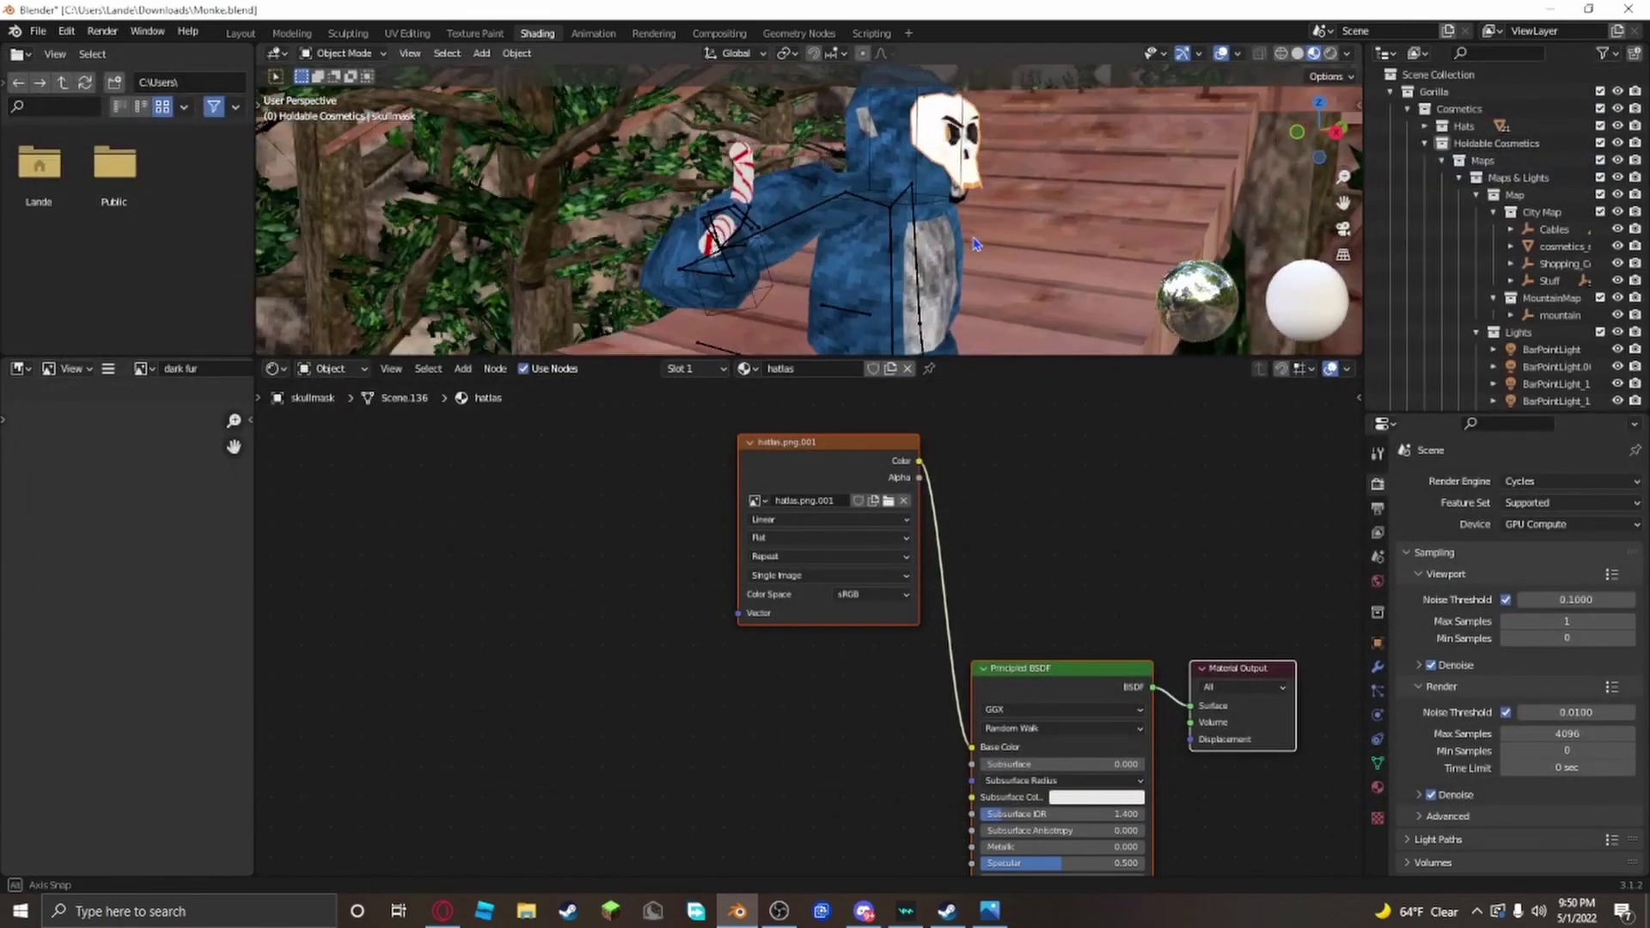
Step: Return to the Layout workspace and look through the scene's active camera
left_click(240, 32)
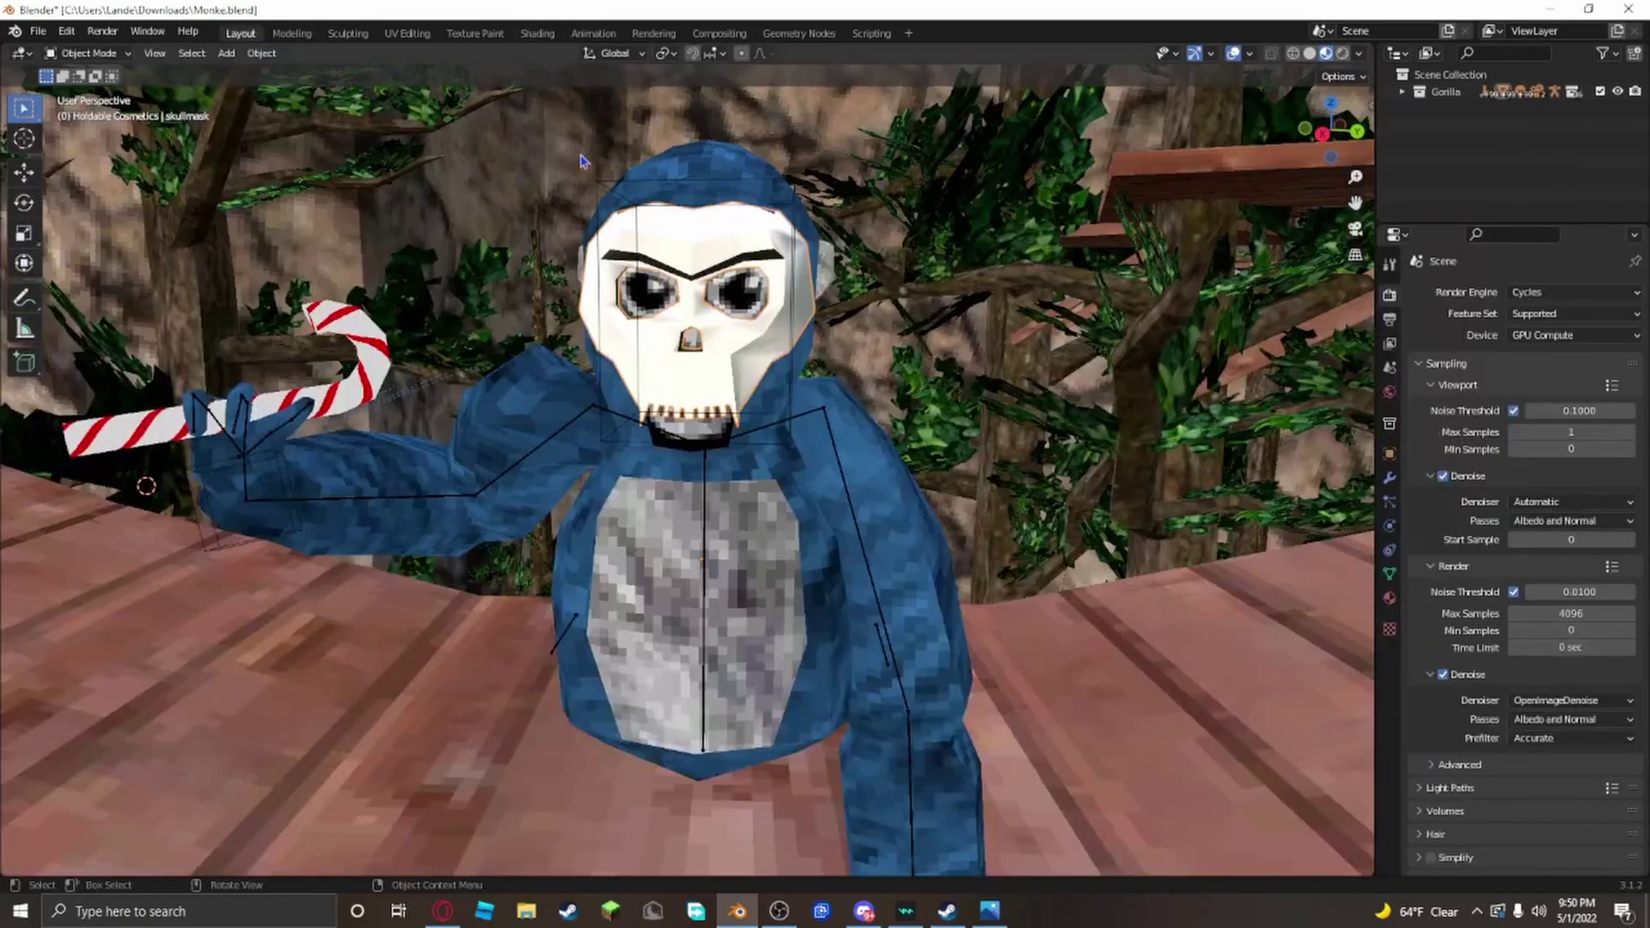
scroll(932, 391, "down", 2)
left_click(972, 517)
scroll(1027, 593, "down", 3)
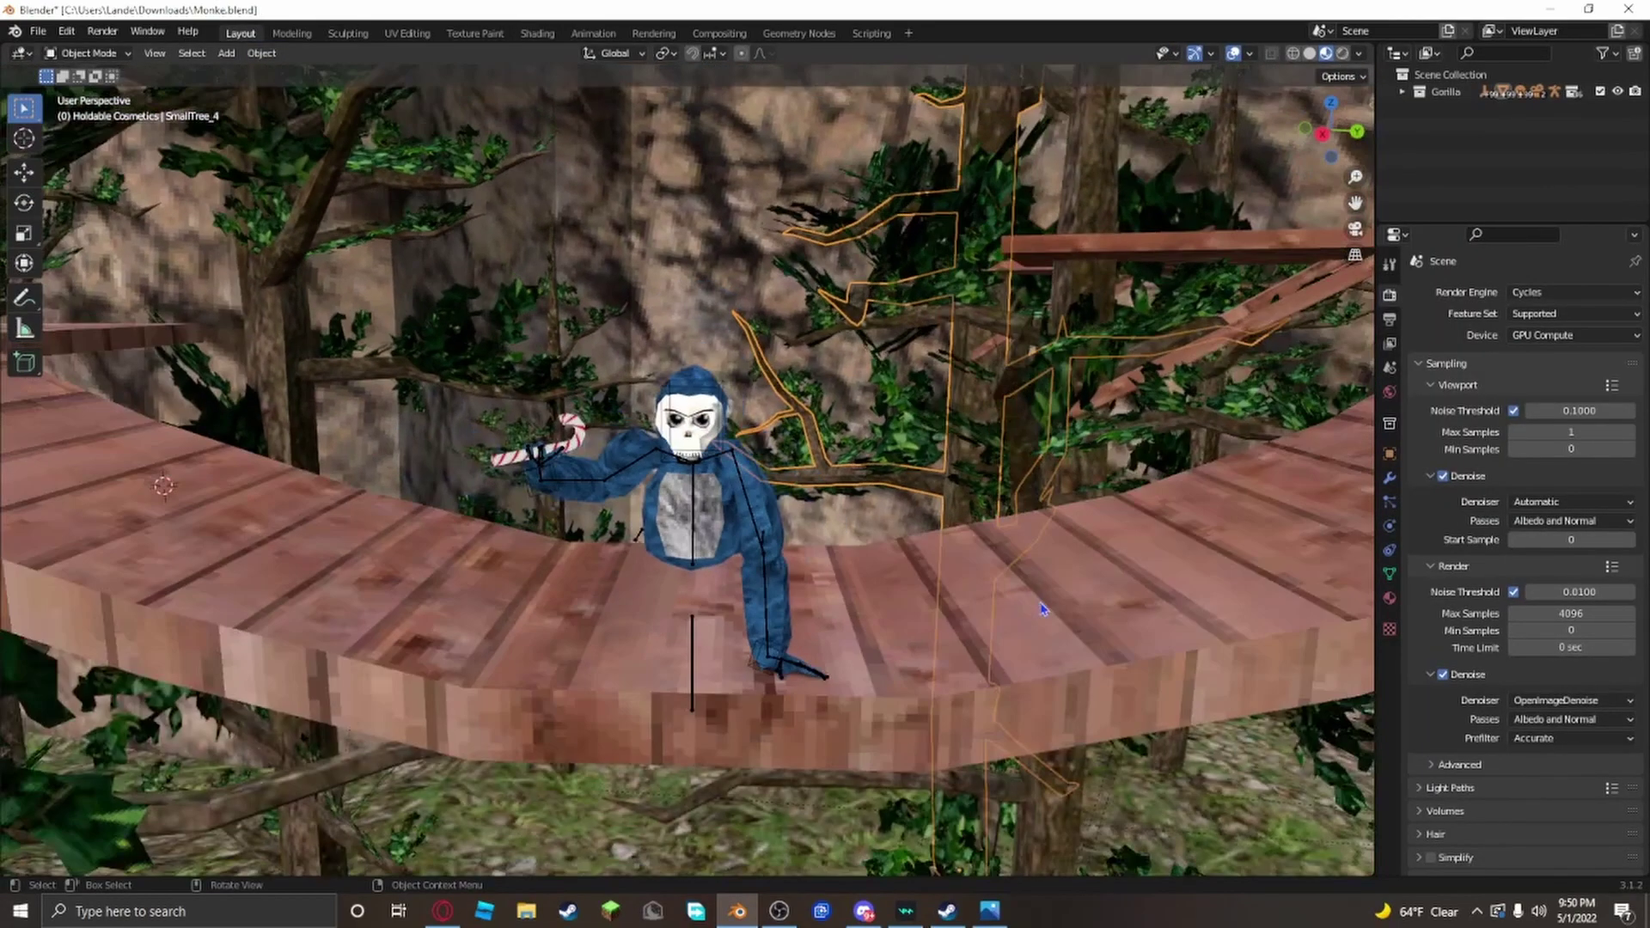
left_click(1356, 228)
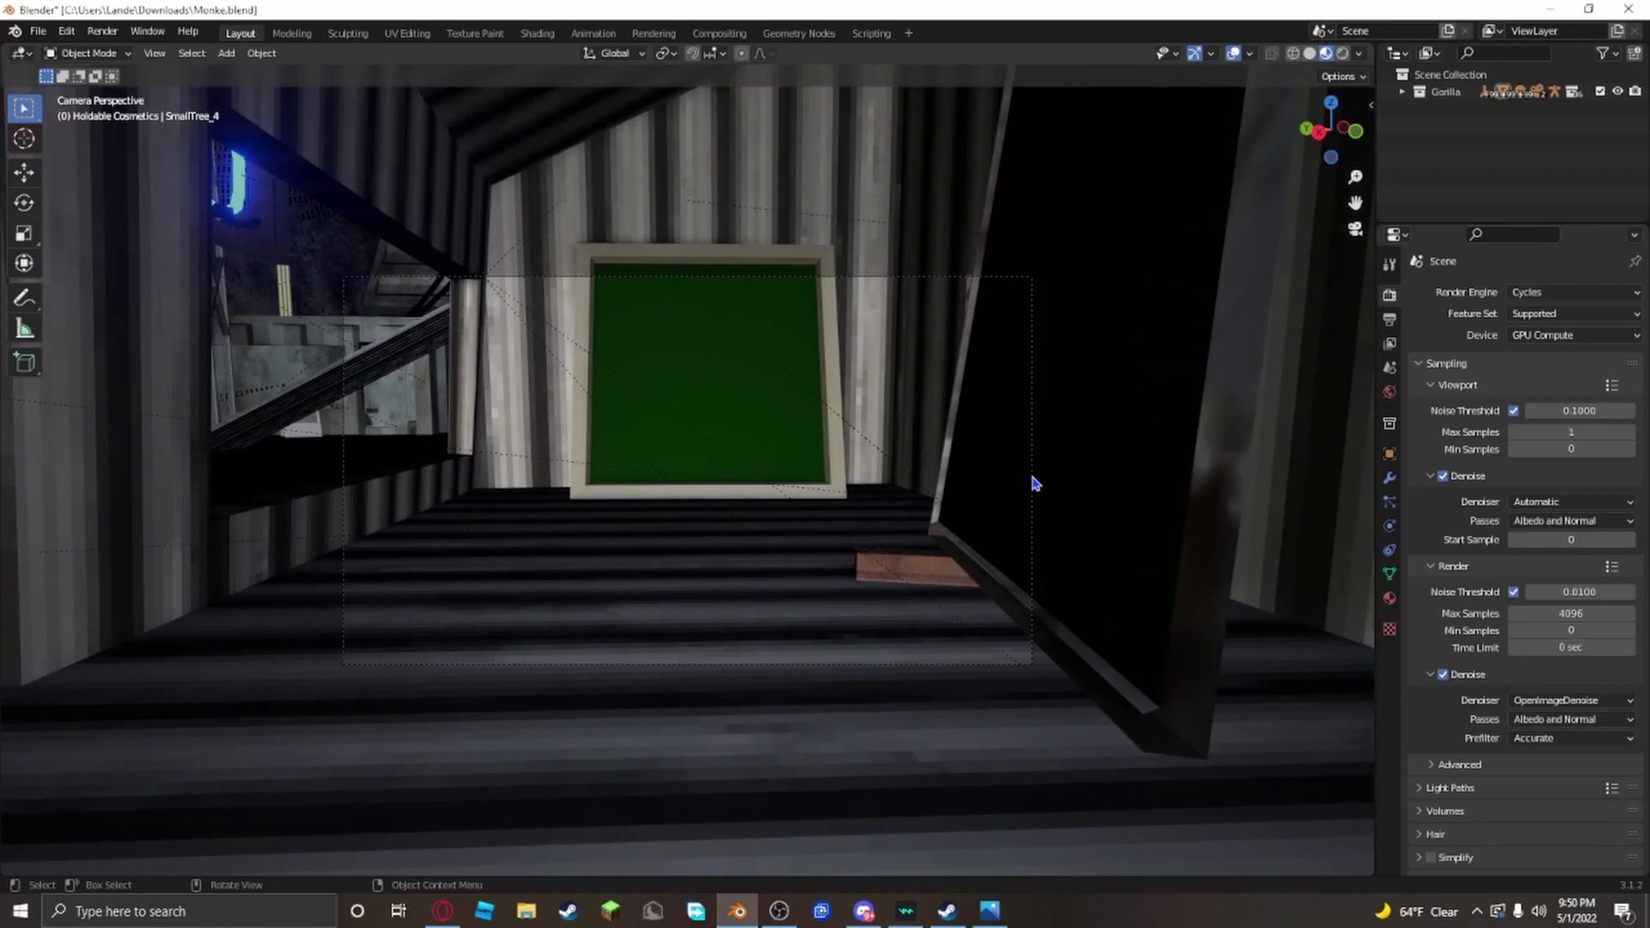
Step: Try to select the existing camera by its frame and reposition it with walk navigation
left_click(1038, 487)
left_click(1036, 483)
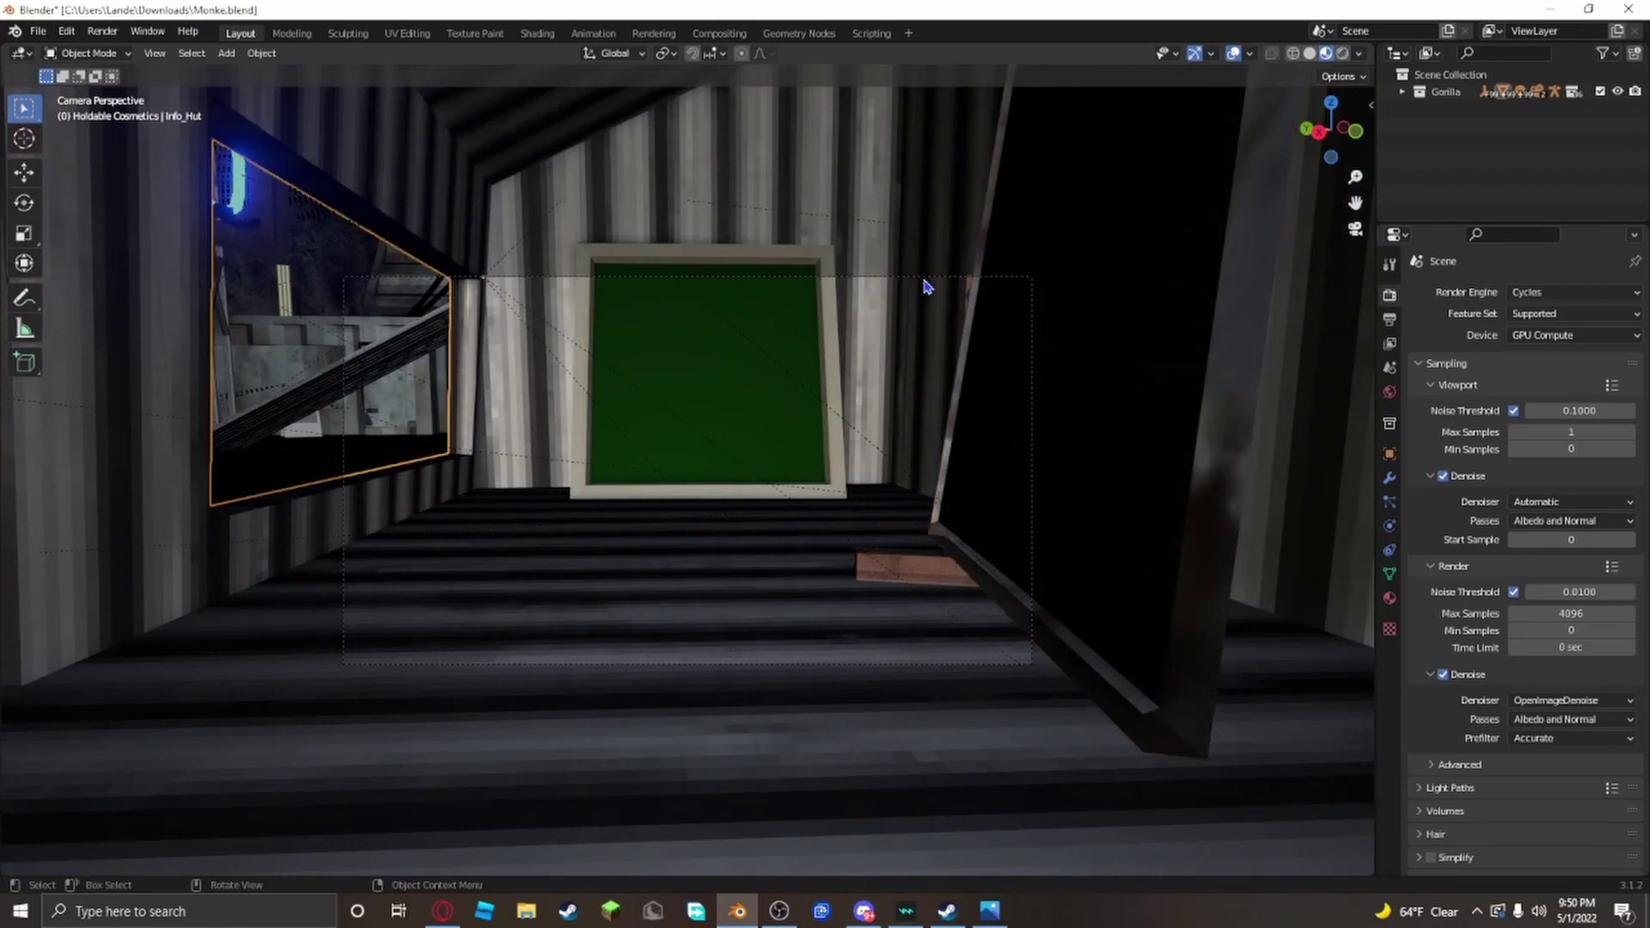
left_click(926, 285)
left_click(932, 283)
left_click(934, 284)
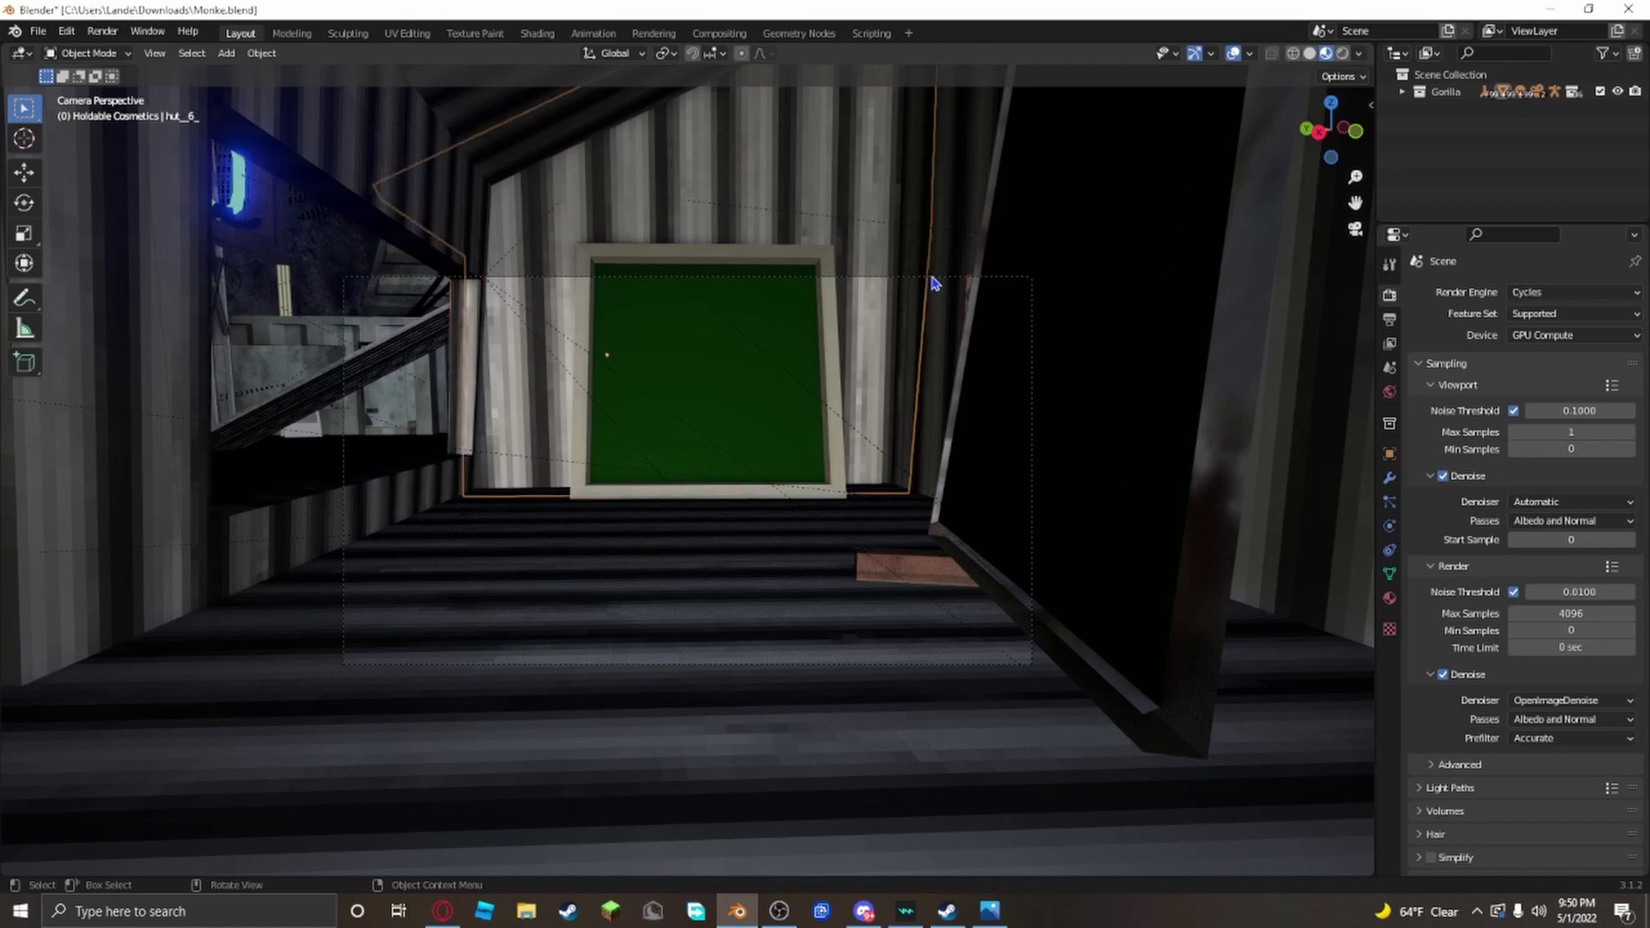
left_click(935, 285)
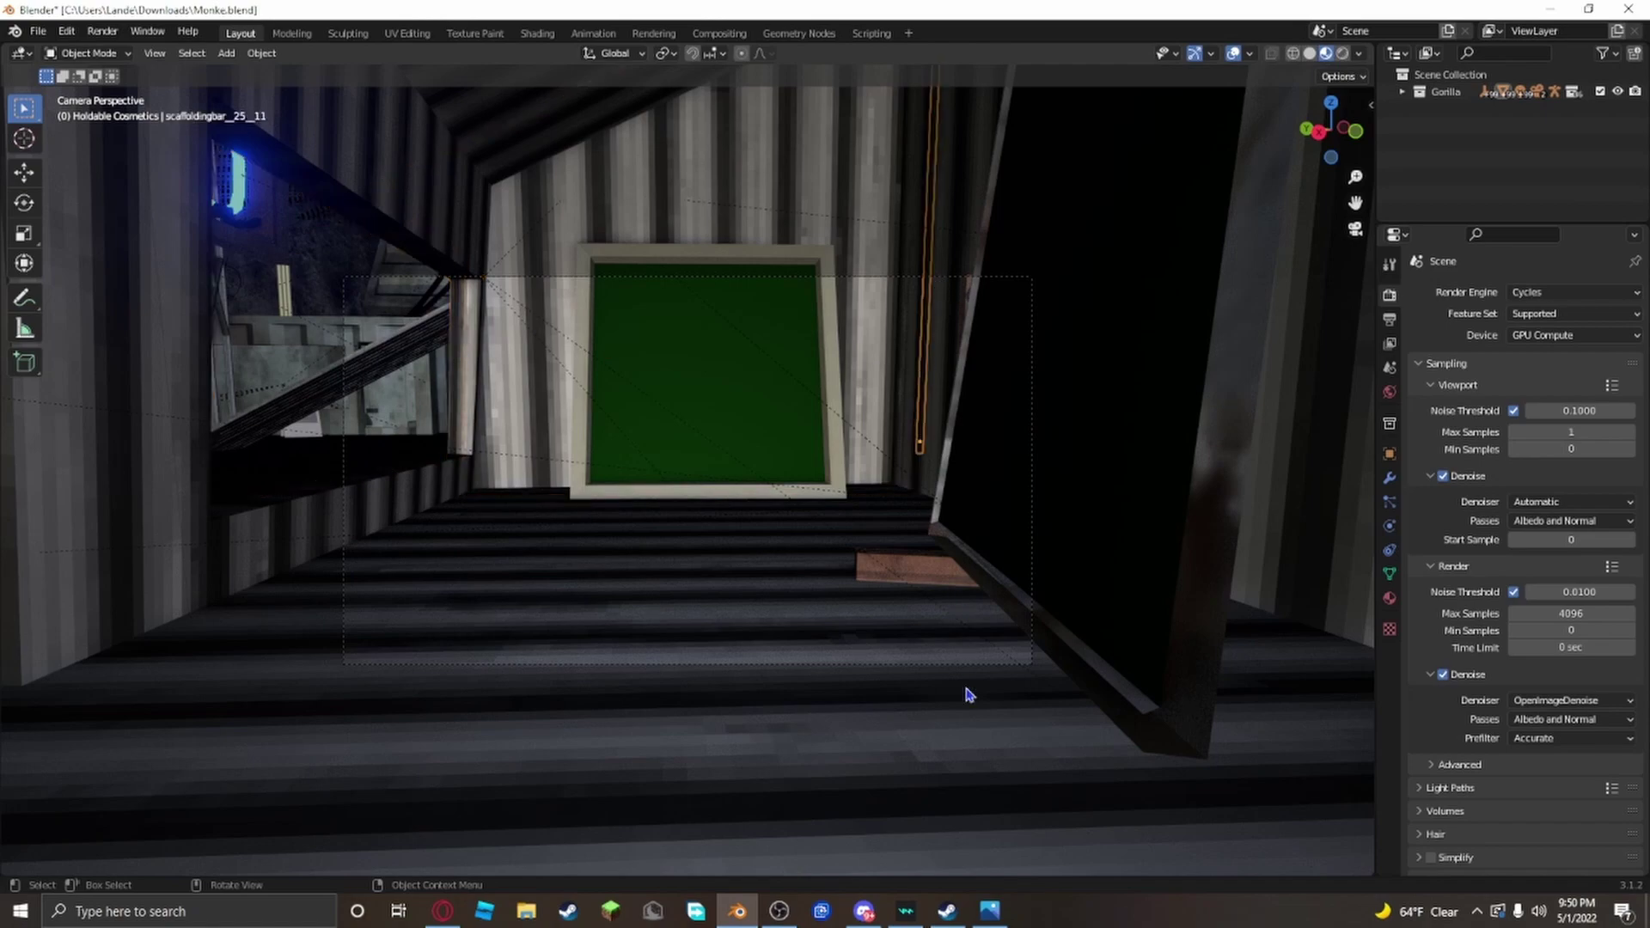
key("shift+grave")
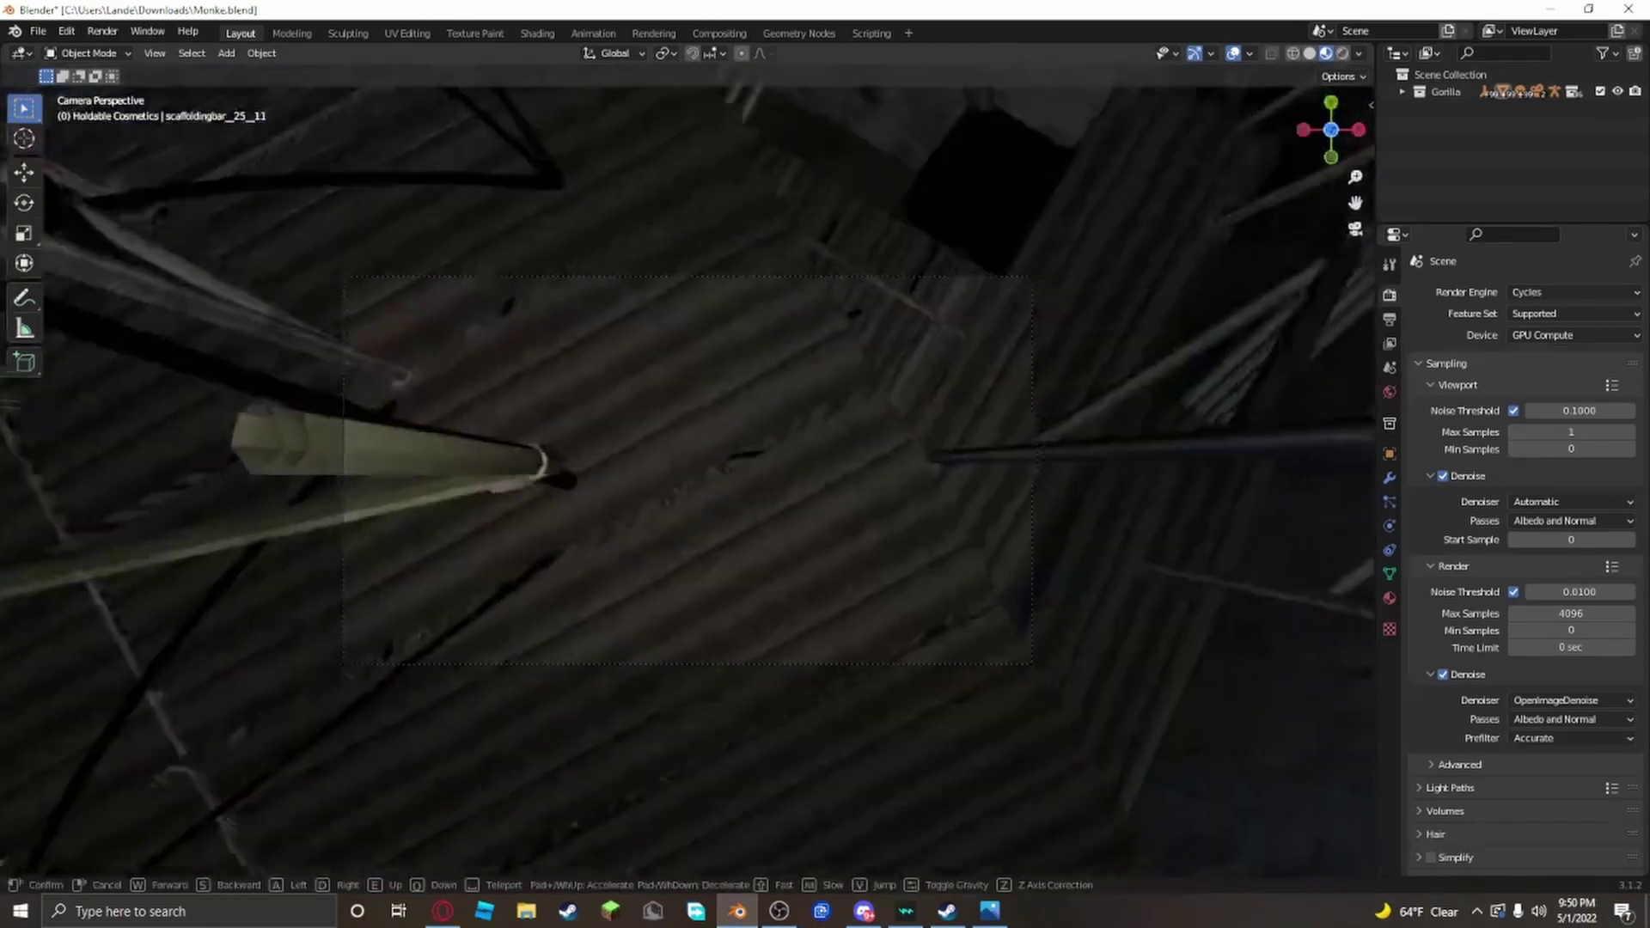
left_click(689, 471)
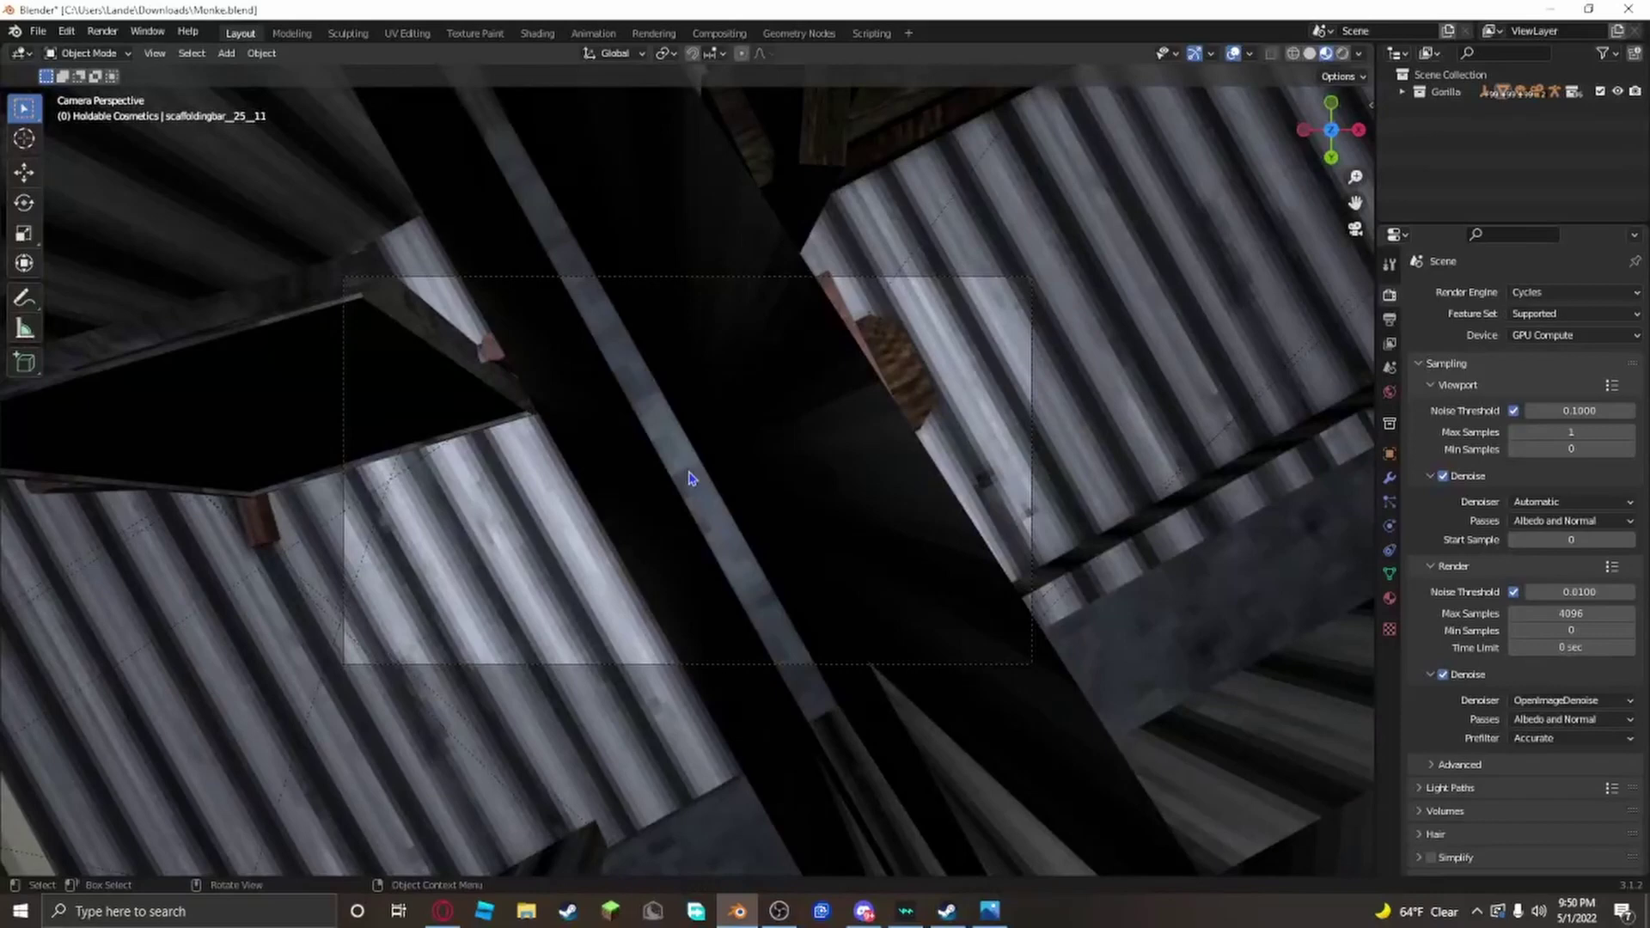
Step: Filter the outliner by "camera" and delete Camera.001 under the forest's lower level
left_click(1495, 52)
type("camera")
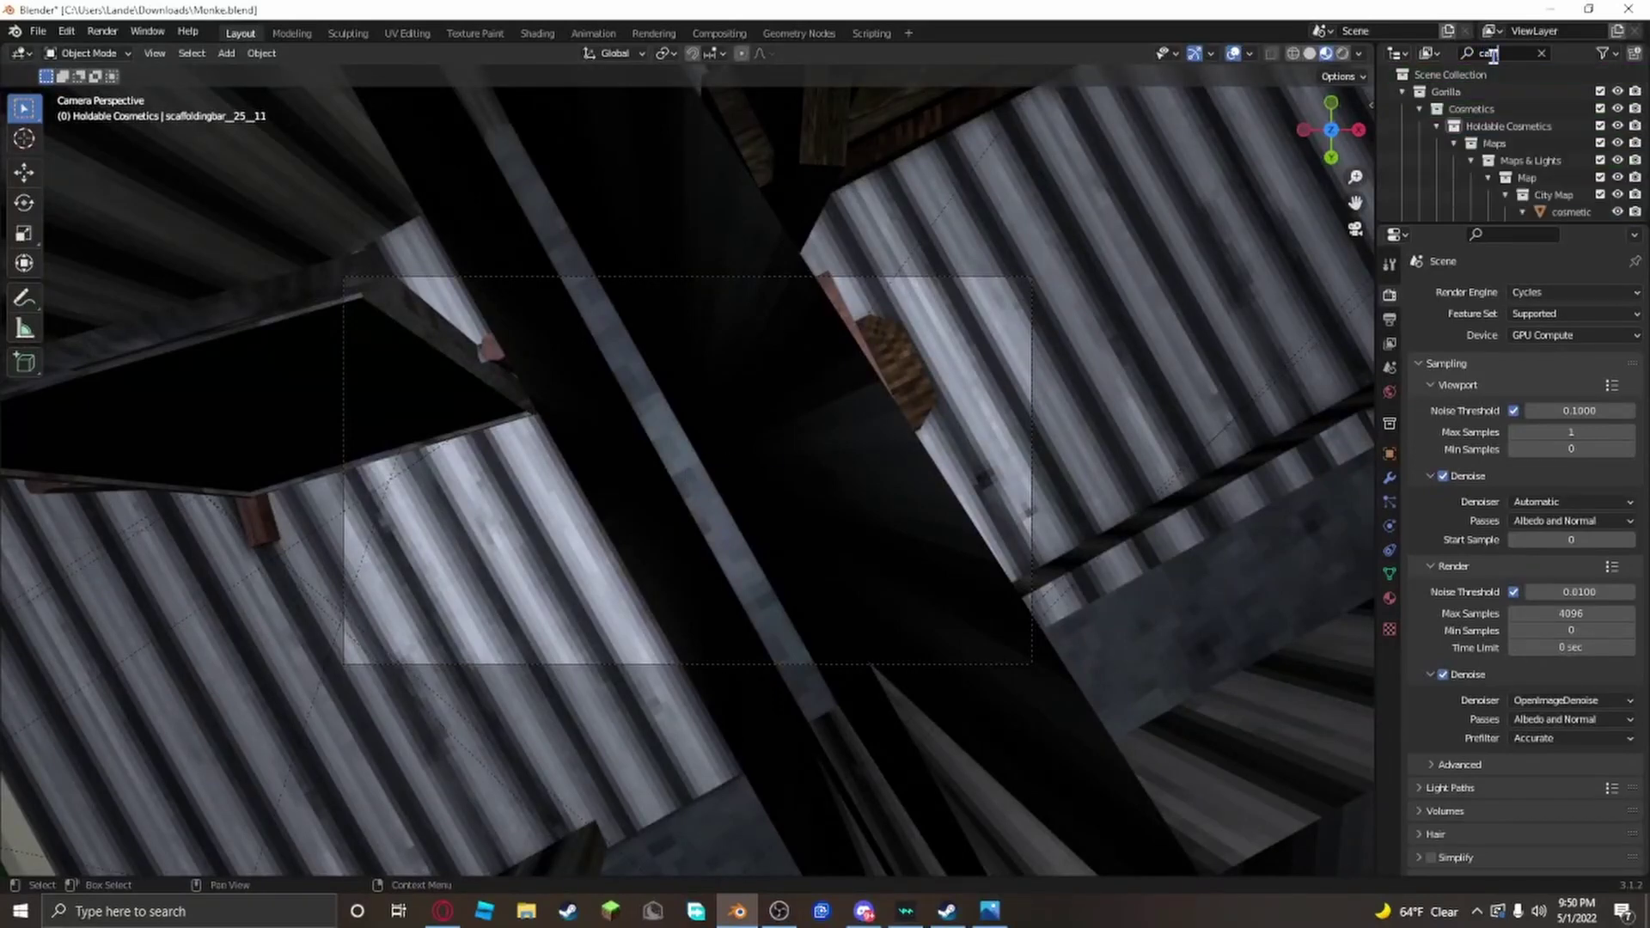
key("BackSpace")
key("BackSpace")
type("e")
key("Return")
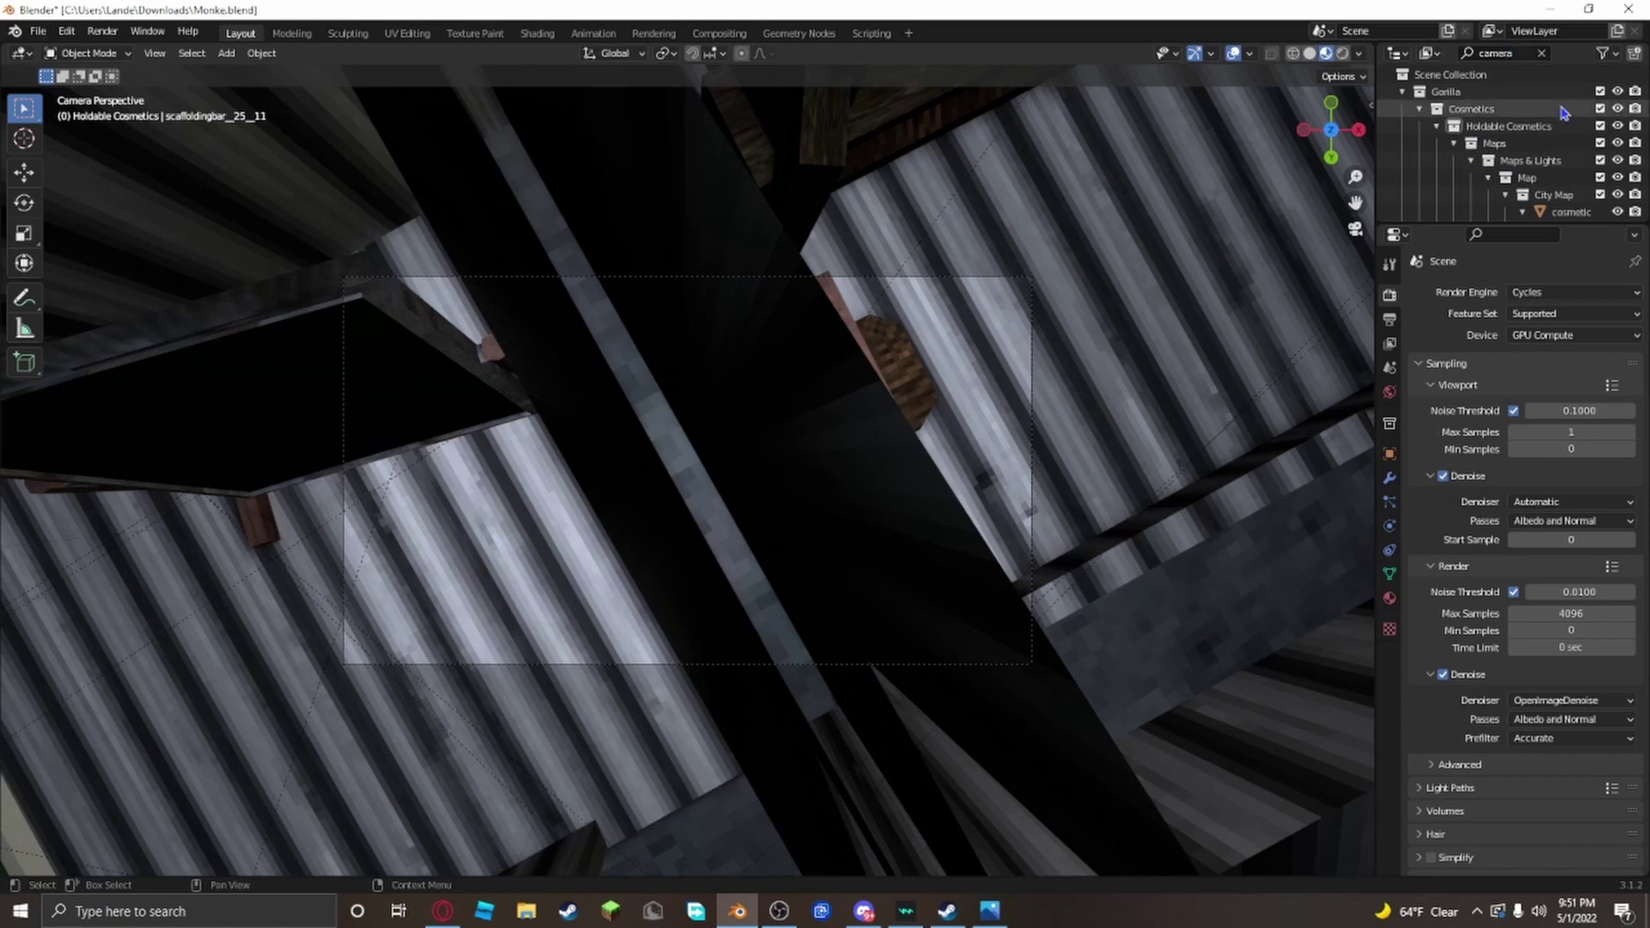
scroll(1564, 146, "down", 10)
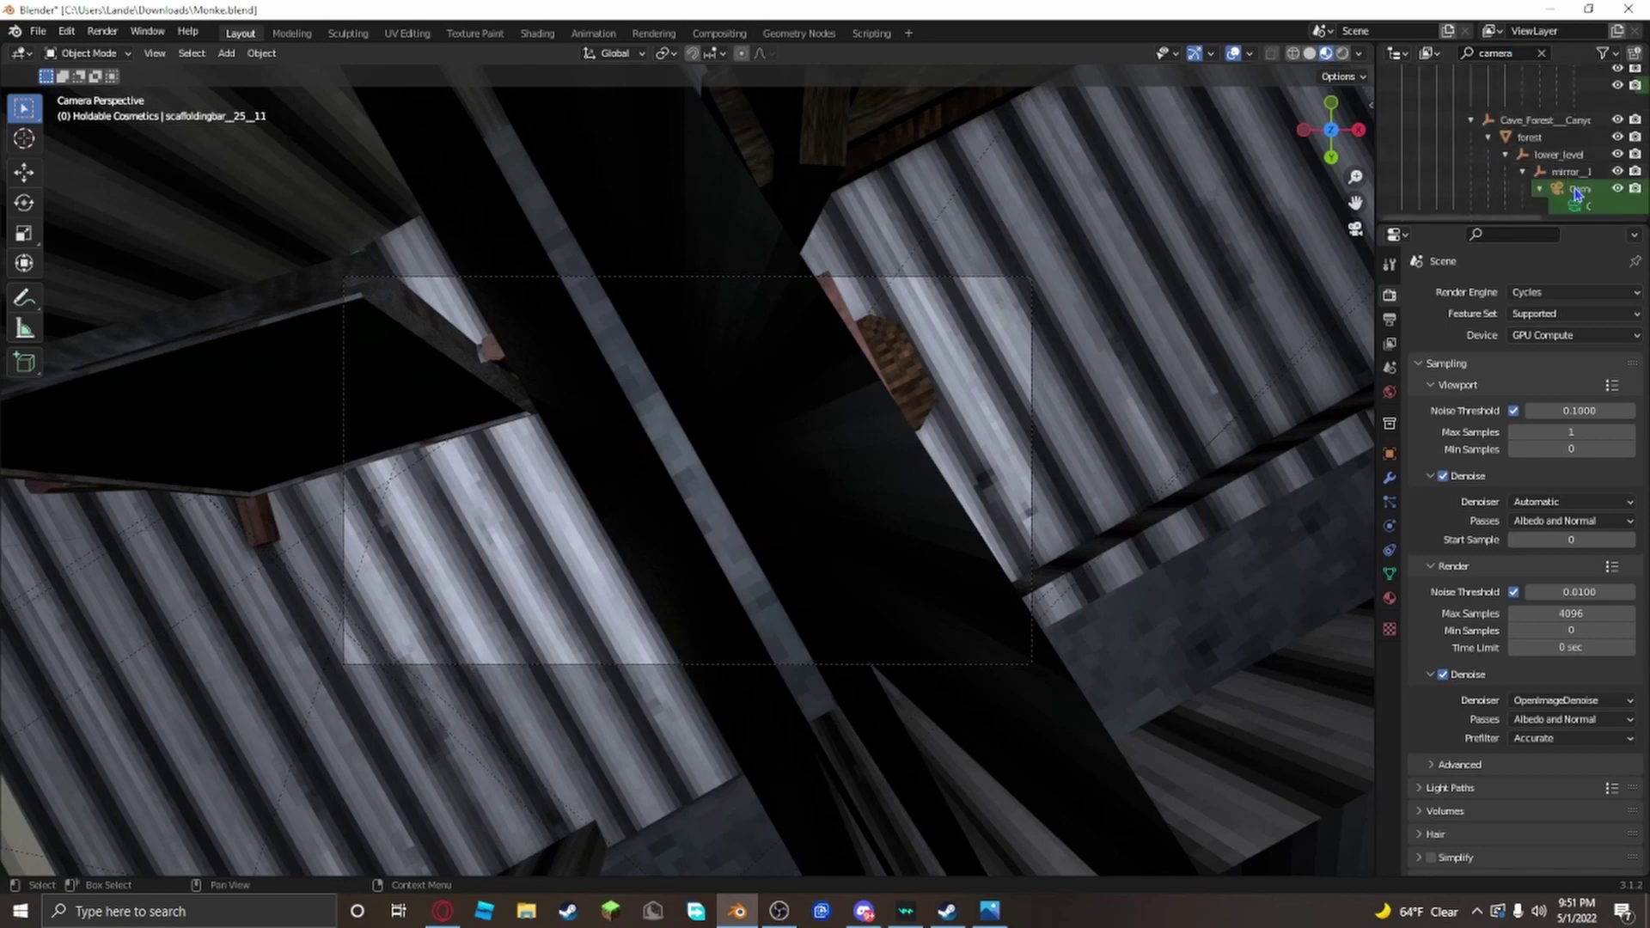
right_click(1578, 191)
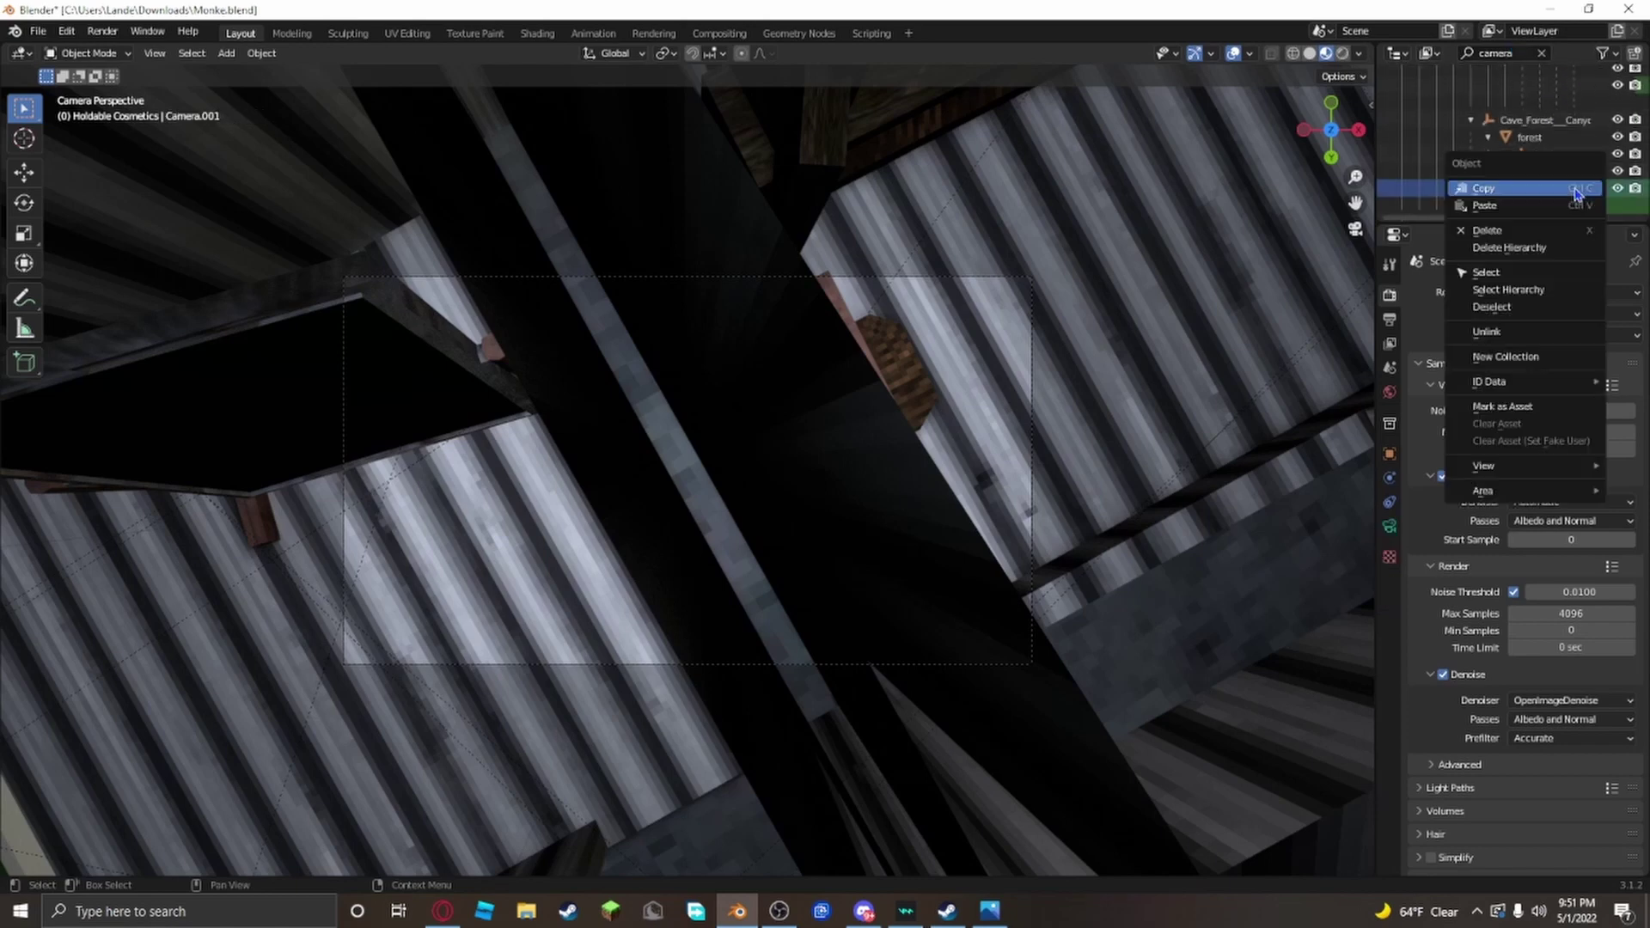
left_click(1531, 232)
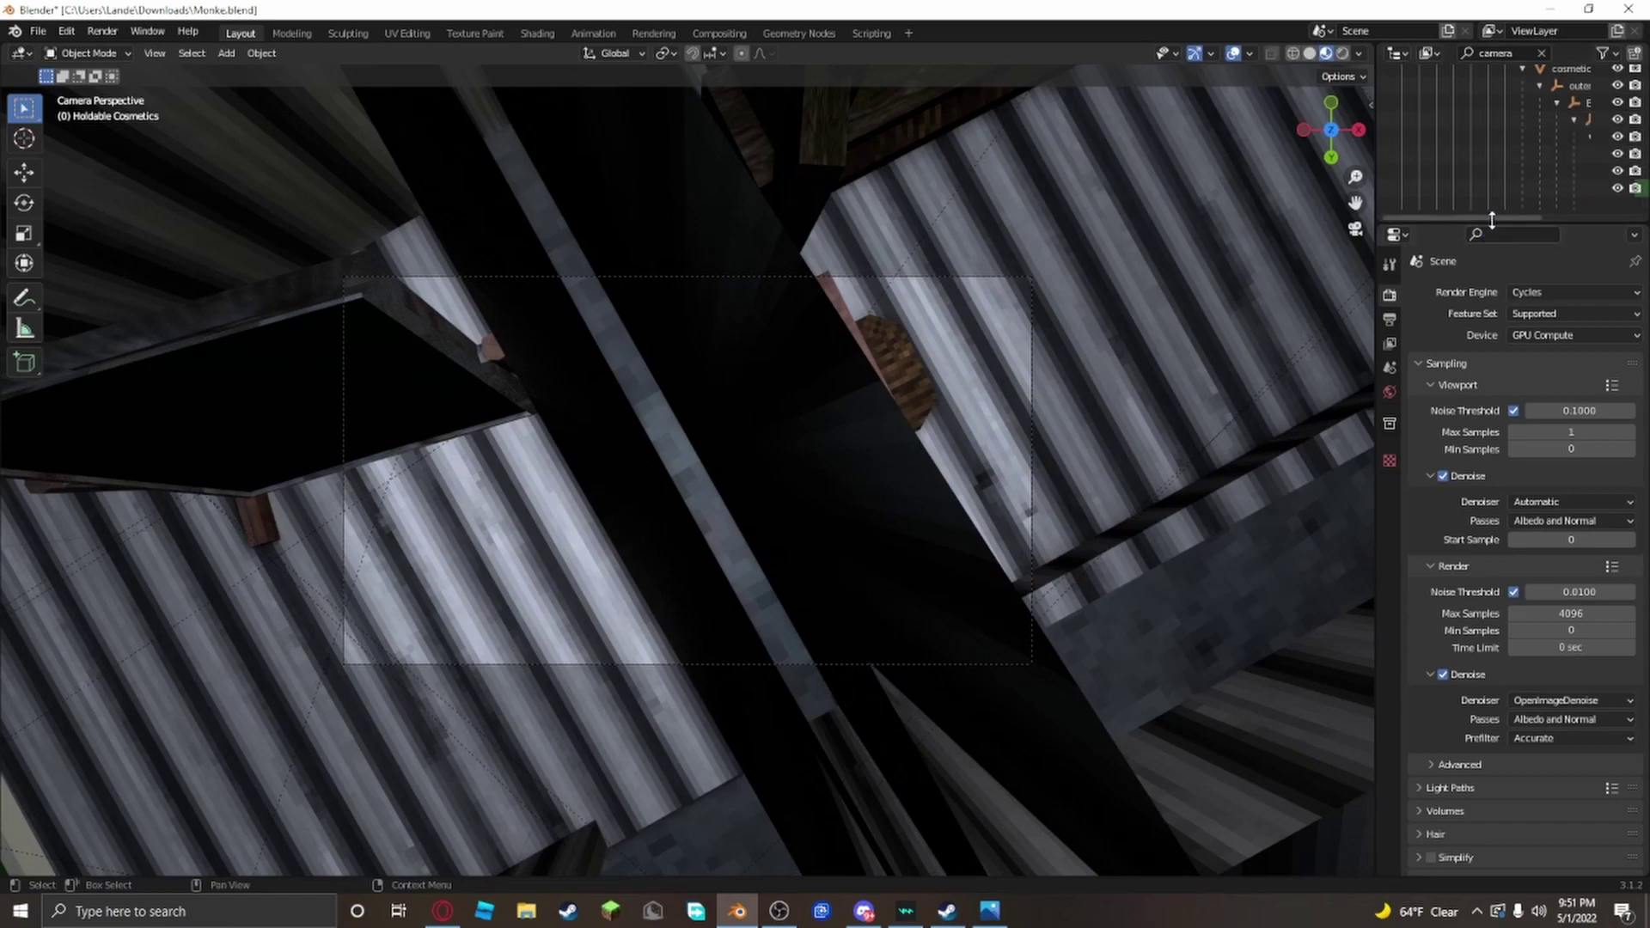
Step: Delete the remaining Camera object under the cosmetics room's Bottom Floor
scroll(1500, 225, "right", 5, "ctrl")
right_click(1500, 225)
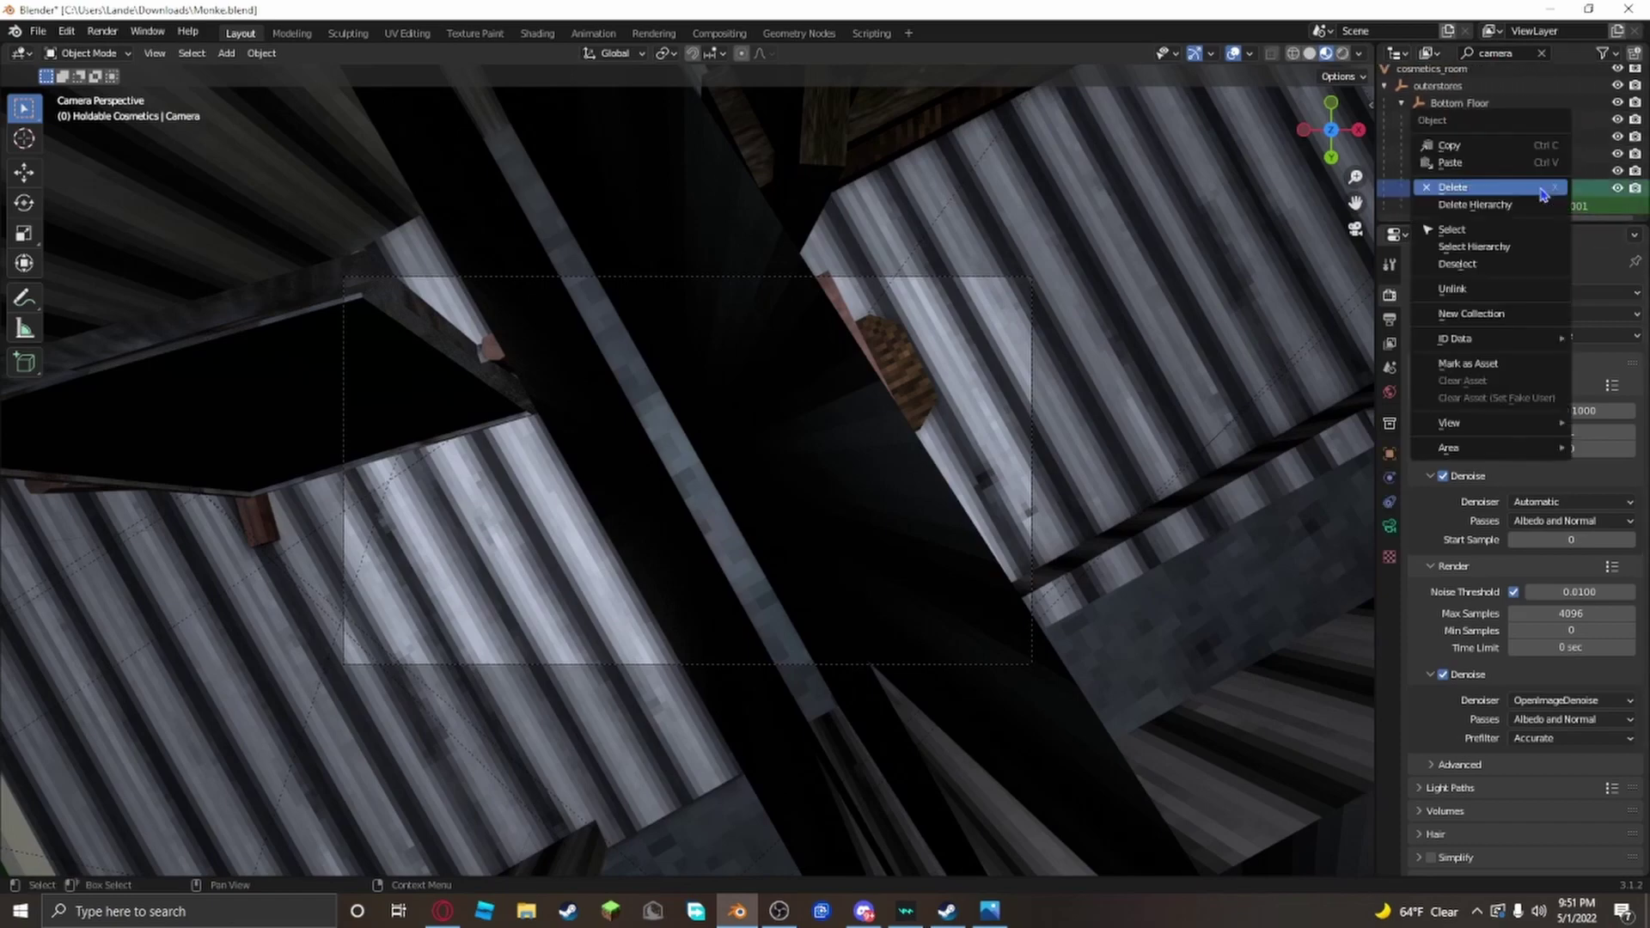
left_click(1499, 189)
Step: Add a new camera to the scene and look through it
middle_click_drag(1028, 265, 148, 176)
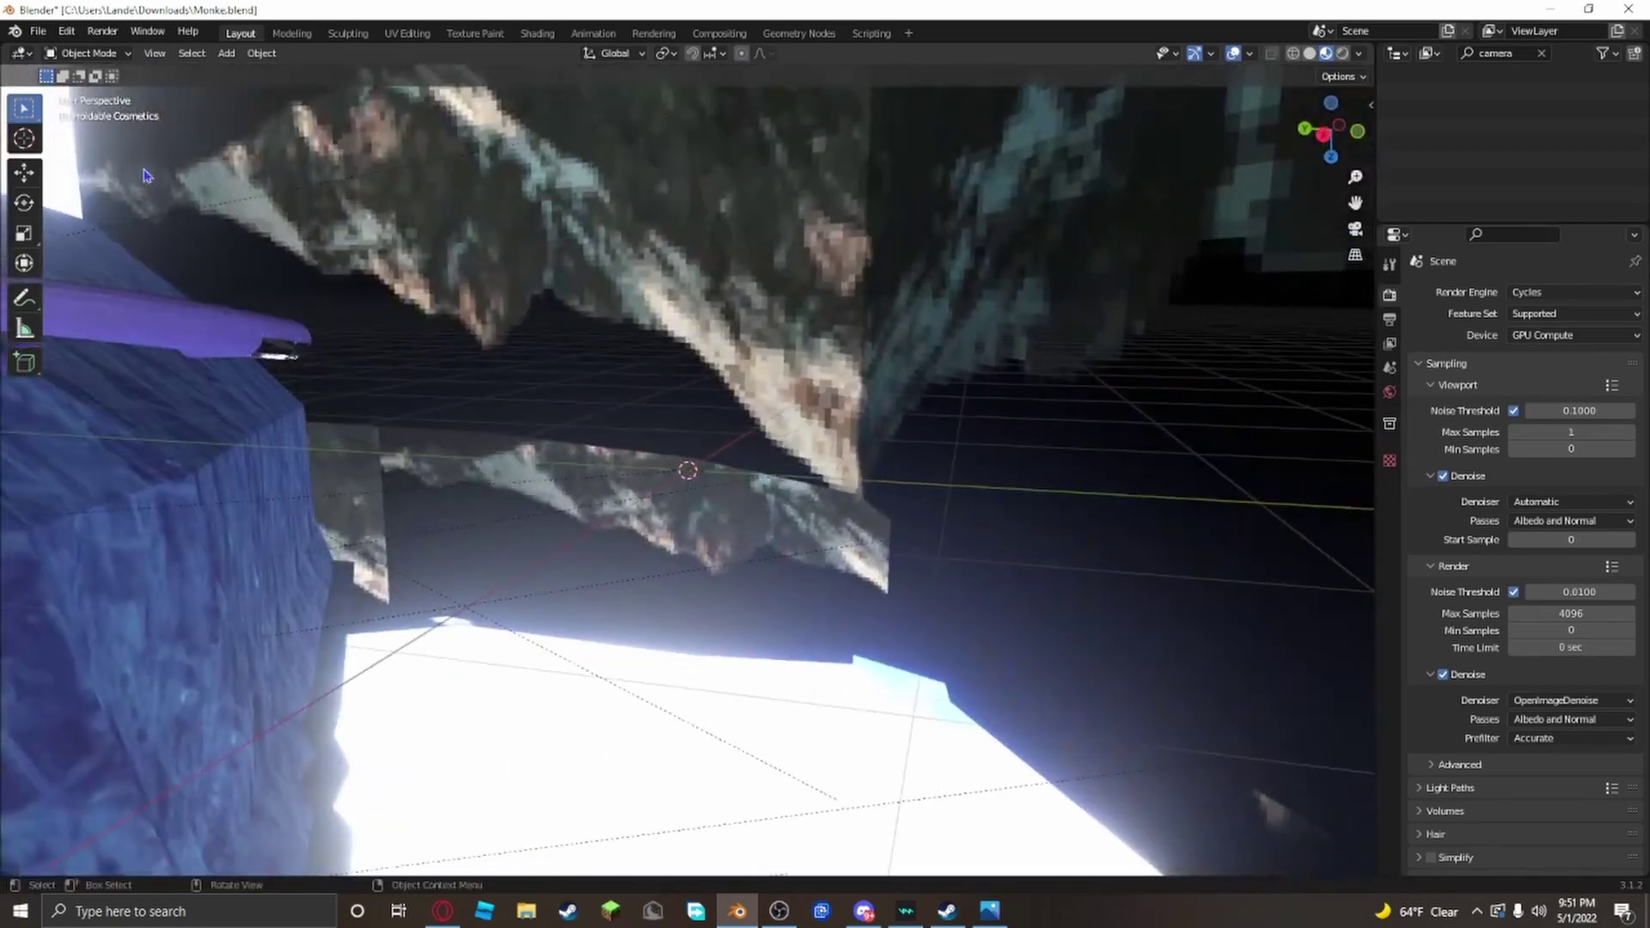
left_click(232, 57)
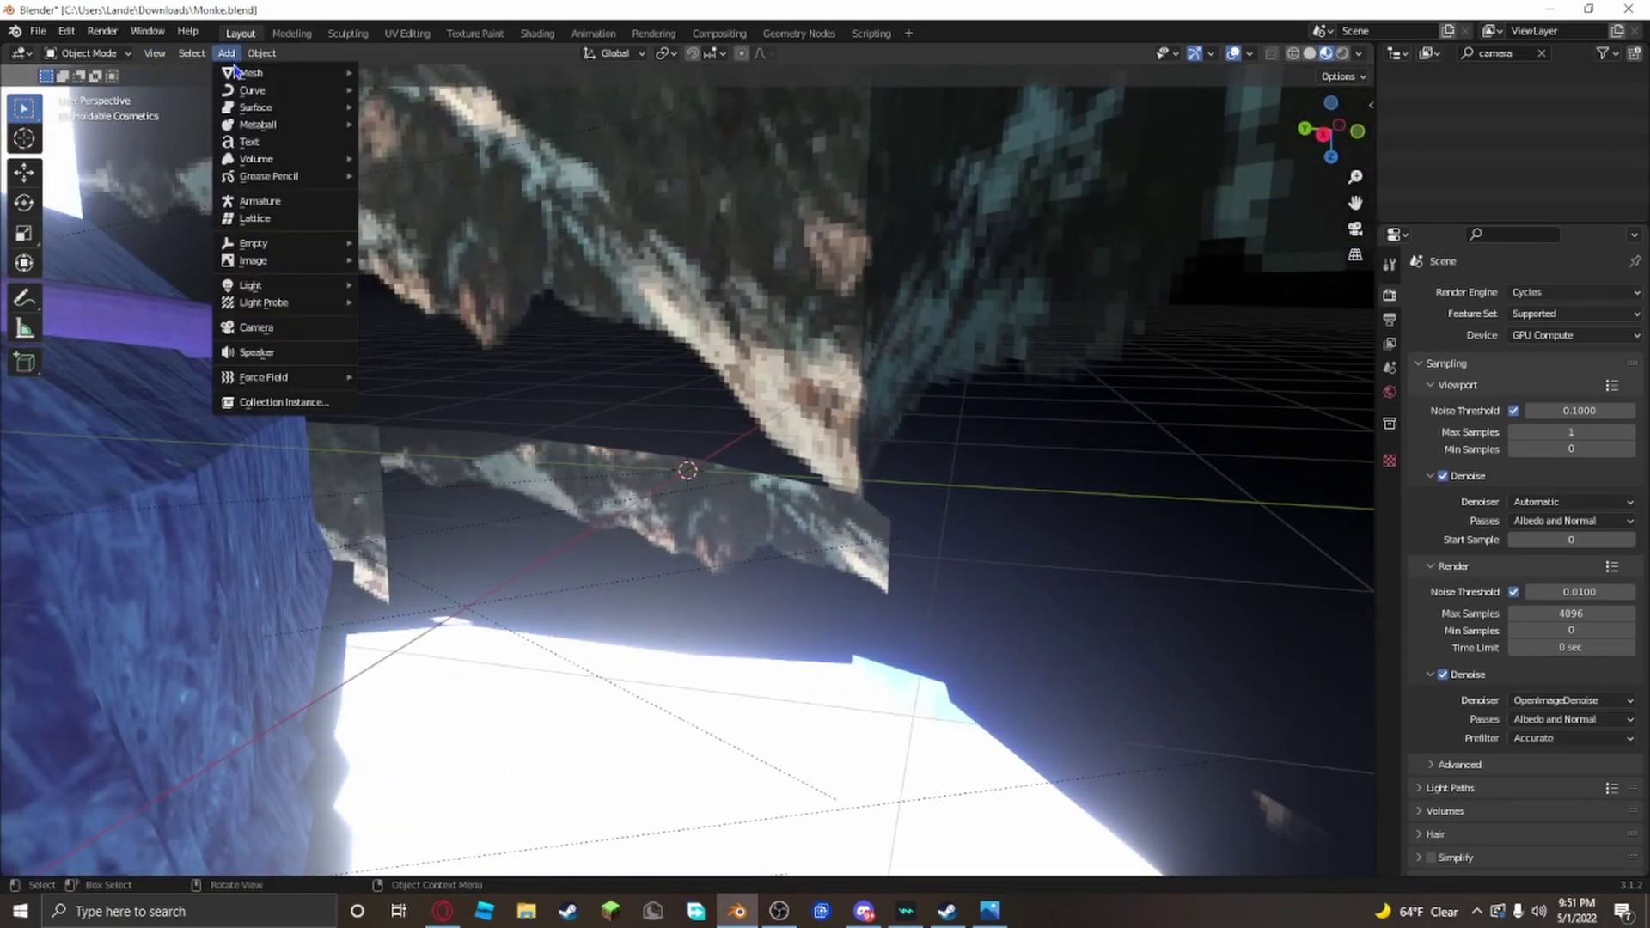
left_click(256, 328)
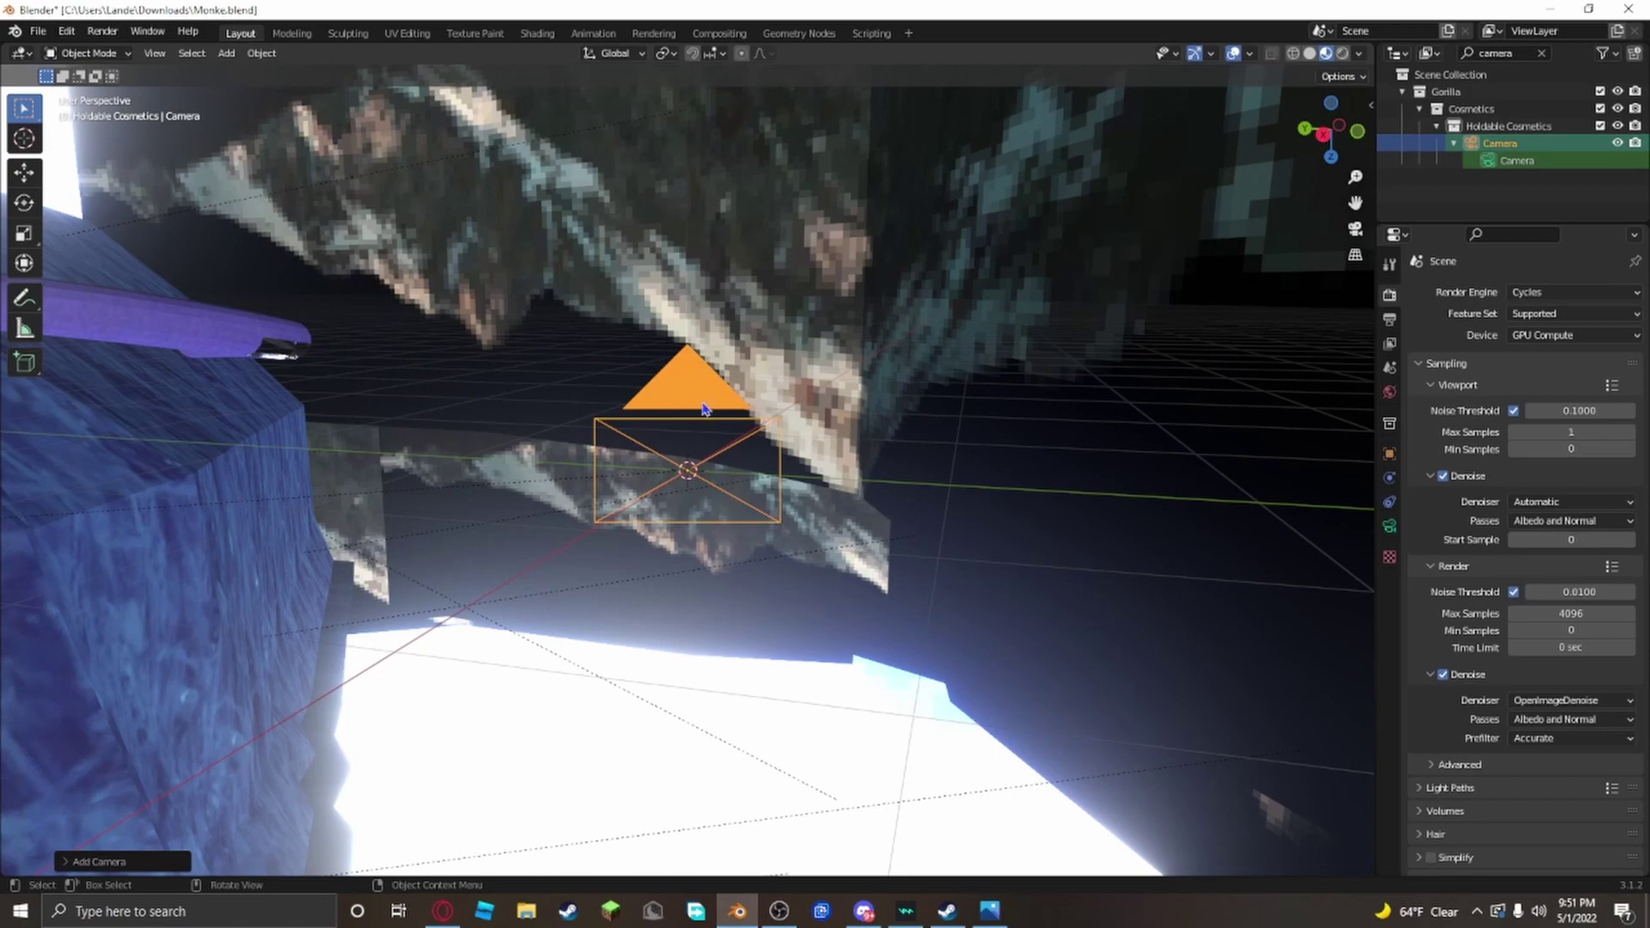
middle_click_drag(703, 409, 945, 343)
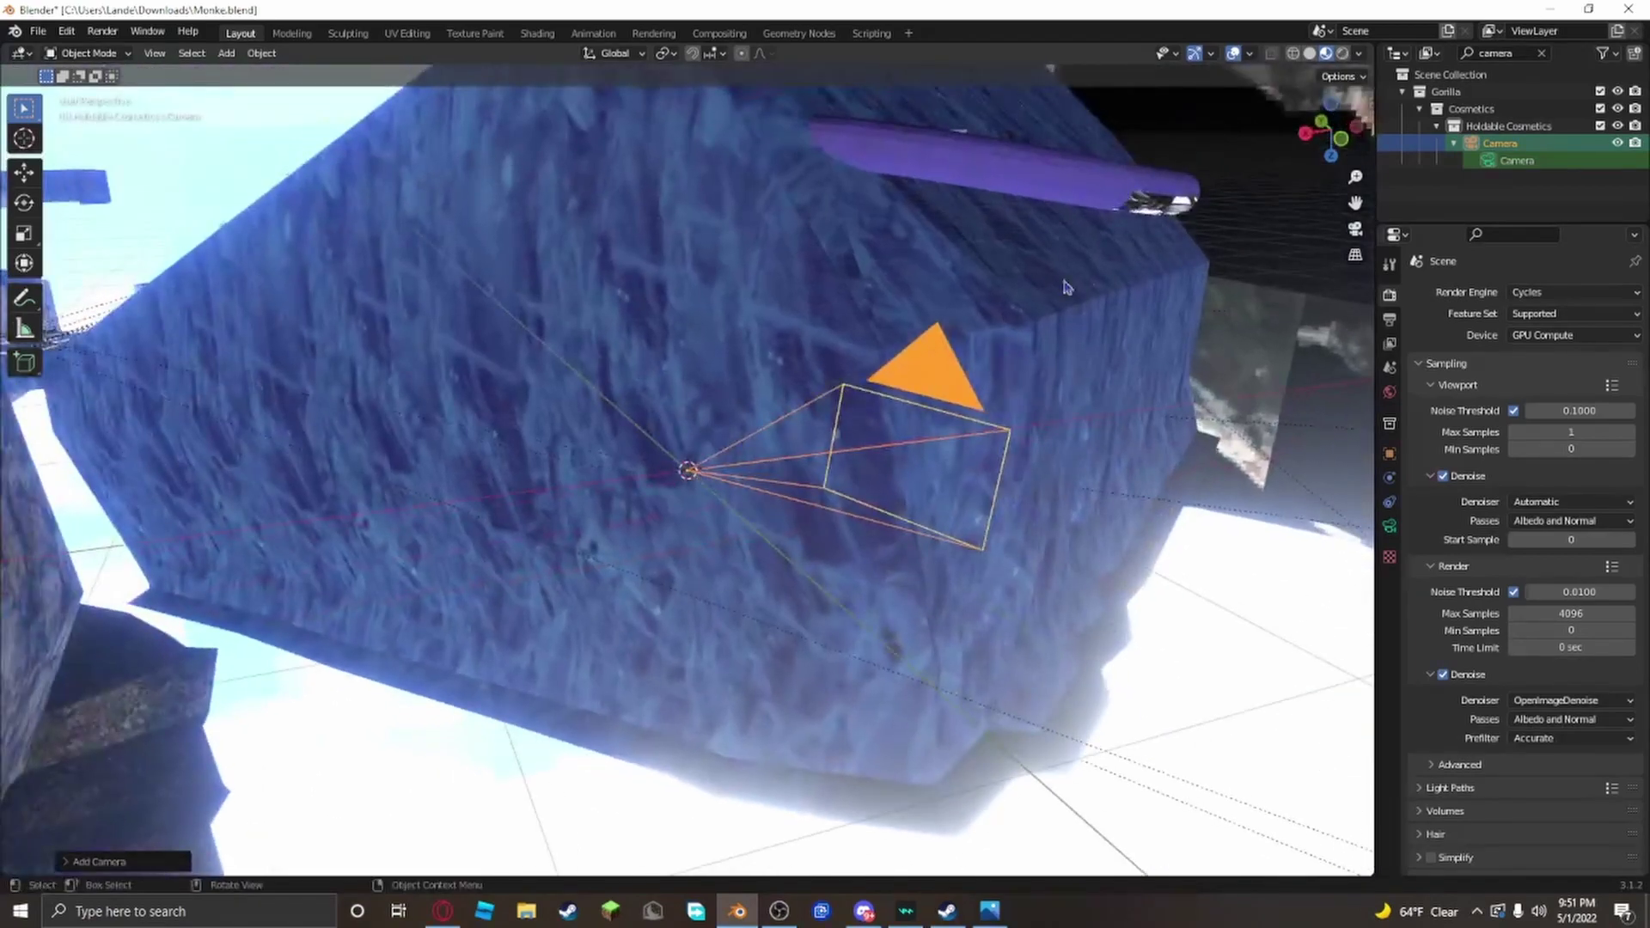
left_click(1356, 230)
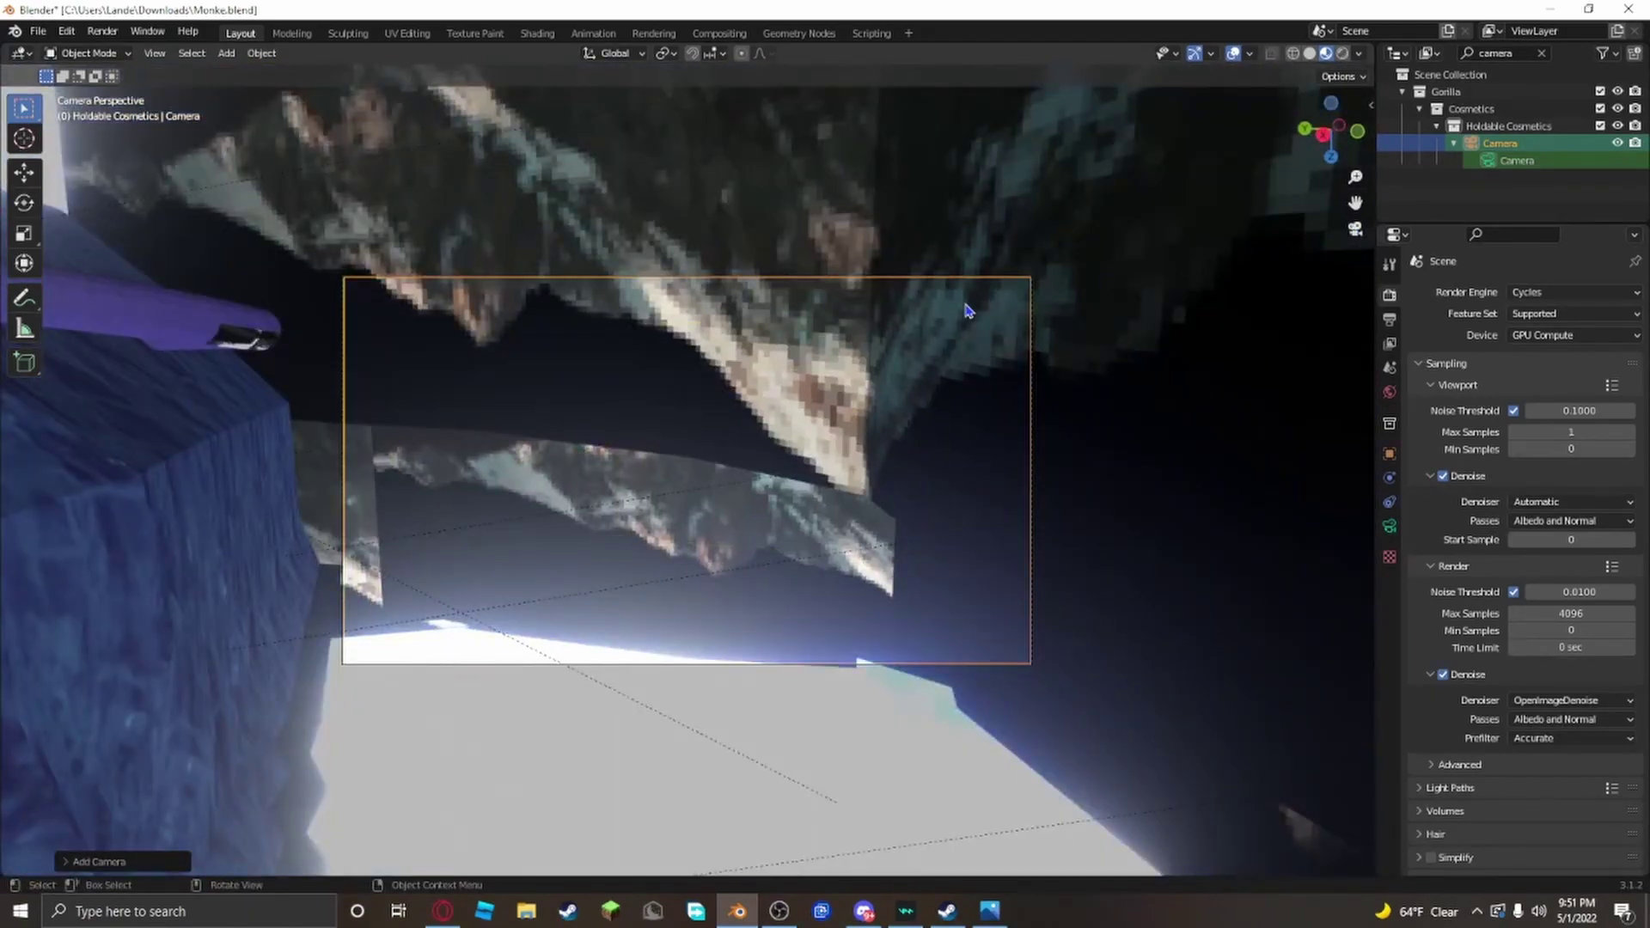
Step: Use Walk Navigation to bring the new camera in front of the gorilla on the bridge, and roll it about 3 degrees
left_click(155, 53)
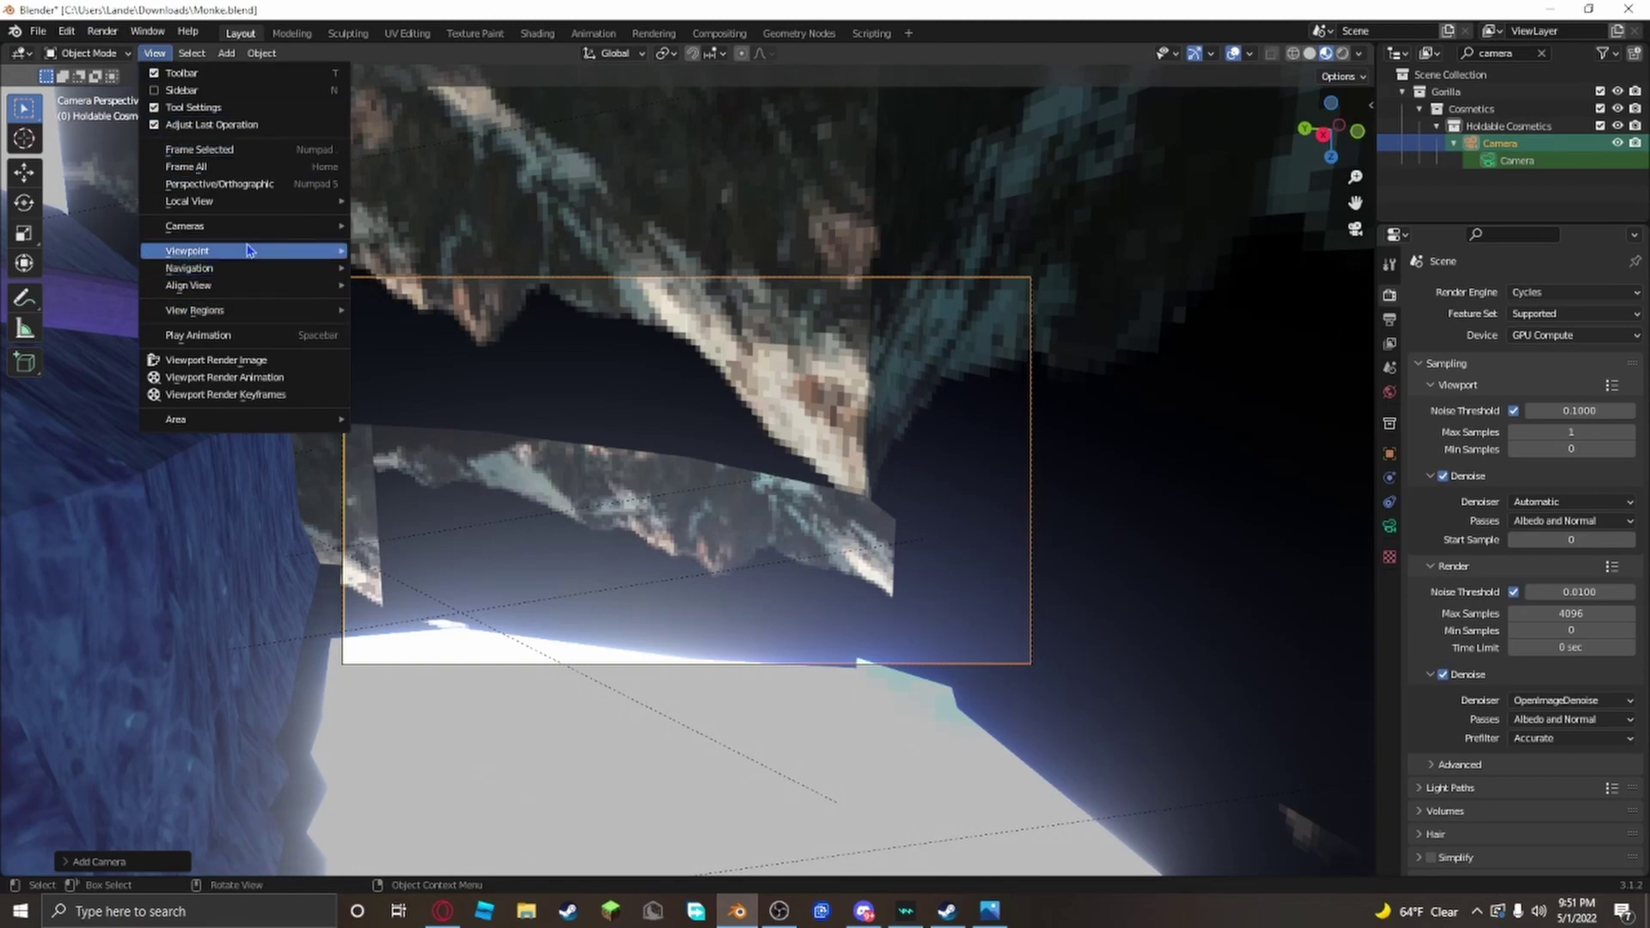
mouse_move(255, 273)
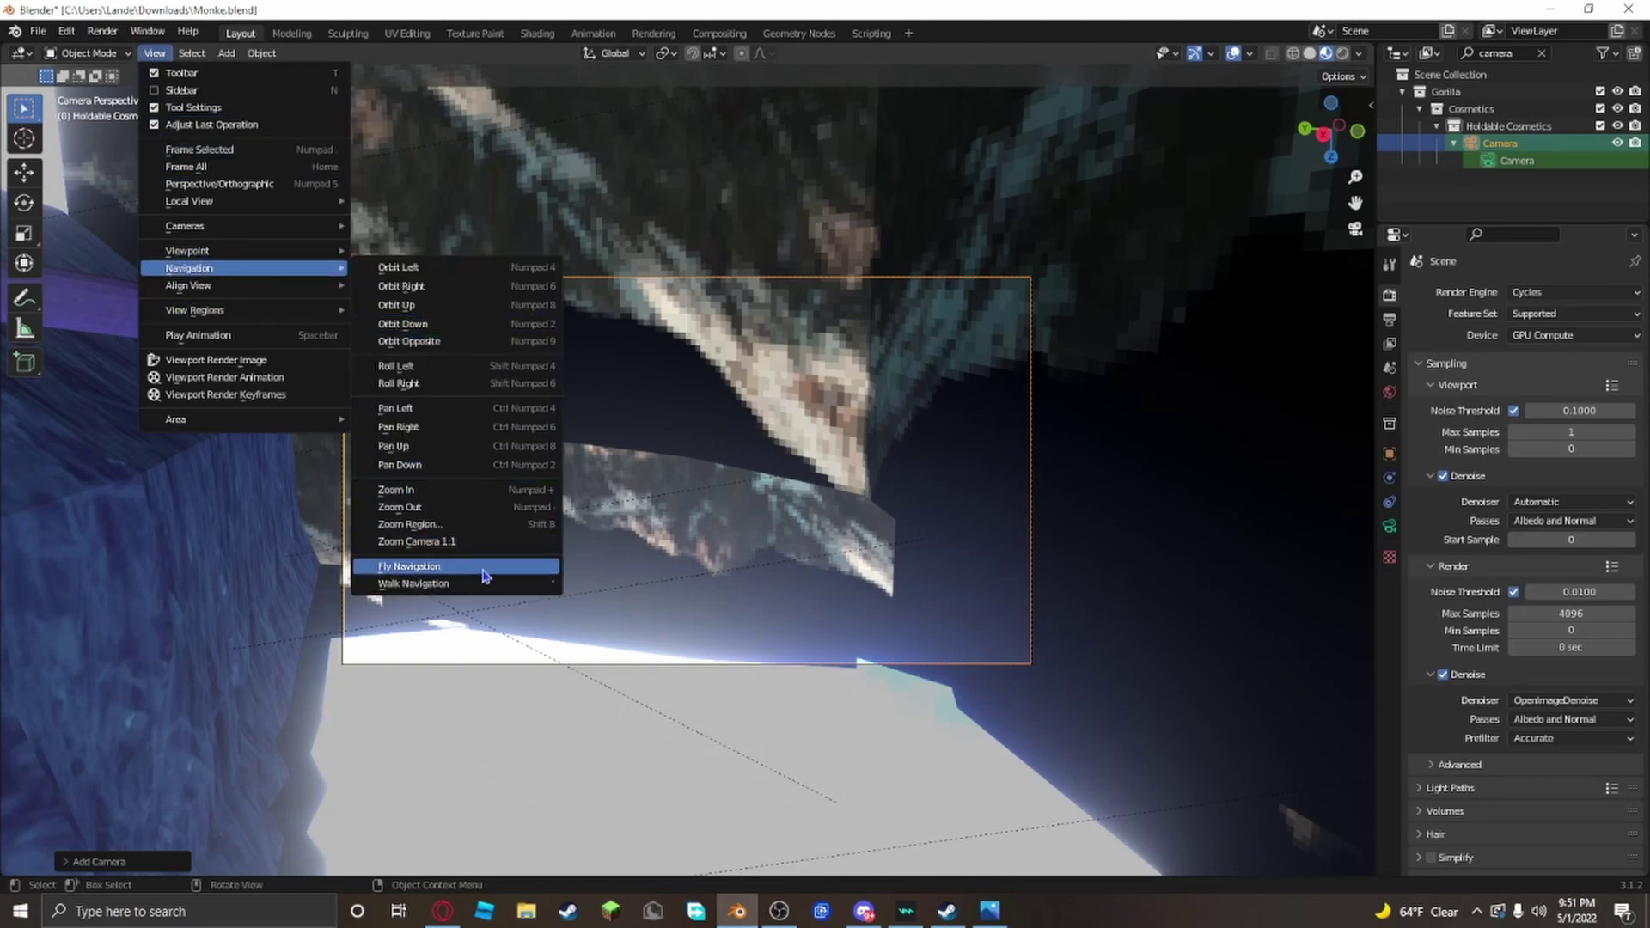
left_click(446, 583)
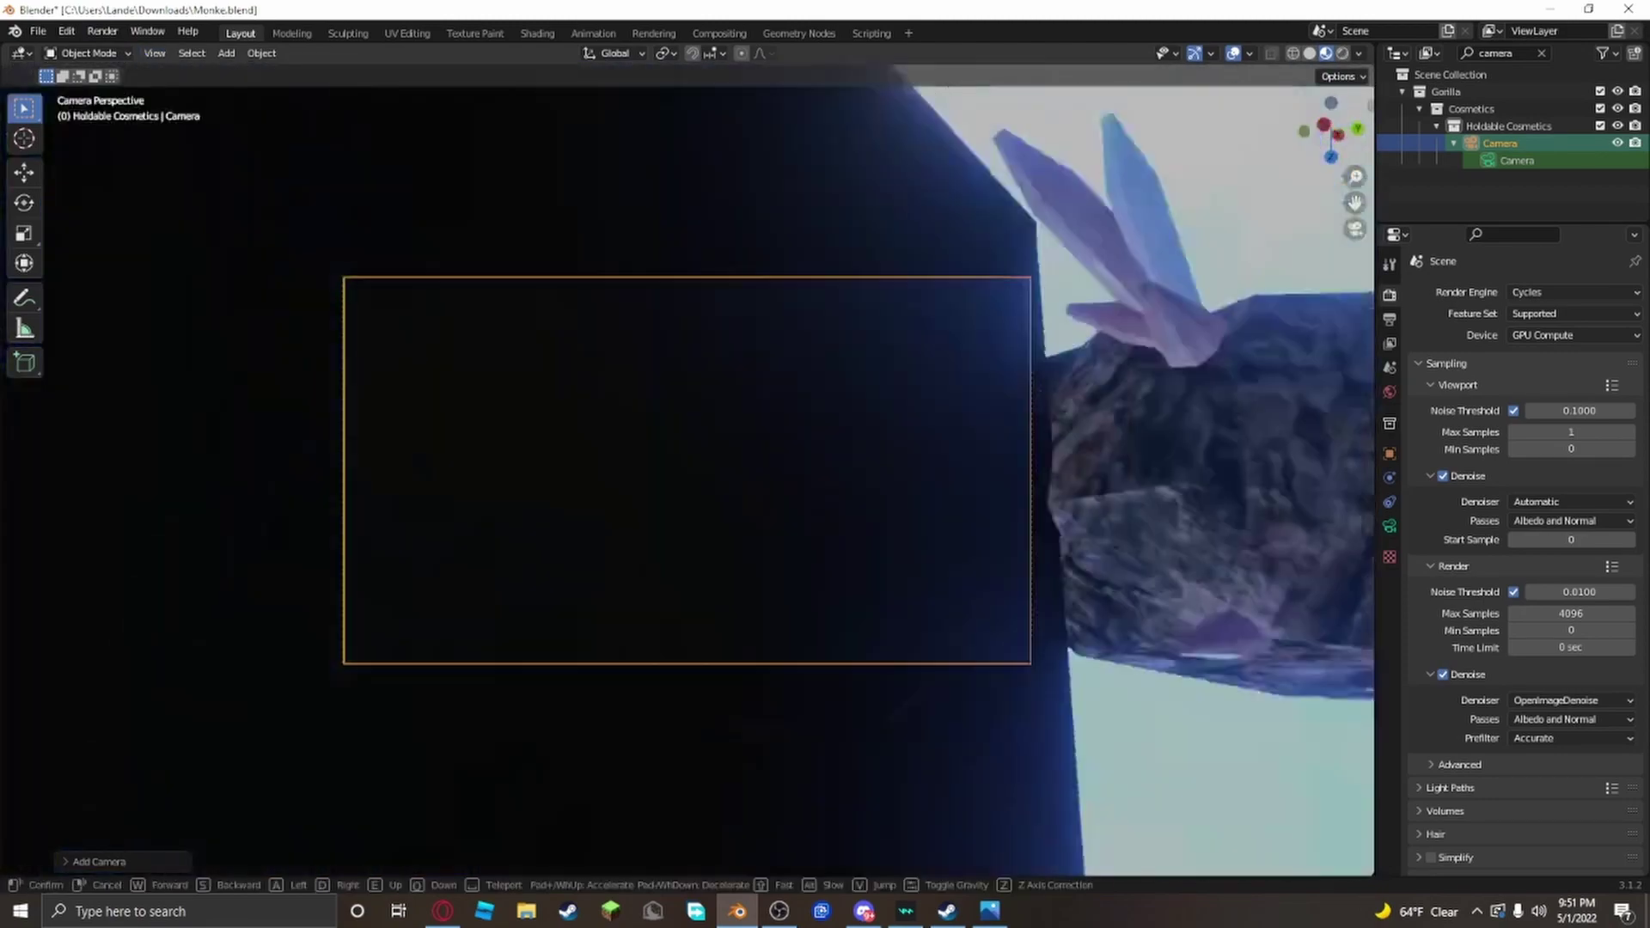
key("w")
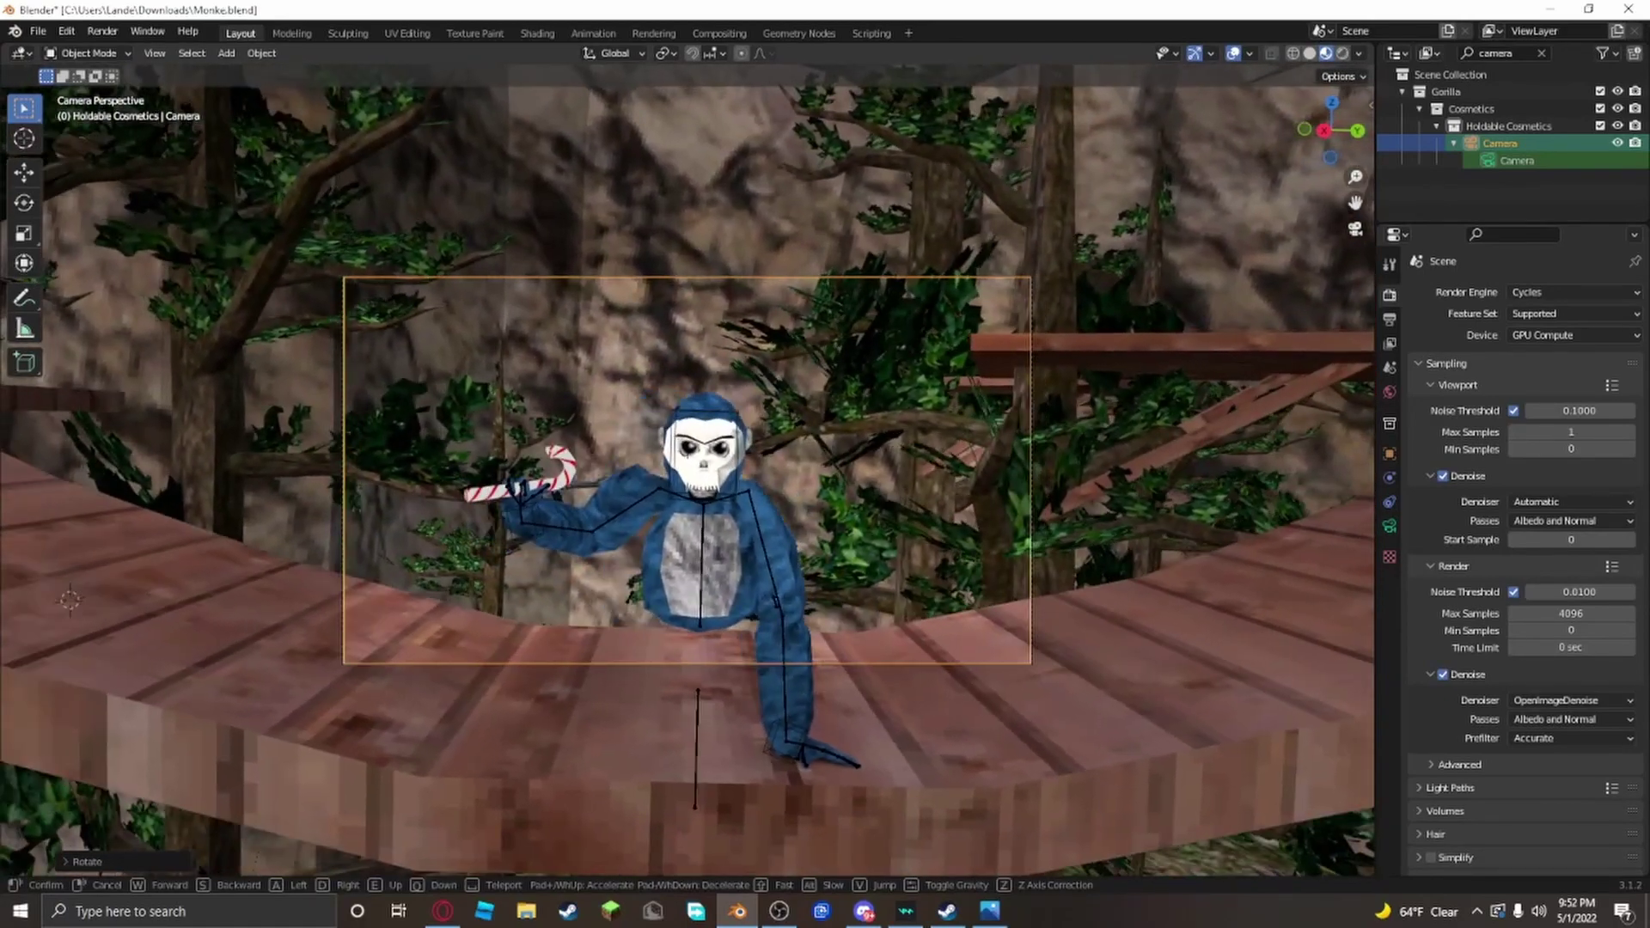
left_click(687, 470)
key("r")
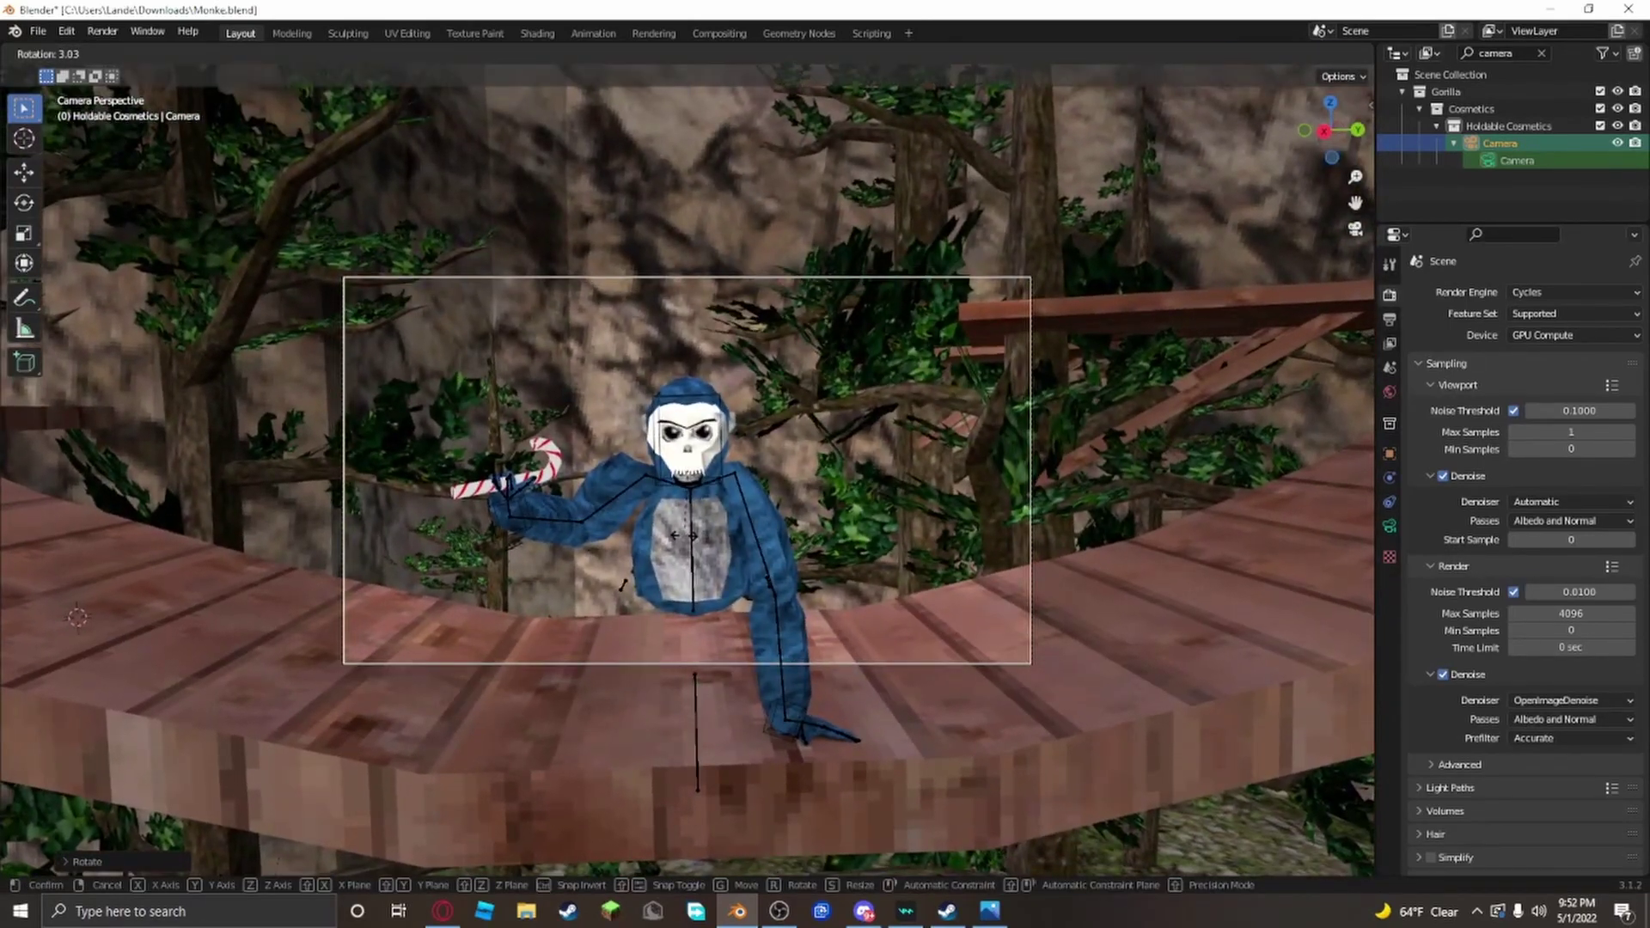
left_click(691, 536)
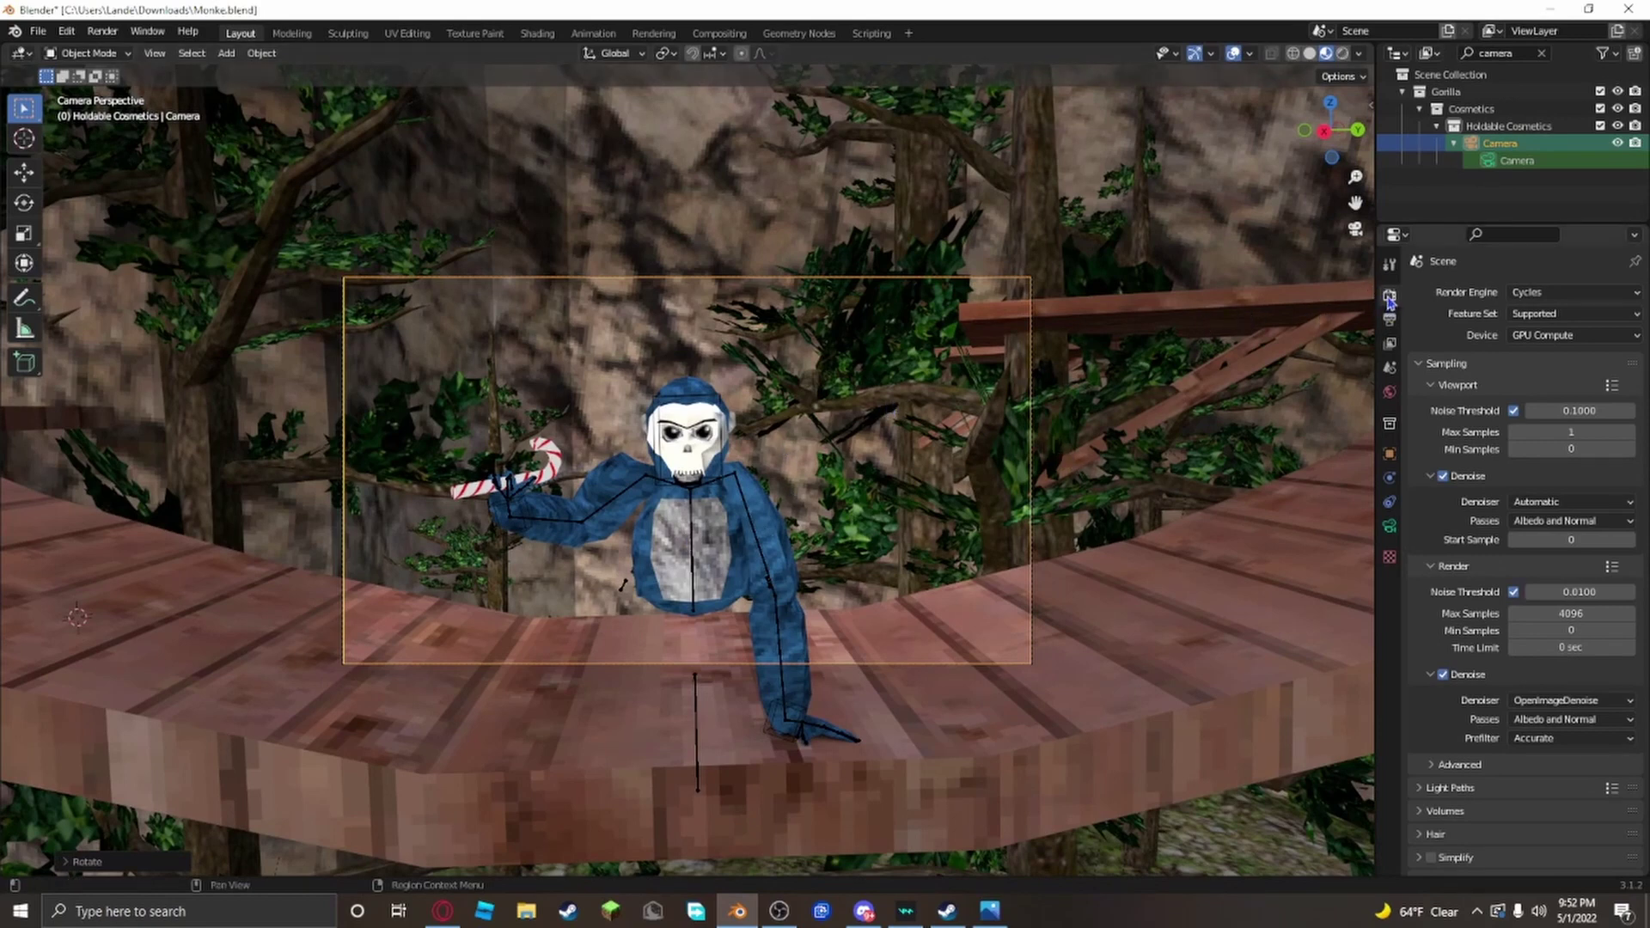
Step: Compare the camera view in Rendered shading with Eevee and with Cycles, ending on Cycles and Material Preview
left_click(1524, 338)
left_click(1555, 344)
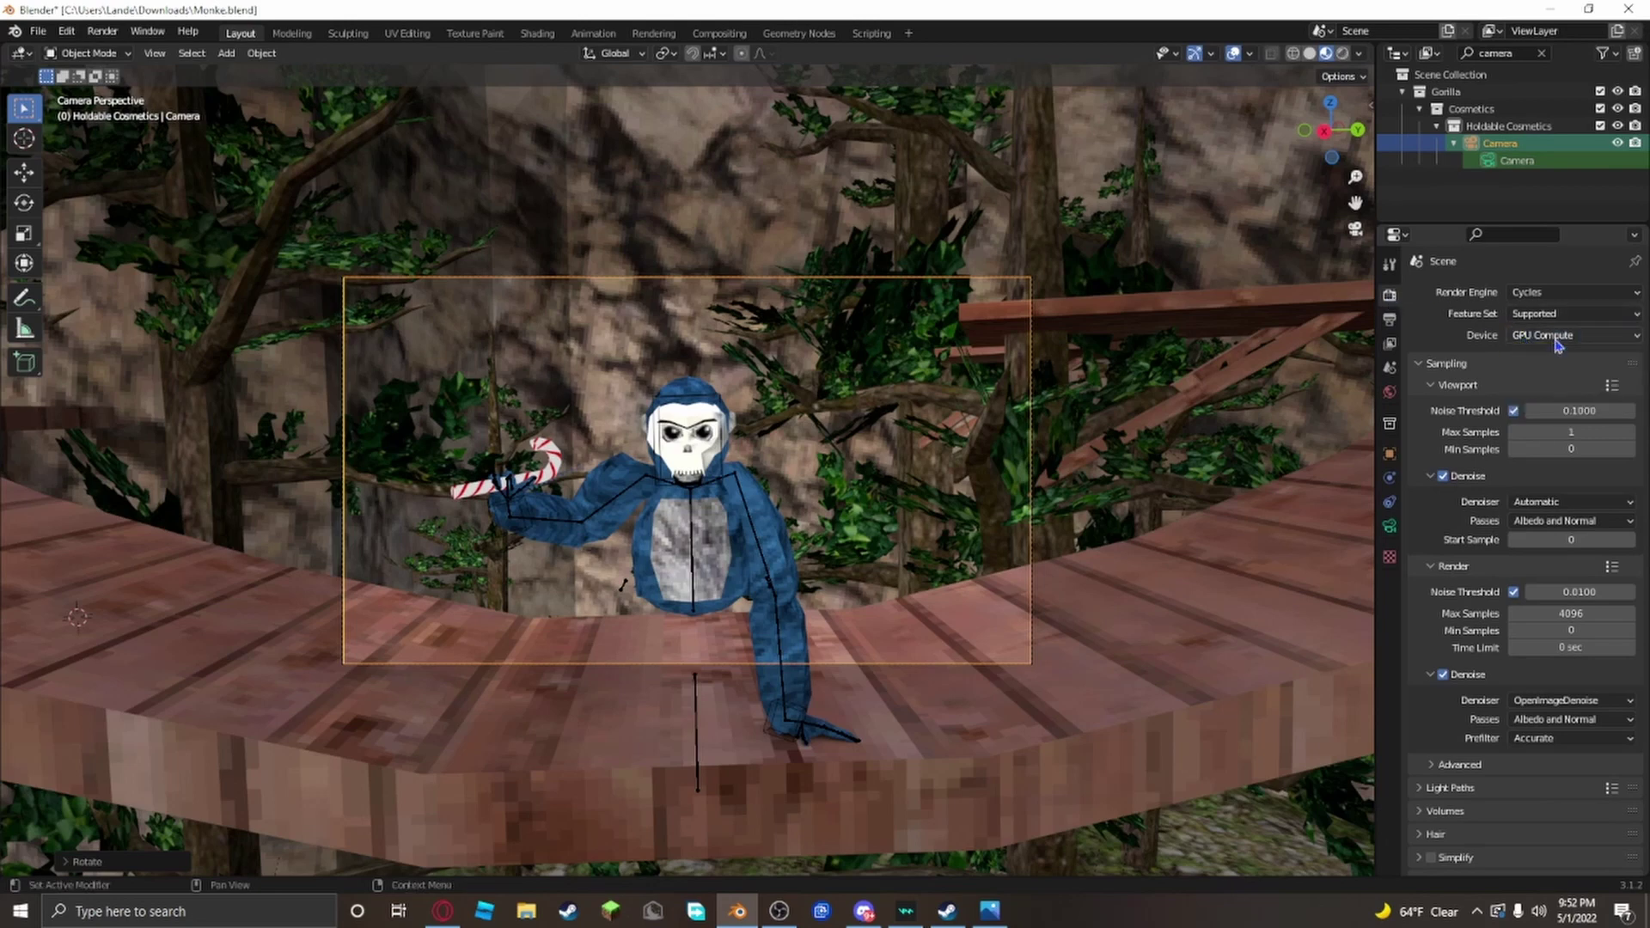
left_click(1564, 294)
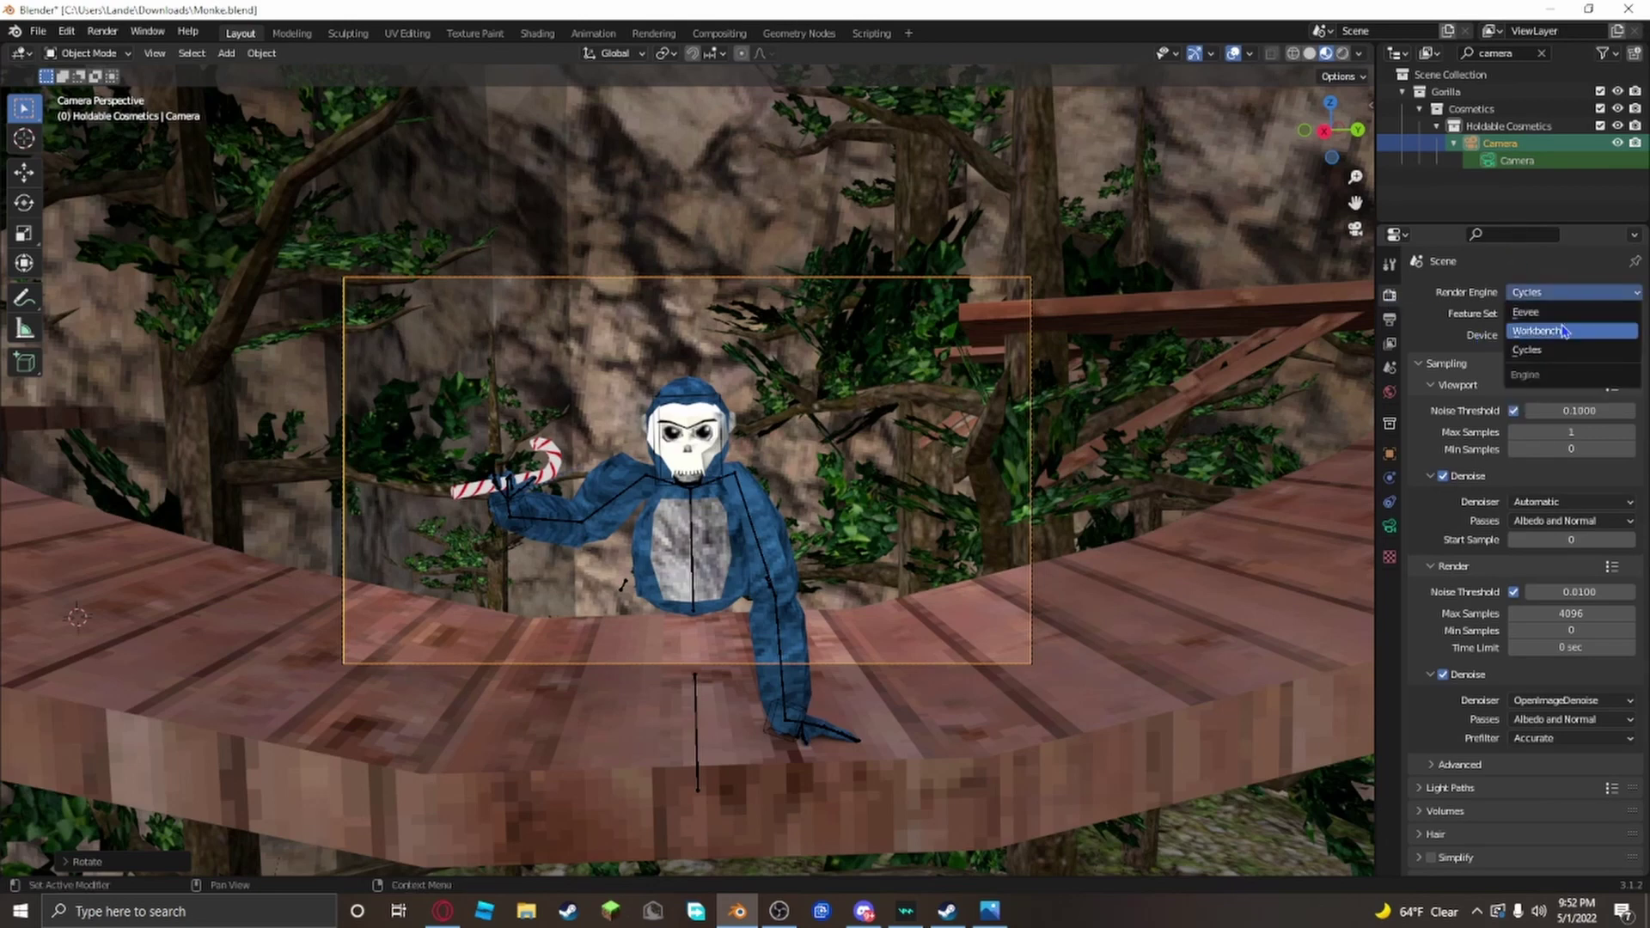
left_click(1562, 313)
left_click(1342, 53)
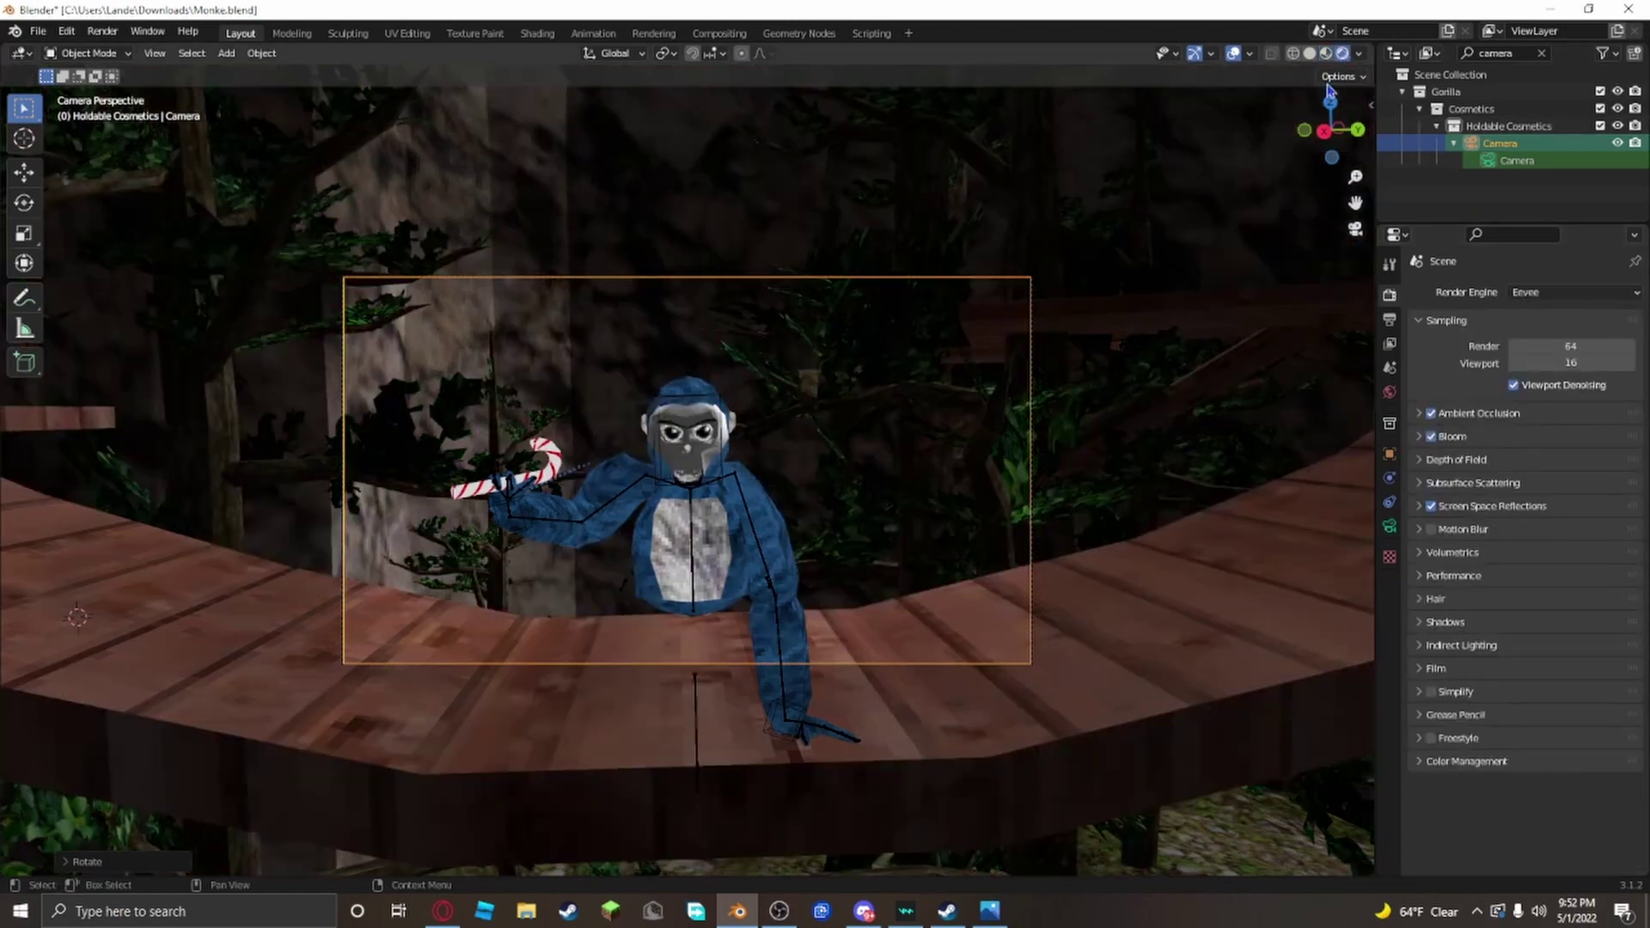
left_click(1556, 290)
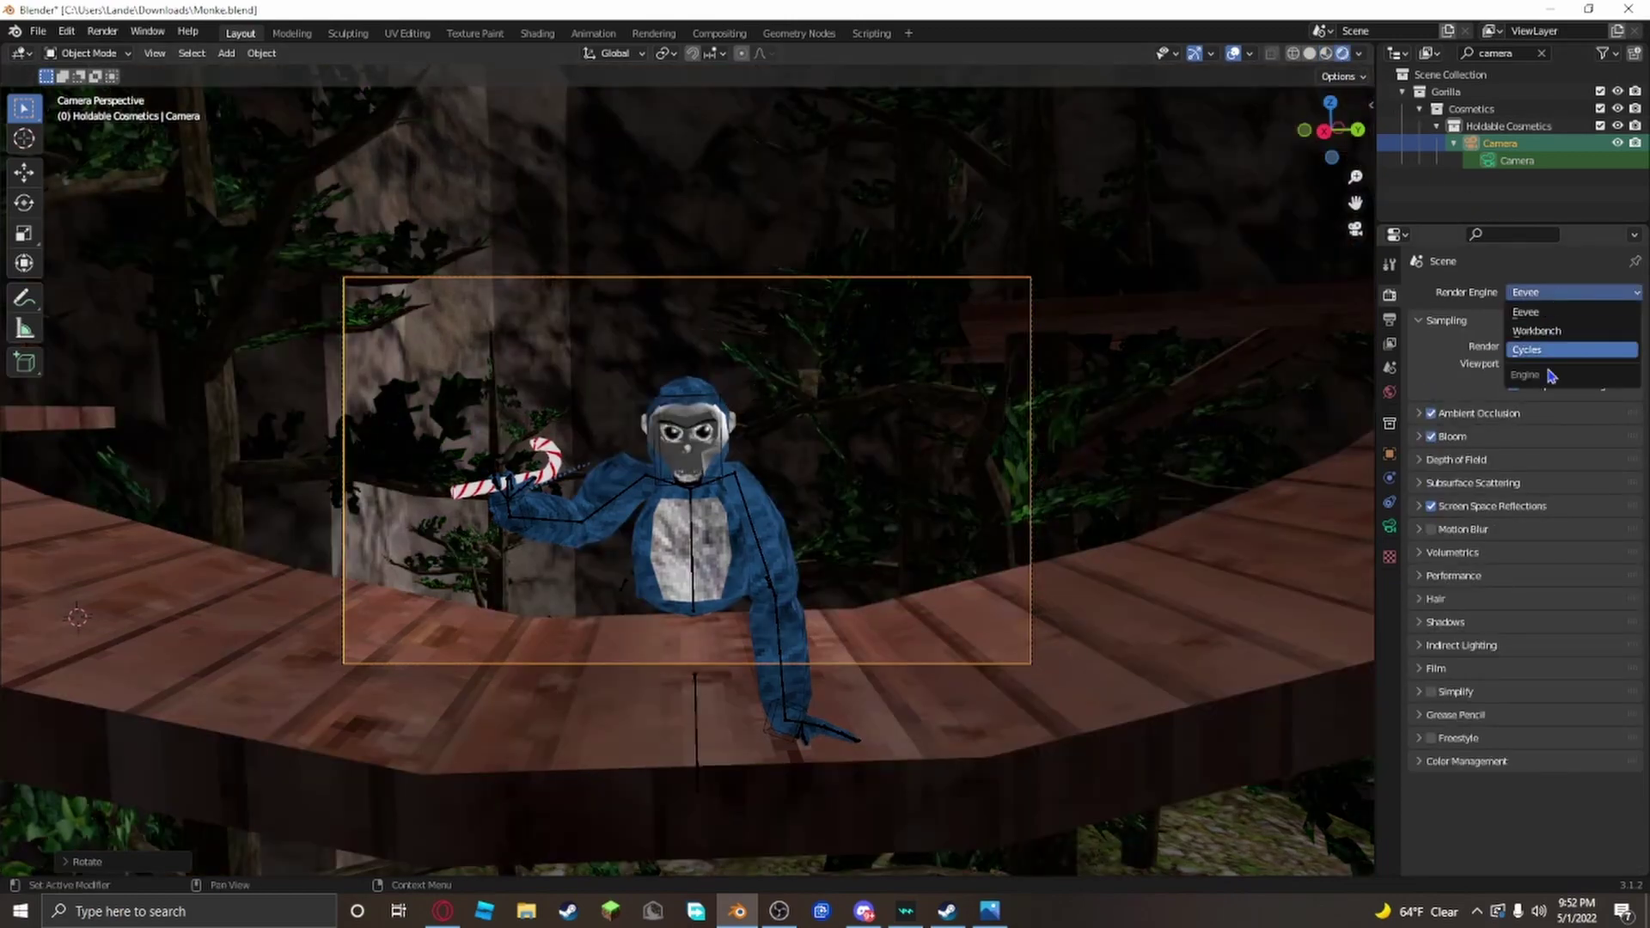
left_click(1554, 350)
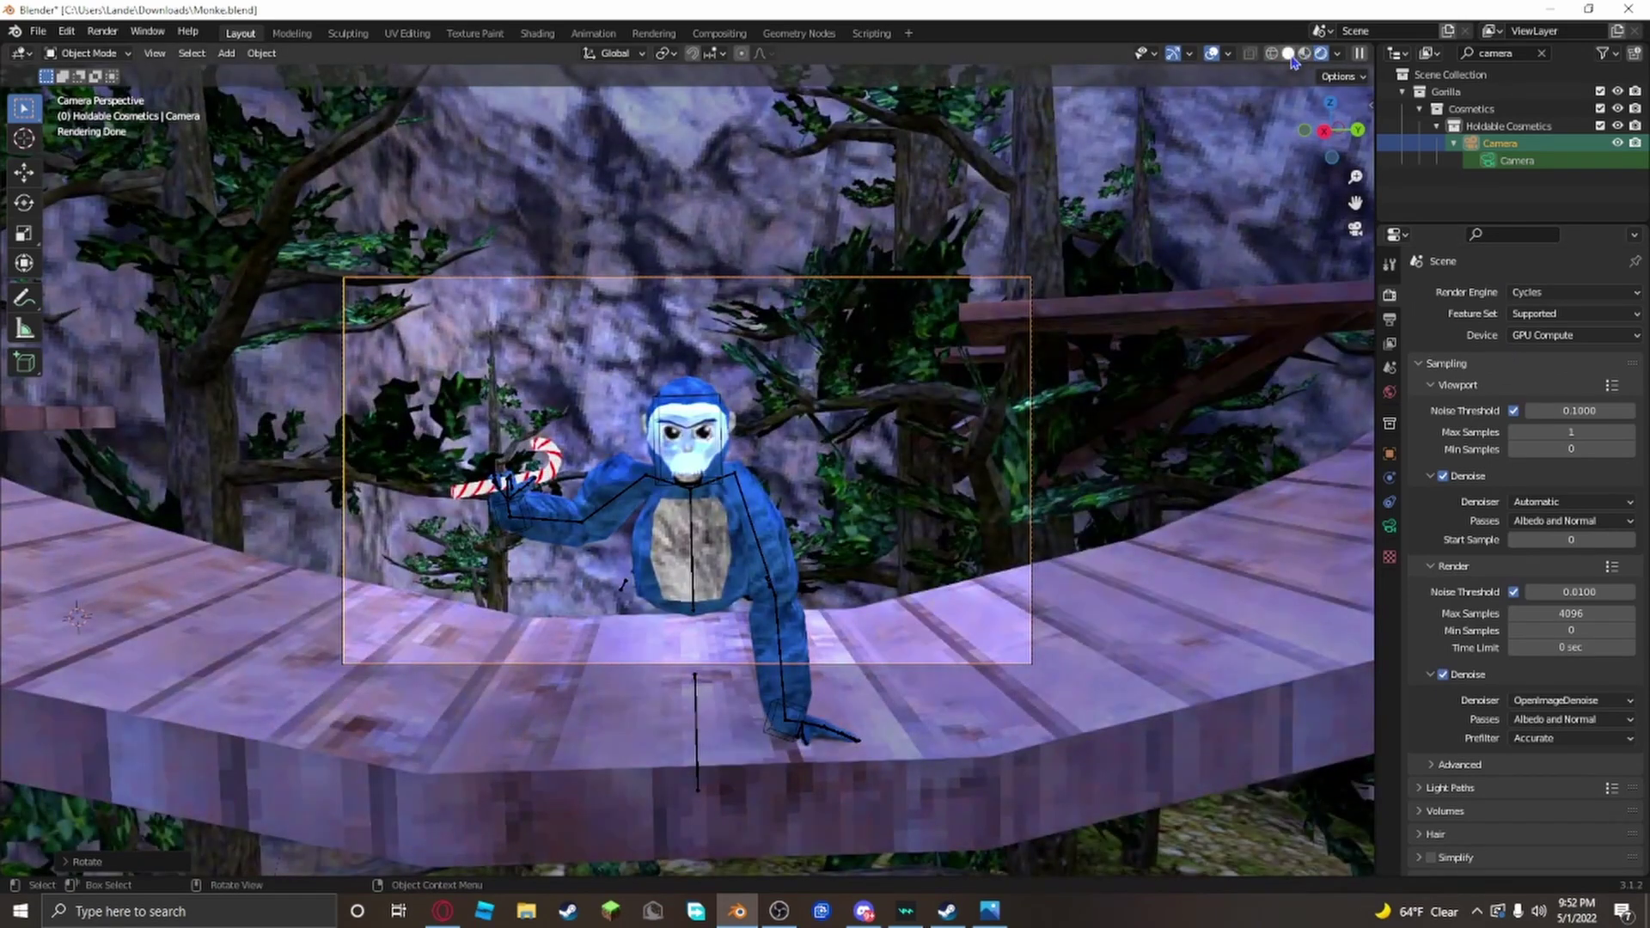
left_click(1304, 55)
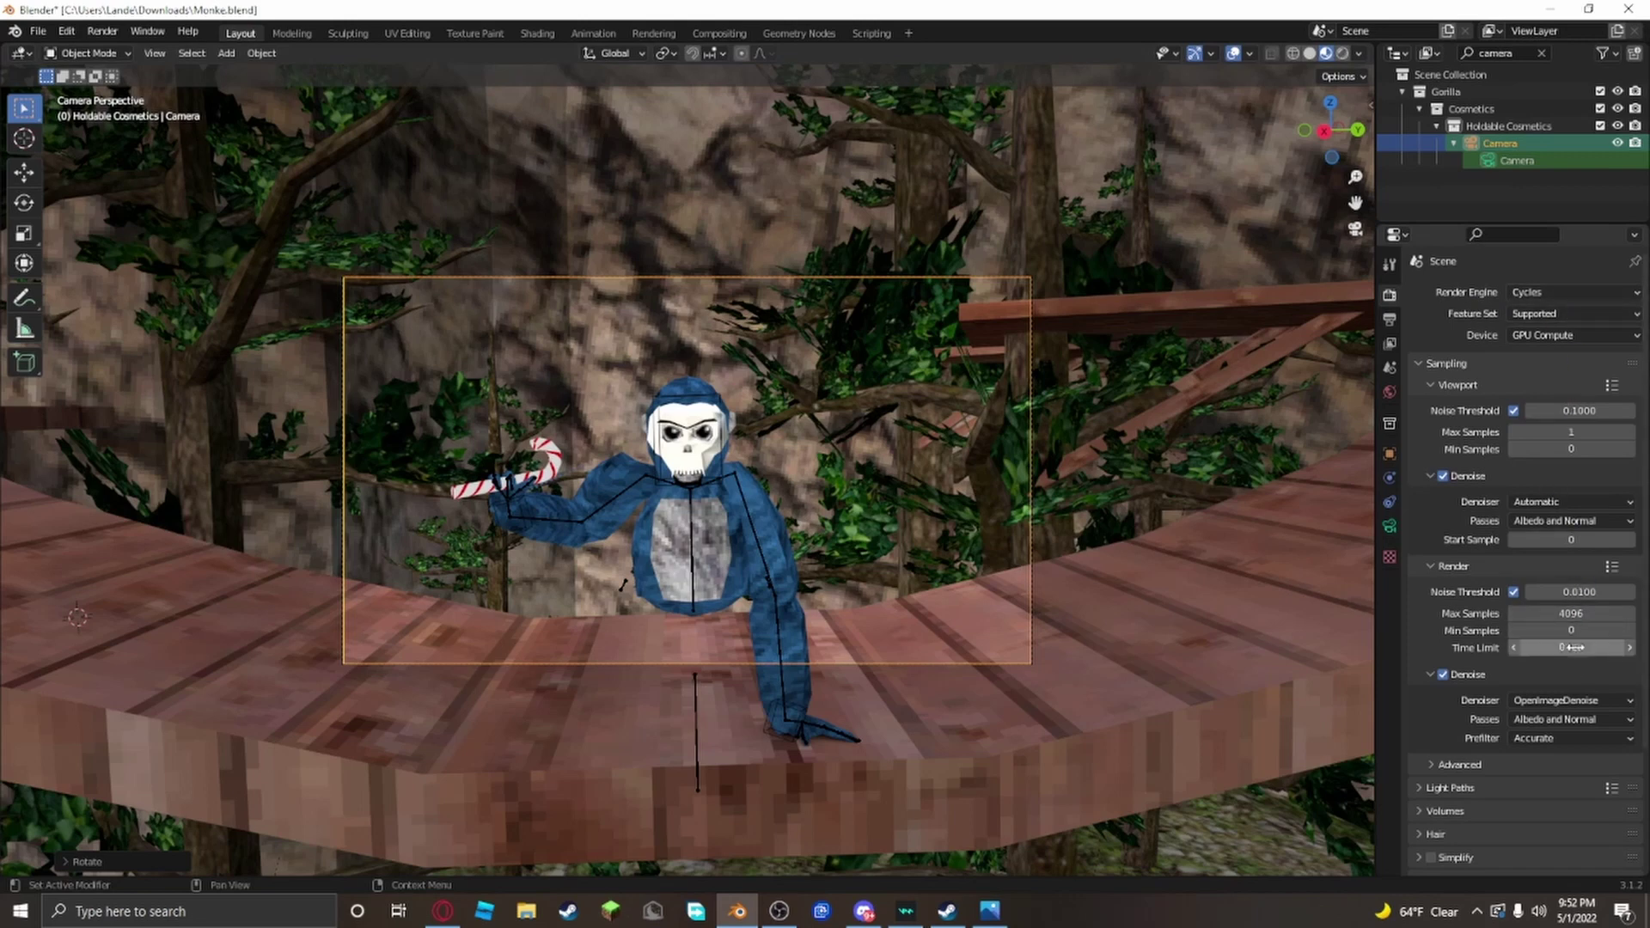
Step: Set the render Max Samples to 128
middle_click_drag(1584, 611, 1588, 538)
left_click(1588, 543)
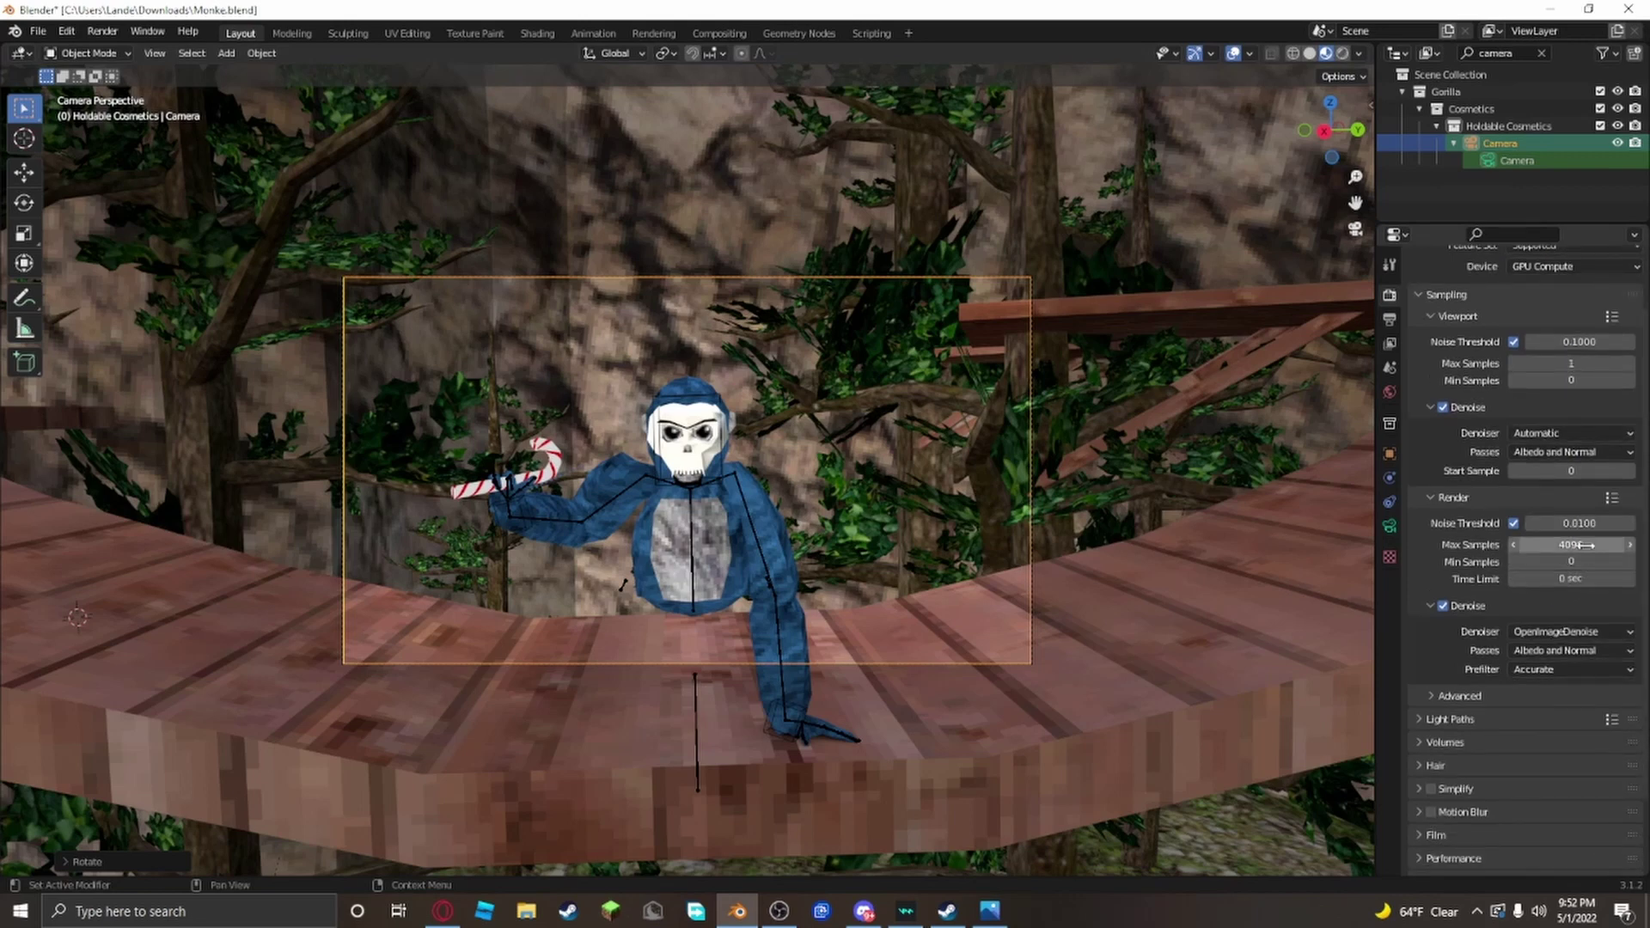
key("BackSpace")
key("Return")
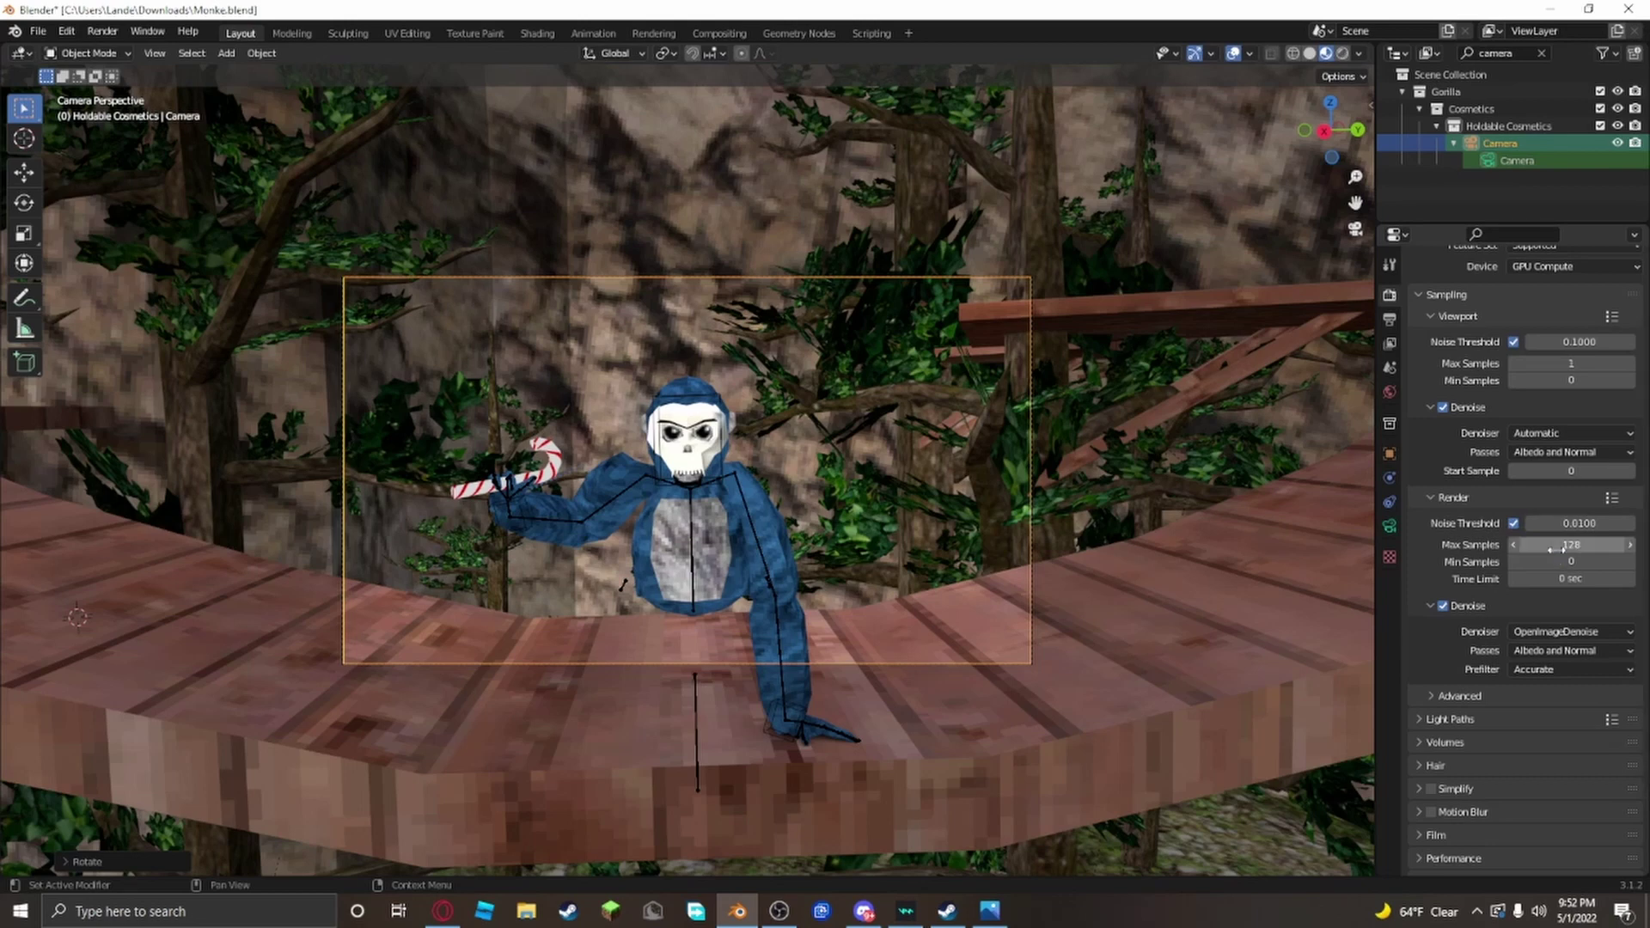
Step: Set the render Max Samples to 64 and start rendering the image from the camera
left_click(1552, 547)
type("64")
key("Return")
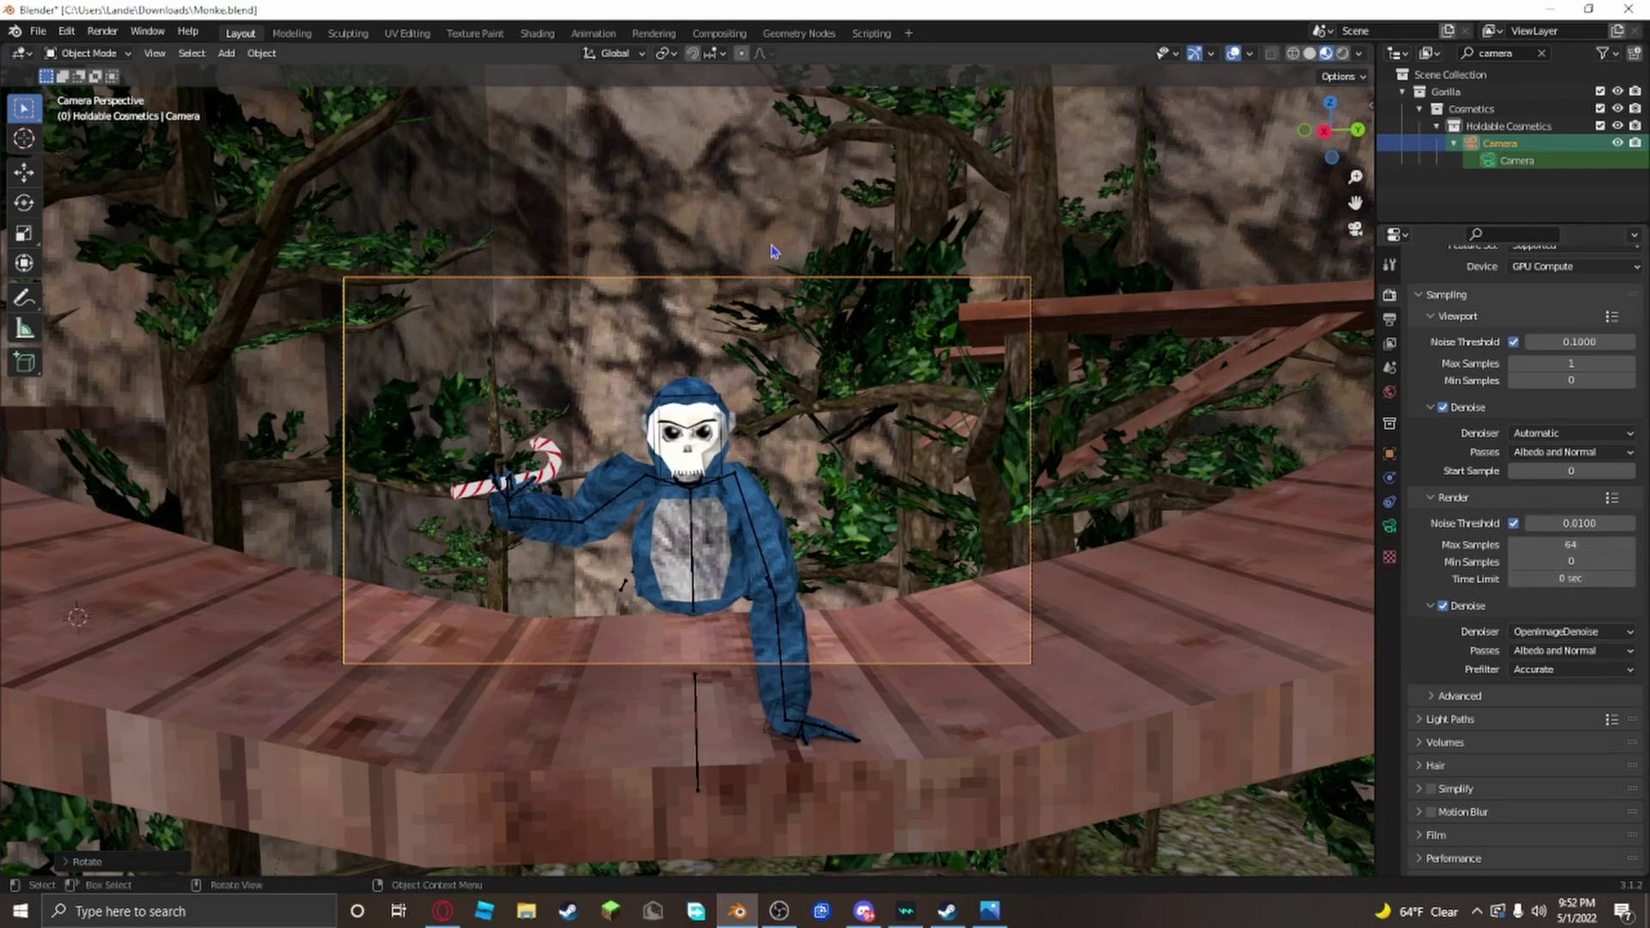
left_click(102, 32)
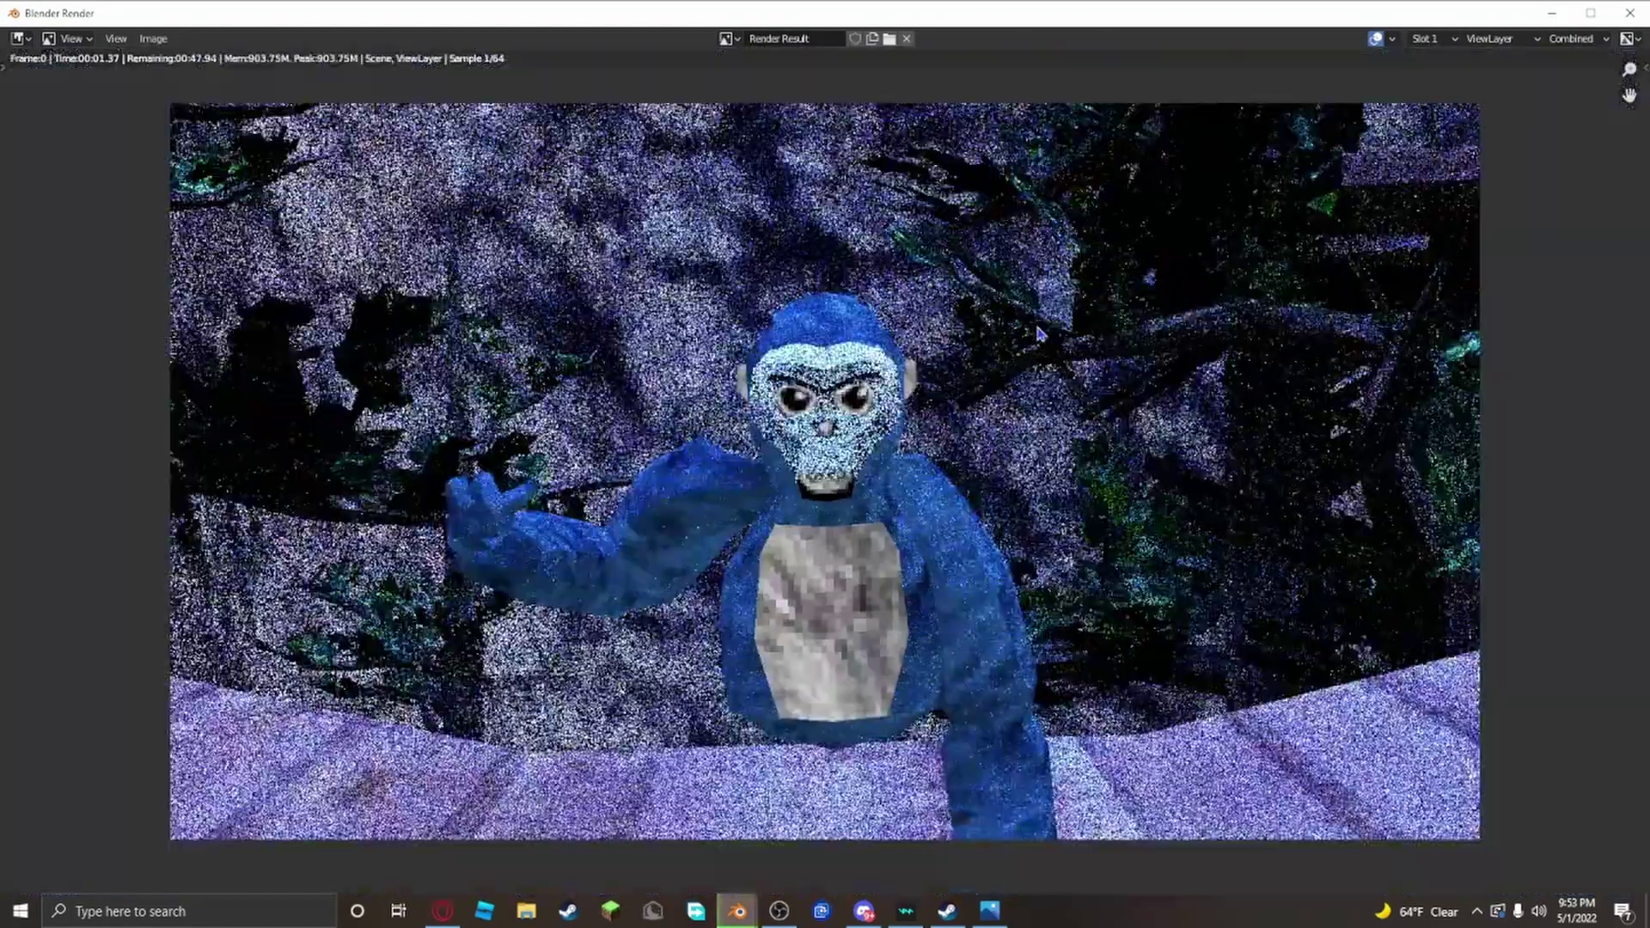
scroll(1047, 344, "down", 1)
scroll(515, 121, "up", 1)
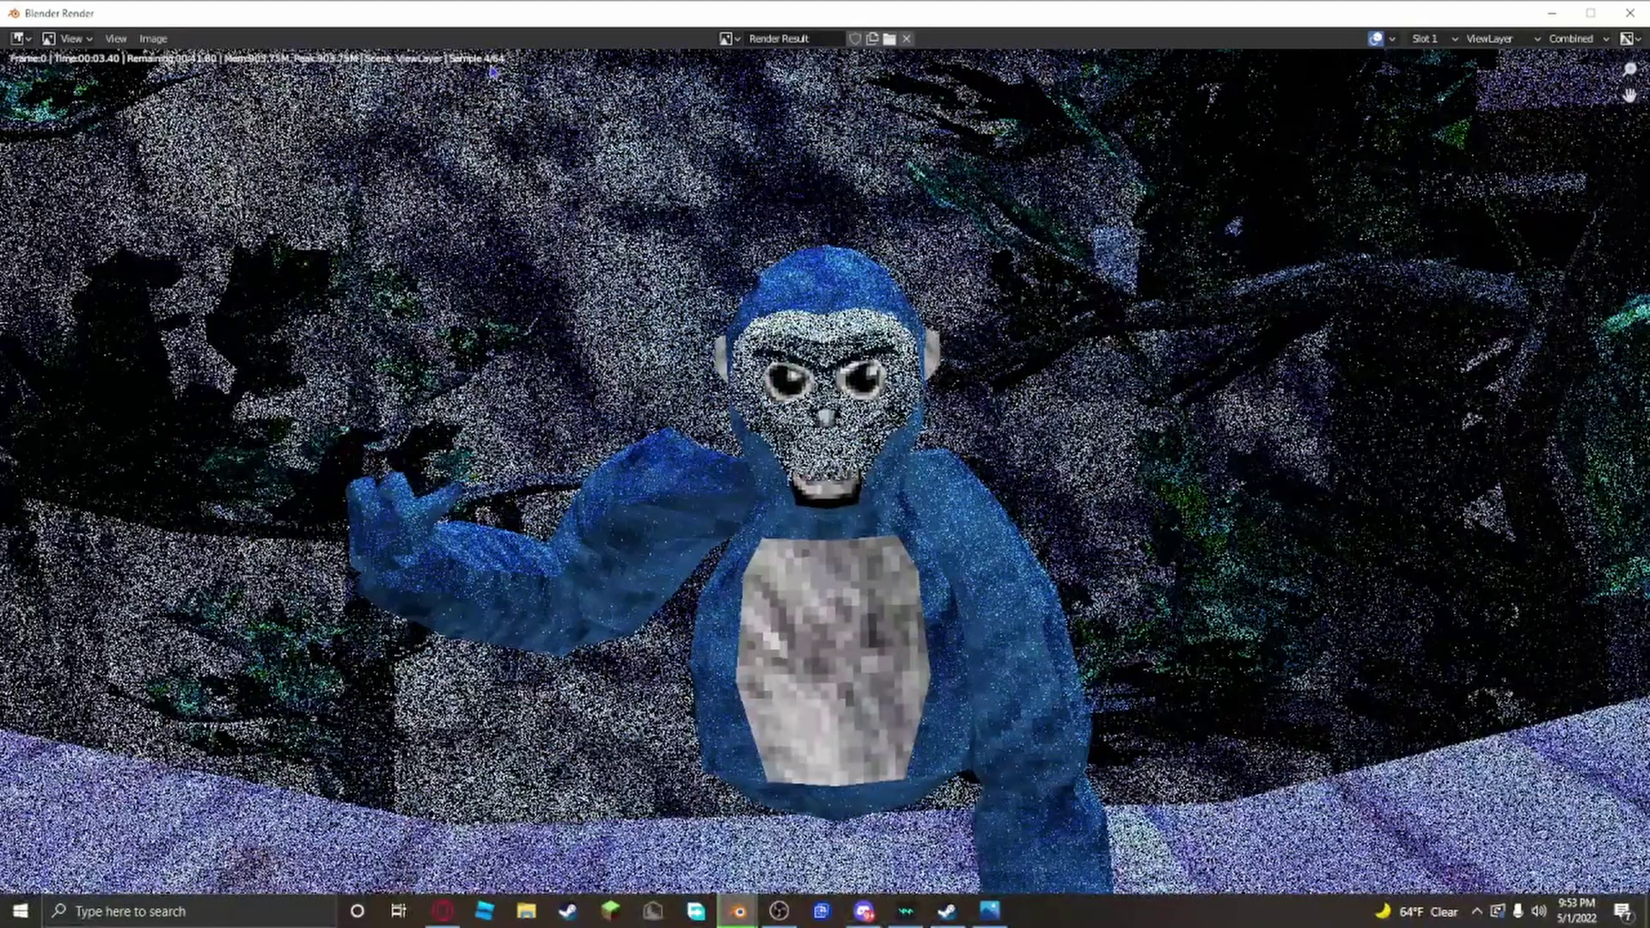
scroll(545, 175, "down", 1)
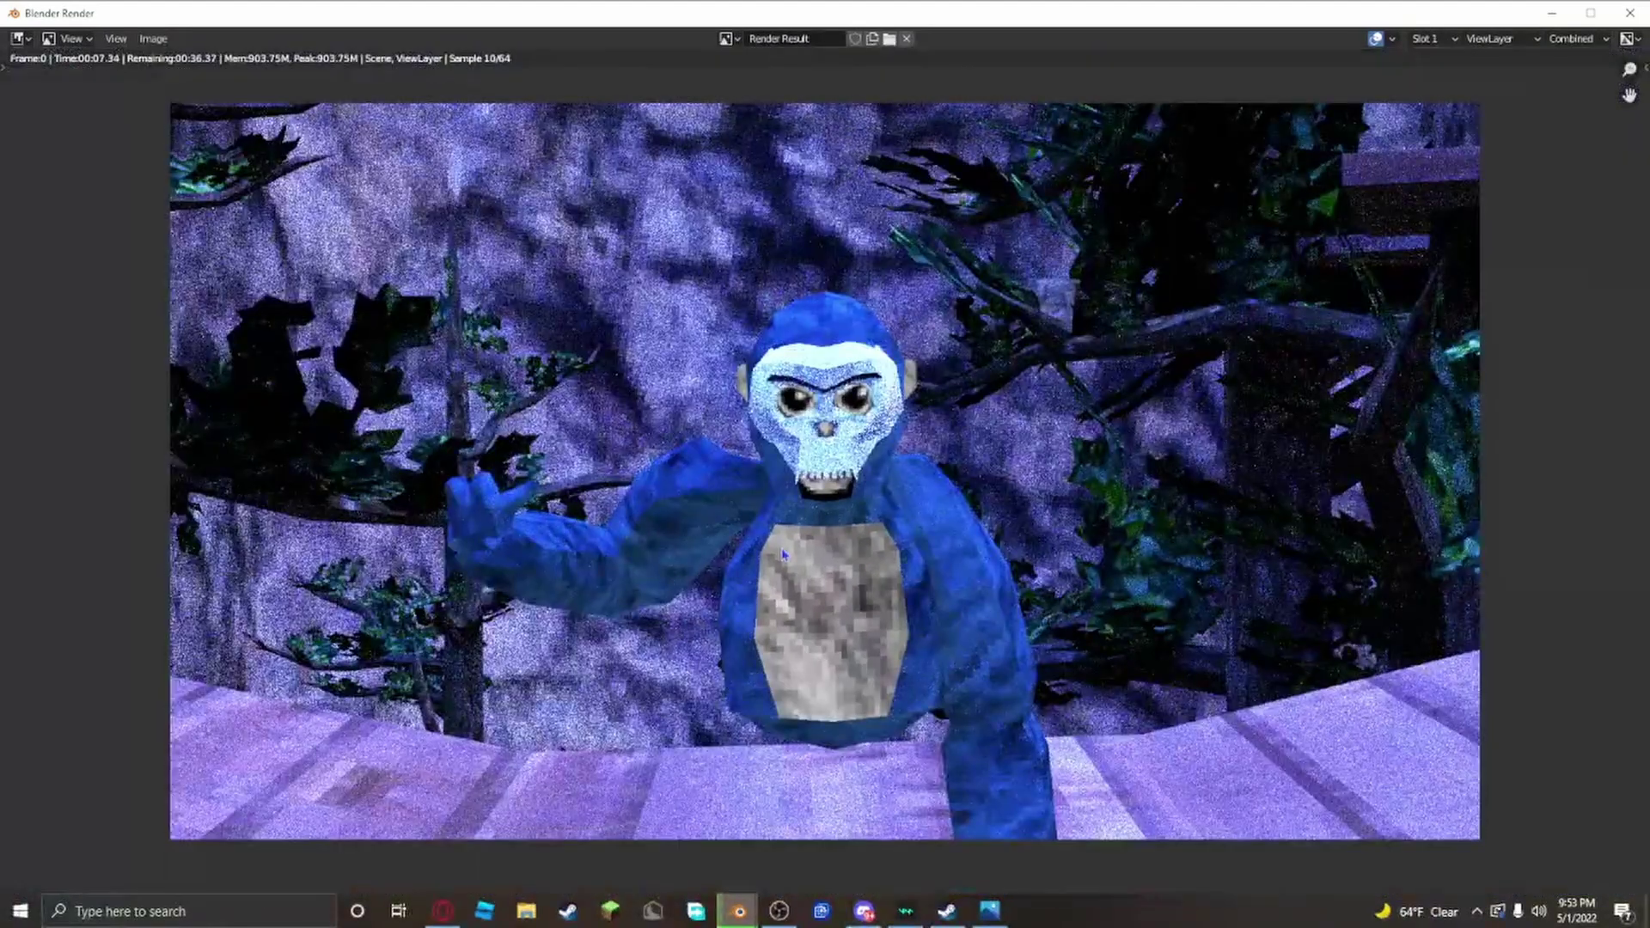
Step: Open the sercret stash folder in File Explorer and delete the New folder inside it
left_click(527, 910)
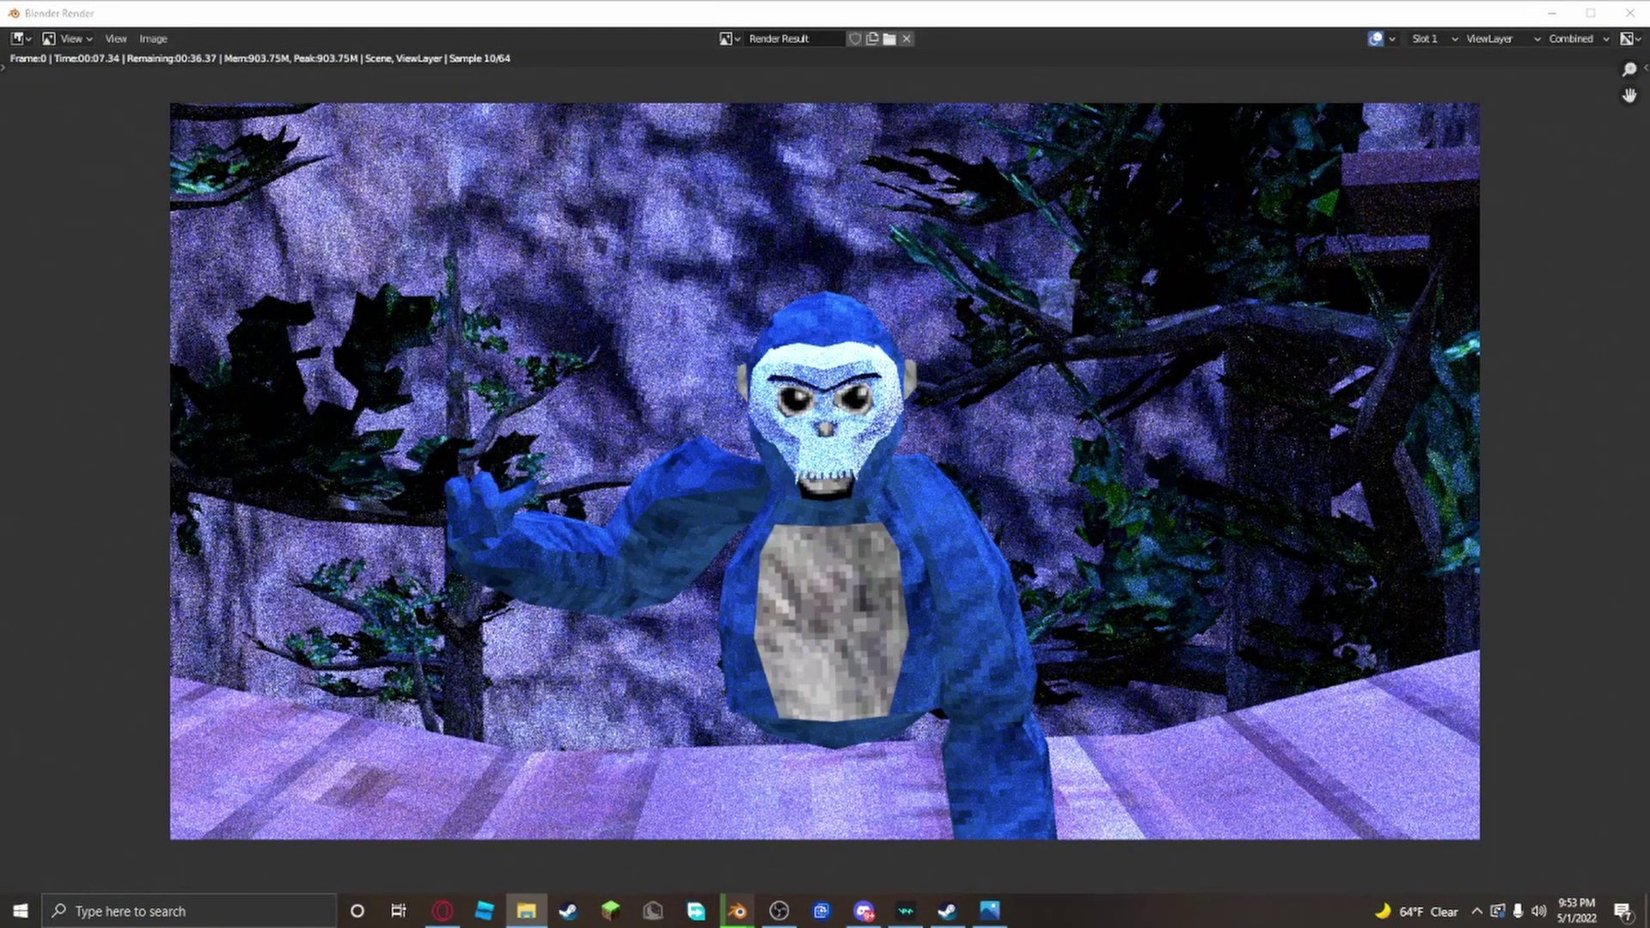
left_click_drag(1649, 116, 899, 122)
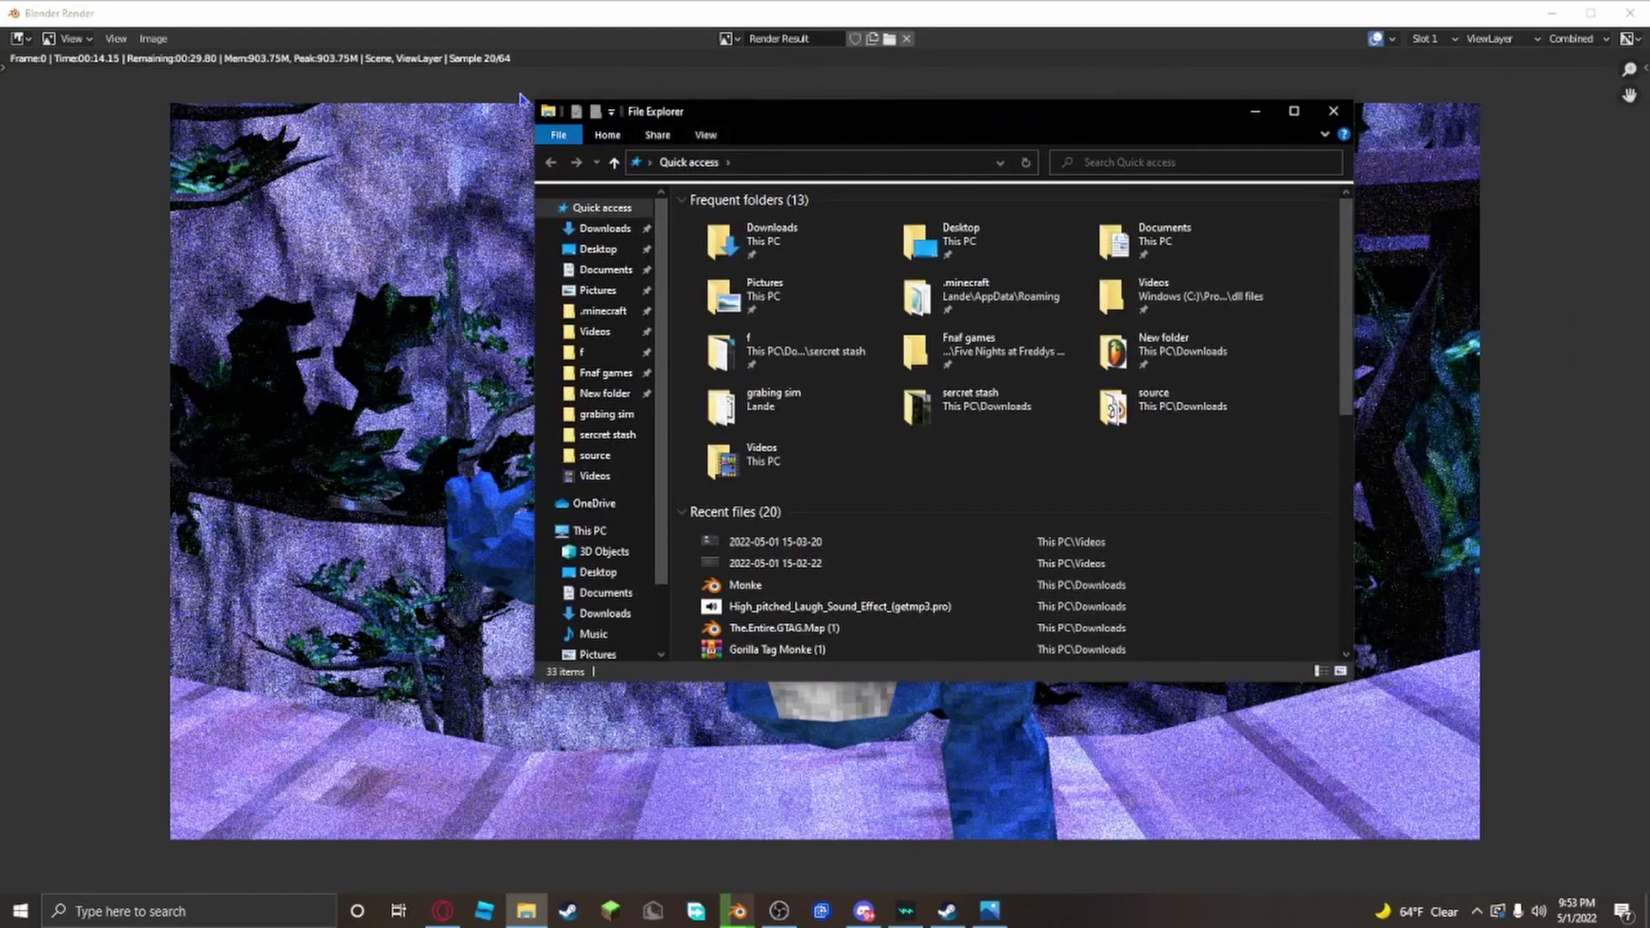
left_click(548, 113)
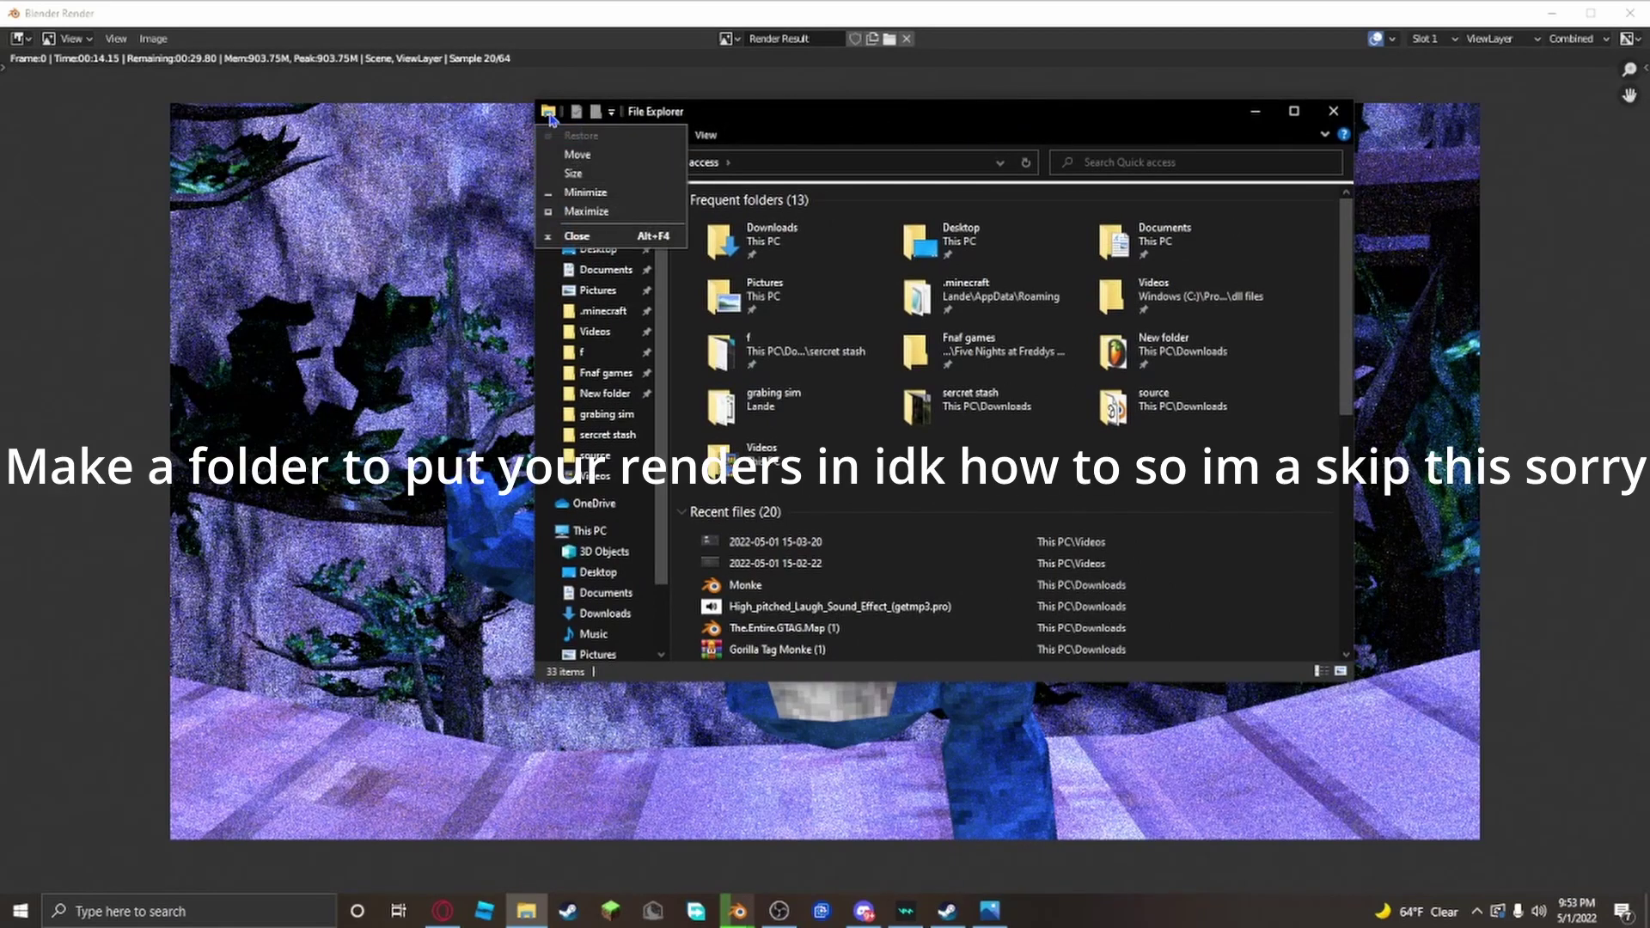
left_click(600, 110)
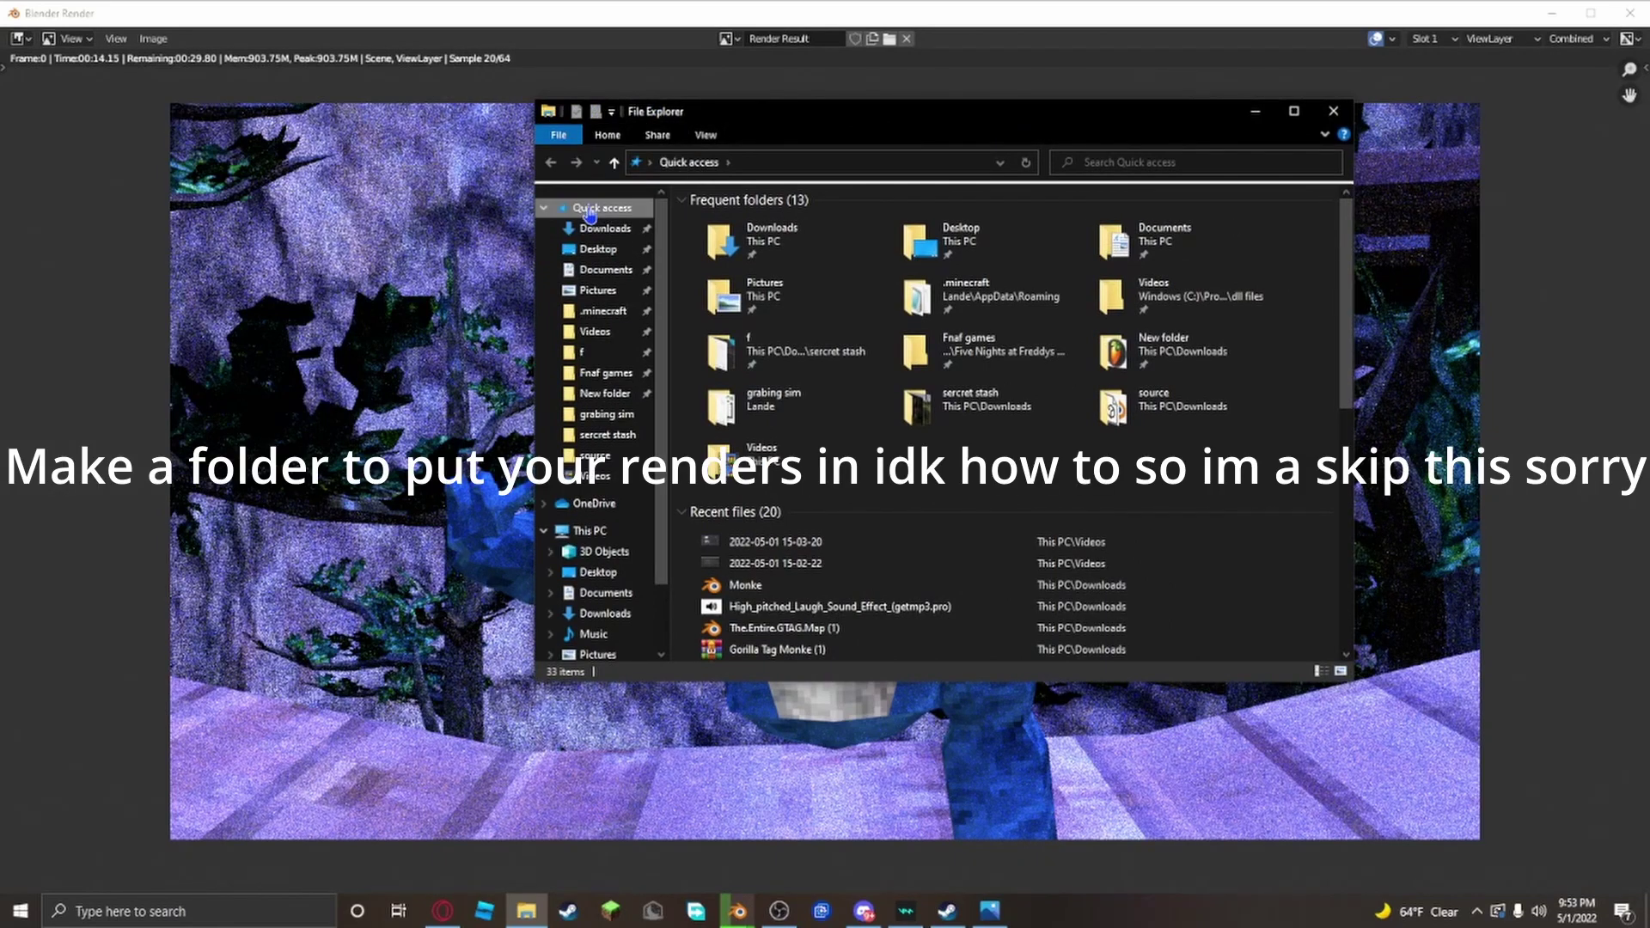
left_click(593, 416)
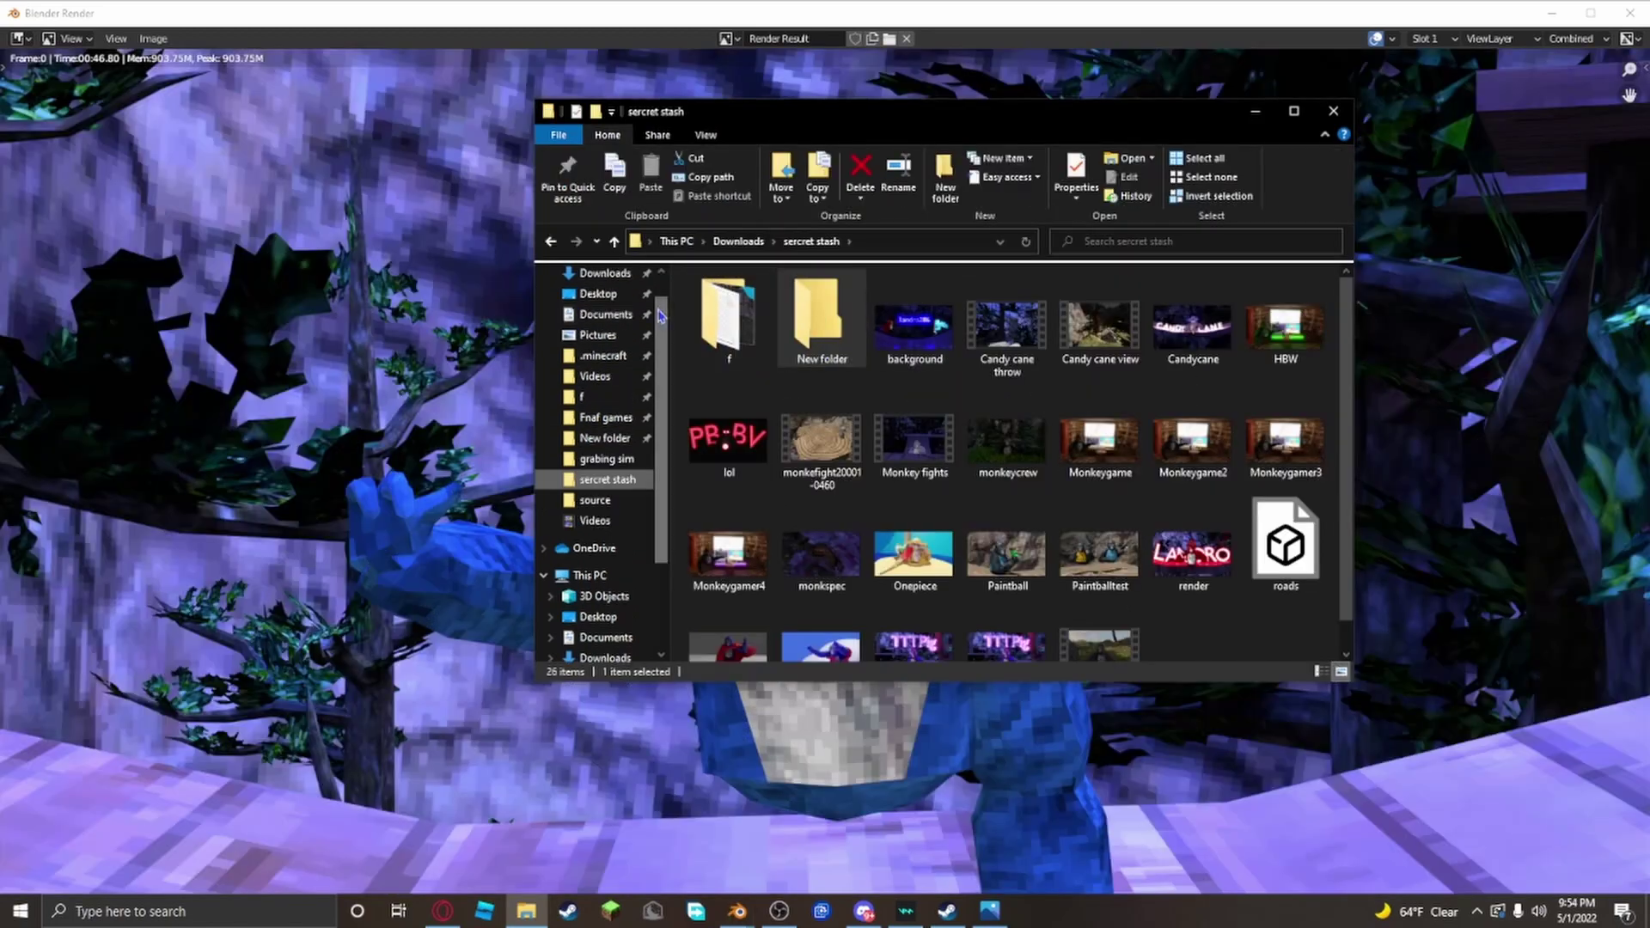
right_click(862, 317)
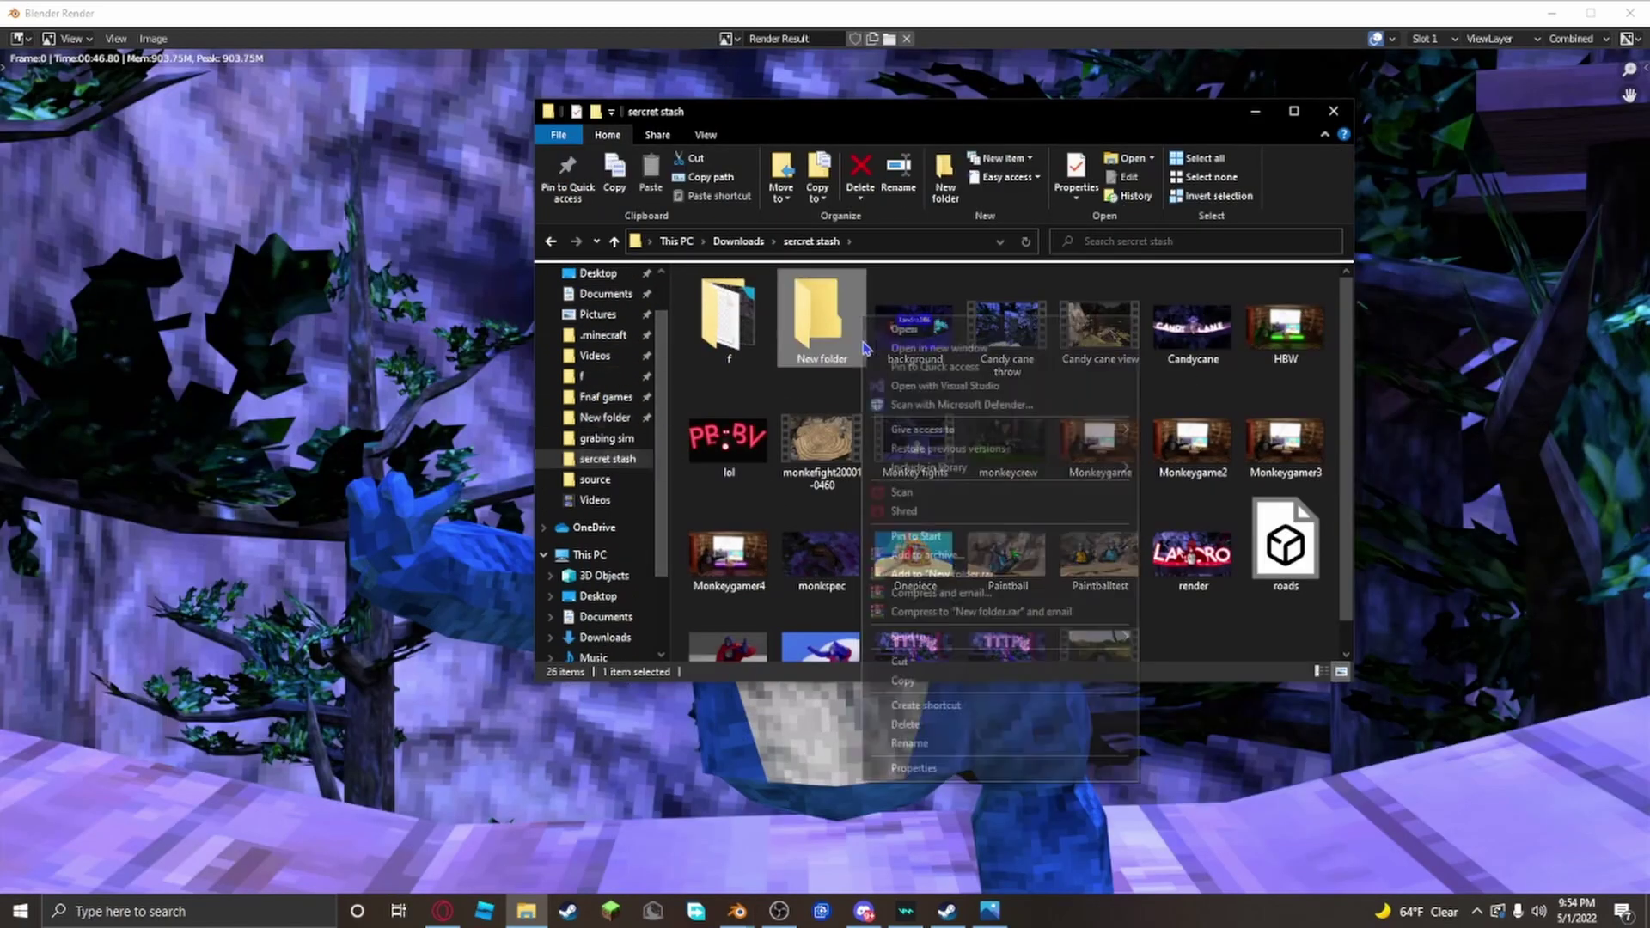
left_click(946, 726)
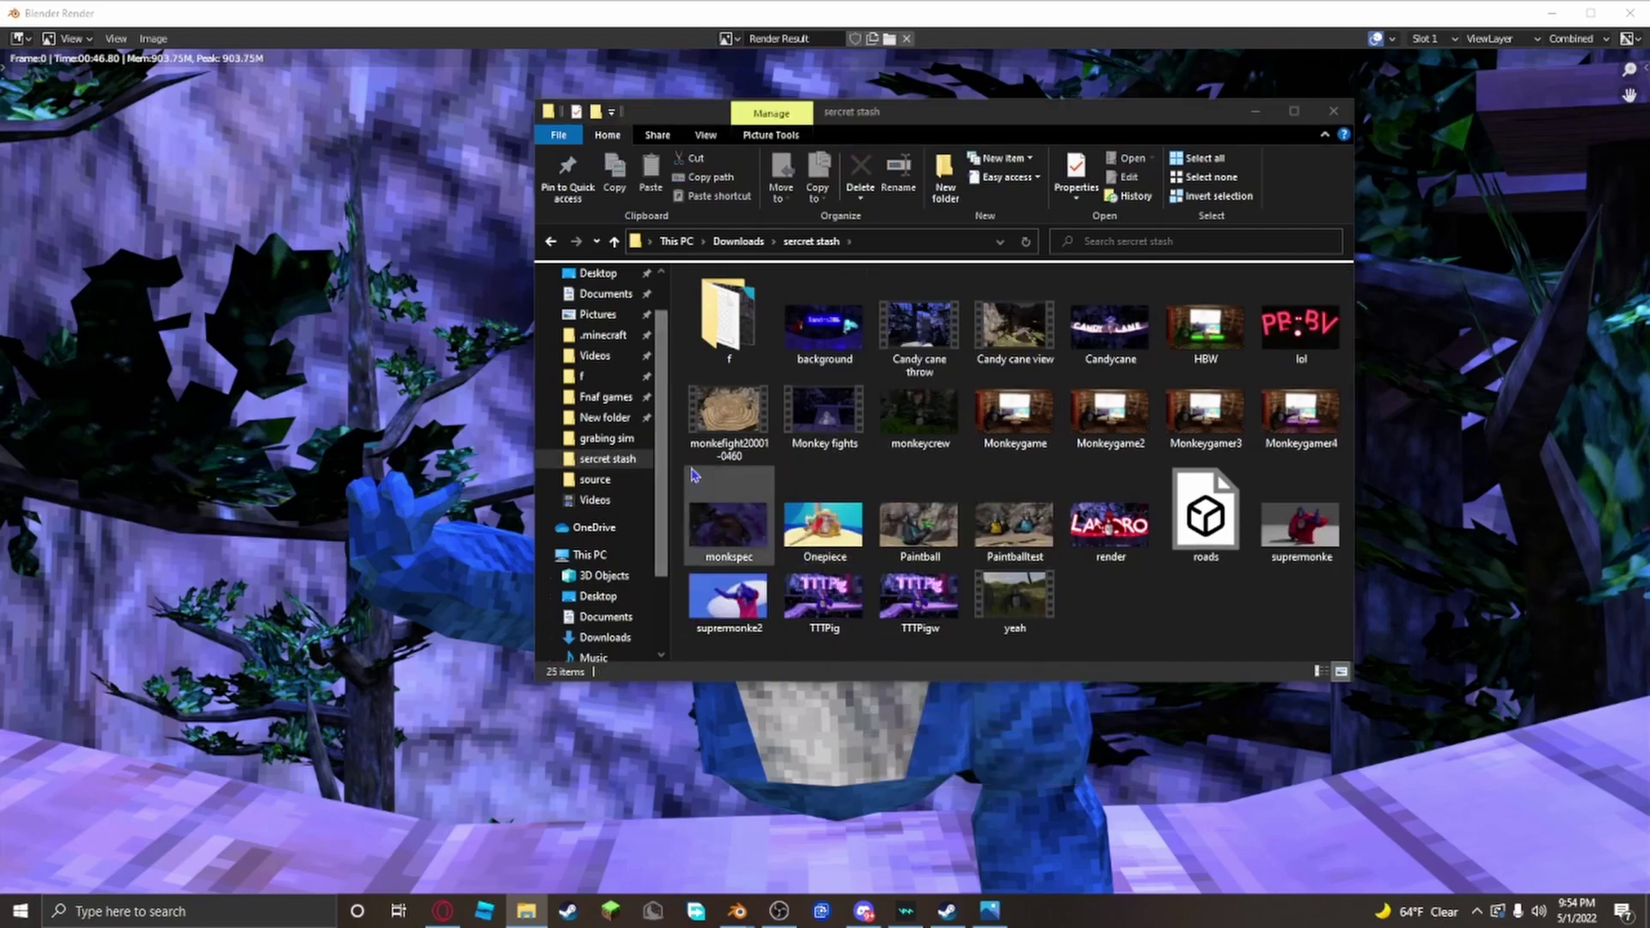
left_click_drag(1081, 563, 836, 324)
left_click_drag(1058, 120, 1282, 68)
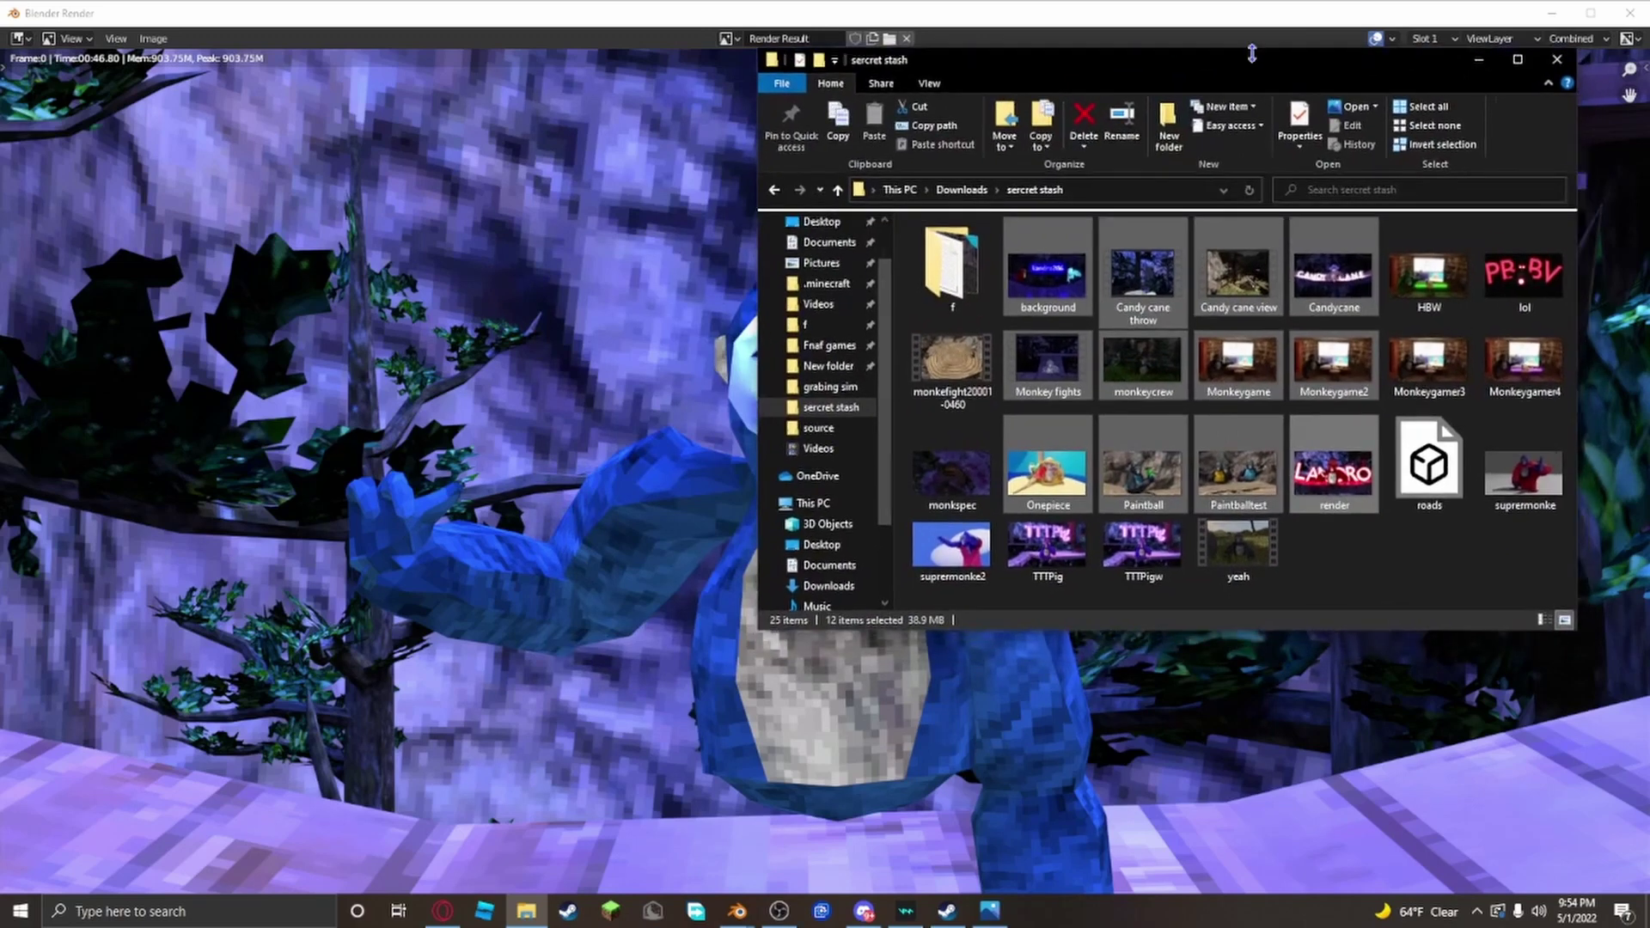
left_click(829, 409)
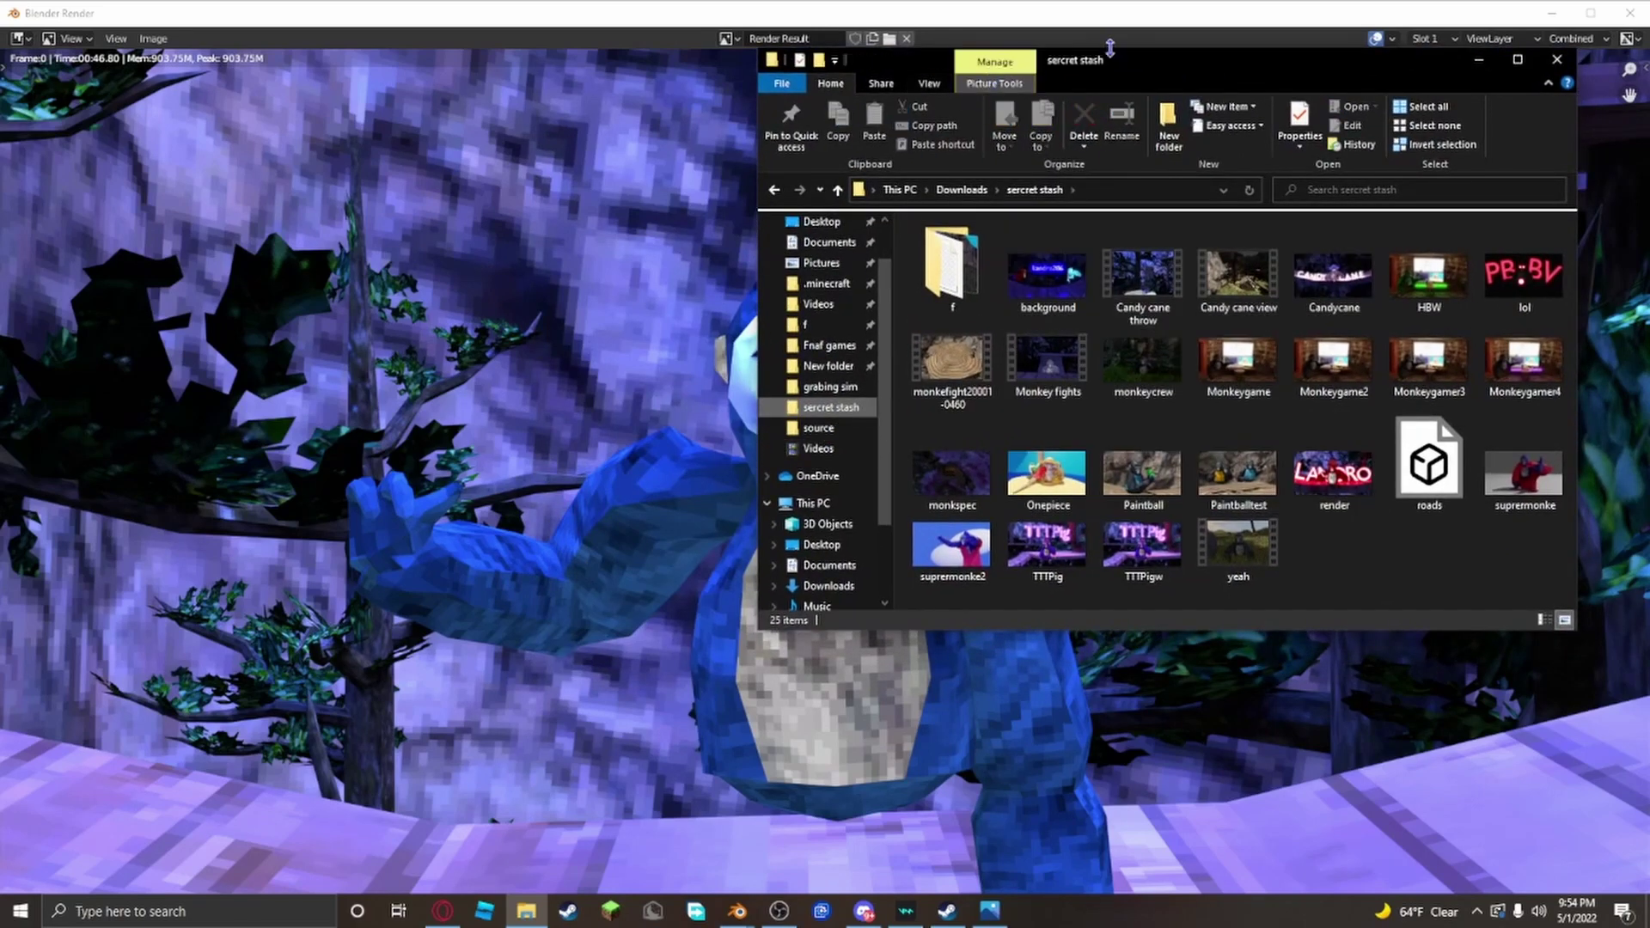
left_click_drag(1134, 74, 1214, 39)
left_click(444, 314)
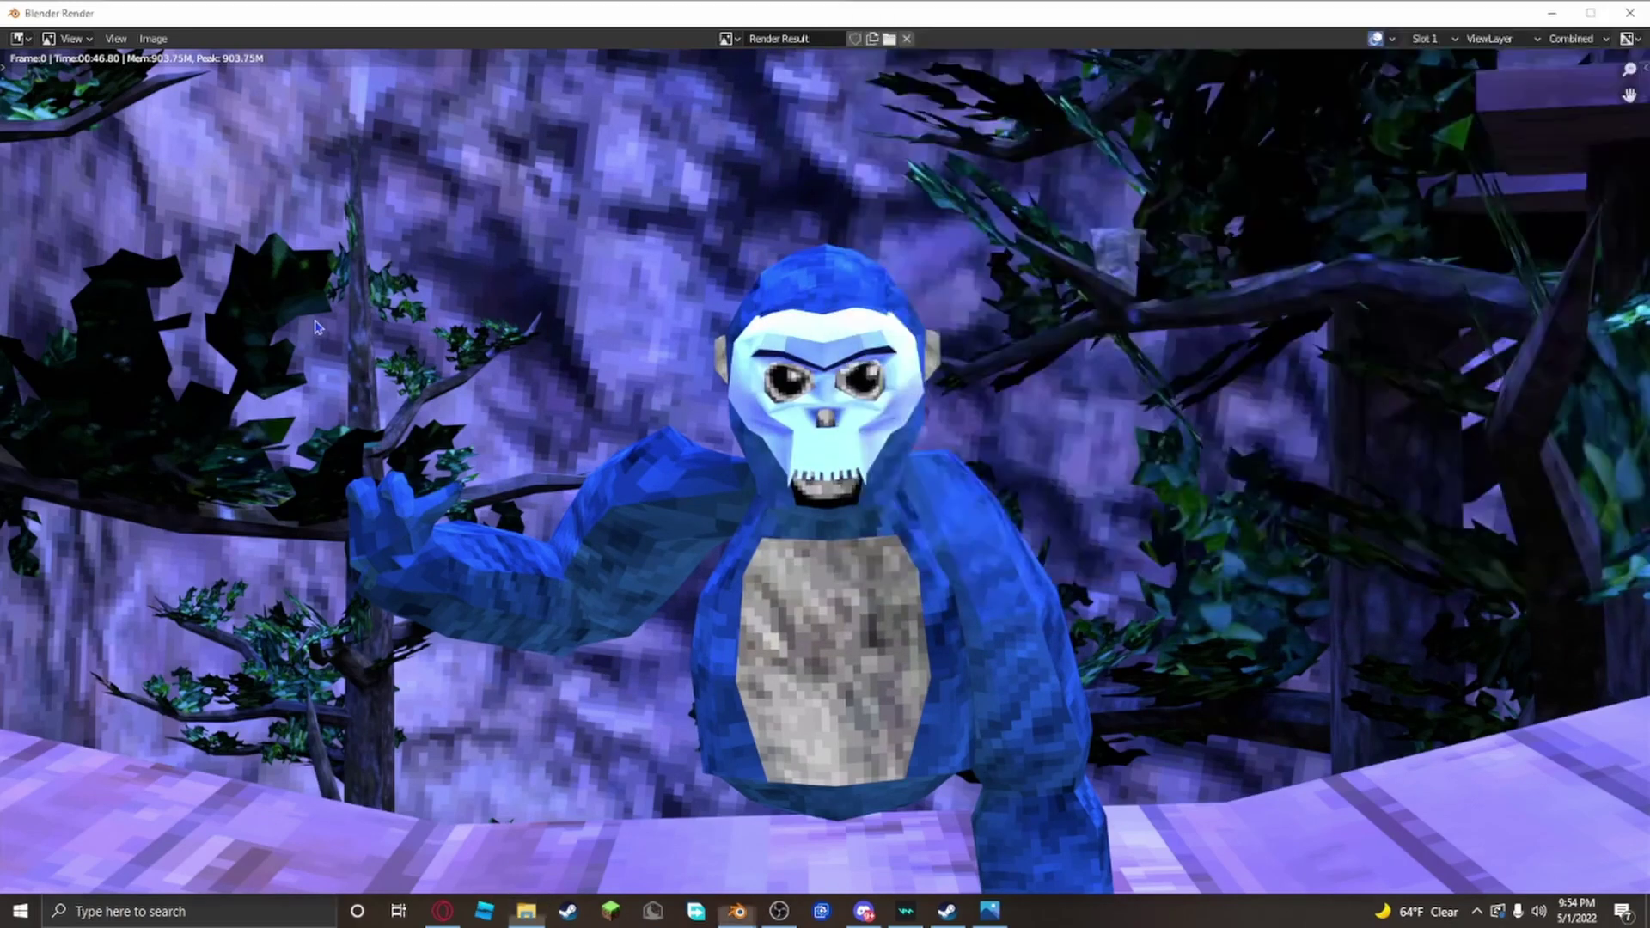
Step: Uncover the main Blender window, filter the outliner for "candy" and enable the Candy Cane in renders
left_click(155, 39)
left_click_drag(1007, 30, 1011, 896)
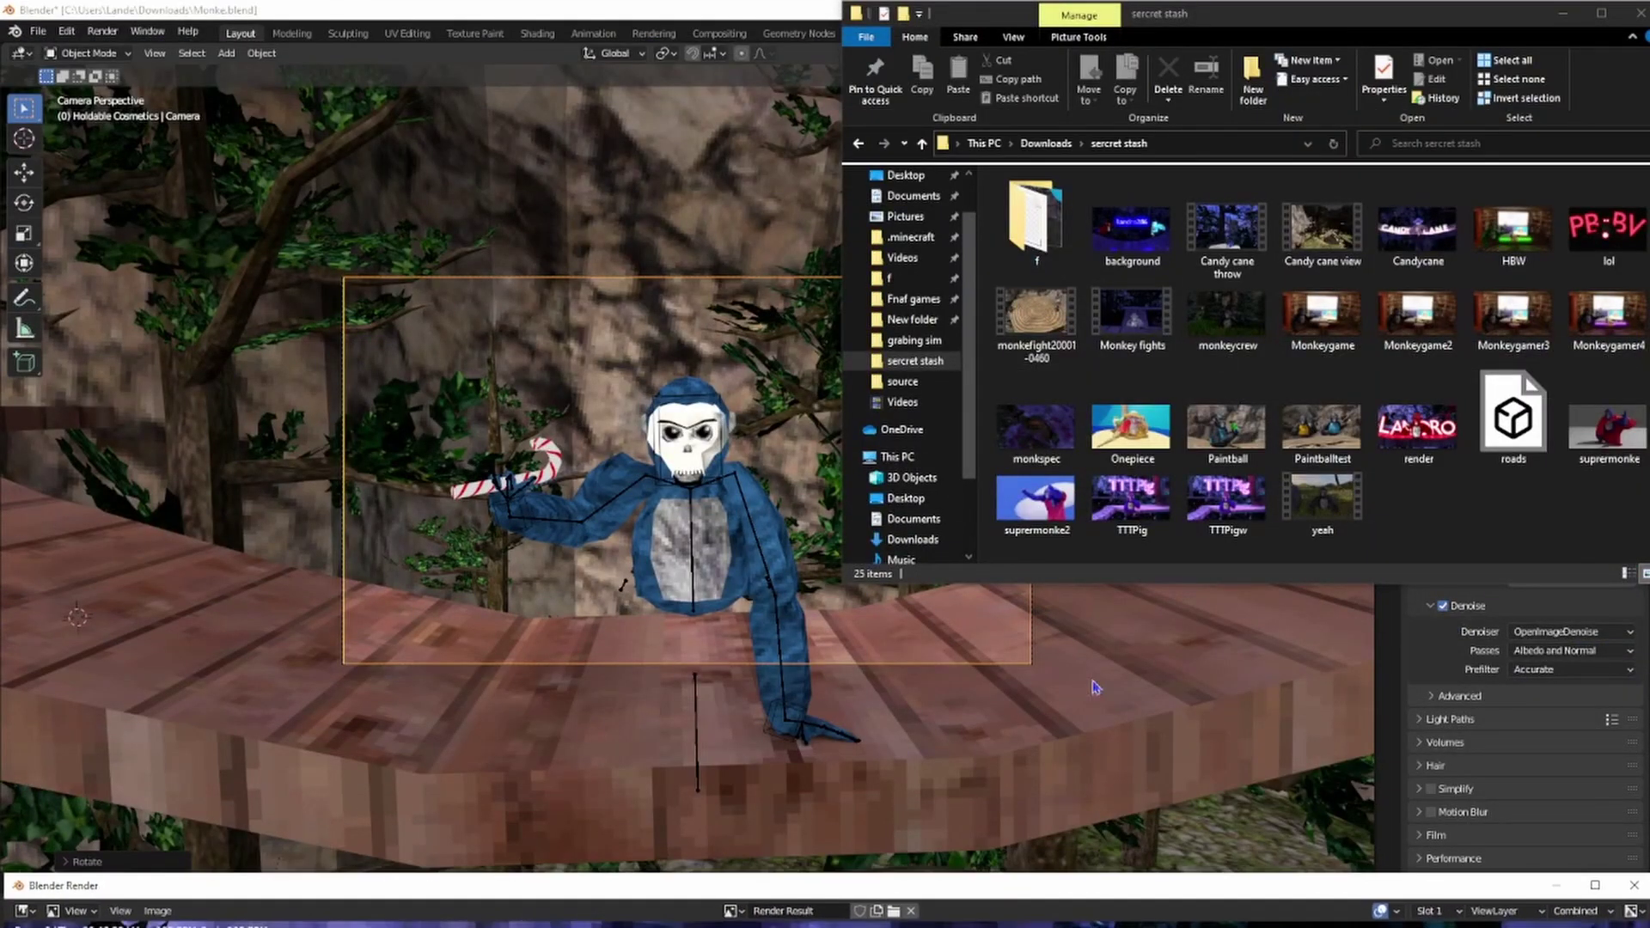
left_click(1638, 13)
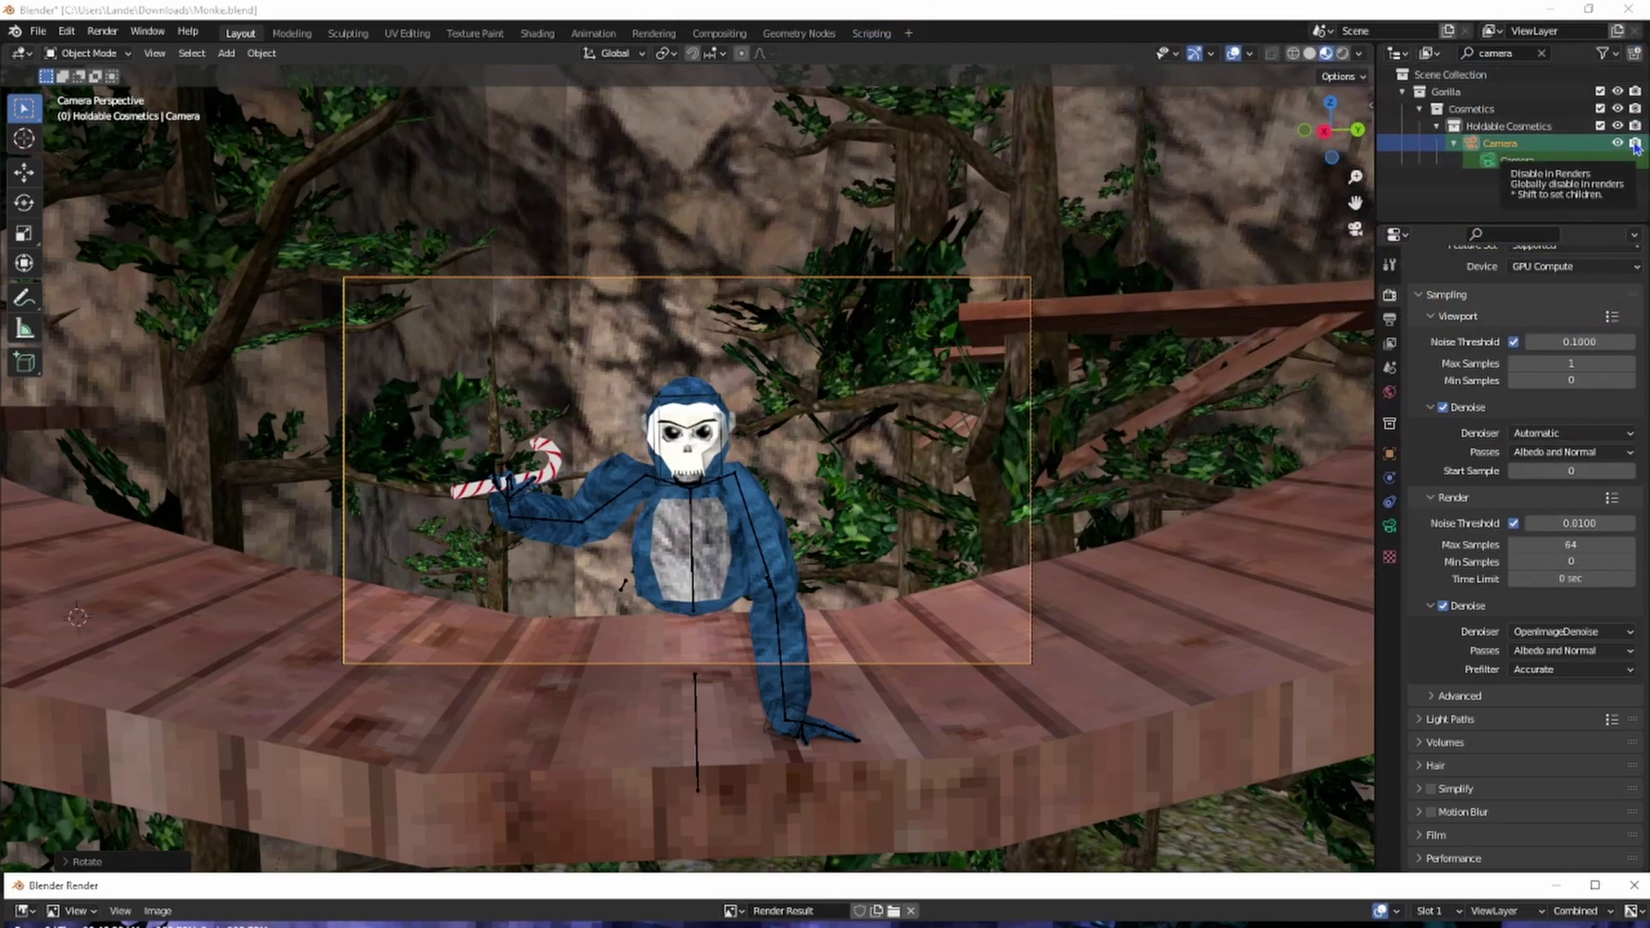
left_click(1542, 53)
left_click(1529, 53)
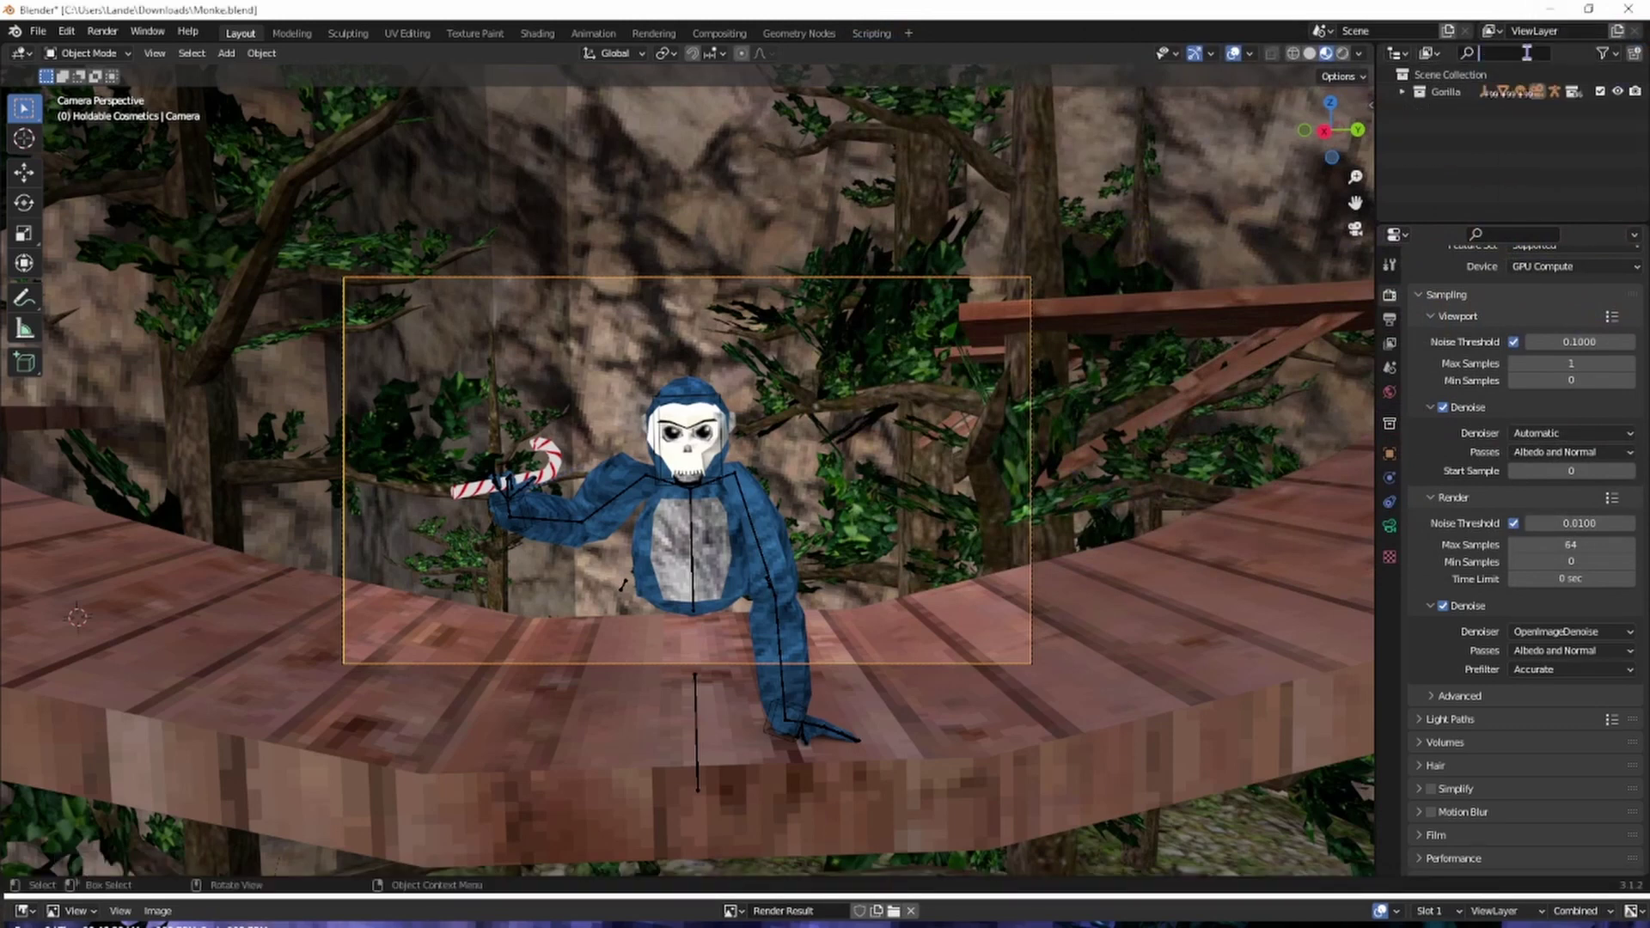
type("candy")
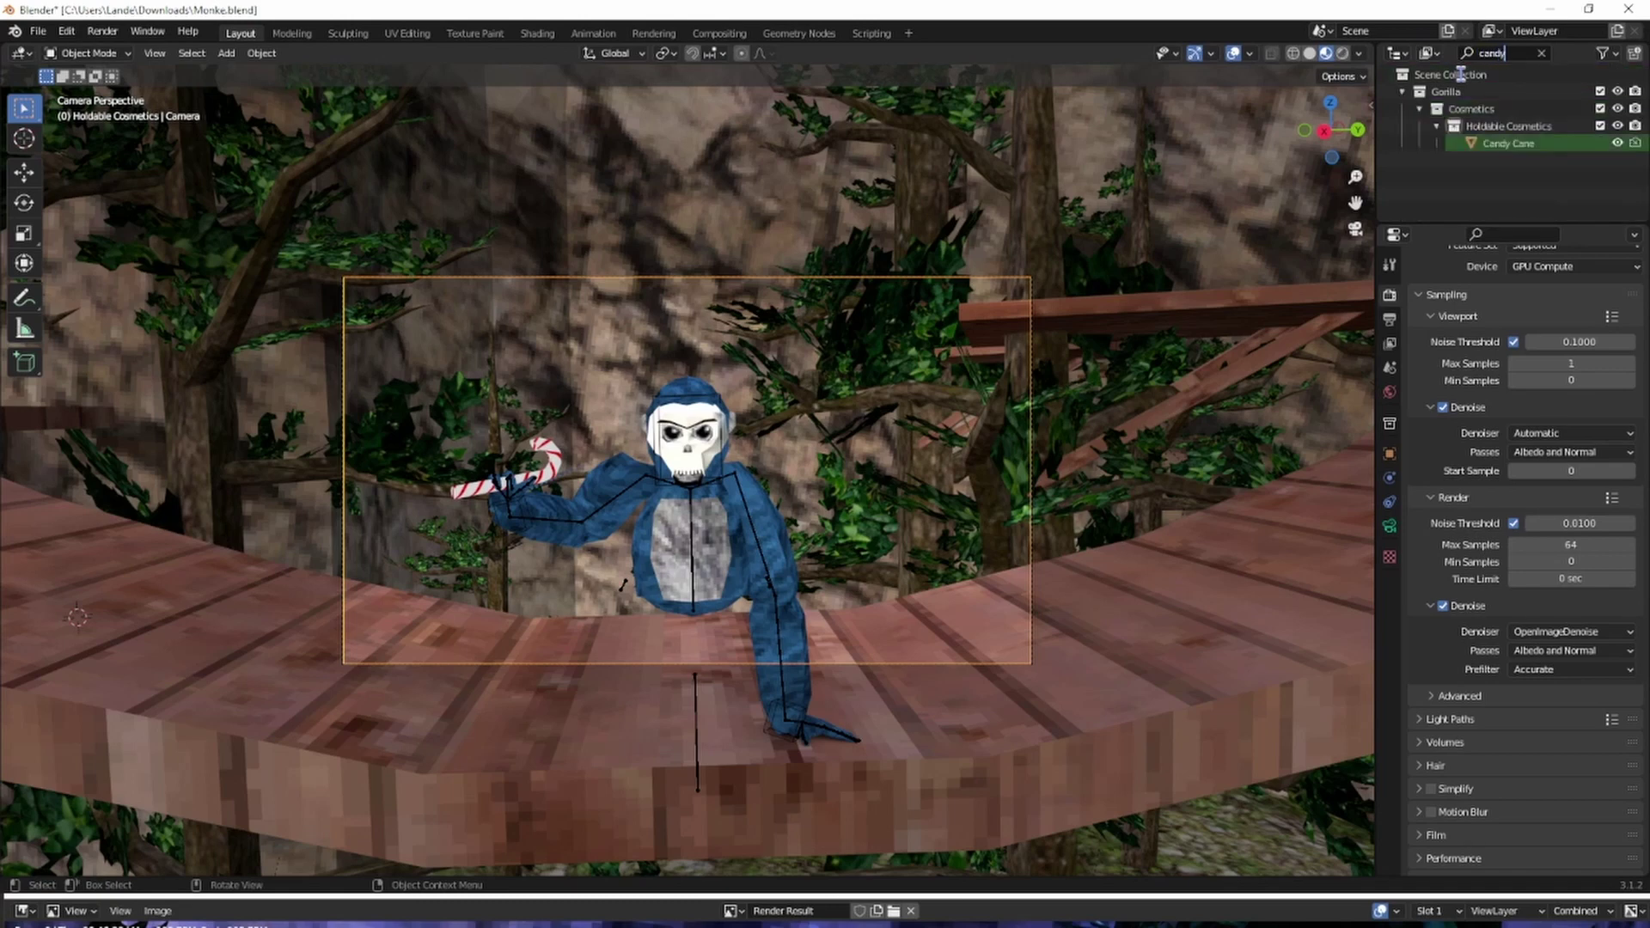
left_click(1644, 179)
Step: Close the old render window and render the image again from the camera with the candy cane included
left_click(1292, 901)
left_click_drag(1263, 889, 1461, 2)
left_click(1628, 9)
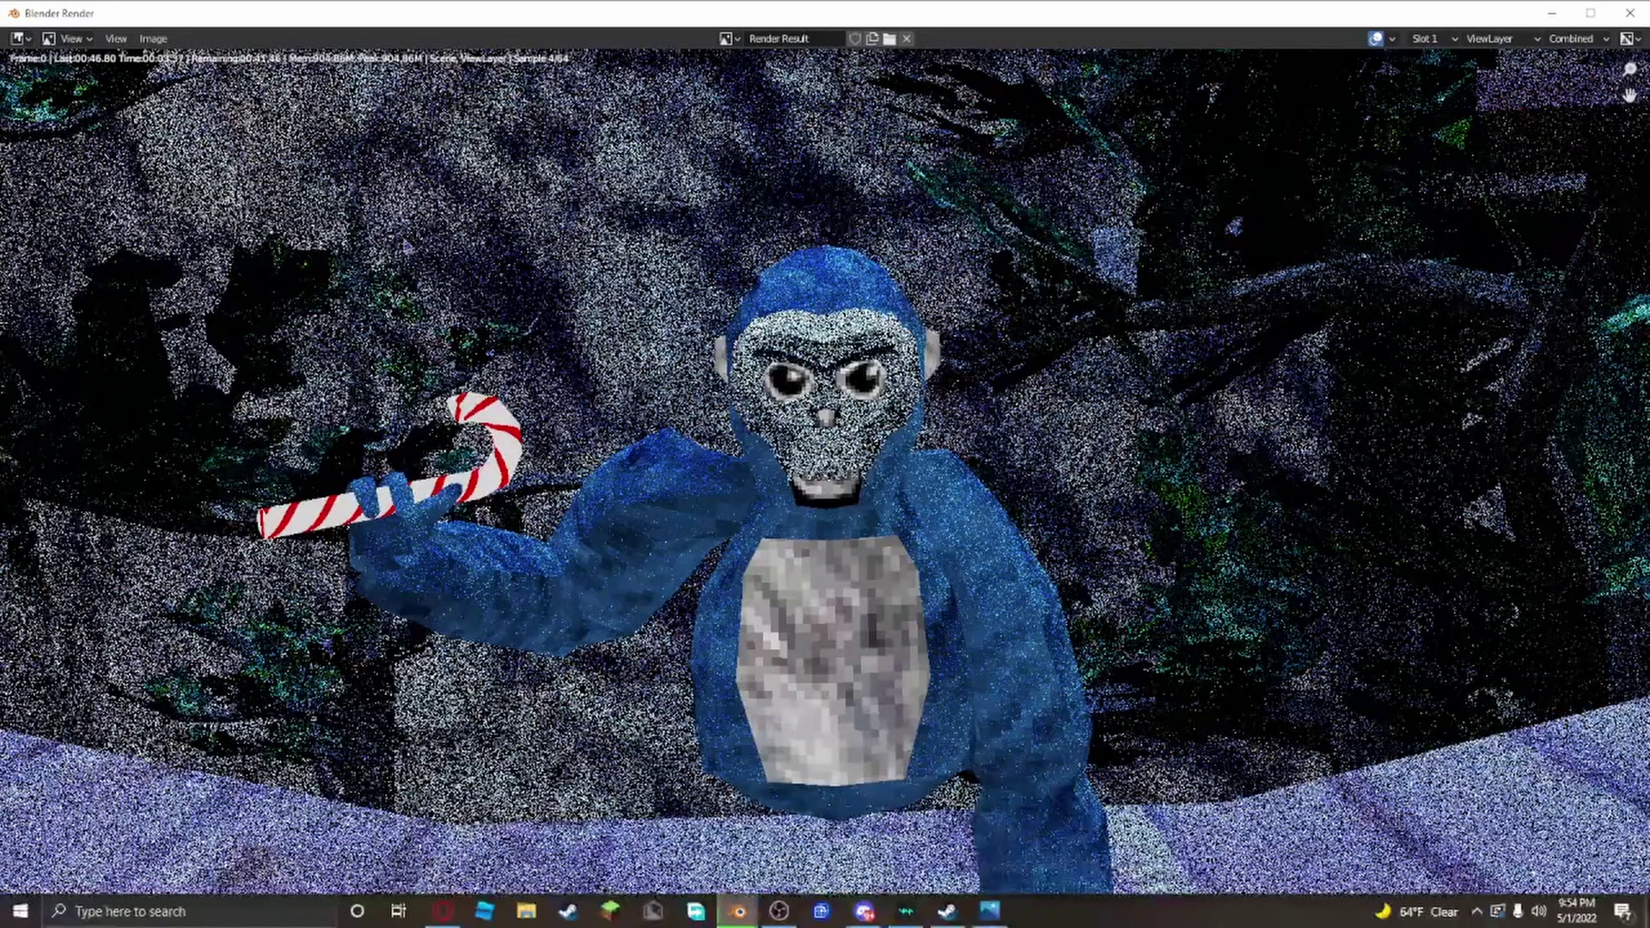
Step: Save the finished render as a PNG image in the sercret stash folder under a new file name
left_click(153, 39)
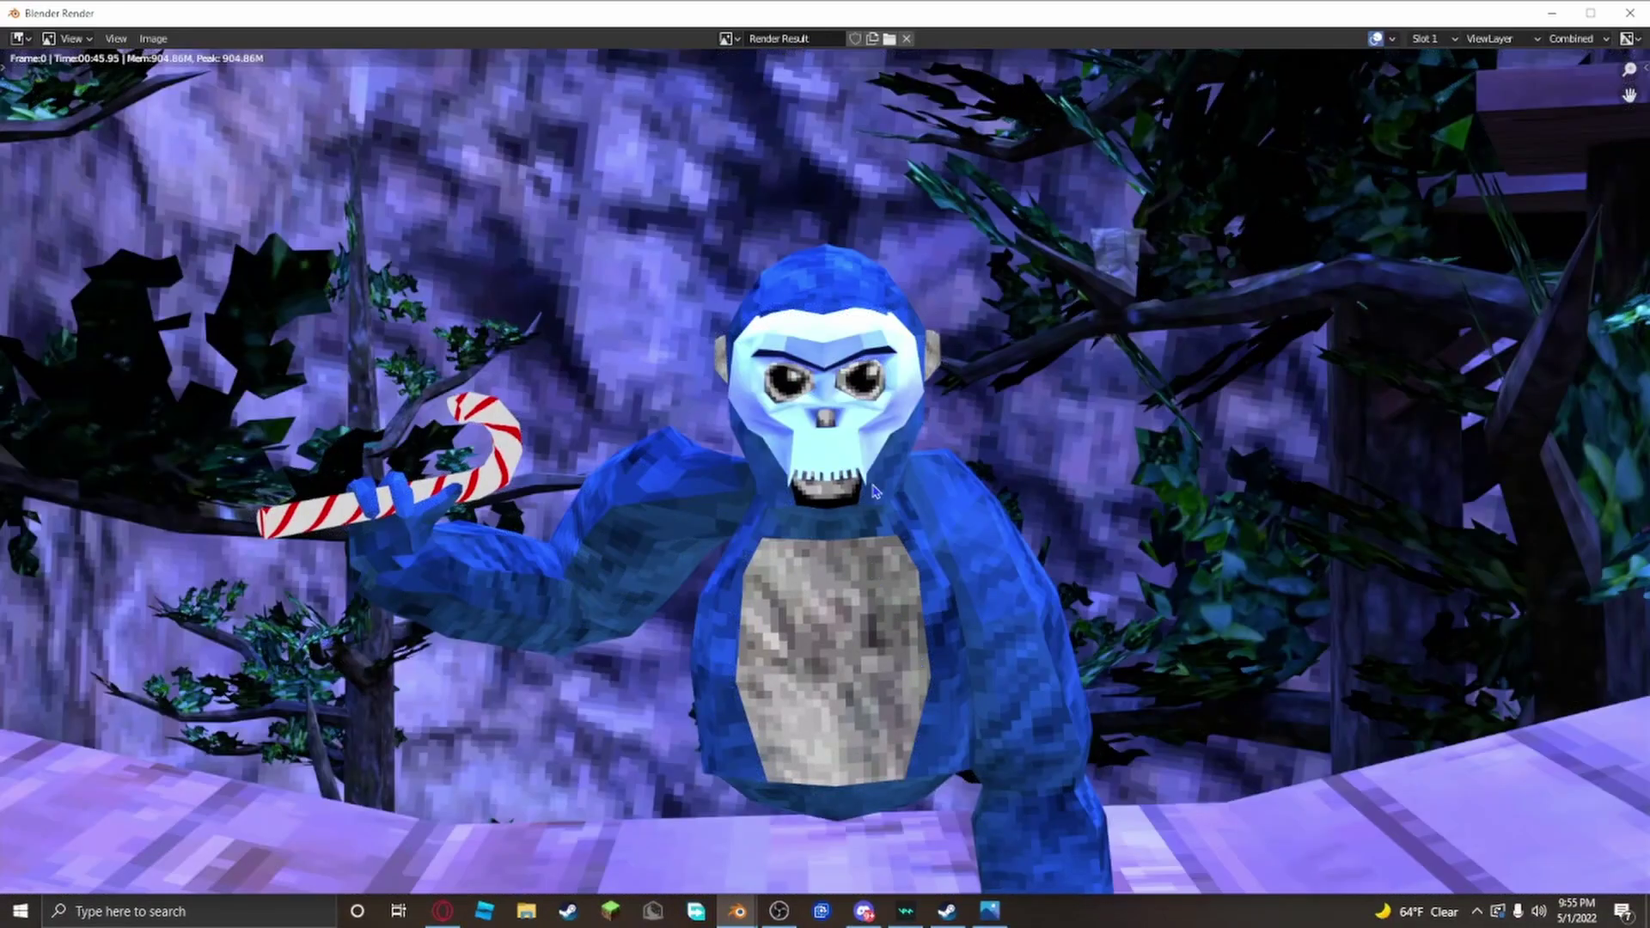
left_click(153, 39)
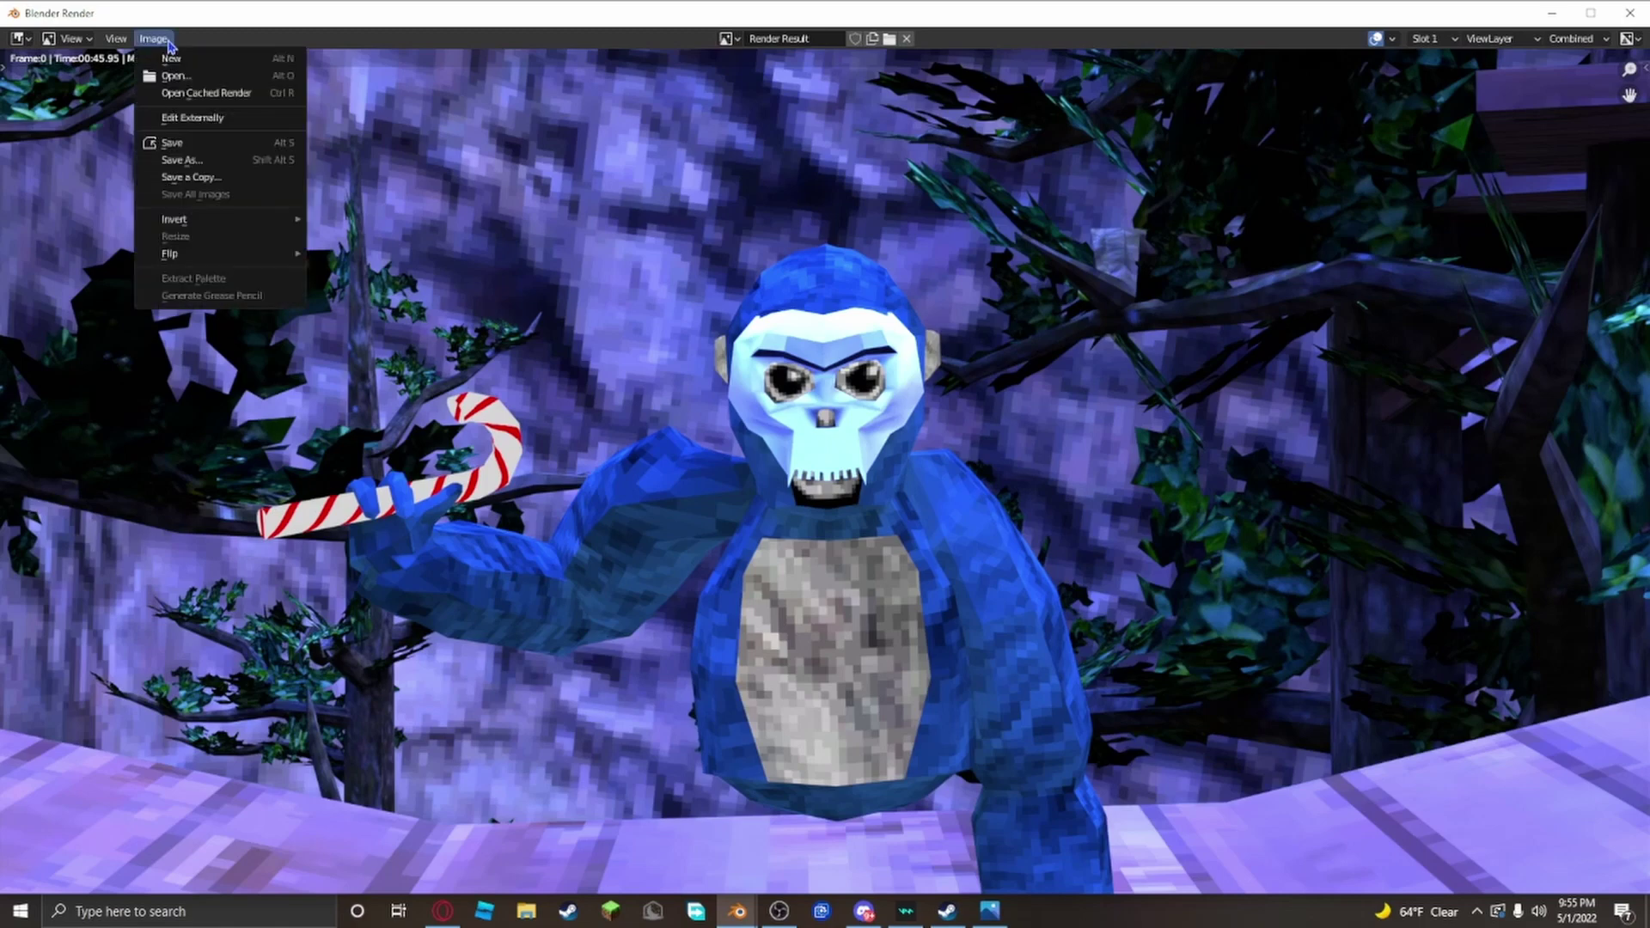
left_click(263, 169)
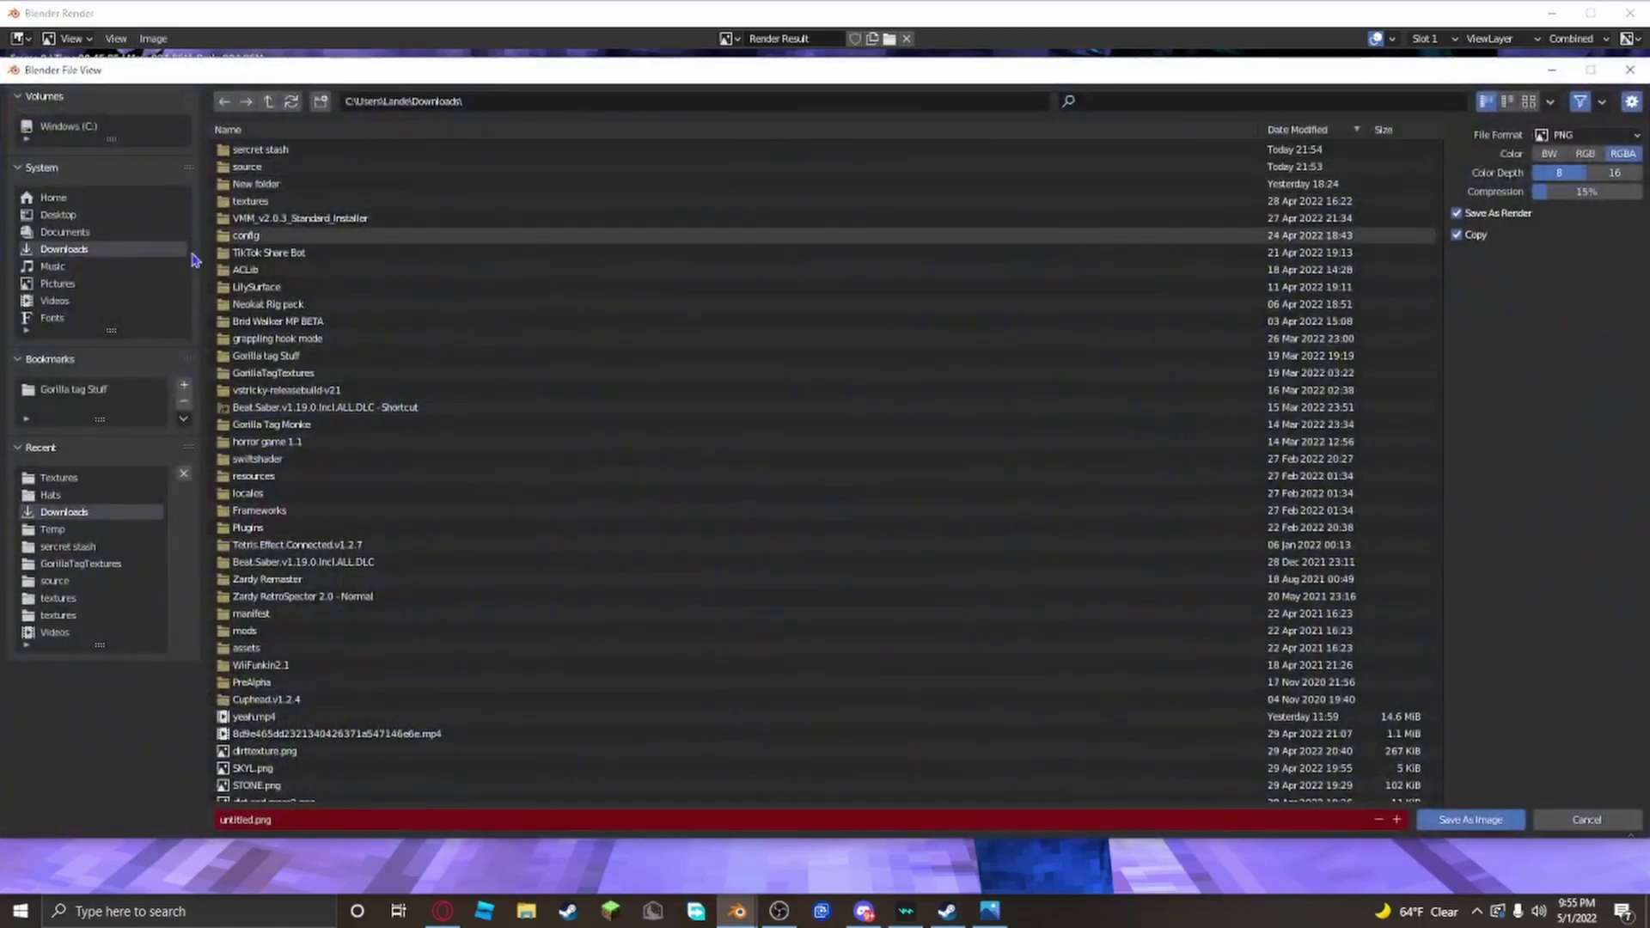
left_click(113, 284)
left_click(69, 548)
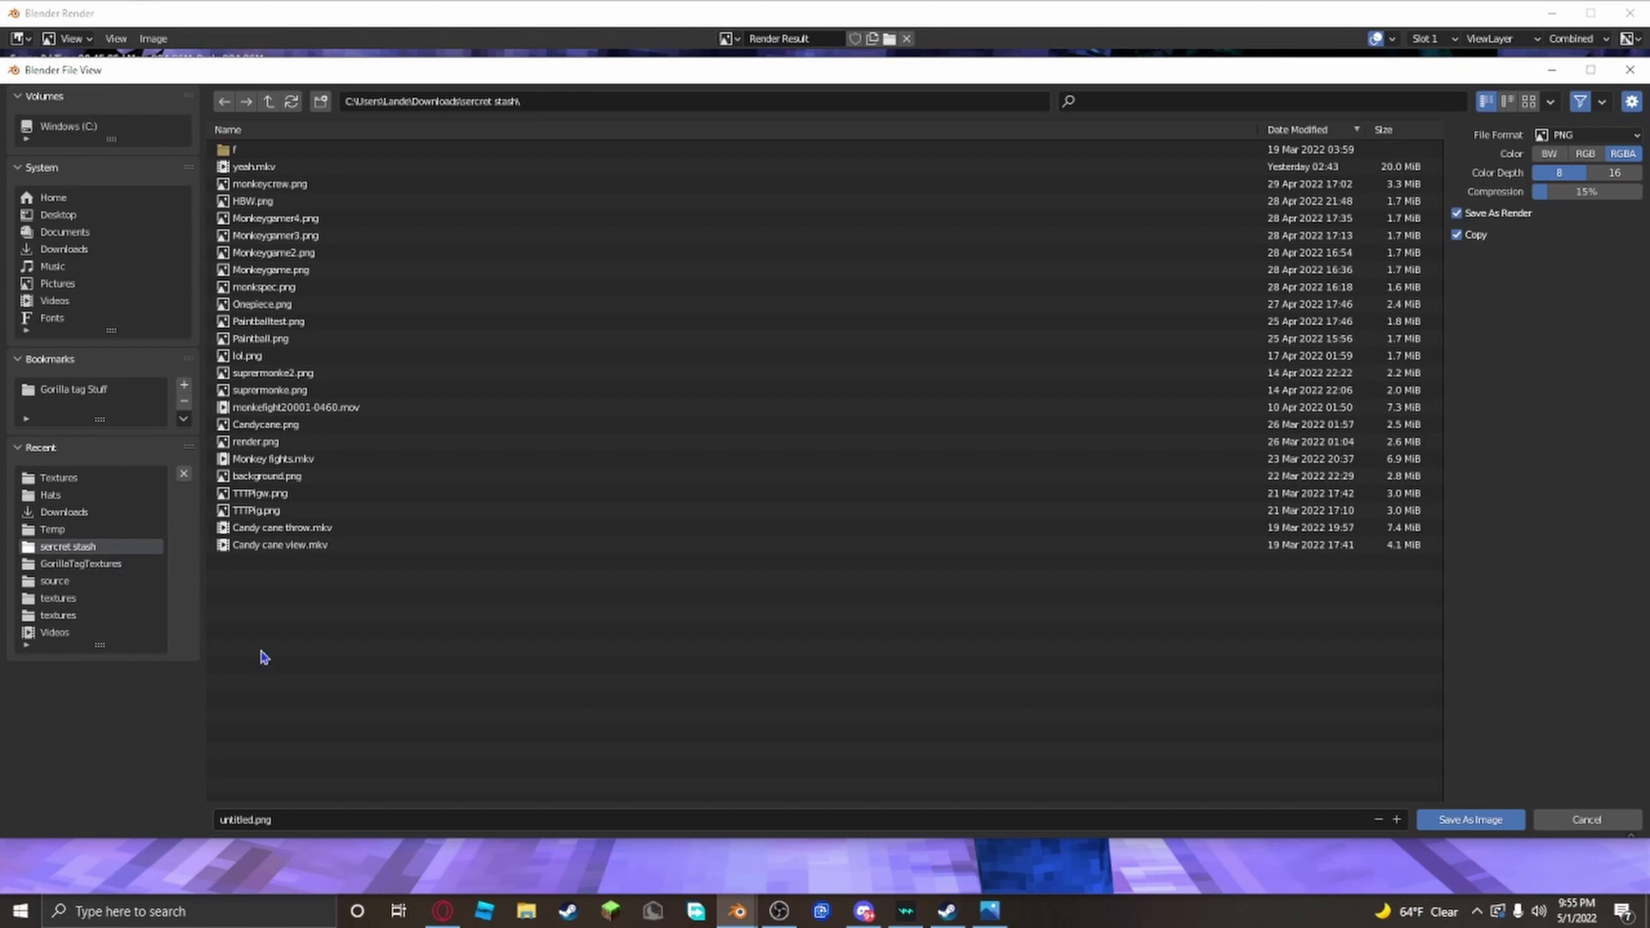
left_click(359, 819)
key("BackSpace")
left_click(1448, 819)
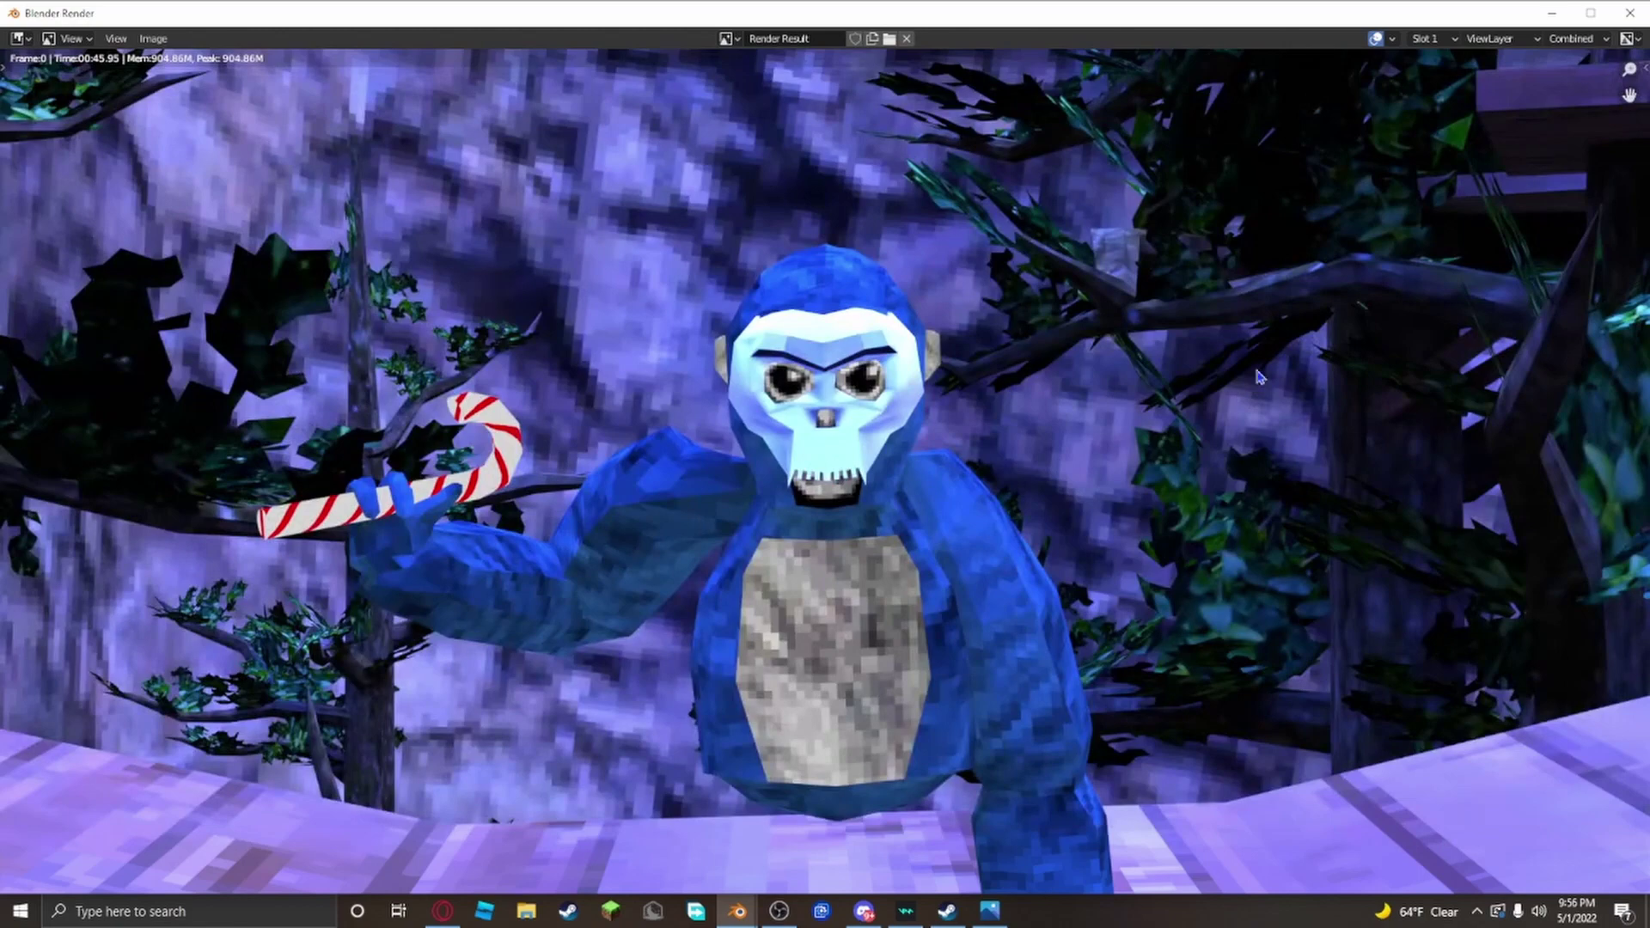
Step: Look over the whole render, close the render window and clear the outliner's search filter
scroll(1310, 257, "down", 2)
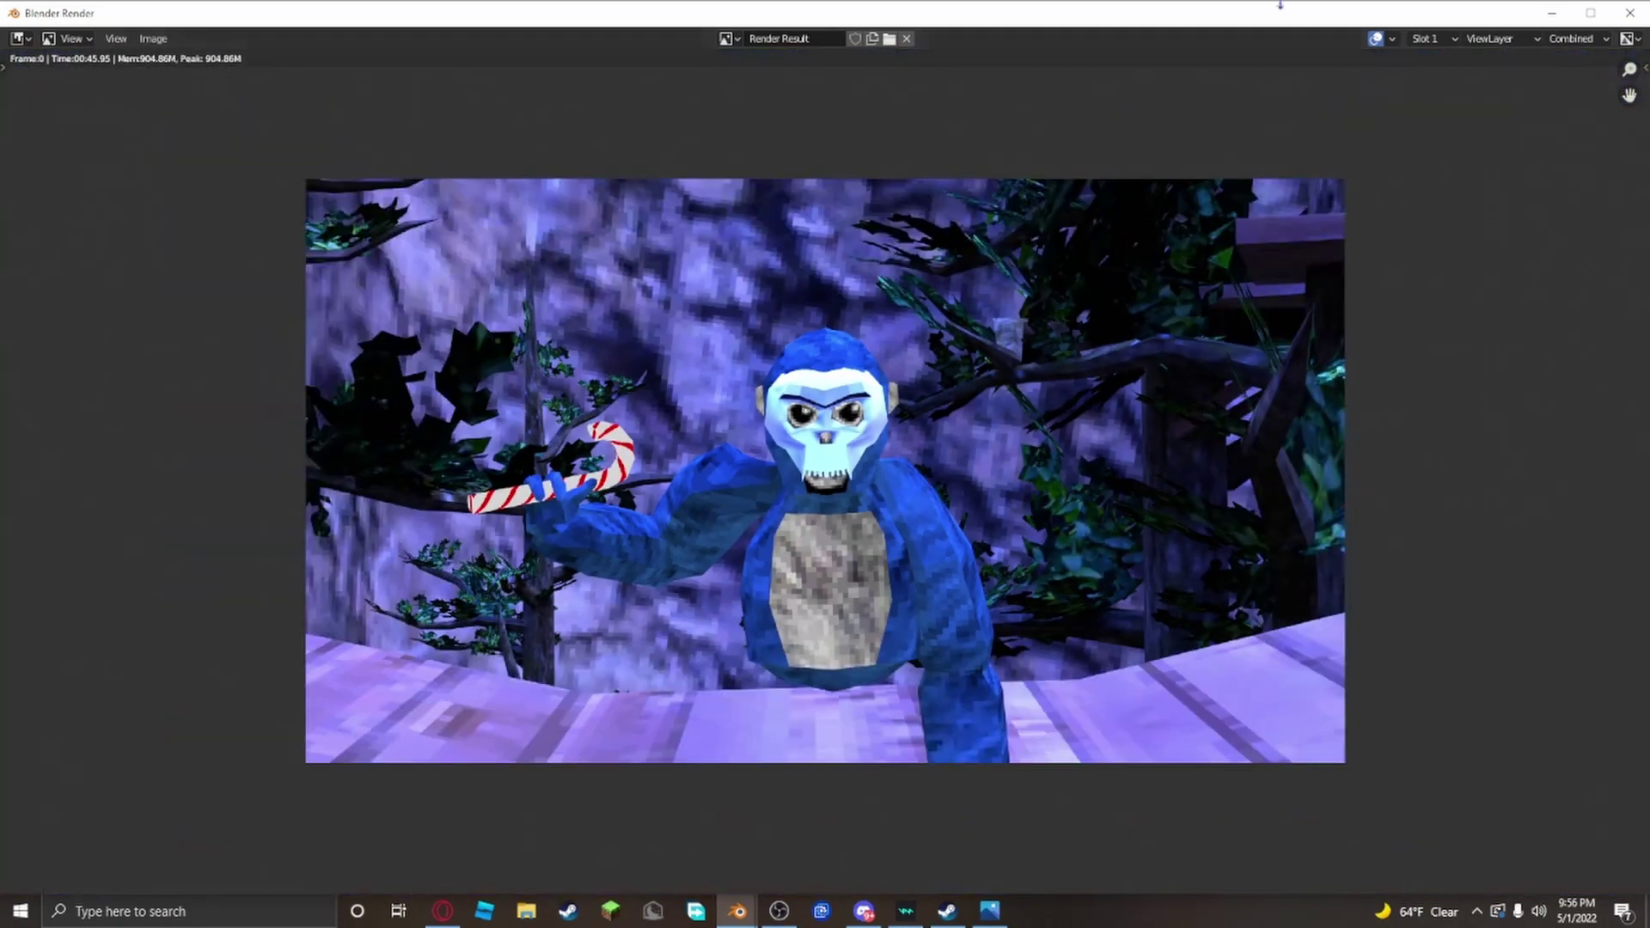
scroll(1192, 272, "up", 1)
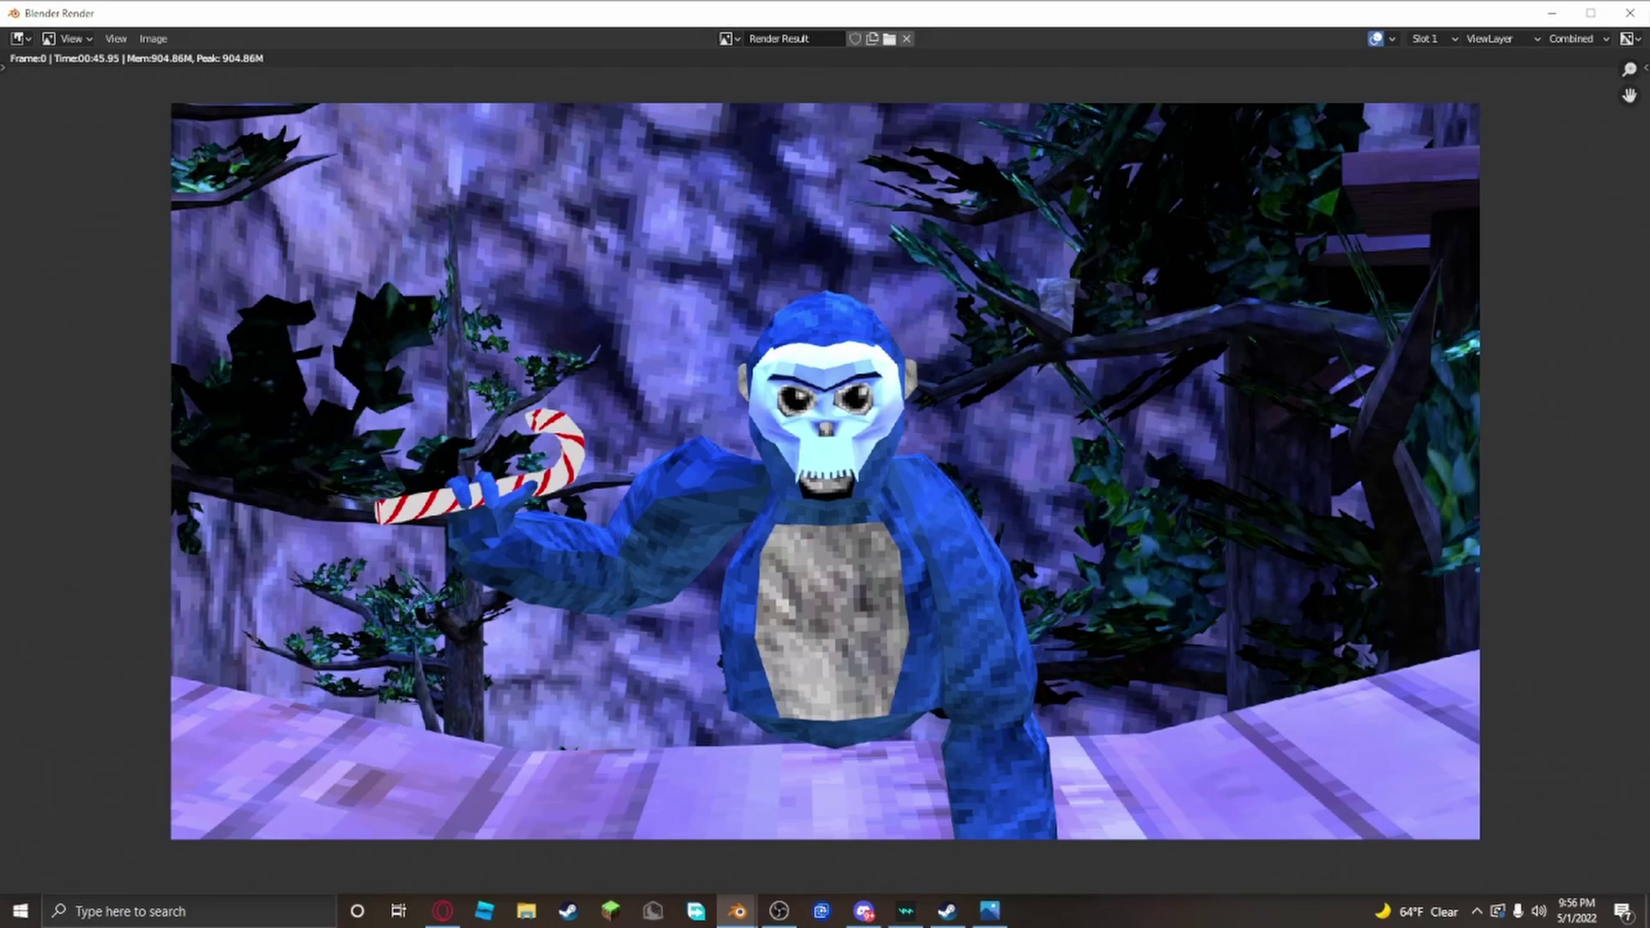
left_click(1630, 13)
left_click(1541, 54)
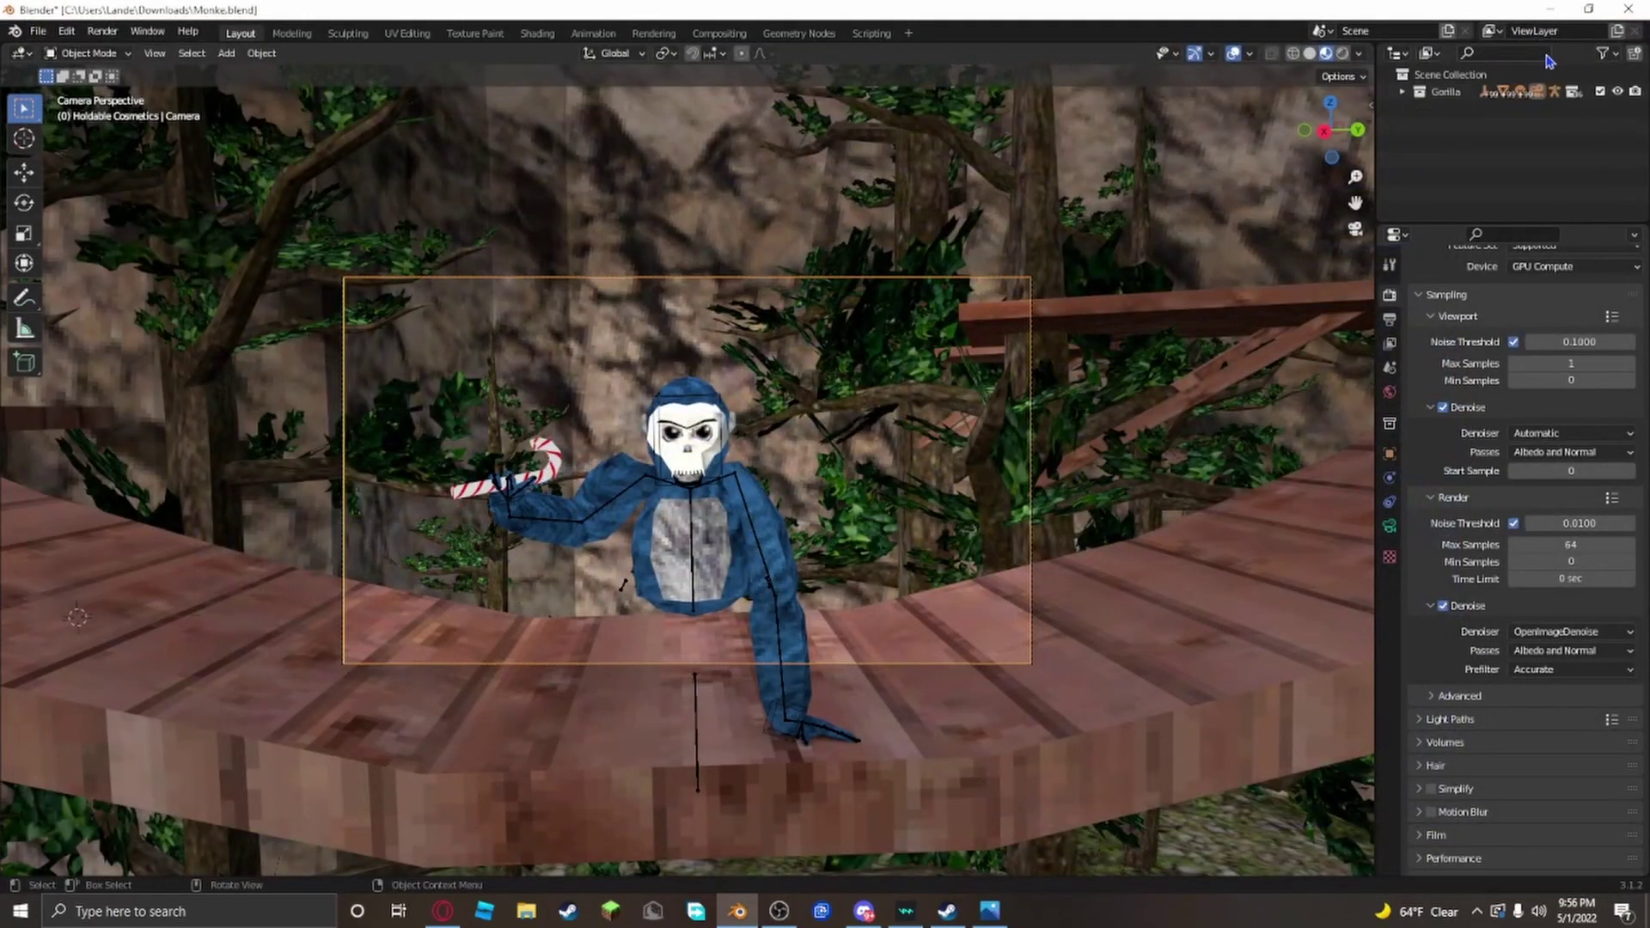
Step: Use Walk Navigation to tour the map from the snowy mountain area back to the gorilla on the treehouse bridge
scroll(853, 297, "down", 4)
scroll(852, 293, "down", 2)
middle_click_drag(831, 344, 807, 320)
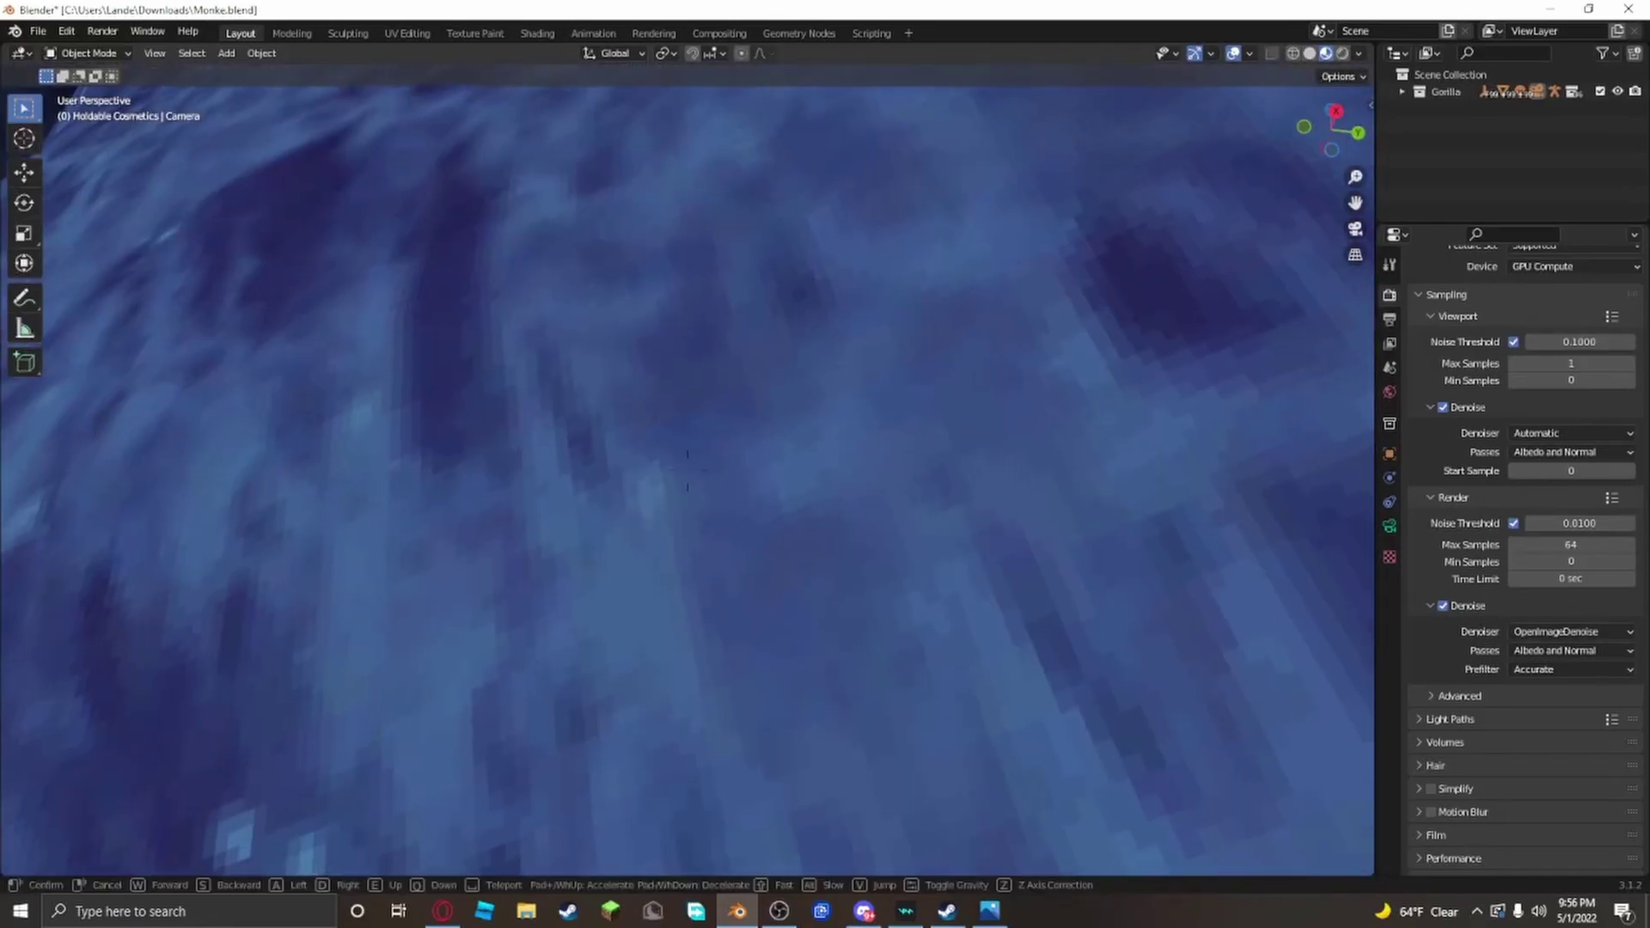
key("shift+grave")
key("w")
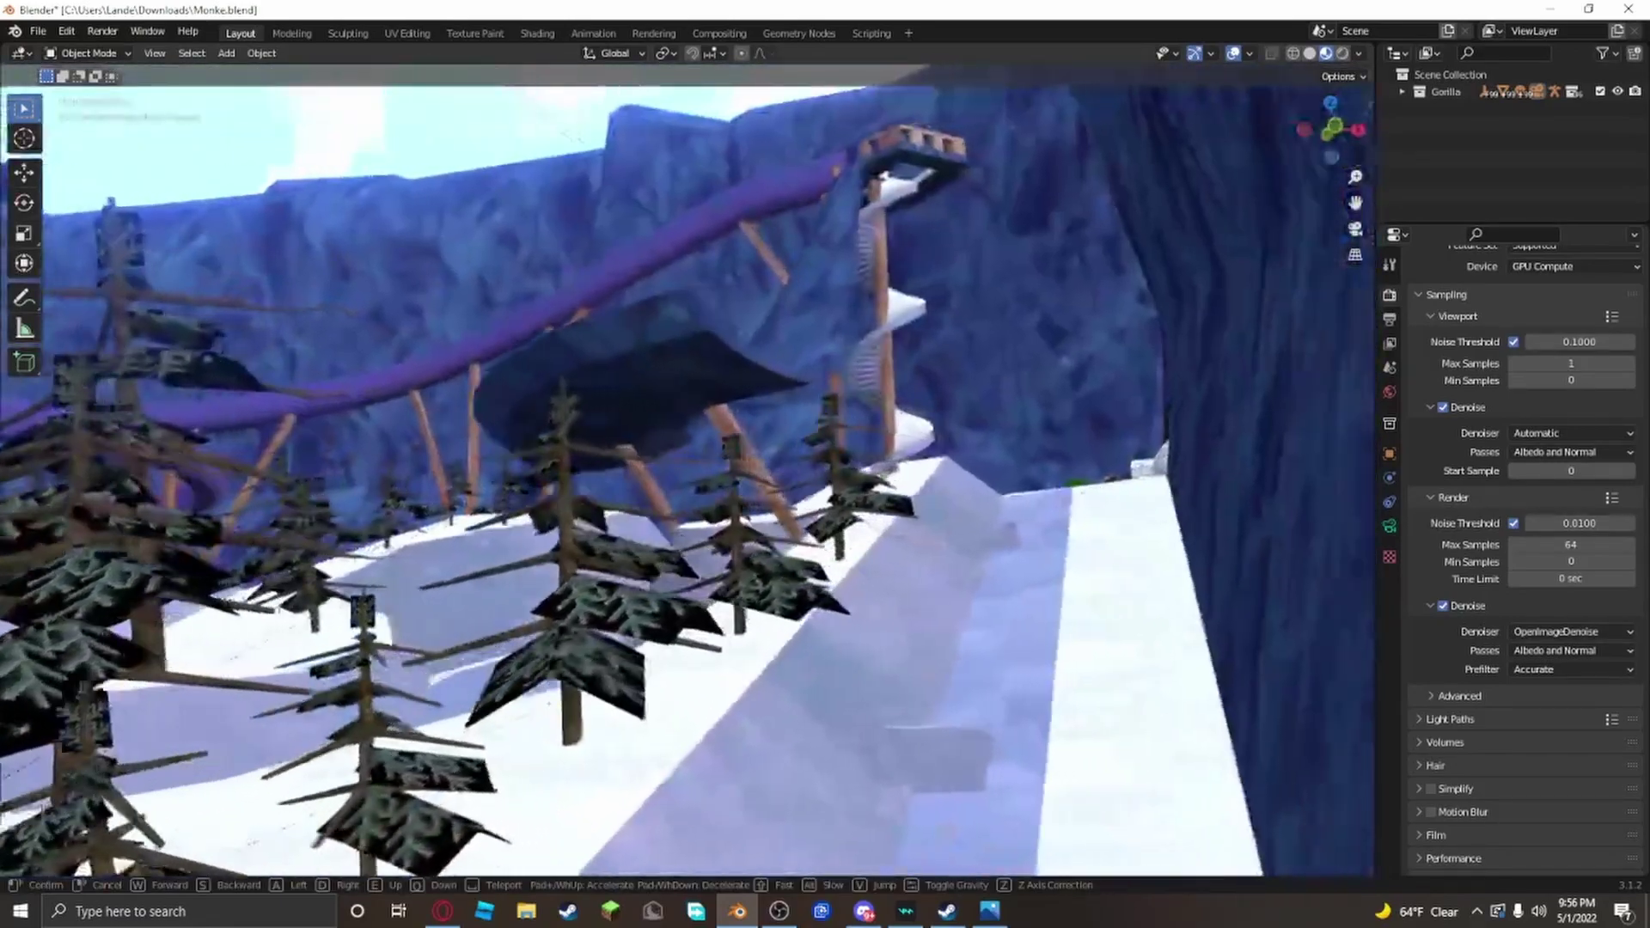
key("w")
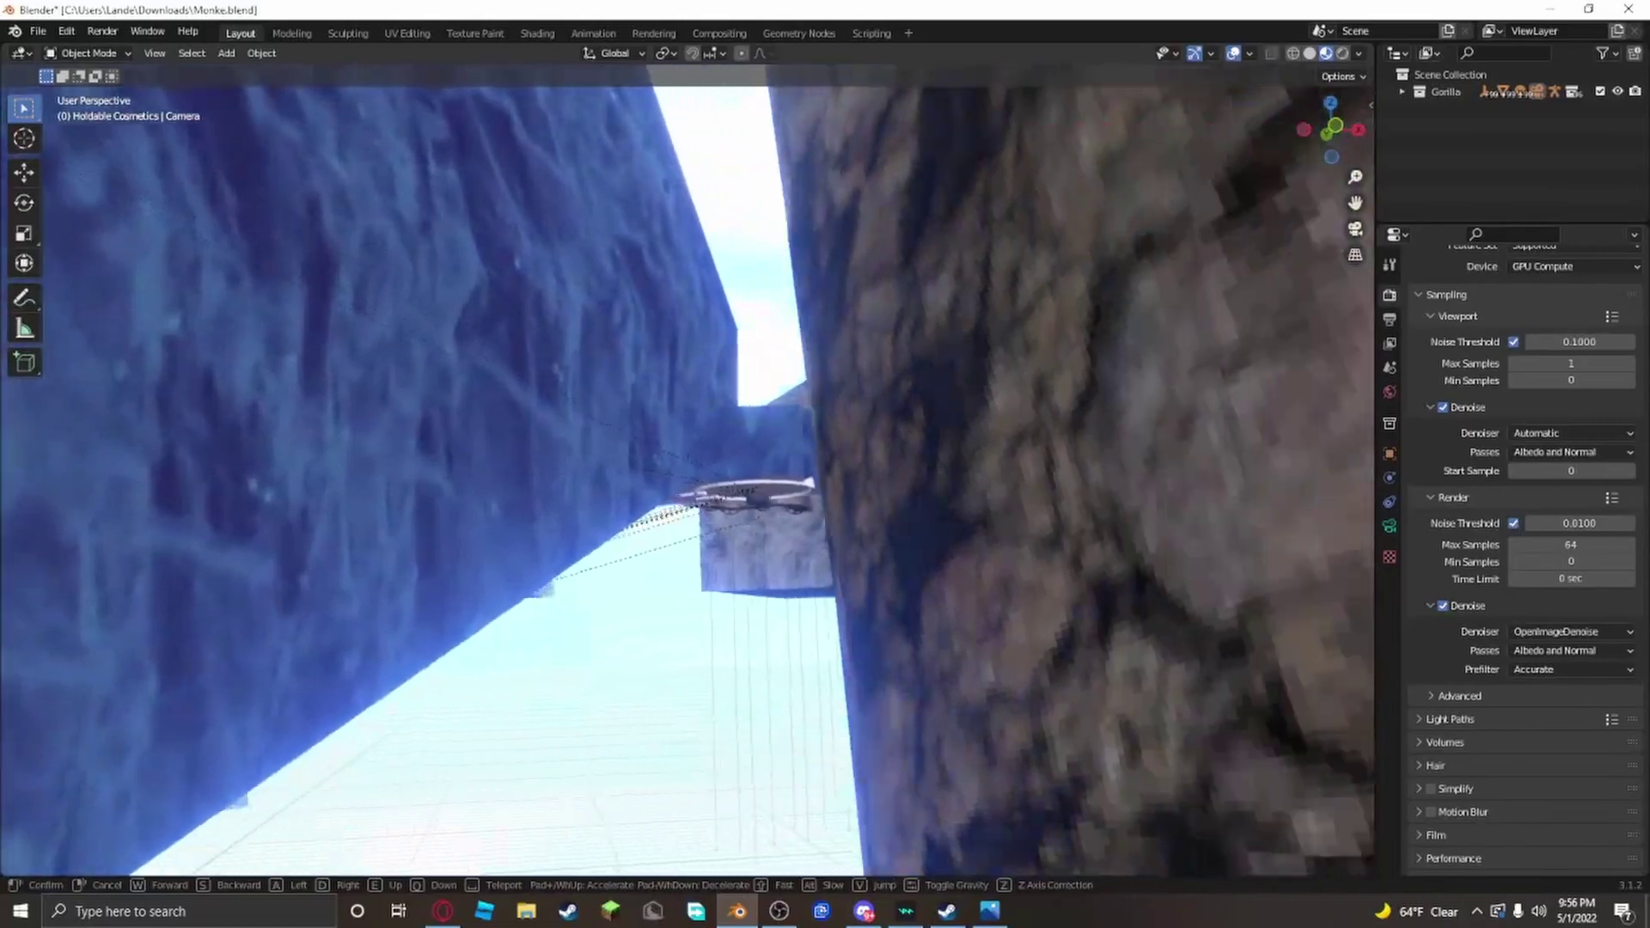
key("w")
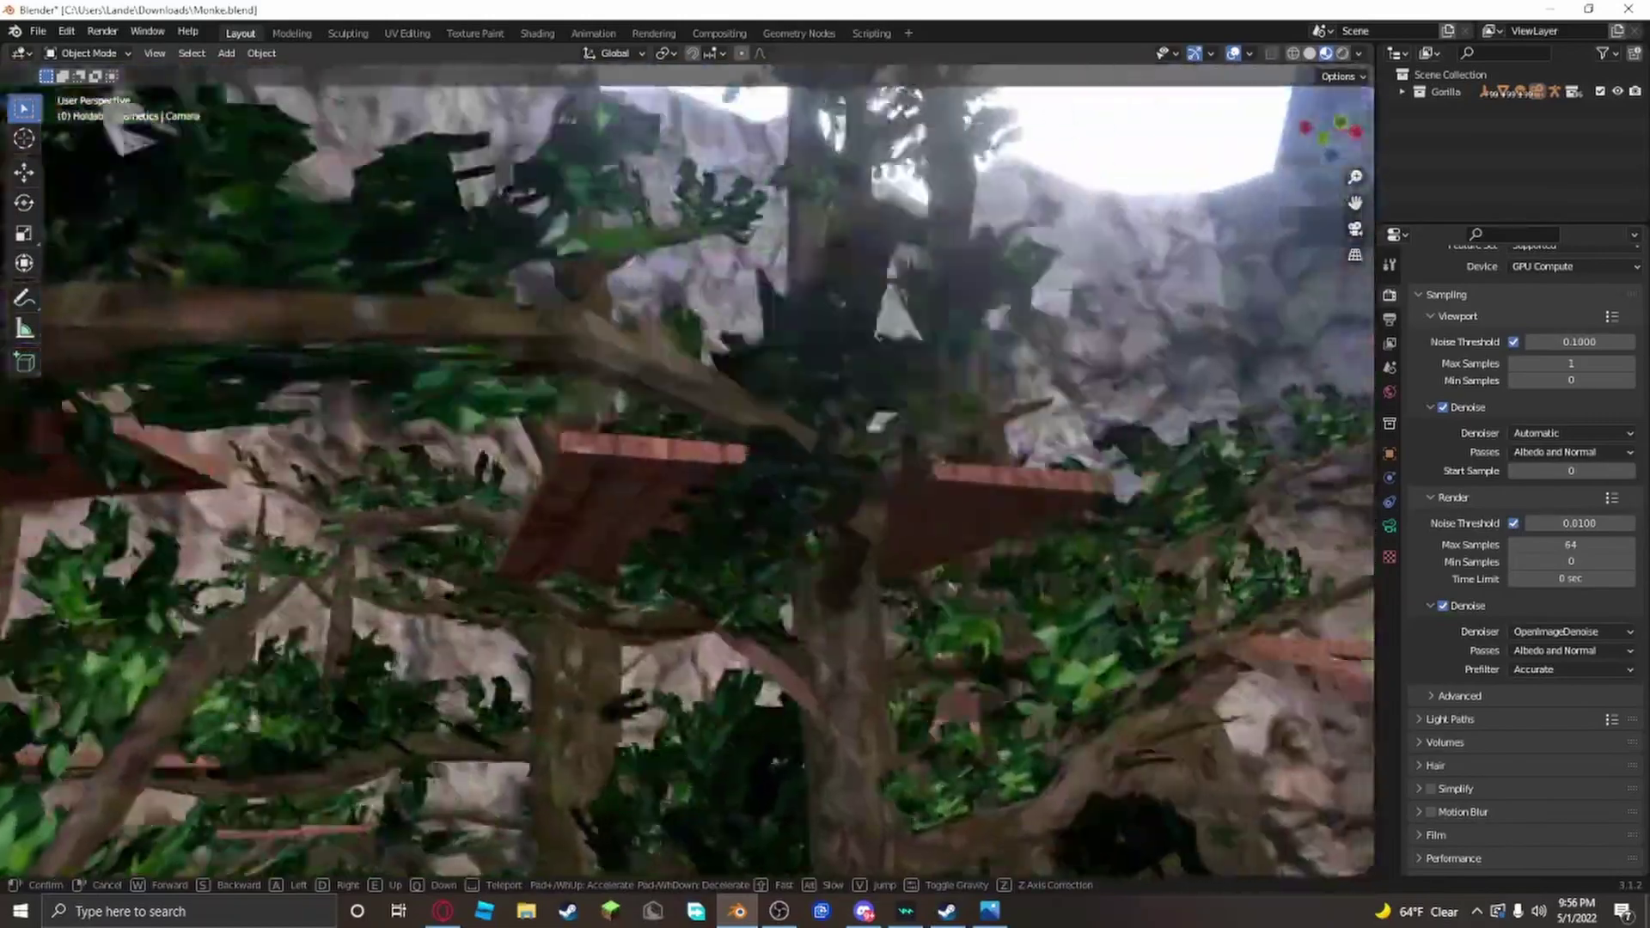
key("w")
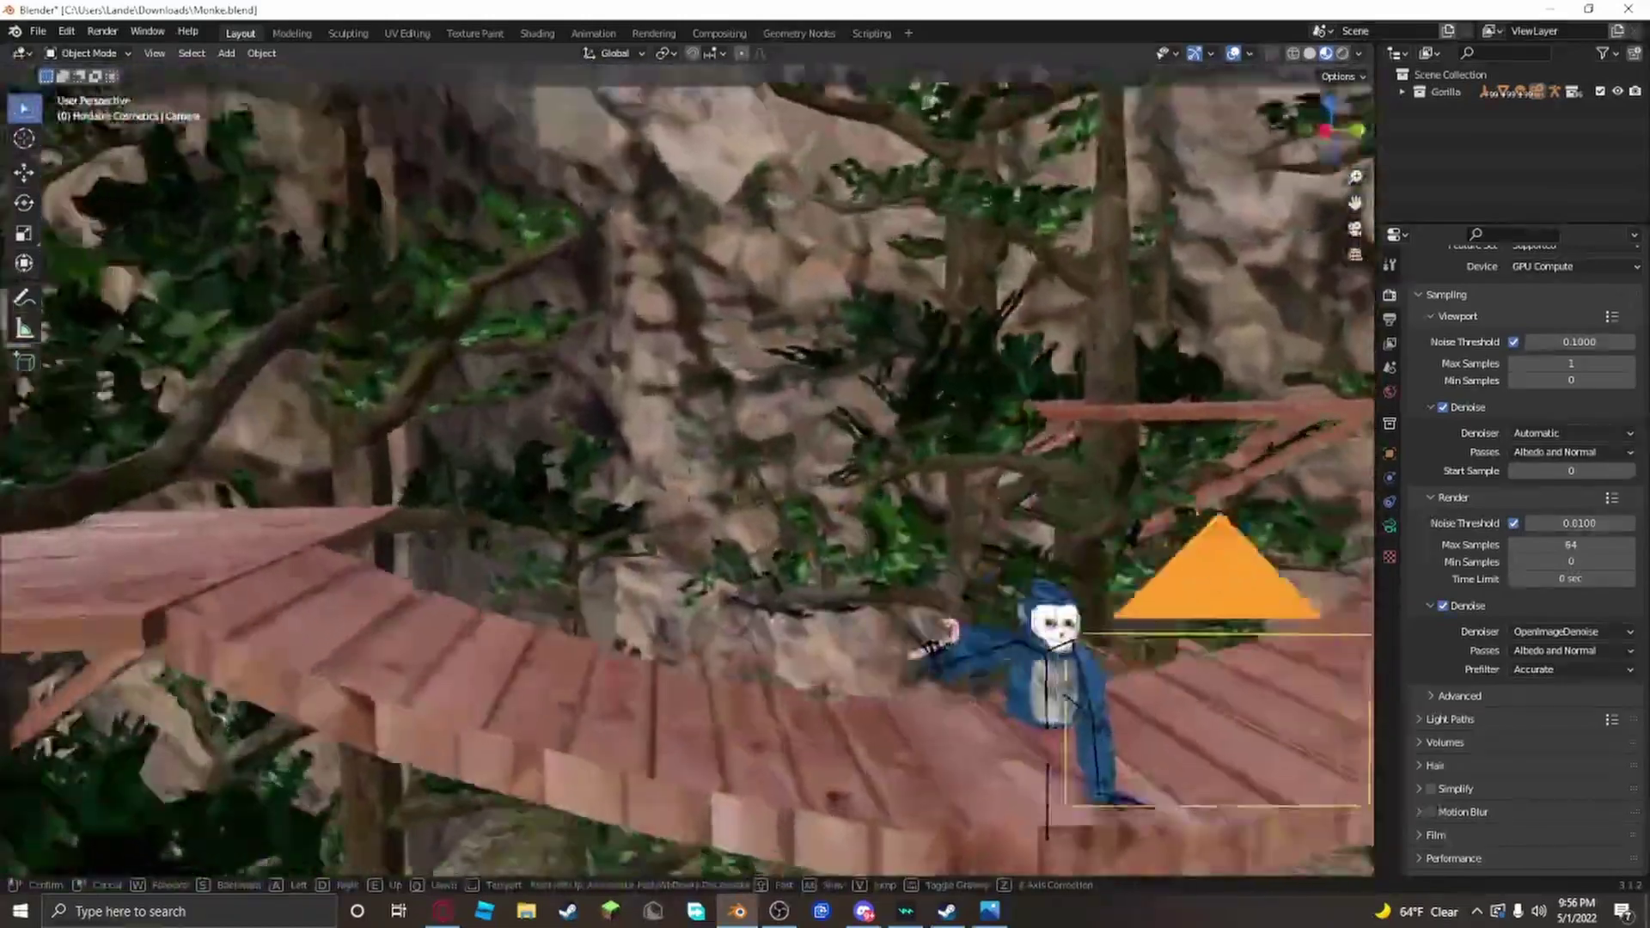
key("s")
key("w")
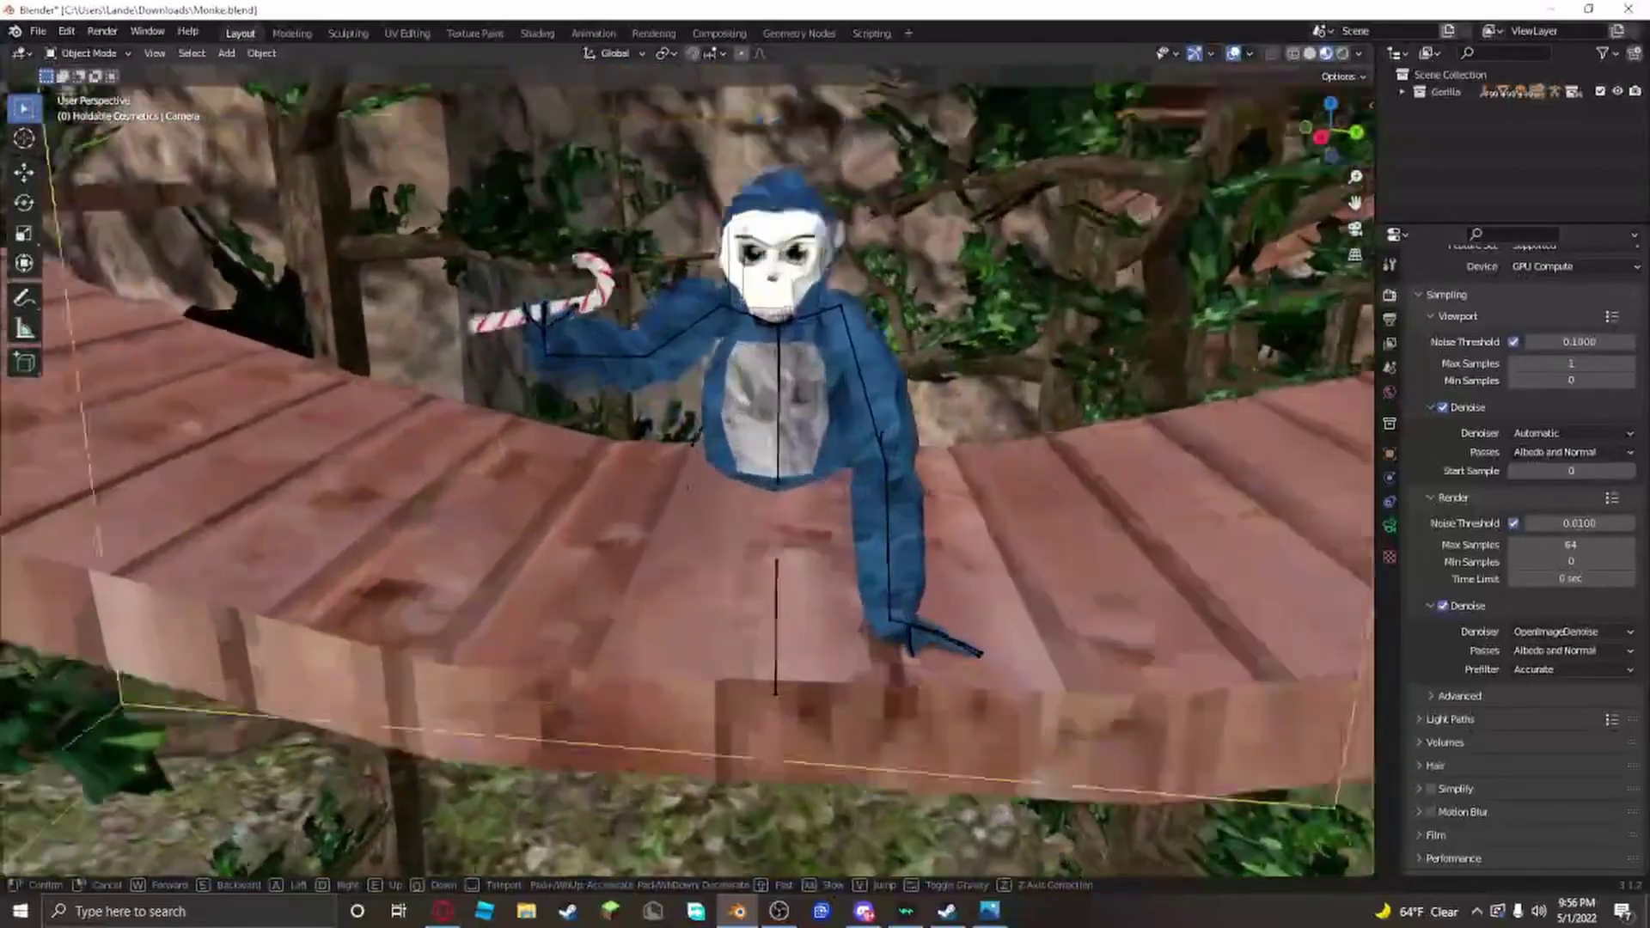
left_click(635, 820)
Step: Switch to Discord, turn off Streamer Mode and open the User Profile settings
left_click(864, 911)
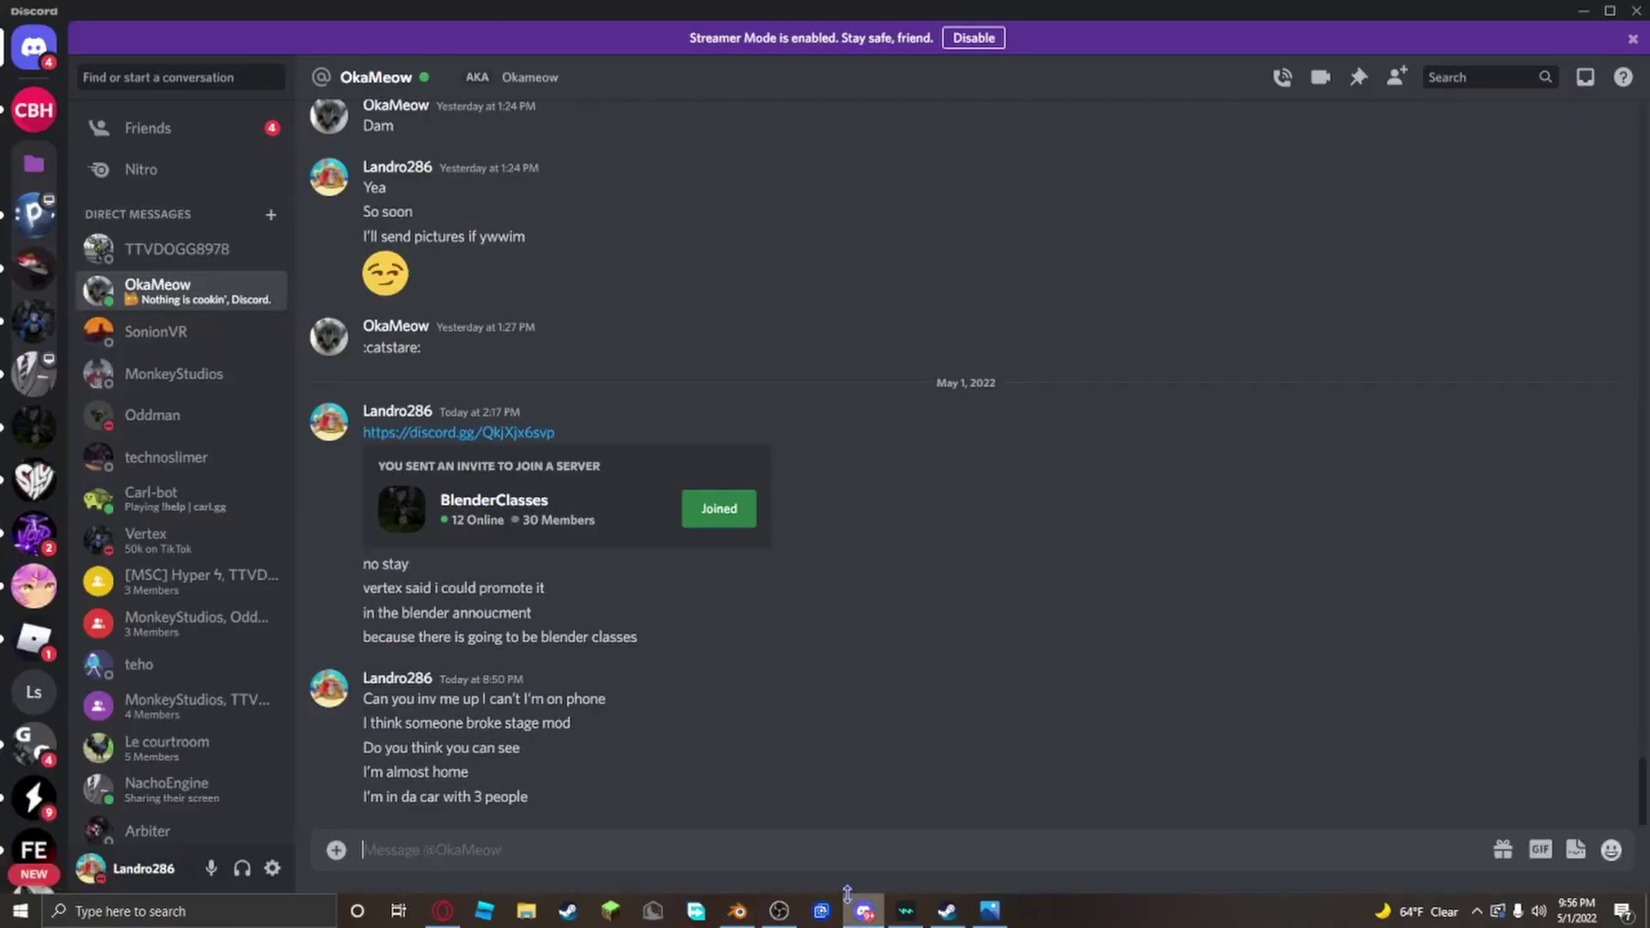
left_click(273, 868)
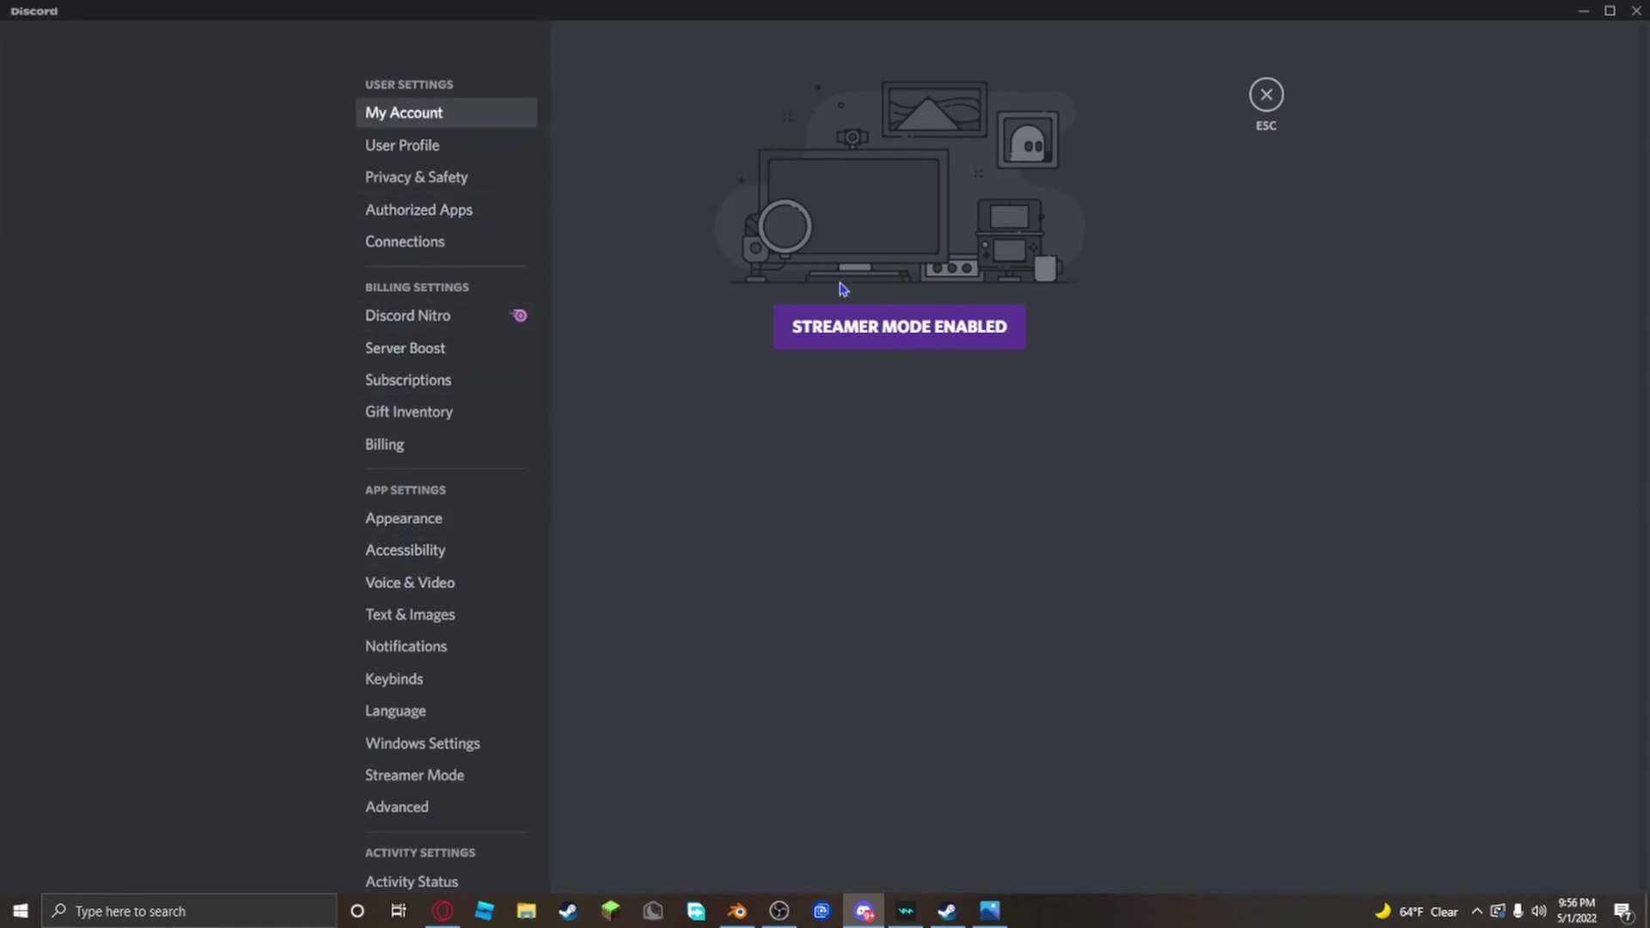
left_click(978, 344)
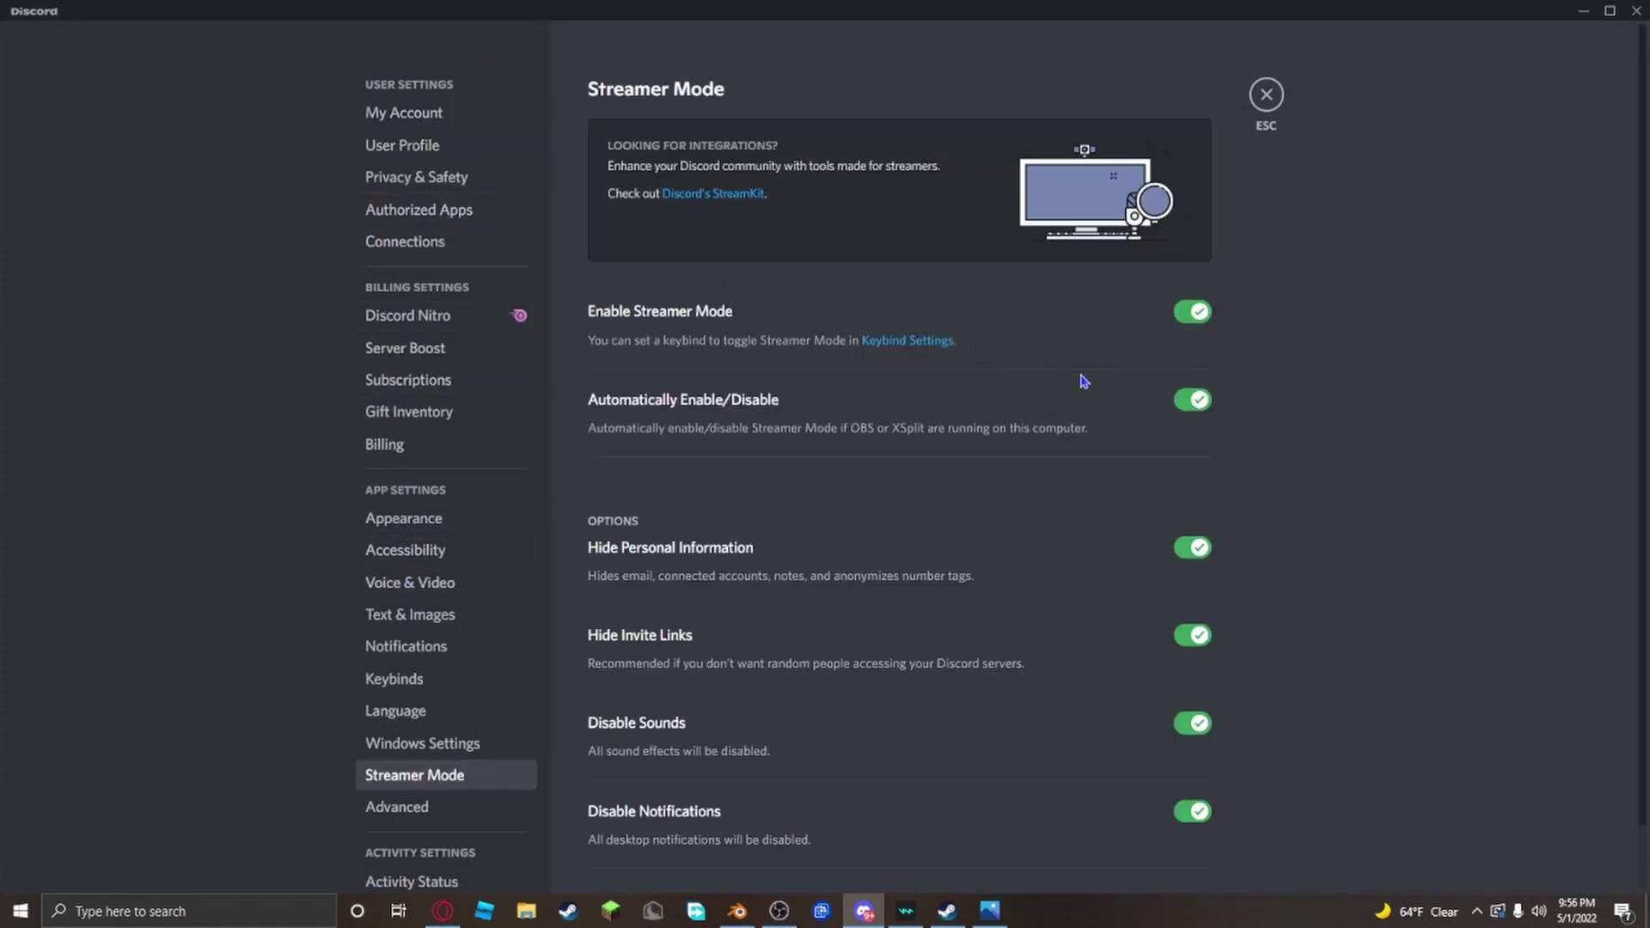
left_click(434, 153)
left_click(976, 342)
left_click(1191, 313)
left_click(472, 153)
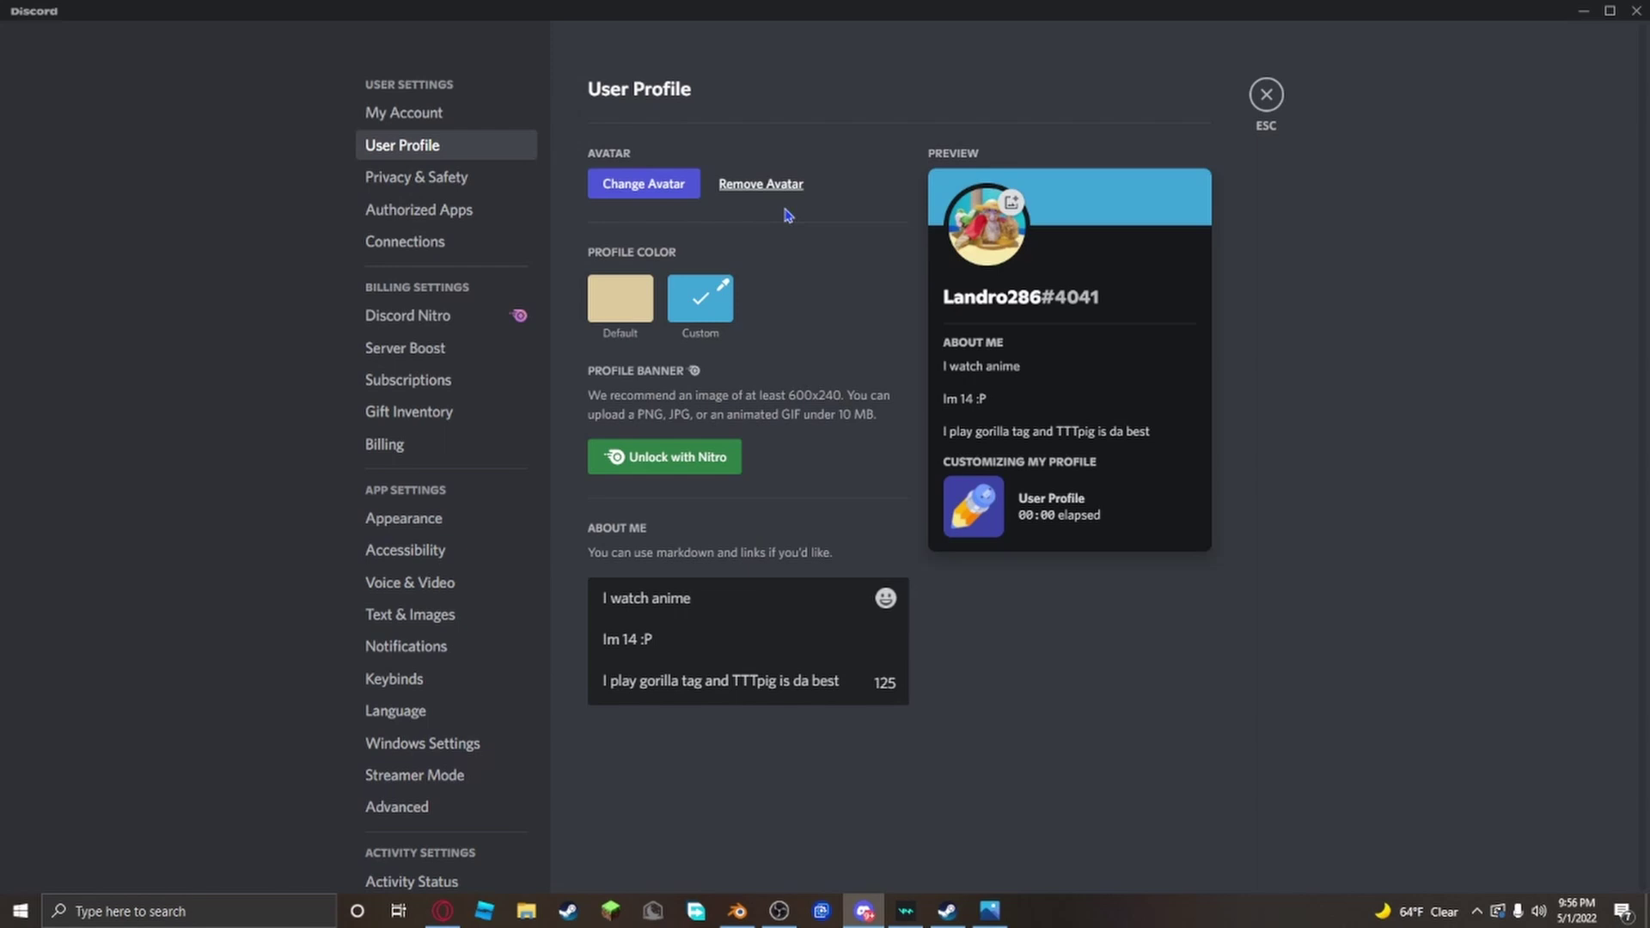
Step: Try choosing the Testrender image from the sercret stash folder as the new avatar, cancel the selection and leave the user settings
left_click(950, 228)
left_click(771, 476)
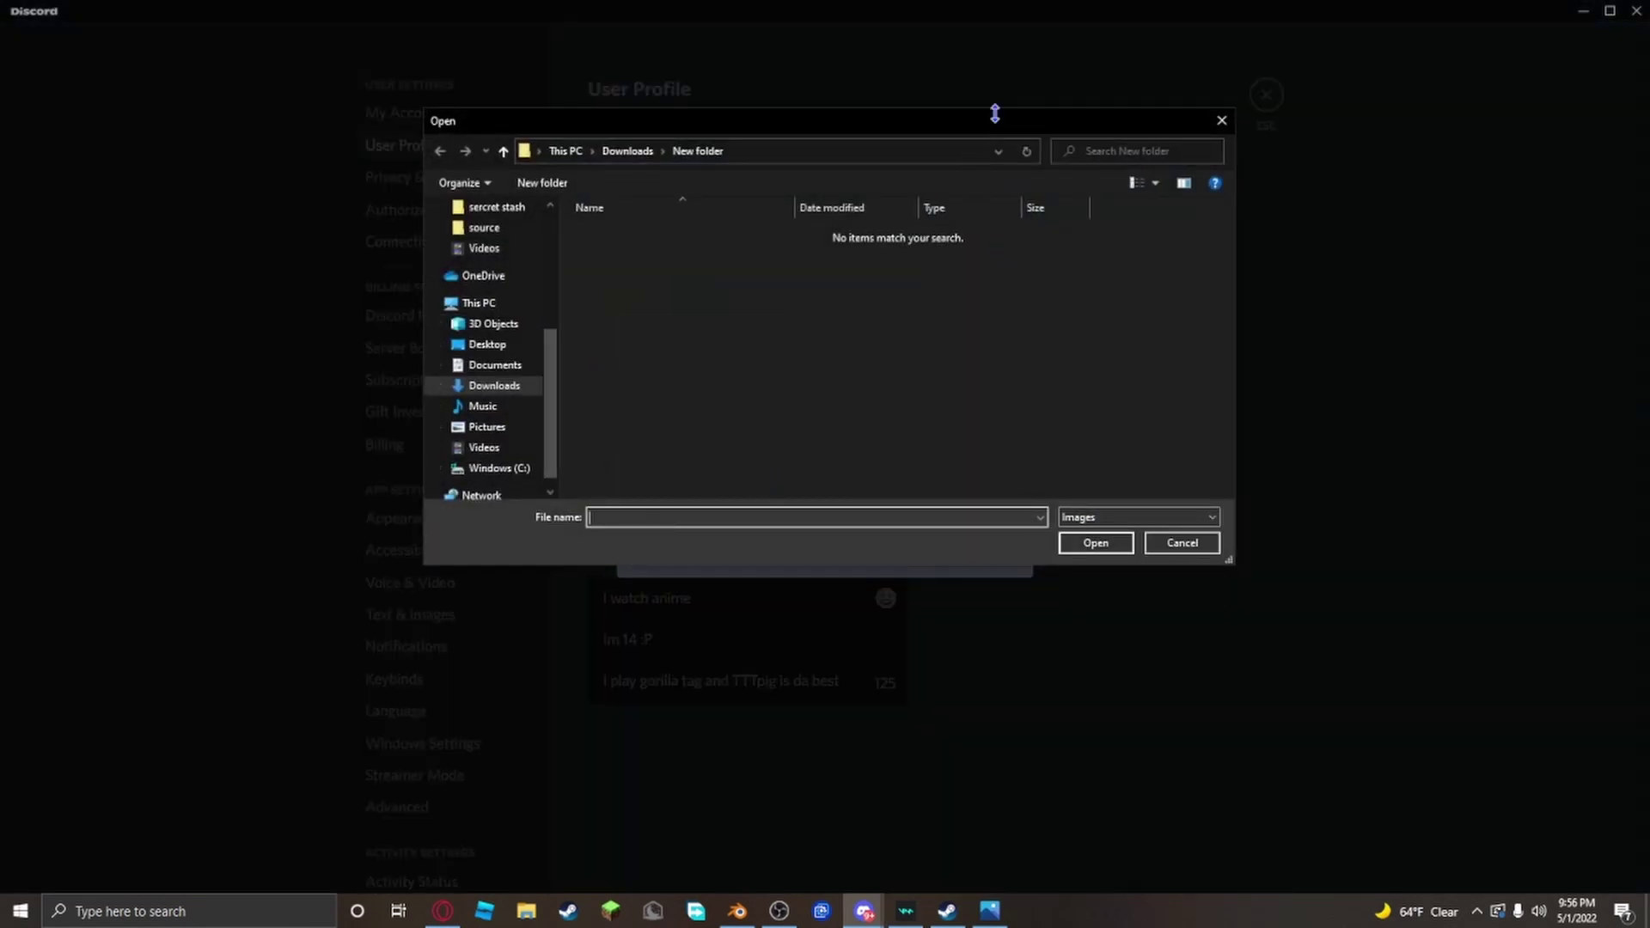
left_click_drag(994, 118, 968, 273)
scroll(494, 430, "up", 3)
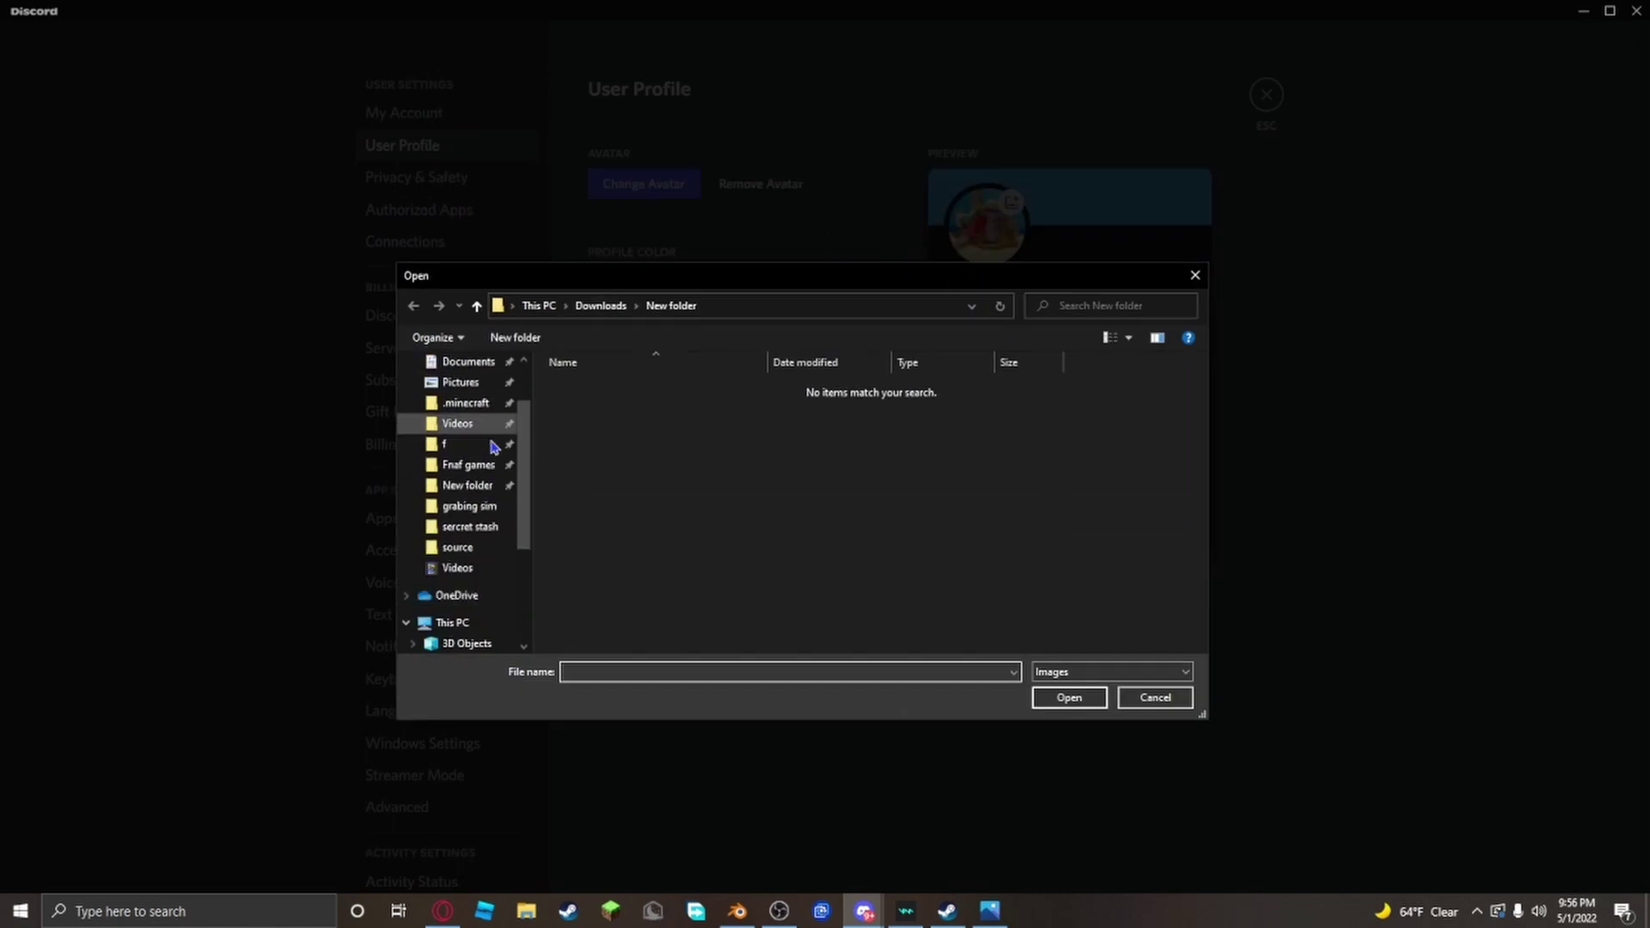
left_click(480, 531)
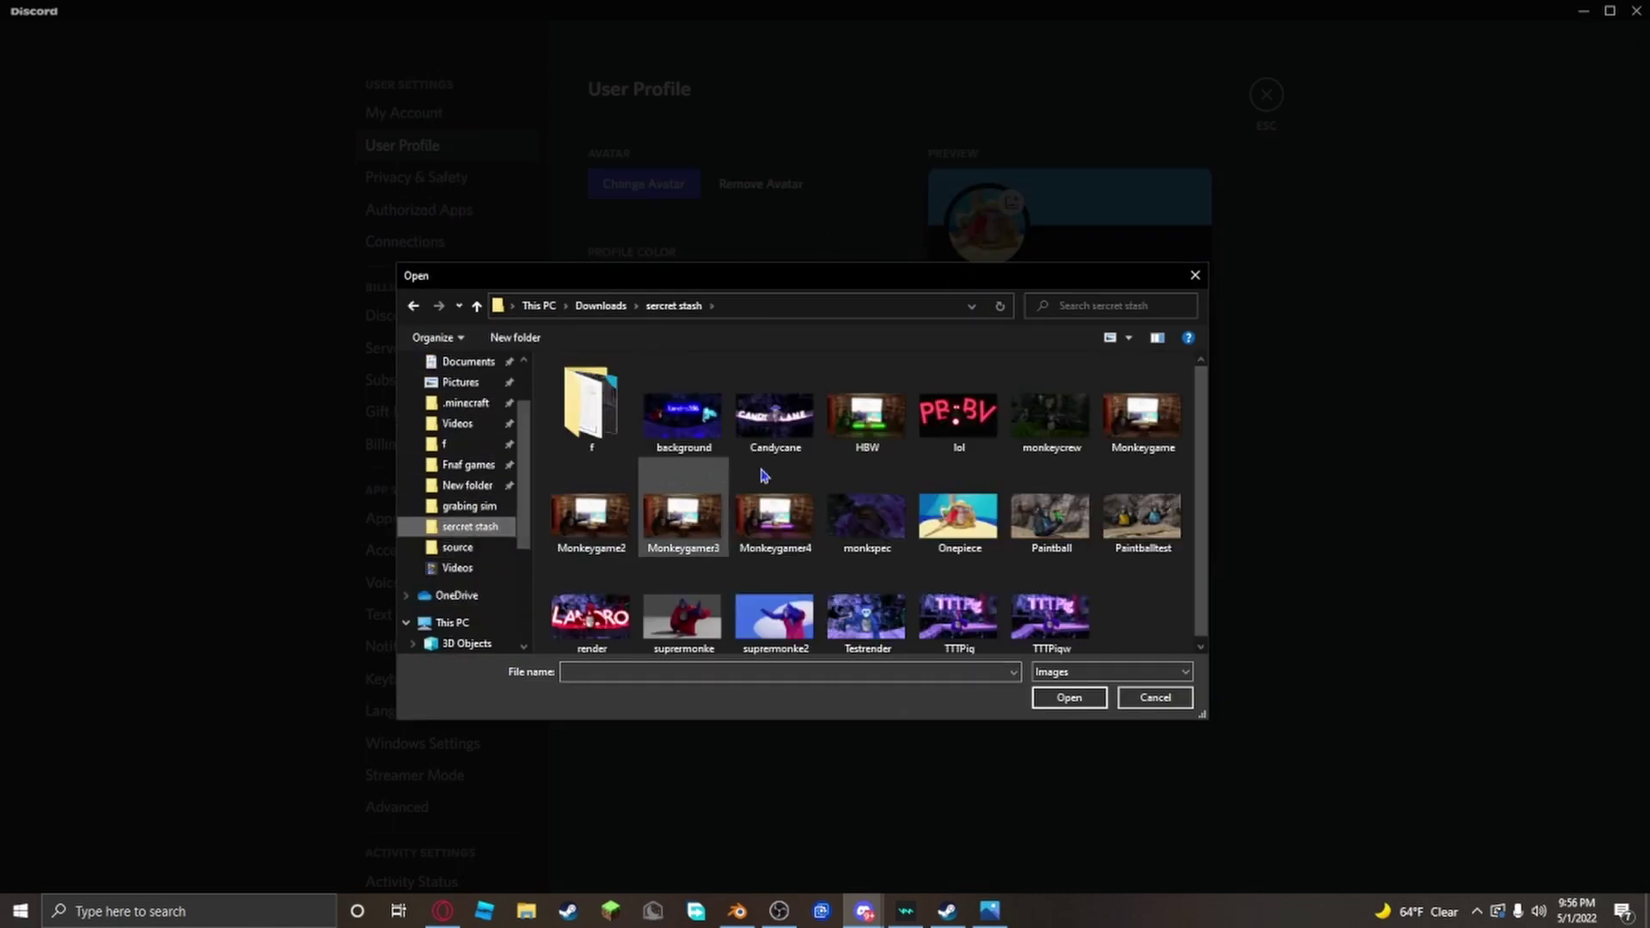
scroll(866, 493, "down", 1)
scroll(1095, 423, "up", 1)
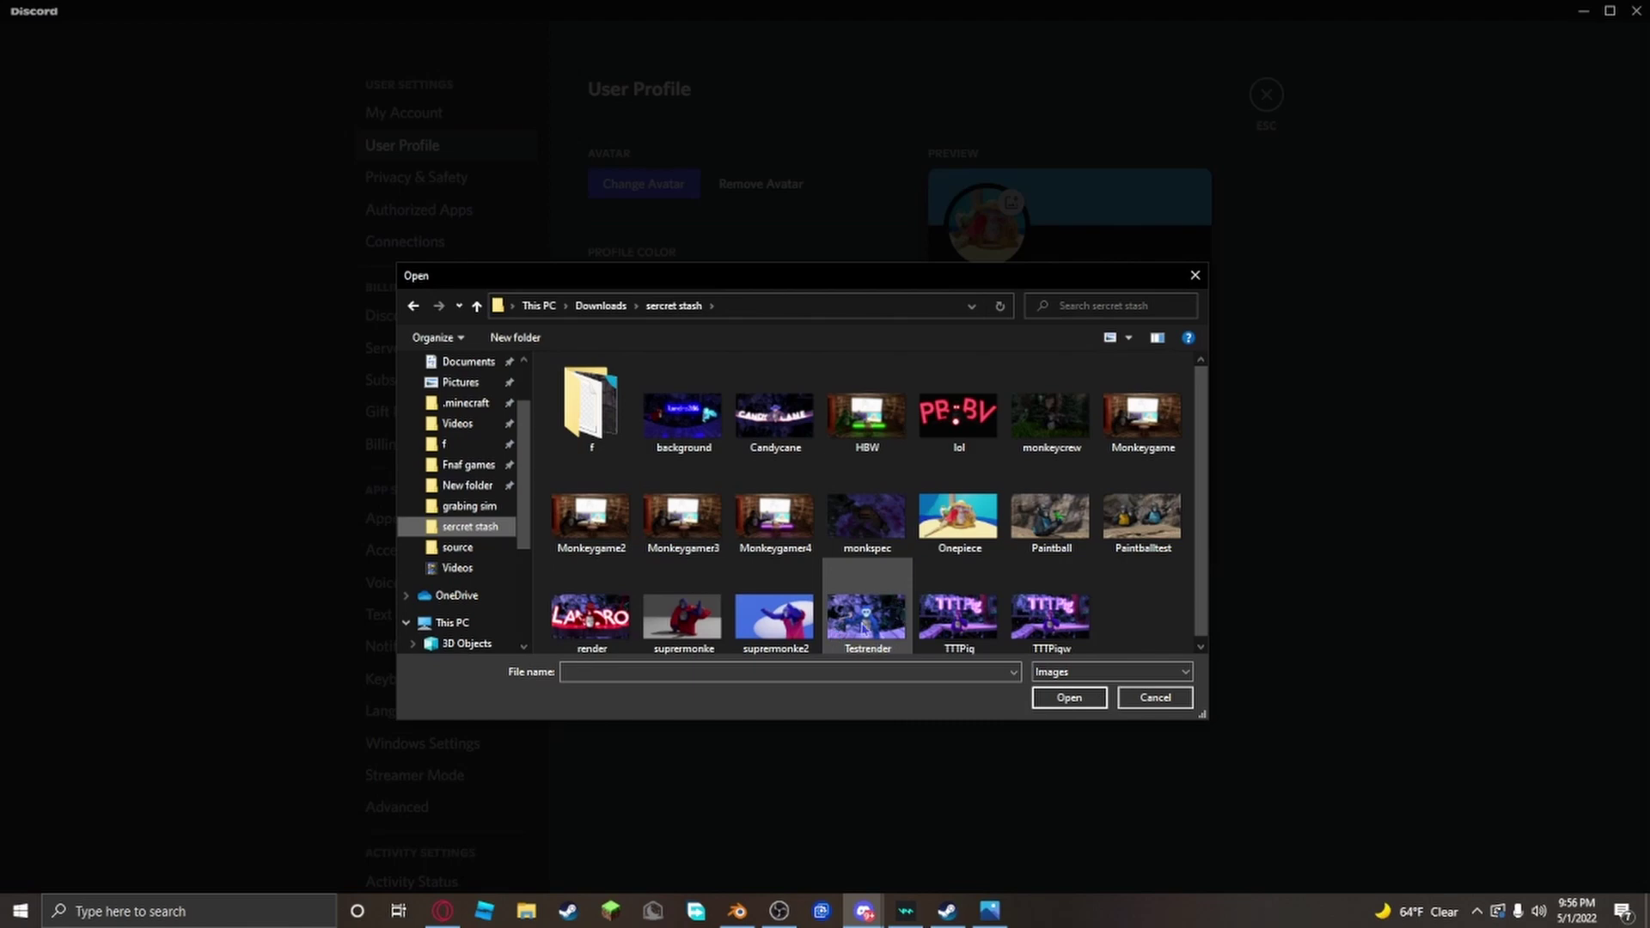
left_click(896, 619)
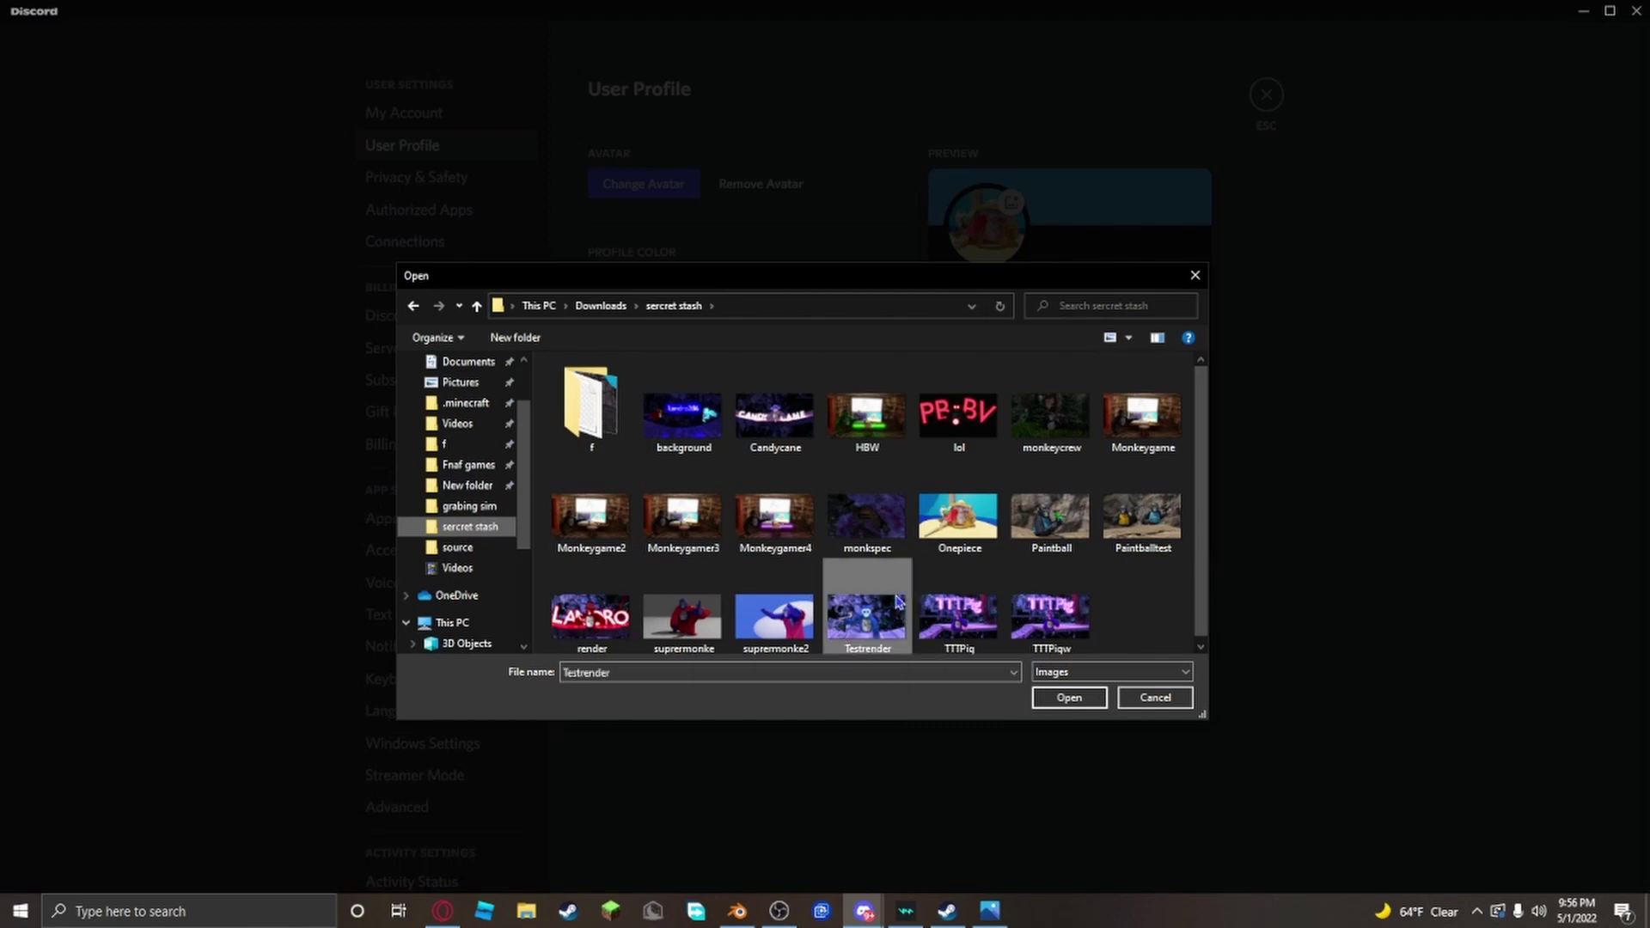
left_click(1195, 276)
left_click(1241, 154)
left_click(1270, 99)
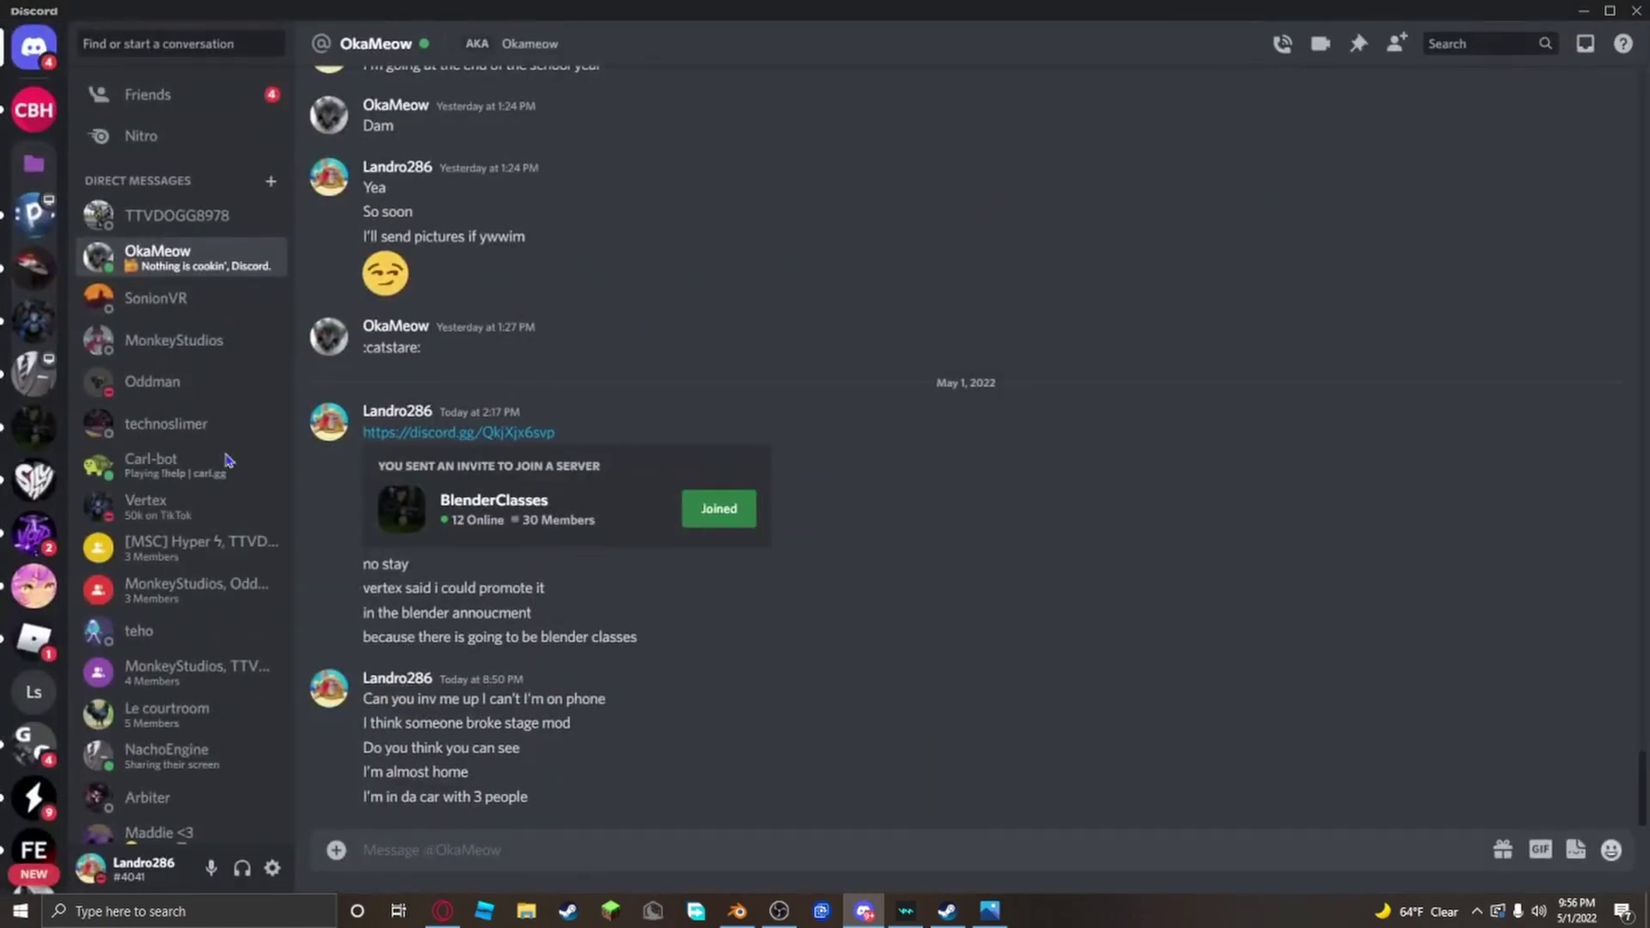
Step: Open the renders channel of the Vertex.FBX server
left_click(33, 320)
scroll(193, 404, "up", 3)
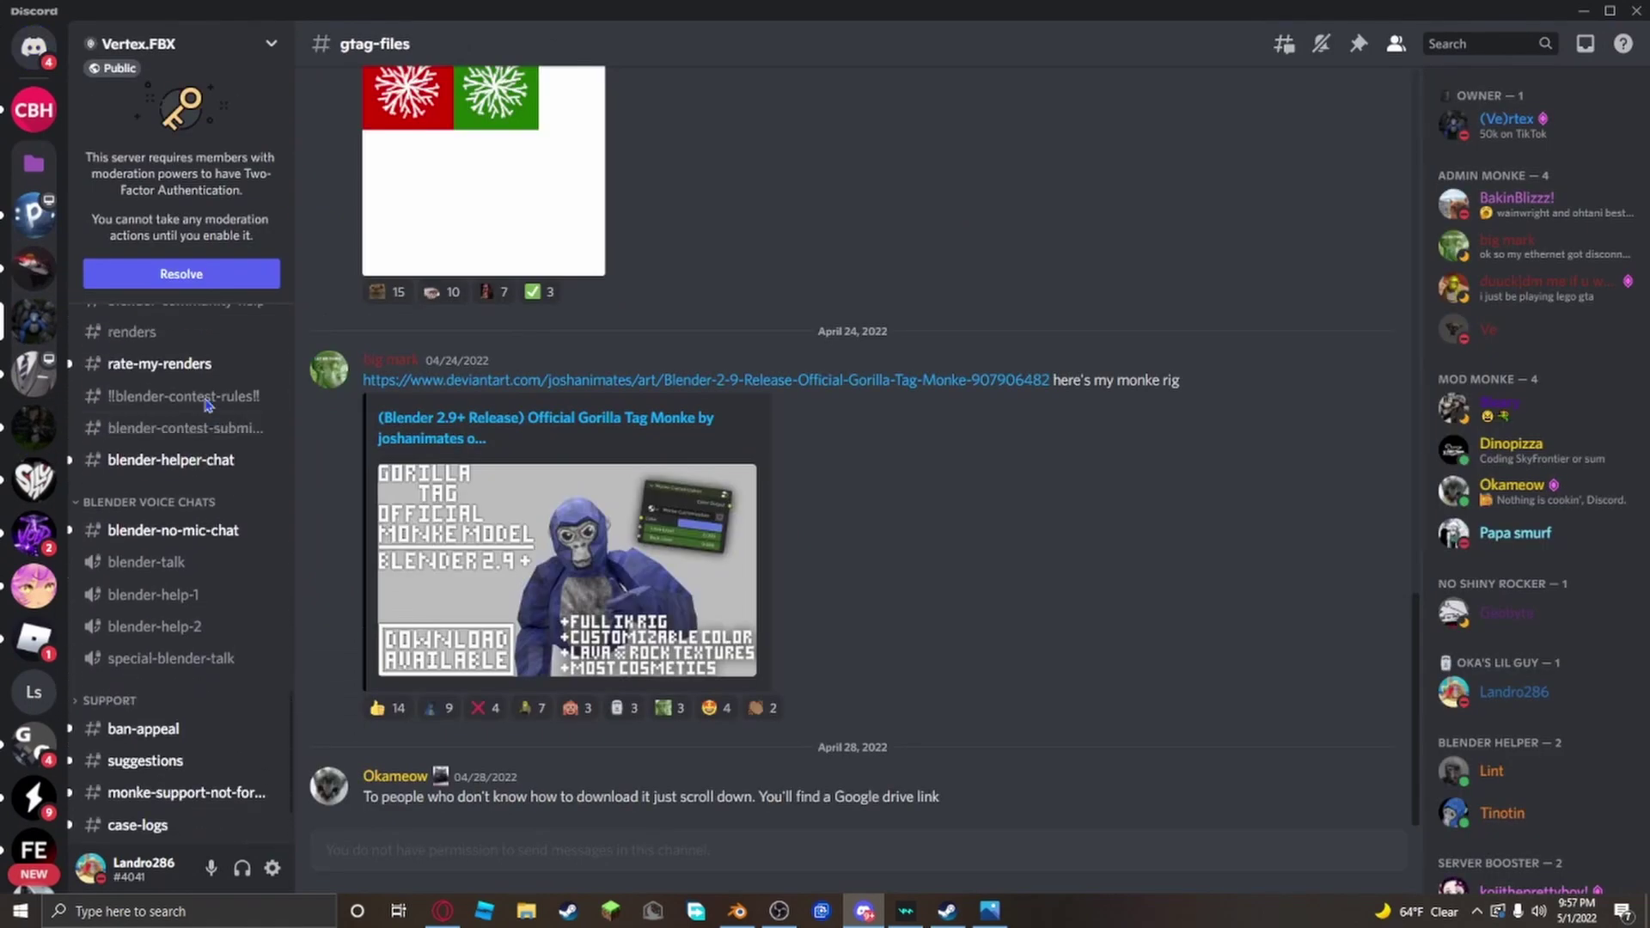
left_click(131, 367)
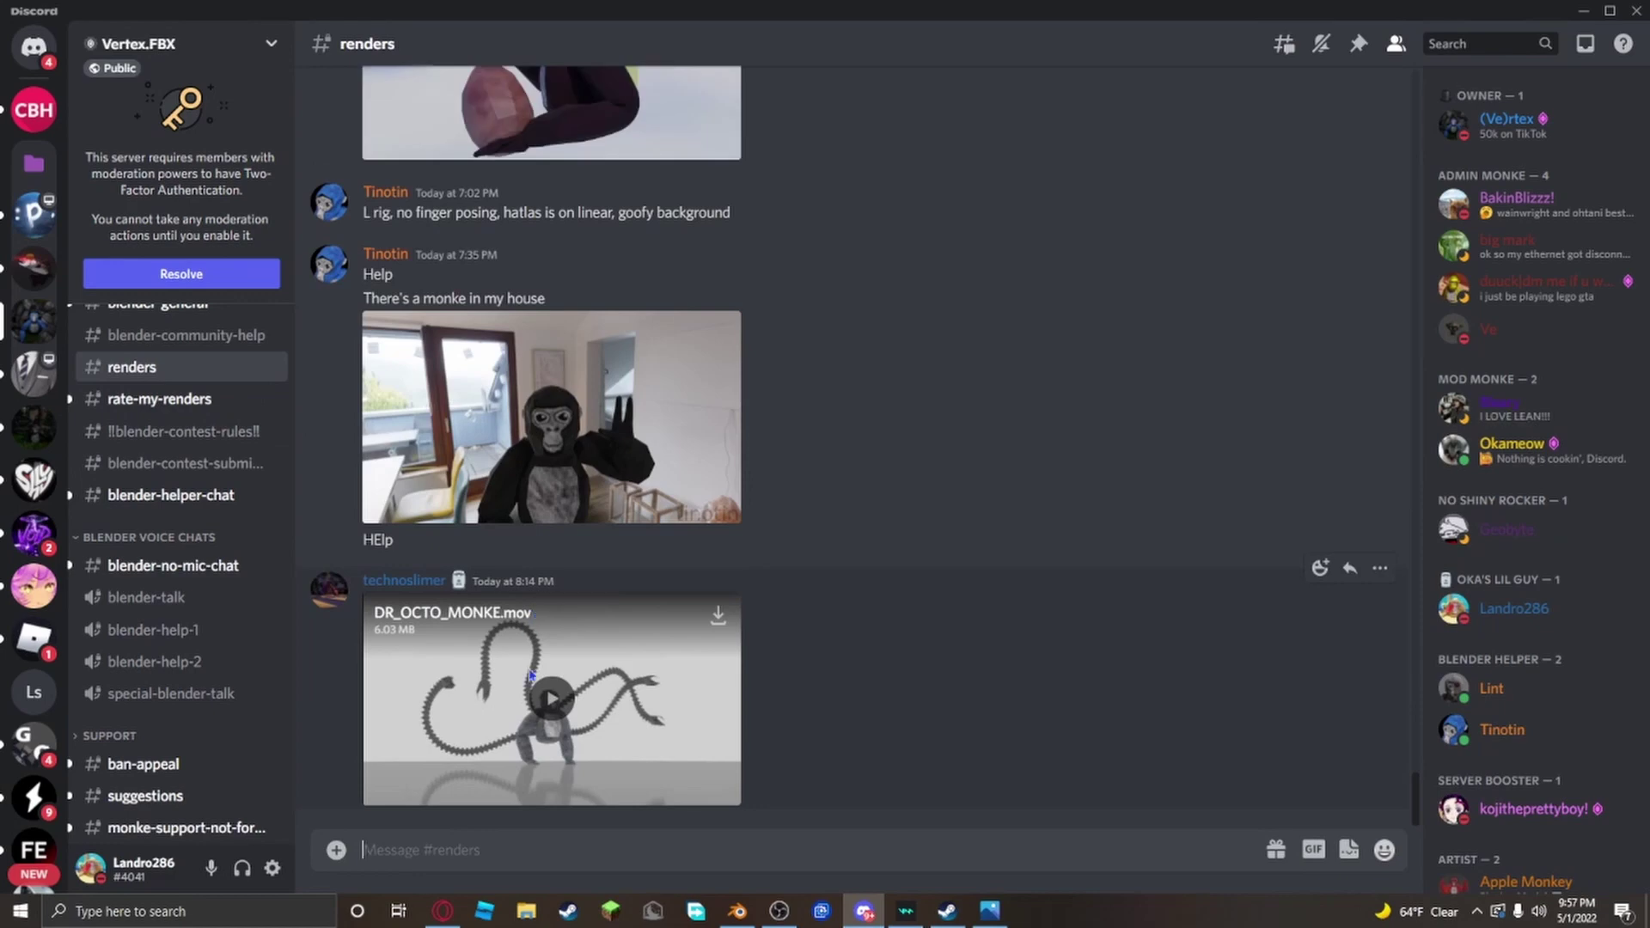
Step: Attach Testrender.png from the sercret stash folder to a message in the renders channel, and remove the attachment without sending it
left_click(340, 853)
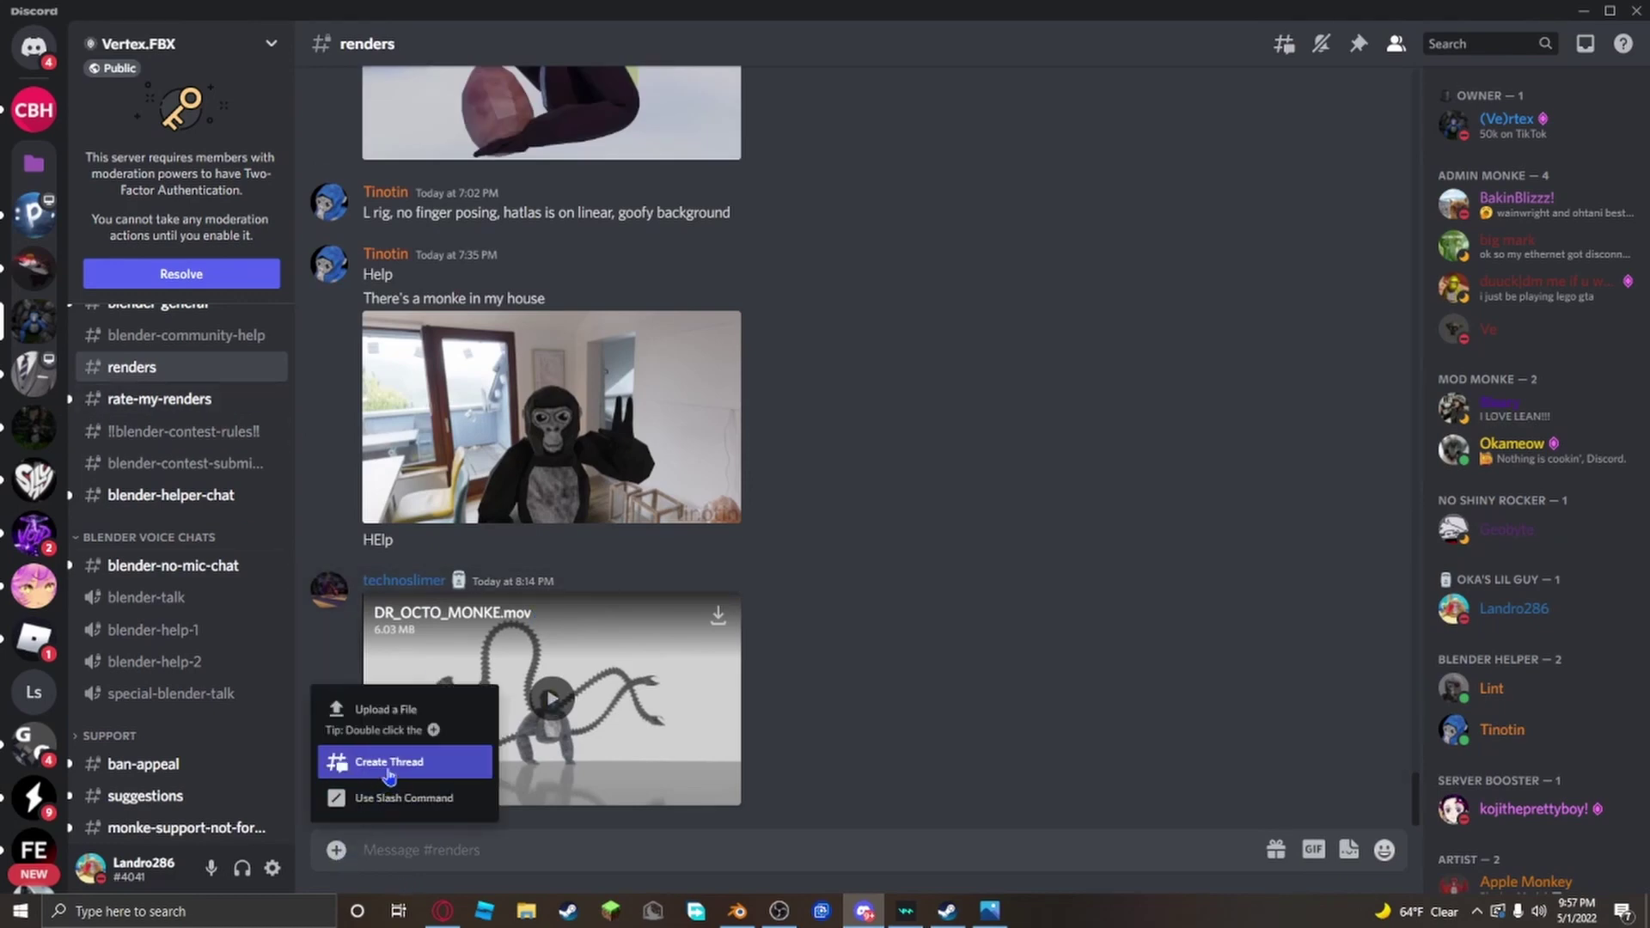
left_click(391, 707)
scroll(442, 462, "up", 4)
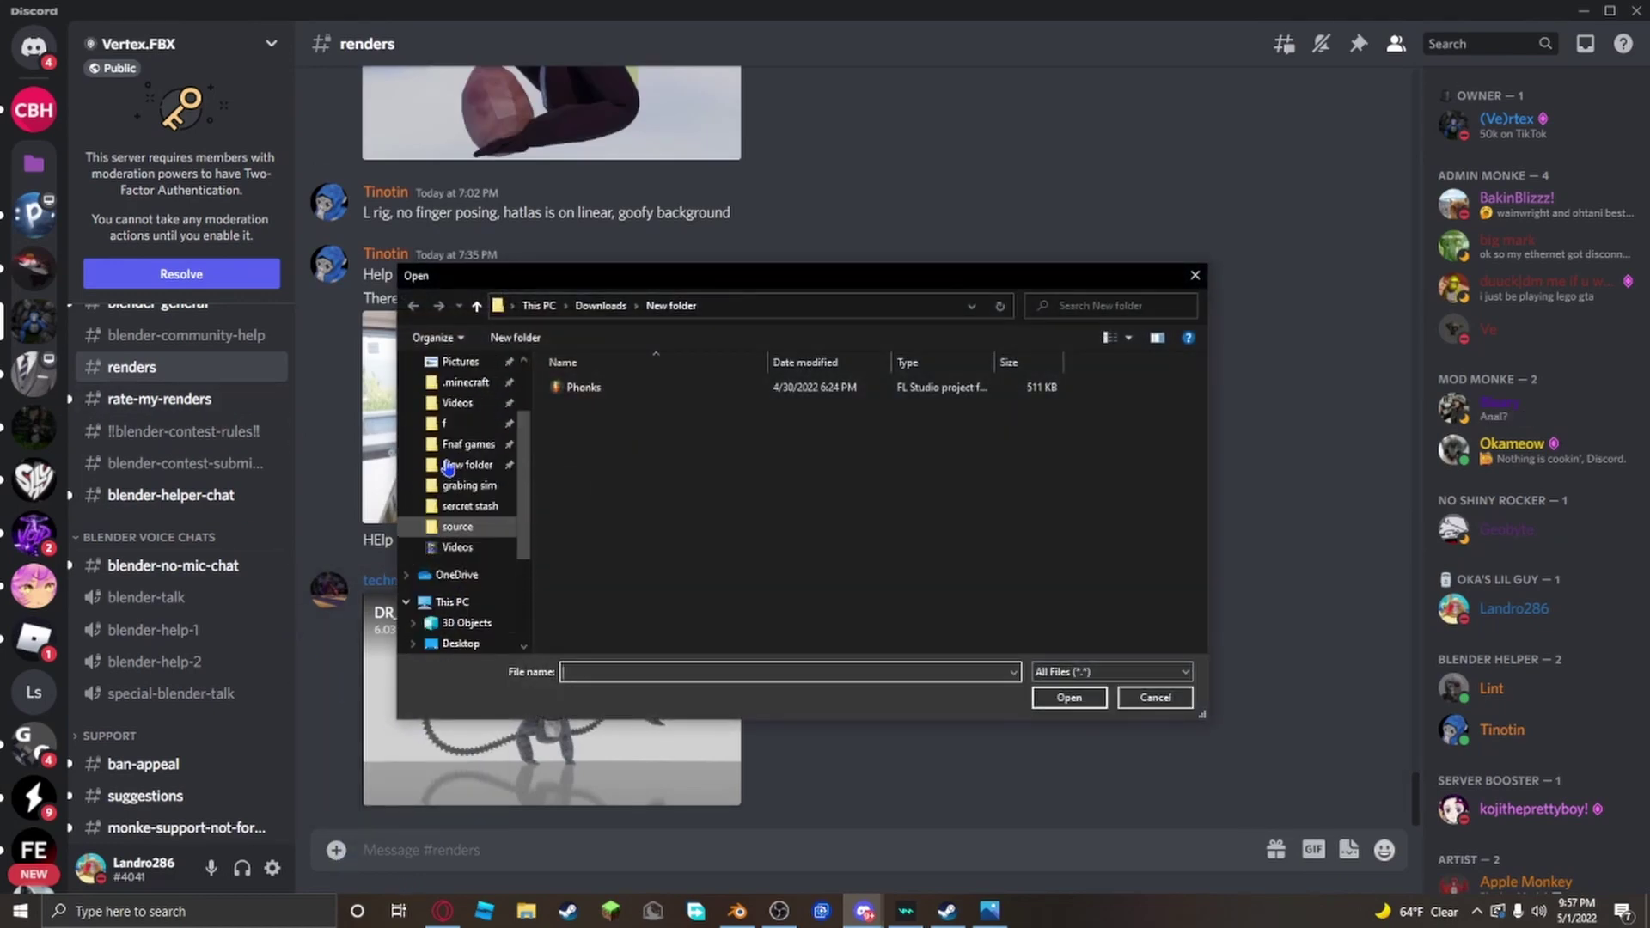
left_click(472, 573)
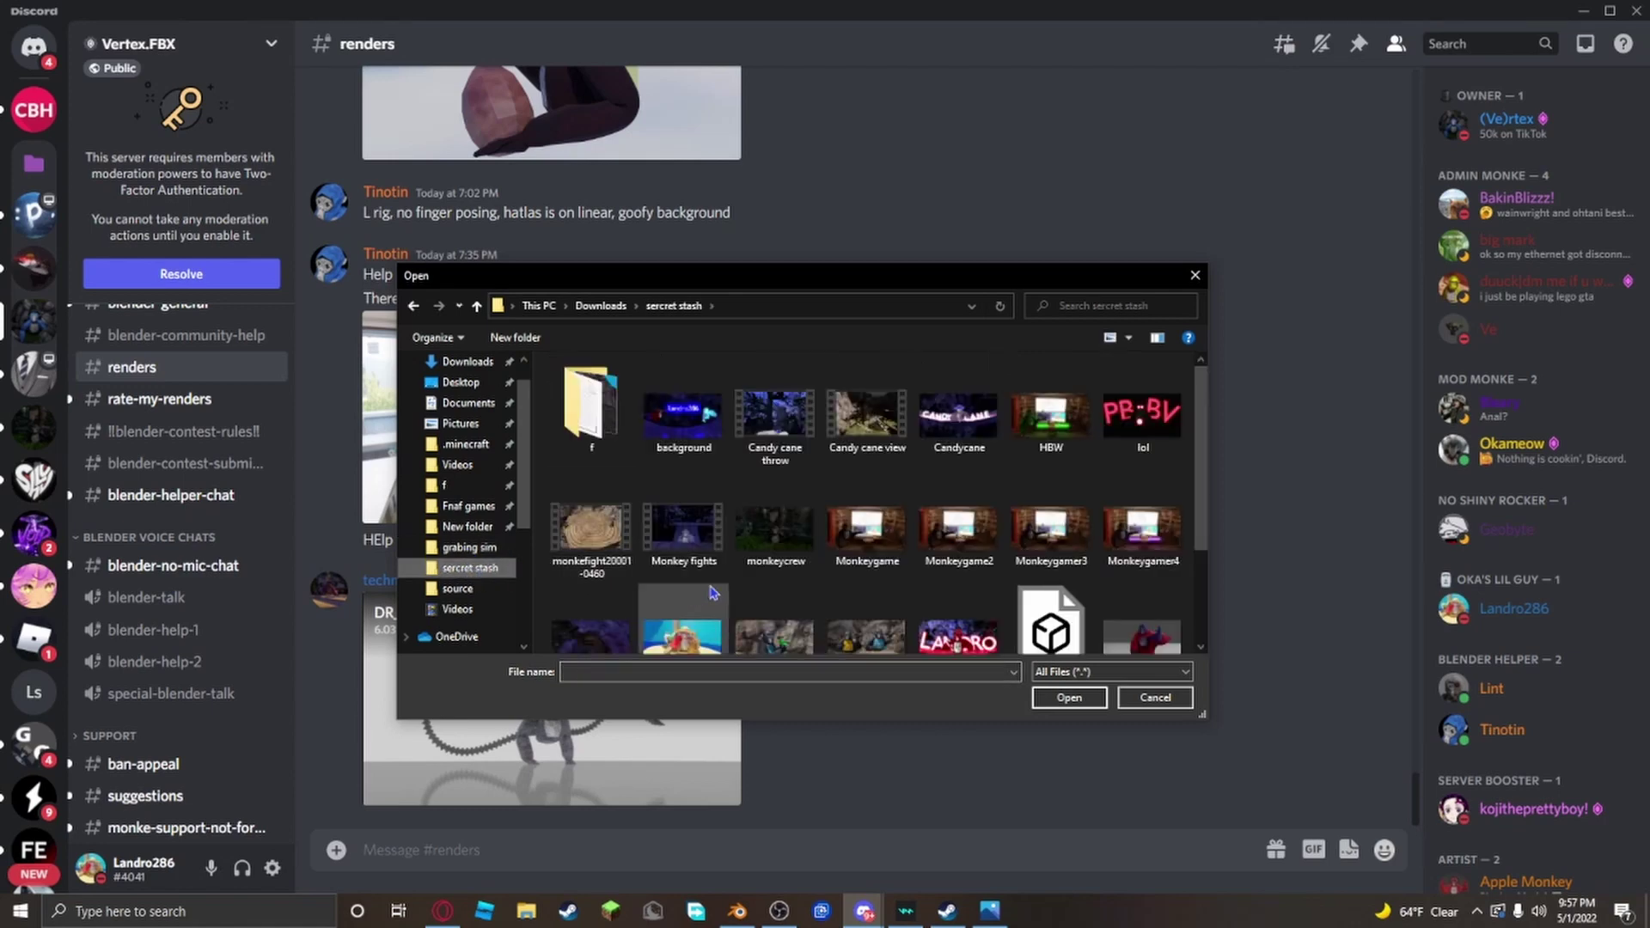
double_click(662, 605)
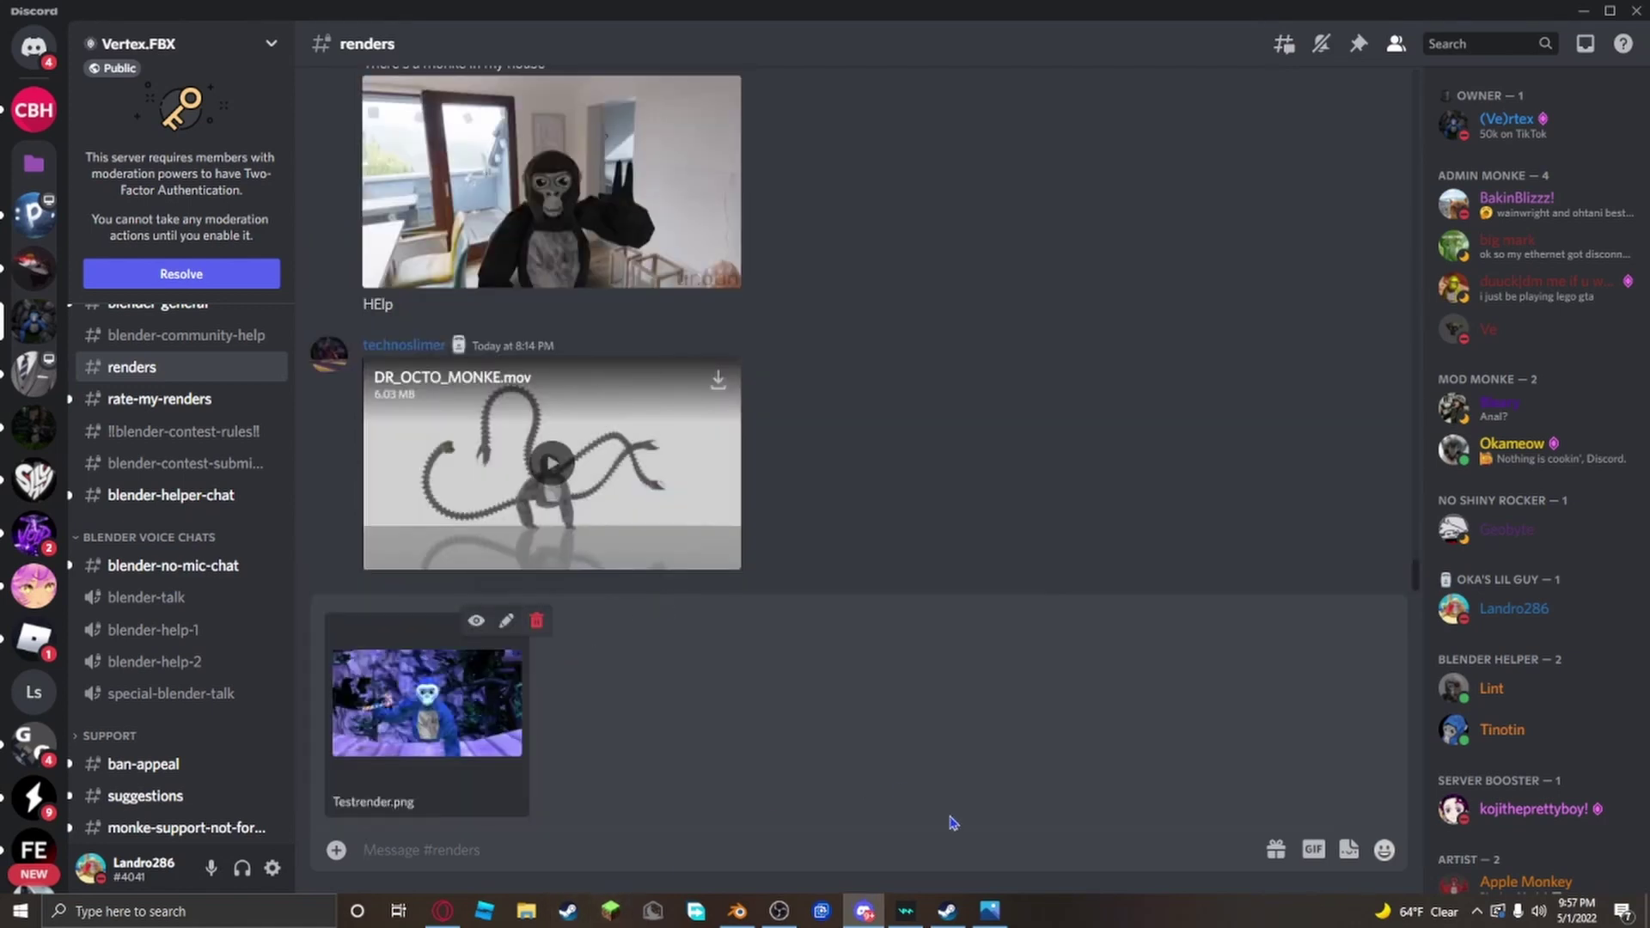
left_click(537, 621)
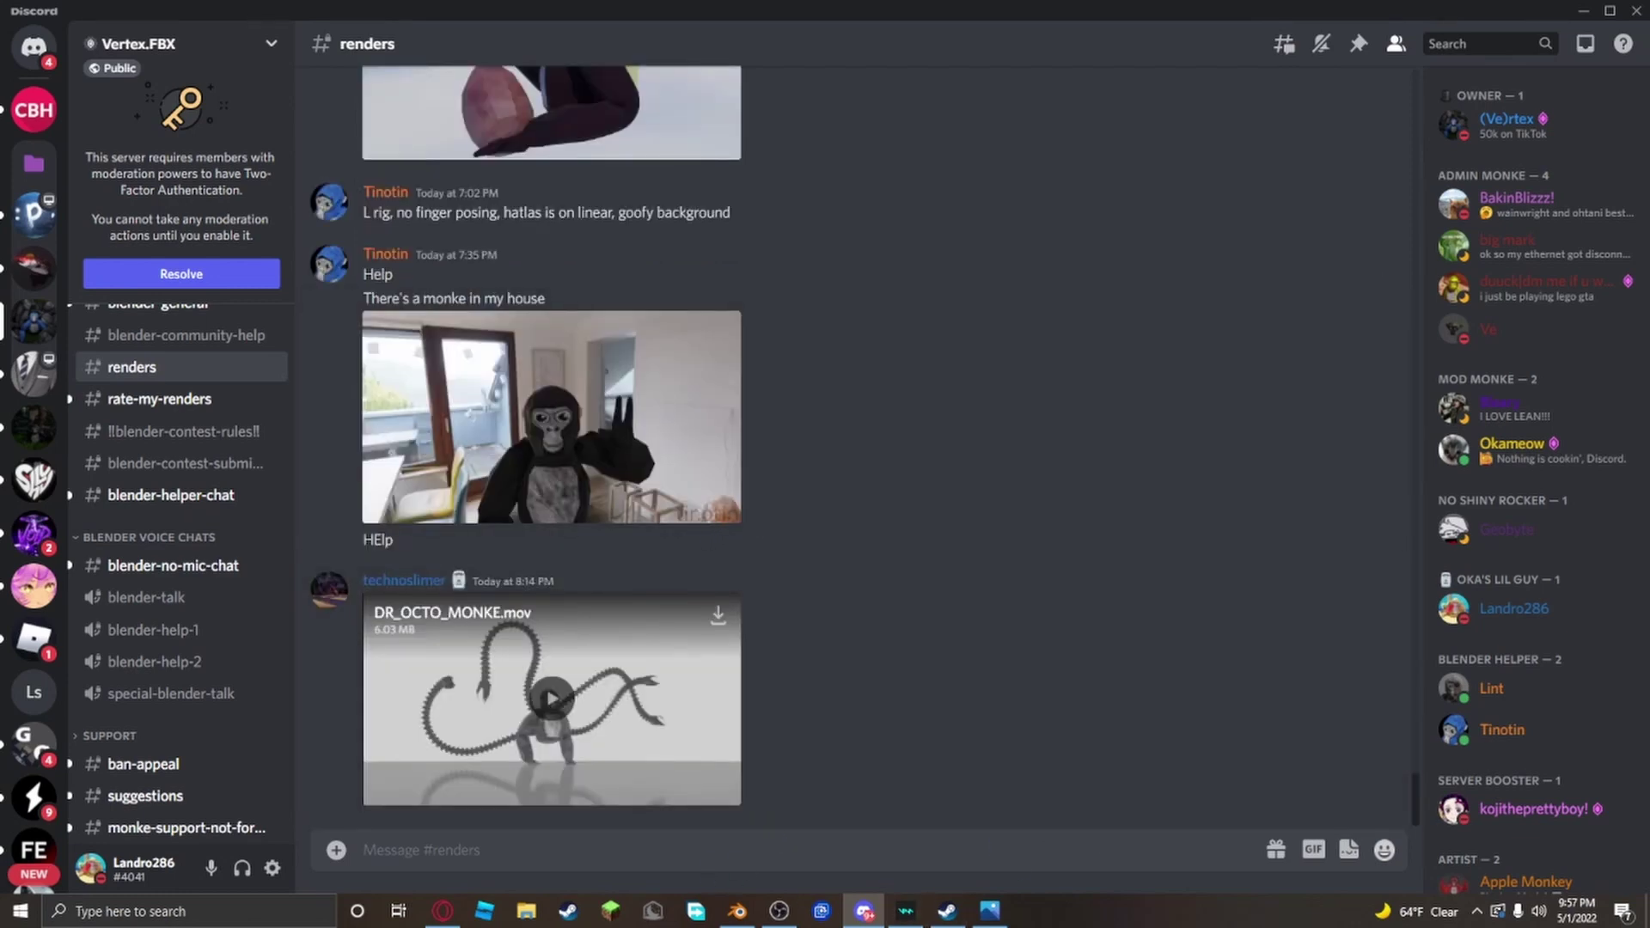